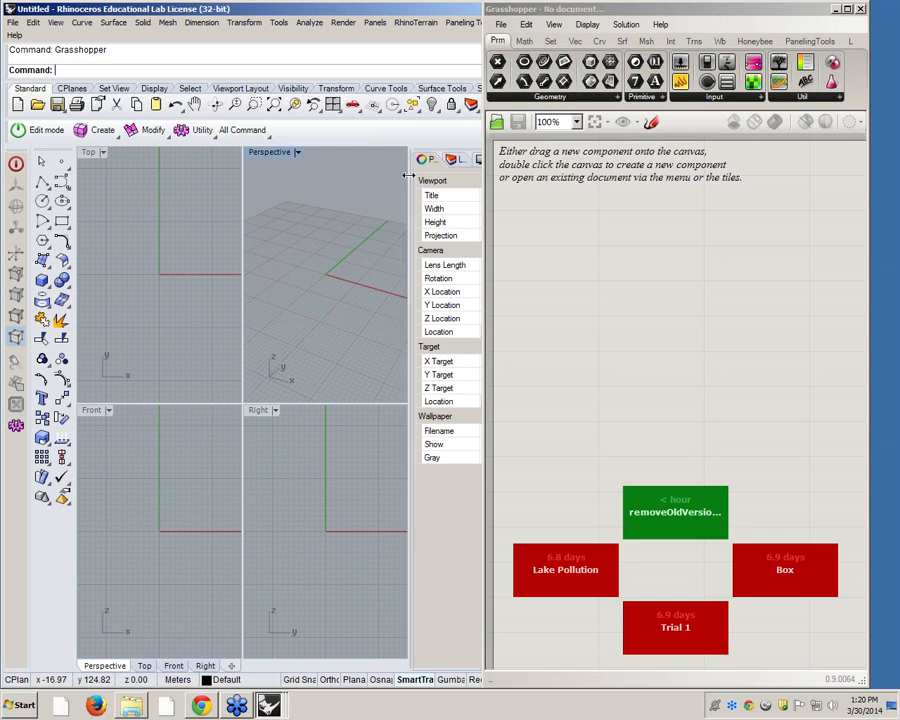
Step: Maximize the Perspective viewport and enlarge the Grasshopper window with the Ladybug components on display
left_click_drag(410, 170, 446, 170)
double_click(290, 153)
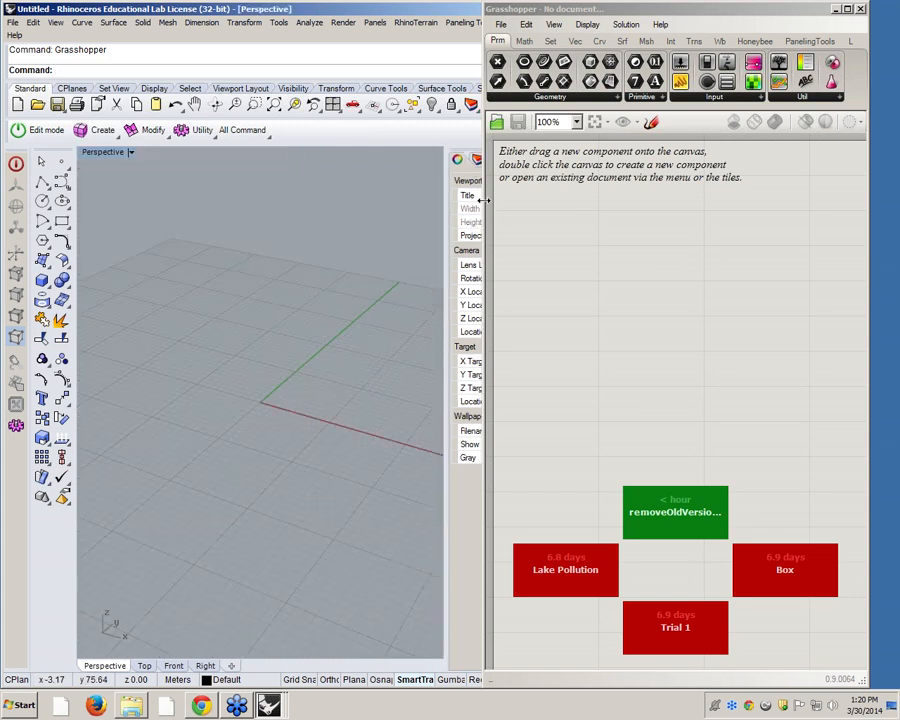
left_click_drag(481, 208, 441, 194)
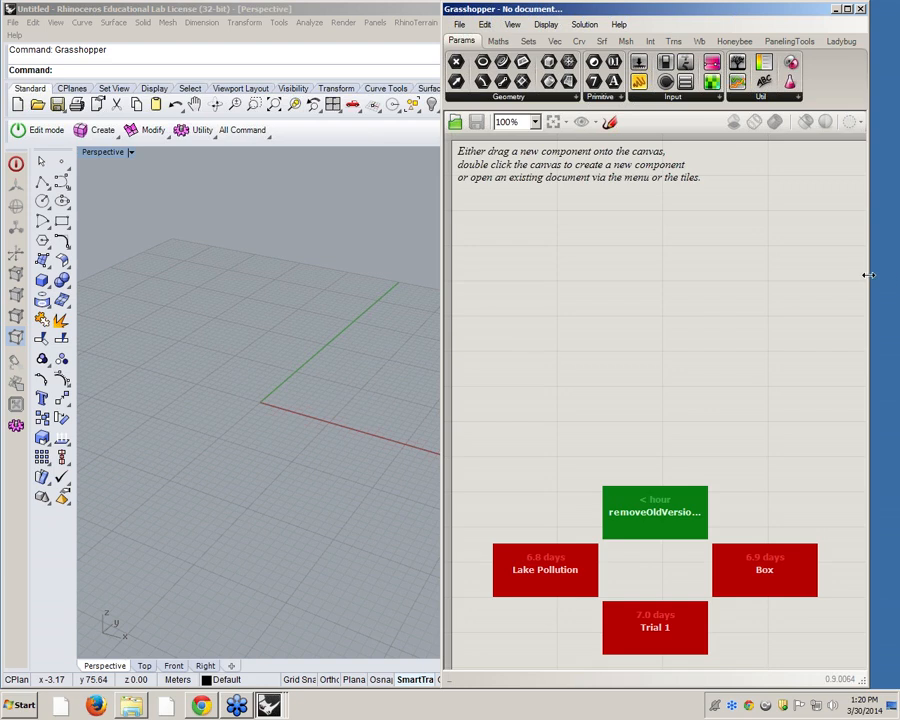
left_click_drag(867, 265, 894, 268)
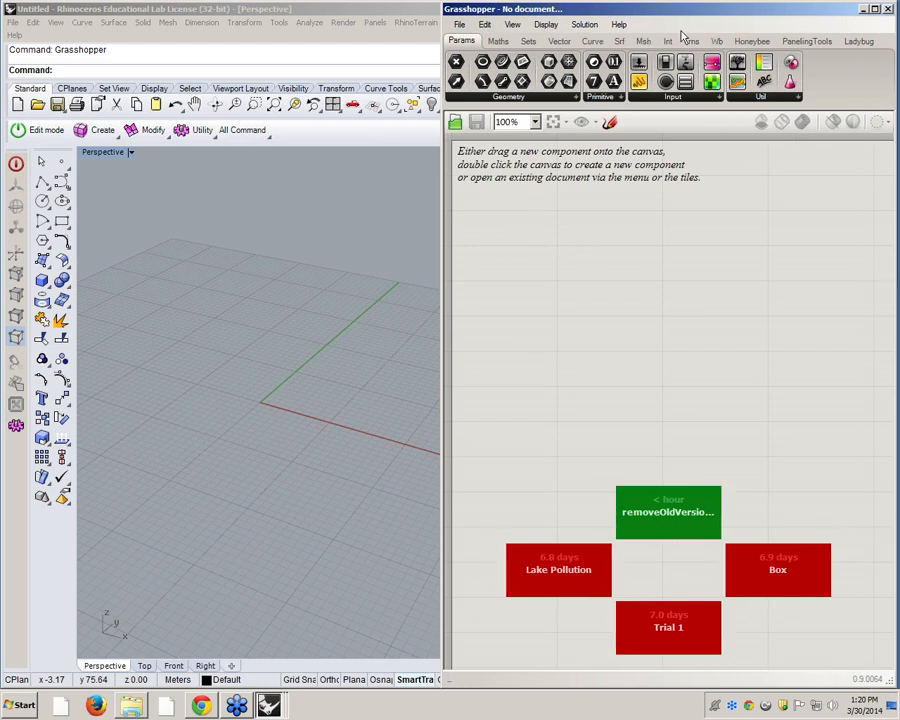
left_click(859, 41)
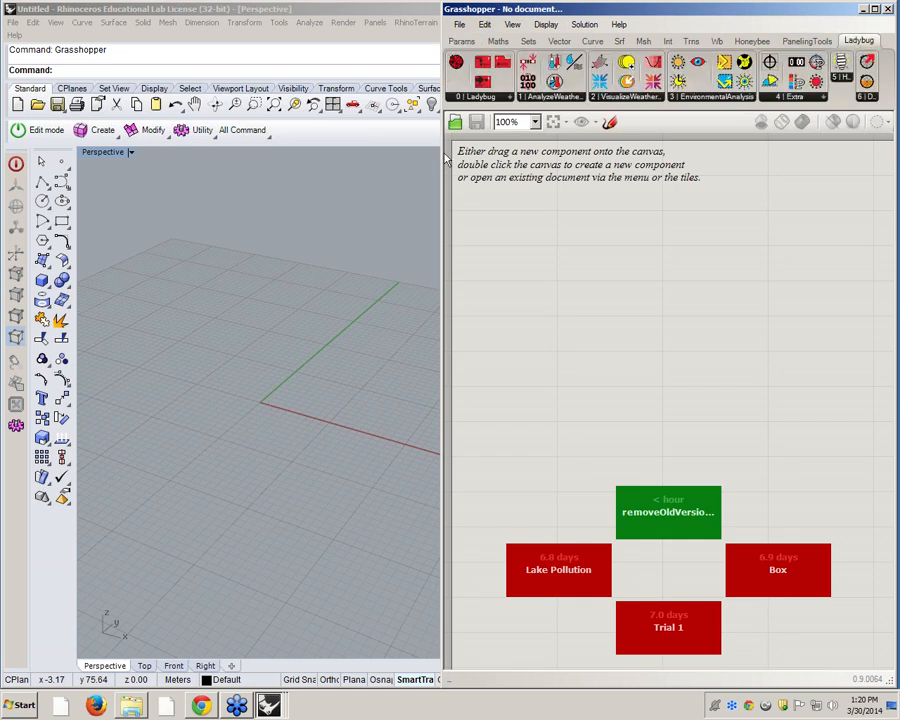
left_click_drag(443, 162, 278, 162)
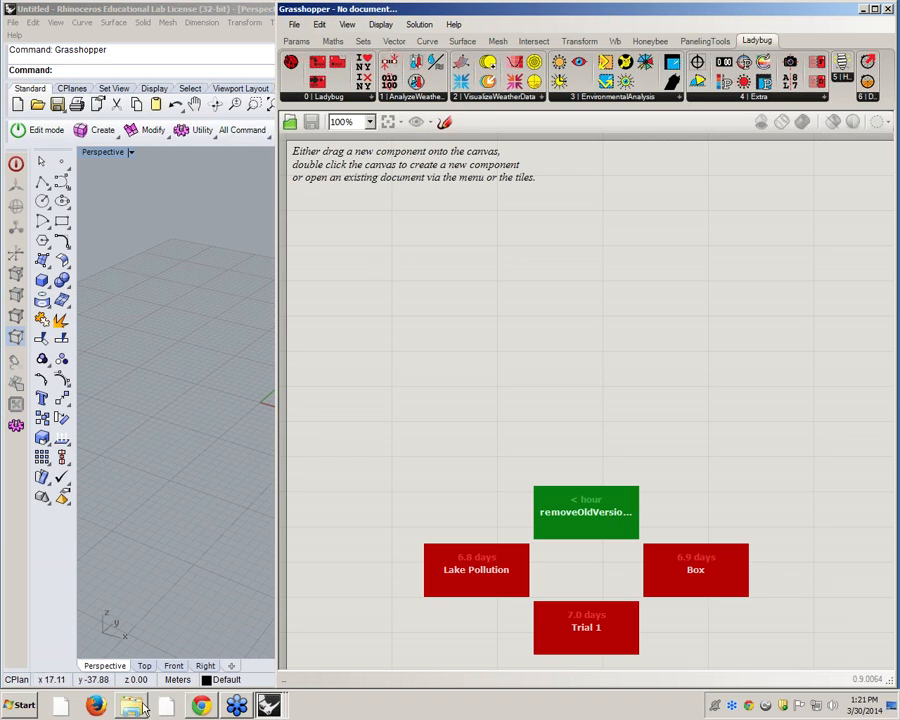
Step: Switch to Chrome and download the Ladybug.ExampleFiles.0.0.57 folder through the Ladybug example files link on the Ladybug + Honeybee page
left_click(202, 706)
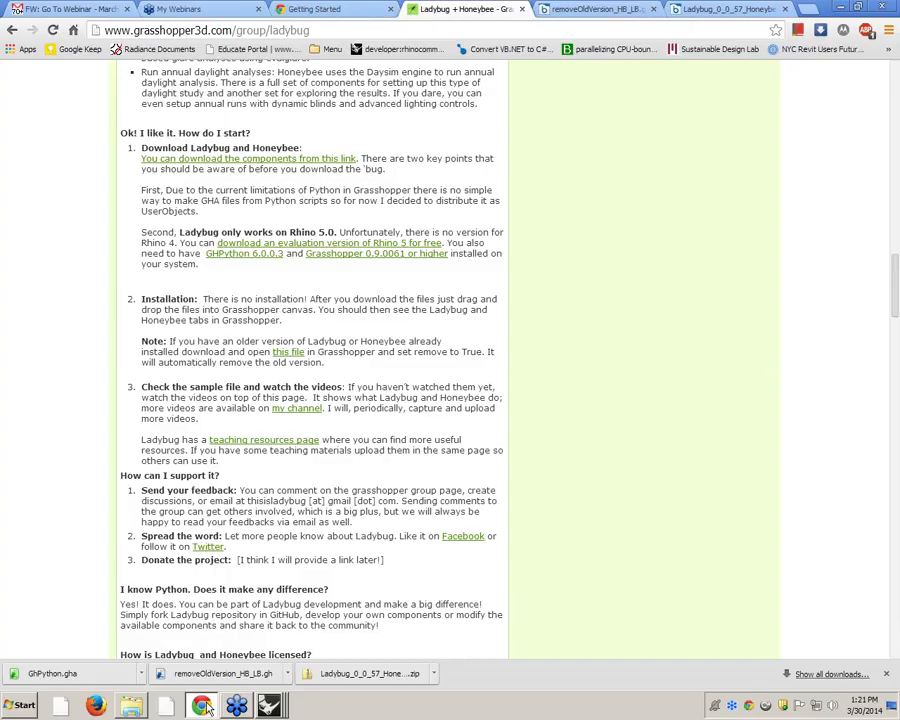
scroll(406, 254, "up", 15)
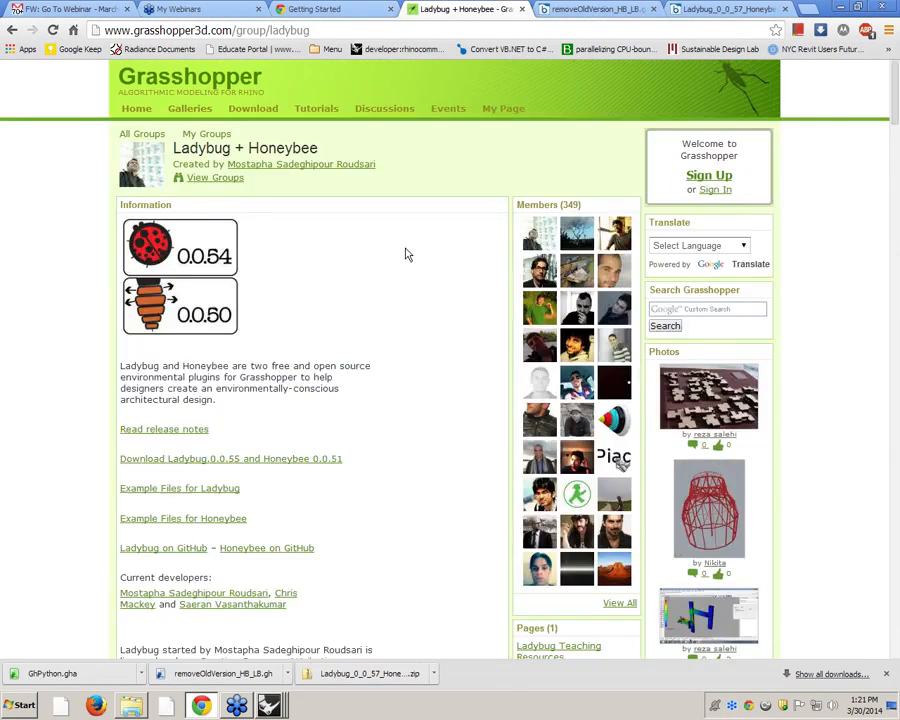
scroll(247, 245, "down", 1)
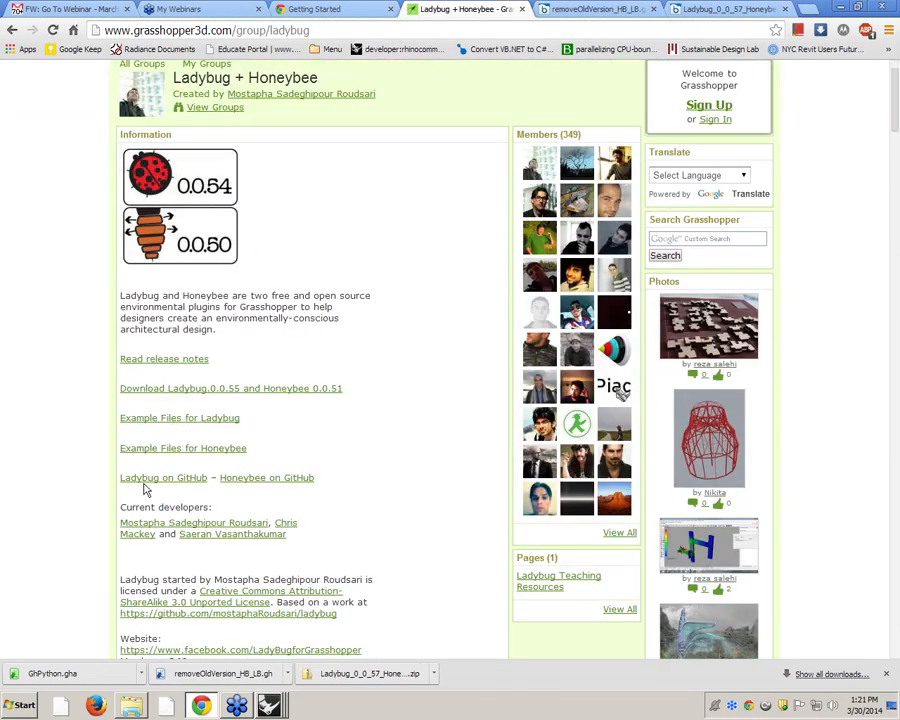
left_click(196, 420)
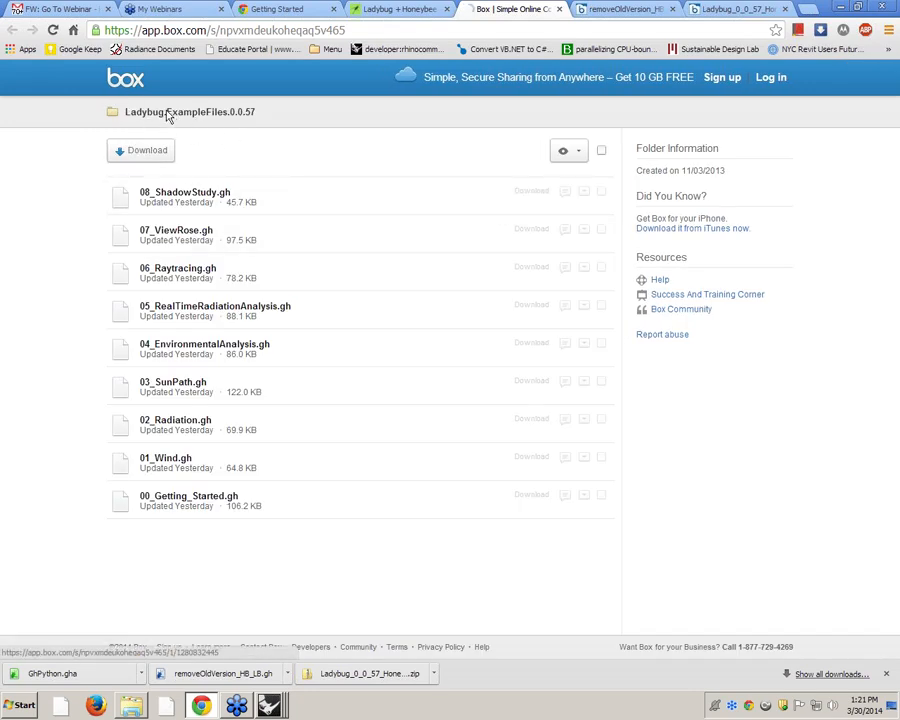
left_click(127, 153)
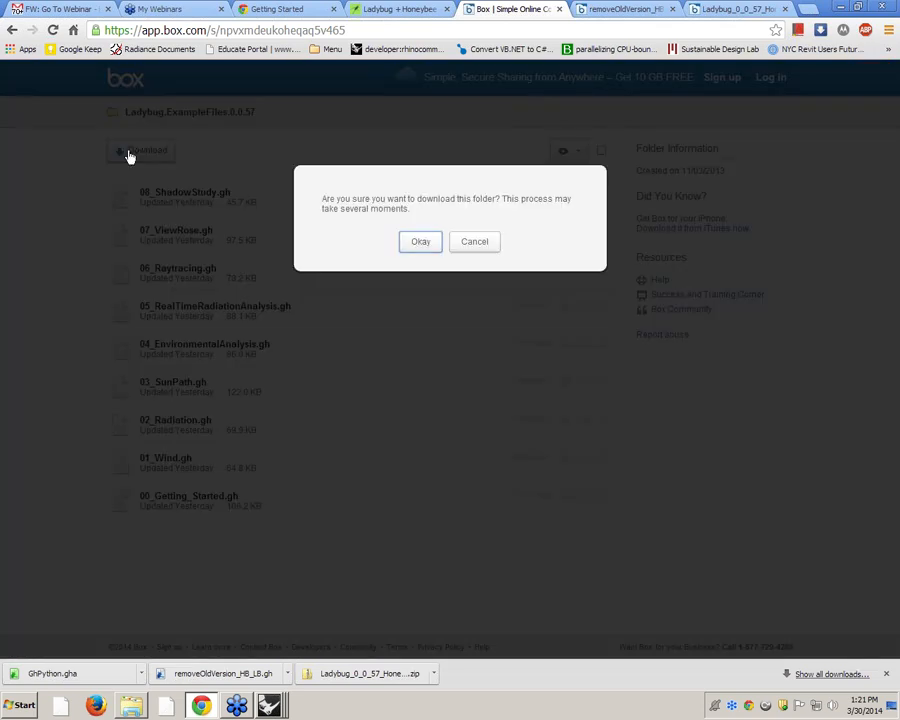
left_click(421, 244)
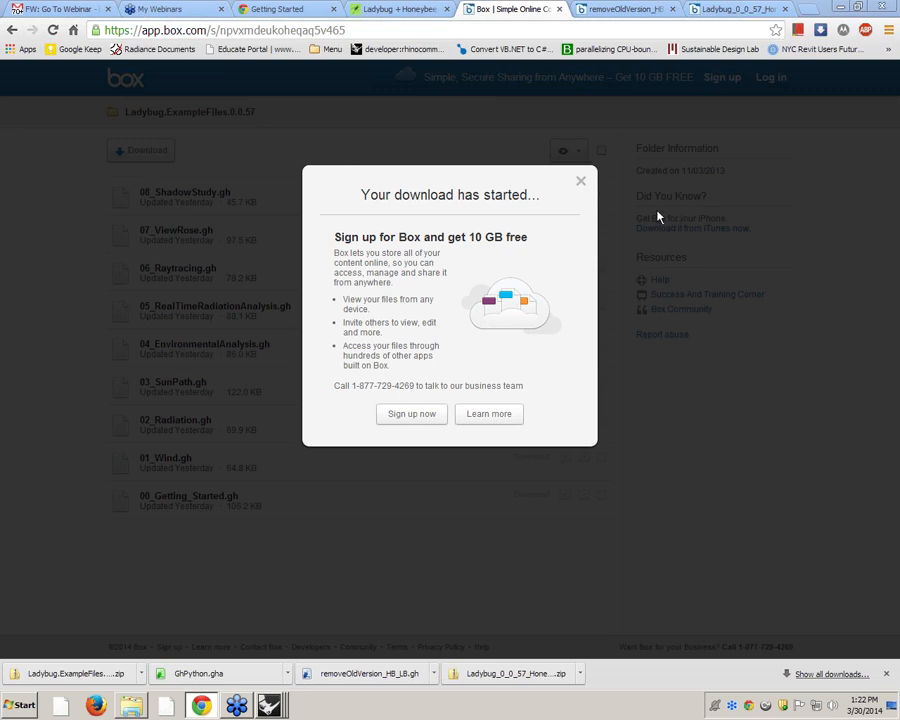
left_click(580, 181)
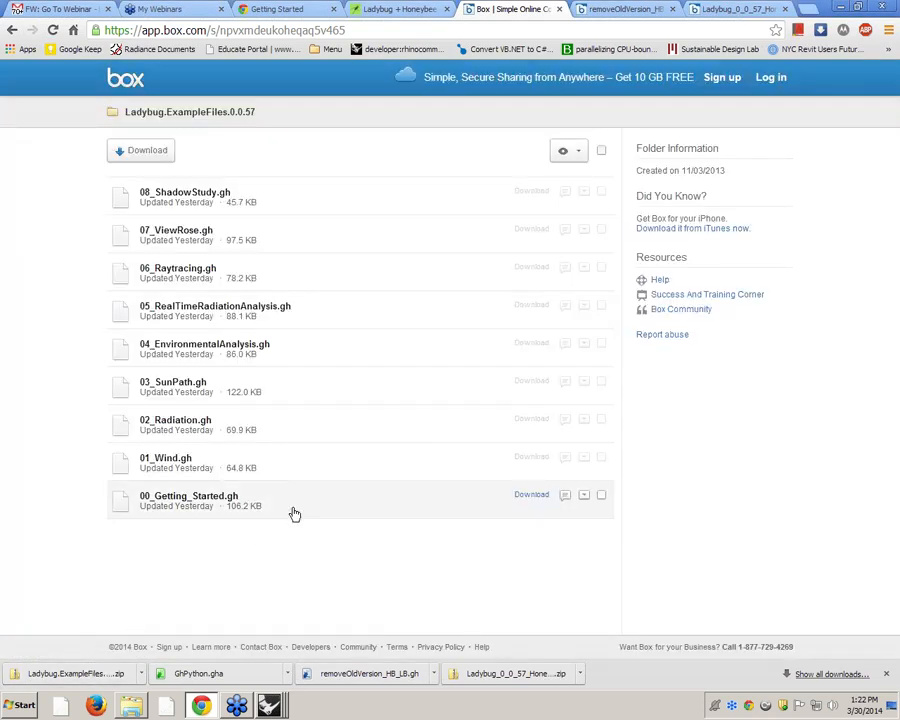
Step: Copy the Ladybug.ExampleFiles.0.0.57 folder out of its downloaded zip archive into the Downloads folder
left_click(141, 673)
left_click(179, 632)
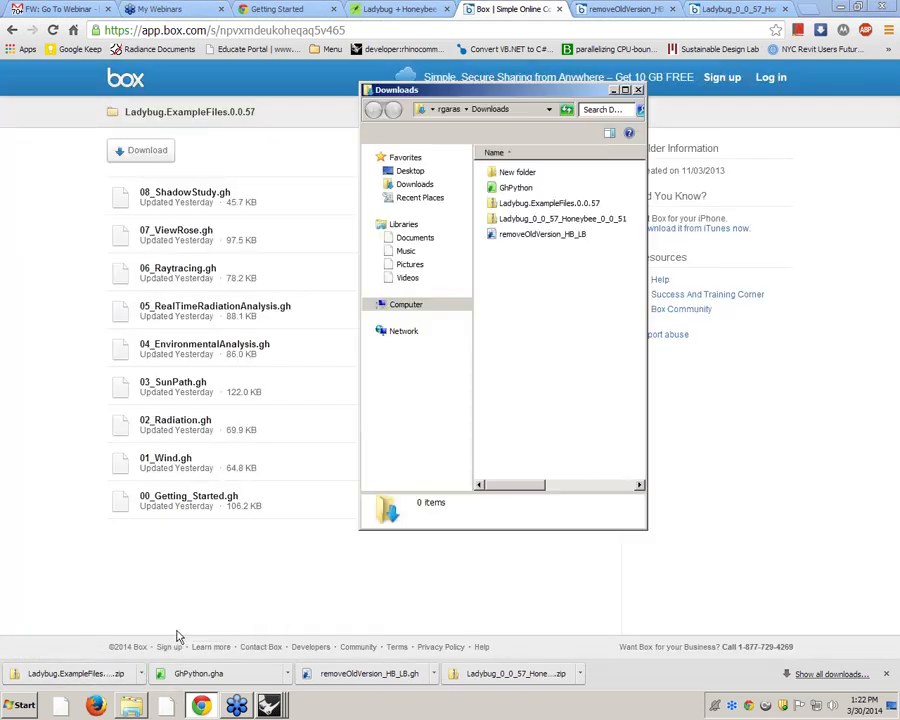
double_click(531, 205)
left_click(530, 176)
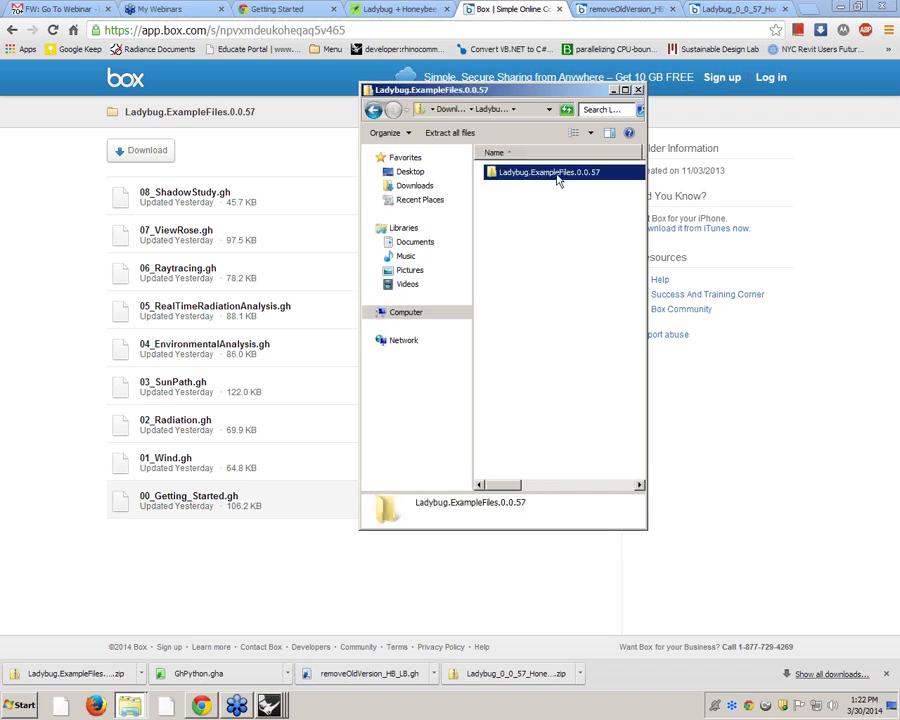
key("BackSpace")
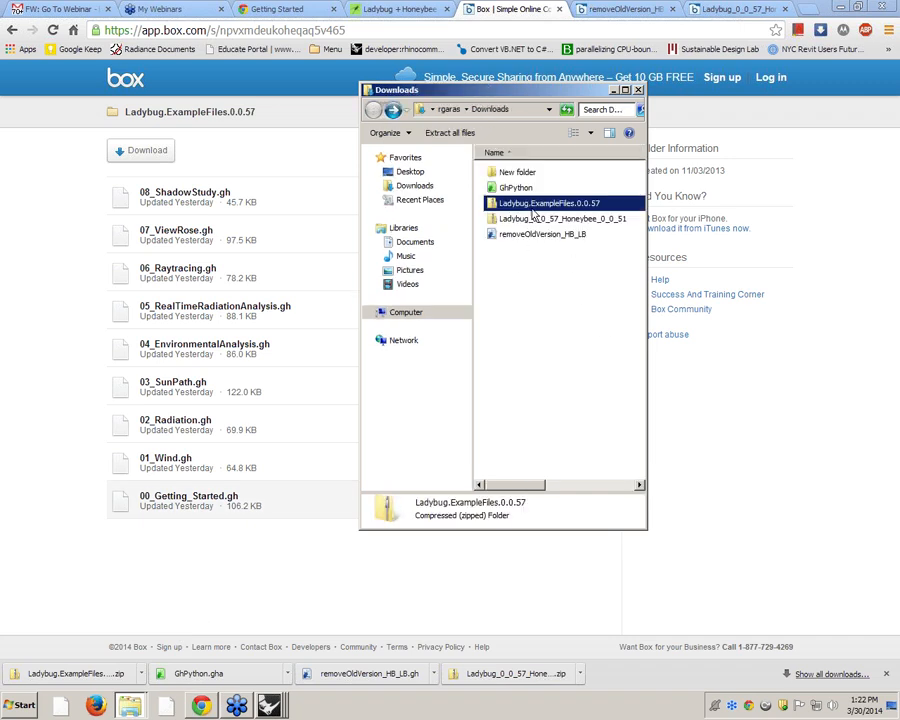
left_click(529, 314)
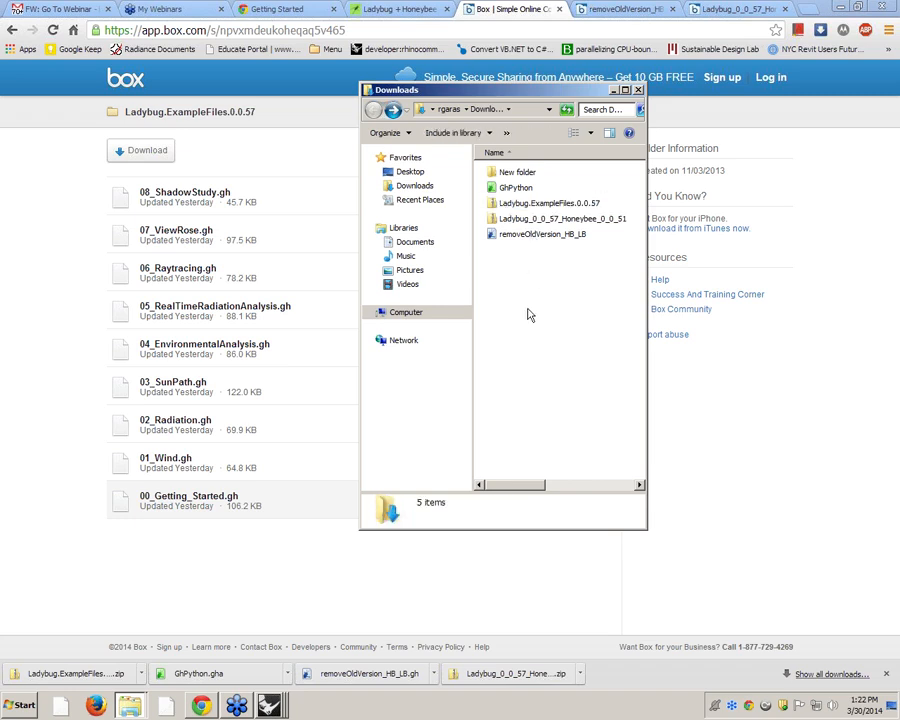
key("ctrl+v")
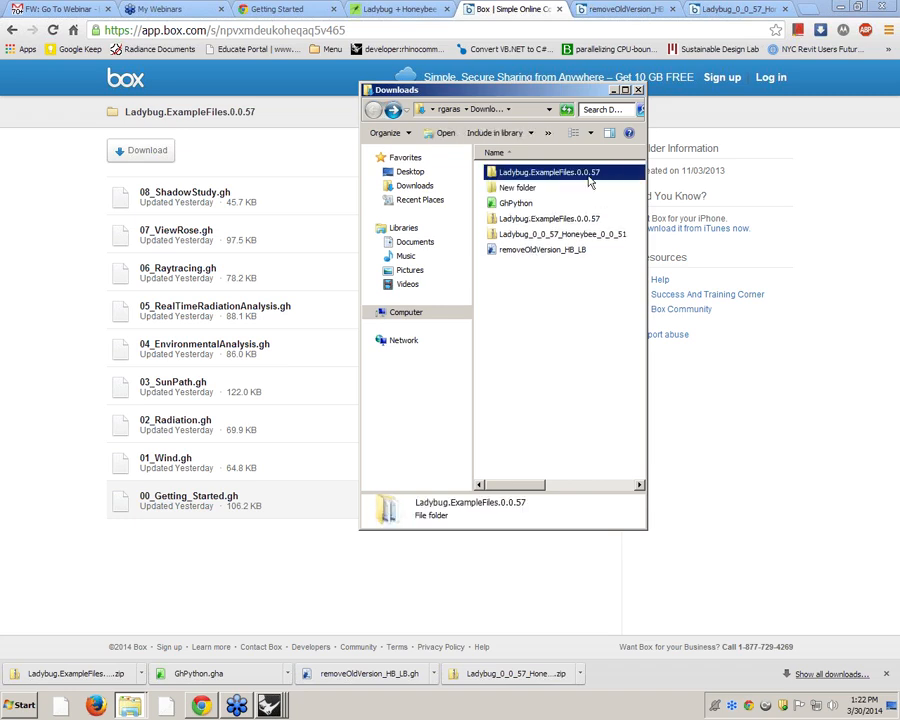
Step: Widen the Downloads window and create a new folder there named with the plugin developer's first name
left_click_drag(647, 190, 803, 192)
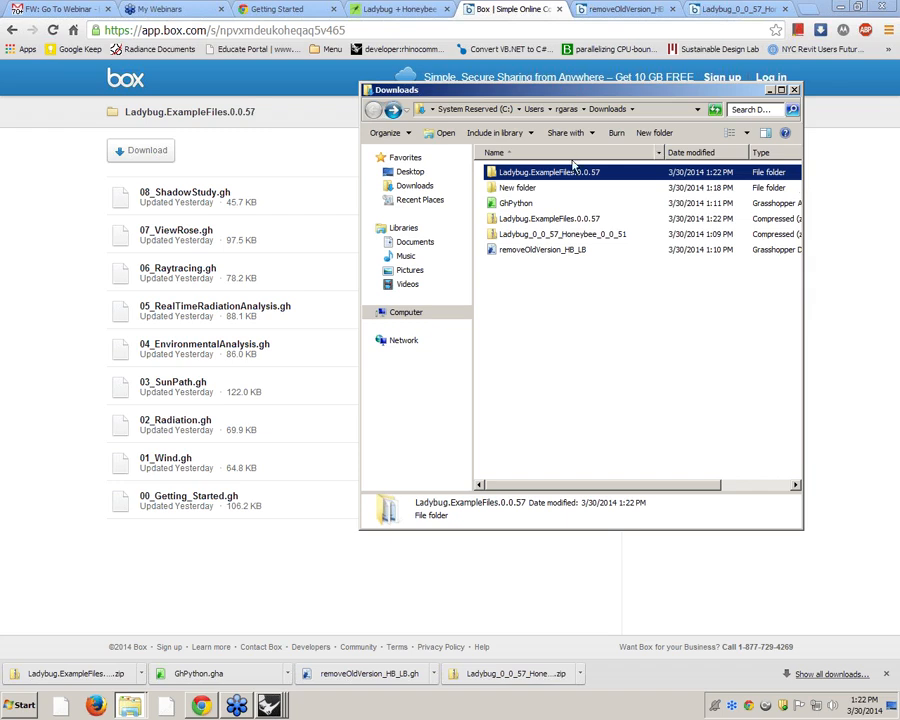
left_click_drag(553, 94, 470, 113)
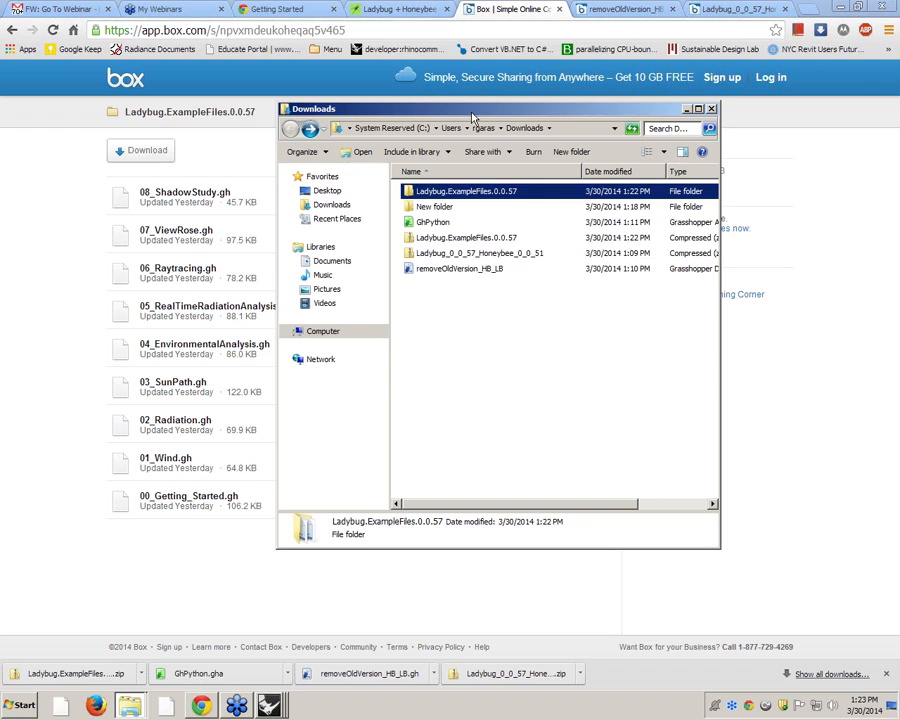
left_click(507, 380)
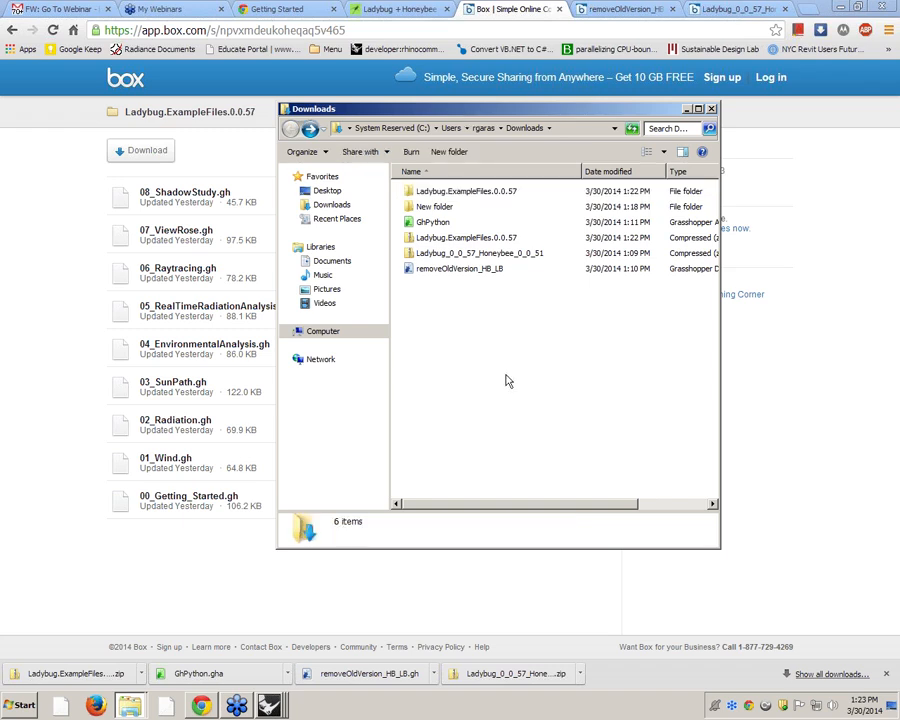
key("ctrl+shift+n")
type("mos")
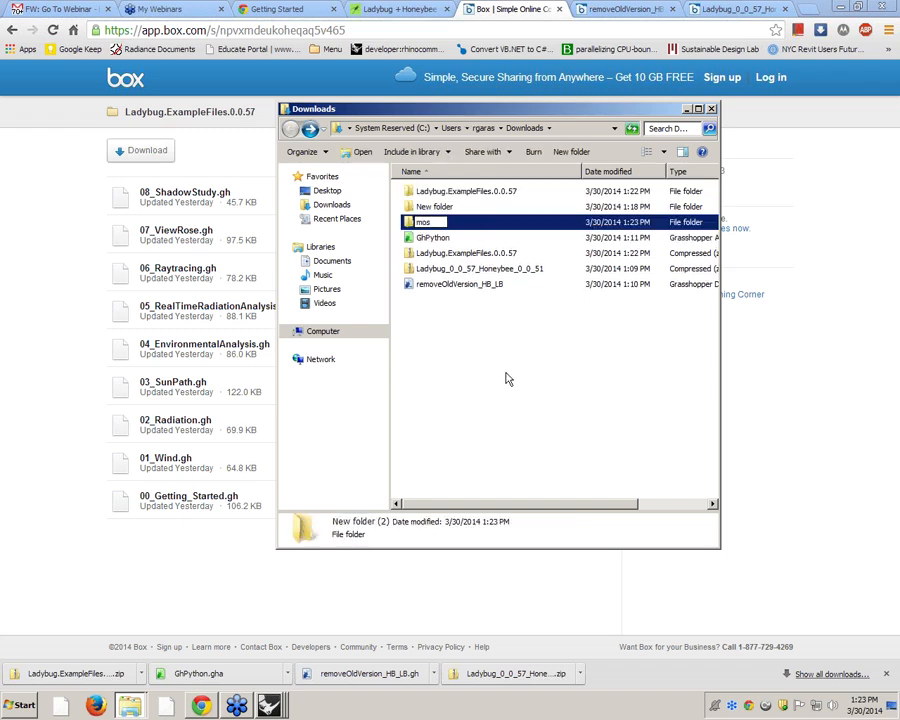
type("tapha")
left_click(440, 362)
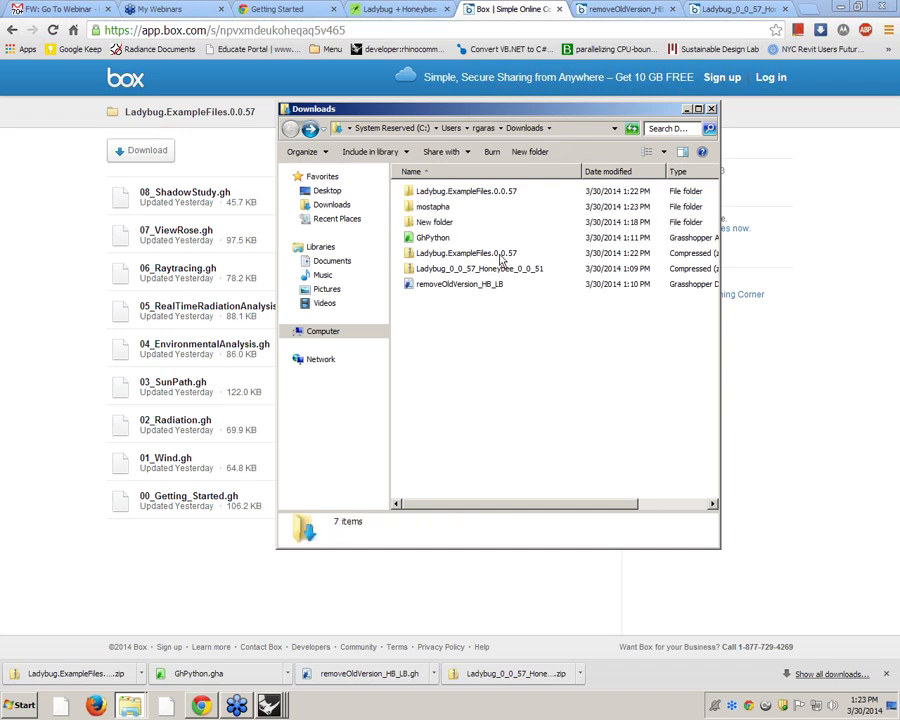
Step: Copy all the Grasshopper files from Ladybug.ExampleFiles.0.0.57 into the newly created folder
double_click(466, 191)
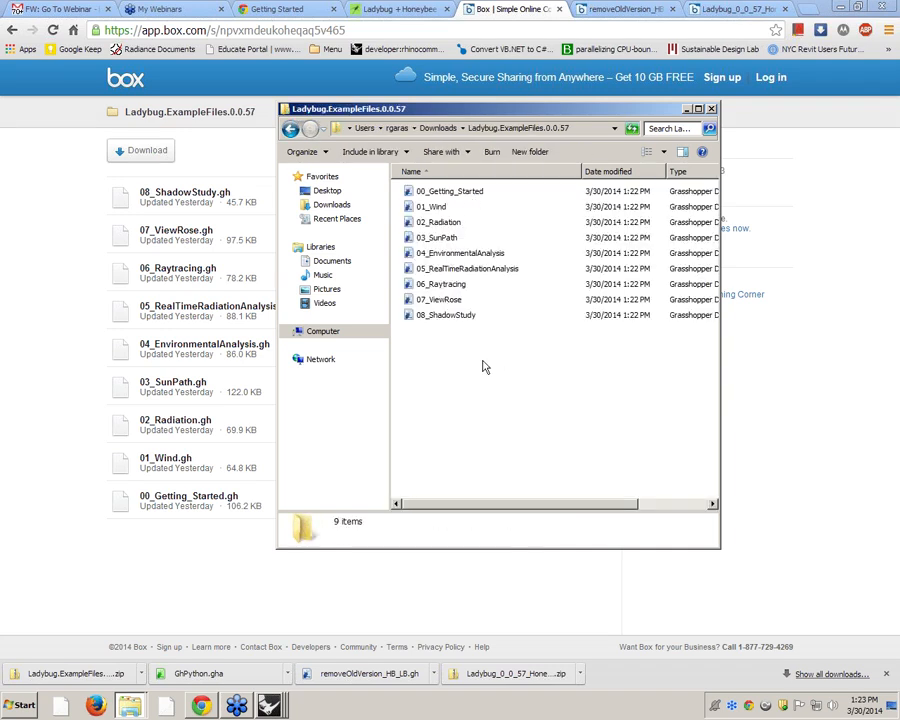
left_click_drag(482, 364, 436, 196)
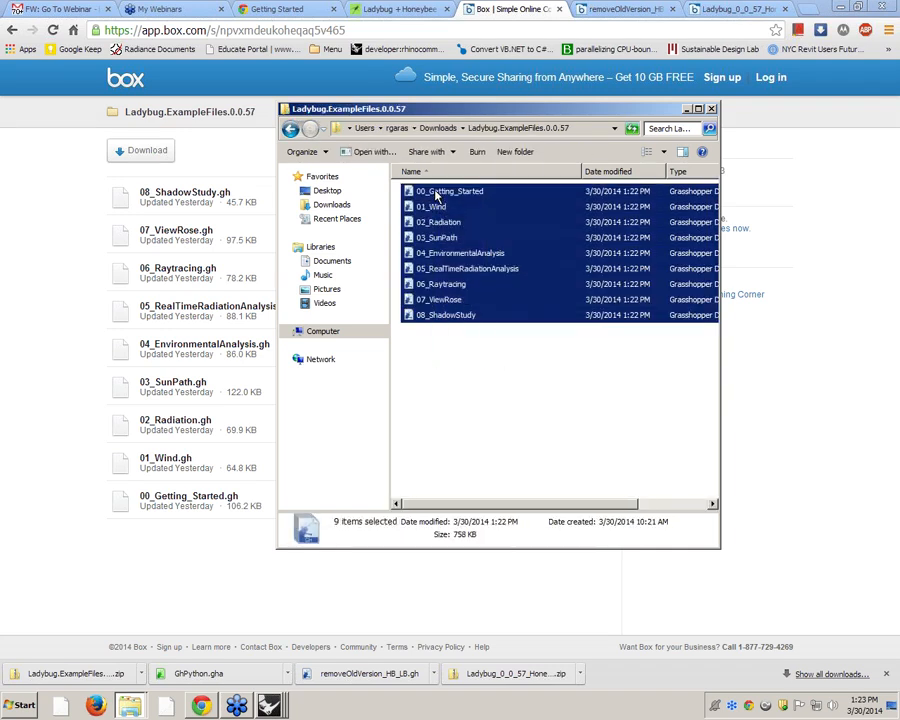
key("BackSpace")
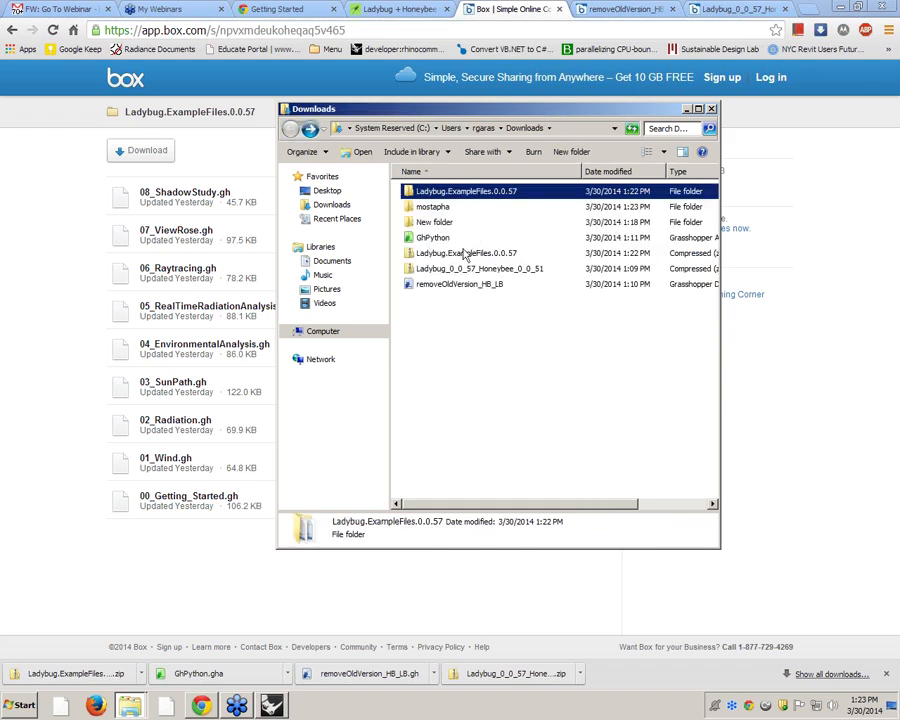
double_click(462, 207)
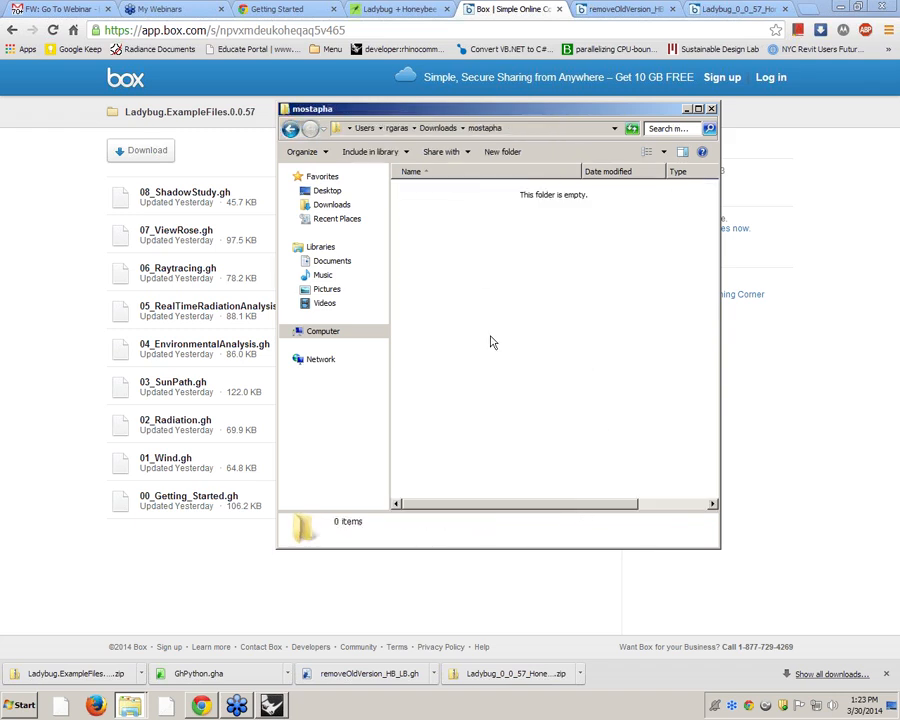
key("ctrl+v")
left_click(534, 430)
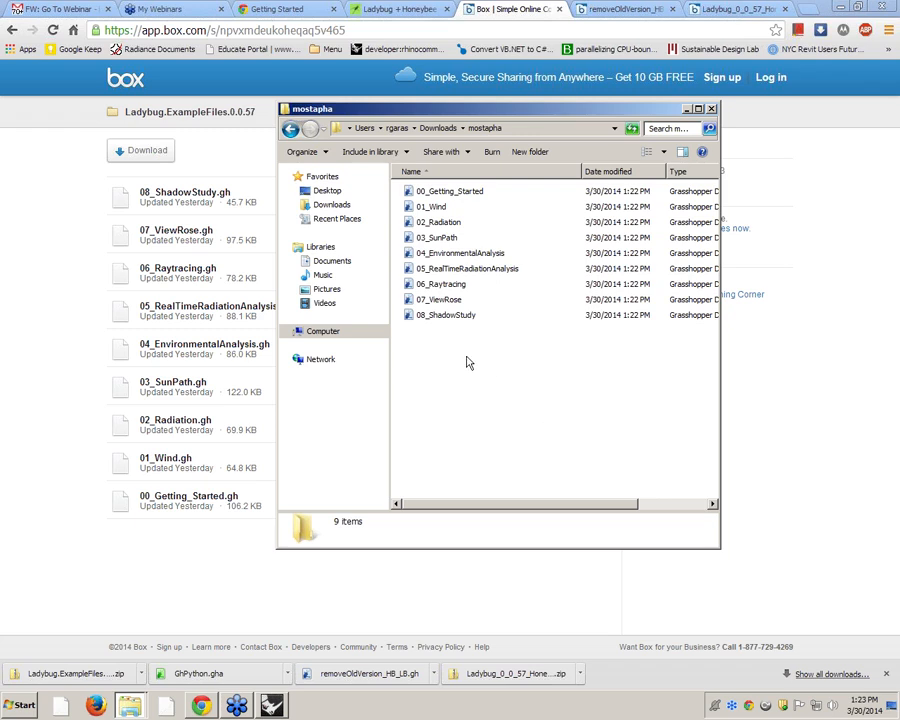
Step: Try to load the 00_Getting_Started file from the new folder directly onto the Grasshopper canvas
left_click(459, 193)
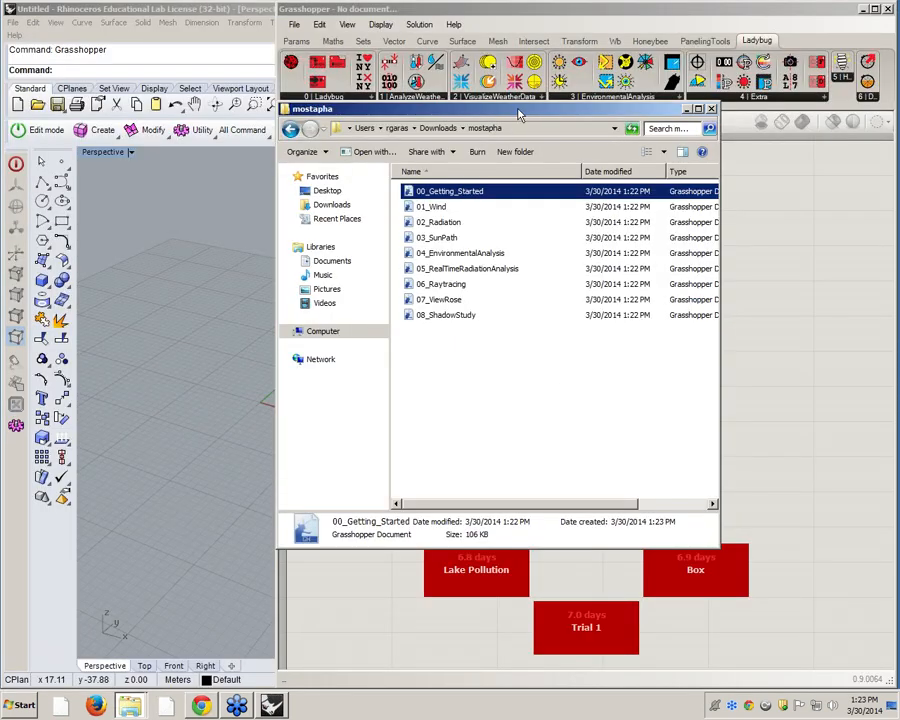
left_click_drag(518, 110, 291, 71)
left_click_drag(236, 150, 754, 312)
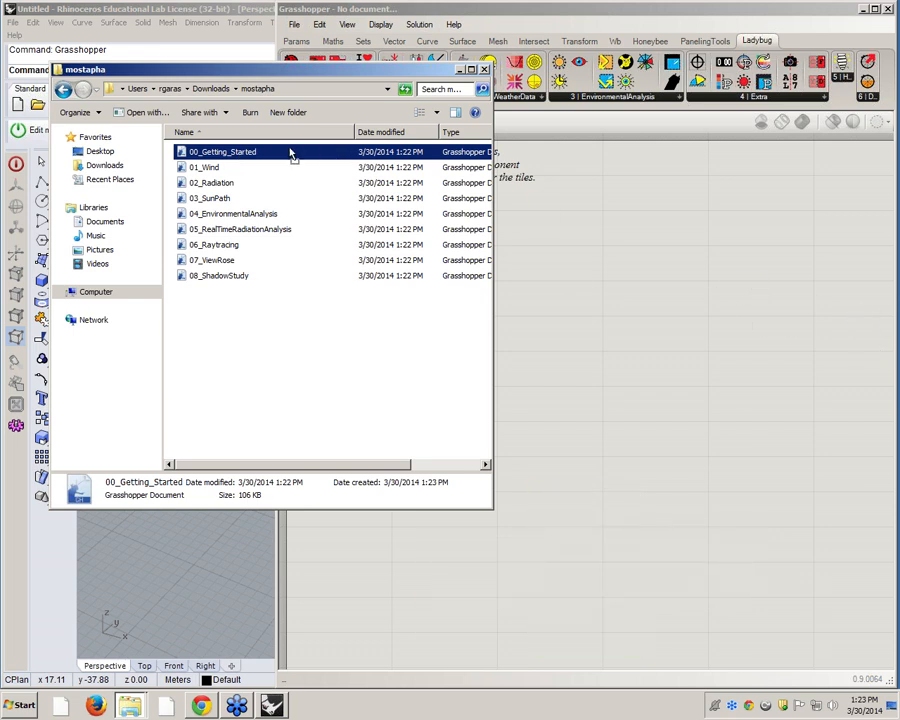
left_click(643, 281)
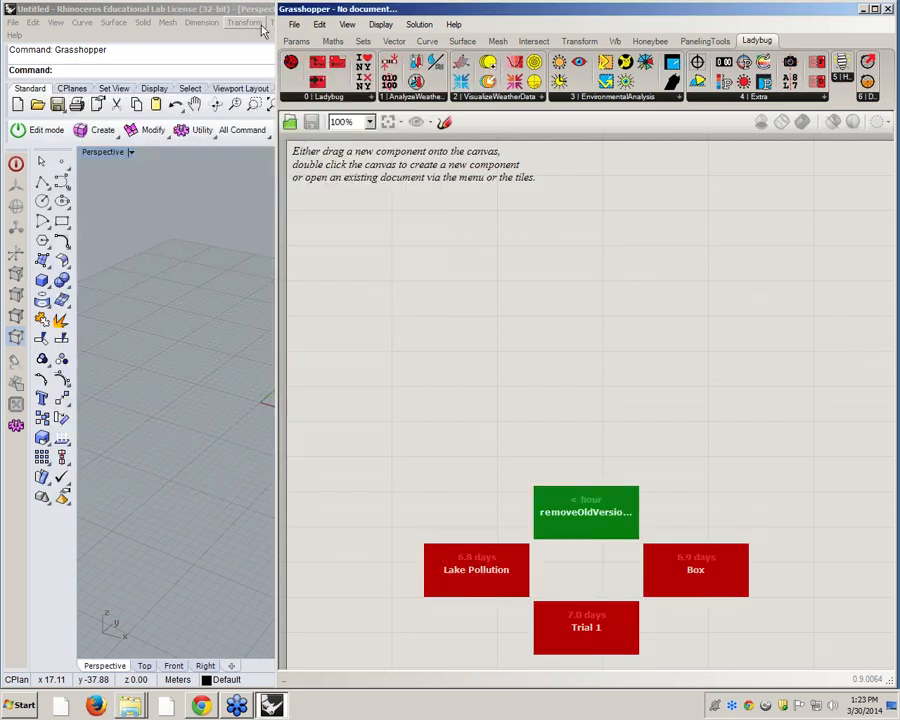
Step: Open the 00_Getting_Started file in Grasshopper from the newly created folder inside Downloads
left_click(294, 24)
left_click(318, 59)
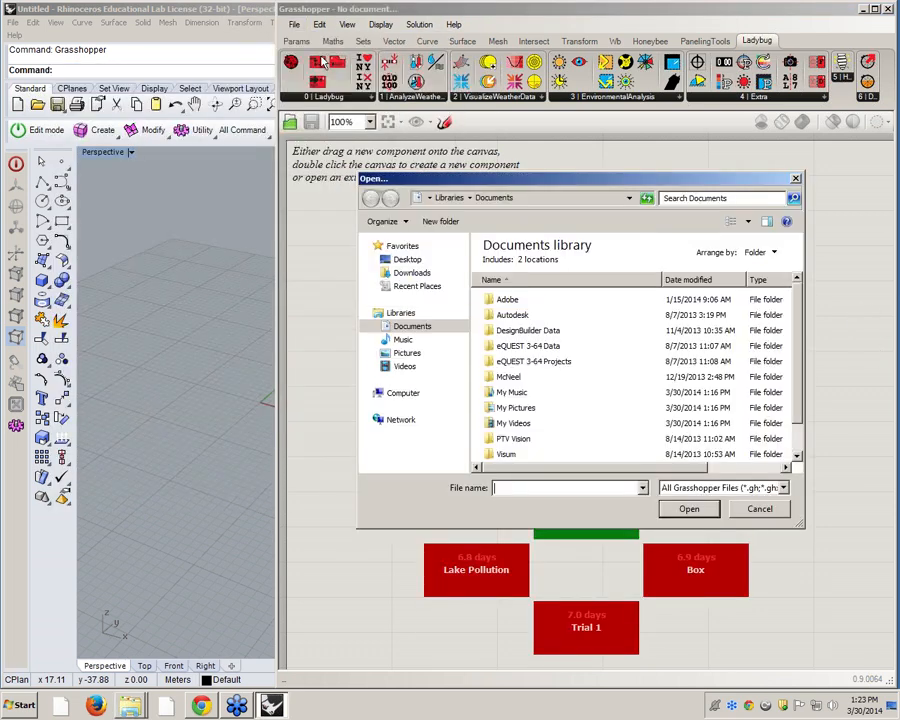
left_click(411, 287)
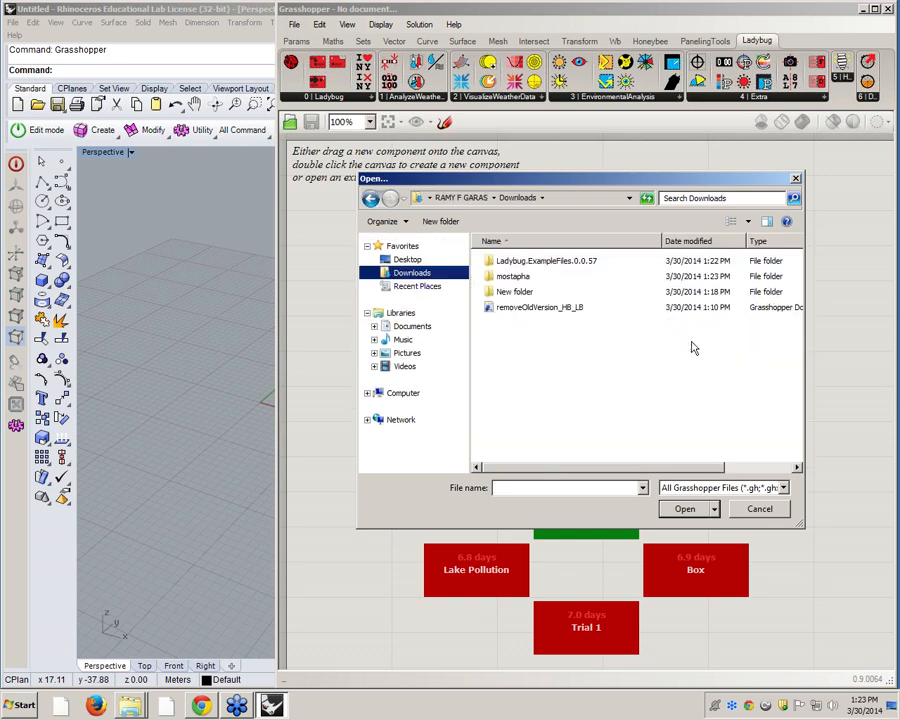
left_click(568, 264)
double_click(568, 264)
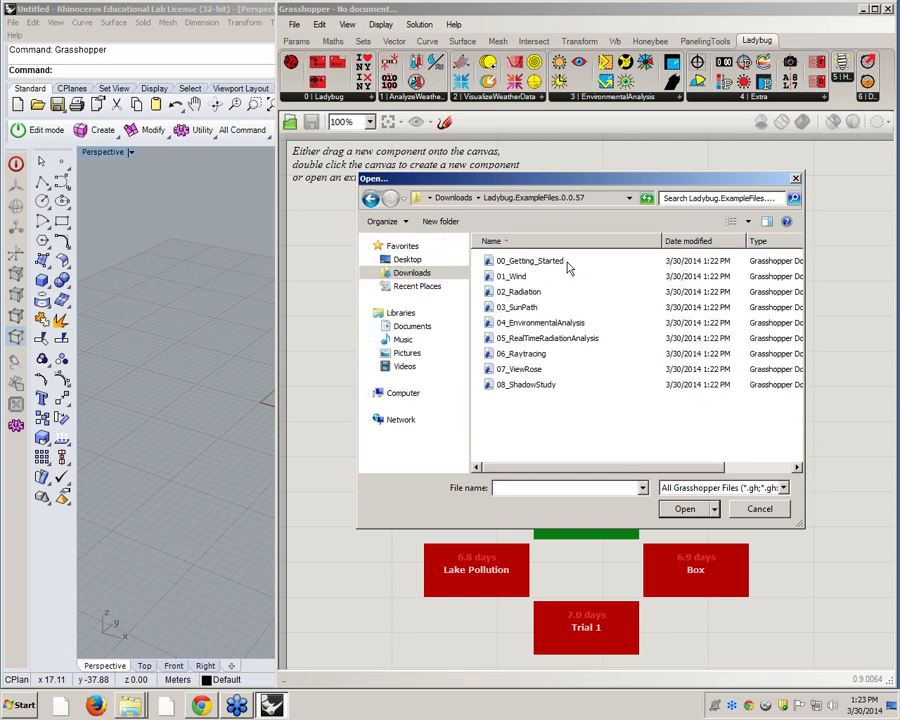
key("BackSpace")
left_click(512, 276)
double_click(512, 276)
left_click(545, 262)
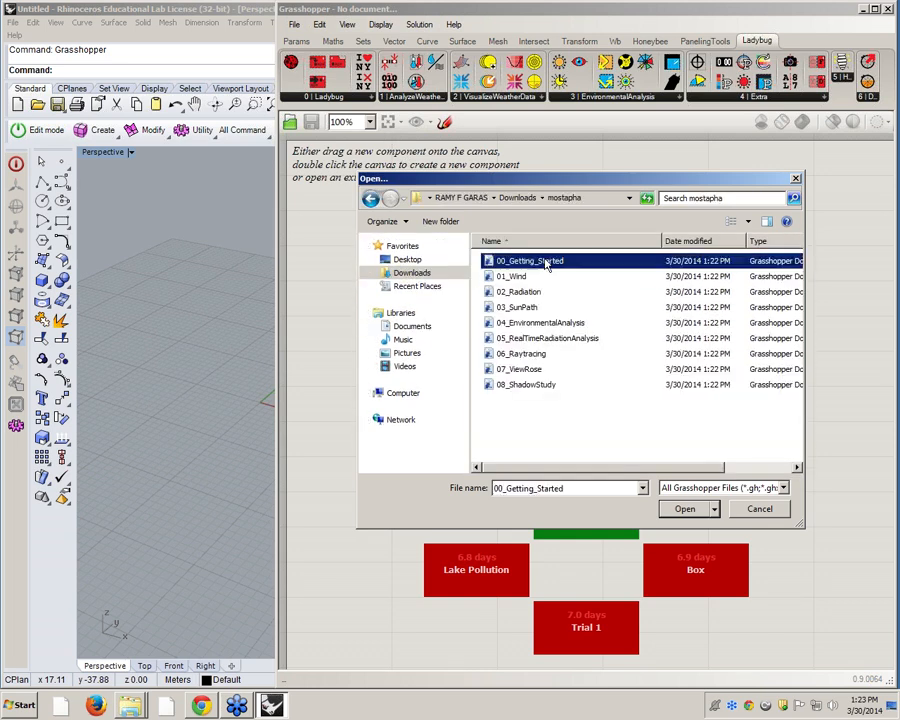
left_click(686, 508)
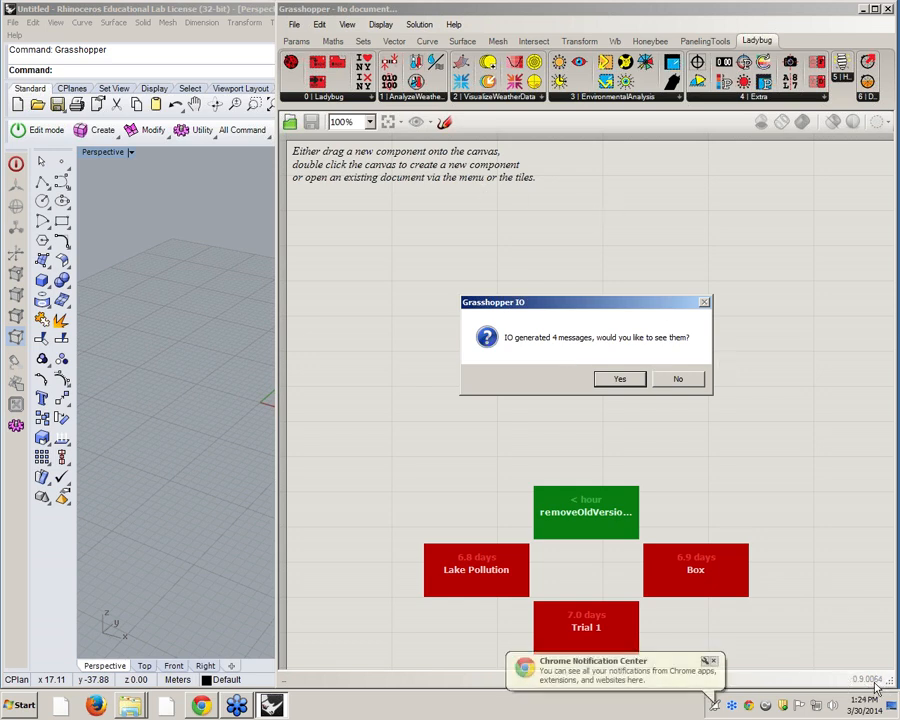
Step: Dismiss the Chrome notification and finish loading 00_Getting_Started without viewing the Grasshopper IO messages
left_click(712, 661)
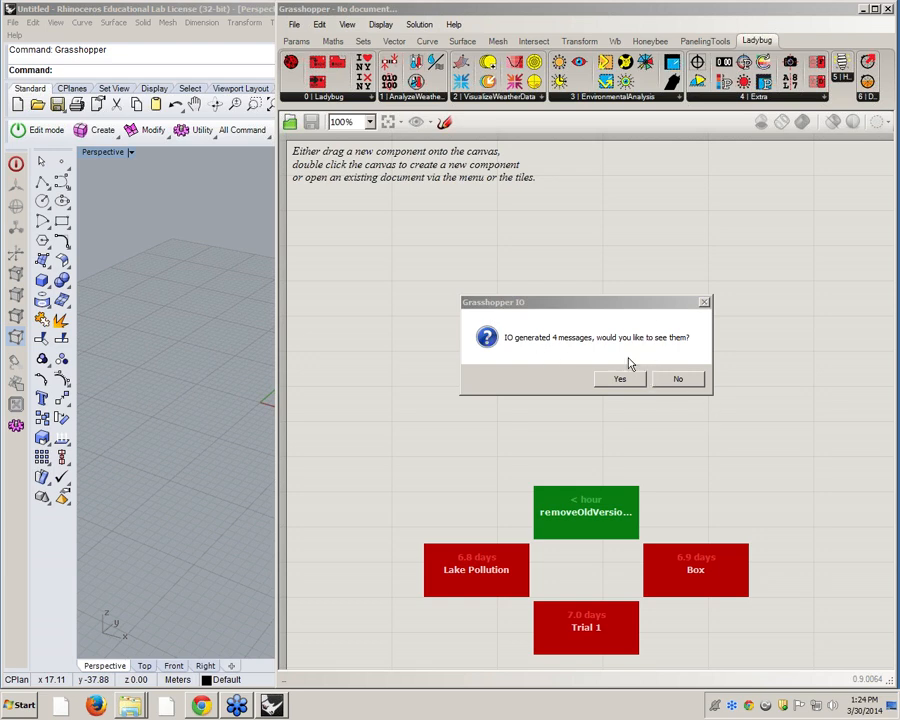
left_click(683, 378)
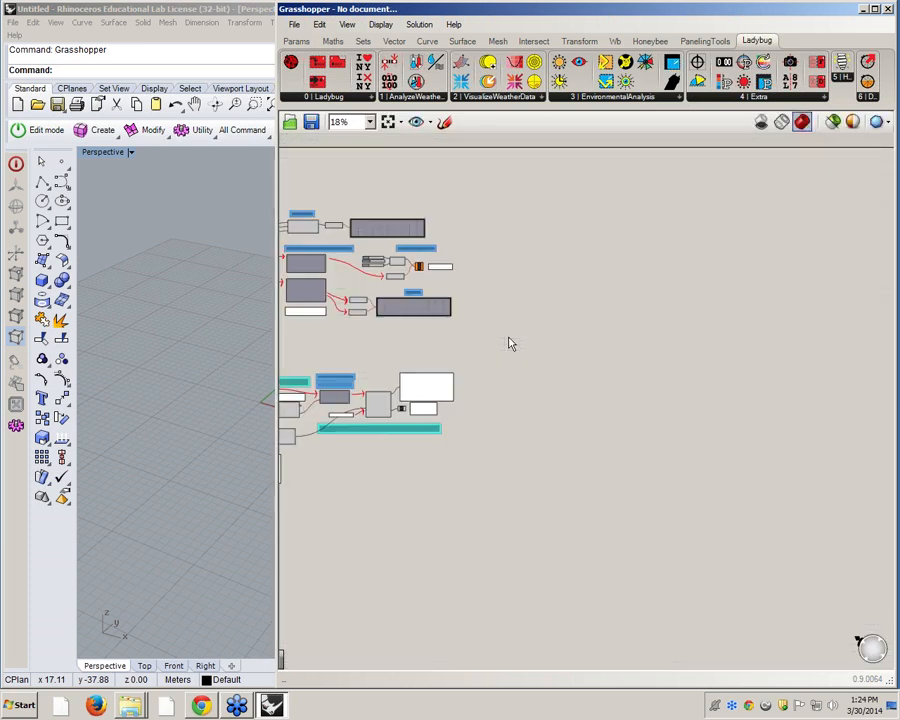
right_click_drag(464, 280, 762, 328)
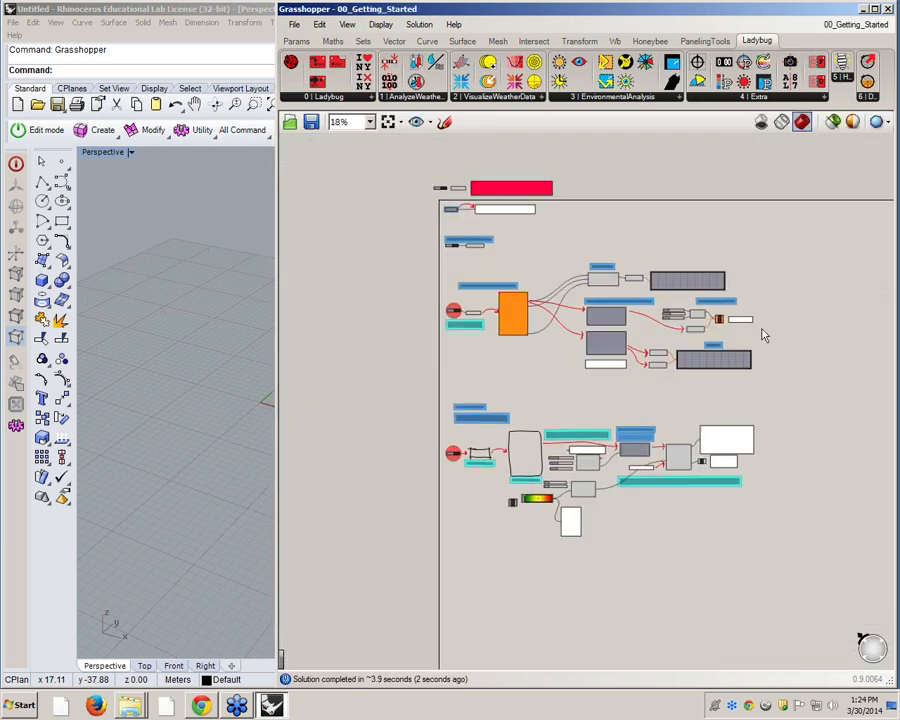
scroll(748, 335, "down", 1)
scroll(542, 215, "up", 8)
scroll(512, 252, "down", 1)
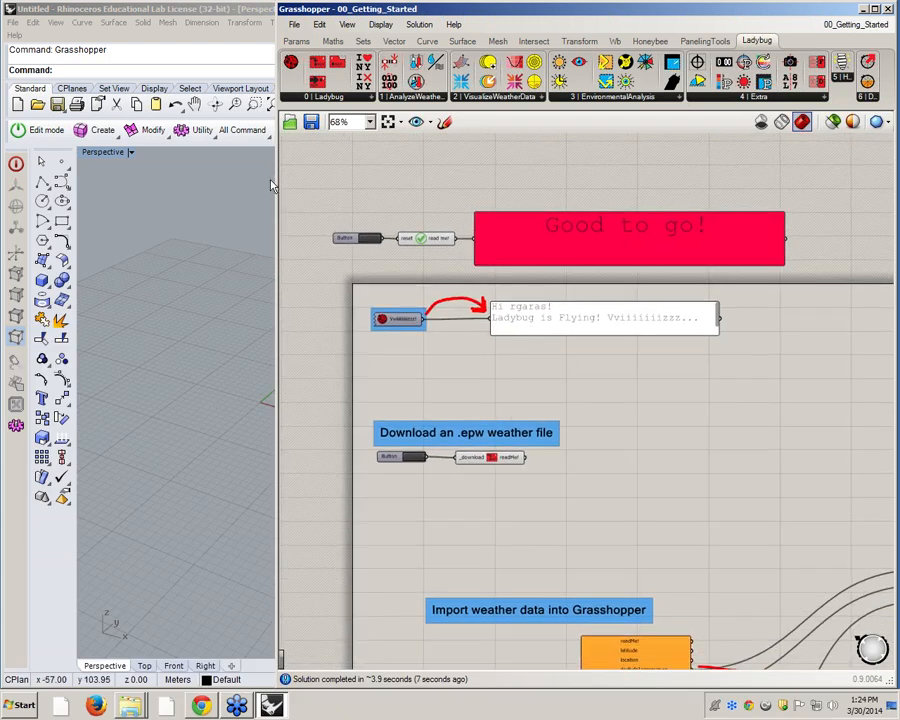
Step: Widen the Grasshopper window to cover the Rhino viewport, bringing the start of the definition into view
left_click_drag(277, 177, 4, 240)
right_click_drag(143, 275, 195, 285)
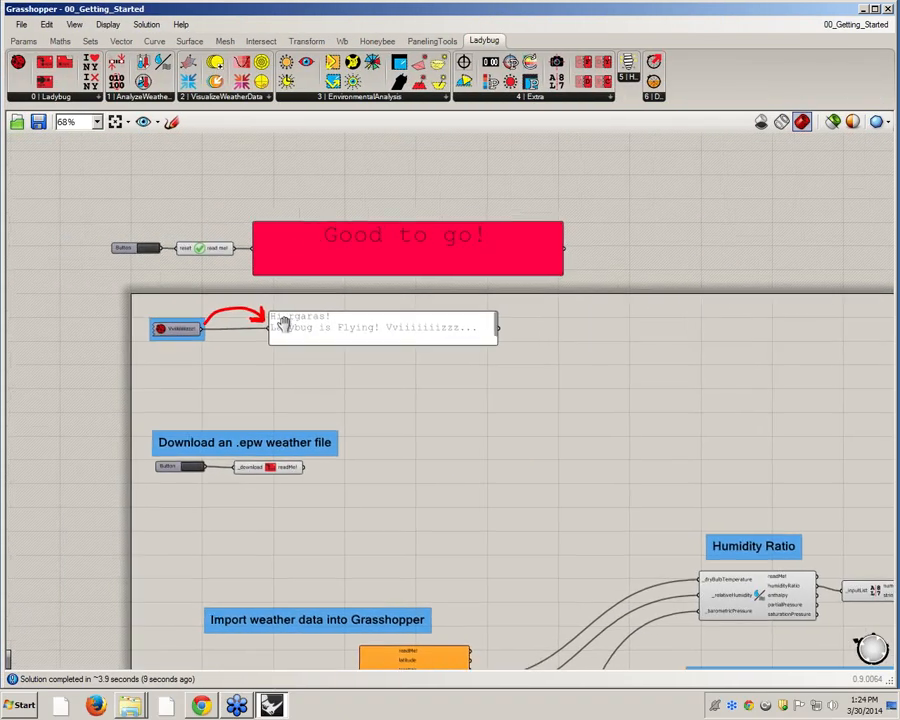
scroll(215, 232, "up", 2)
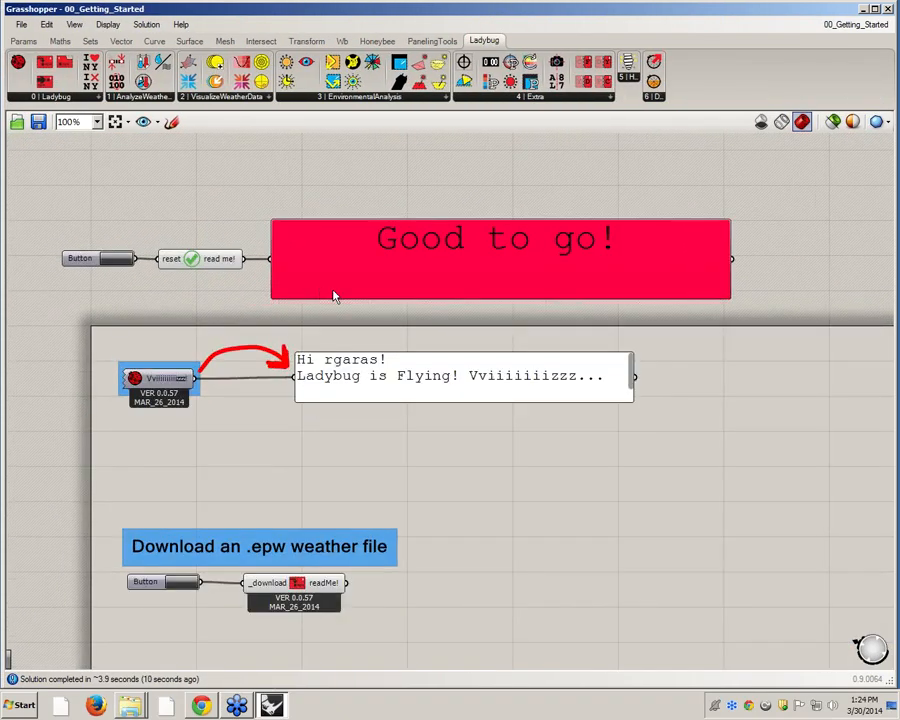
right_click_drag(464, 244, 525, 226)
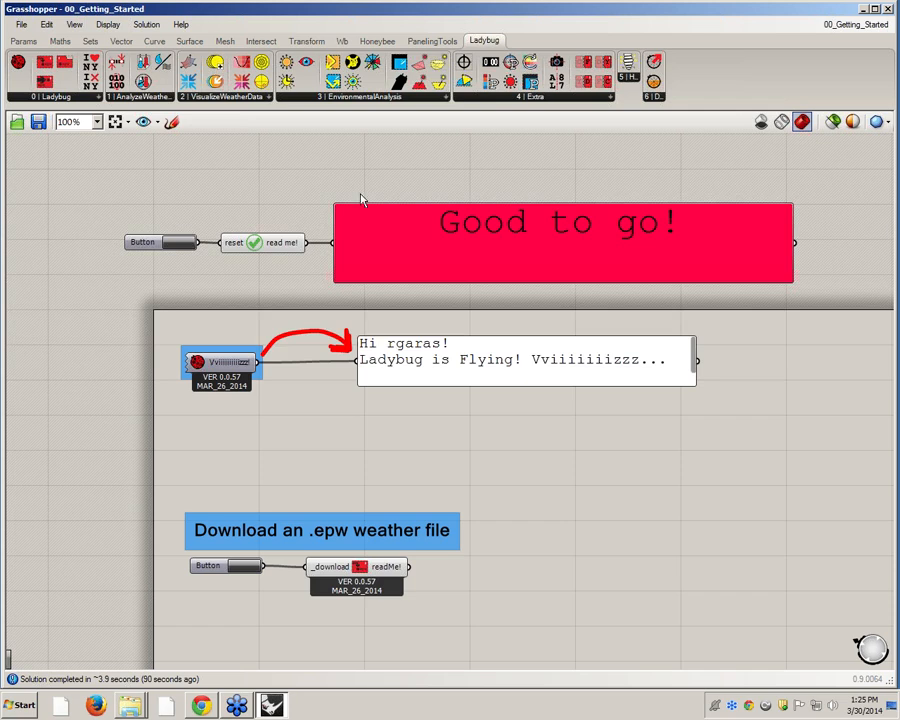
Step: Examine the overall layout of the definition, the Ladybug_Ladybug component's description and the text panel connected to it
right_click_drag(394, 412, 346, 387)
left_click_drag(369, 336, 365, 341)
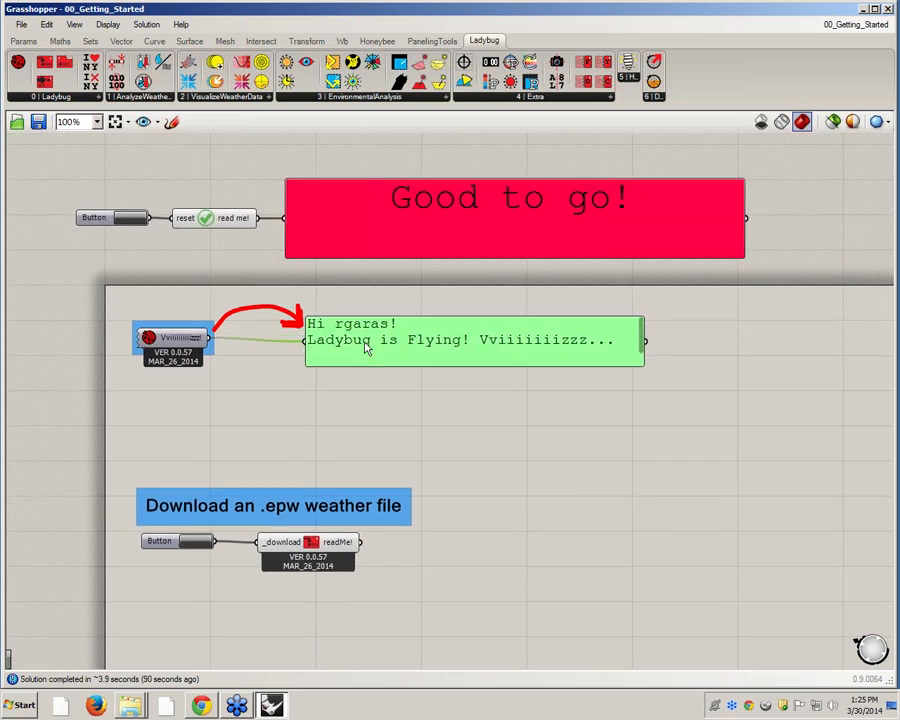
scroll(357, 404, "down", 6)
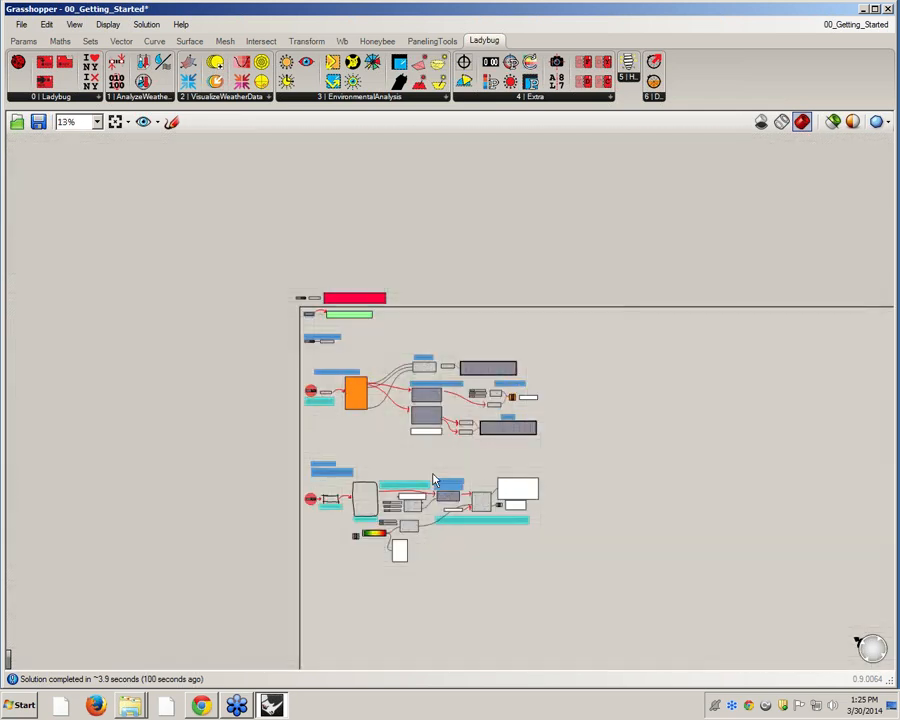
scroll(433, 481, "up", 2)
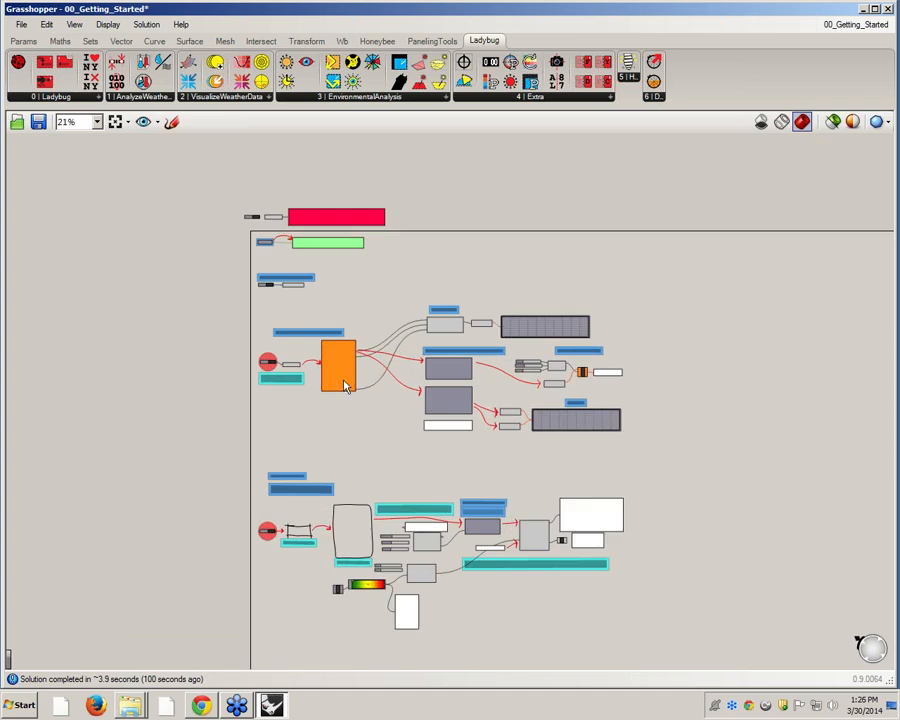
scroll(345, 380, "up", 3)
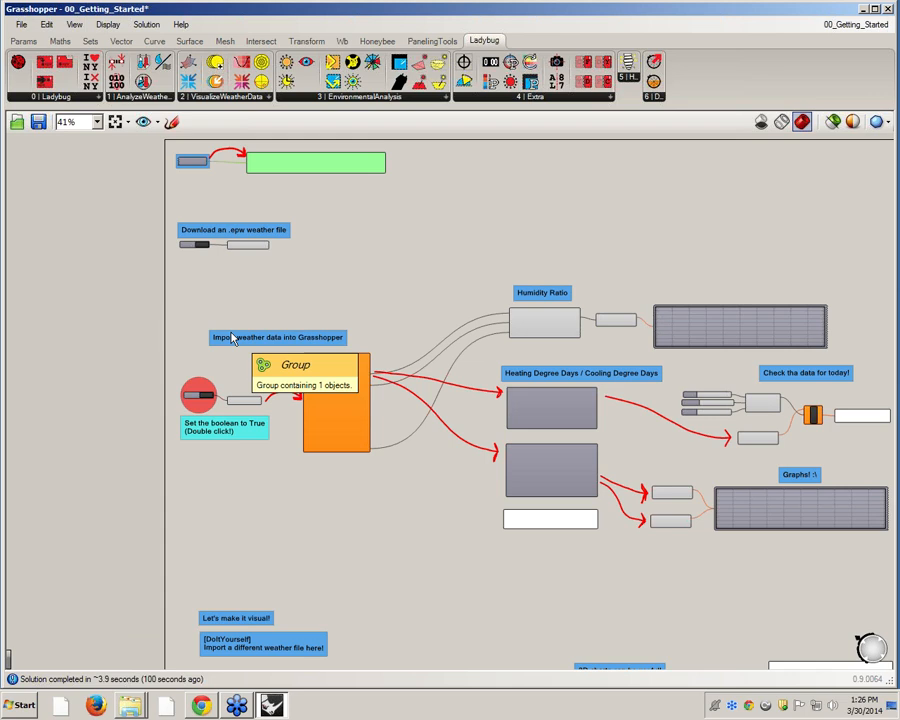
scroll(194, 191, "up", 5)
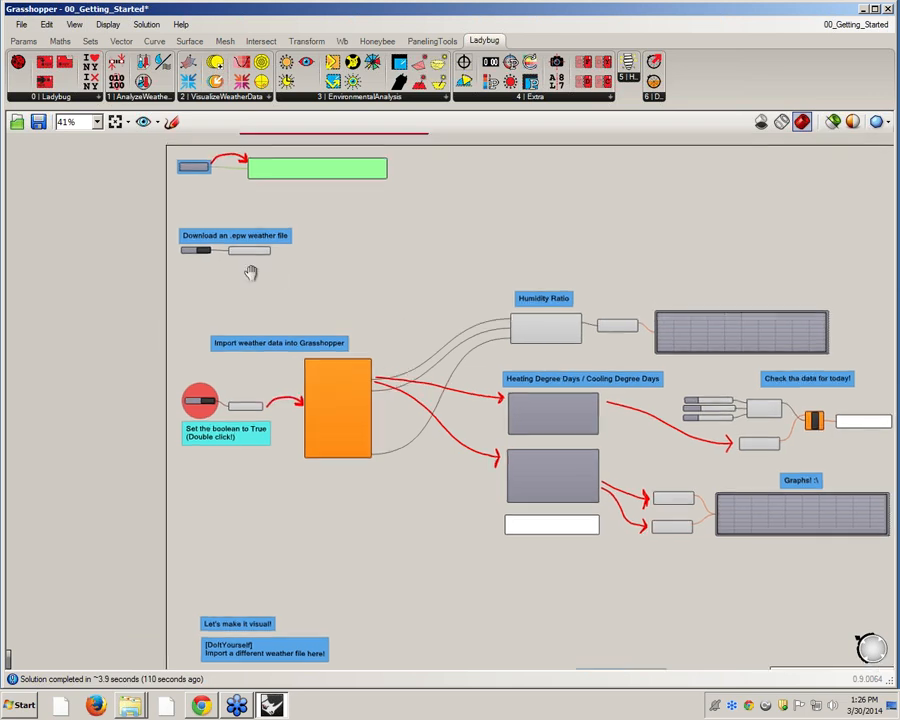
scroll(260, 264, "up", 2)
scroll(310, 325, "down", 1)
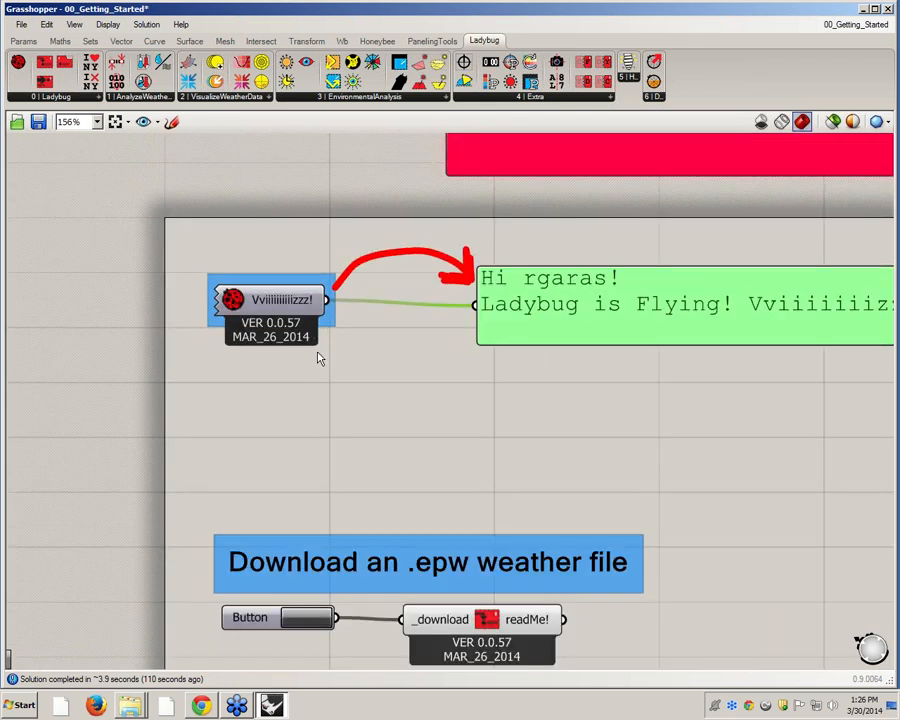
right_click_drag(342, 372, 267, 357)
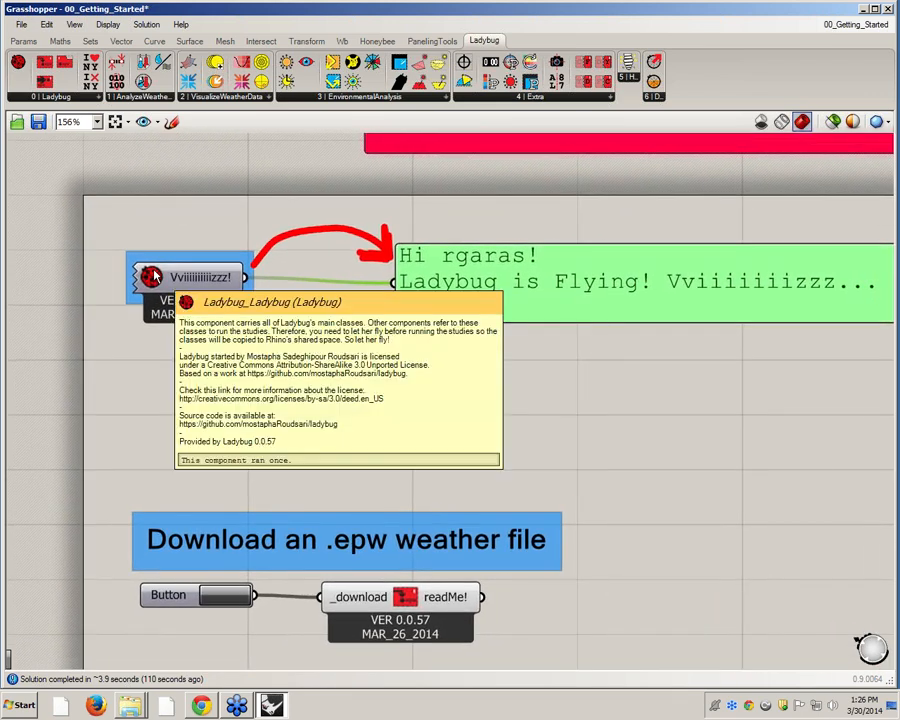
mouse_move(20, 63)
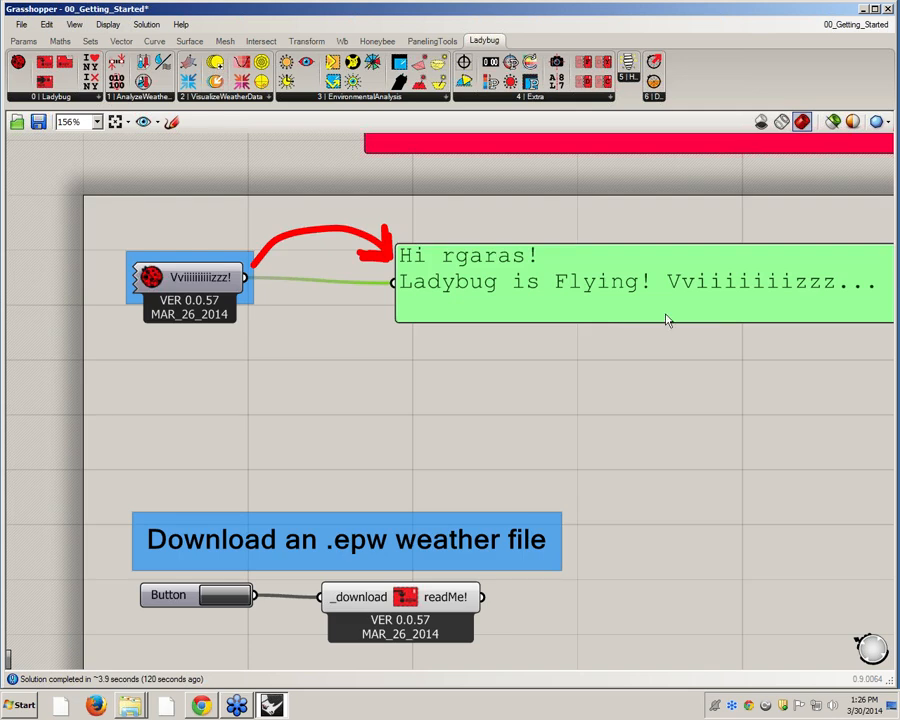
right_click_drag(667, 317, 573, 305)
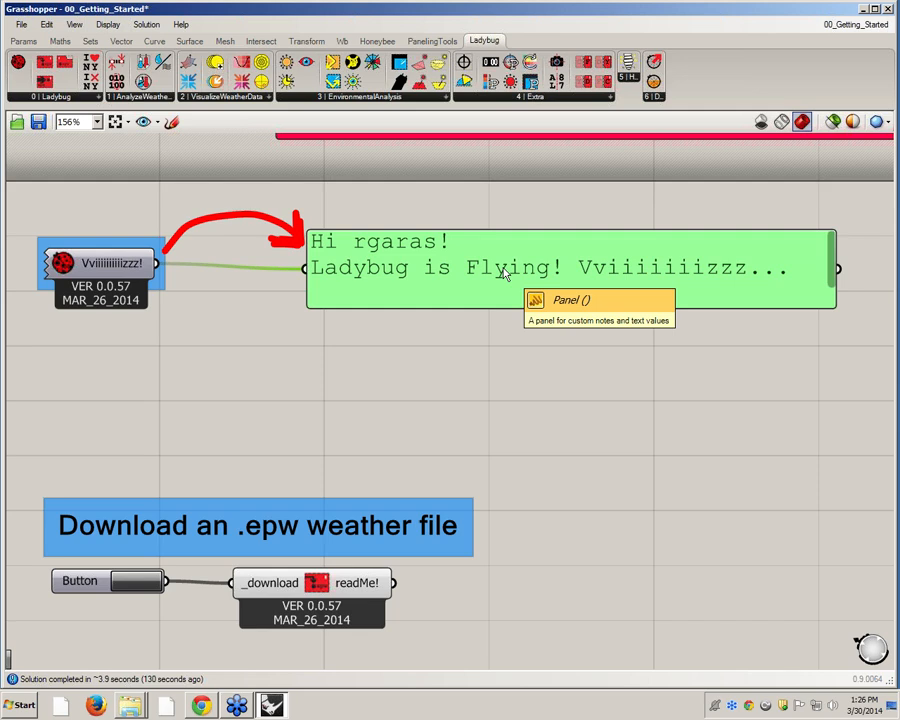
left_click(355, 370)
scroll(346, 358, "down", 2)
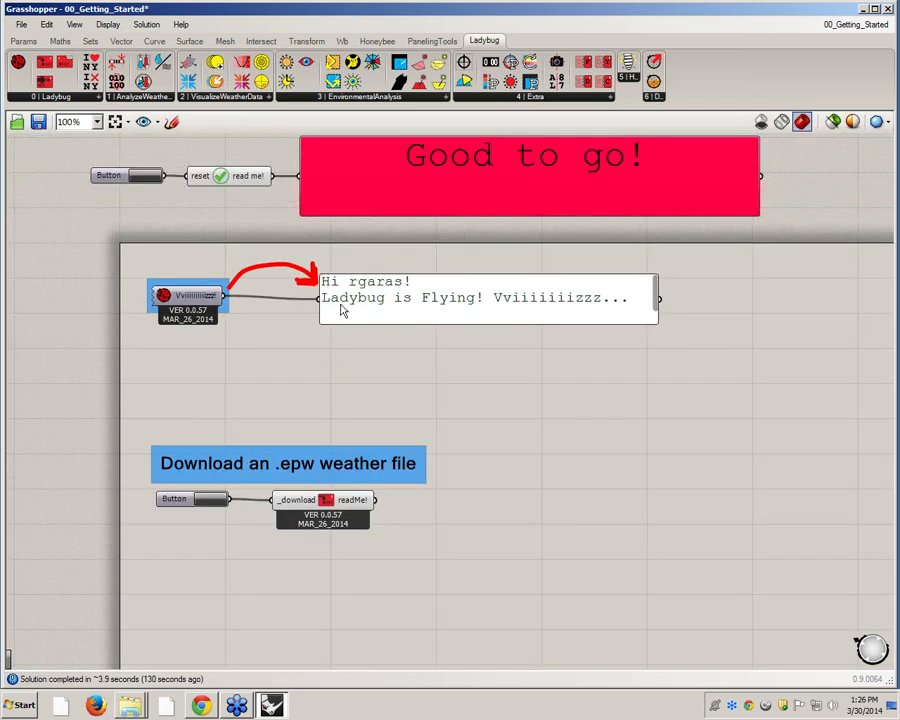
Step: Trigger the Download an .epw weather file component and maximize the Firefox window showing the EnergyPlus Weather Data page
scroll(354, 343, "up", 2)
right_click_drag(226, 370, 234, 345)
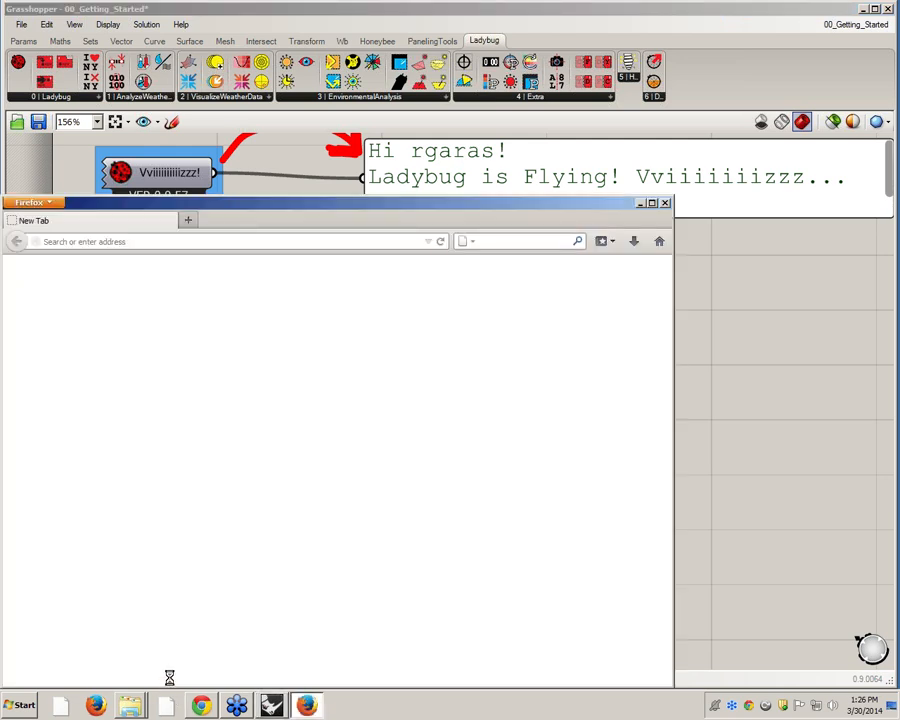
left_click_drag(258, 203, 388, 32)
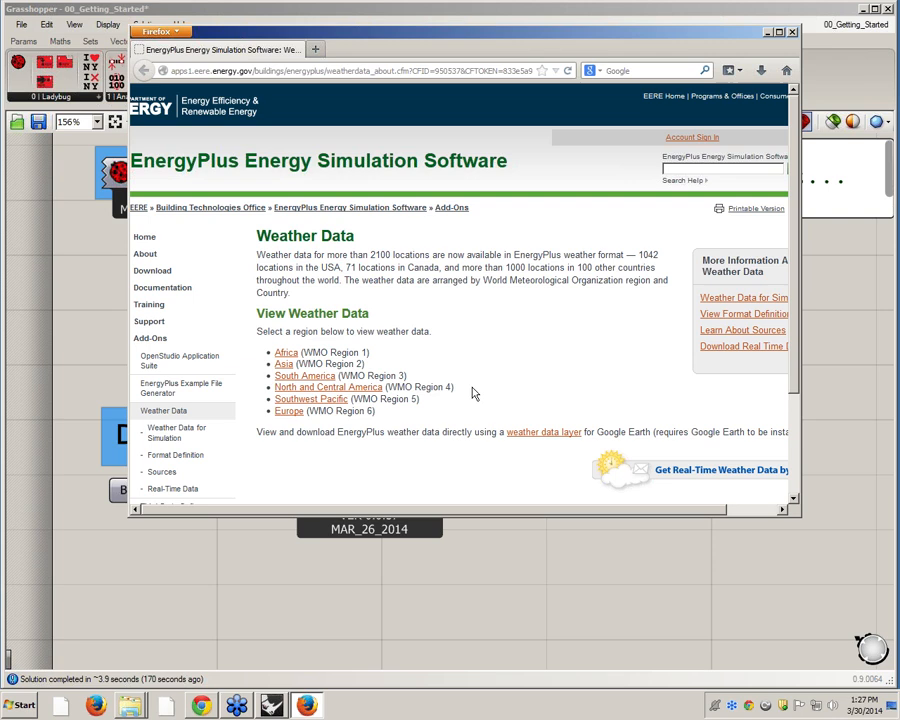
left_click(779, 32)
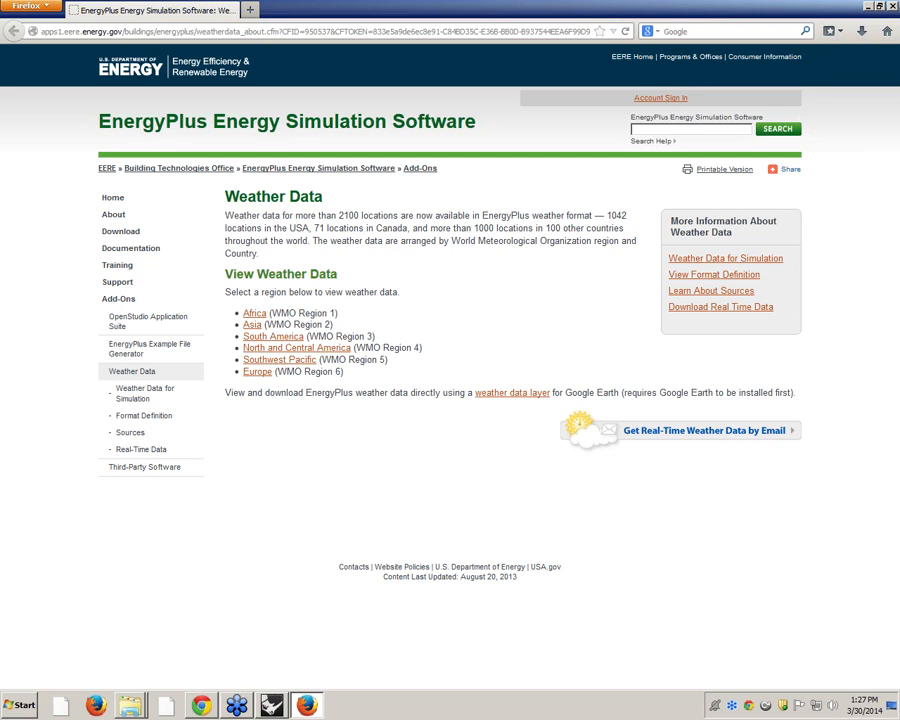
Step: Browse the EnergyPlus weather data to North and Central America, USA, and go to the Illinois (IL) station list
left_click(298, 348)
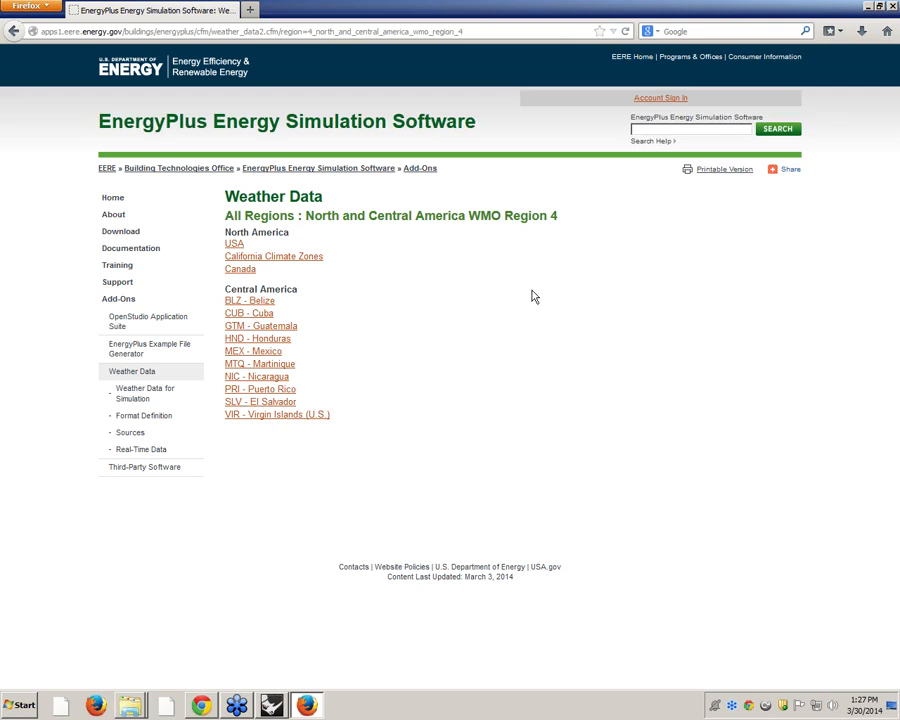
left_click(235, 246)
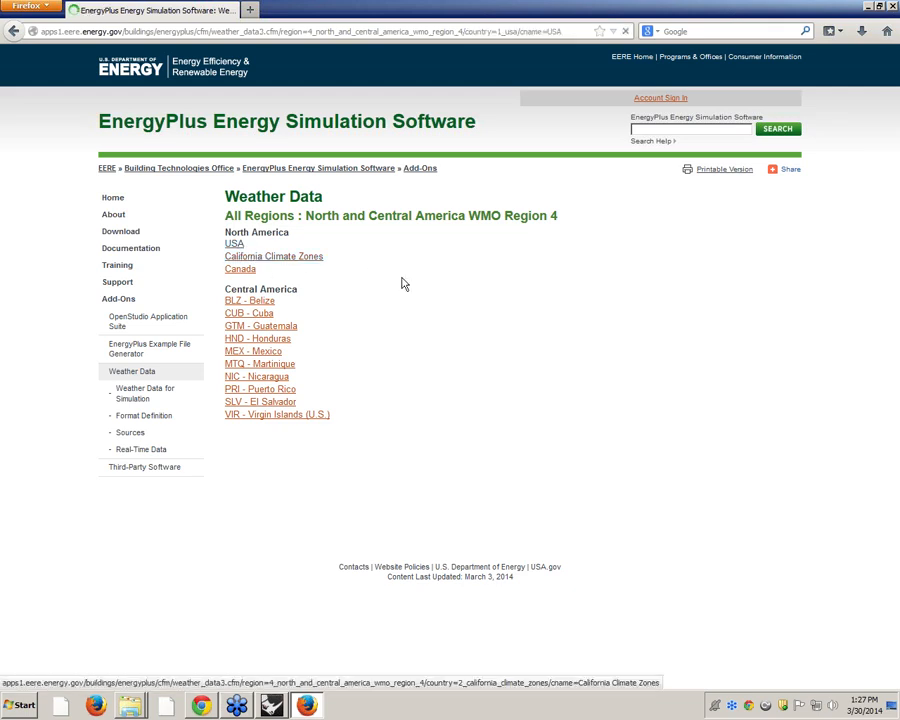
scroll(395, 320, "down", 15)
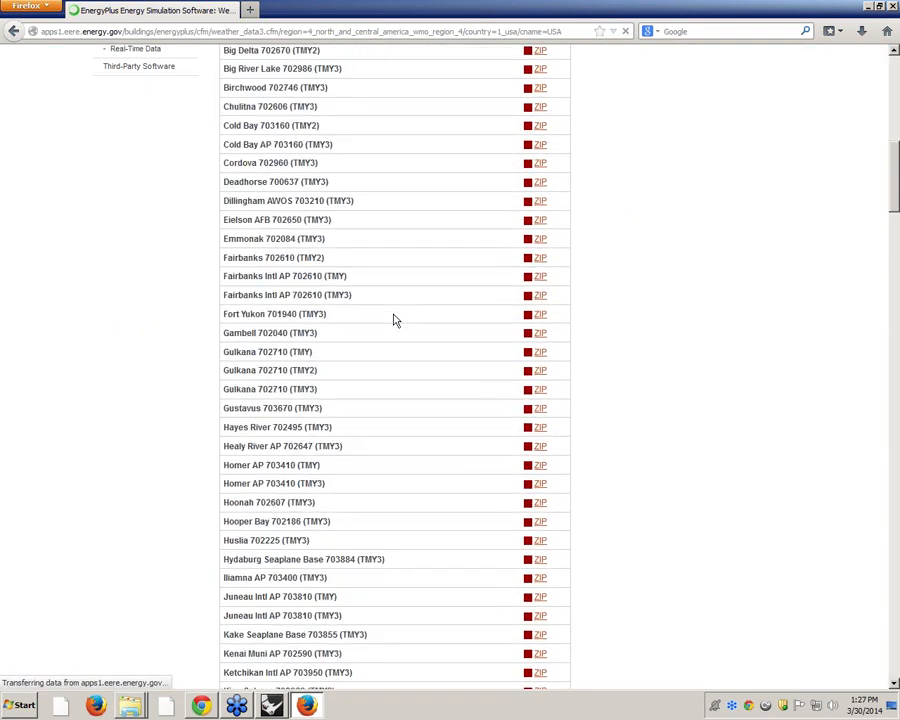
scroll(450, 320, "down", 8)
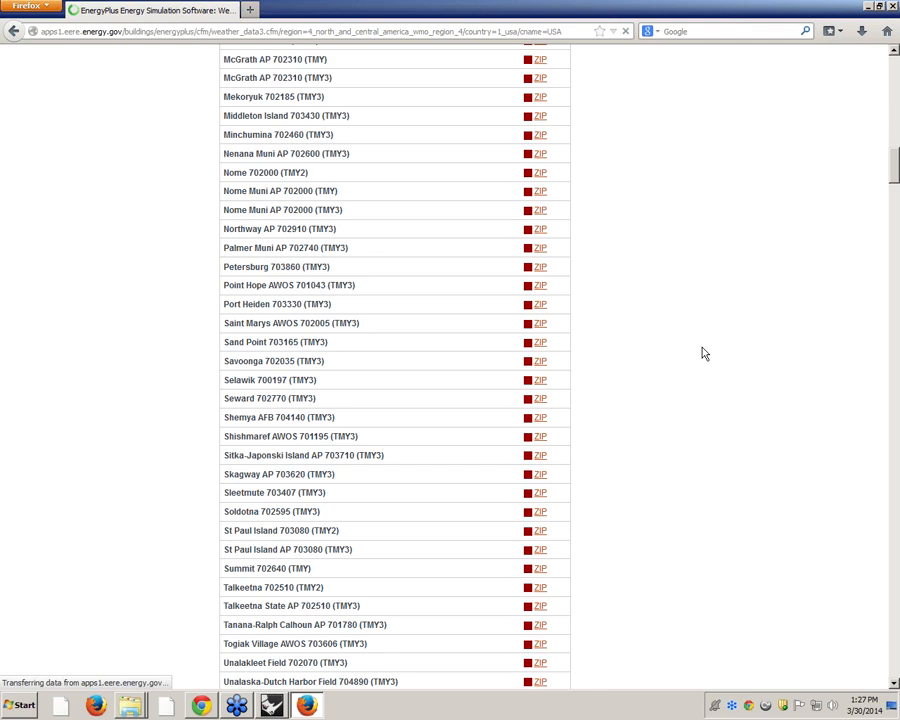
scroll(690, 340, "up", 20)
scroll(600, 290, "up", 6)
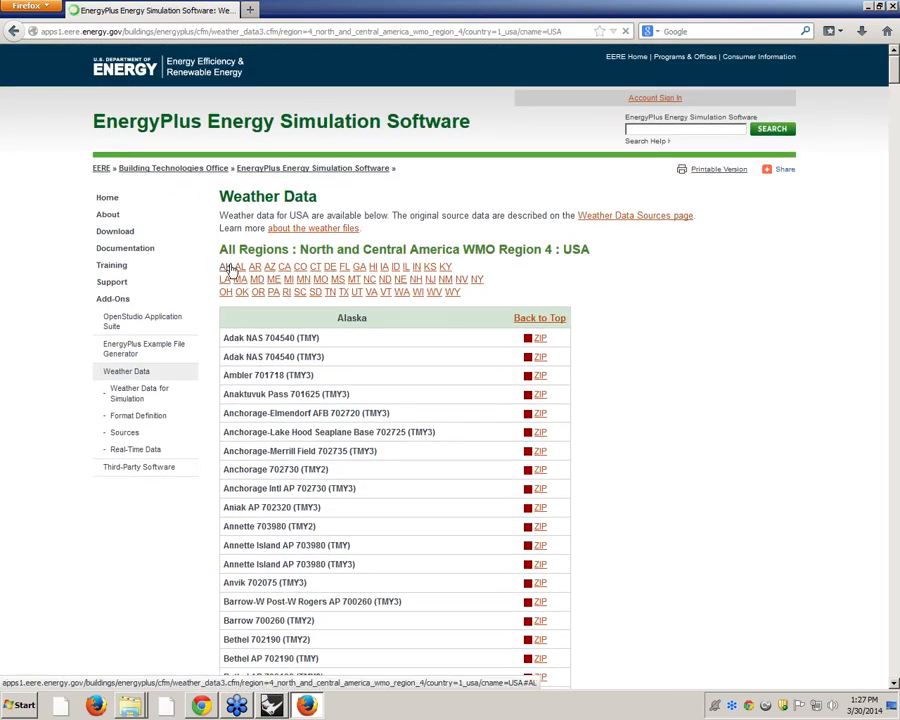
left_click(405, 267)
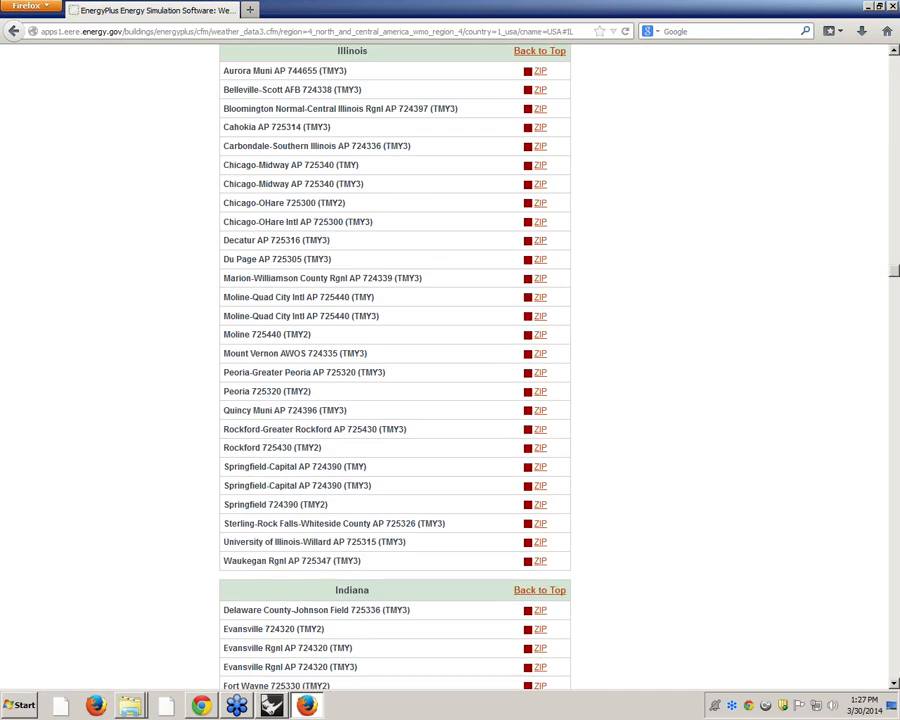
Step: Save the Chicago-OHare Intl AP 725300 (TMY3) ZIP, show it in its download folder and minimize the browser
left_click(541, 223)
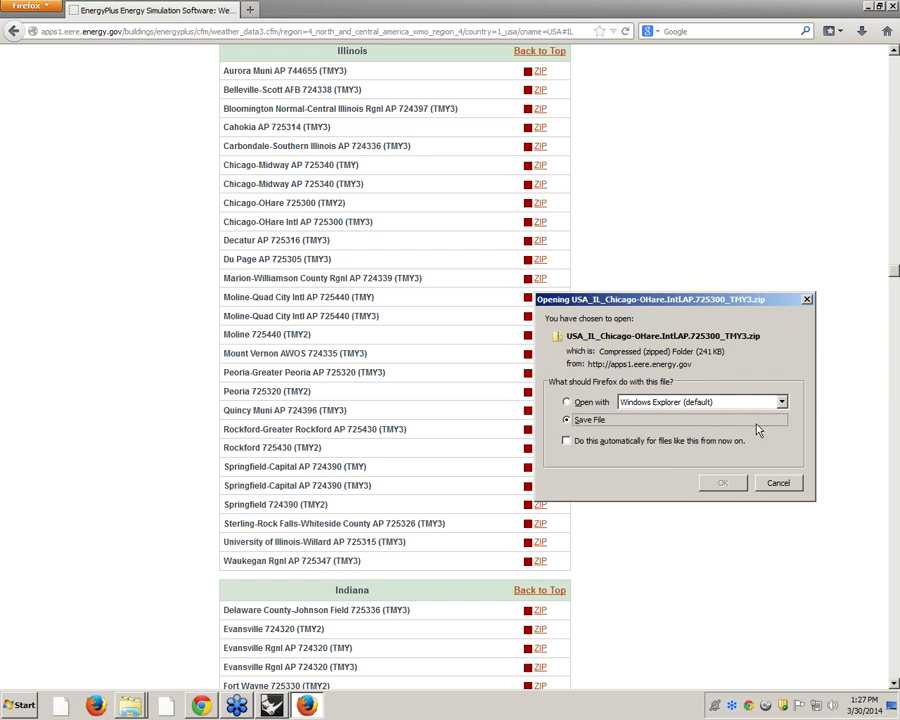
left_click(727, 484)
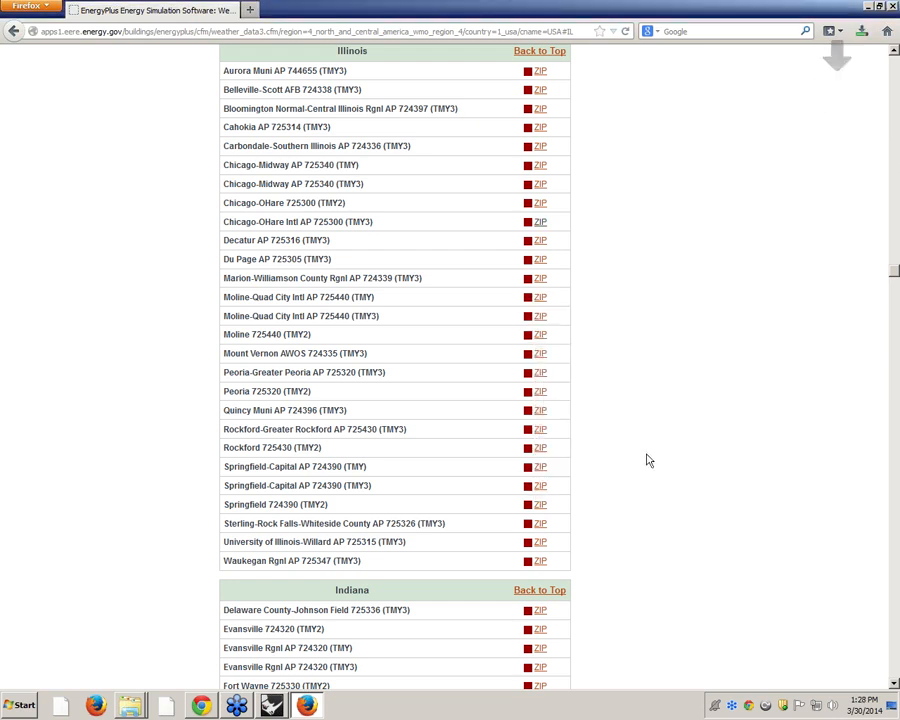
left_click(861, 33)
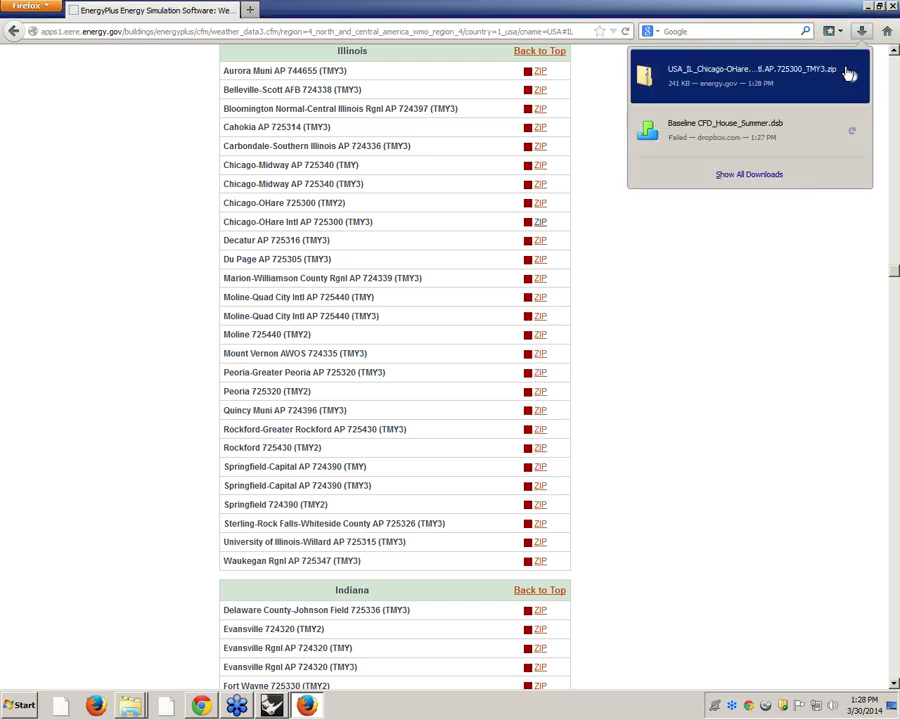
left_click(852, 78)
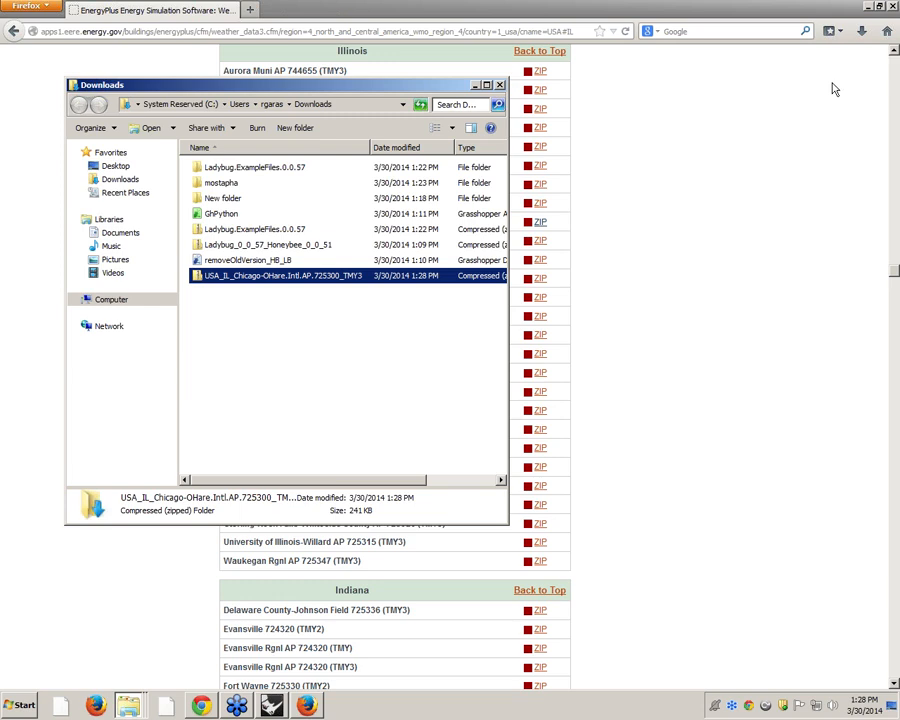
left_click(867, 6)
left_click(867, 6)
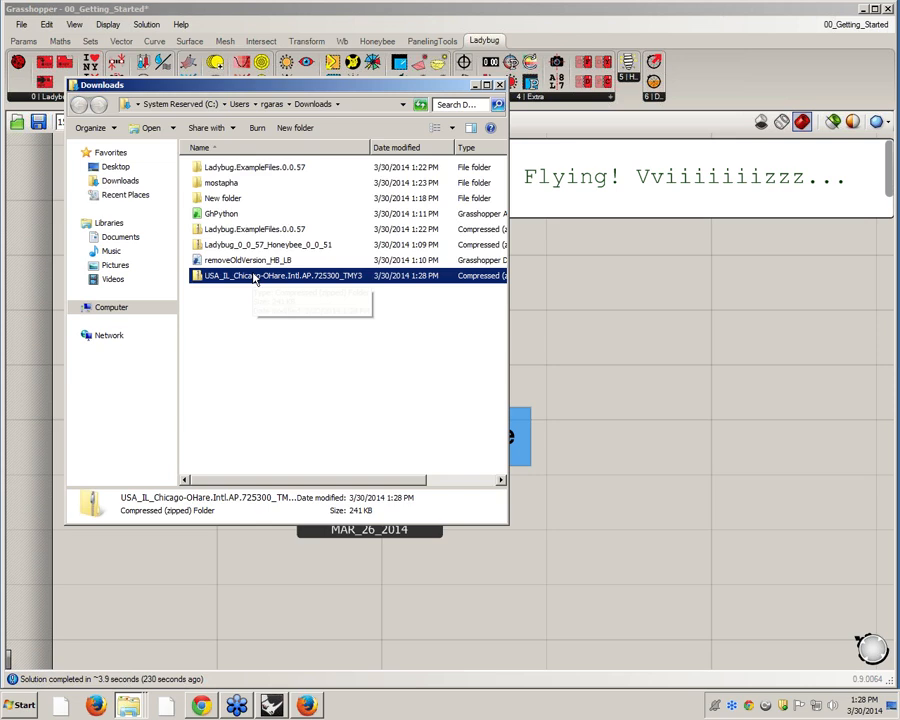
Step: Copy all three weather files from the USA_IL_Chicago-OHare.Intl.AP.725300_TMY3 archive into the Downloads subfolder holding the copied Grasshopper example files
double_click(254, 276)
left_click_drag(296, 264, 208, 171)
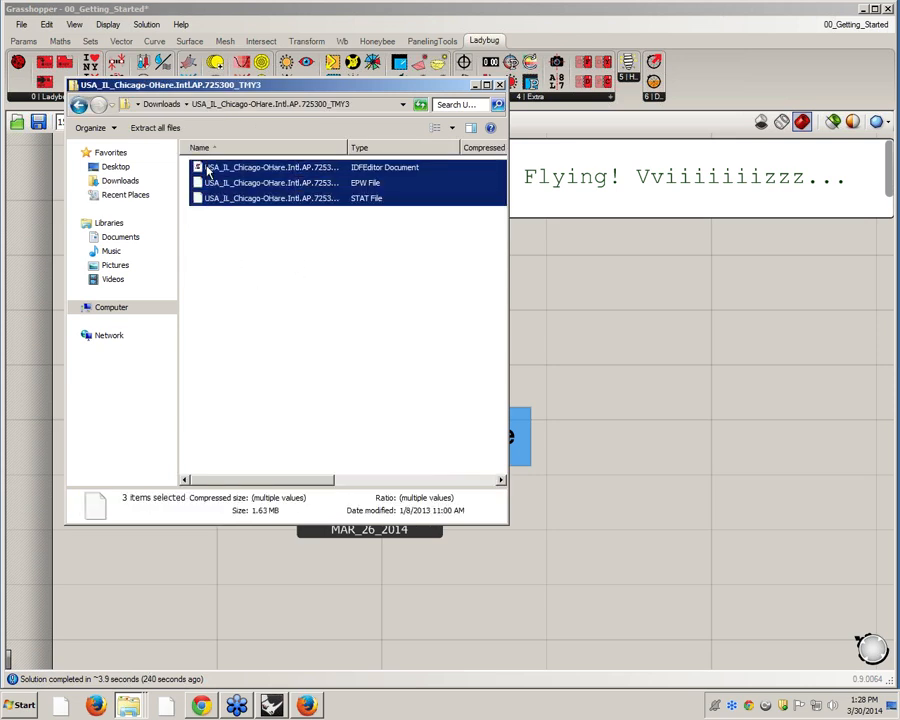
left_click(290, 289)
key("BackSpace")
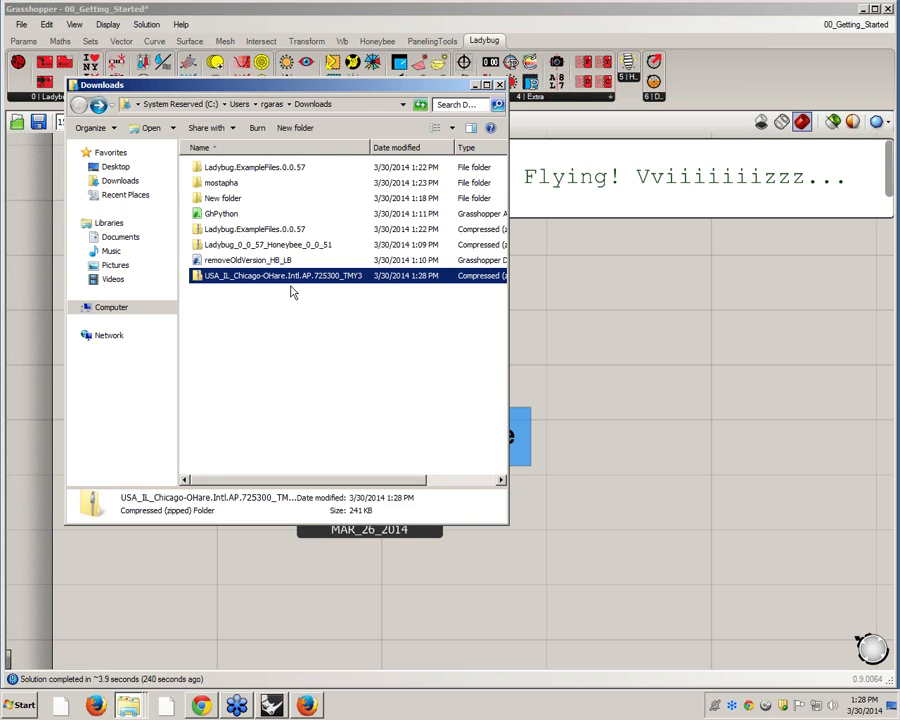
double_click(232, 185)
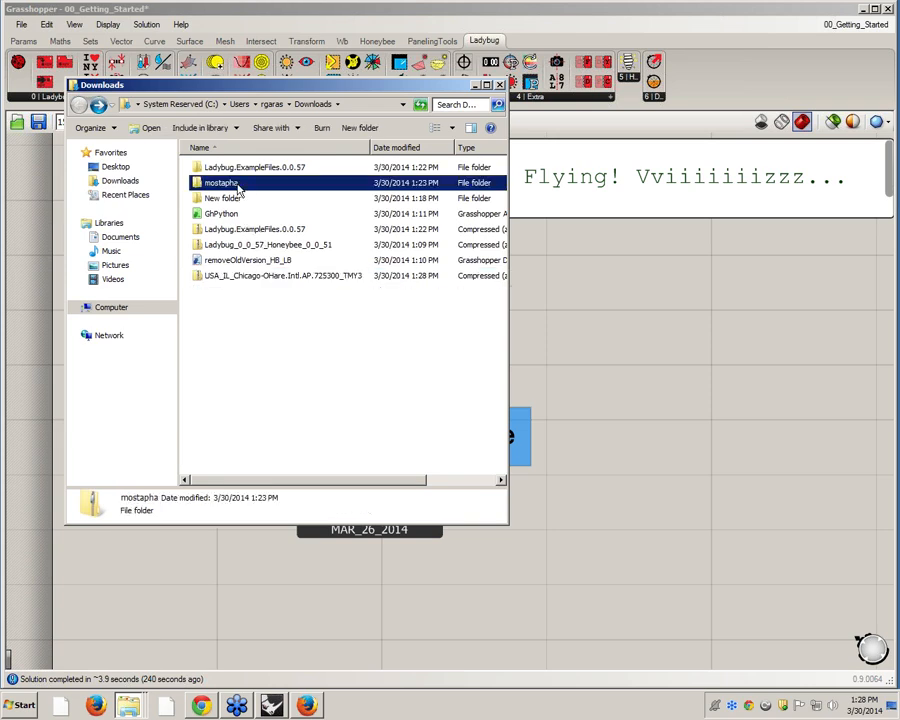
key("ctrl+v")
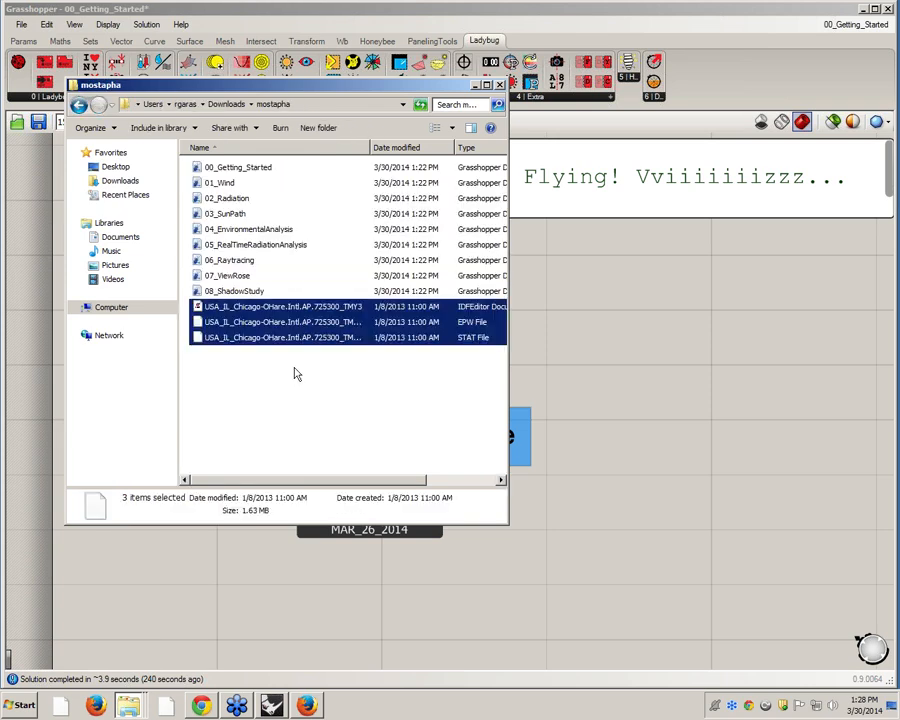
Step: Widen the weather file folder window and its Name column so the full file names and extensions can be read
left_click(297, 391)
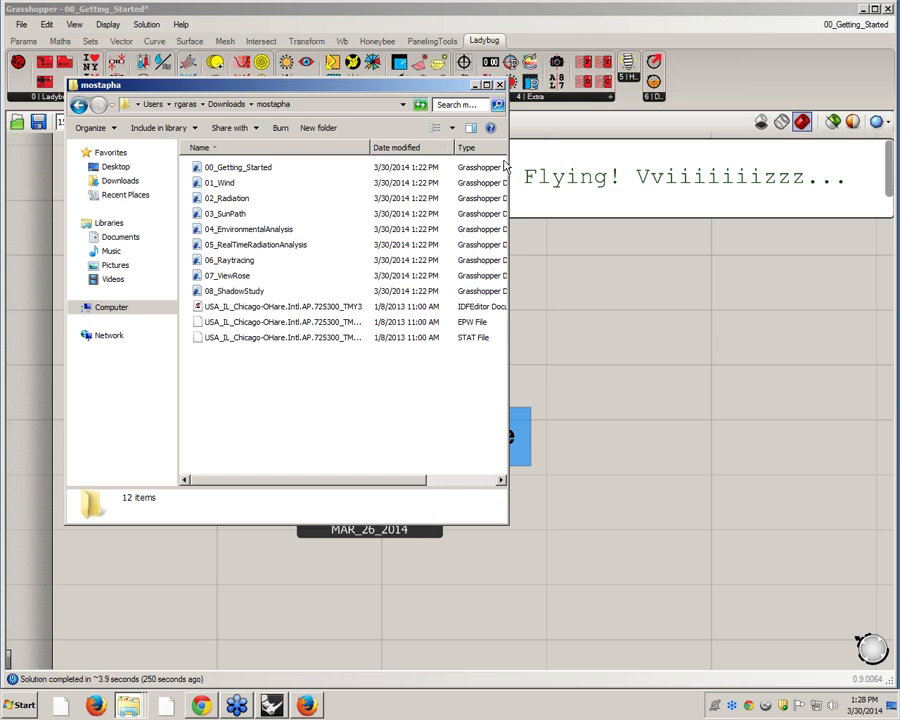
left_click_drag(508, 157, 693, 157)
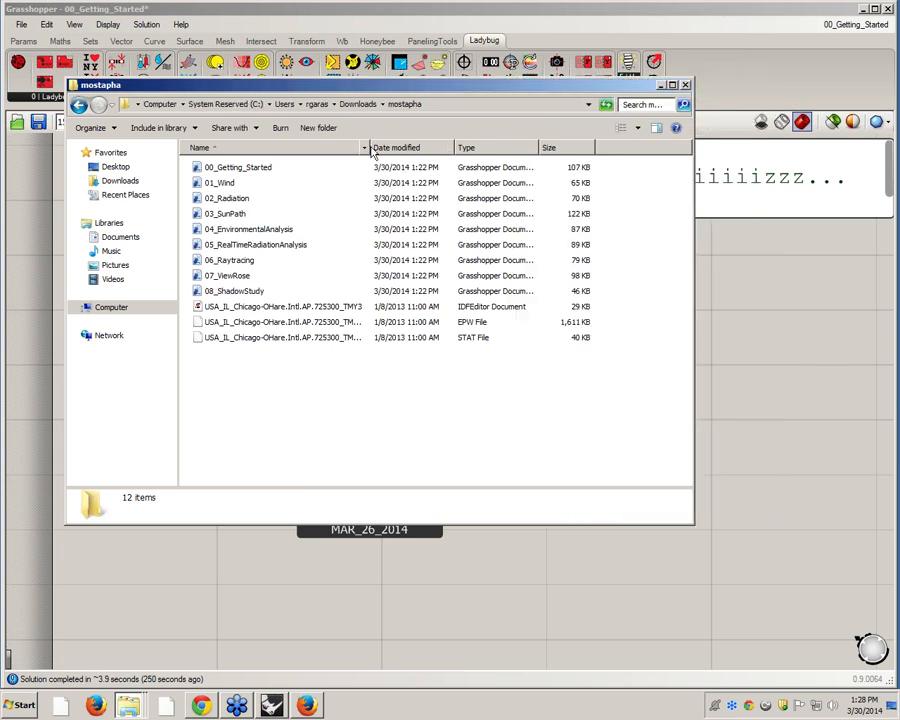
left_click_drag(368, 147, 446, 147)
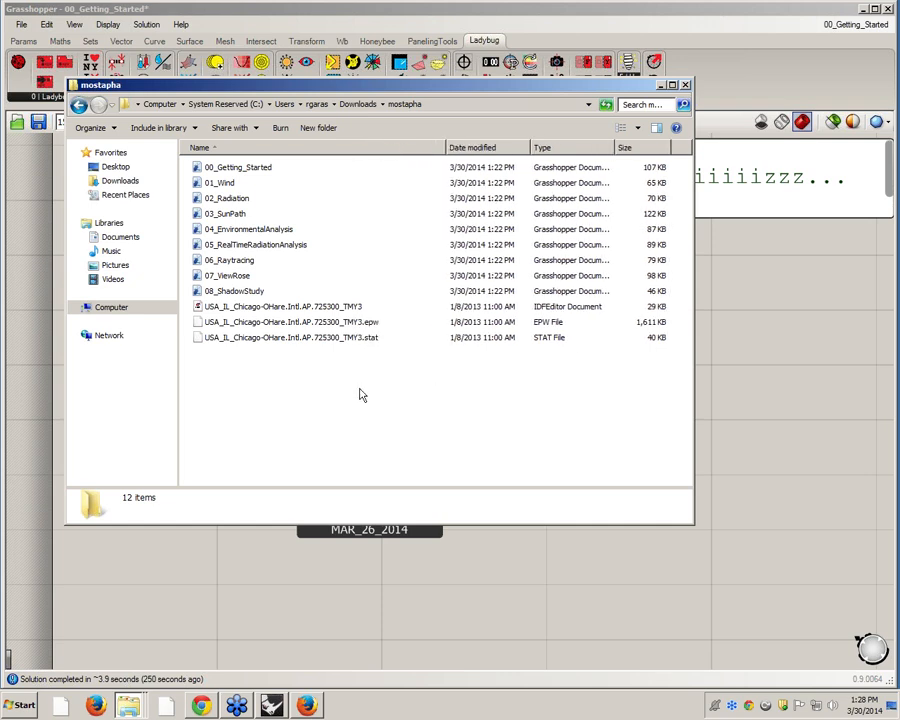
Step: Dismiss the Windows Explorer error, reopen the Downloads subfolder holding the example and weather files, and widen its Name column
right_click(338, 311)
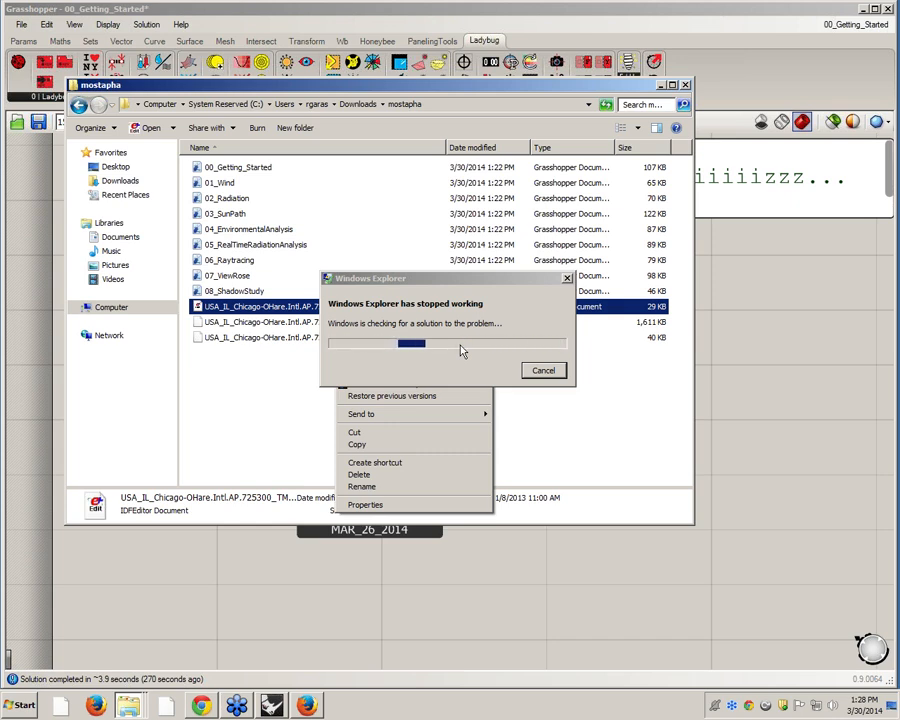
left_click(568, 281)
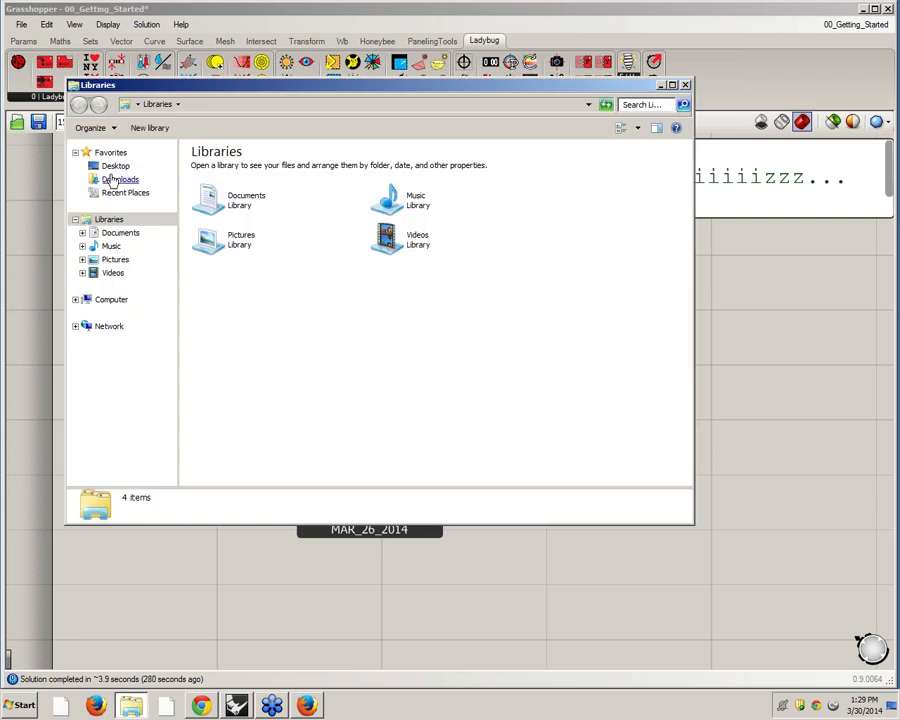
left_click(114, 179)
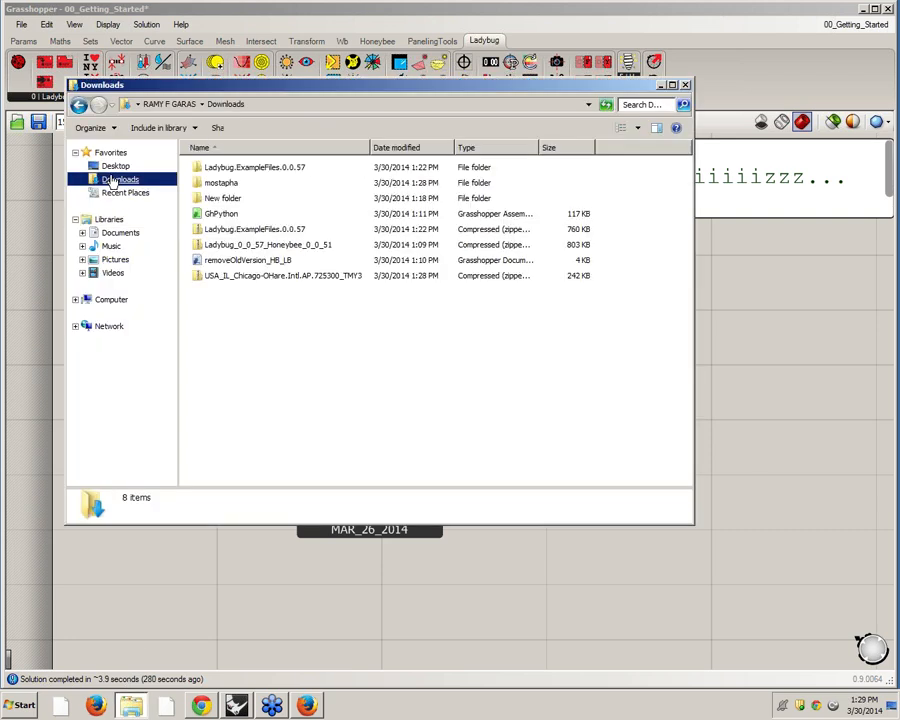
double_click(226, 183)
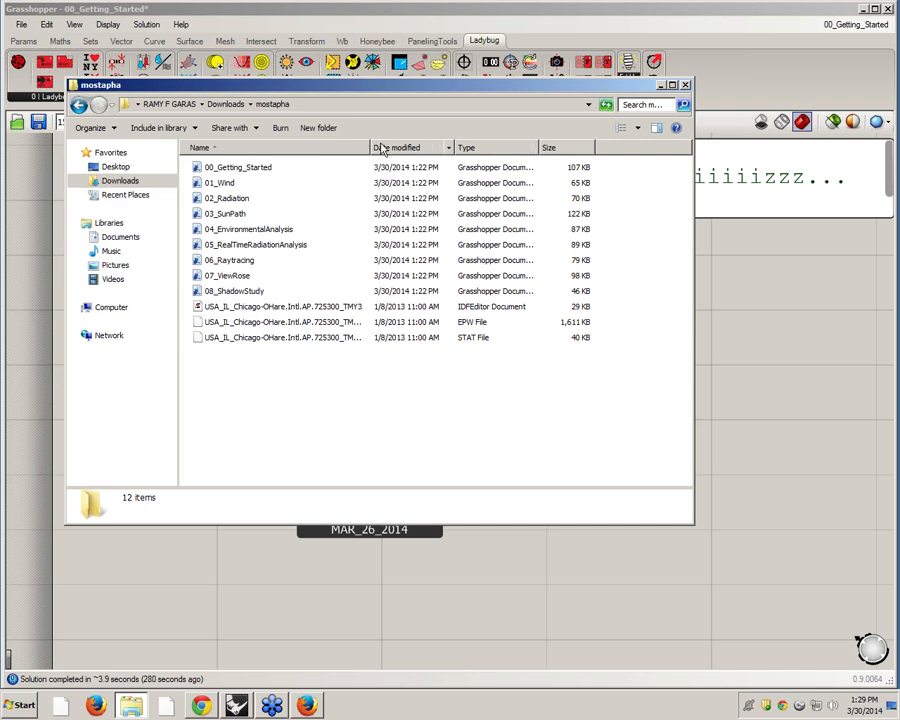
left_click_drag(371, 147, 463, 147)
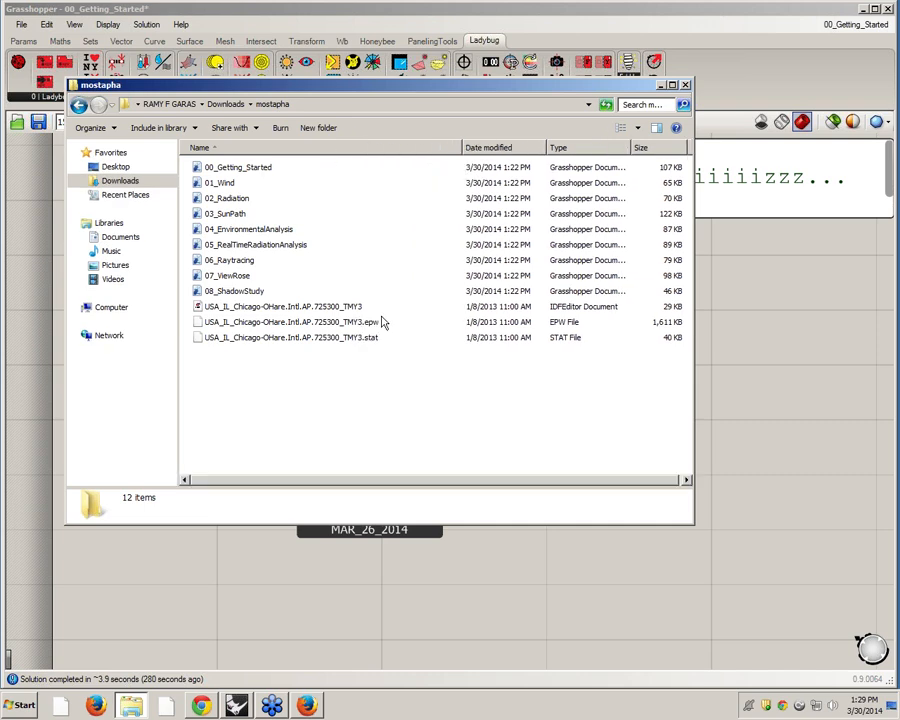
Step: Open USA_IL_Chicago-OHare.Intl.AP.725300_TMY3.ddy in Notepad without making Notepad the default program for this file type
left_click(338, 307)
right_click(338, 307)
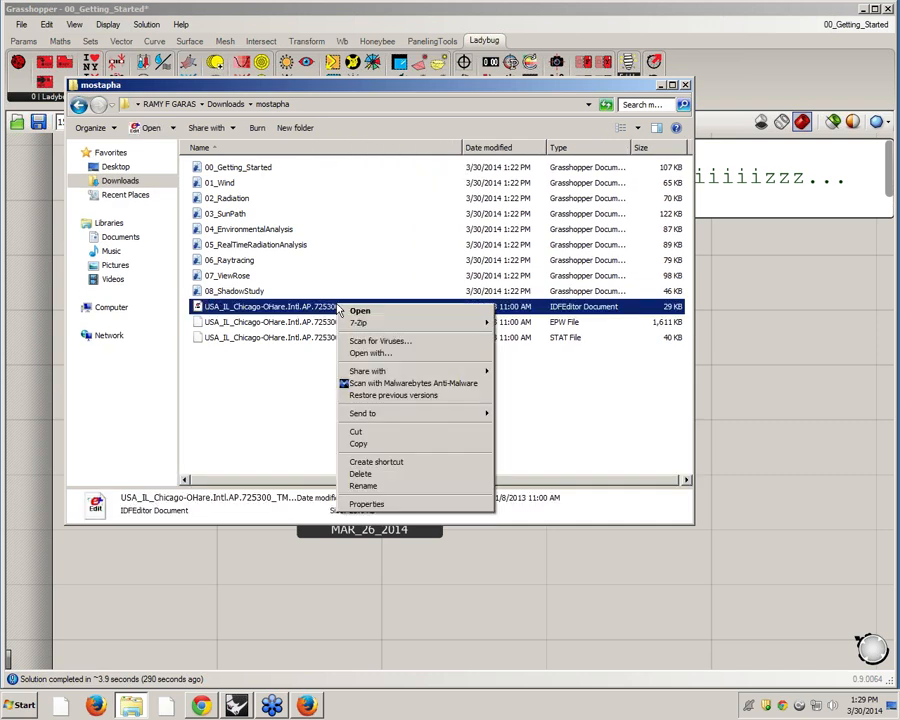
left_click(385, 353)
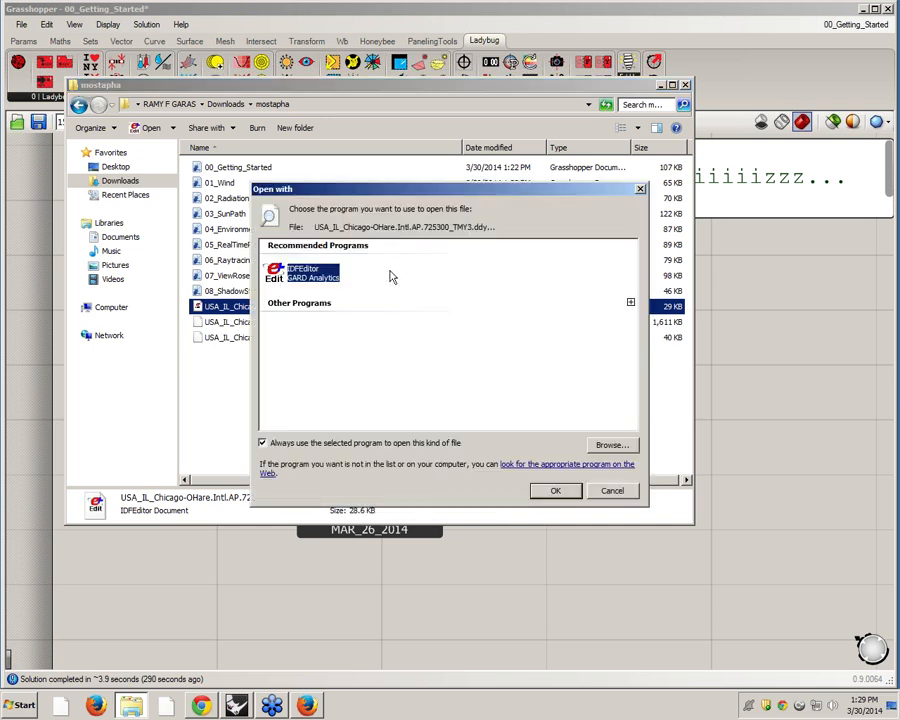
left_click(630, 302)
scroll(385, 358, "down", 5)
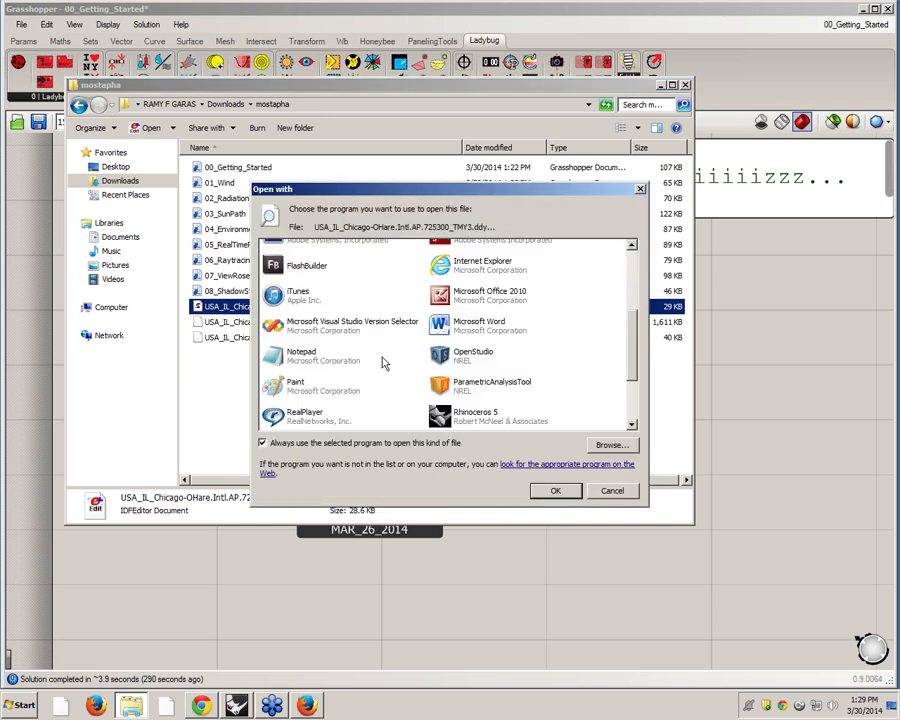
left_click(314, 358)
left_click(263, 443)
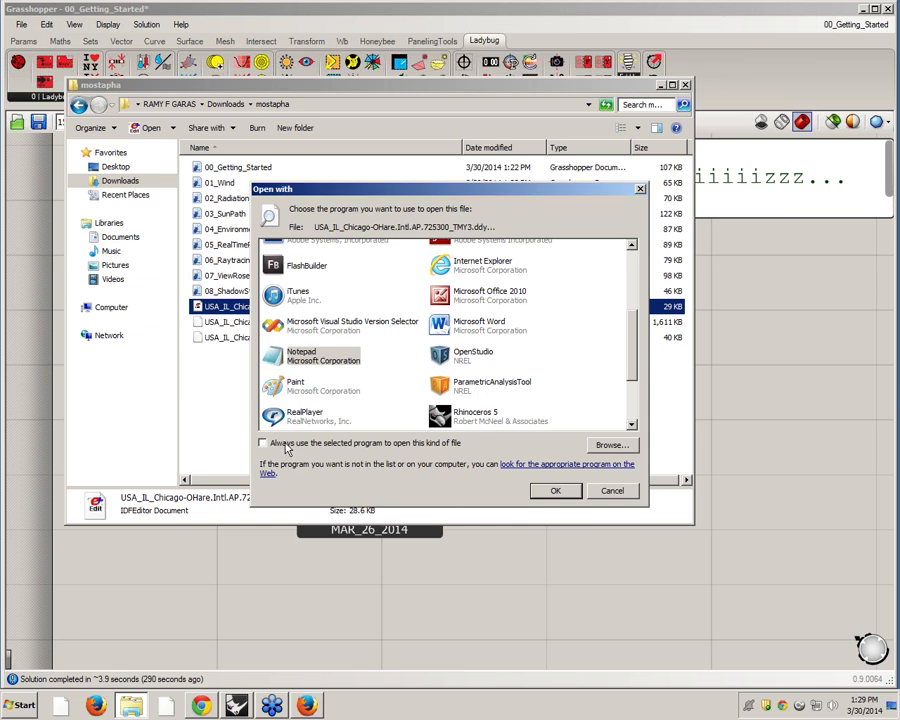
left_click(548, 490)
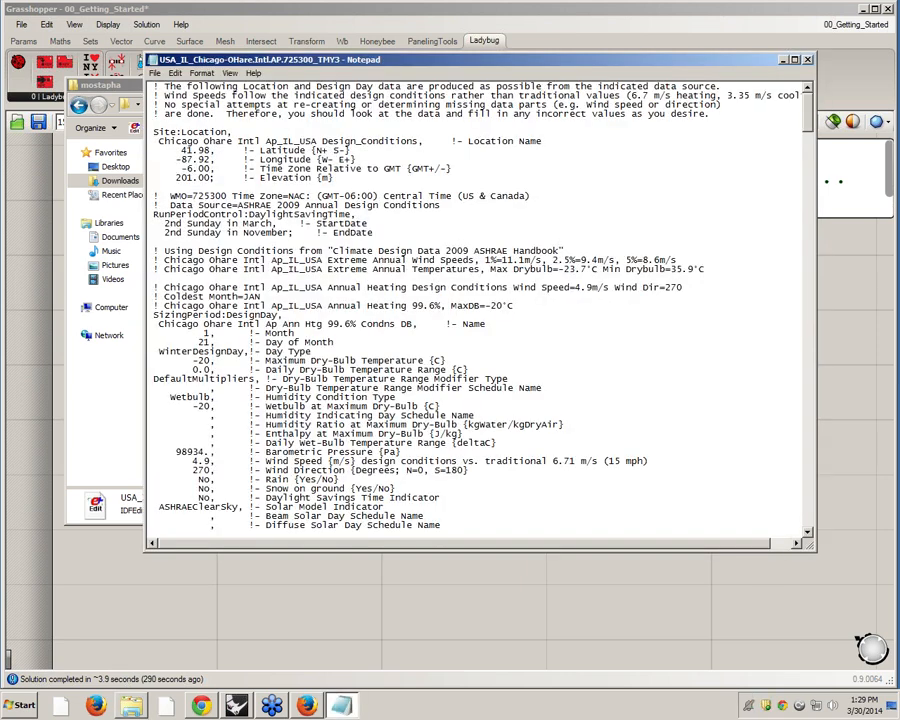
Step: Examine the location and the heating and cooling design-day conditions in the .ddy file, with its window moved clear of the folder
scroll(303, 213, "down", 16)
scroll(303, 213, "up", 14)
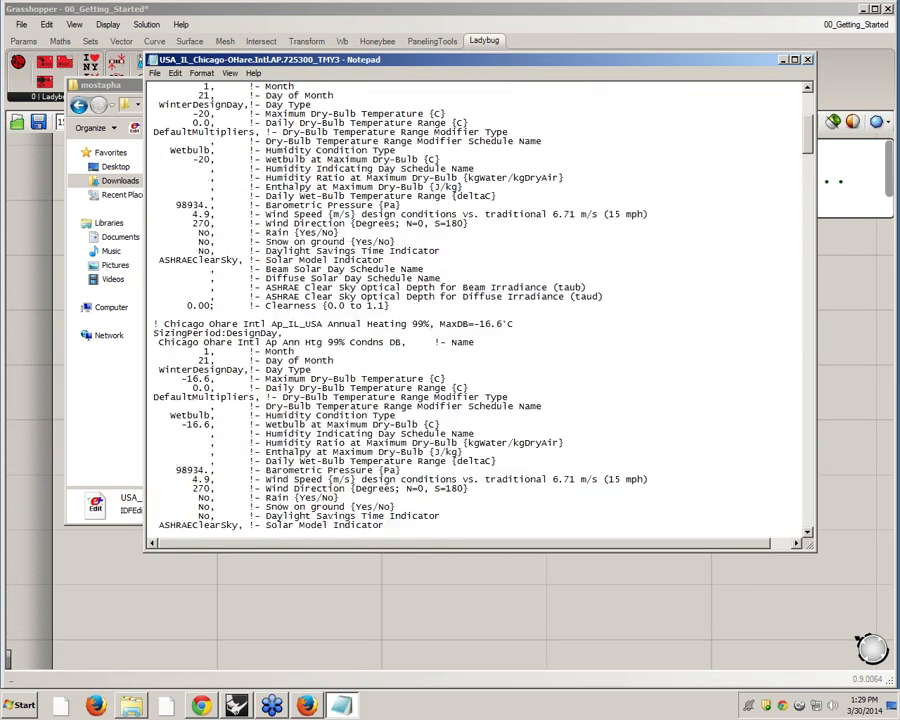
scroll(303, 213, "up", 2)
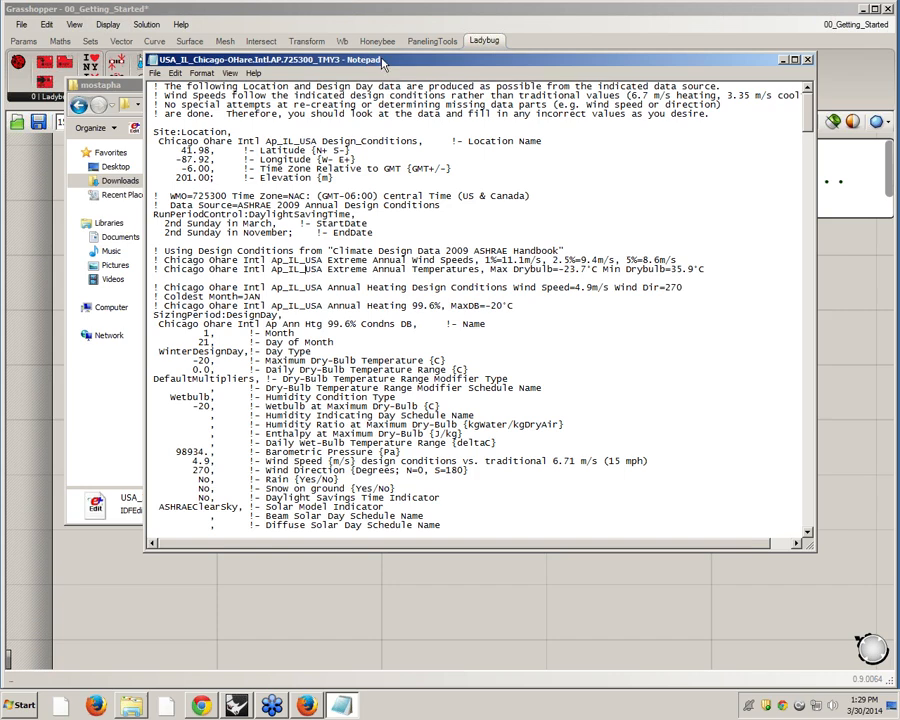
left_click_drag(380, 60, 632, 77)
scroll(645, 330, "down", 16)
scroll(645, 330, "down", 20)
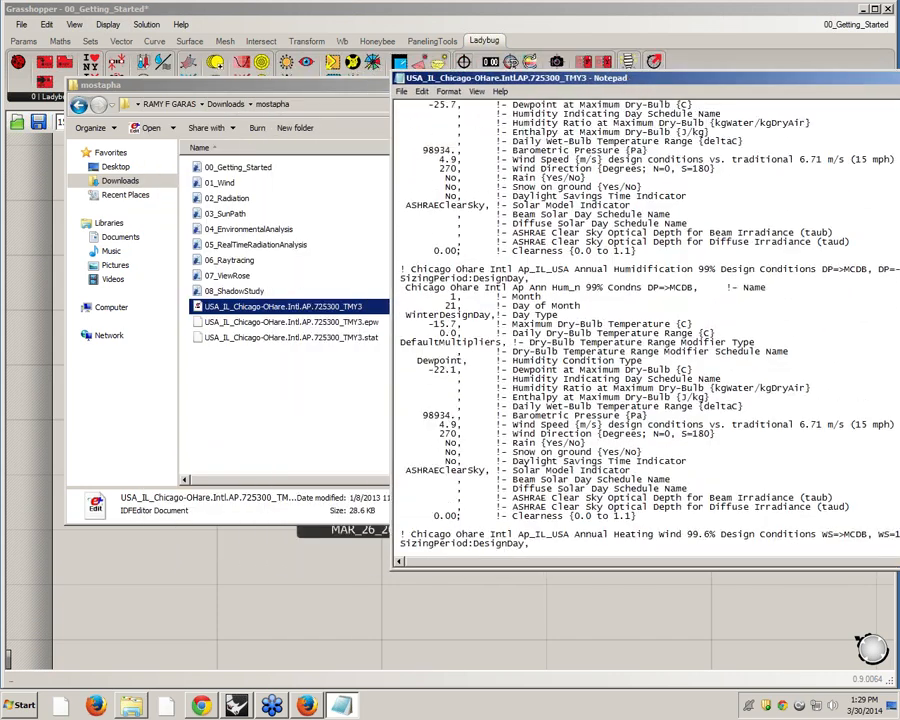
scroll(645, 330, "down", 14)
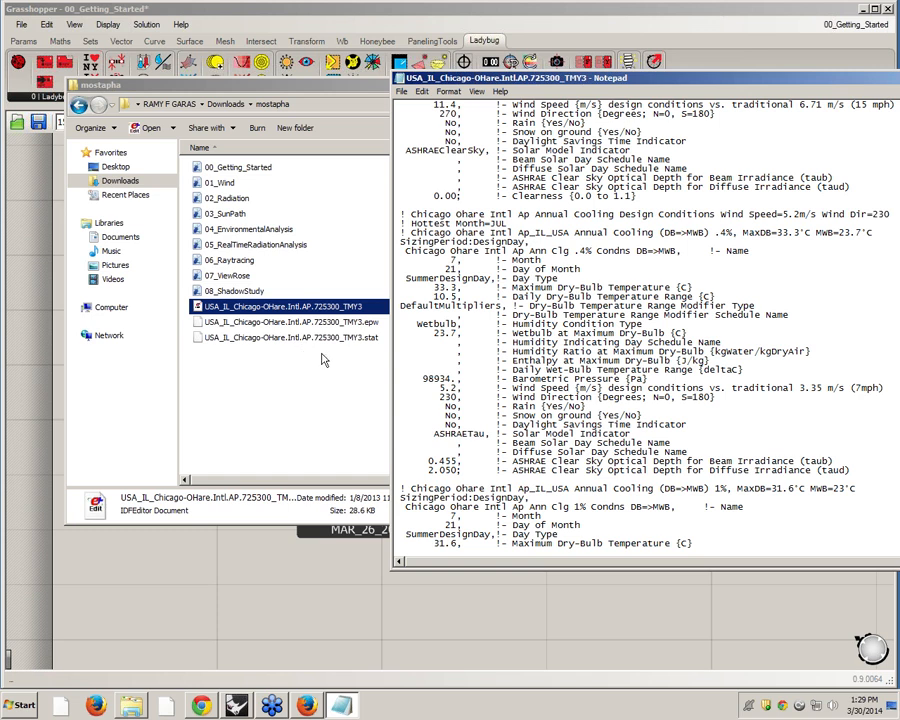
Step: Open USA_IL_Chicago-OHare.Intl.AP.725300_TMY3.stat in Notepad without making Notepad the default program for this file type
left_click(285, 339)
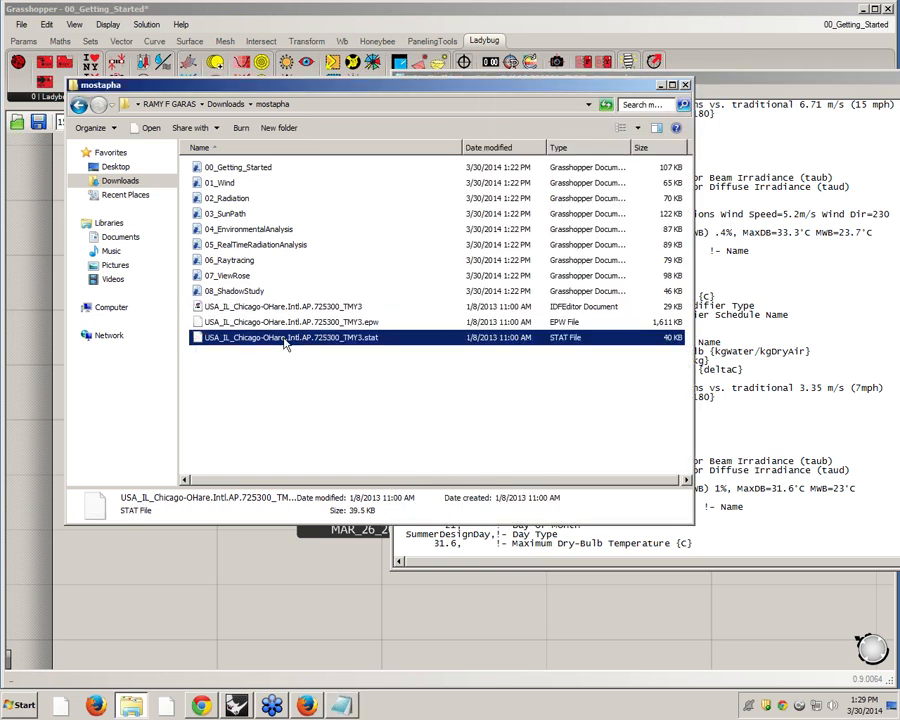
right_click(285, 343)
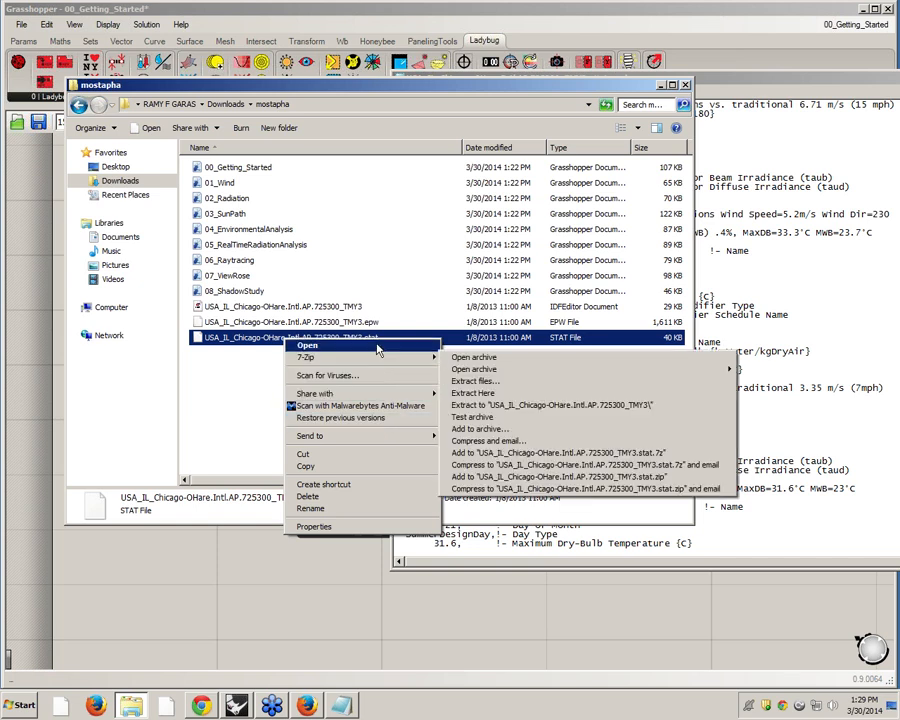
left_click(371, 346)
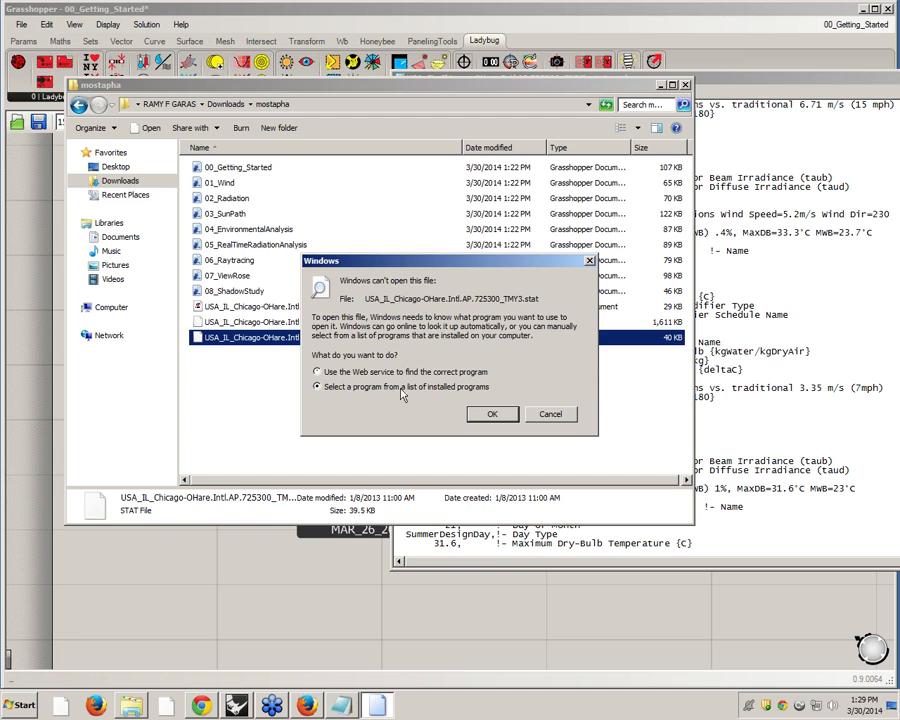
left_click(492, 413)
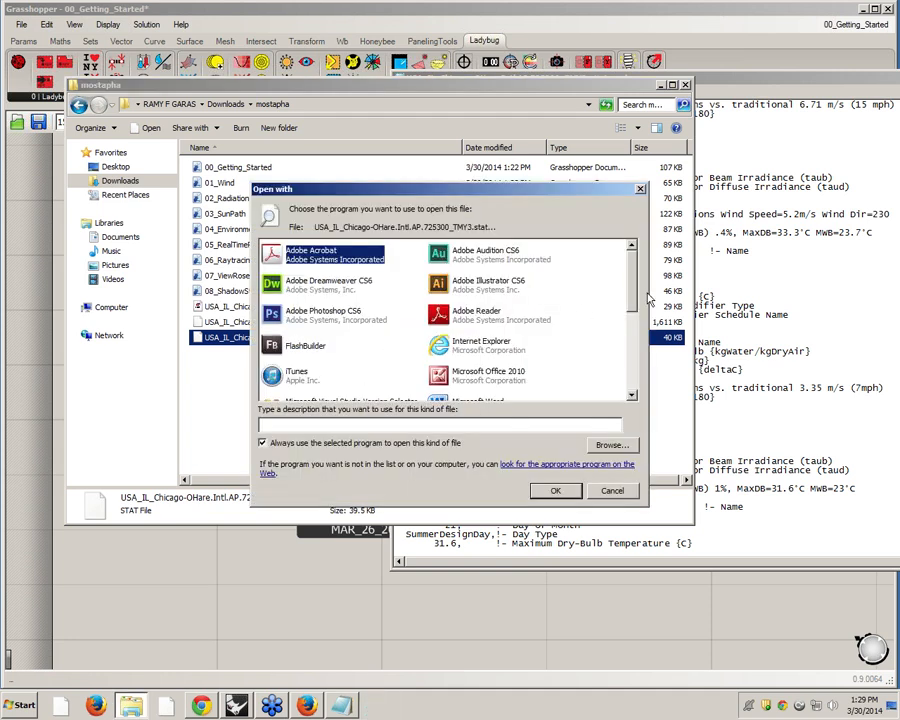
scroll(632, 292, "down", 2)
left_click(300, 321)
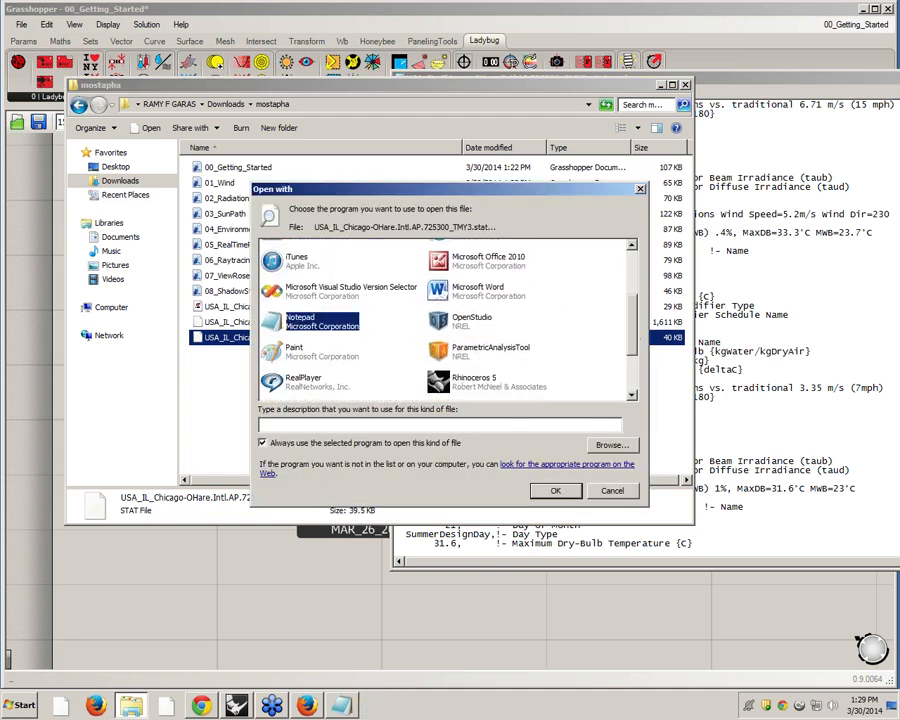
left_click(262, 442)
left_click(555, 490)
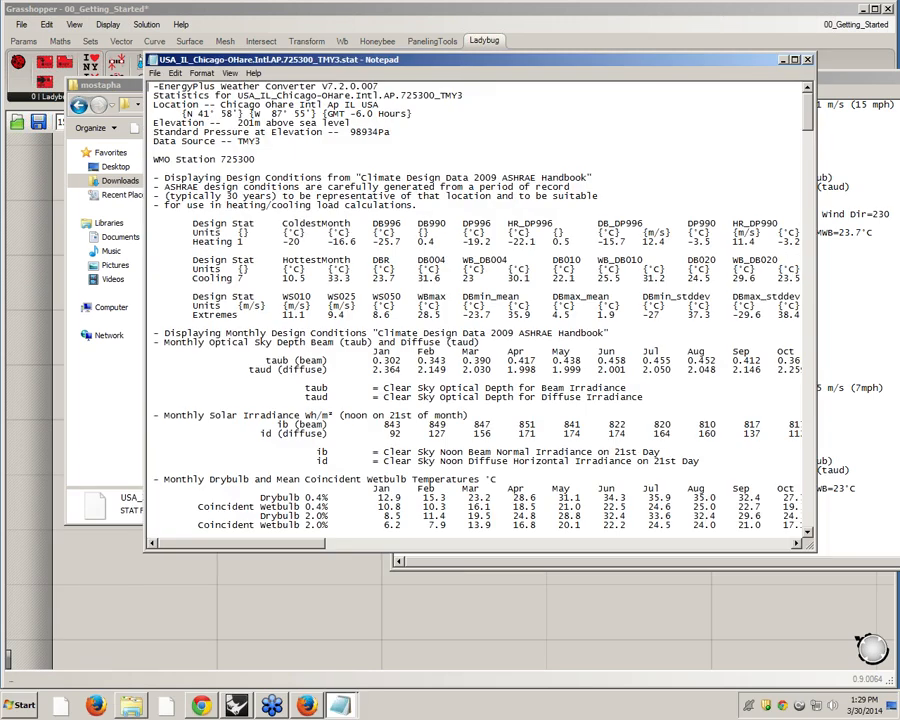
Step: Maximize the .stat file and examine its monthly and hourly climate statistics through to the typical and extreme period section
left_click(794, 60)
scroll(792, 65, "down", 20)
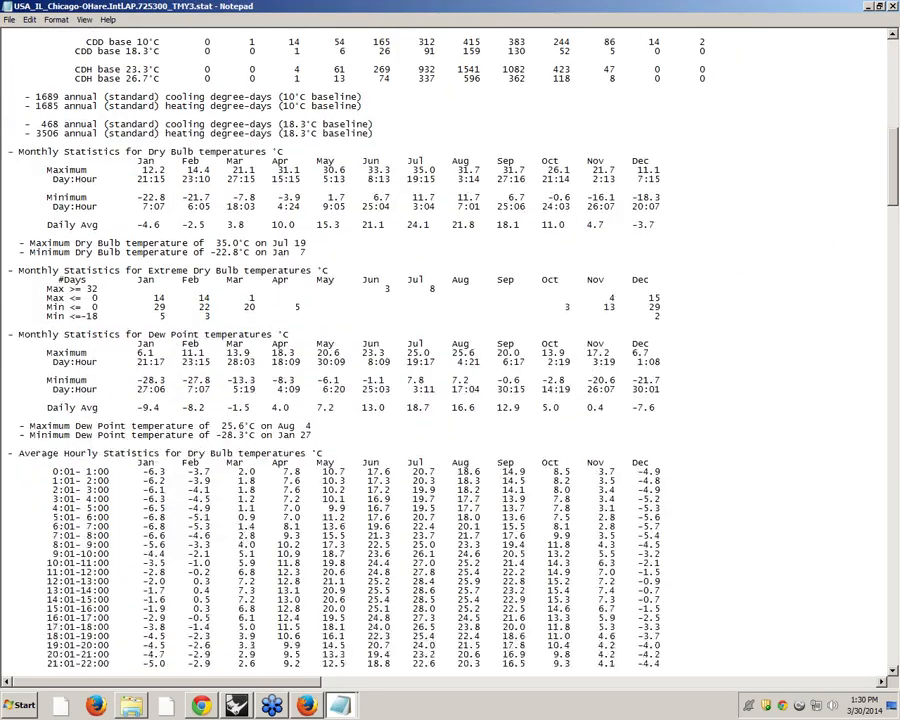
scroll(450, 350, "down", 2)
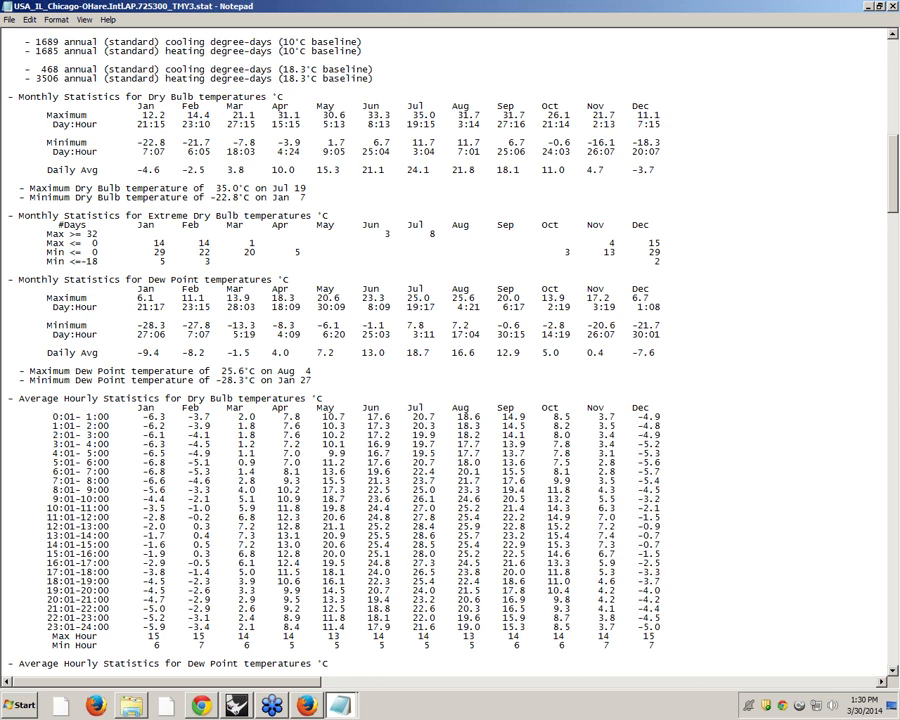
scroll(450, 350, "down", 20)
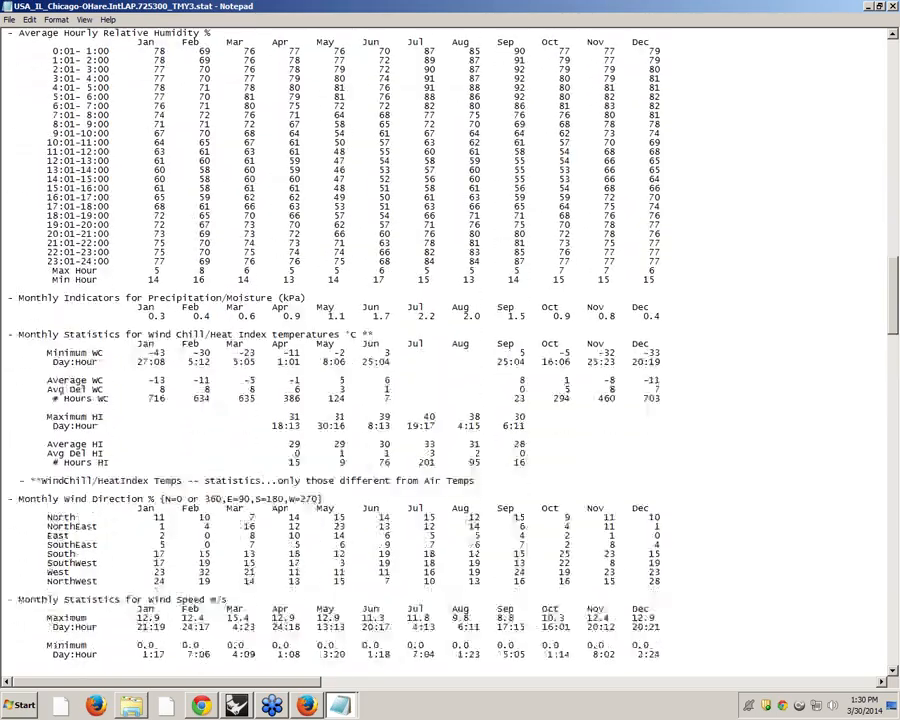
scroll(450, 350, "down", 17)
scroll(450, 350, "down", 20)
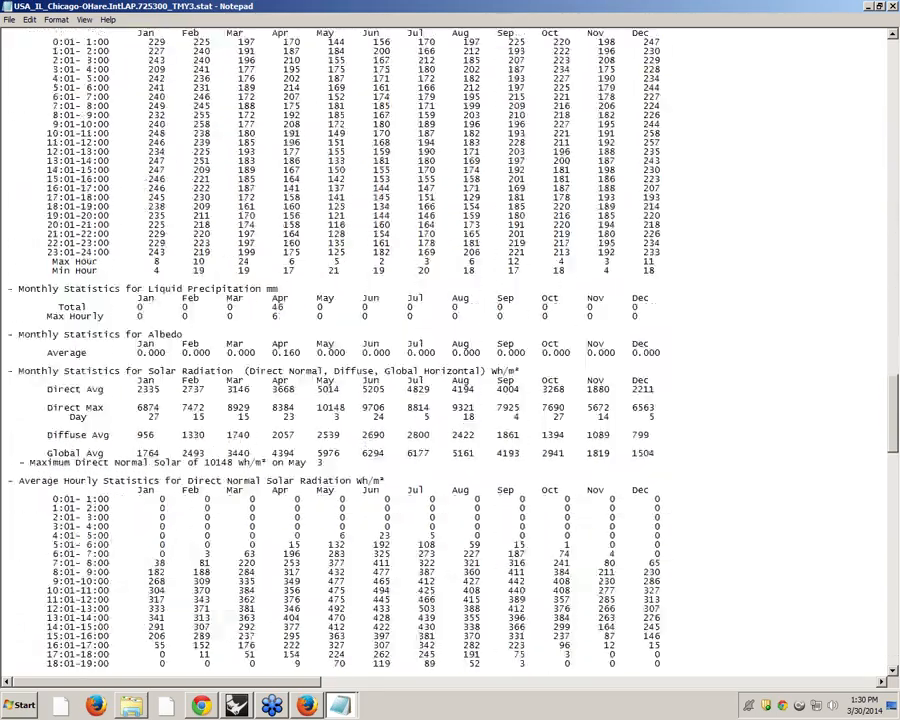
scroll(450, 350, "down", 20)
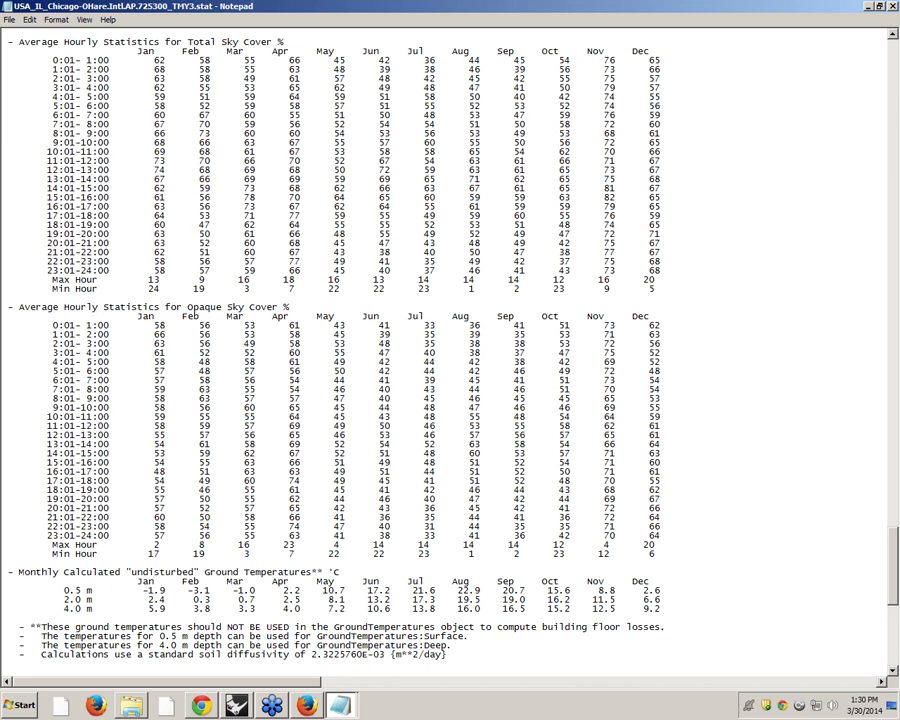
scroll(450, 350, "down", 18)
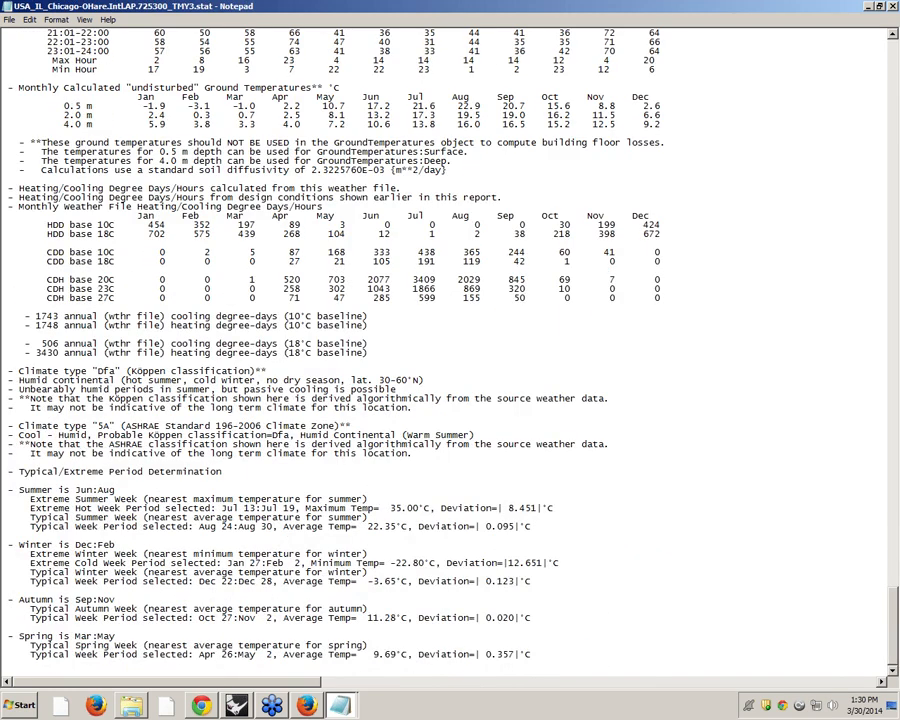
Step: Close the Notepad windows showing the .stat and .ddy files
left_click(893, 6)
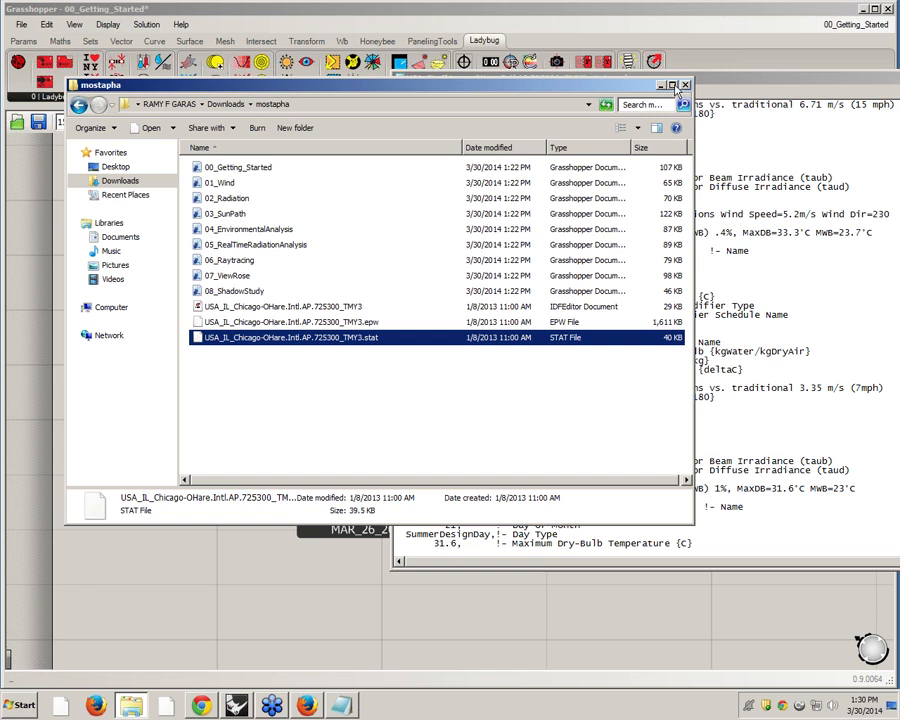
key("Return")
left_click_drag(755, 33, 589, 223)
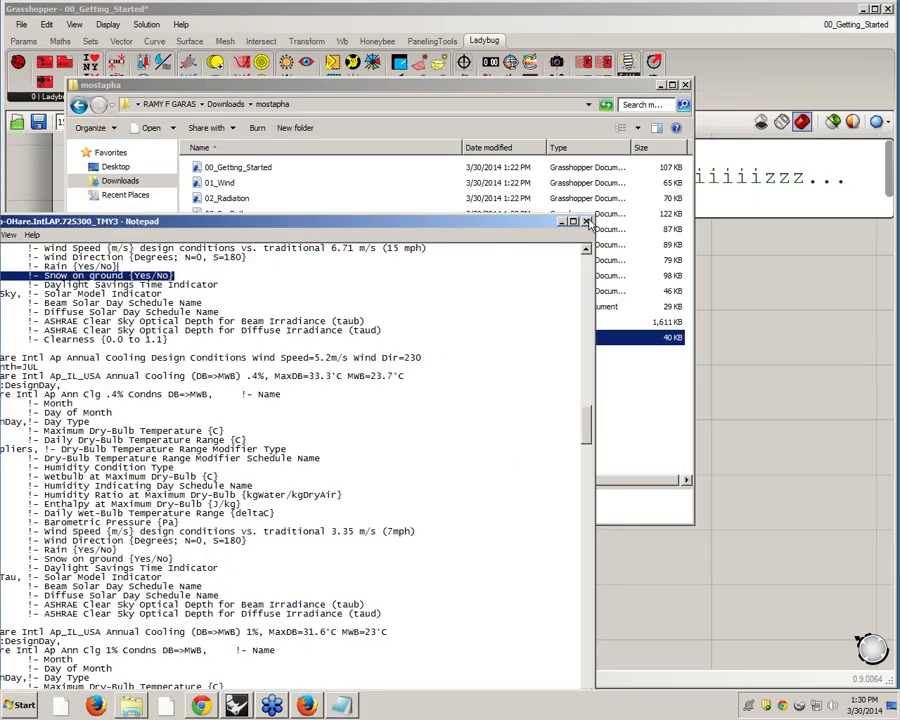
left_click(587, 221)
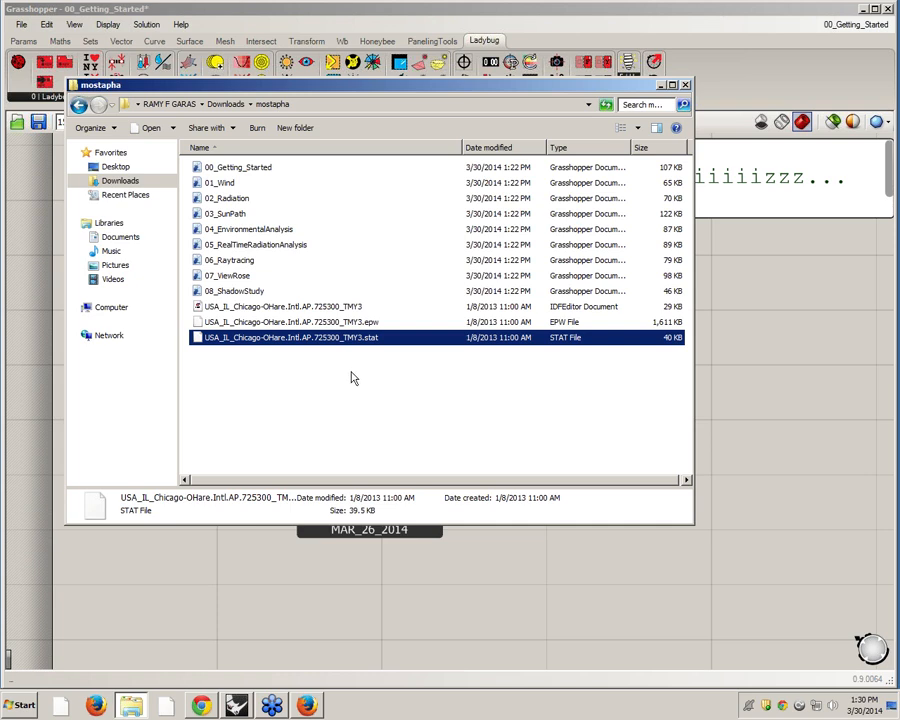
Step: Open USA_IL_Chicago-OHare.Intl.AP.725300_TMY3.epw in Notepad without making Notepad the default program for this file type
left_click(296, 325)
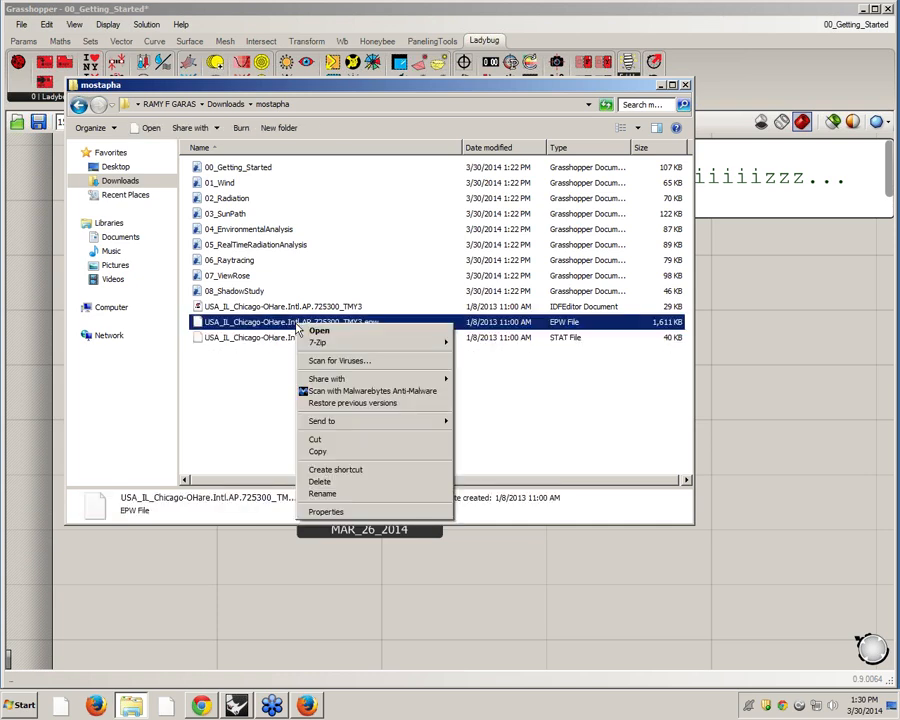
left_click(318, 331)
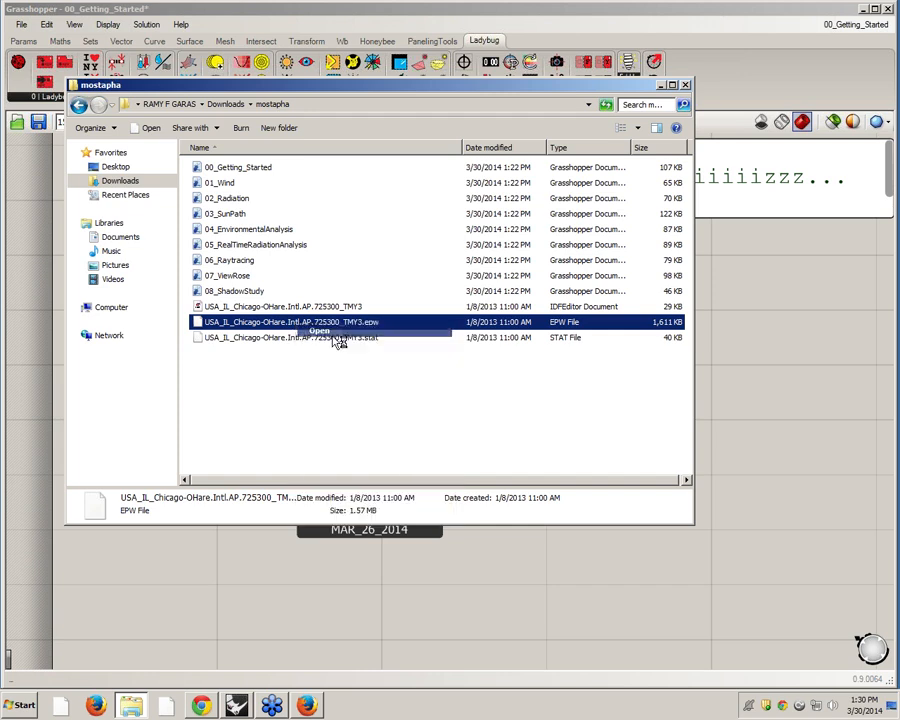
left_click(317, 386)
left_click(492, 414)
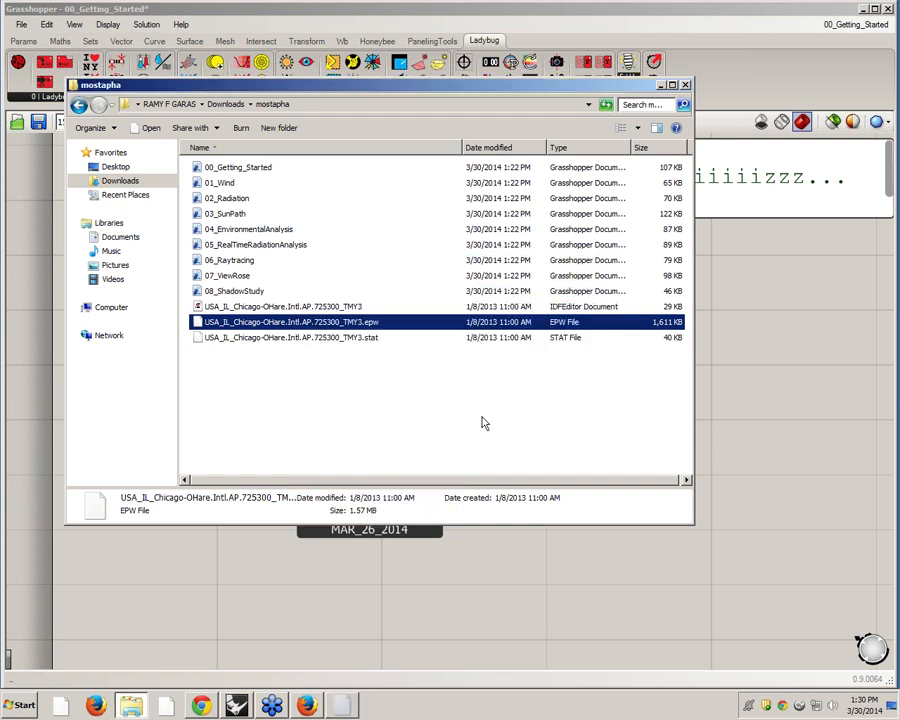
left_click(262, 444)
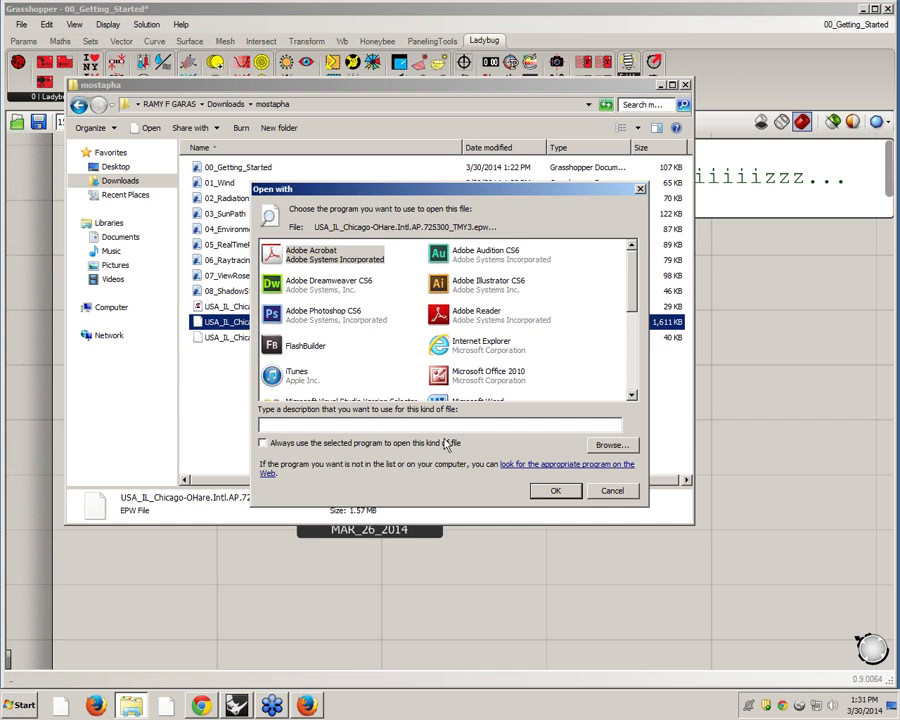
left_click_drag(636, 264, 633, 275)
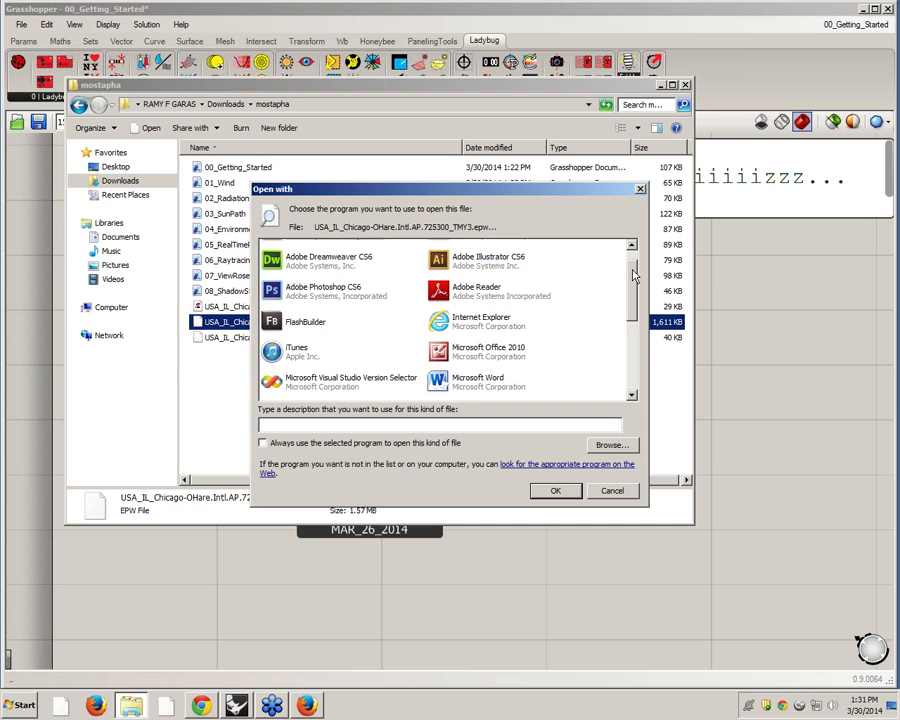
left_click_drag(633, 275, 633, 320)
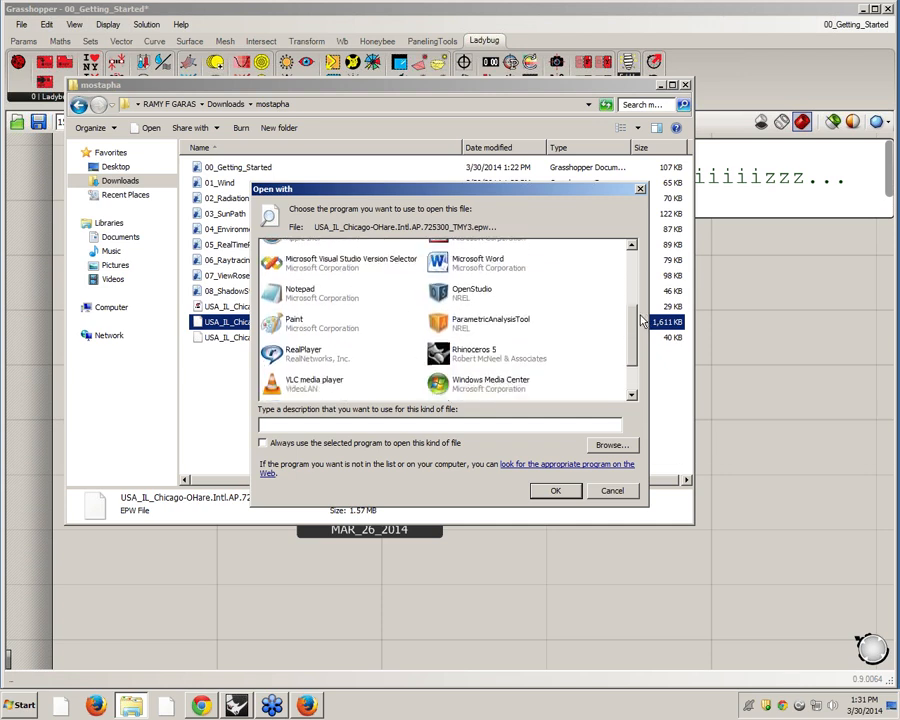
left_click(364, 306)
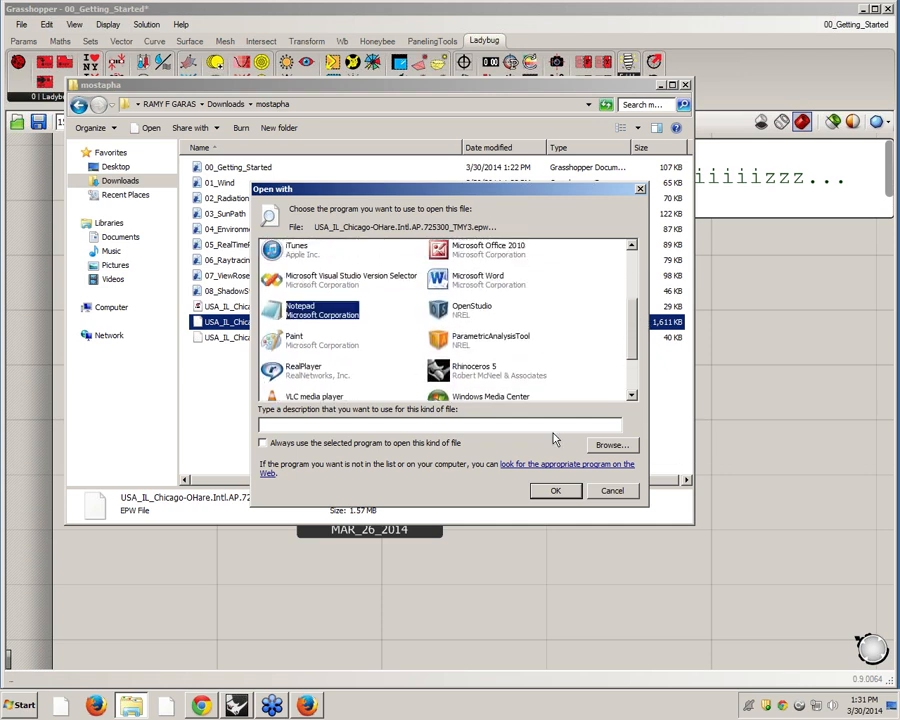
left_click(556, 491)
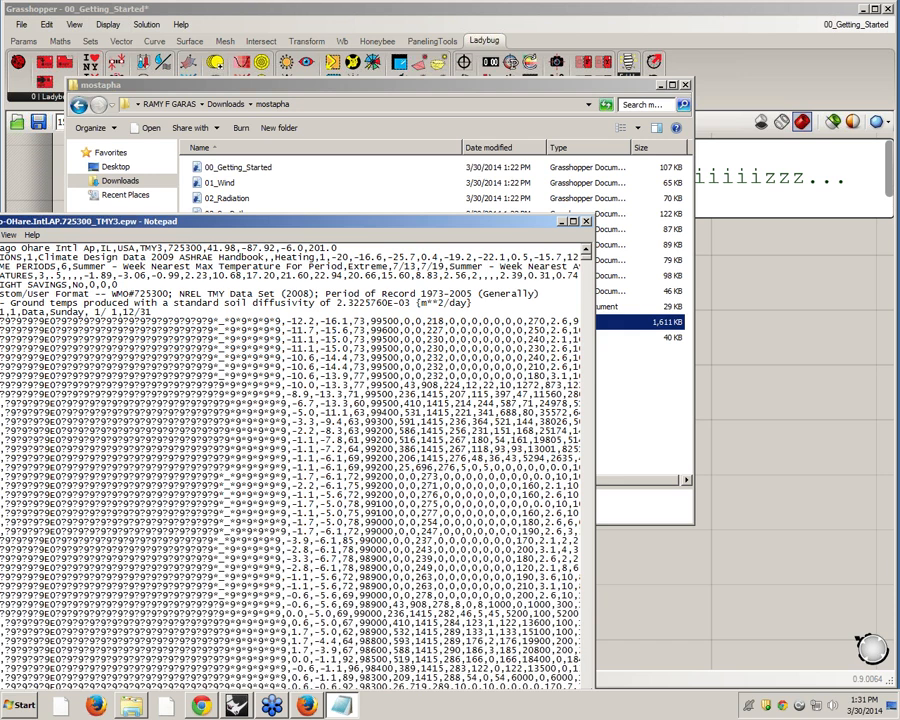
Step: Maximize the .epw file and examine the fields of its first hourly records, from the date and hour to the temperature values
double_click(452, 222)
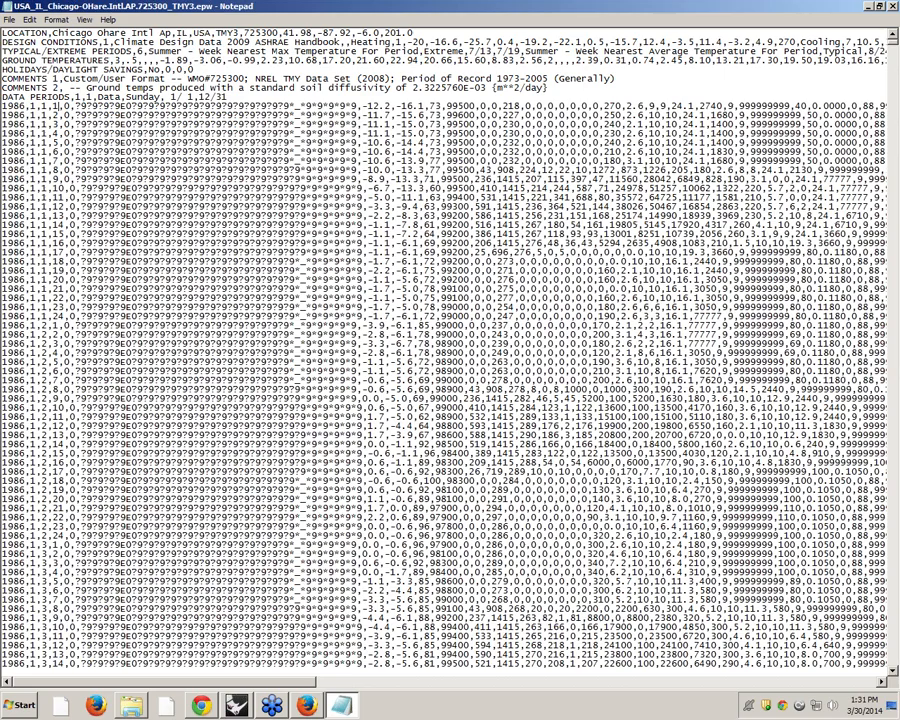
key("Up")
key("Left")
key("Down")
key("Down")
key("Down")
key("Down")
key("Up")
key("Up")
key("Up")
key("Right")
key("Right")
key("Right")
key("Right")
key("Down")
key("Down")
key("Down")
key("Right")
key("Right")
key("Right")
key("Right")
key("Right")
key("Right")
key("Right")
key("Right")
key("Right")
key("Right")
key("Right")
key("Right")
key("Right")
key("Right")
key("Right")
key("Right")
key("Right")
key("Right")
key("Right")
key("Right")
key("Right")
key("Right")
key("Right")
key("Right")
key("Right")
key("Right")
key("Right")
key("Right")
key("Right")
key("Right")
key("Right")
key("Right")
key("Right")
key("Right")
key("Right")
key("Right")
key("Right")
key("Right")
key("Right")
key("Right")
key("Right")
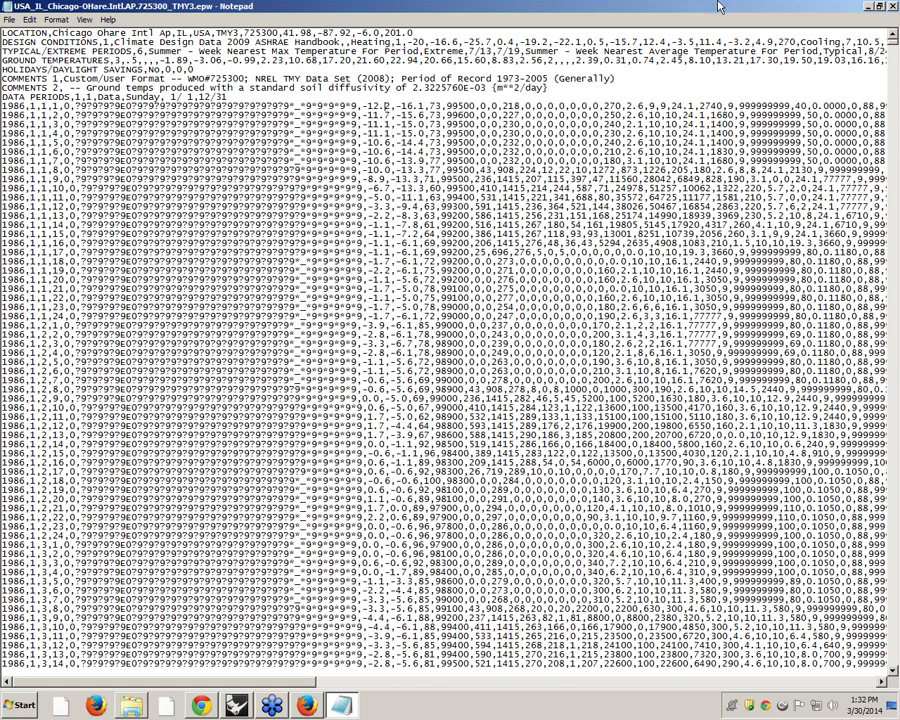
Step: Close the .epw file and minimize the folder window to return to the Grasshopper canvas
left_click(880, 7)
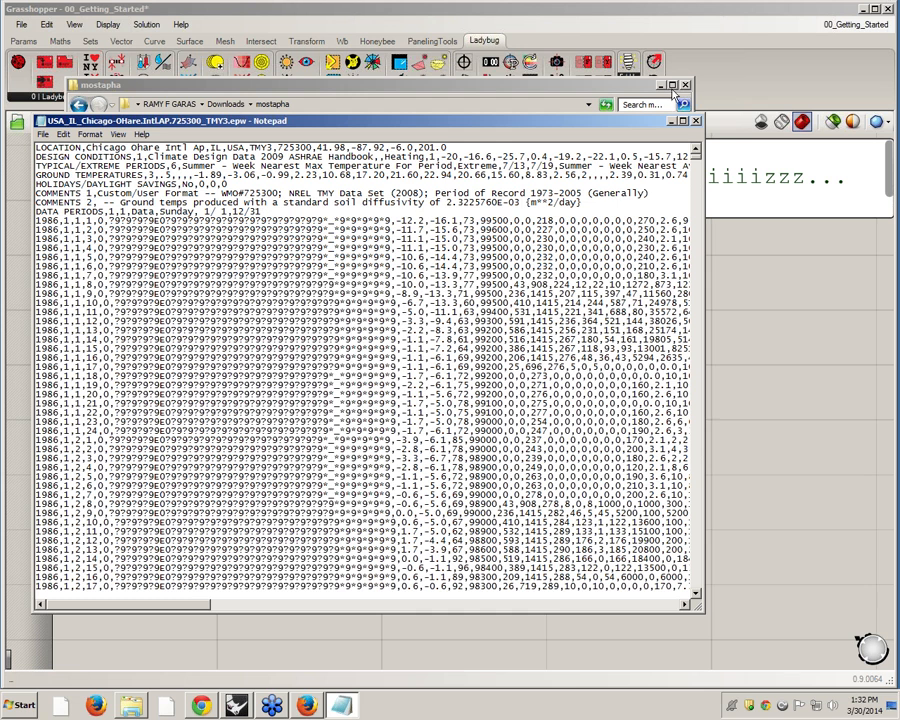
left_click_drag(656, 123, 635, 154)
left_click(673, 152)
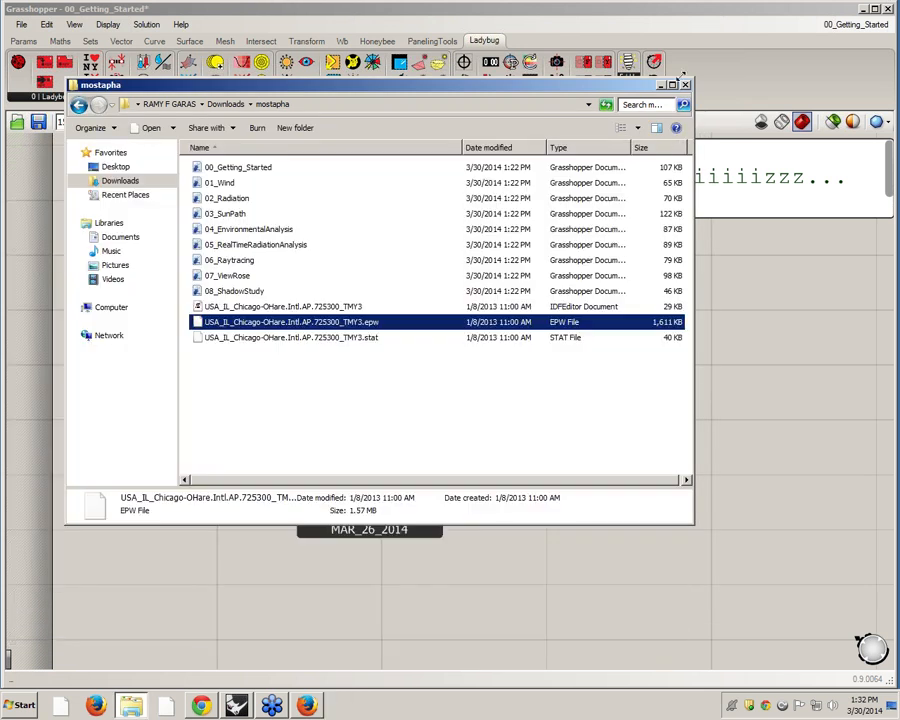
left_click(661, 86)
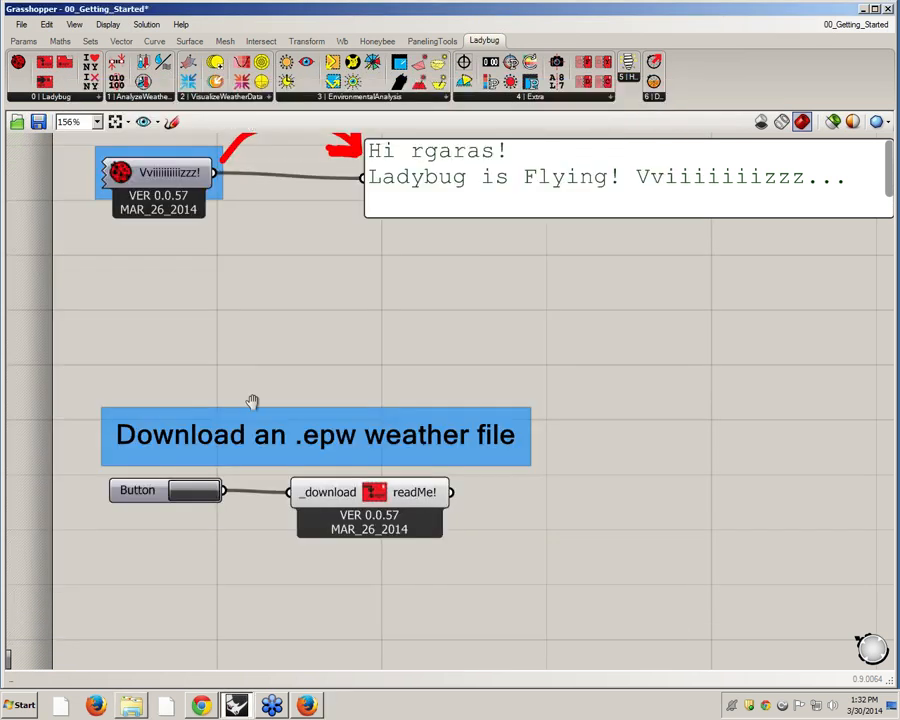
Step: Move the Open EPW Weather File component slightly closer to its toggle in the section for importing weather data
scroll(352, 378, "up", 5)
right_click_drag(300, 508, 309, 290)
scroll(309, 290, "down", 6)
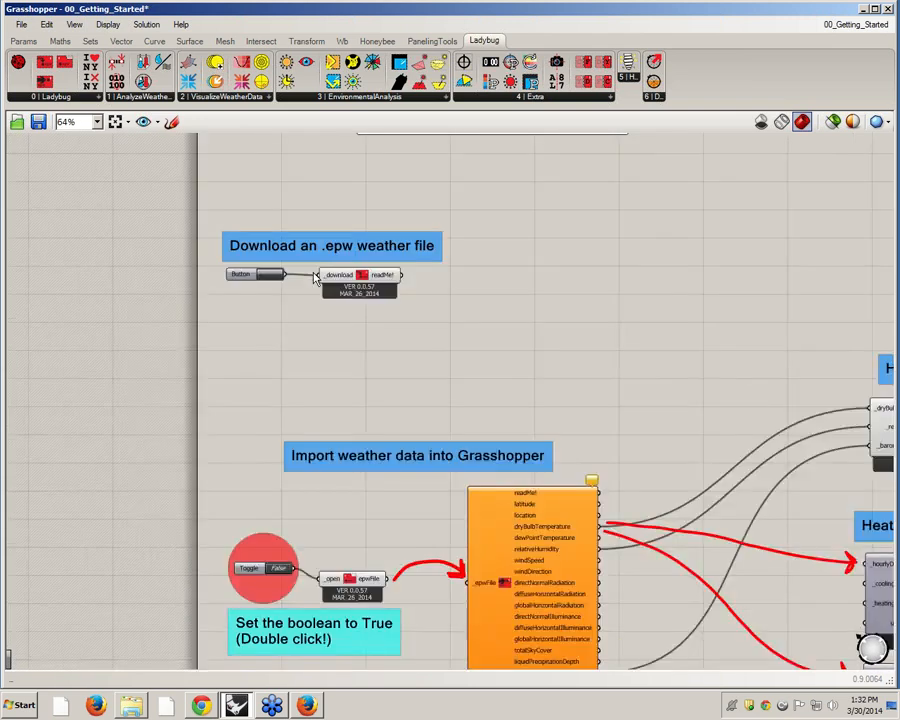
scroll(297, 457, "up", 5)
right_click_drag(318, 501, 275, 388)
scroll(318, 354, "down", 1)
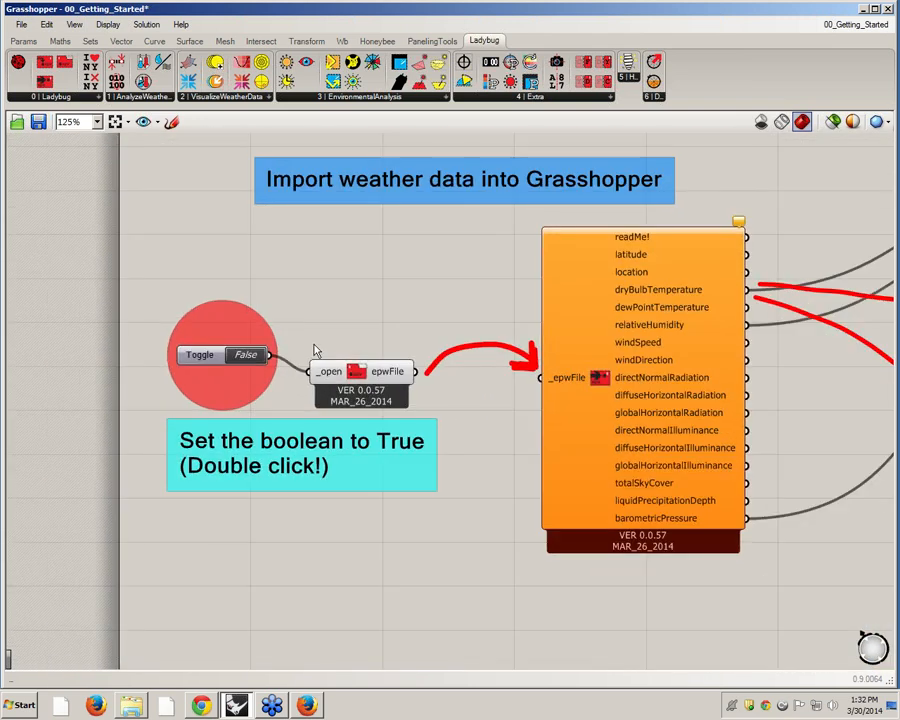
left_click(364, 367)
left_click_drag(362, 360, 359, 362)
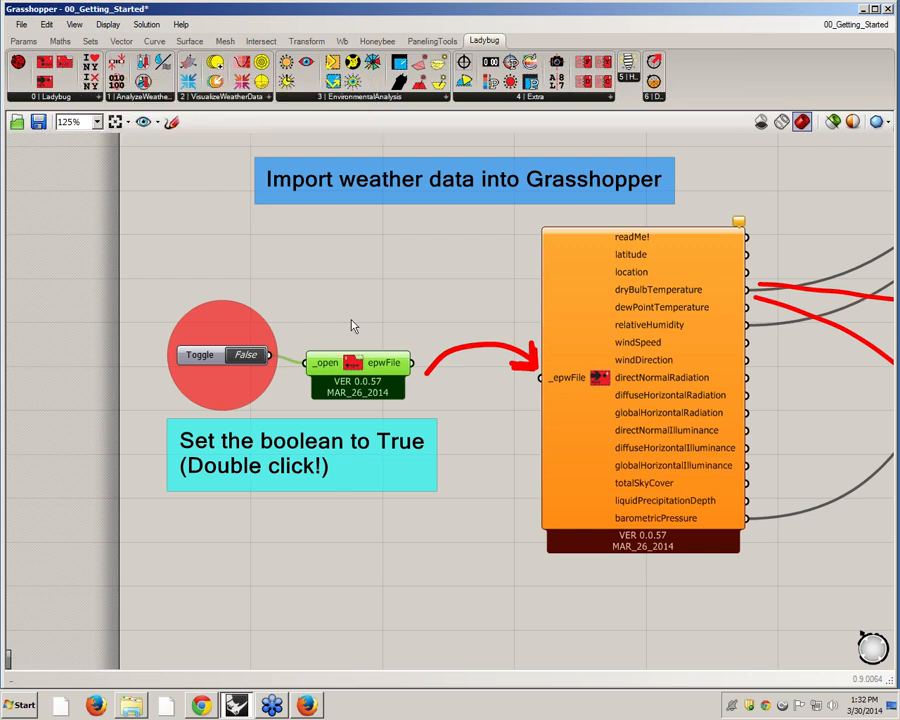
Step: Set the boolean toggle to True and load the USA_IL_Chicago-OHare.Intl.AP.725300_TMY3.epw weather file
double_click(247, 357)
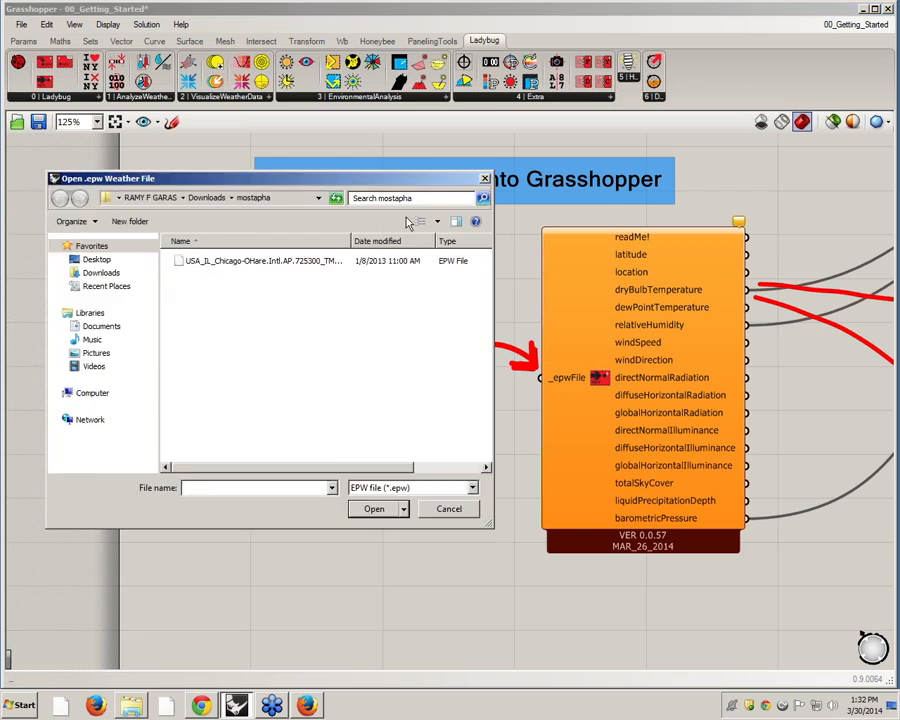
left_click(285, 268)
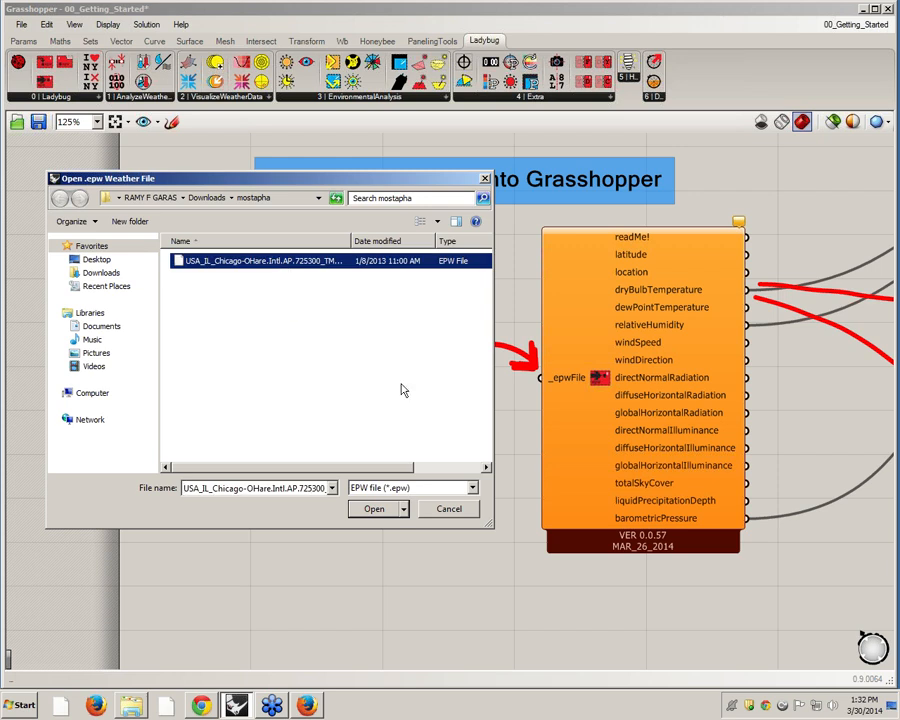
left_click(372, 511)
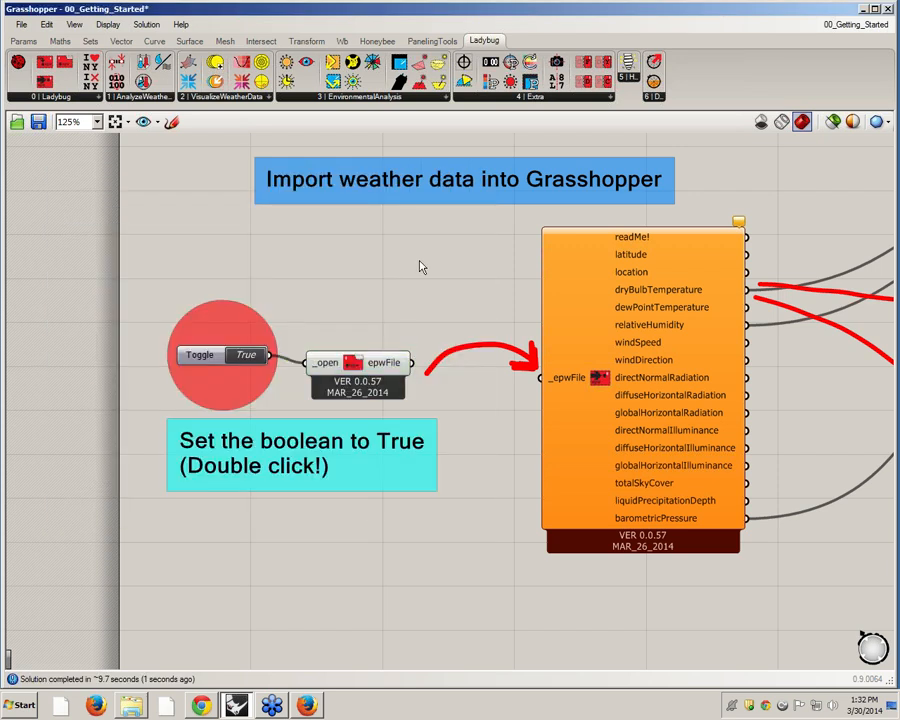
Step: Add a Panel wired to the epwFile output, widen it to fit the file path, and place it above the toggle
double_click(421, 267)
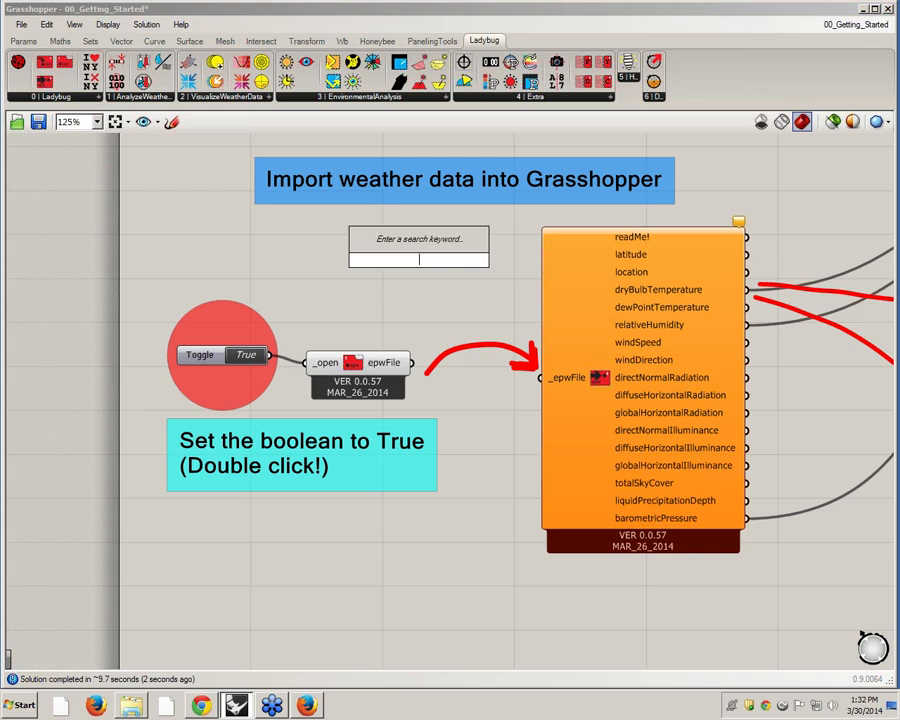
type("pane")
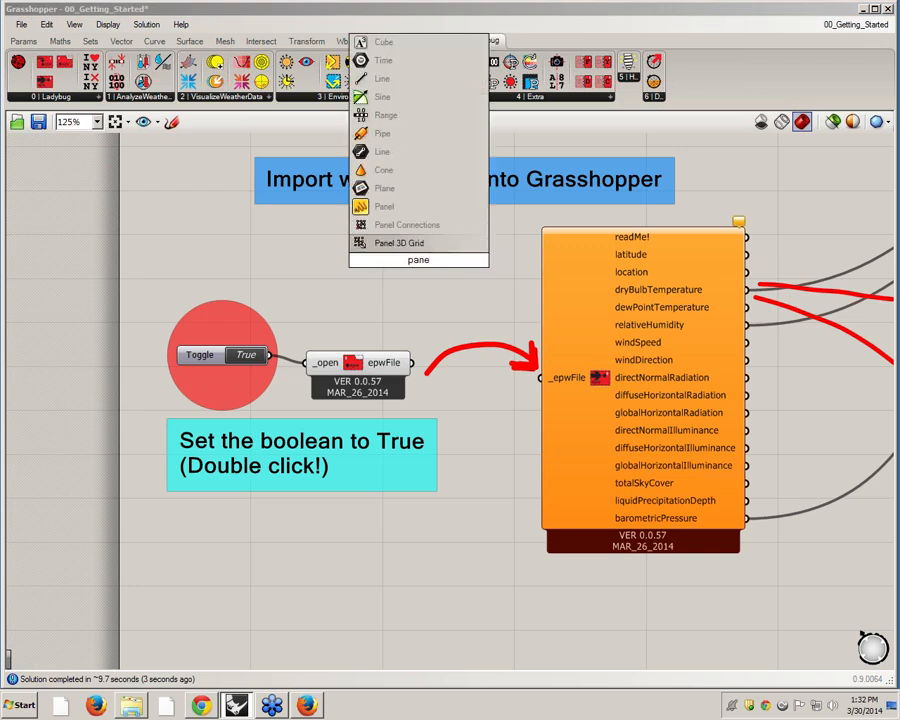
key("Return")
left_click_drag(422, 372, 348, 260)
left_click_drag(489, 277, 886, 277)
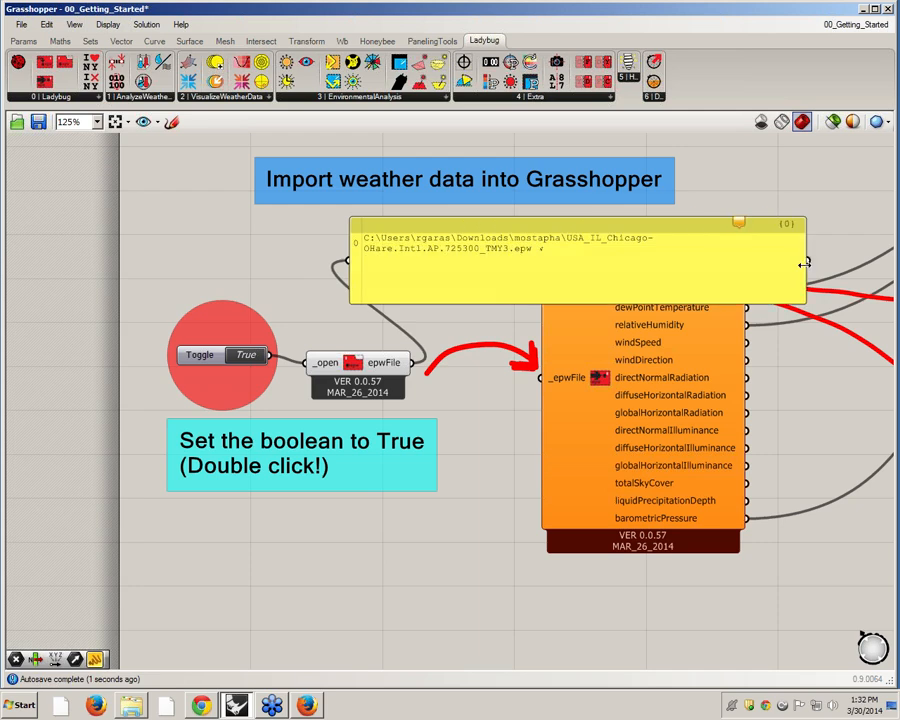
left_click_drag(556, 275, 290, 275)
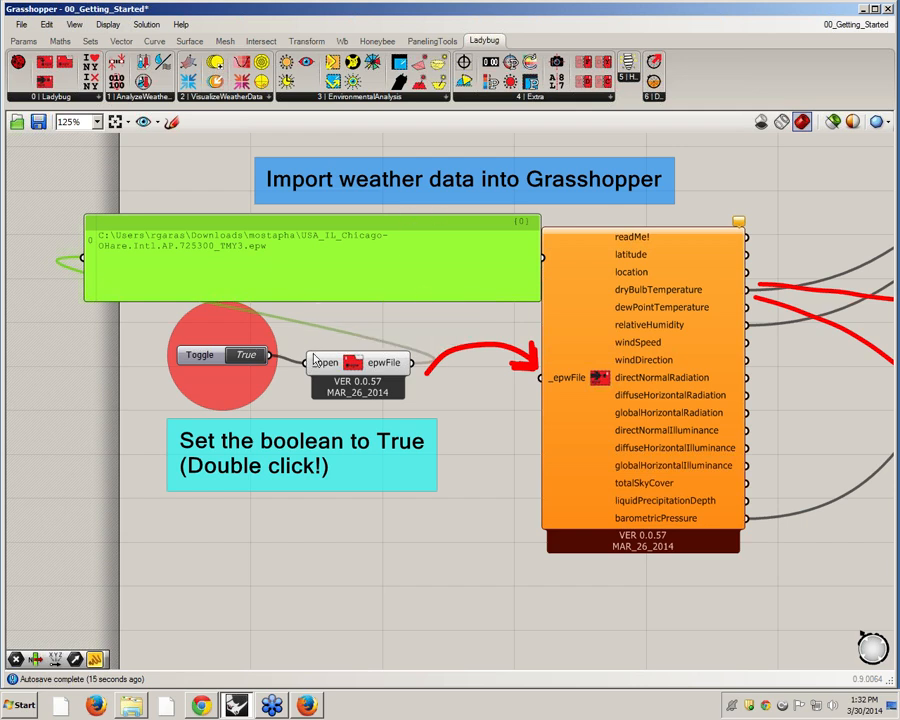
Step: Switch the toggle to False and back to True, and dismiss the weather file dialog without choosing a file
double_click(252, 356)
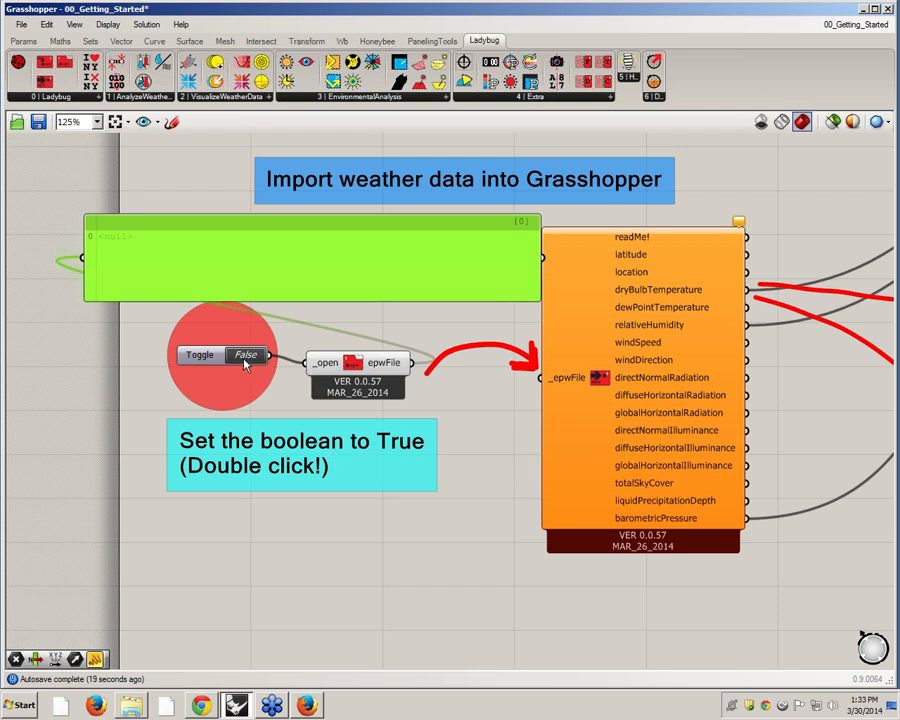
double_click(252, 356)
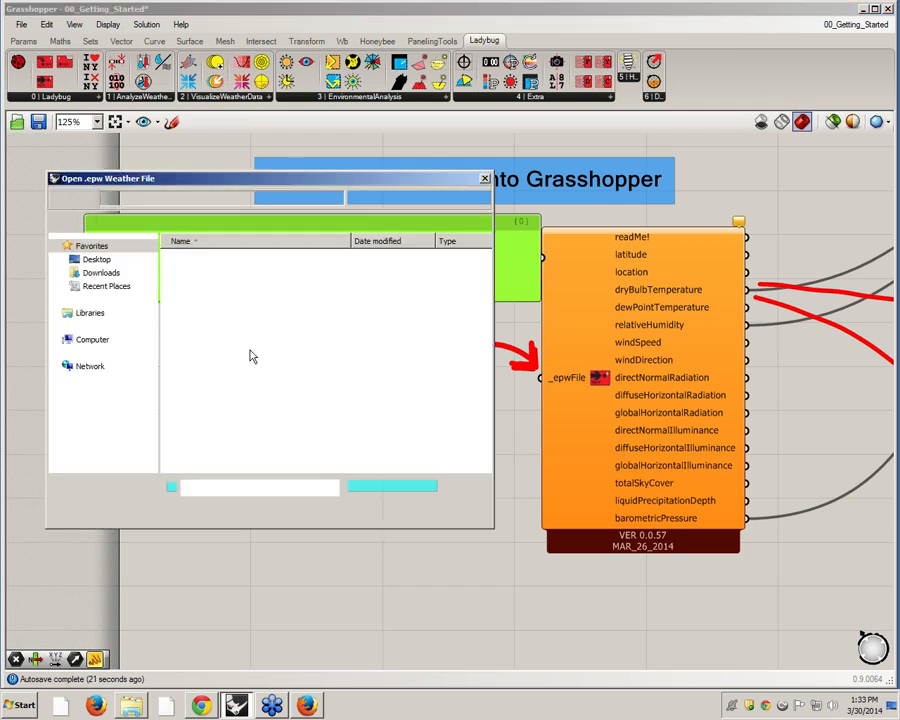
left_click_drag(148, 126, 330, 89)
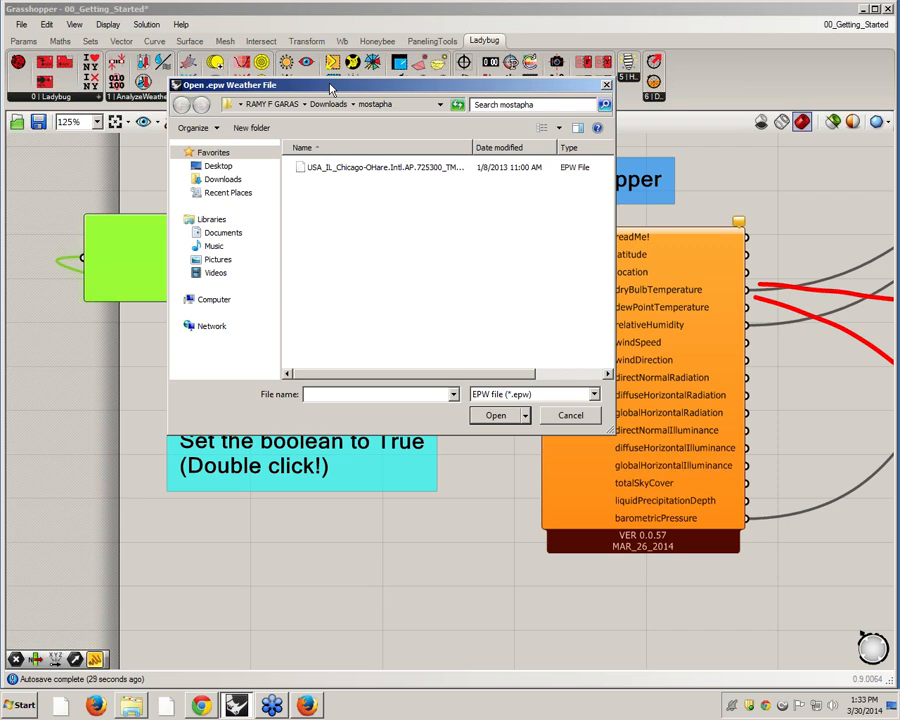
left_click(606, 86)
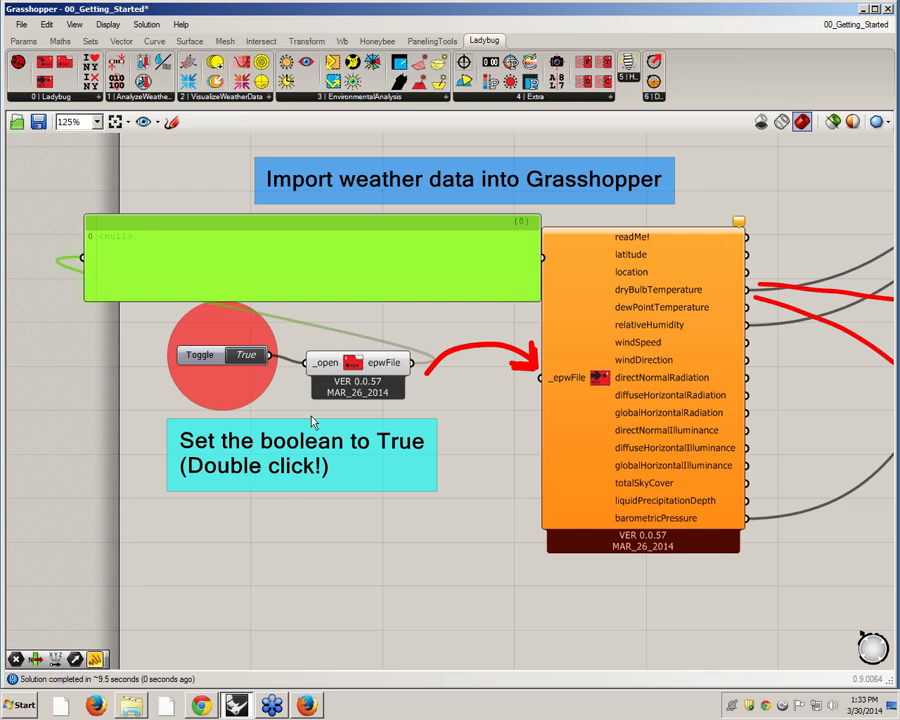
right_click_drag(269, 509, 303, 461)
double_click(280, 496)
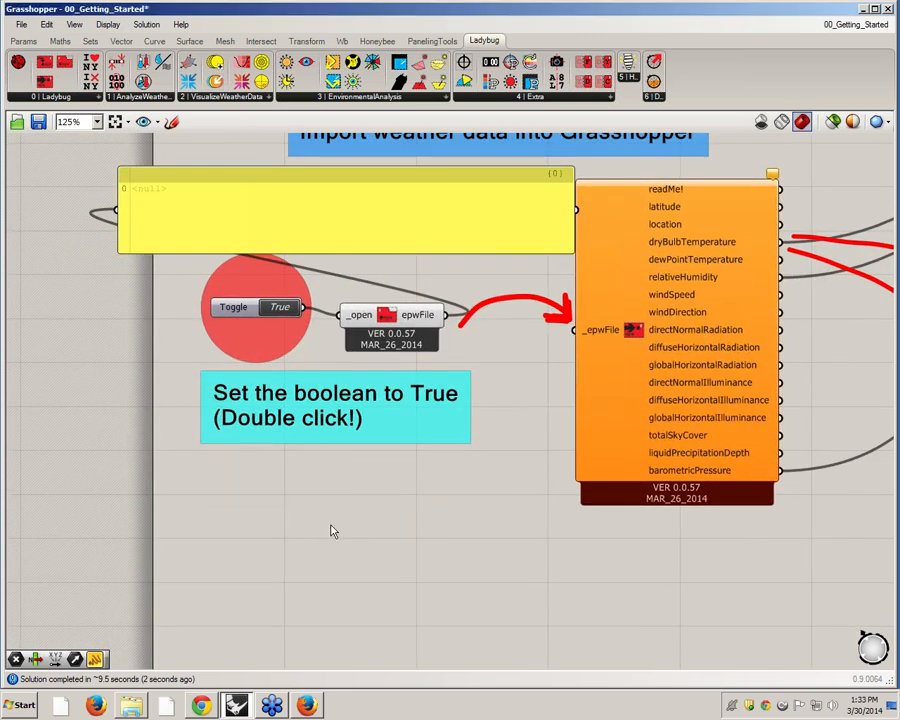
double_click(307, 497)
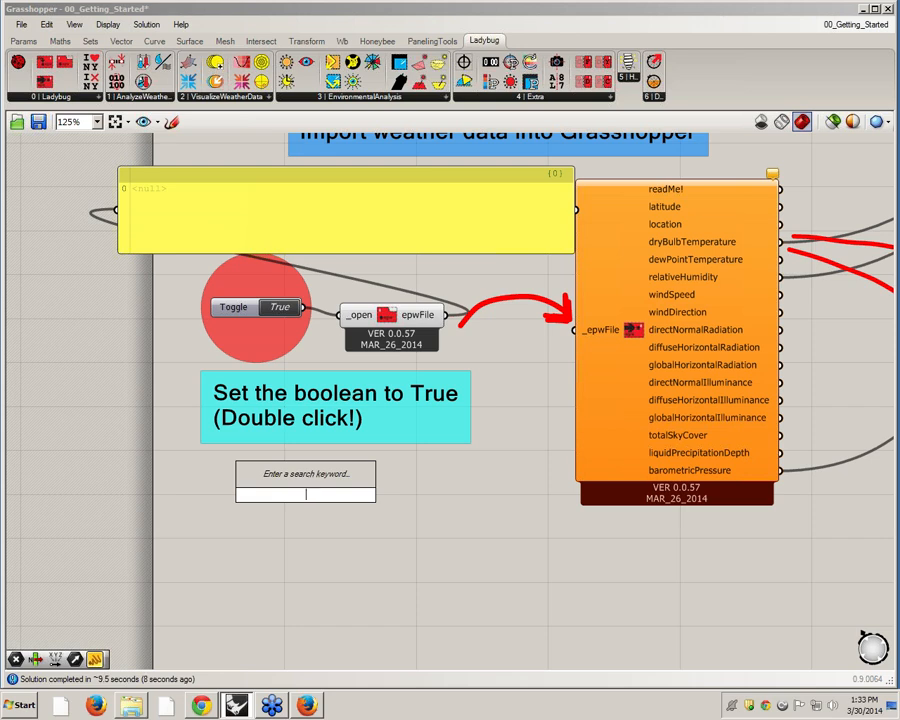
left_click(303, 529)
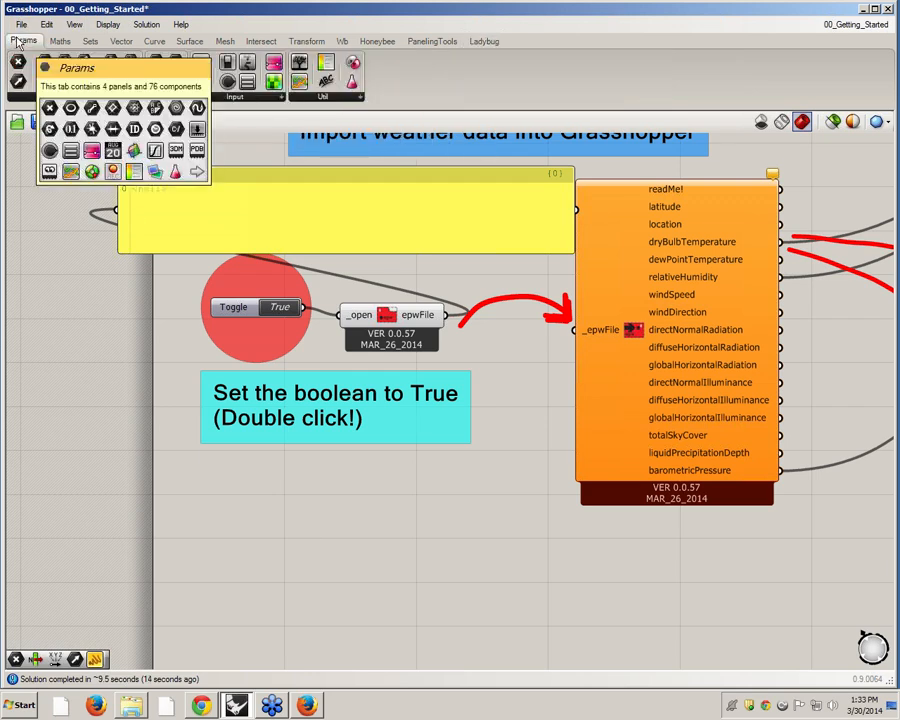
Step: Search the components for "file" and add a File Path parameter below the note about setting the boolean to True
left_click(22, 41)
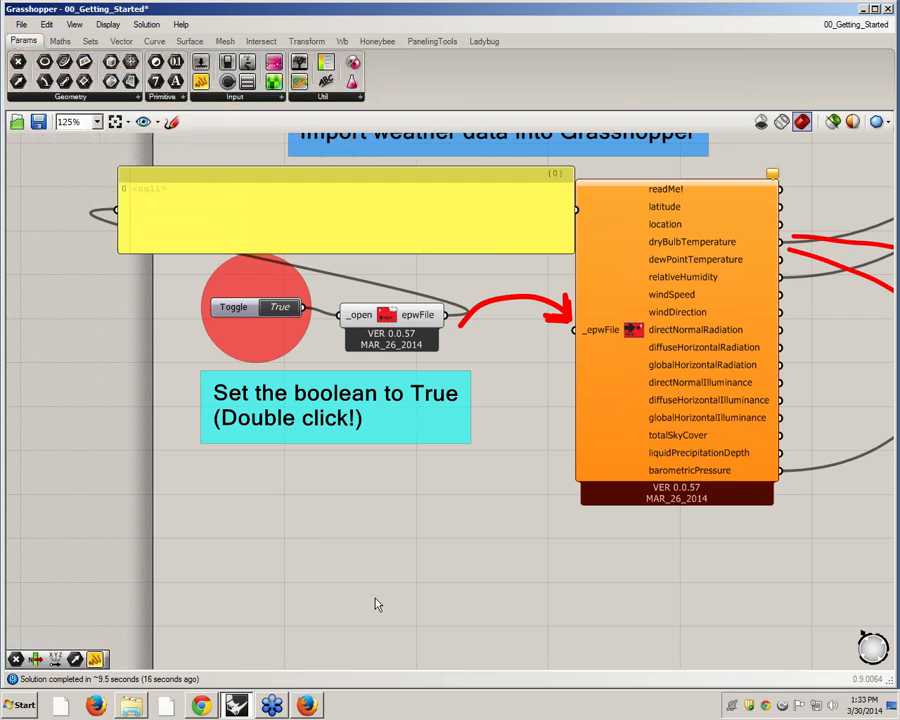
double_click(368, 495)
type("filr")
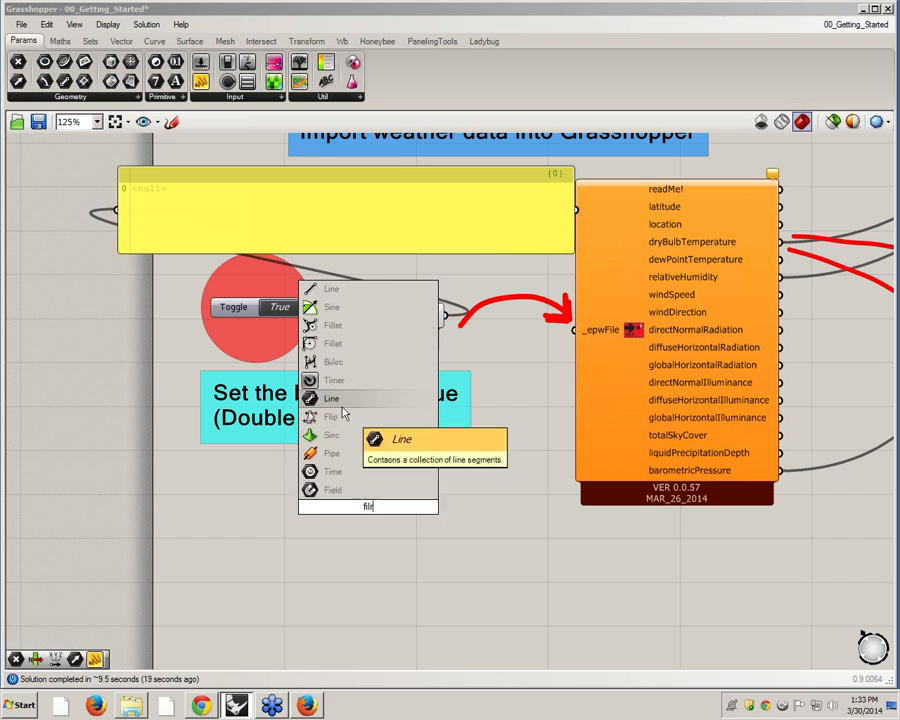
key("BackSpace")
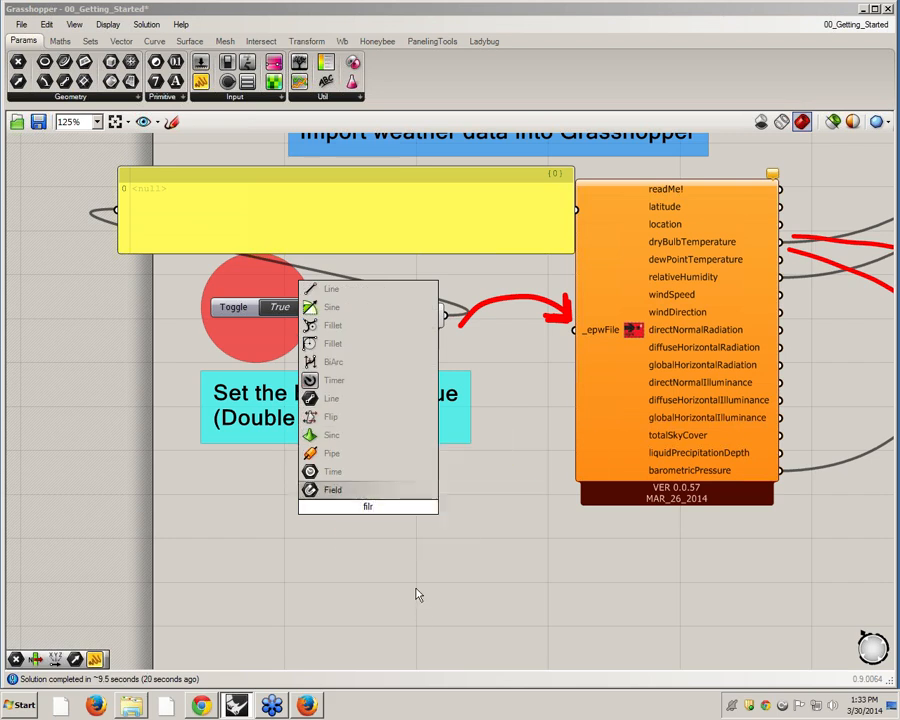
type("e")
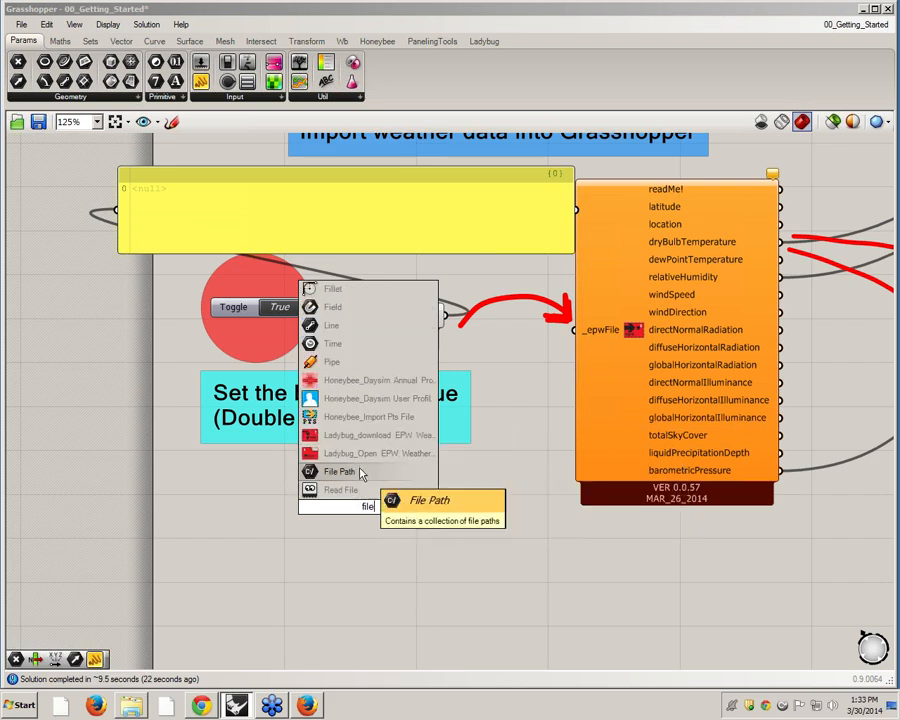
left_click(375, 526)
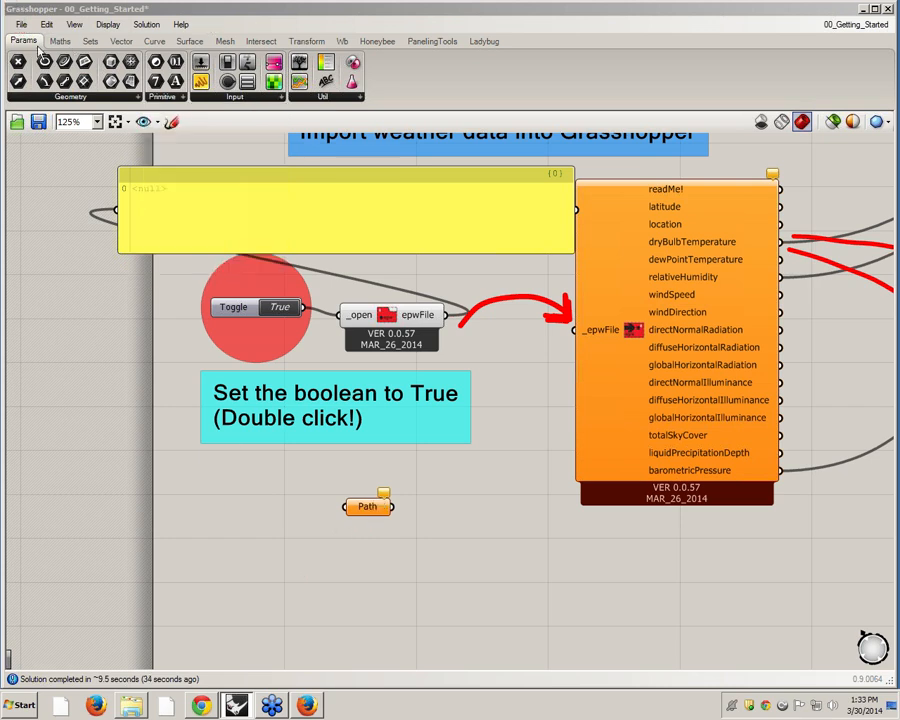
Step: Add a second File Path parameter beside the existing one, below the note about setting the boolean to True
left_click(162, 96)
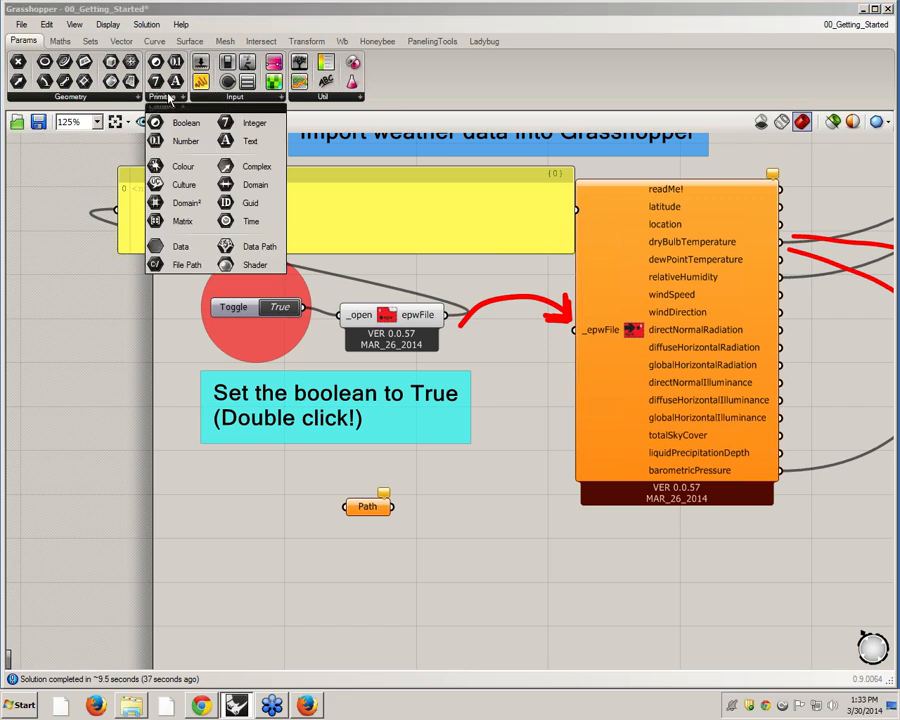
left_click(180, 264)
left_click(262, 507)
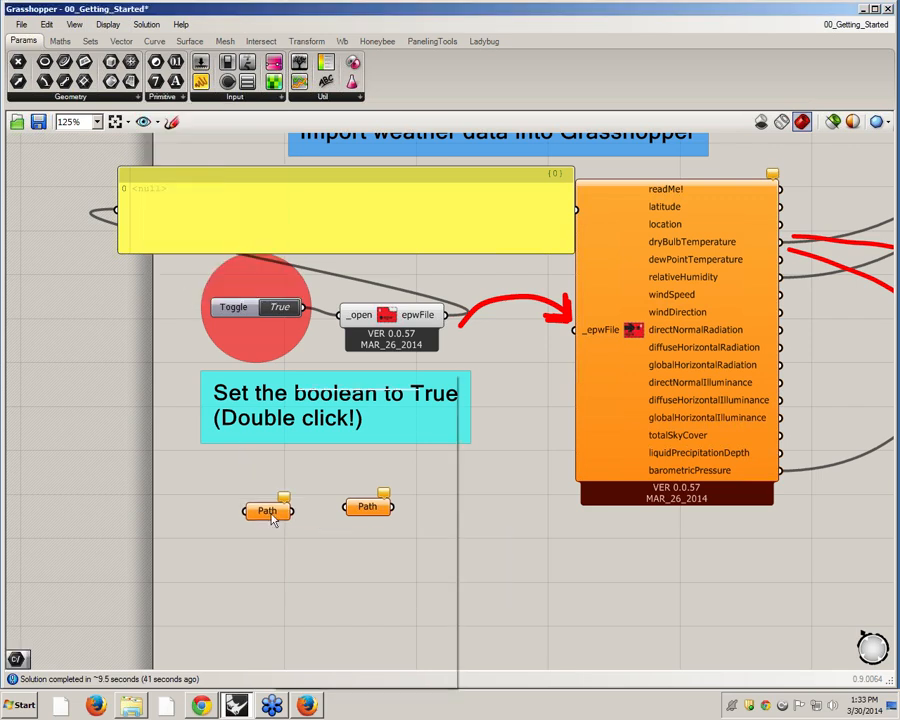
right_click(266, 511)
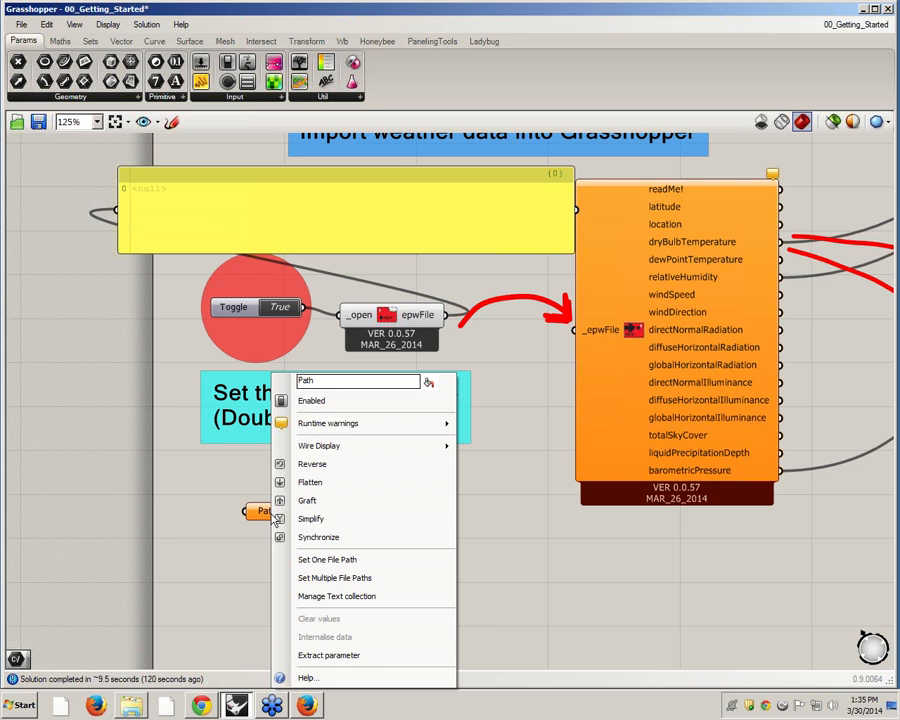
left_click(421, 275)
left_click_drag(266, 513, 248, 497)
Step: Compare the new File Path parameter's file chooser with the toggle's .epw weather file chooser, dismissing both without loading a file
right_click(248, 497)
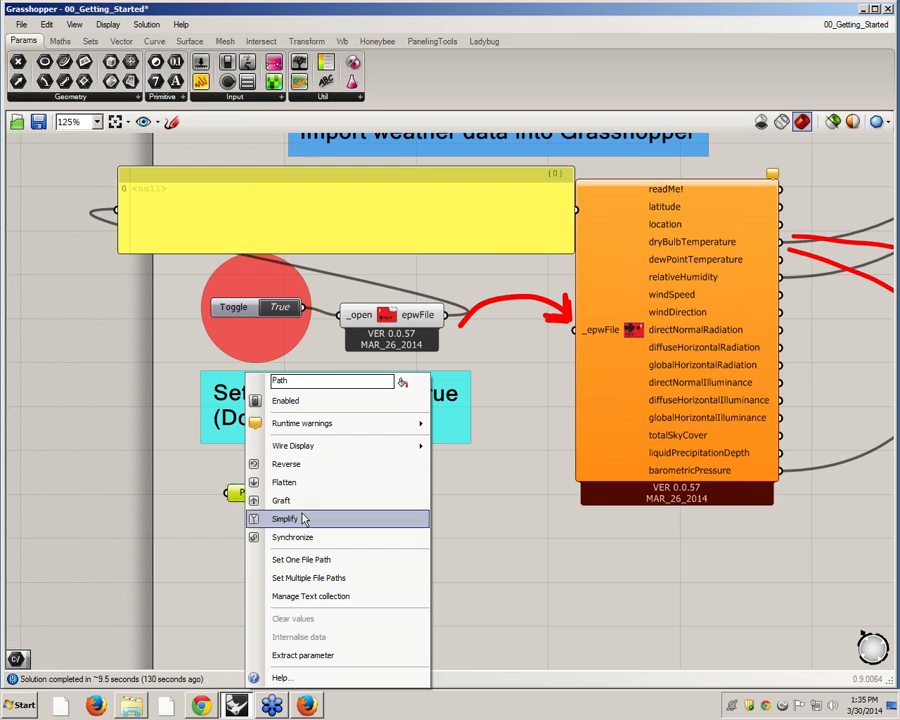
left_click(313, 568)
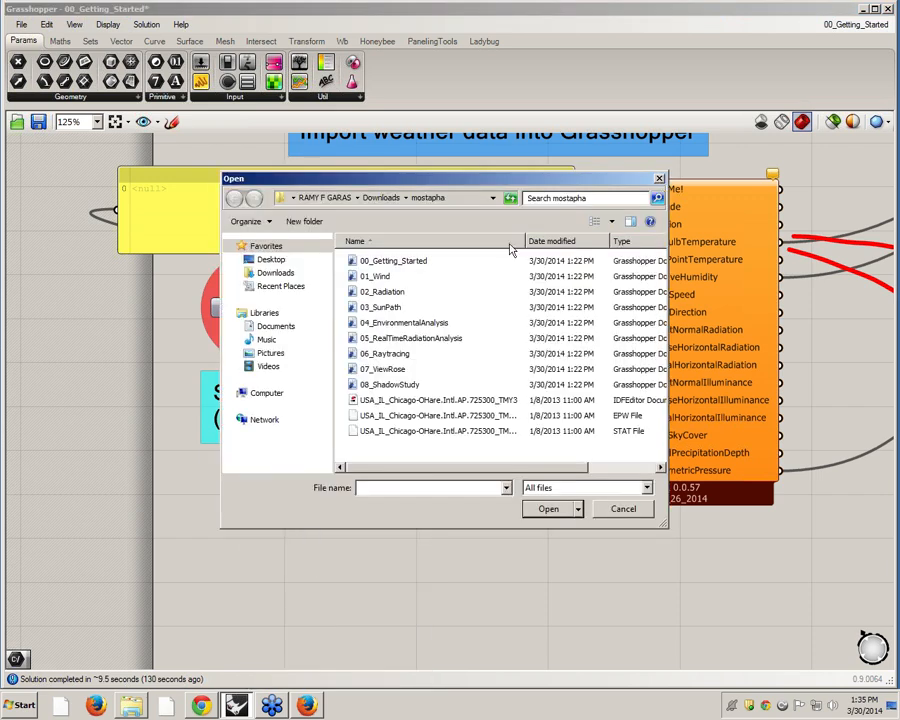
left_click_drag(457, 179, 687, 256)
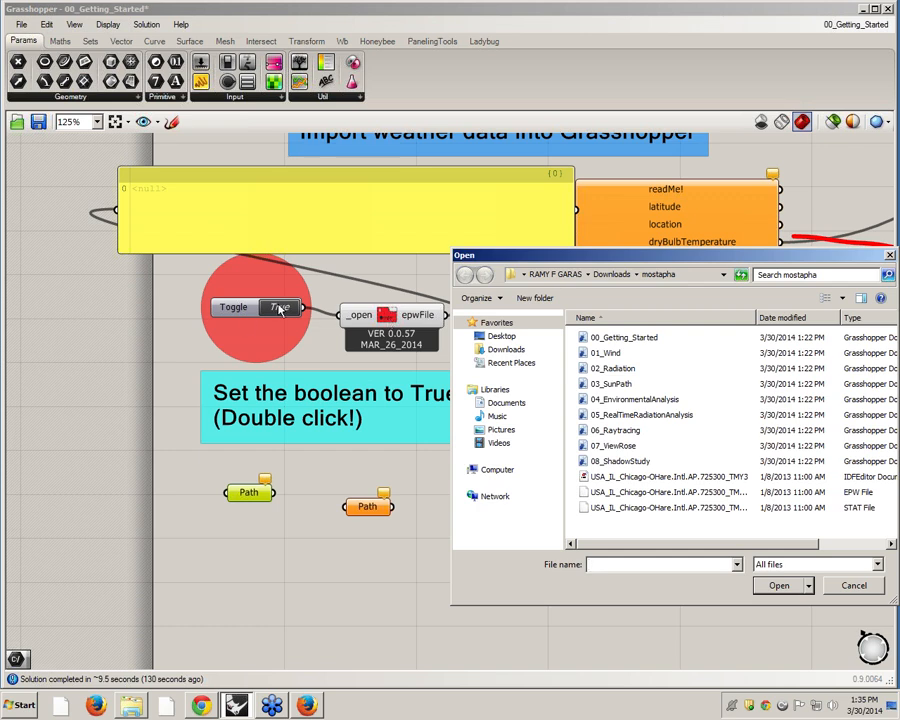
left_click_drag(804, 256, 517, 343)
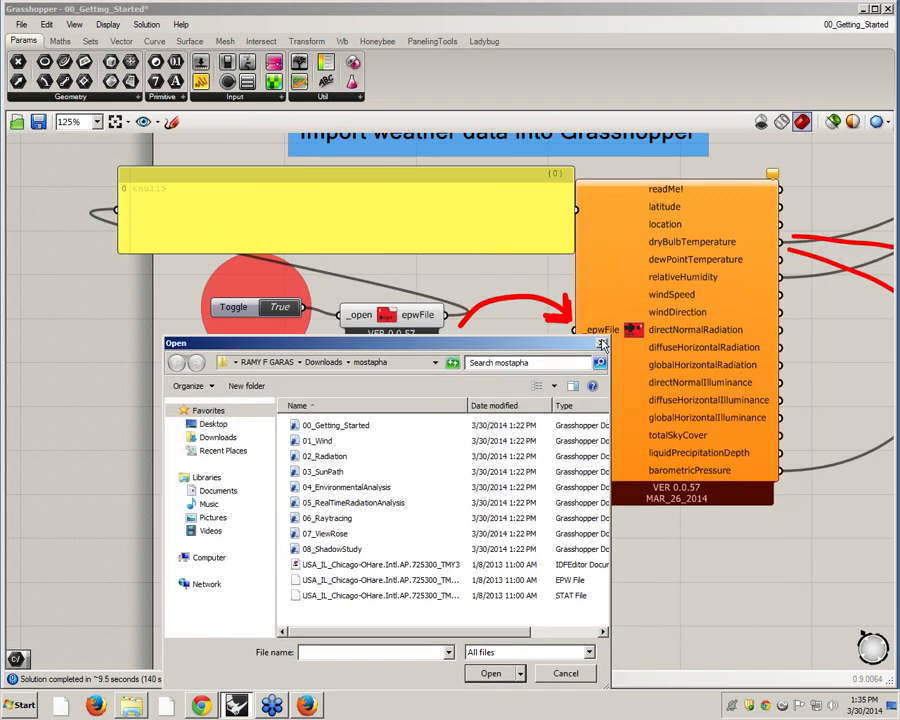
left_click(602, 342)
double_click(279, 313)
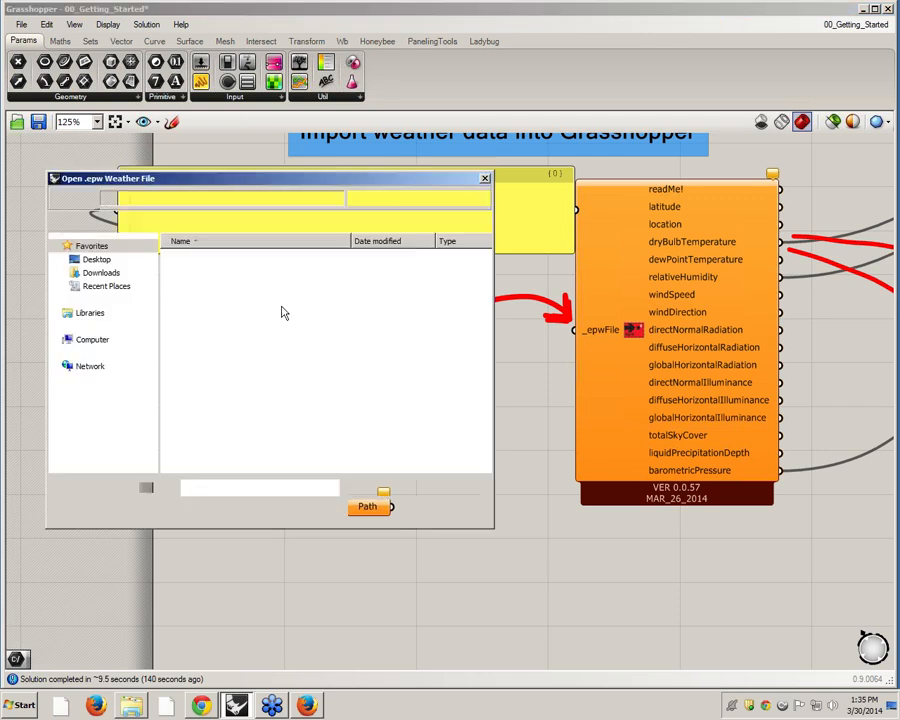
left_click(274, 261)
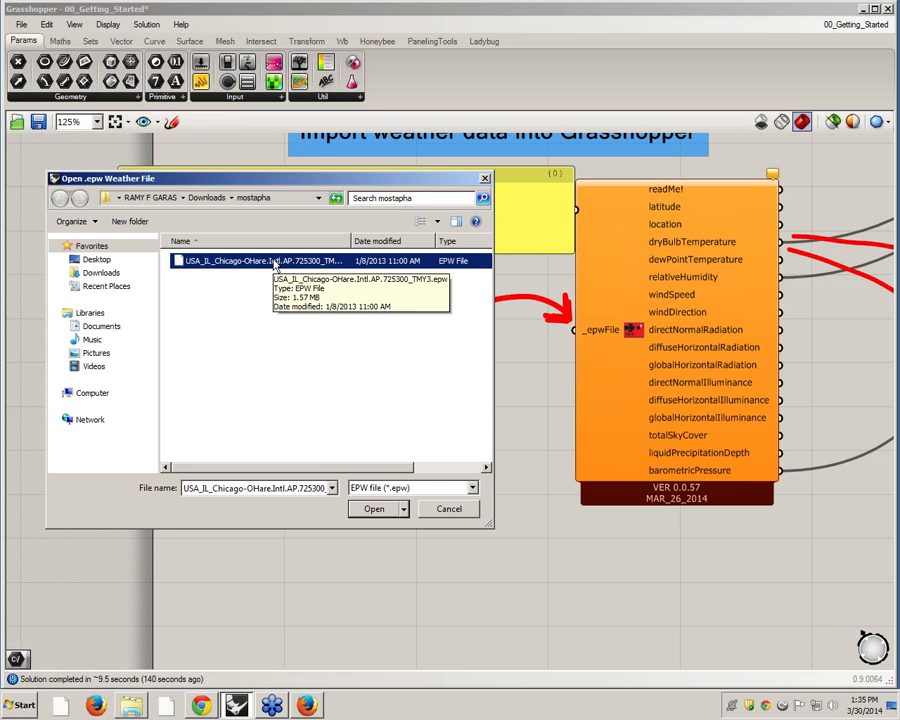
left_click(484, 181)
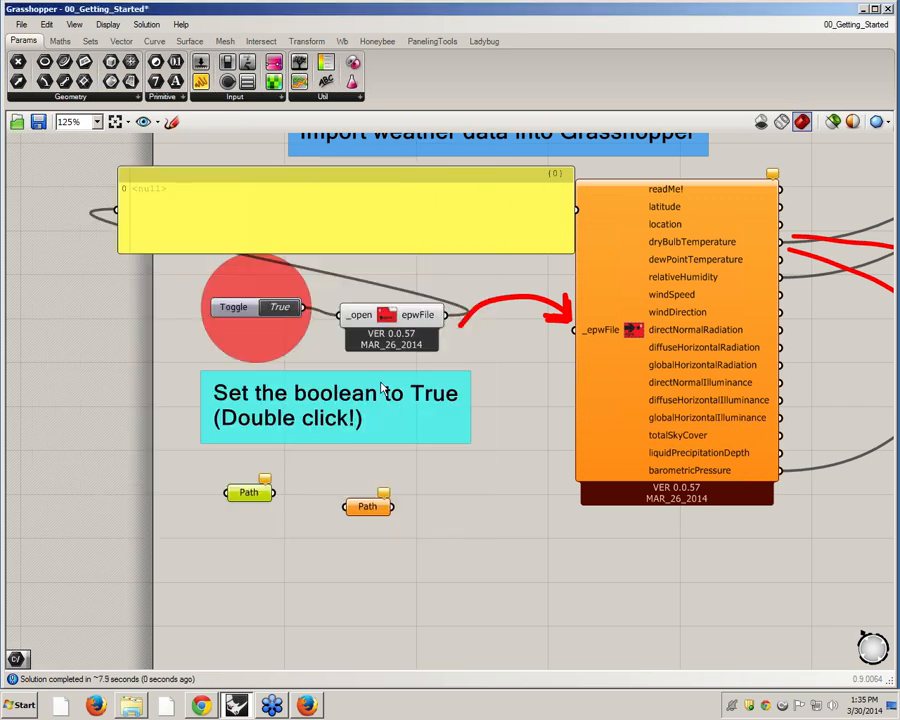
Step: Set the original File Path parameter to USA_IL_Chicago-OHare.Intl.AP.725300_TMY3.epw, move it beside the cyan note, and wire it to the Panel
left_click_drag(366, 511, 362, 488)
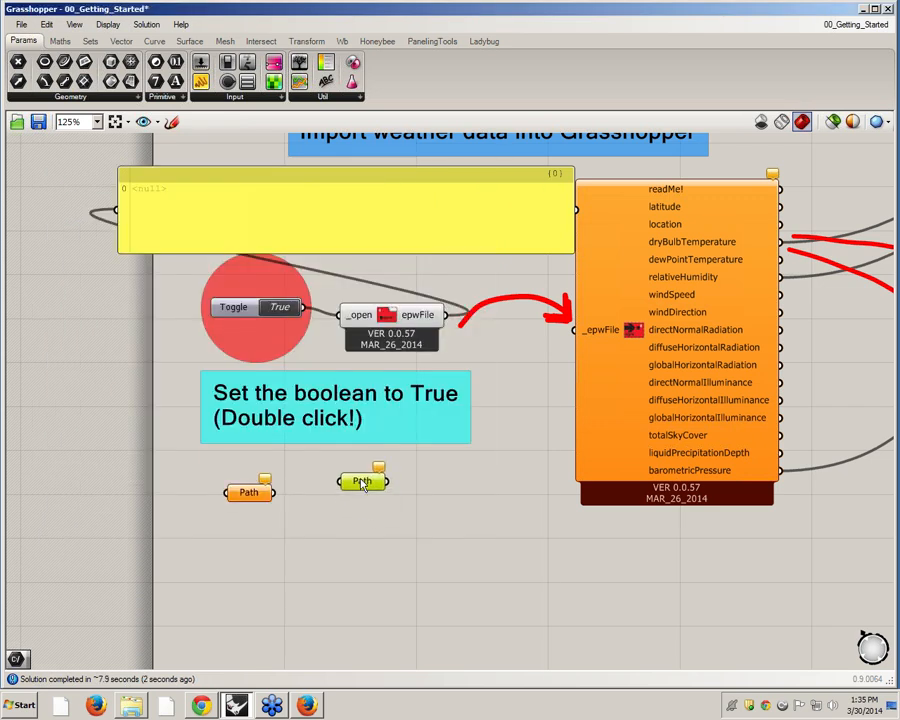
right_click(362, 488)
left_click(440, 500)
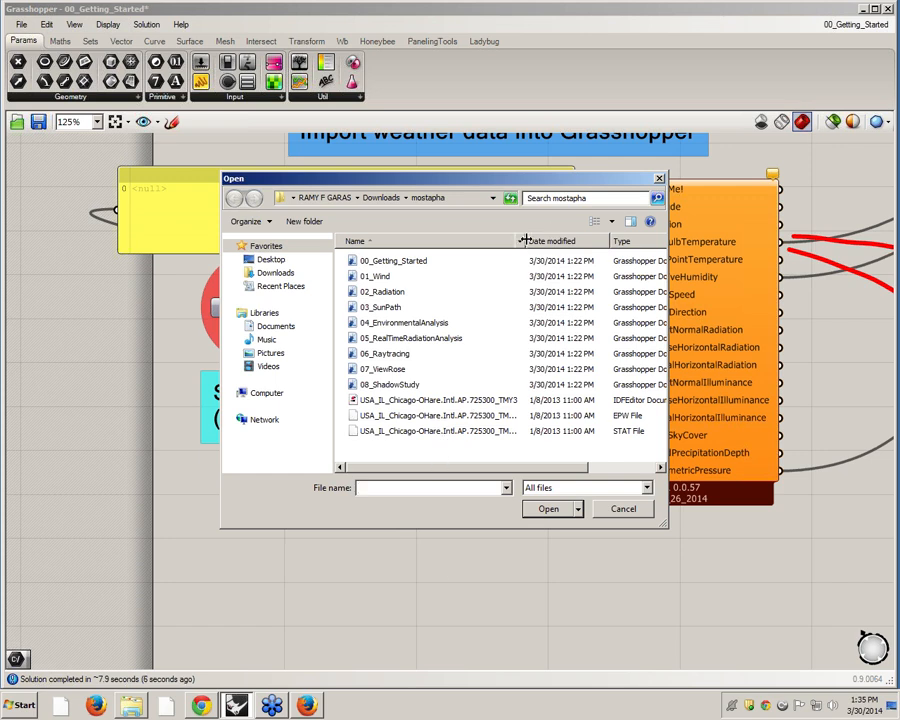
left_click_drag(522, 241, 580, 240)
left_click(524, 415)
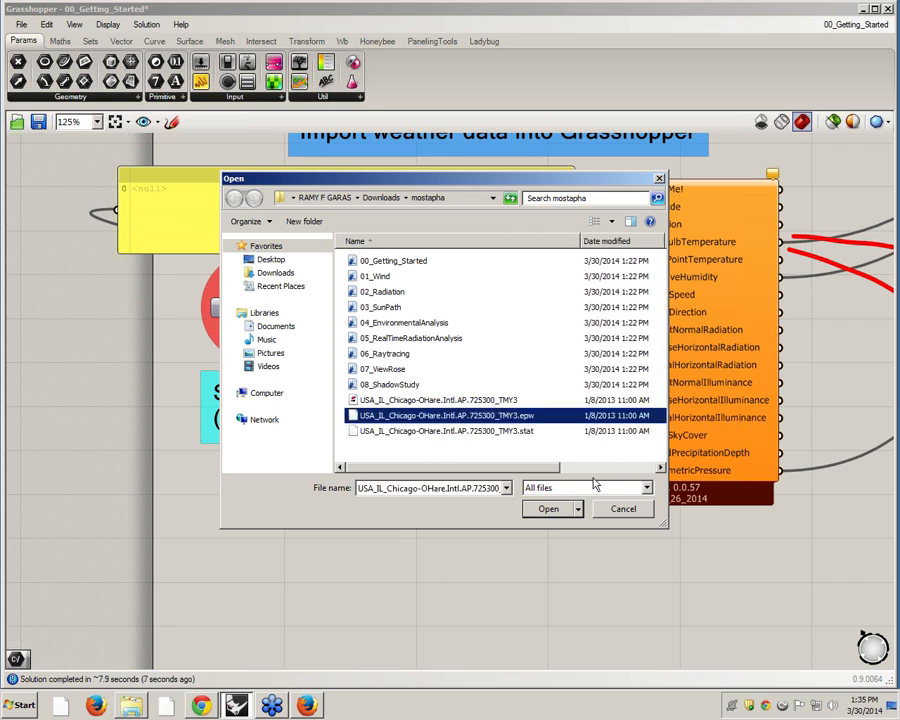
left_click(548, 508)
left_click_drag(358, 478, 116, 209)
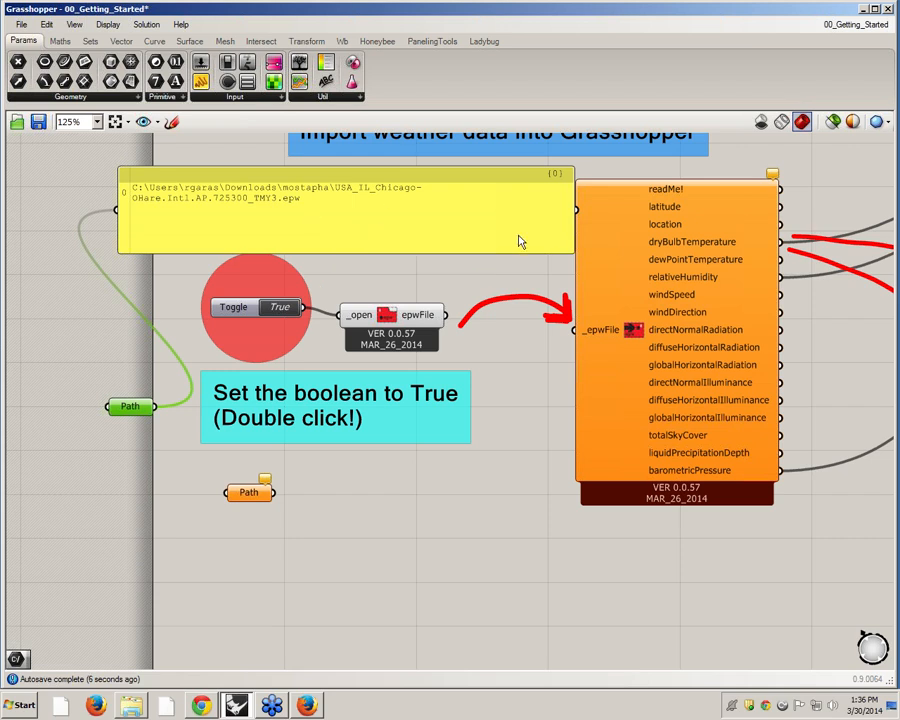
Step: Move the Panel clear of the weather import component, wire the epwFile output to its _epwFile input, and check the component's warning
left_click_drag(520, 236, 474, 221)
right_click_drag(504, 265, 394, 307)
left_click_drag(340, 360, 465, 372)
mouse_move(630, 480)
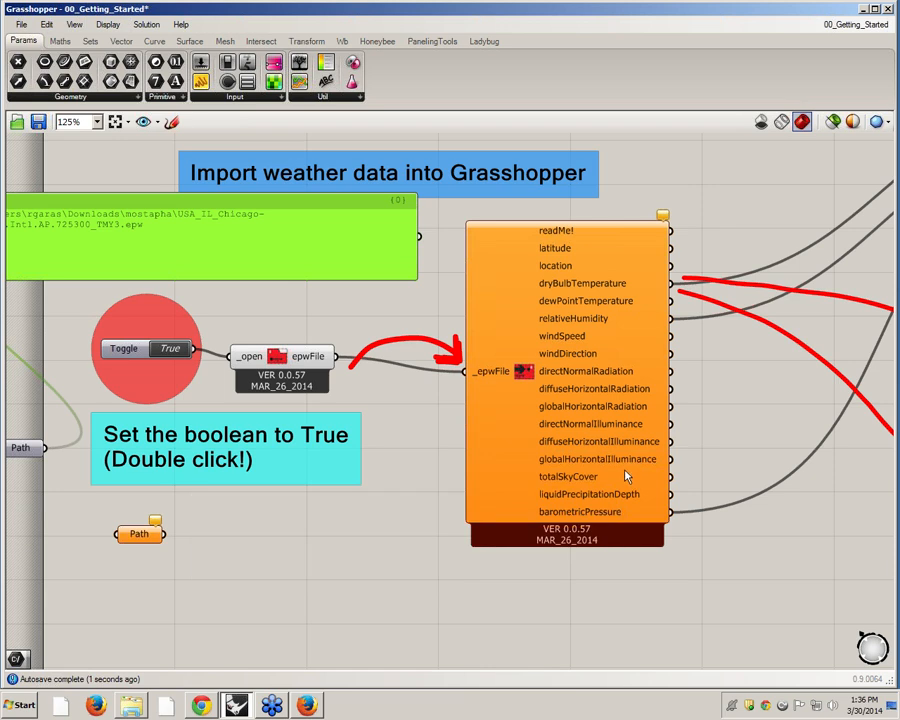
right_click_drag(601, 444, 543, 439)
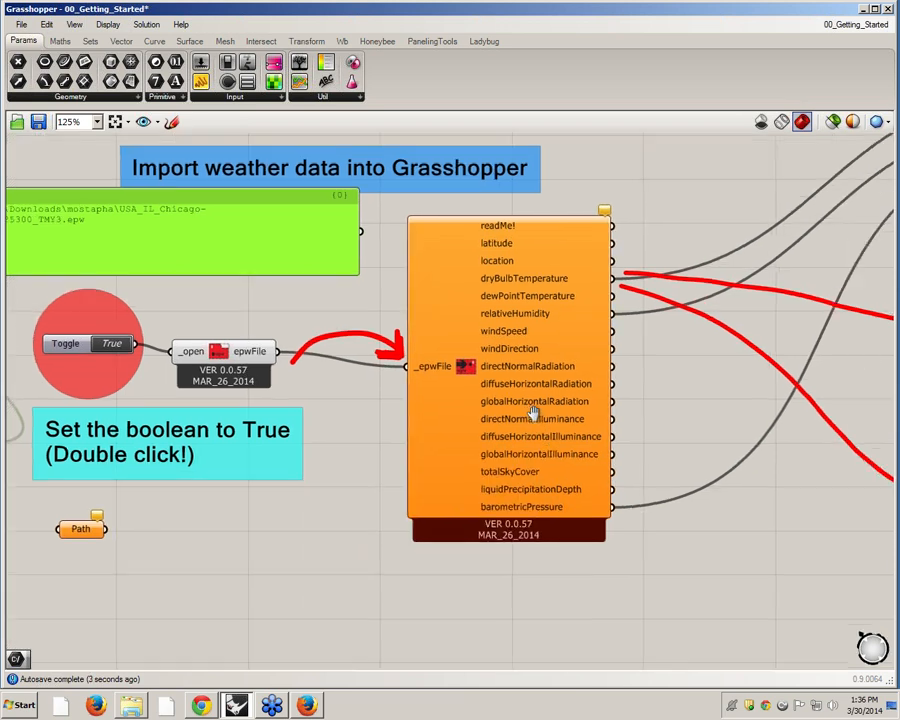
mouse_move(603, 211)
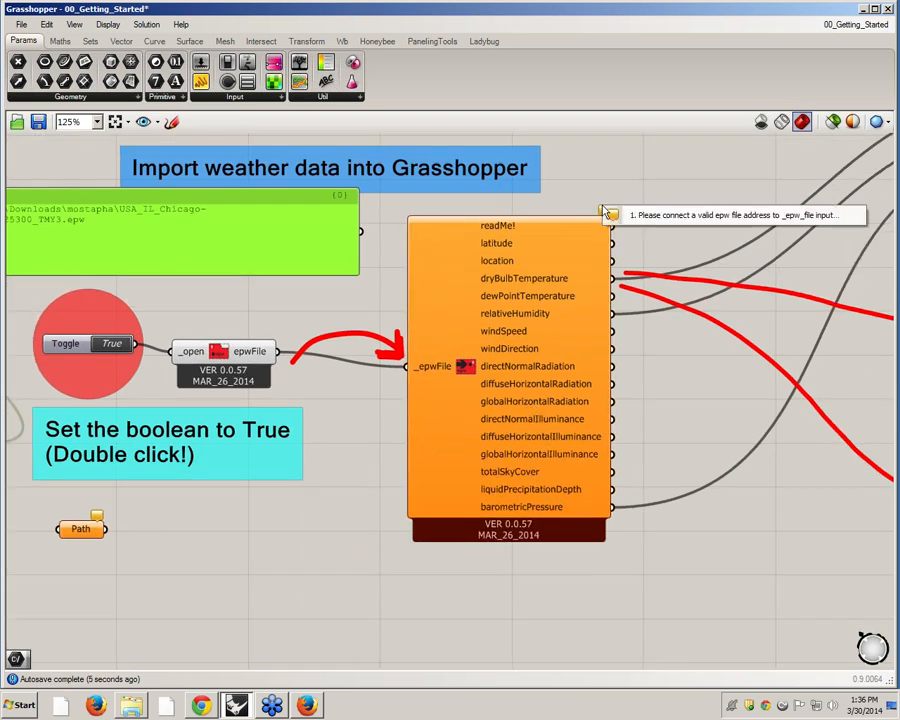
Step: Wire the File Path parameter holding the weather file to the import component's _epwFile input, and move that parameter higher, nearer the toggle
left_click(340, 436)
right_click_drag(185, 534, 341, 537)
left_click_drag(143, 445, 563, 369)
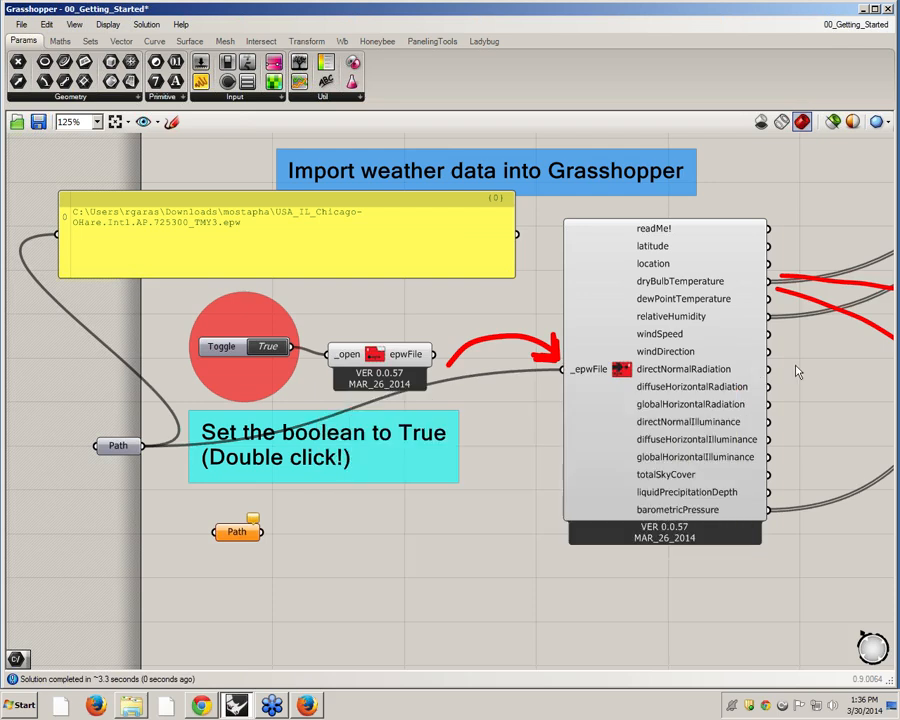
right_click_drag(796, 365, 353, 406)
scroll(353, 406, "down", 2)
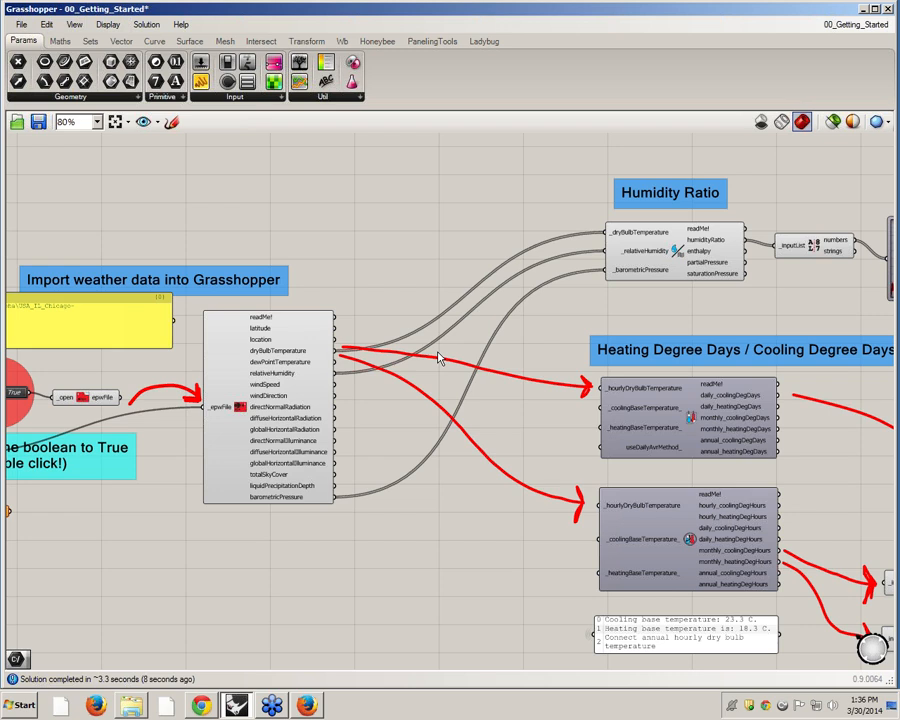
right_click_drag(282, 420, 554, 423)
scroll(216, 462, "up", 1)
scroll(217, 466, "up", 2)
left_click_drag(173, 450, 164, 375)
Step: Reset the toggle to True, load USA_IL_Chicago-OHare.Intl.AP.725300_TMY3.epw, and wire the epwFile output to the import component's _epwFile input
right_click_drag(224, 380, 118, 426)
double_click(259, 380)
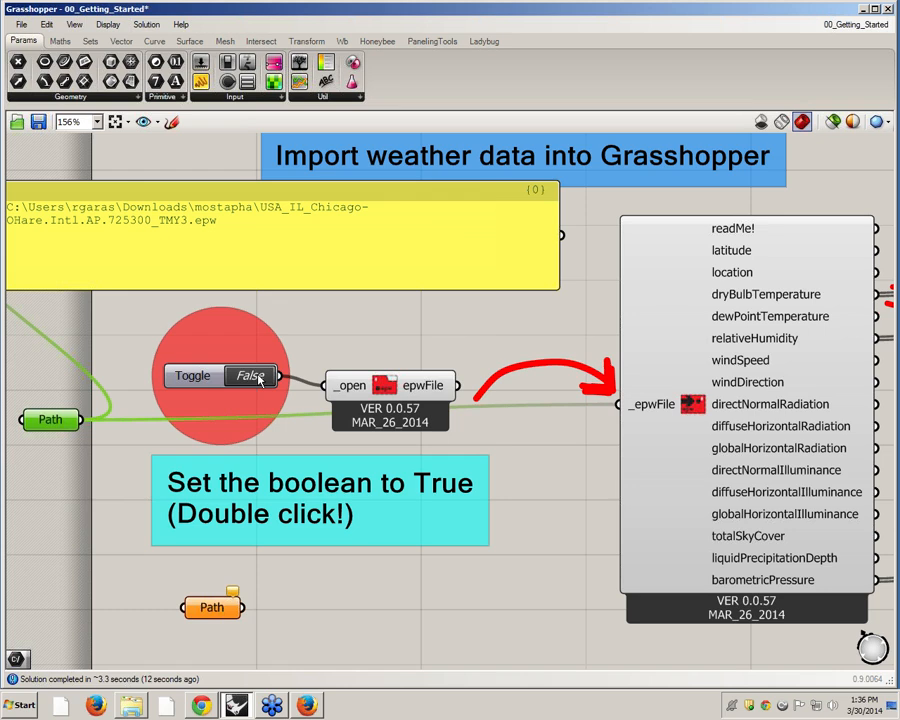
double_click(259, 380)
left_click(288, 260)
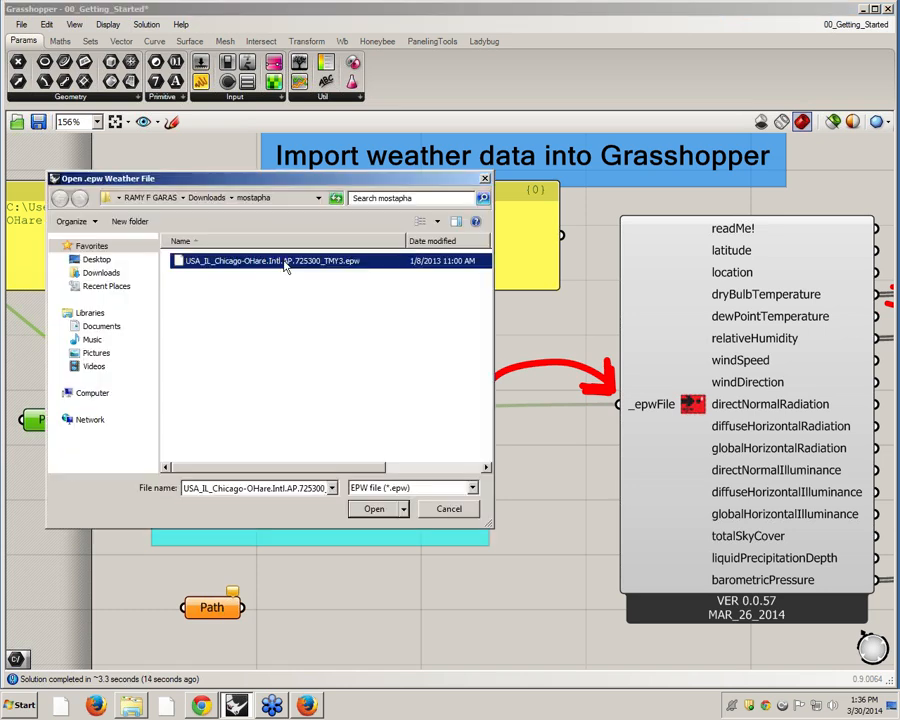
left_click(385, 508)
right_click_drag(482, 428, 339, 435)
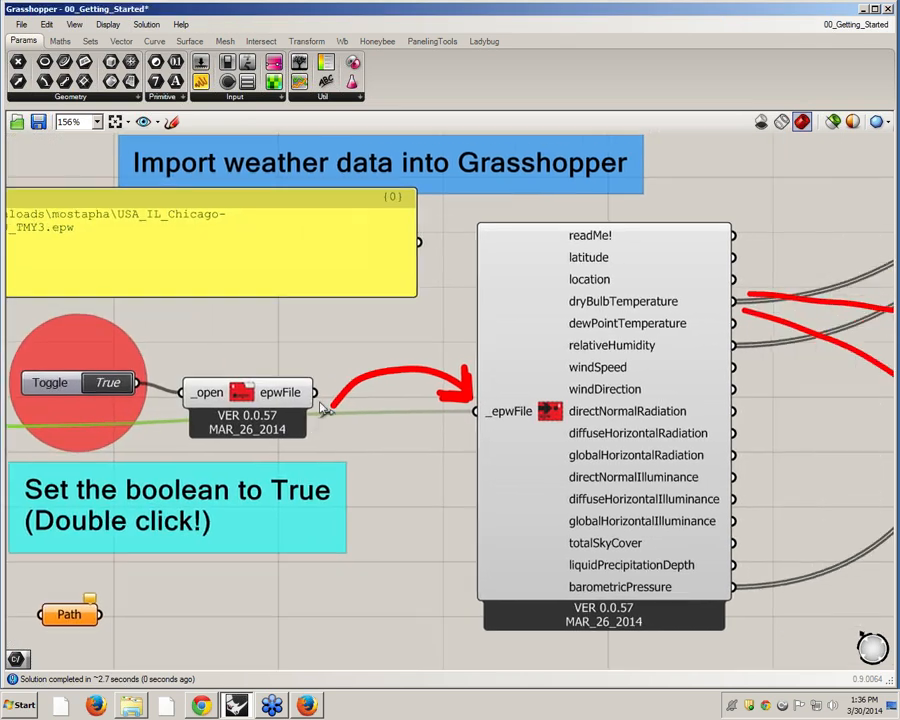
left_click_drag(314, 392, 477, 411)
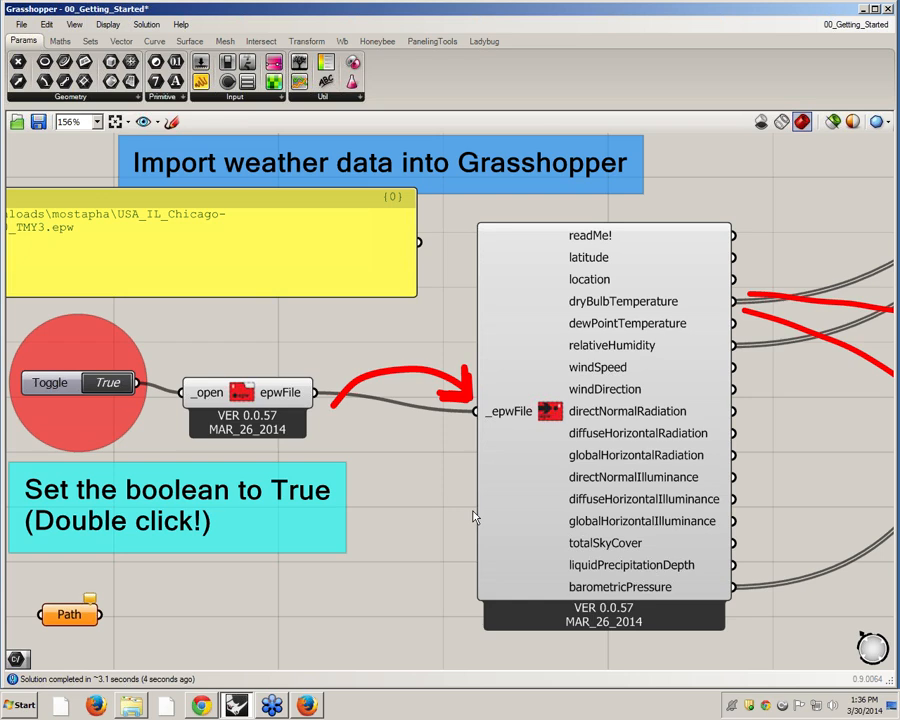
Step: Add a Panel next to the weather import component and wire the dryBulbTemperature output to it
right_click_drag(605, 480, 440, 486)
mouse_move(449, 313)
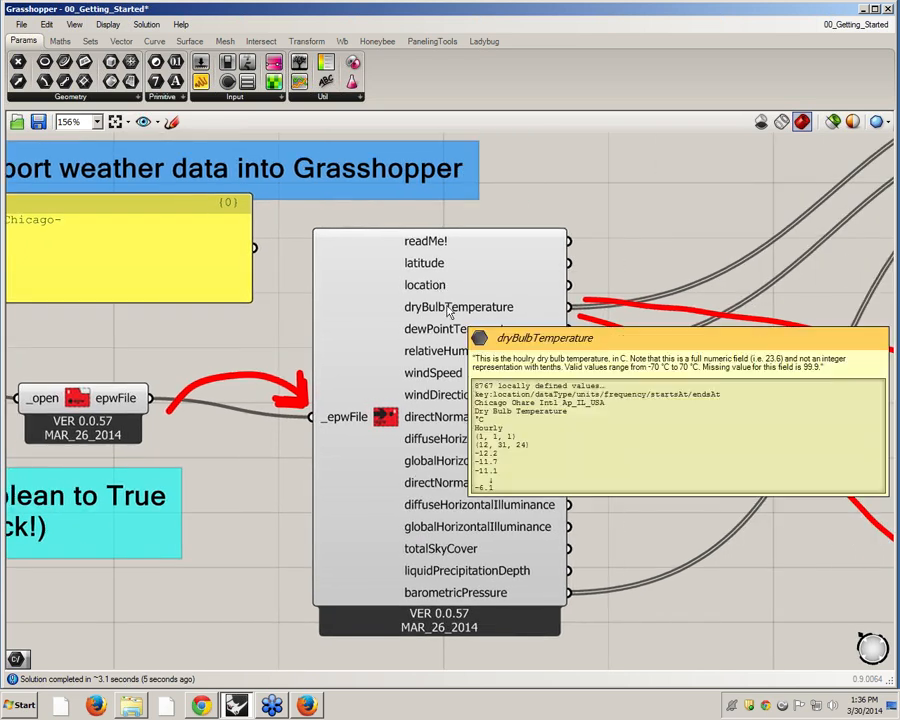
double_click(660, 135)
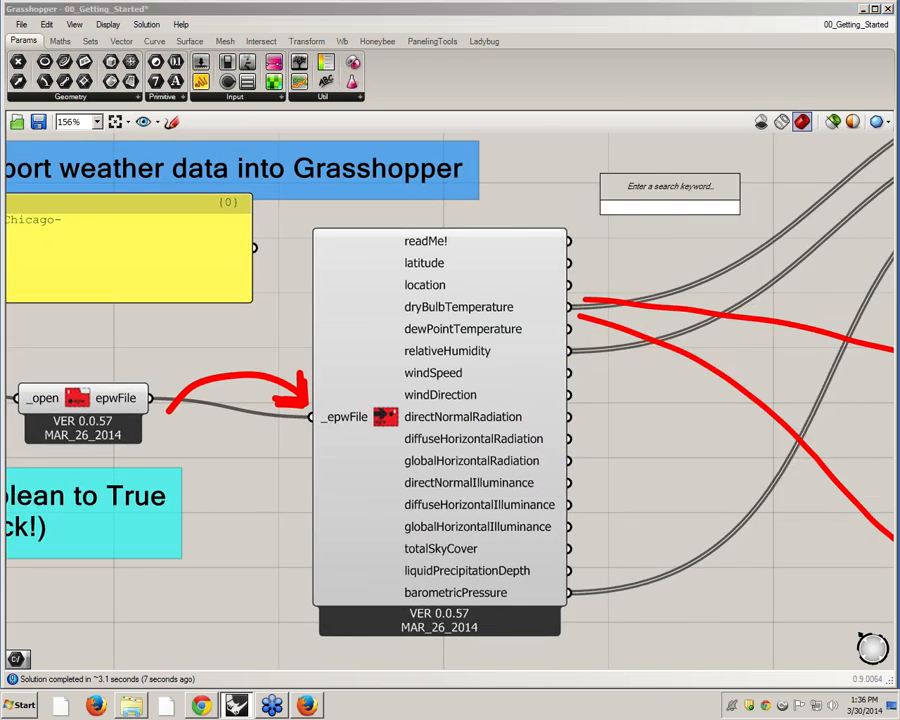
type("panel")
left_click(655, 156)
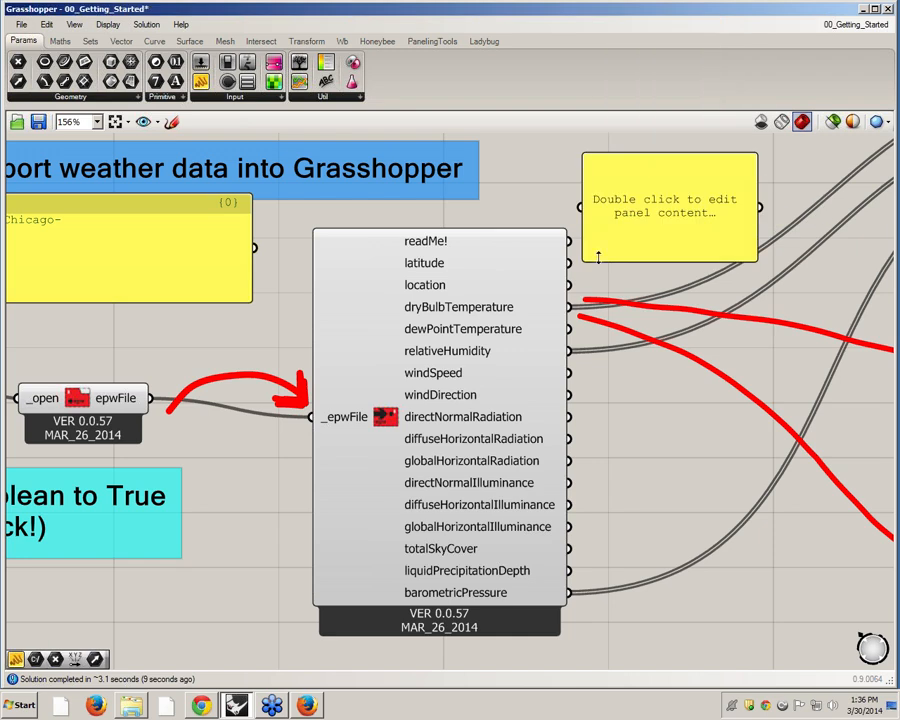
left_click_drag(569, 308, 582, 214)
Step: Enlarge the dry bulb temperature Panel, read through its header and hourly values, and delete the Panel
right_click_drag(642, 251, 458, 291)
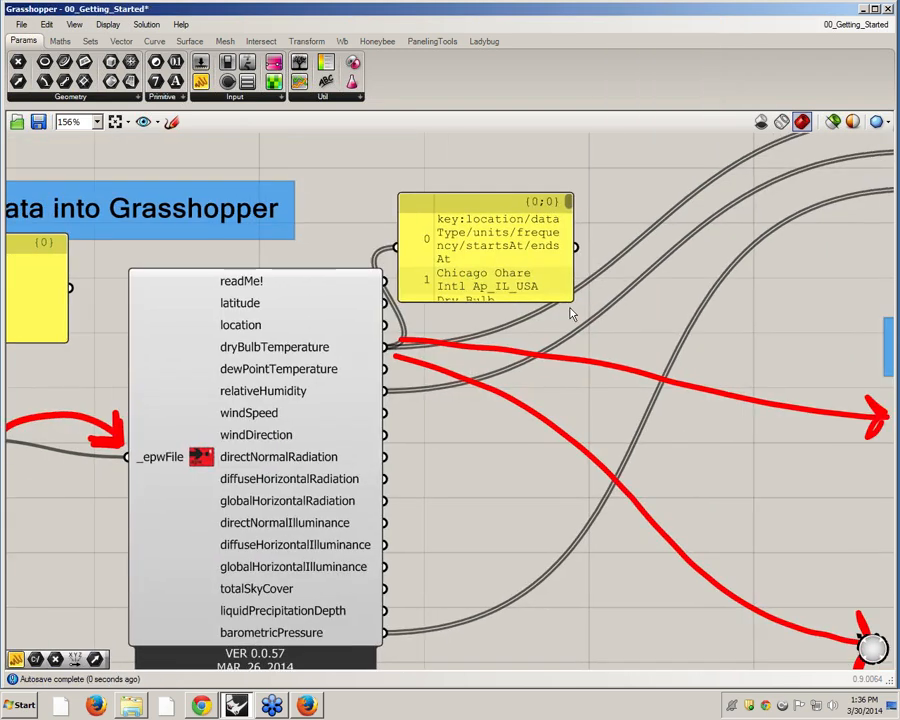
left_click_drag(567, 300, 569, 662)
right_click_drag(450, 498, 222, 444)
scroll(222, 444, "down", 1)
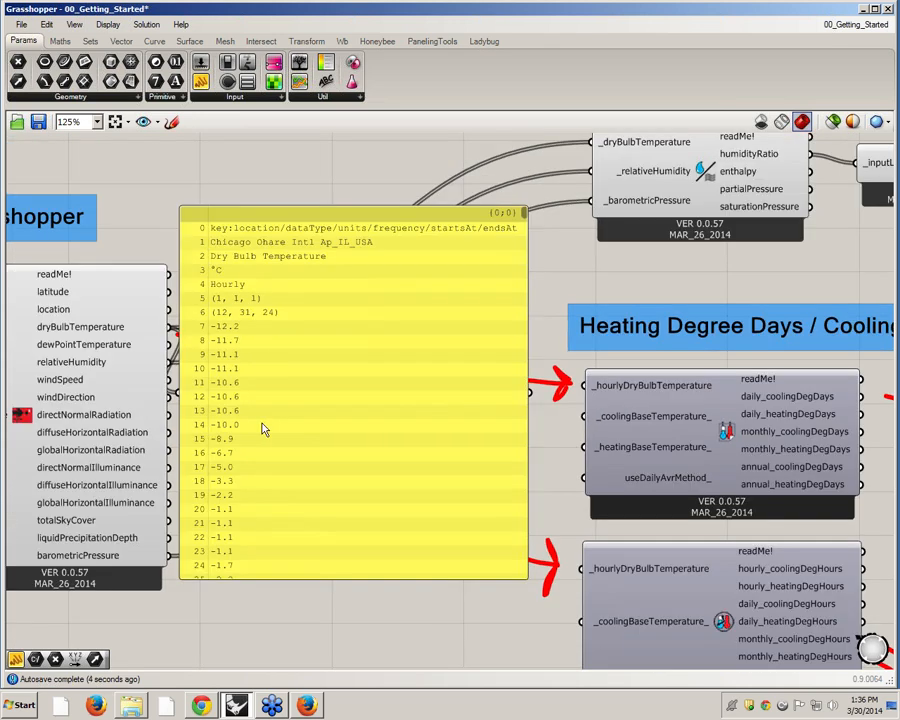
left_click_drag(275, 421, 335, 421)
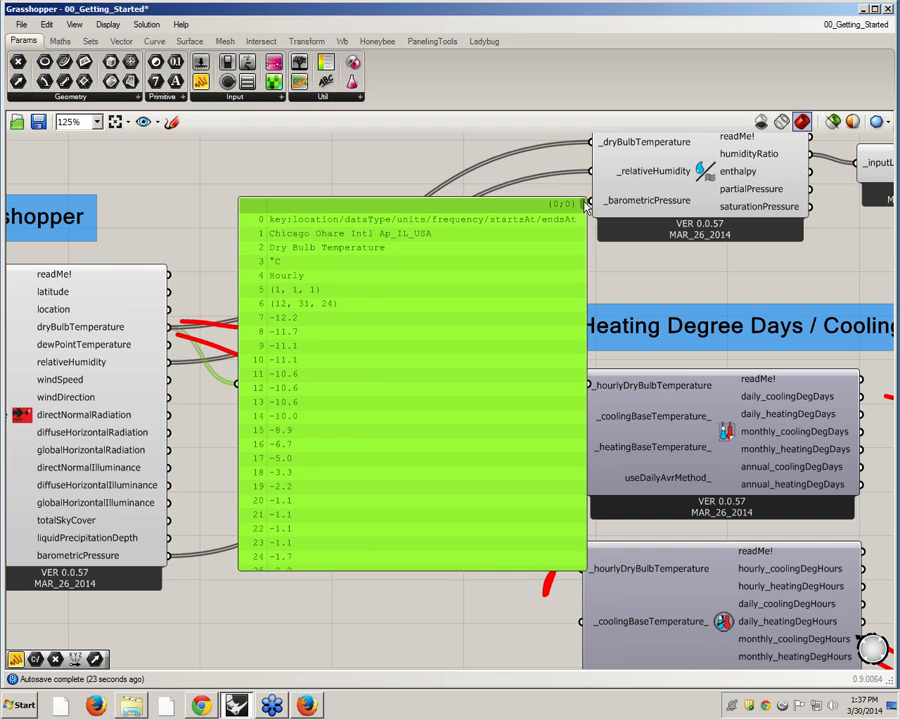
left_click_drag(582, 205, 583, 249)
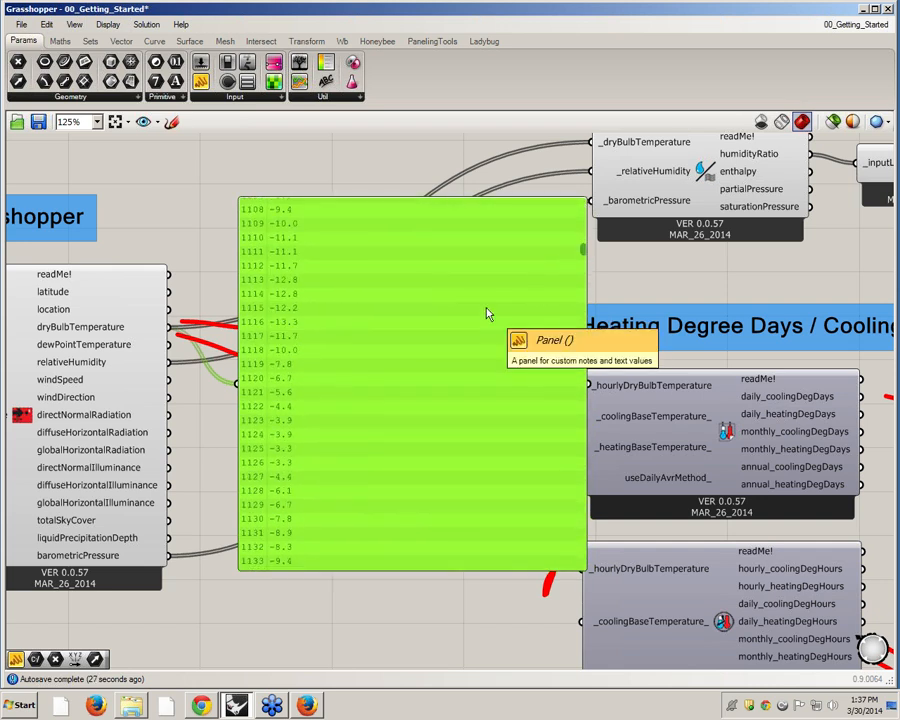
key("Delete")
Step: Add a Larger Than component with a comparison value of 24 in the empty space above the weather data outputs
scroll(467, 354, "down", 2)
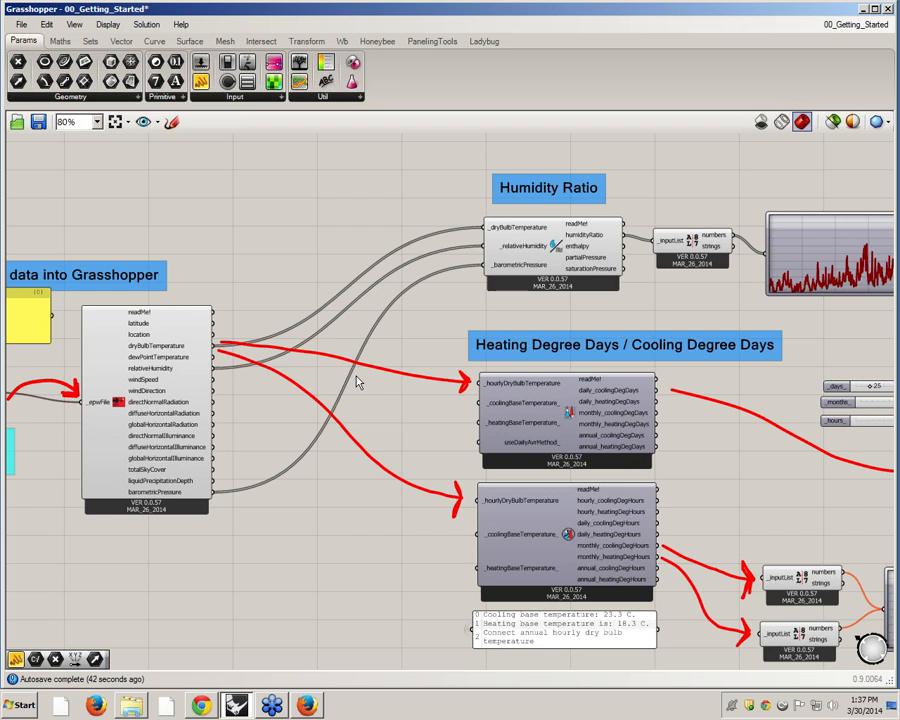
right_click_drag(417, 367, 322, 381)
right_click_drag(268, 396, 355, 405)
scroll(128, 372, "up", 1)
scroll(128, 372, "up", 2)
mouse_move(185, 378)
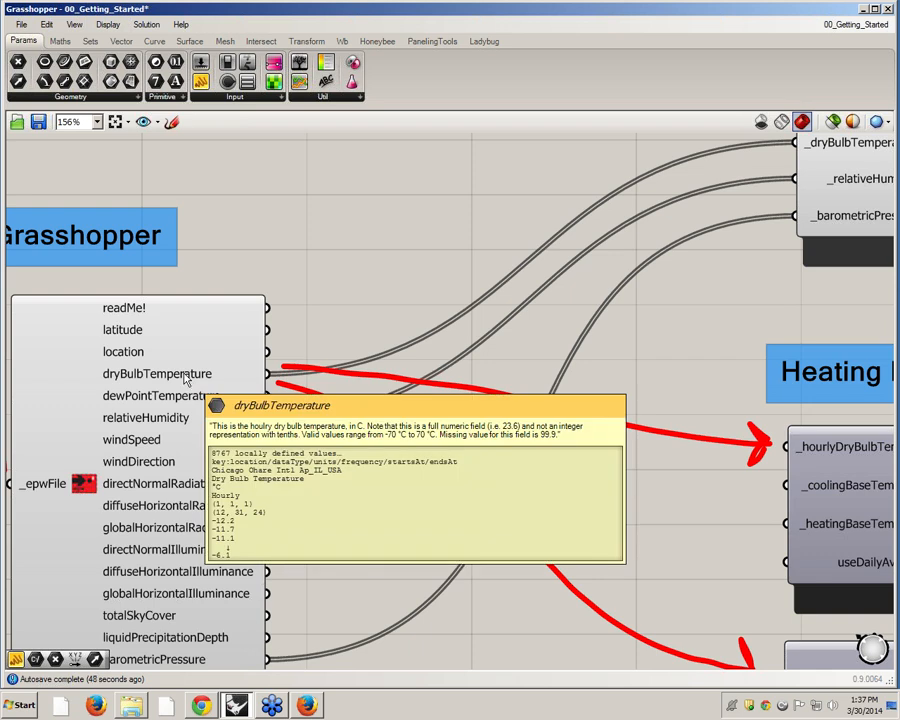
scroll(185, 378, "down", 1)
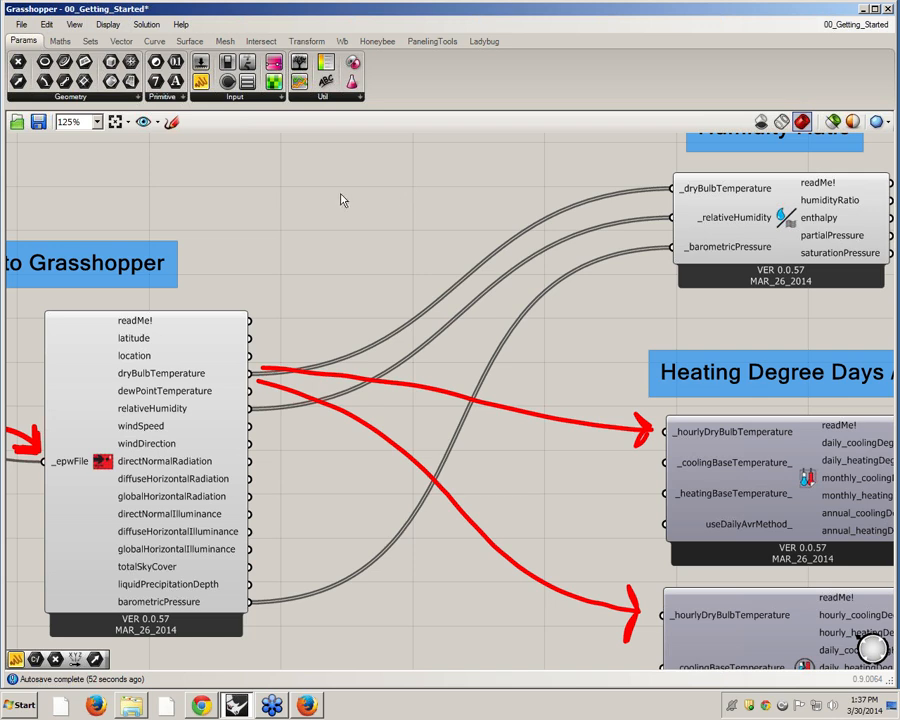
double_click(353, 180)
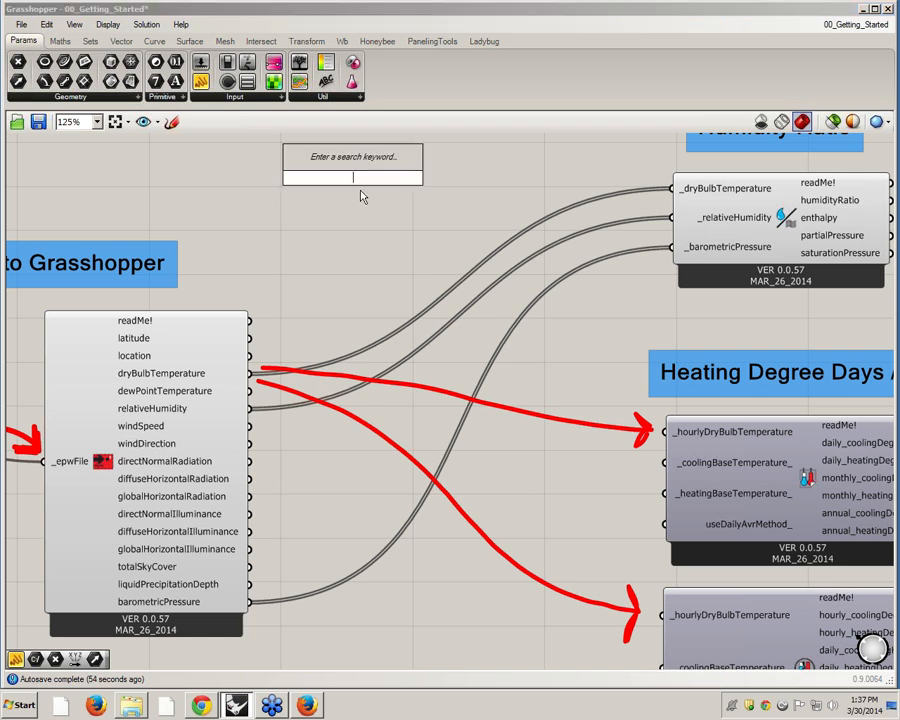
type(">24")
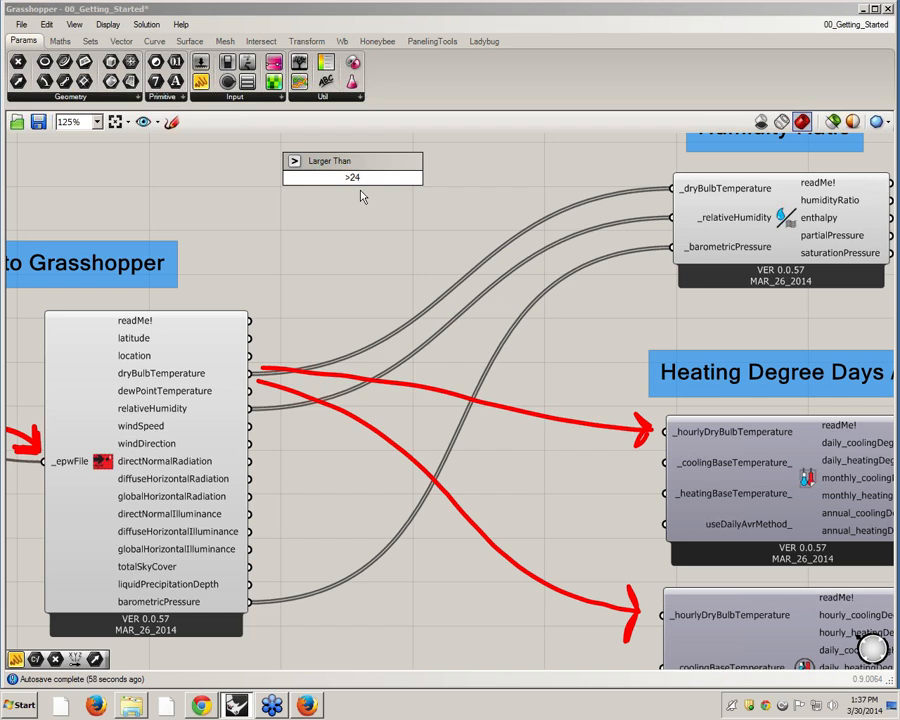
key("Return")
left_click_drag(363, 195, 415, 229)
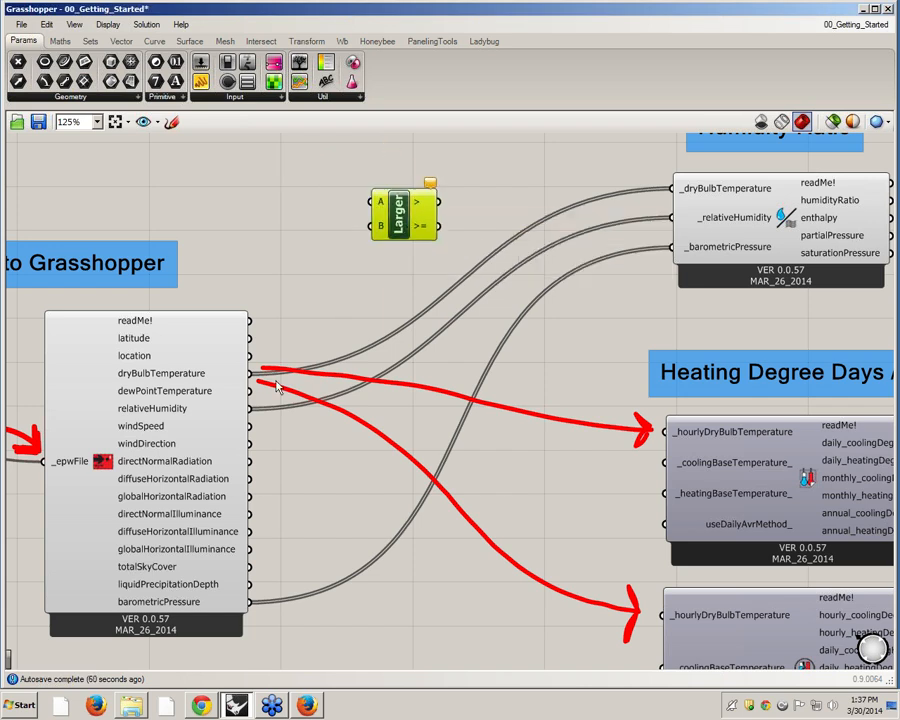
Step: Try wiring dryBulbTemperature directly to the Larger Than component's A input, and inspect its error messages and >= output
left_click_drag(297, 362, 375, 201)
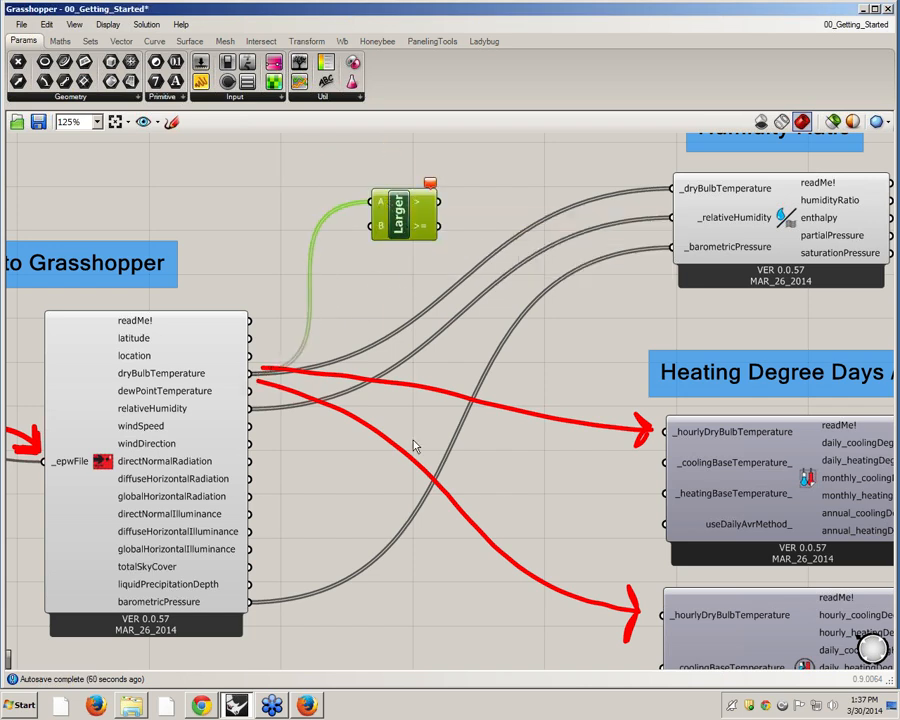
left_click(430, 186)
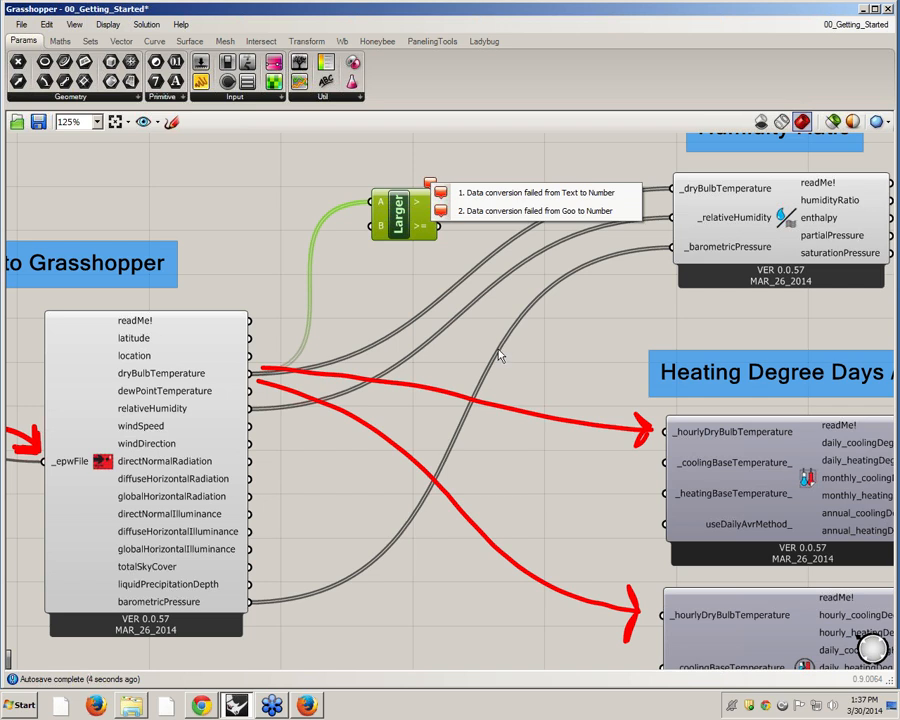
left_click(446, 249)
mouse_move(422, 228)
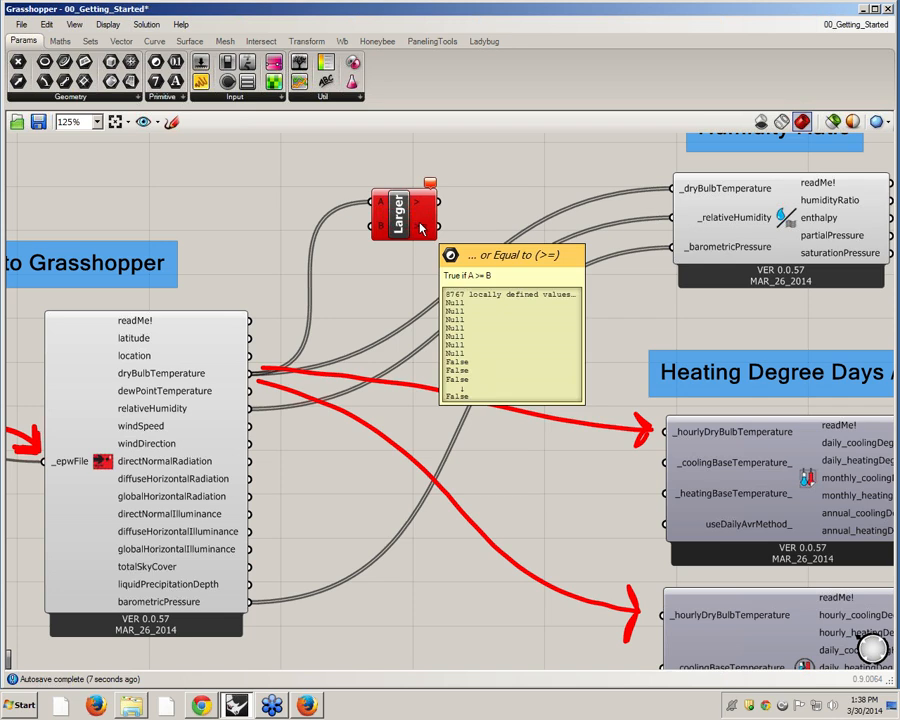
Step: Add a Panel beside the Larger Than component, wire the >= output to it, and make the Panel taller
double_click(557, 212)
type("pa")
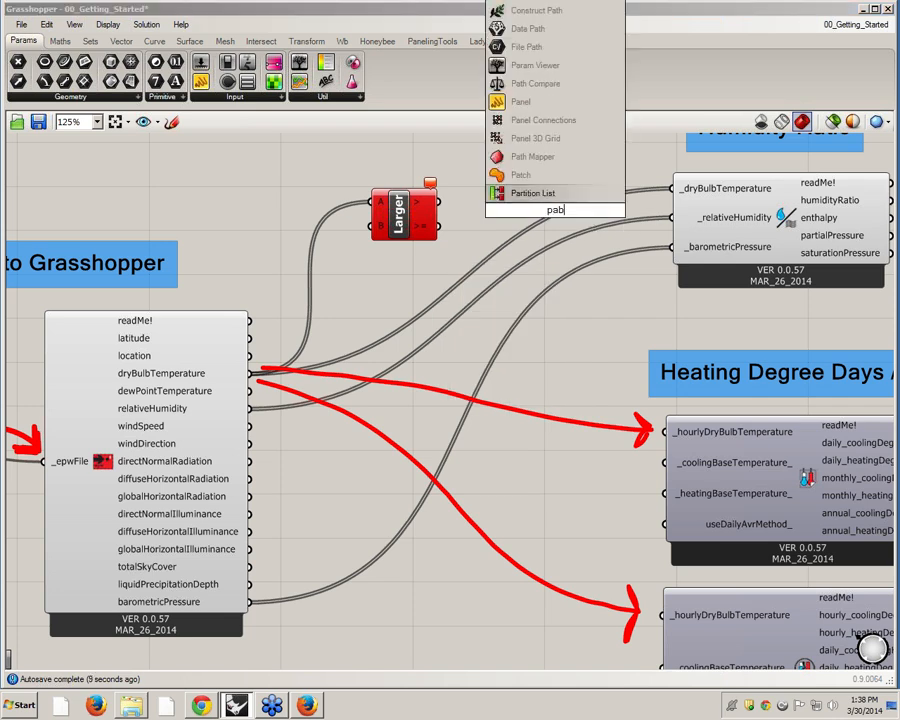
left_click(563, 107)
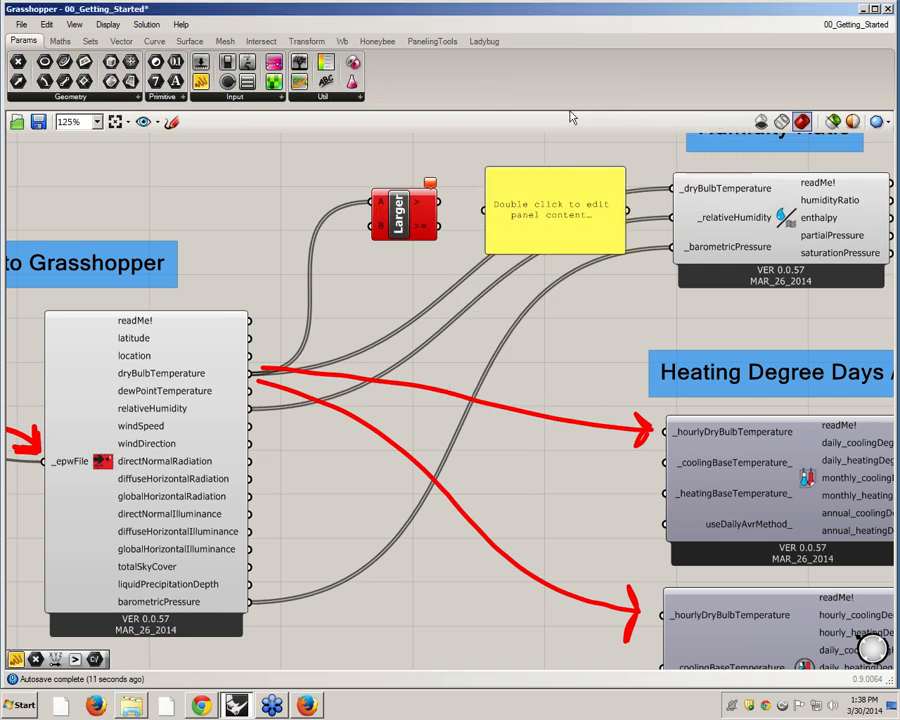
left_click_drag(438, 227, 487, 207)
left_click_drag(555, 227, 584, 489)
left_click_drag(569, 346, 586, 317)
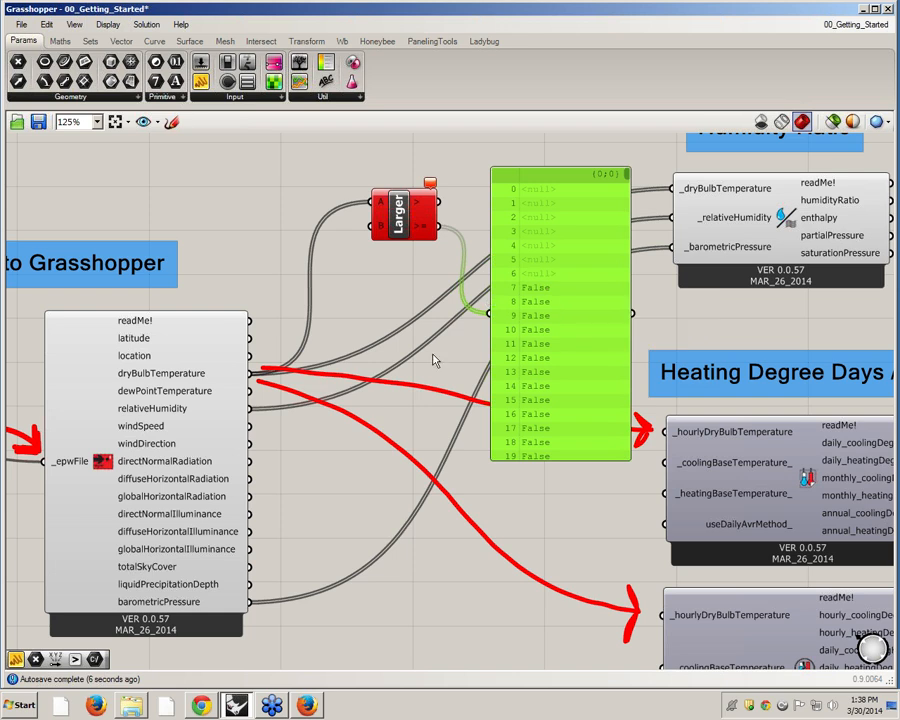
Step: Replace the Panel's source with the dryBulbTemperature output and widen the Panel so its header lines are readable
left_click_drag(249, 373, 490, 314)
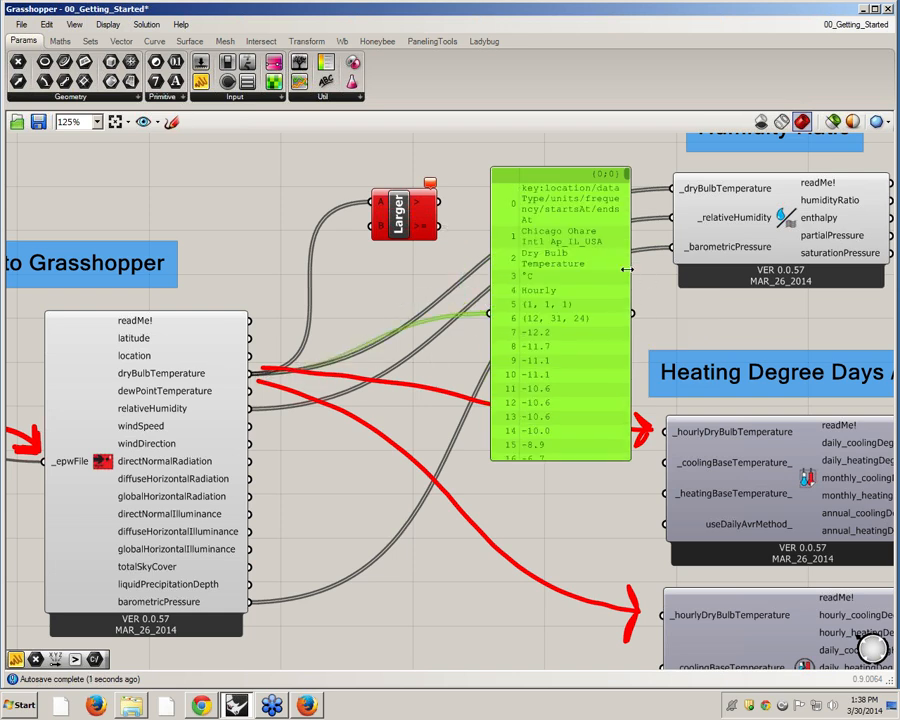
left_click_drag(628, 268, 744, 277)
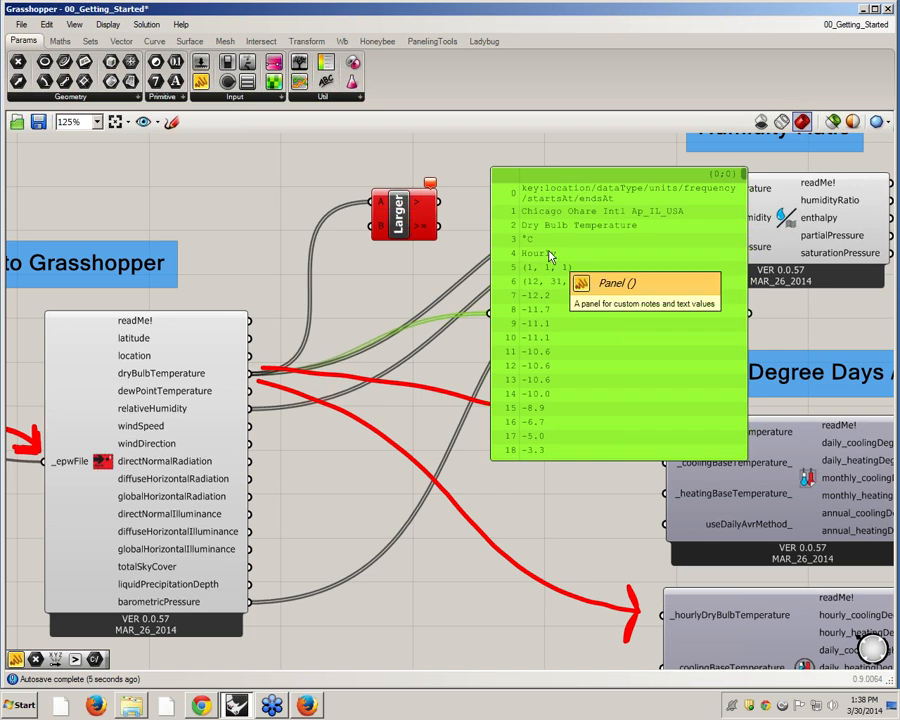
left_click_drag(558, 238, 579, 248)
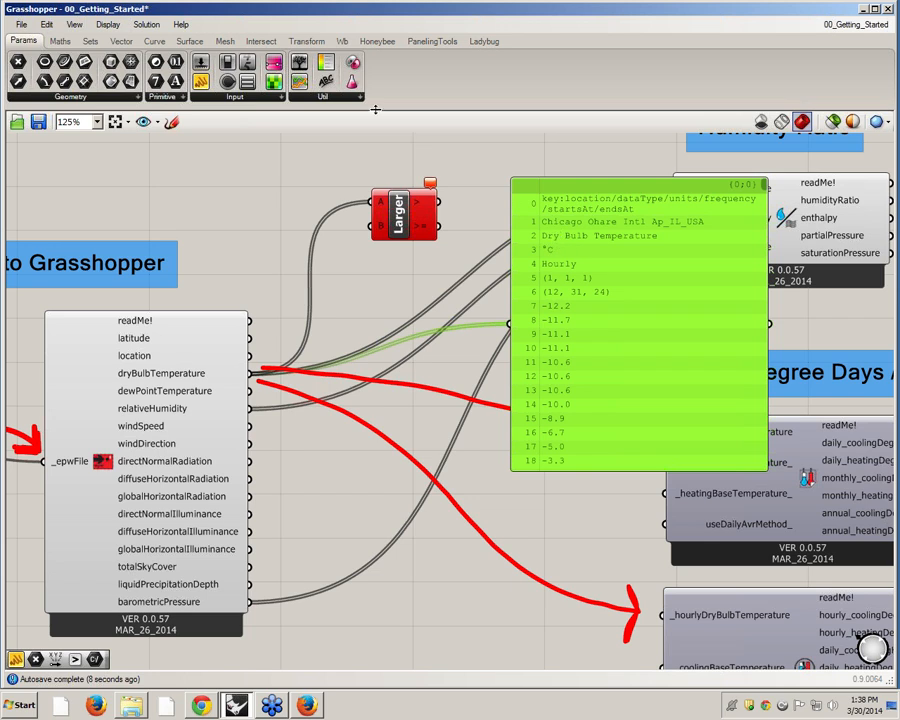
Step: Add a Ladybug Separate data component near the Larger Than component and wire dryBulbTemperature to its _inputList input
left_click(480, 41)
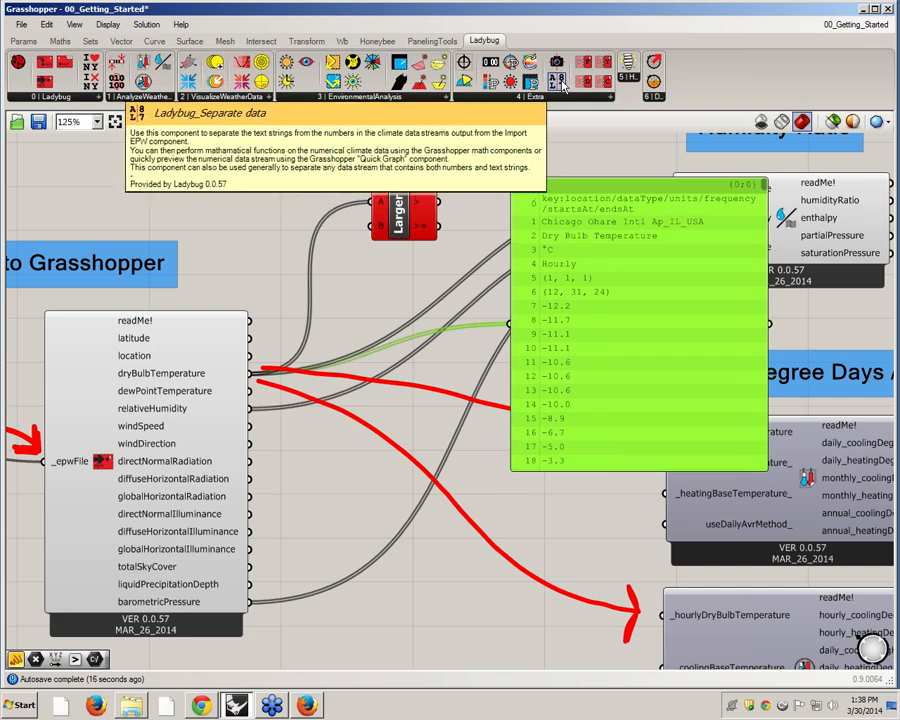
left_click_drag(556, 84, 280, 198)
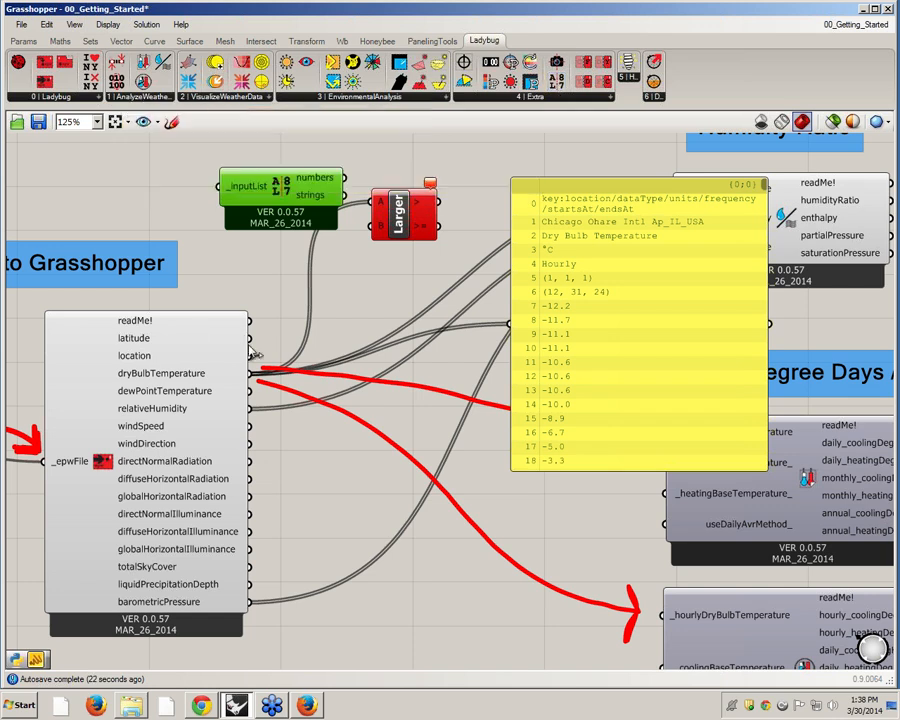
left_click_drag(249, 373, 222, 187)
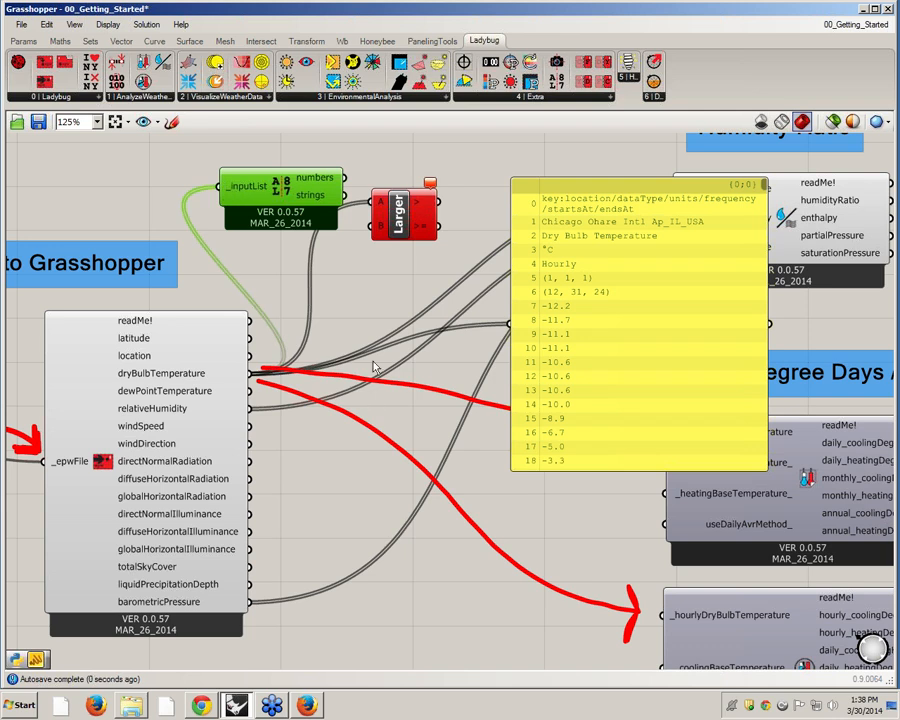
left_click_drag(377, 227, 401, 206)
Step: Preview the Separate data component's numbers output in the Panel, and replace it there with the strings output
left_click_drag(322, 190, 512, 323)
left_click_drag(570, 351, 563, 315)
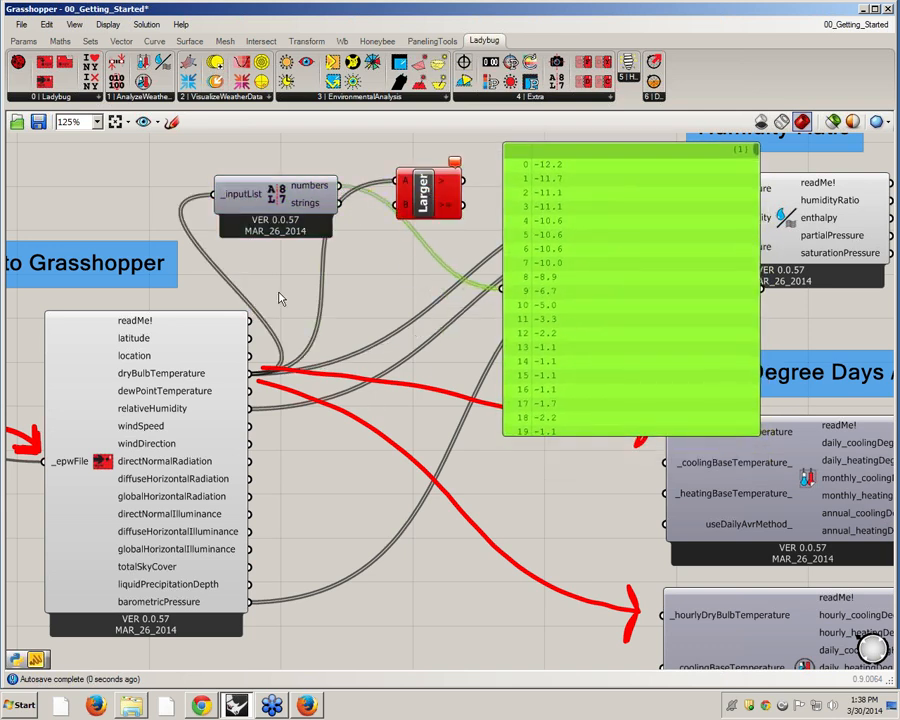
left_click_drag(339, 203, 502, 287)
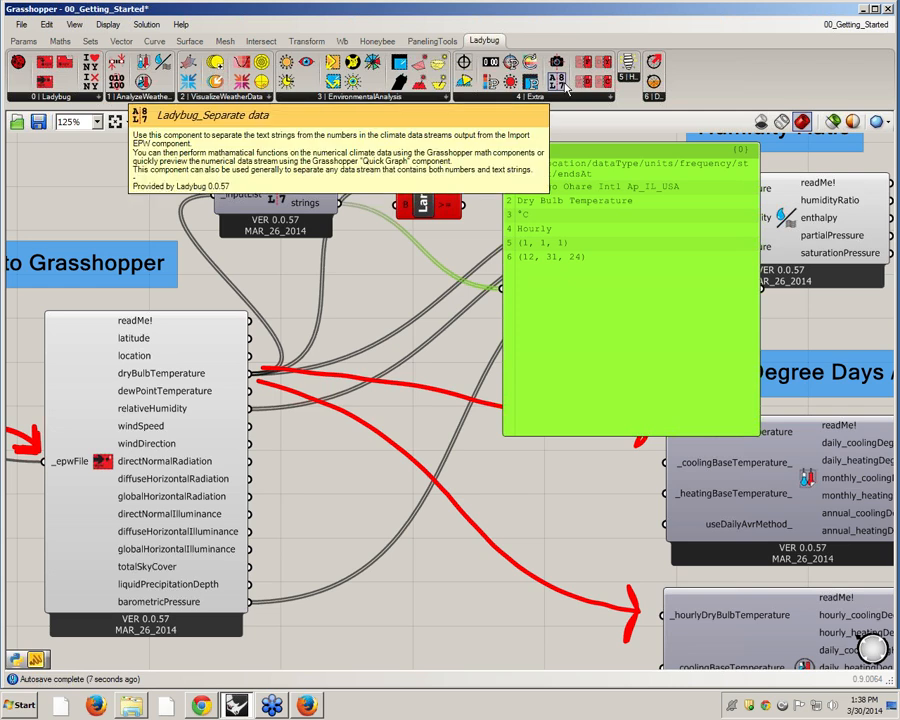
Step: Wire the Separate data numbers output to the Larger Than component's A input and arrange the two components side by side
left_click_drag(312, 224, 298, 210)
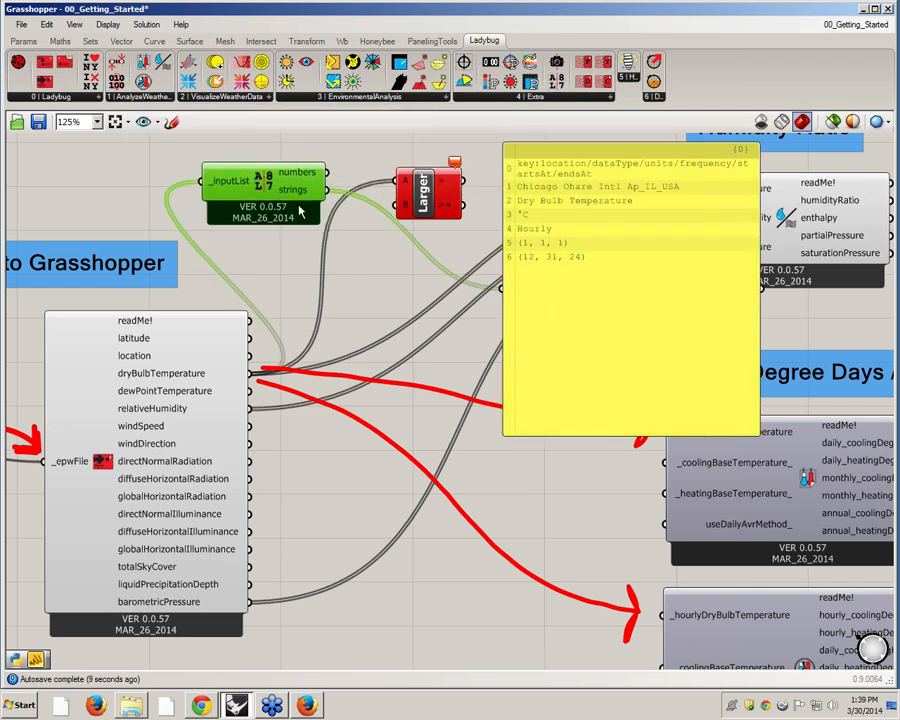
left_click_drag(325, 172, 402, 183)
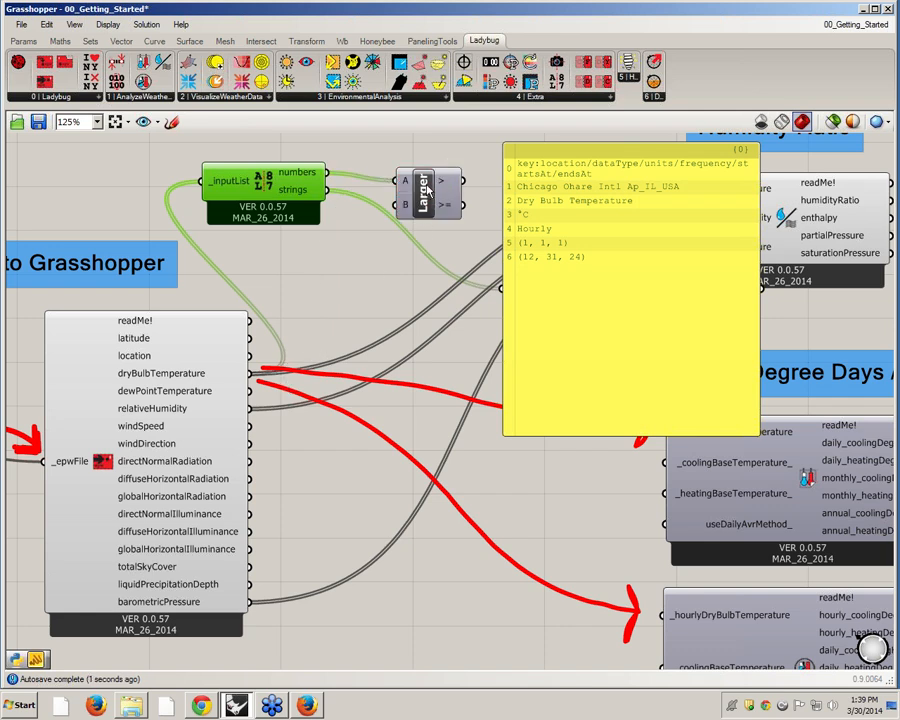
left_click_drag(428, 189, 405, 184)
mouse_move(305, 200)
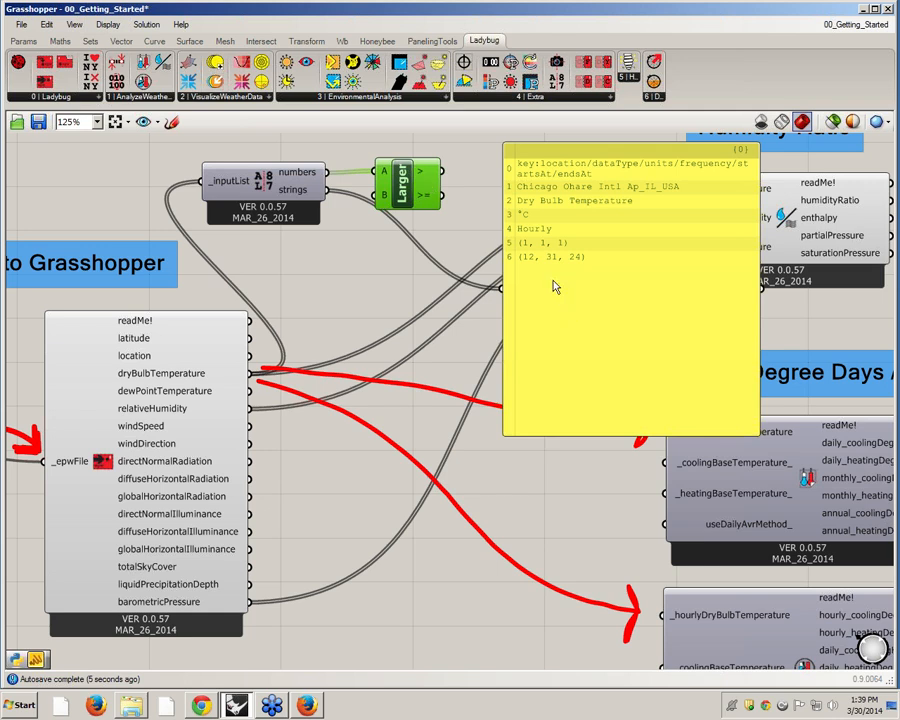
Step: Move the Panel below the Larger Than component, shift that component slightly away from Separate data, and inspect its A and B inputs
left_click_drag(562, 400, 441, 573)
left_click_drag(388, 178, 412, 179)
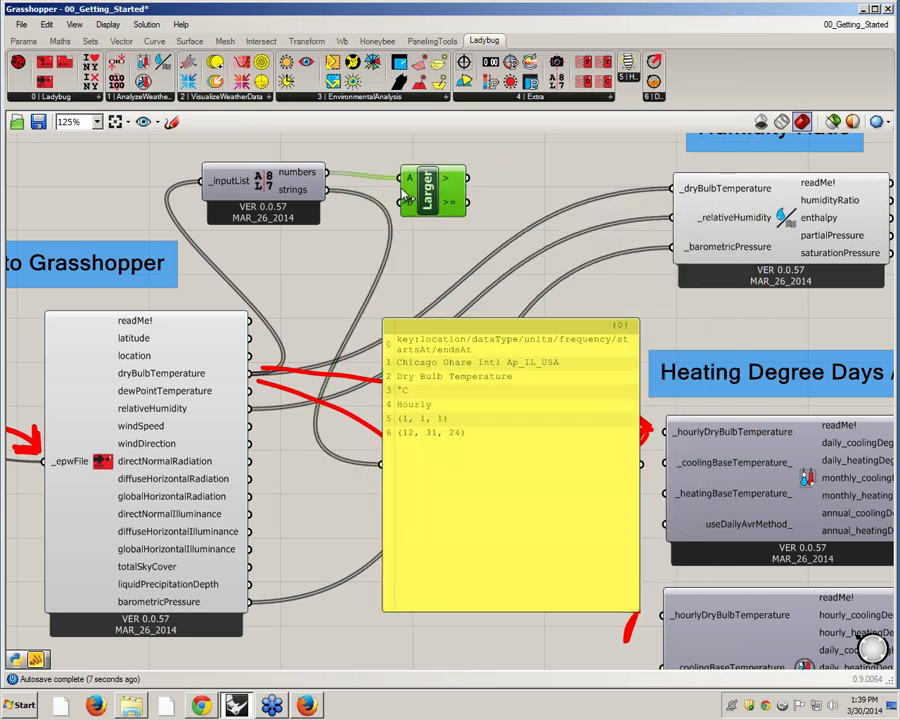
mouse_move(410, 180)
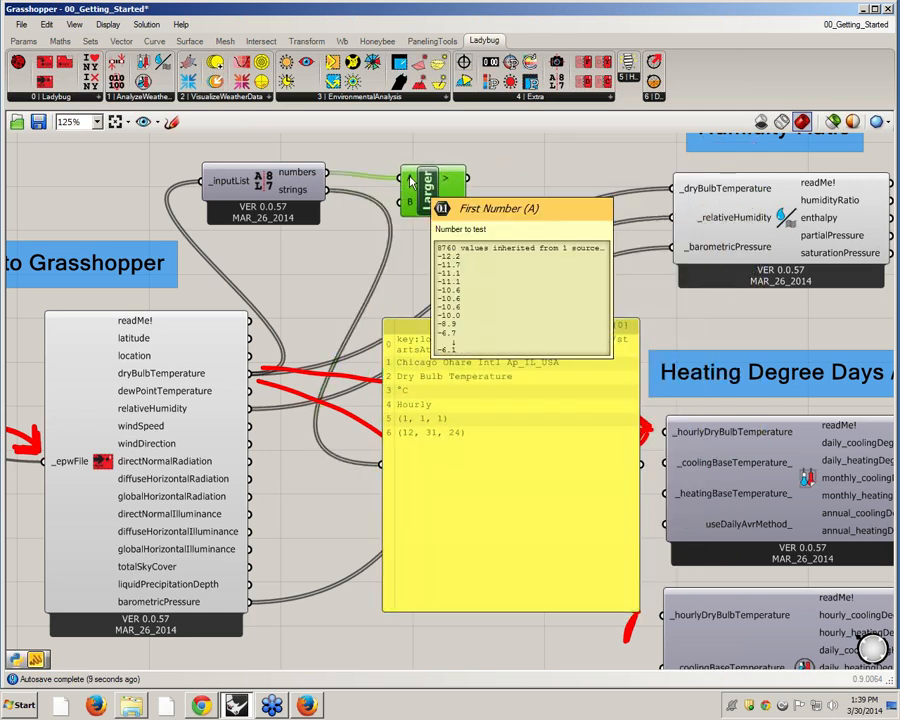
mouse_move(409, 206)
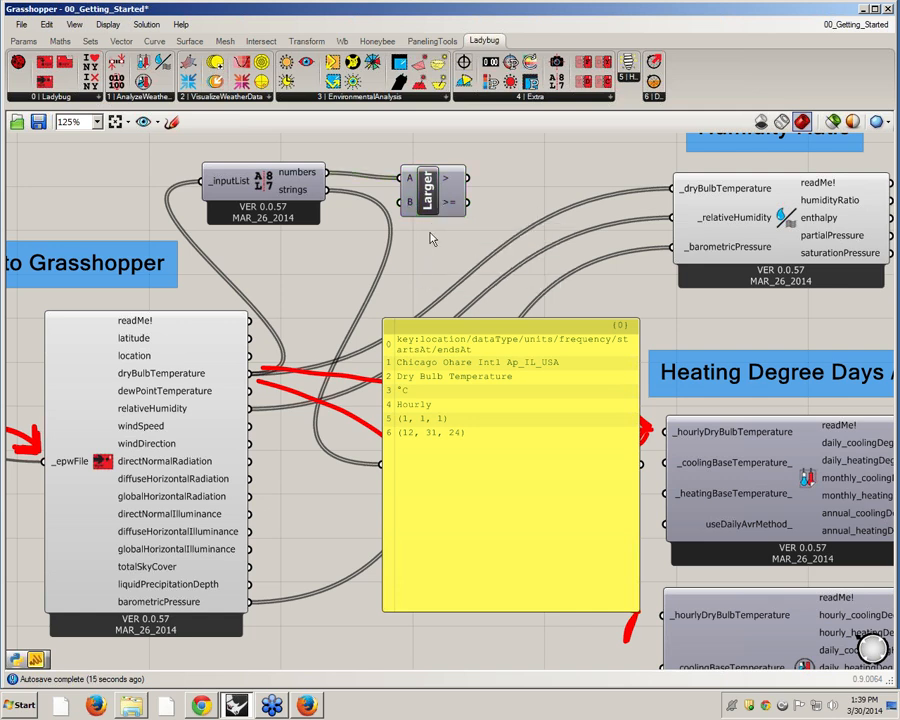
double_click(428, 237)
type(">")
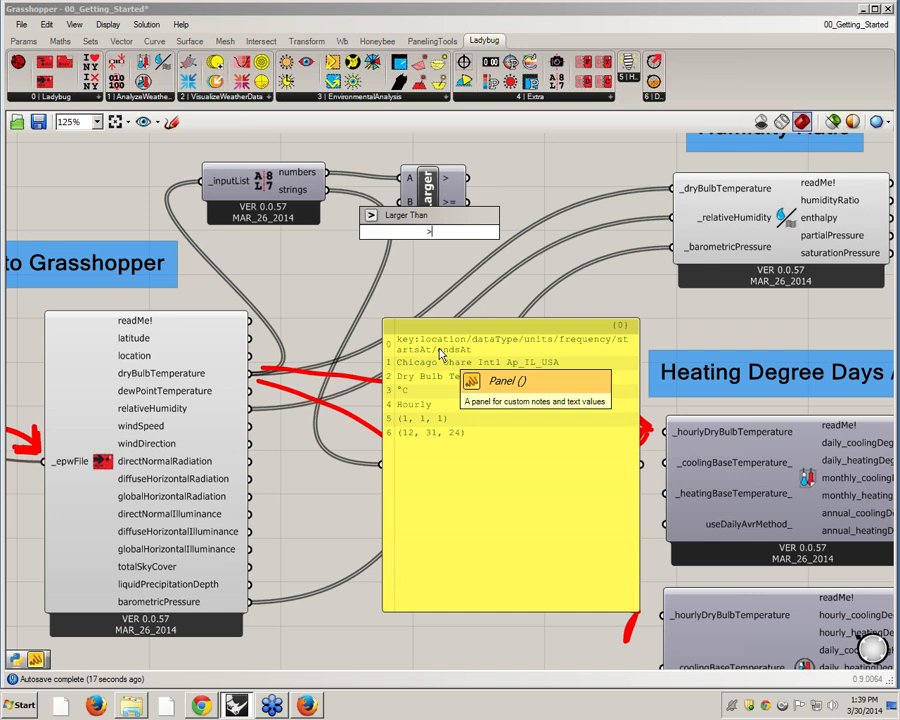
type("24")
key("Return")
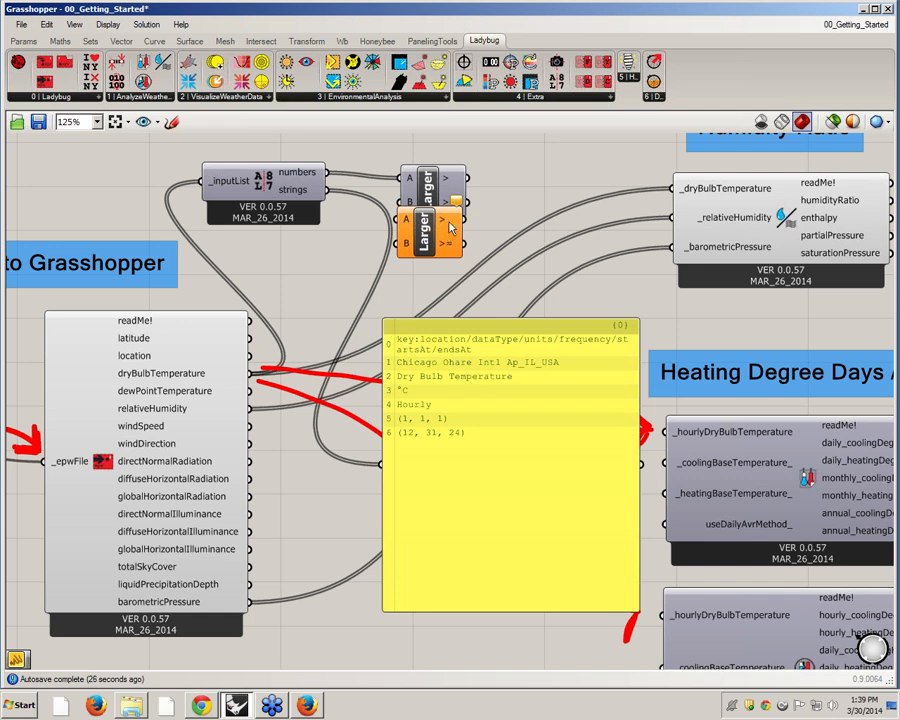
double_click(522, 189)
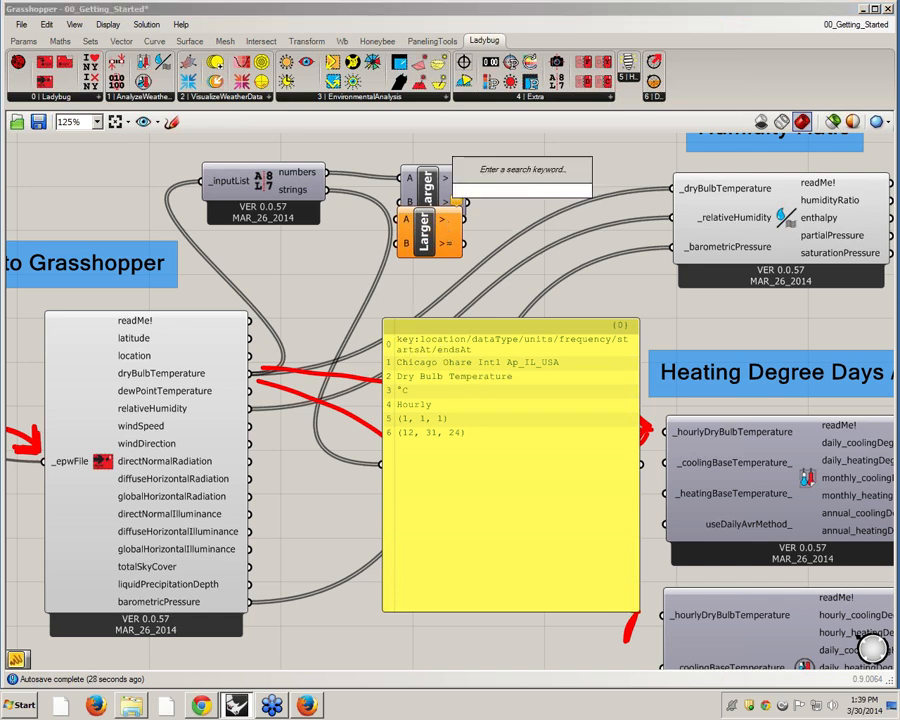
type(">")
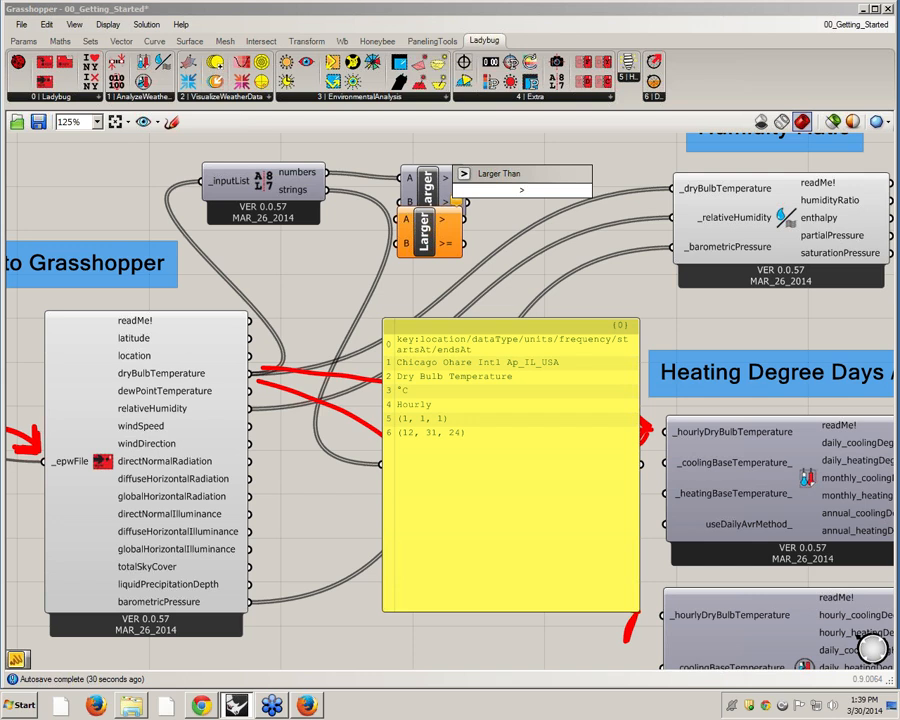
type("24")
key("Return")
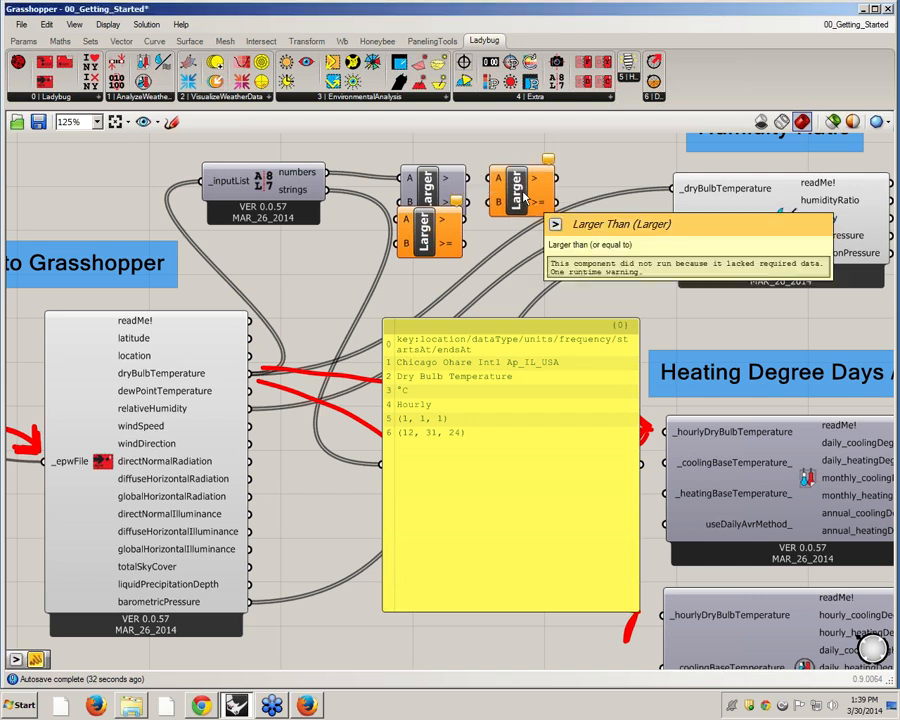
left_click(516, 188)
key("Delete")
left_click(431, 225)
key("Delete")
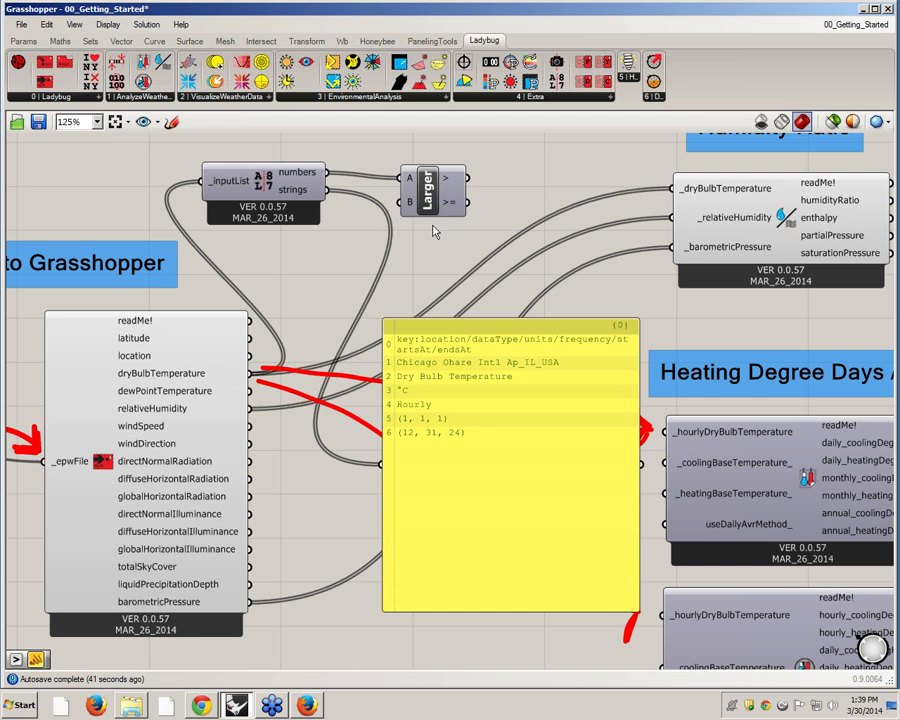
Step: Add a second Larger Than component without a preset comparison value, and place it beside the first one
double_click(549, 176)
type("large")
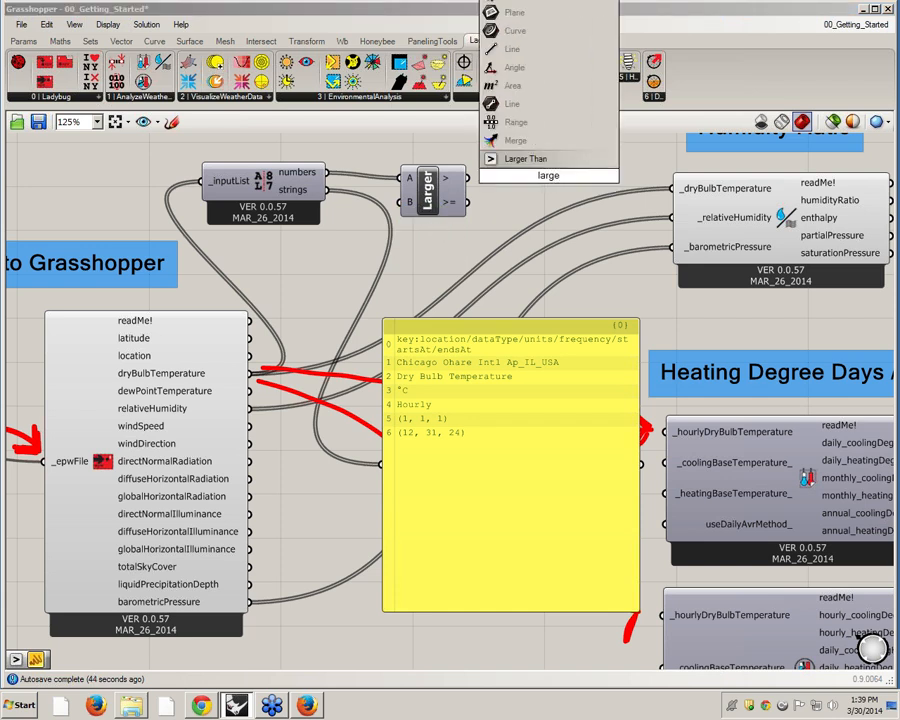
left_click(525, 158)
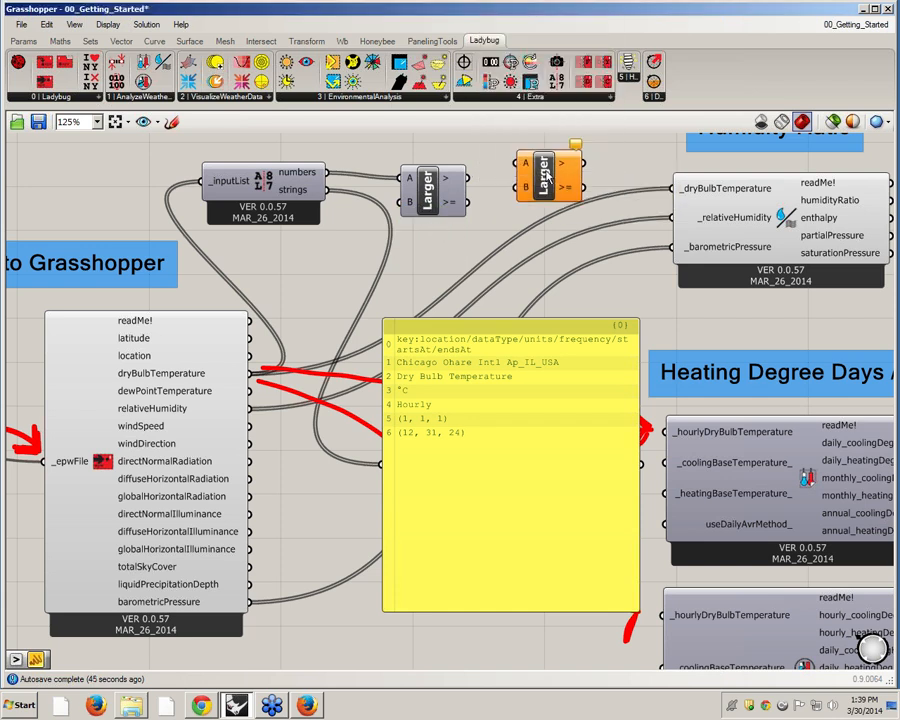
left_click(535, 210)
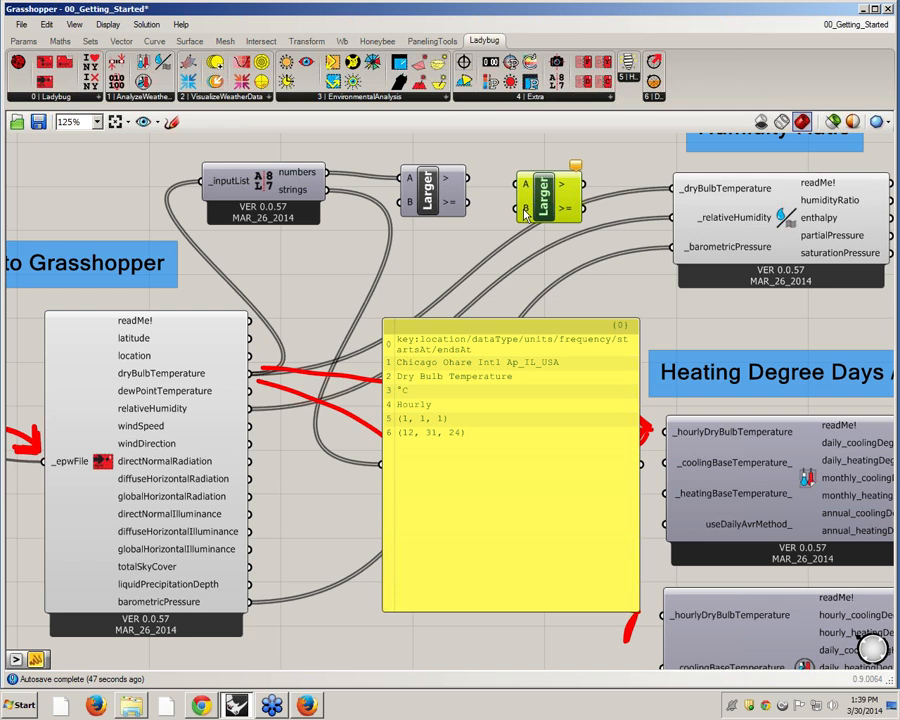
Step: Set the second Larger Than component's B input to 24, check the stored value, and delete that component
right_click(527, 212)
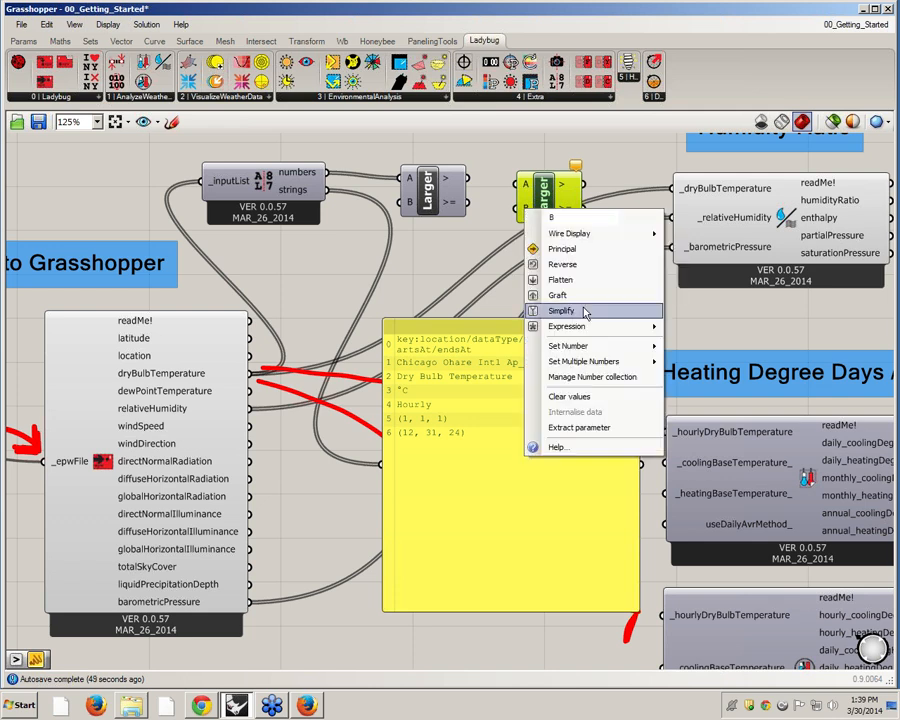
mouse_move(585, 346)
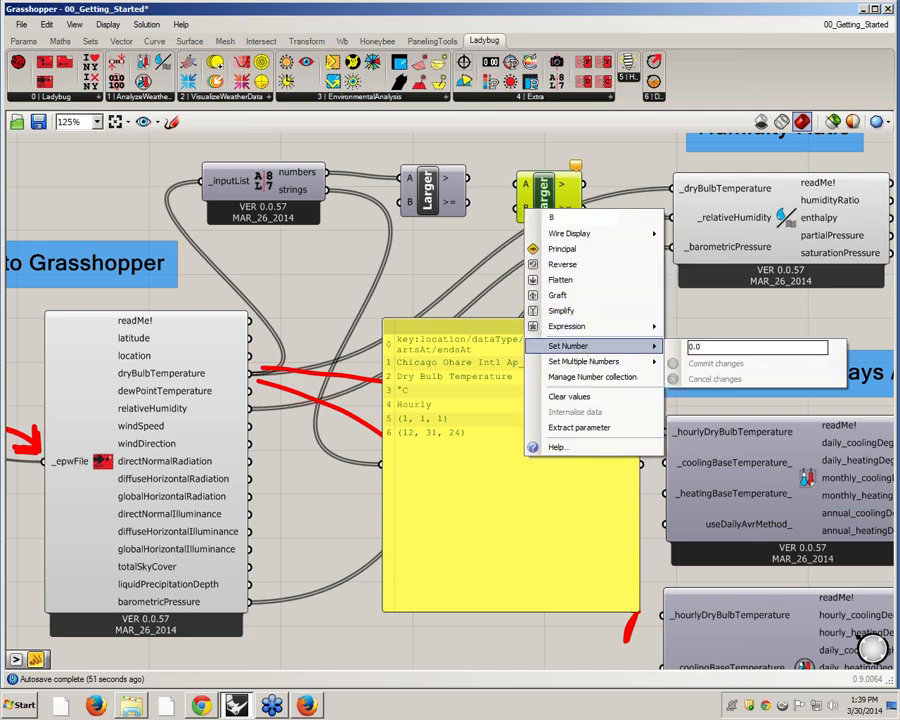
type("24")
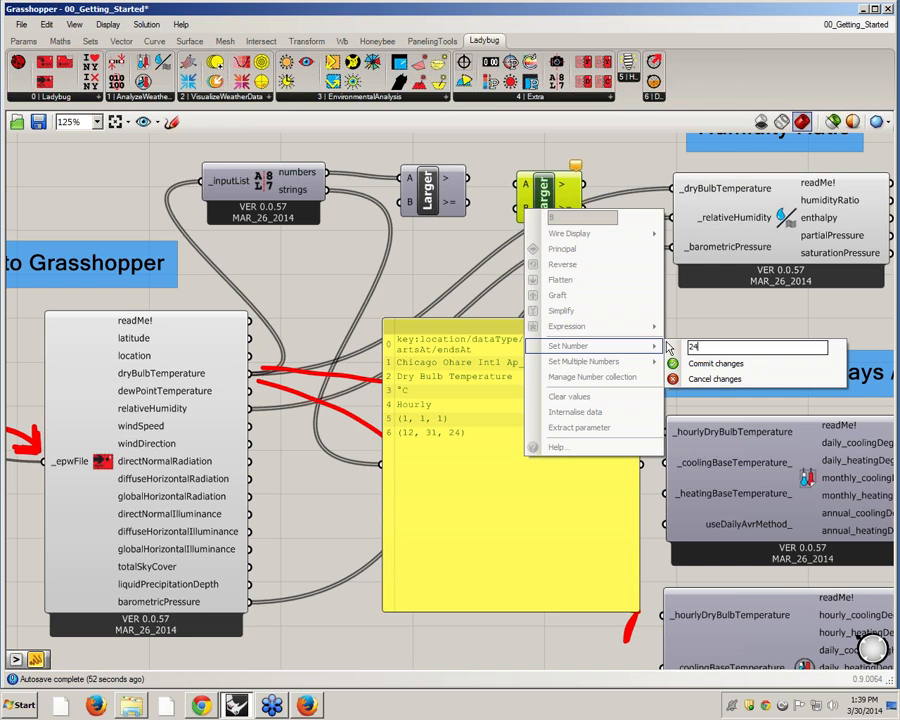
left_click(741, 366)
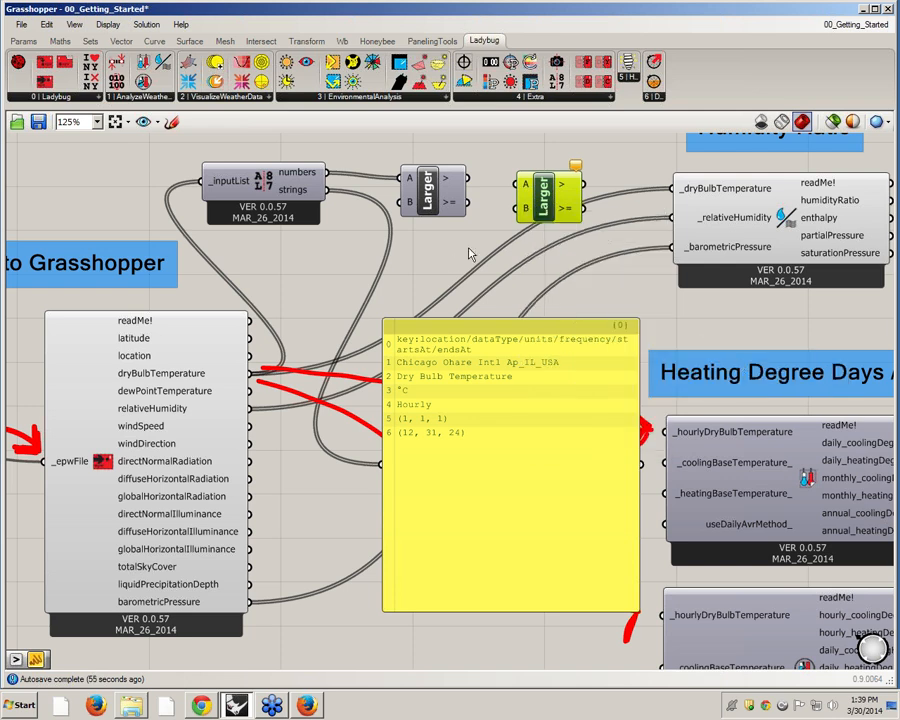
mouse_move(526, 211)
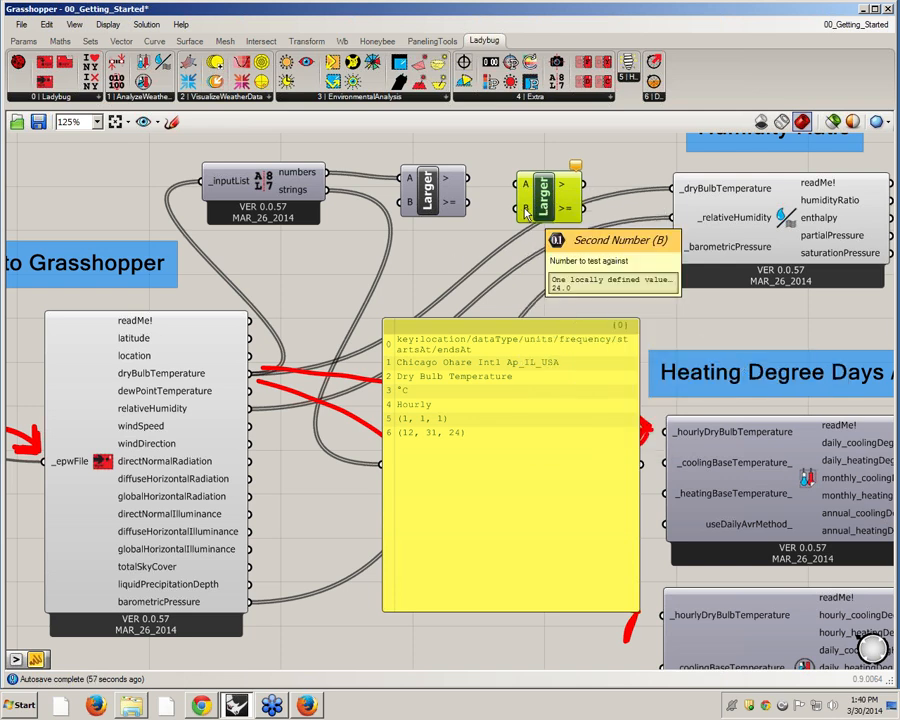
key("Delete")
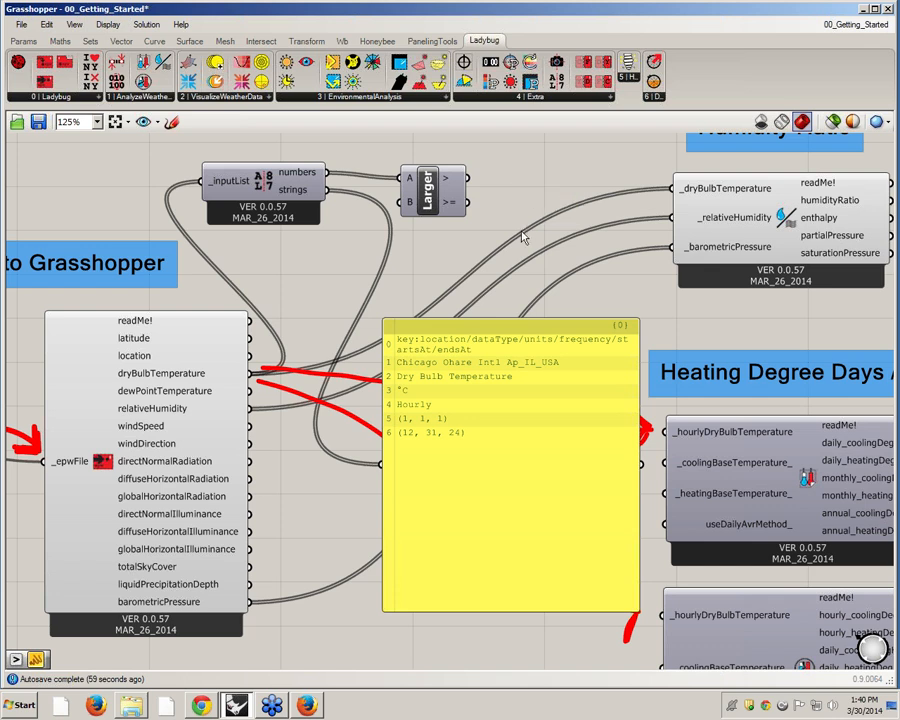
Step: Add an Addition and a Subtraction component to the canvas, and delete both of them
double_click(517, 187)
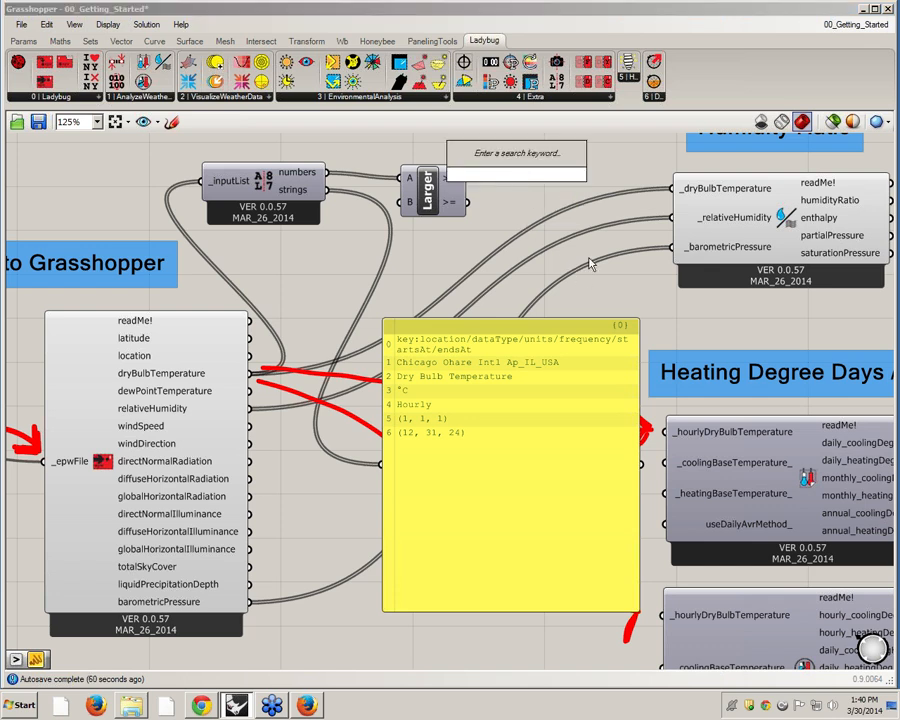
type("+")
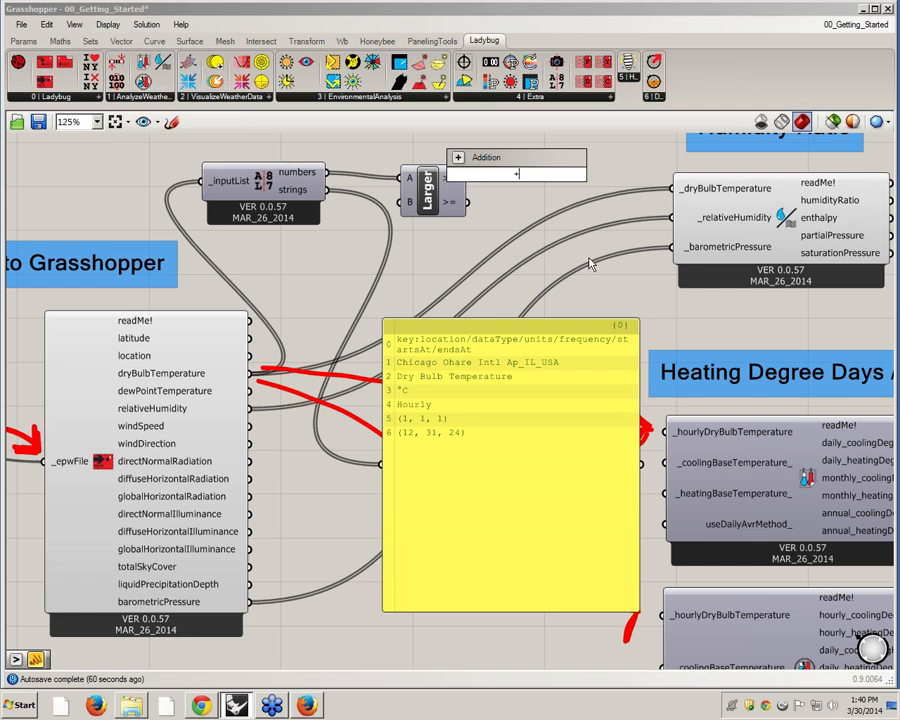
key("Return")
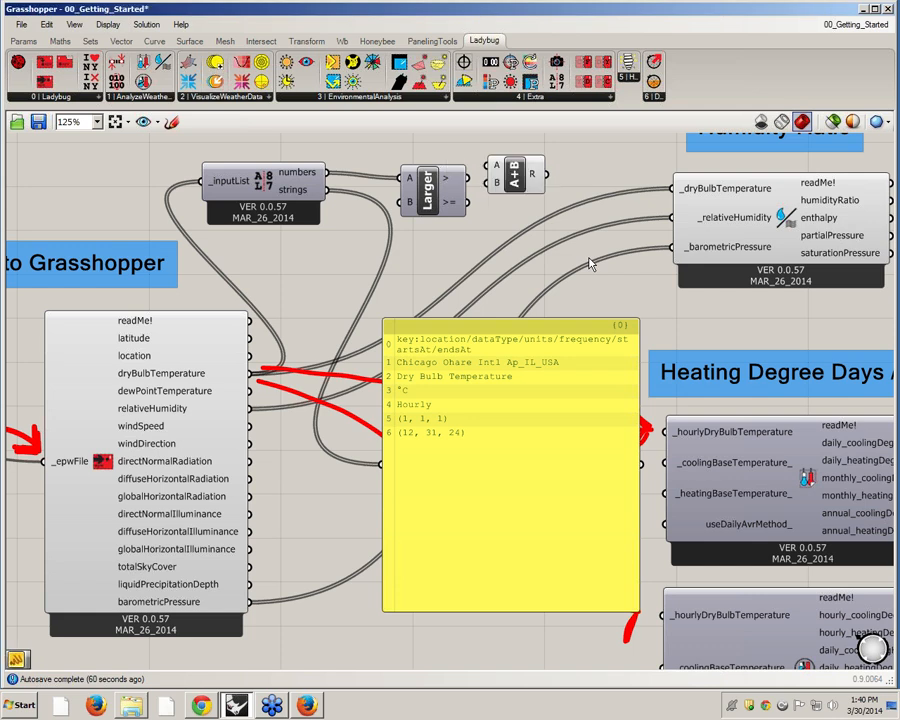
double_click(590, 263)
type("-")
key("Return")
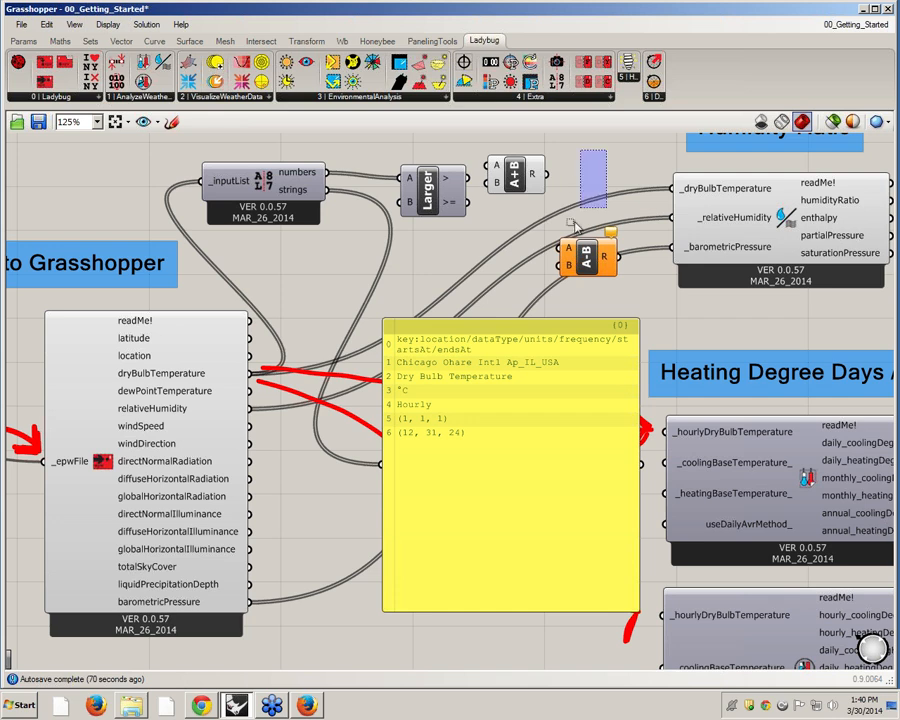
left_click_drag(606, 150, 518, 305)
key("Delete")
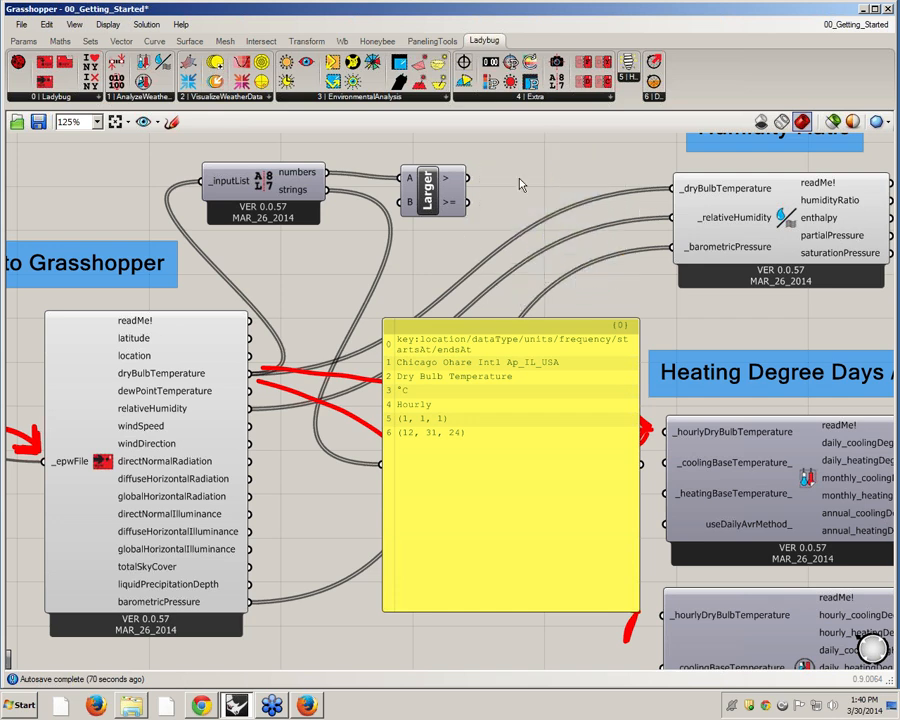
Step: Move the Larger Than component farther from Separate data, and wire a new compact Panel containing 24 to its B input
left_click_drag(450, 202, 516, 198)
double_click(434, 204)
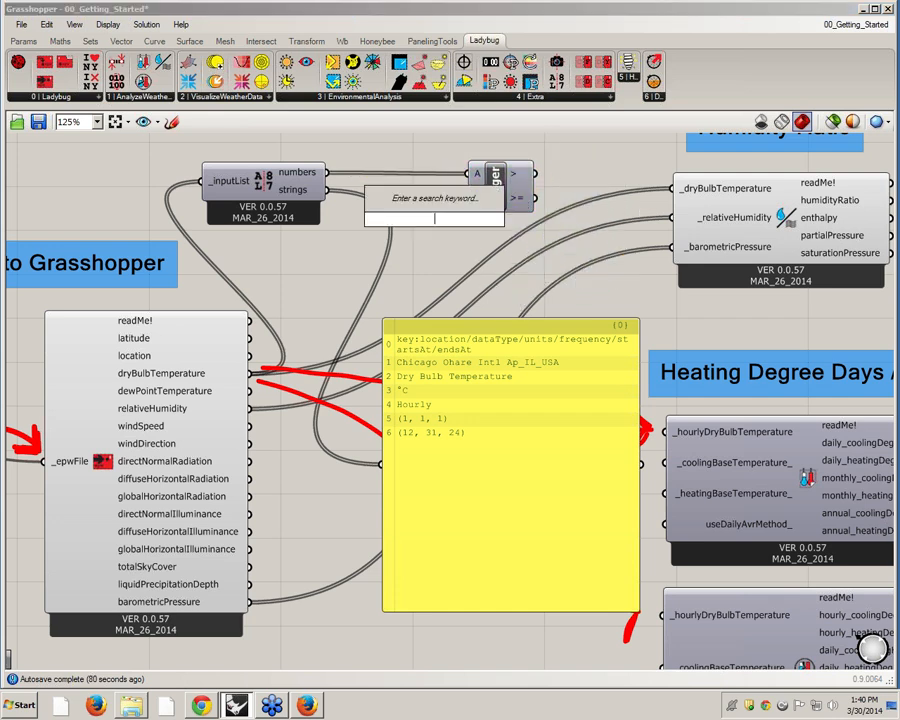
type("panel")
key("Return")
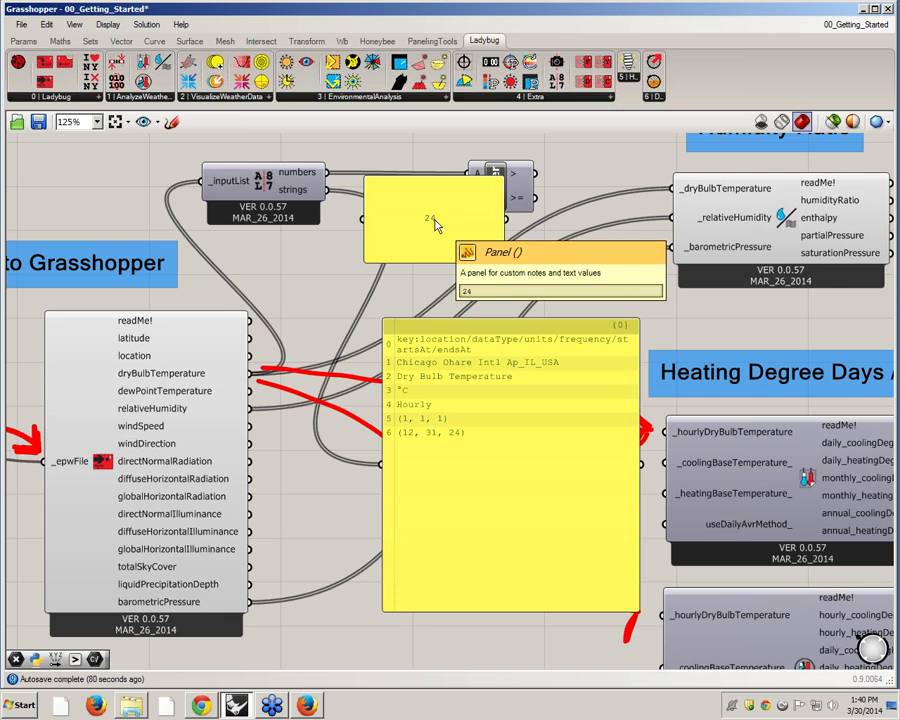
left_click_drag(430, 221, 323, 265)
left_click_drag(406, 256, 469, 197)
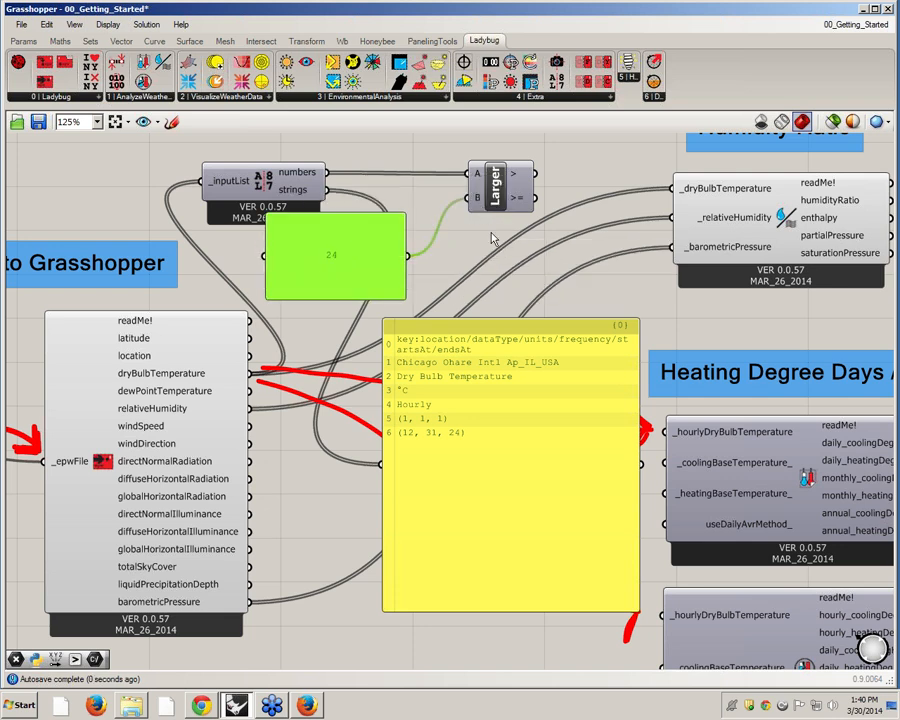
left_click_drag(370, 298, 330, 295)
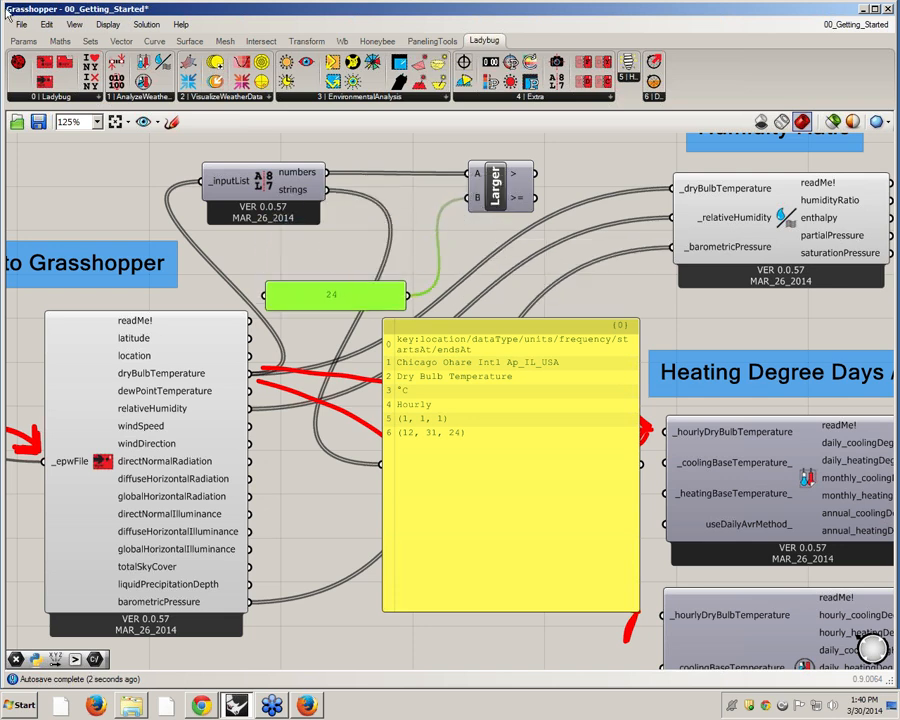
Step: Add another Panel preset with 24, and delete it together with the 24 Panel wired to Larger Than
double_click(464, 236)
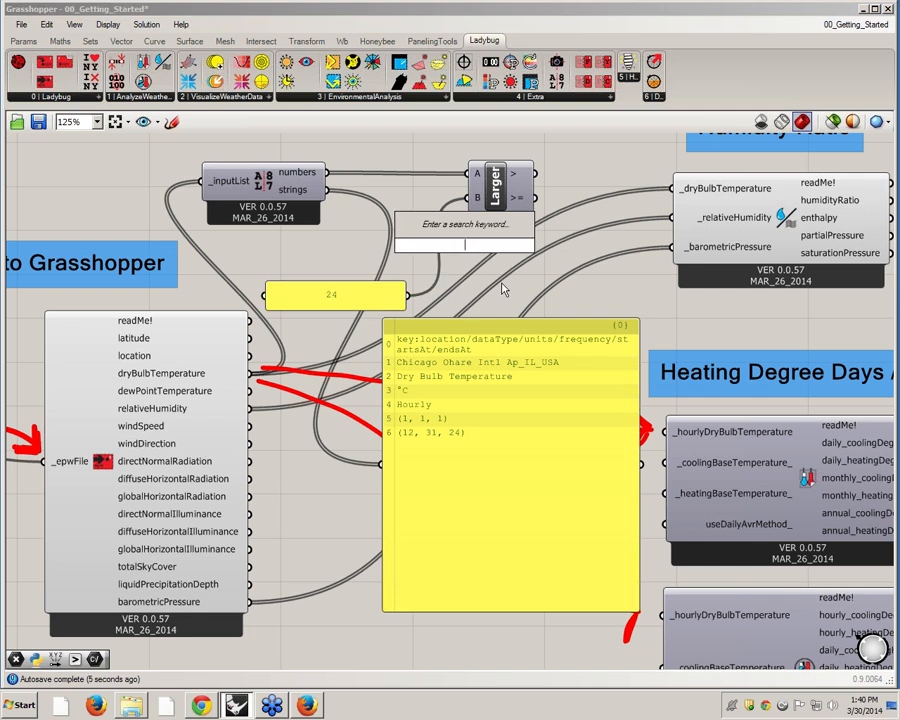
type("\"24")
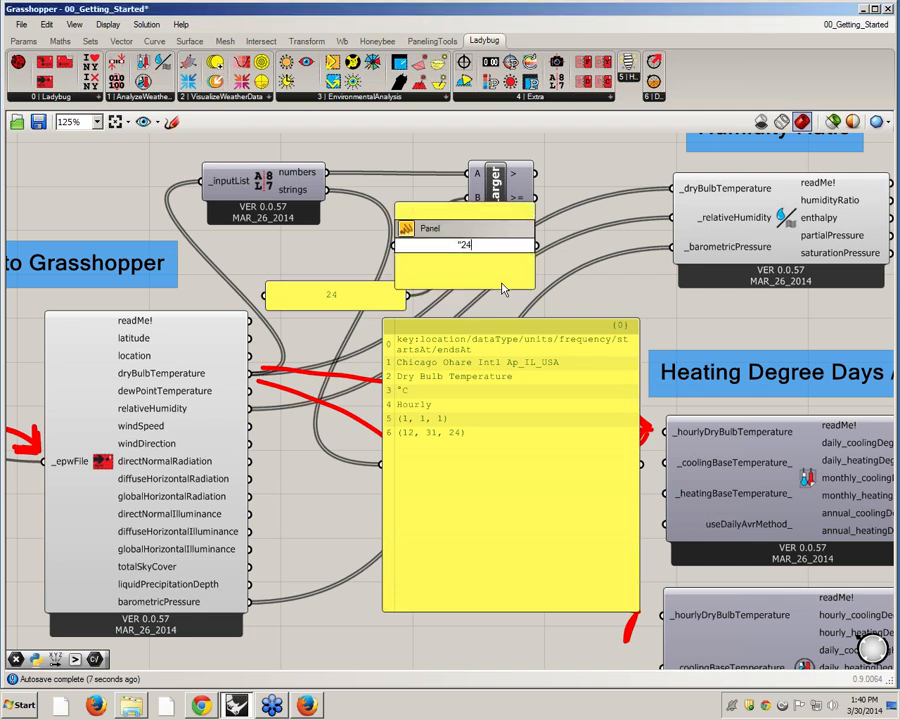
key("Return")
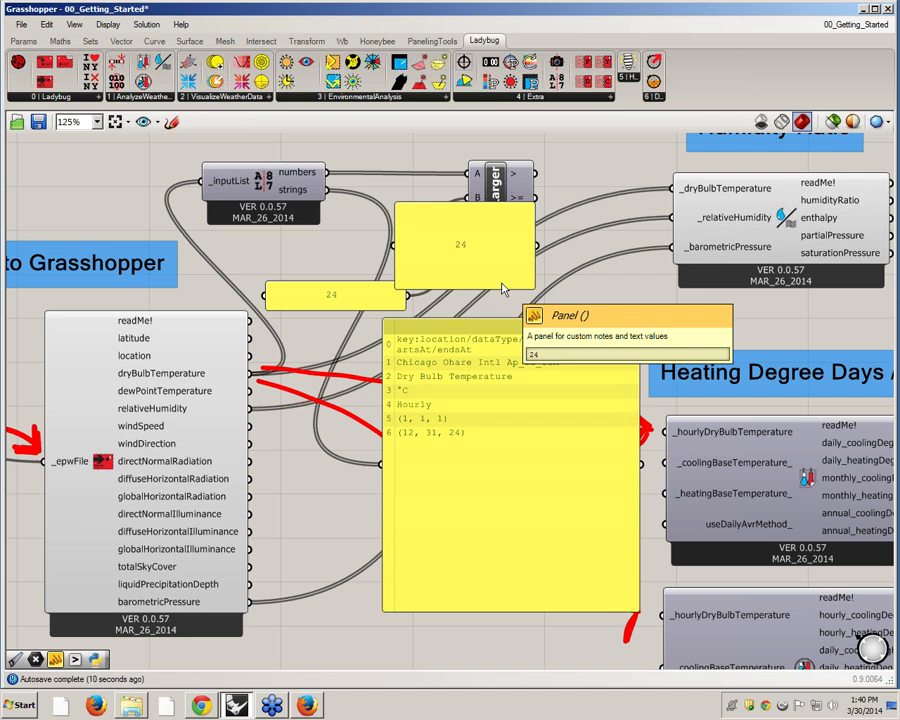
left_click(503, 284)
key("Delete")
left_click(330, 294)
key("Delete")
Step: Move the Larger Than component back beside Separate data, and inspect the Separate data numbers output and the Larger Than > output
left_click(500, 195)
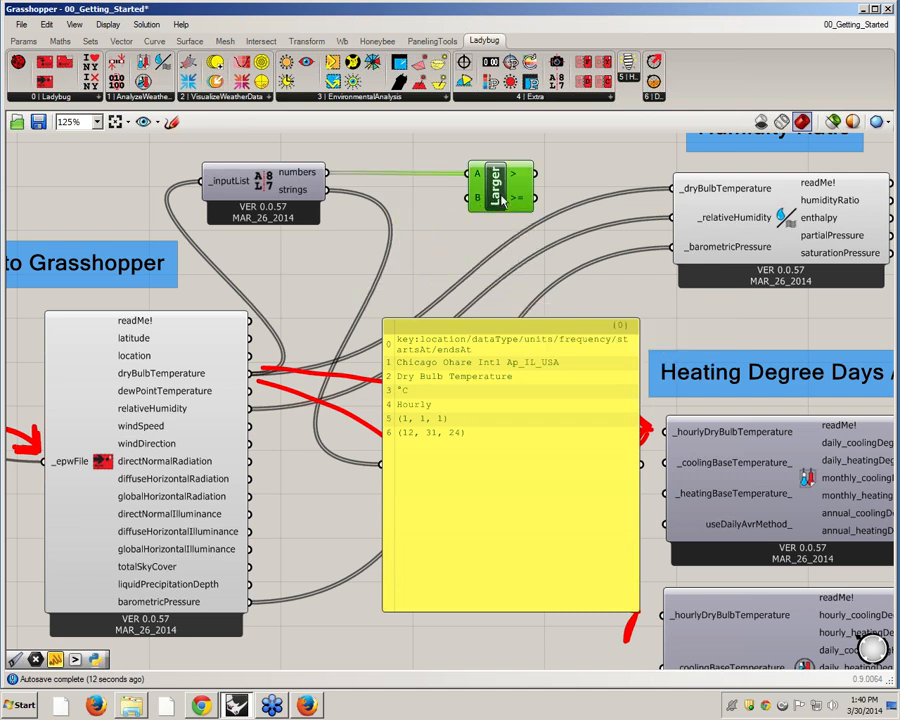
left_click_drag(500, 197, 432, 187)
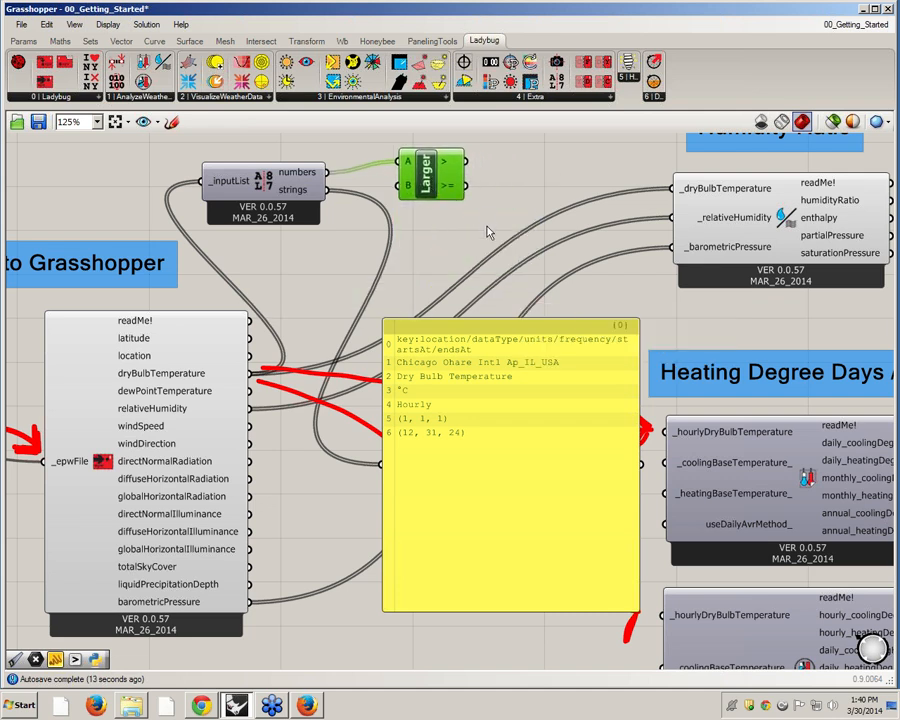
right_click_drag(337, 218, 263, 258)
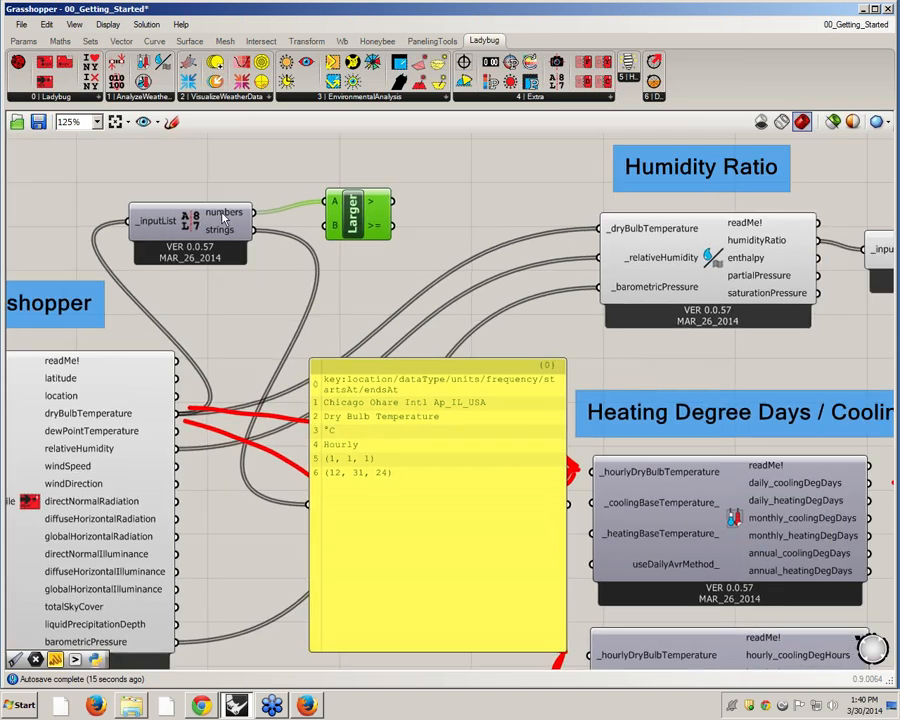
mouse_move(370, 207)
right_click_drag(150, 168, 200, 158)
left_click(250, 202)
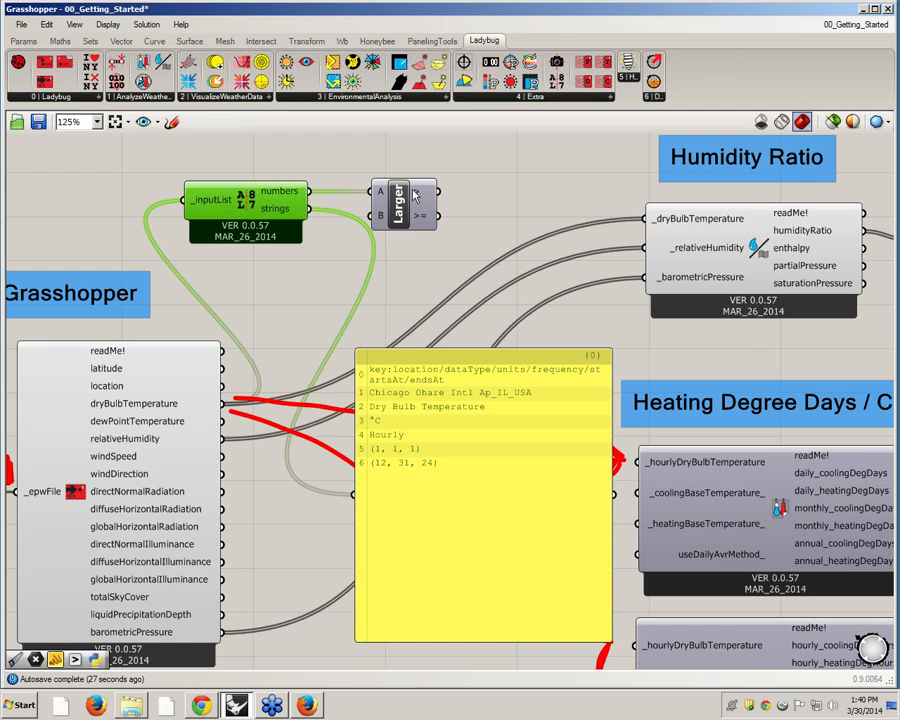
mouse_move(424, 193)
right_click_drag(300, 150, 237, 159)
left_click(326, 201)
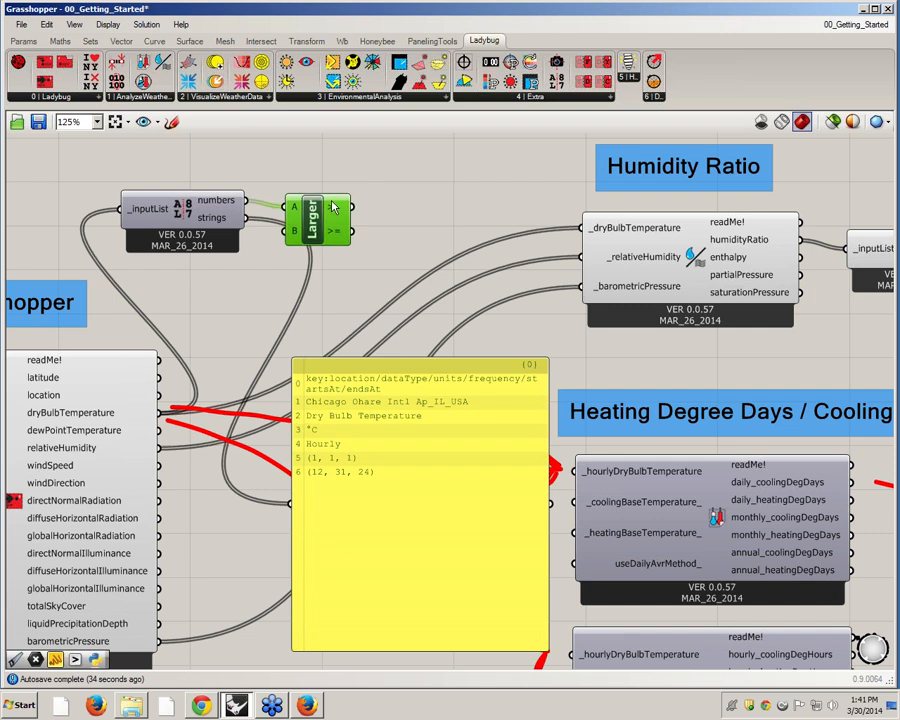
double_click(421, 186)
key("Escape")
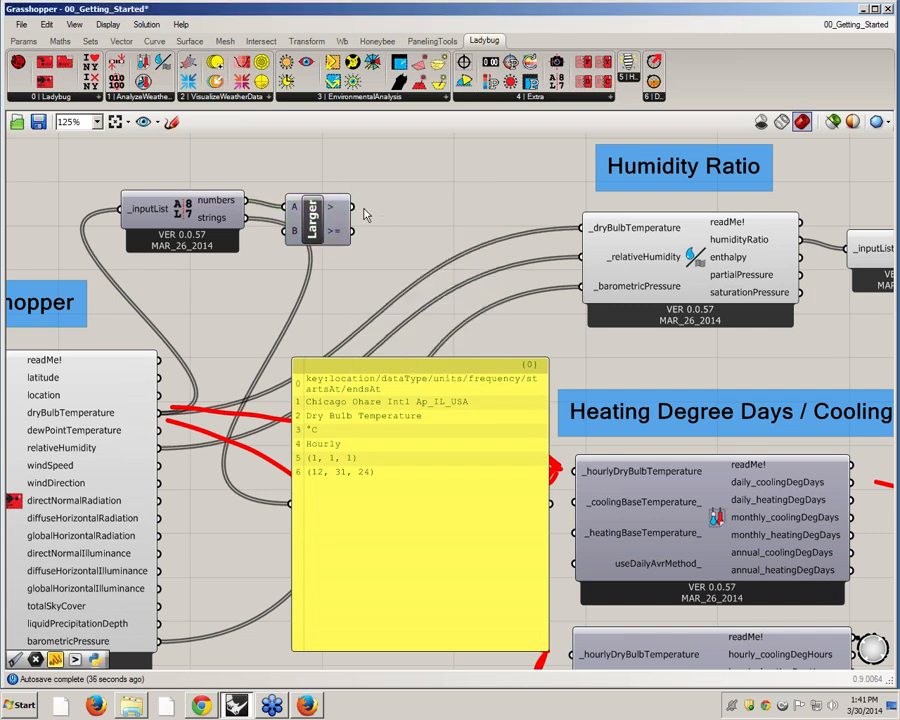
Step: Wire the Larger Than > output to the Panel in place of the strings, move the Panel up, and review its True/False list
left_click_drag(351, 206, 292, 503)
left_click_drag(400, 481, 526, 175)
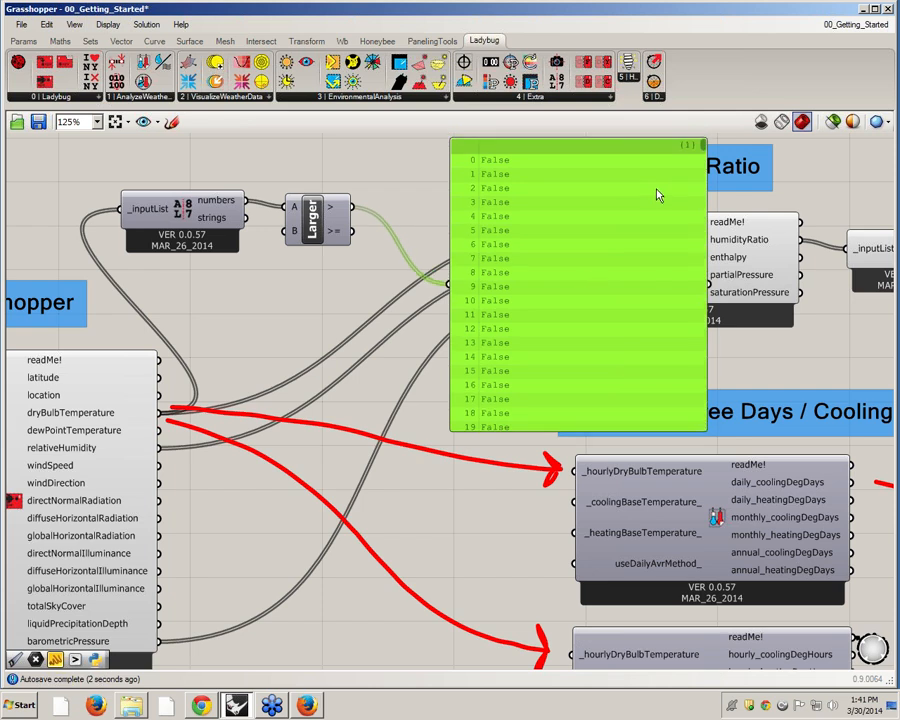
left_click_drag(703, 138, 703, 305)
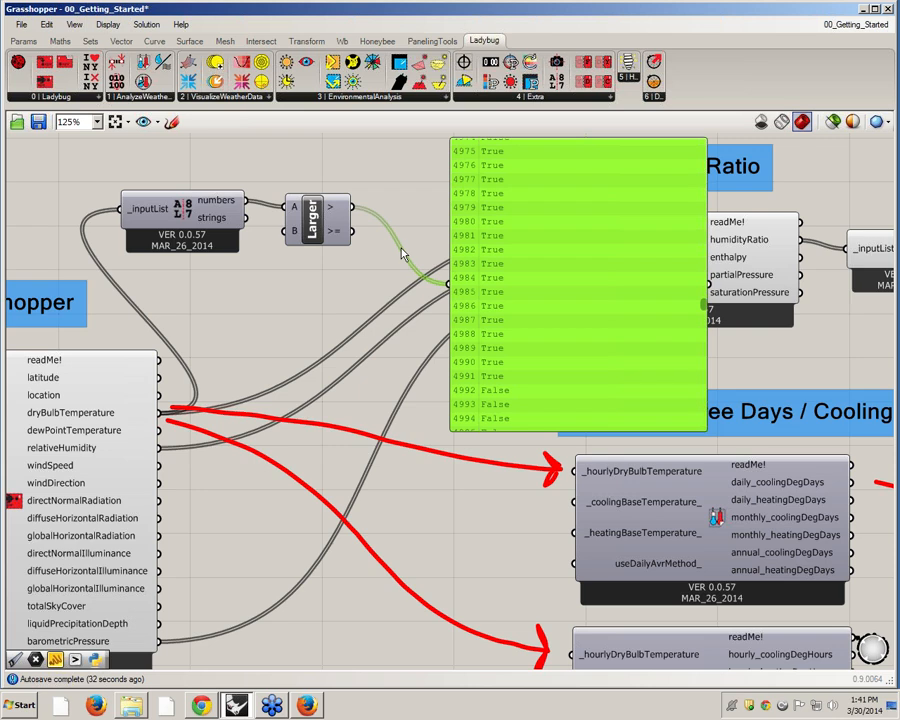
Step: Move the True/False Panel lower, shift Larger Than slightly down, and add a Dispatch component above the Panel
scroll(410, 255, "up", 1)
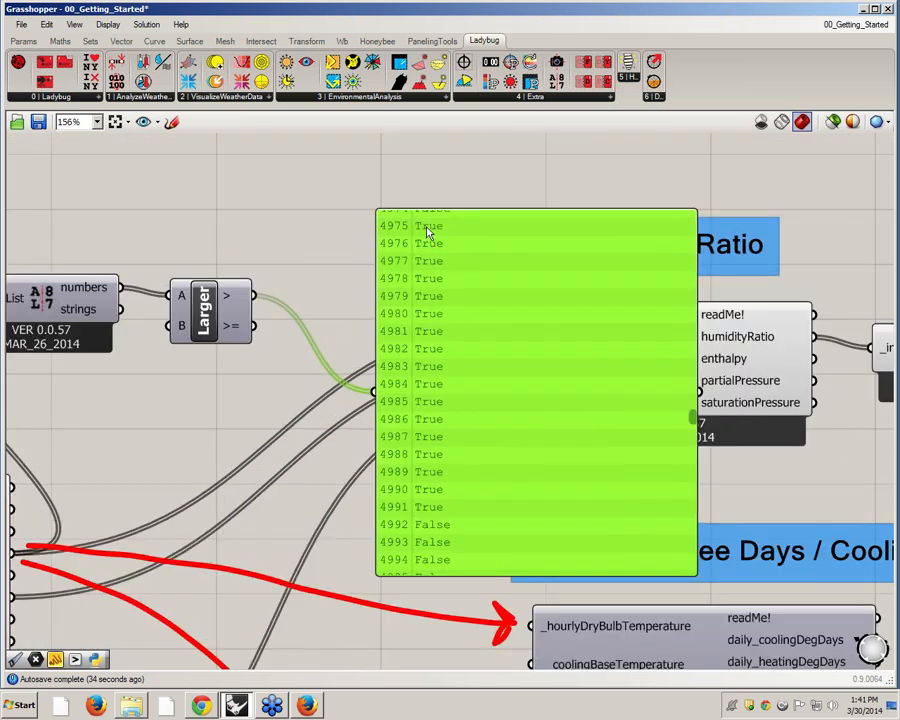
left_click_drag(465, 351, 499, 441)
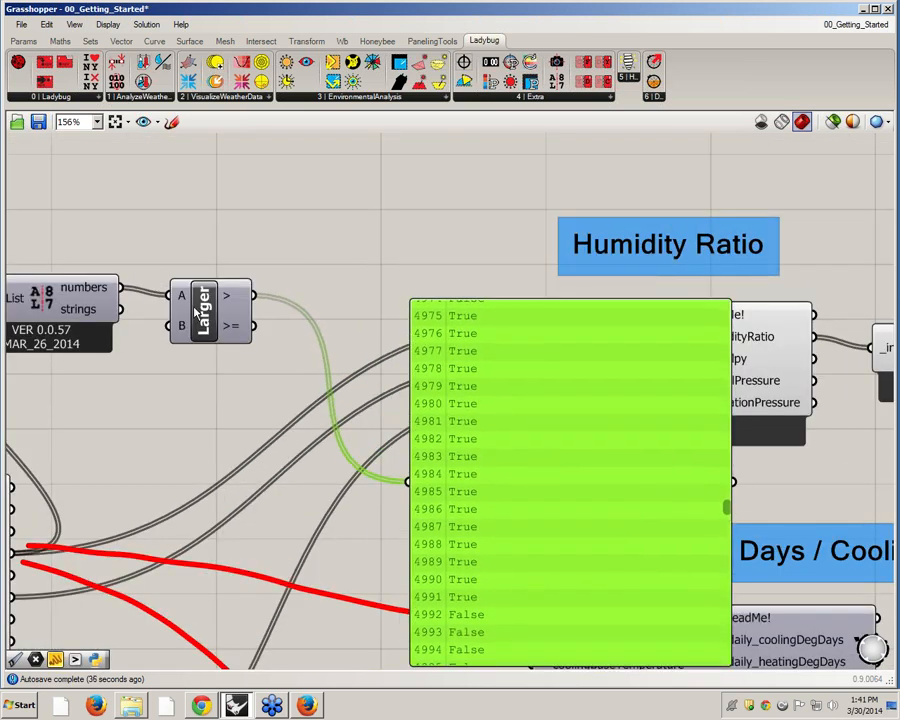
left_click_drag(197, 312, 232, 311)
double_click(366, 242)
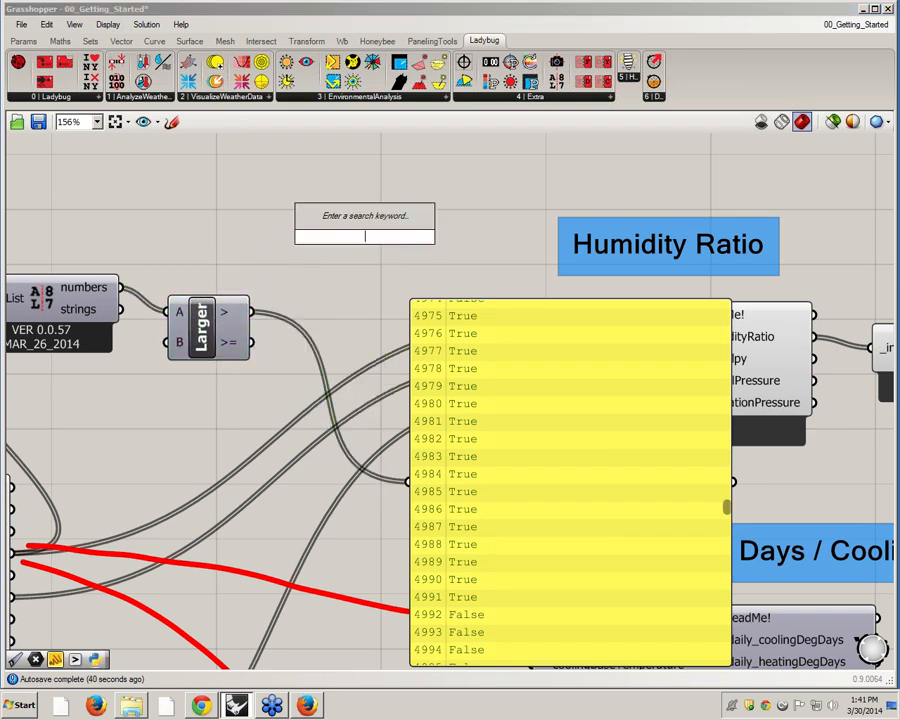
type("dis")
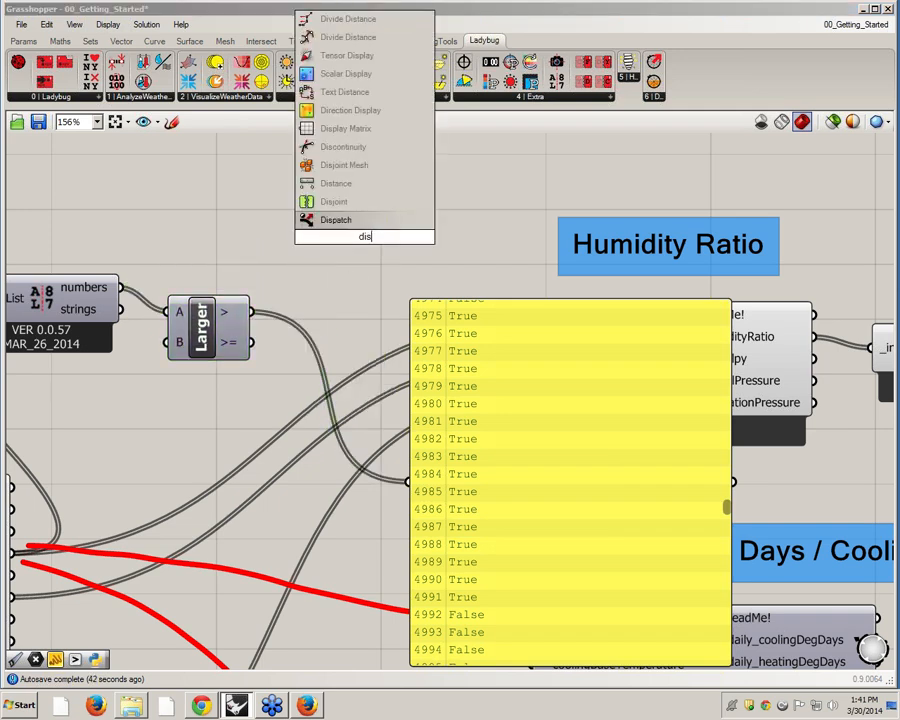
left_click(345, 221)
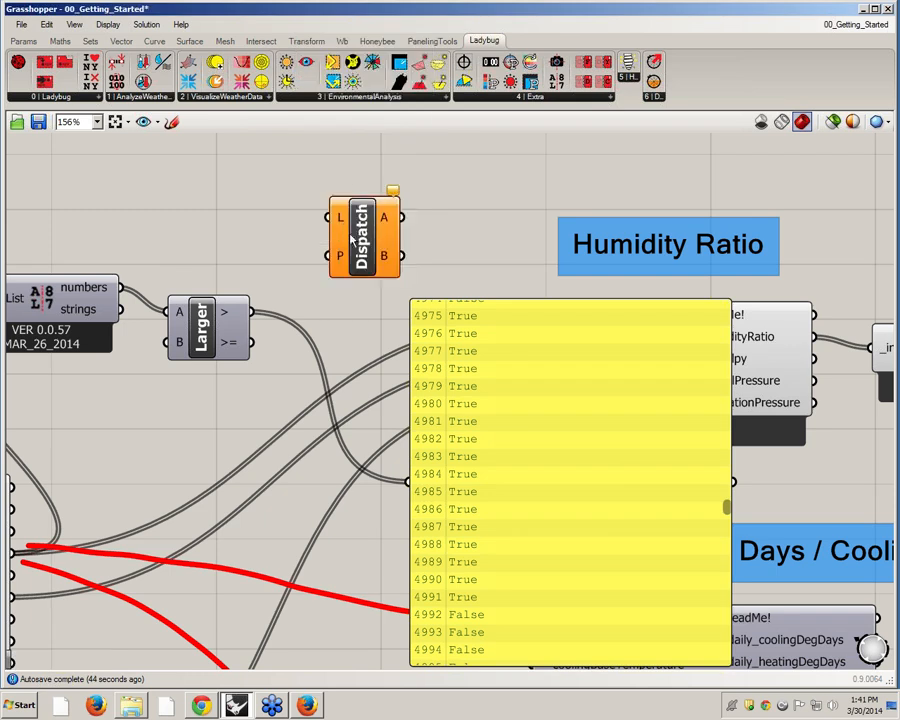
left_click_drag(355, 237, 371, 217)
Step: Inspect the Dispatch component's A and B outputs, and wire the Separate data numbers output to its L input
mouse_move(95, 288)
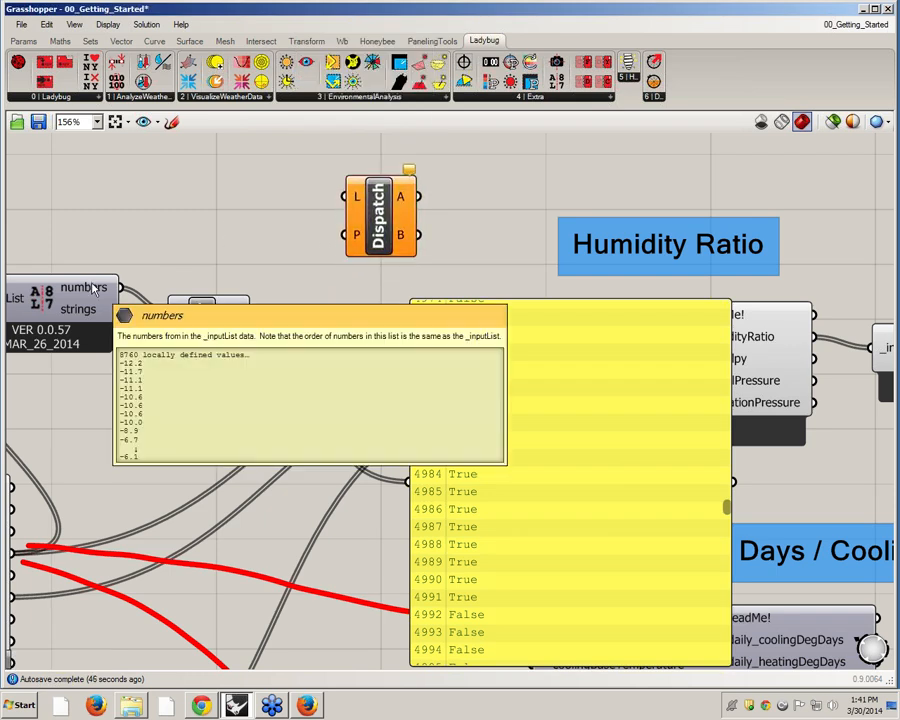
mouse_move(238, 315)
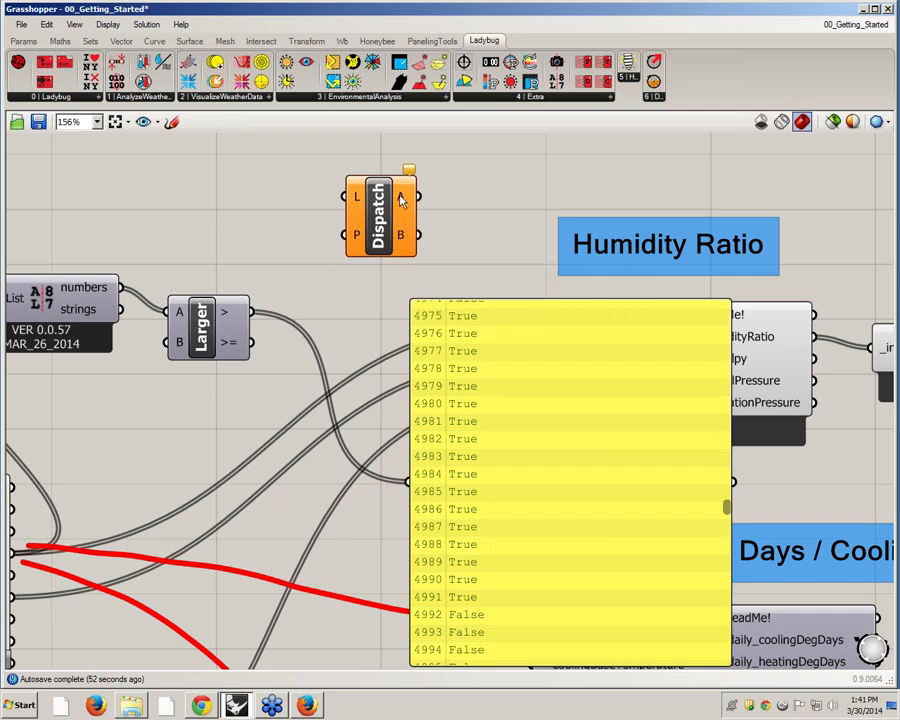
mouse_move(403, 200)
mouse_move(412, 250)
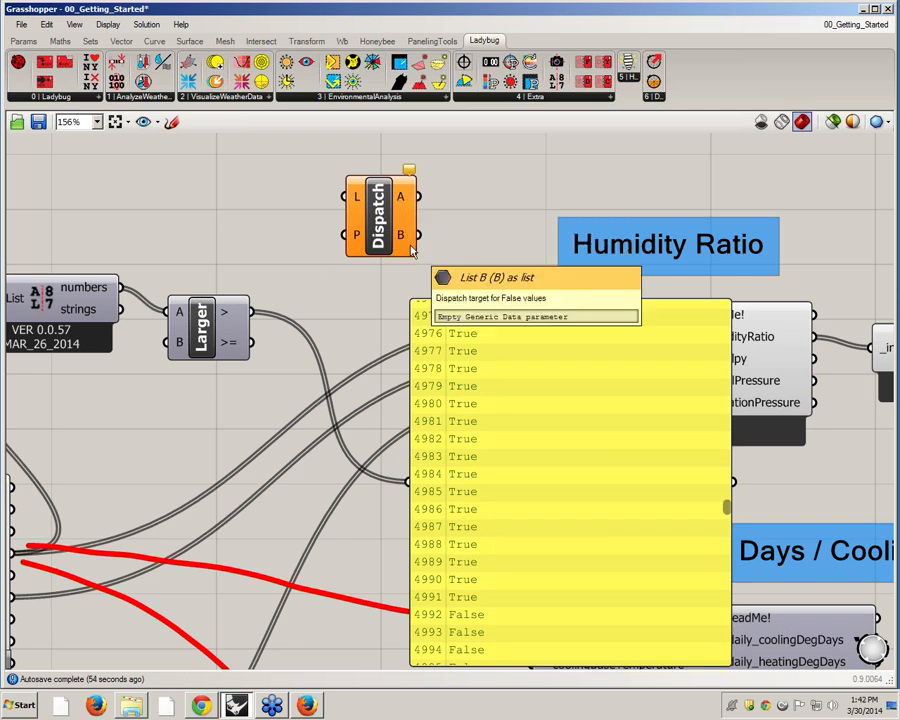
left_click_drag(119, 287, 352, 196)
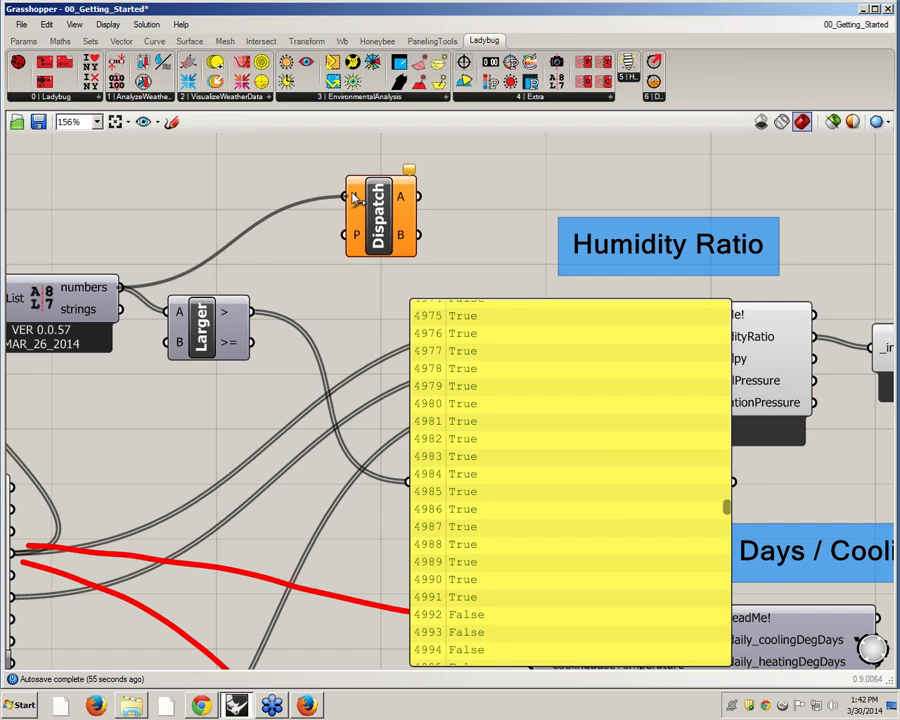
Step: Wire the Larger Than > output to the Dispatch component's P input, and inspect the Dispatch A output
left_click_drag(252, 311, 350, 244)
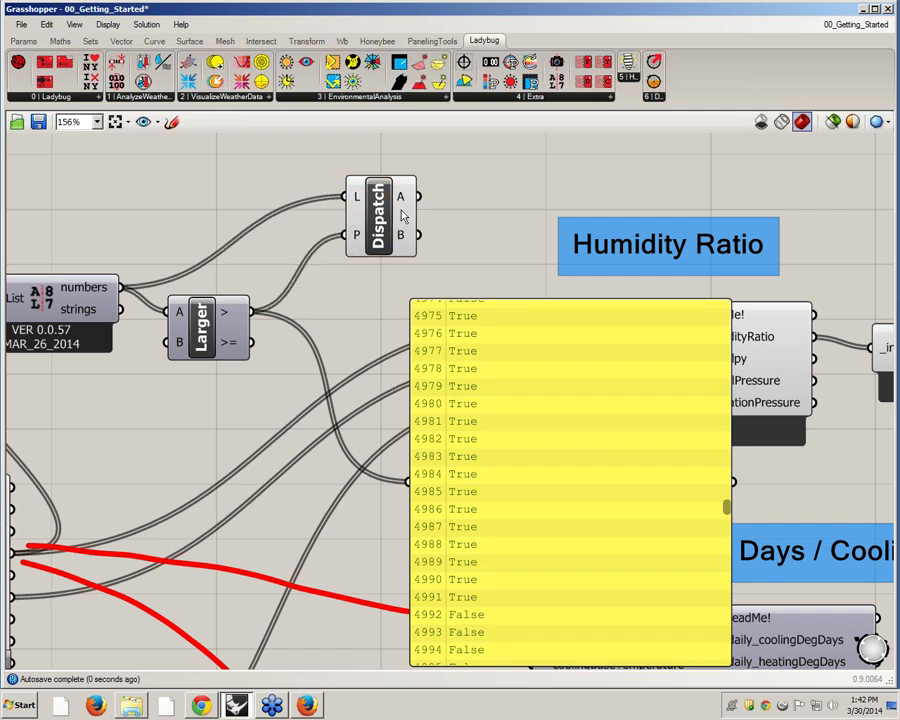
mouse_move(401, 204)
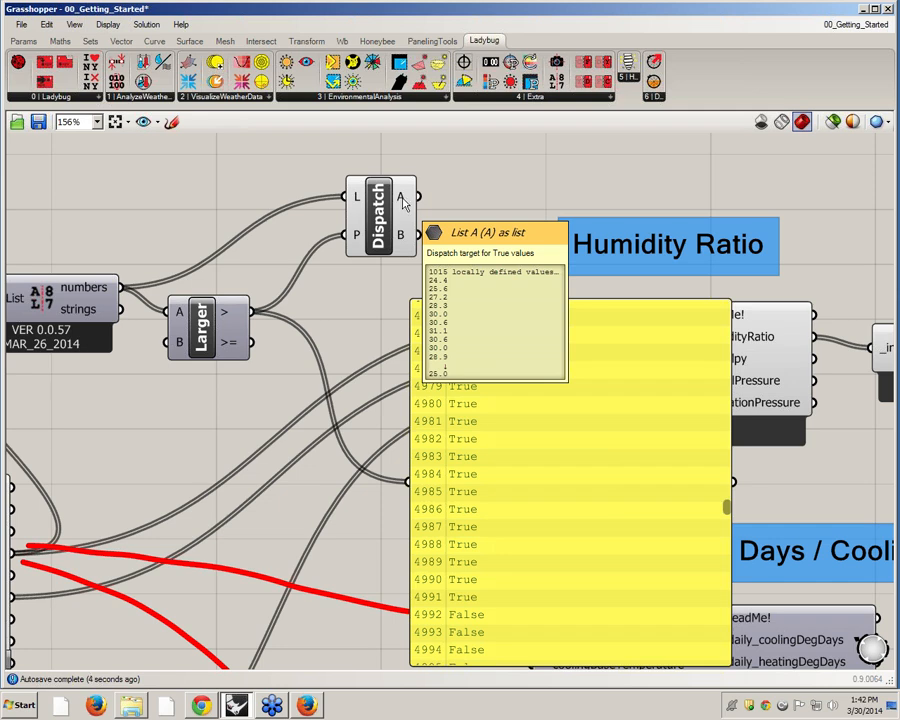
Step: Tidy the layout by shifting Larger Than slightly right, lowering Dispatch beside it, and raising Separate data level with the Dispatch L input
right_click_drag(193, 370, 264, 357)
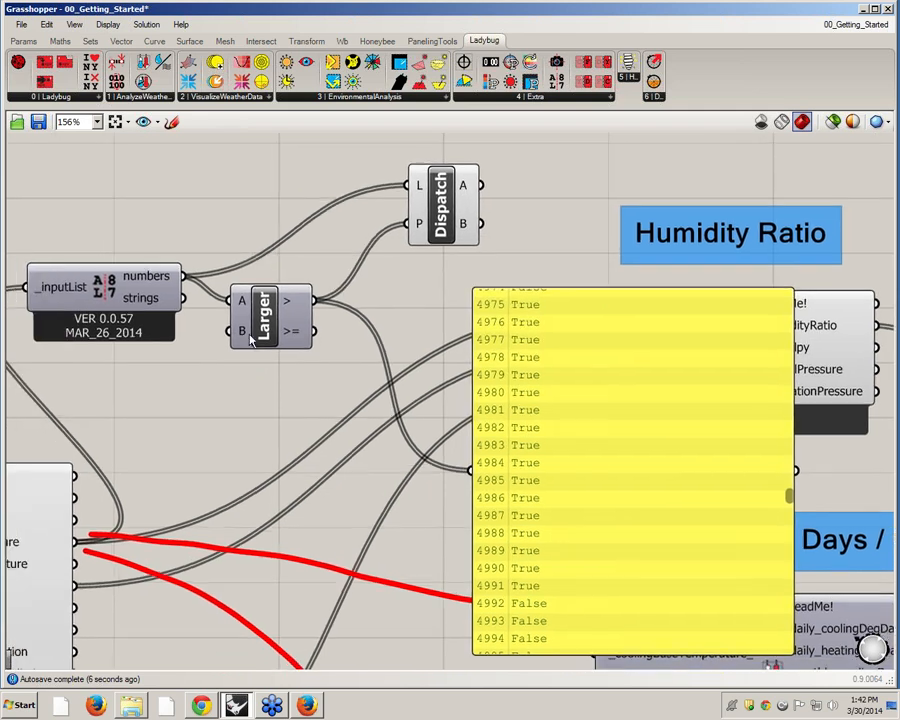
left_click(277, 315)
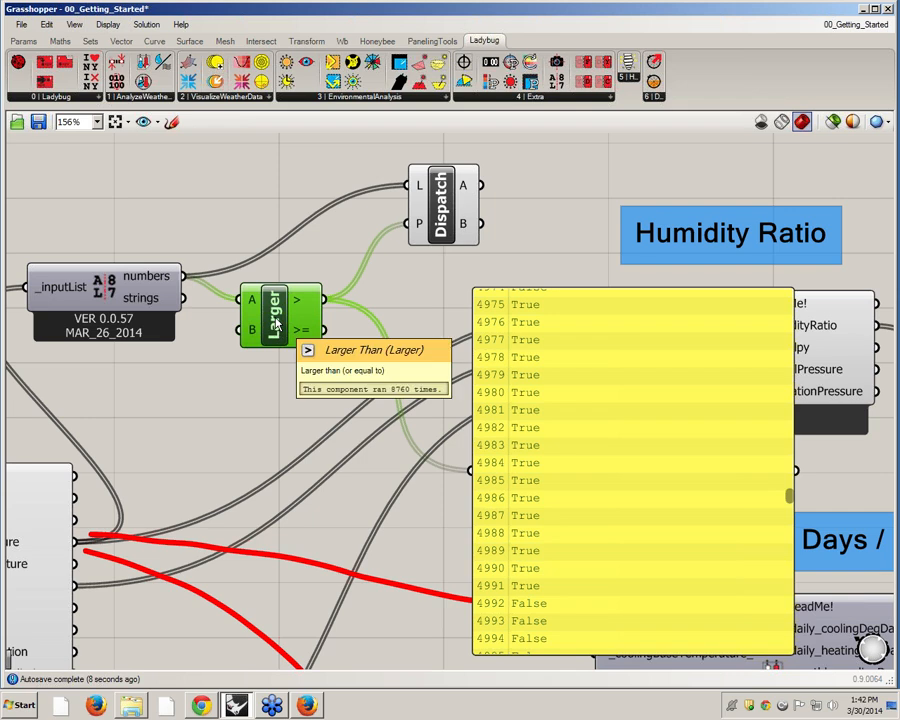
left_click_drag(277, 318, 285, 318)
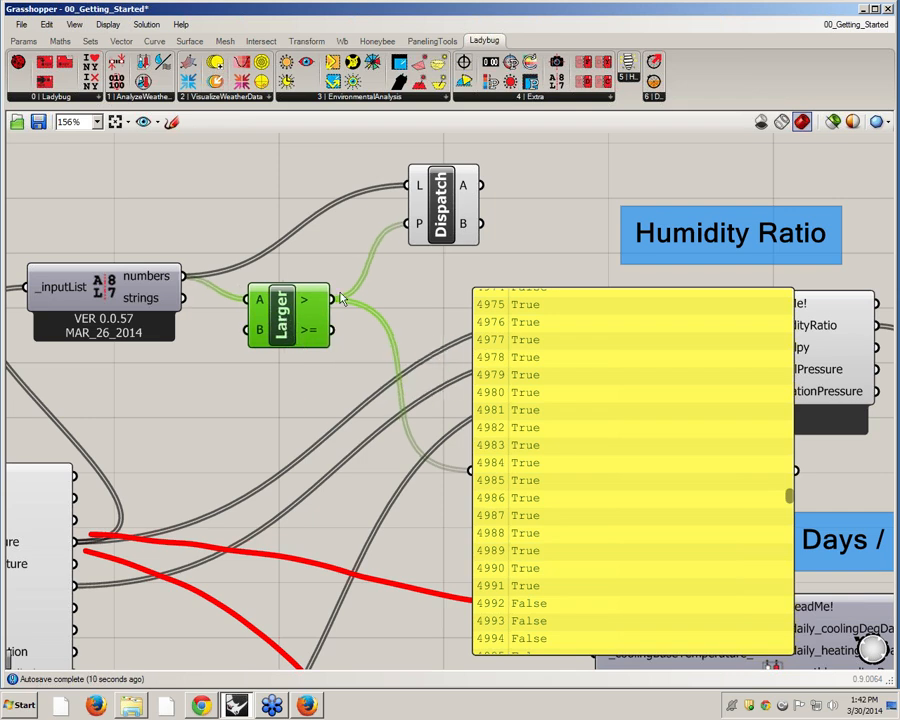
left_click_drag(444, 186, 430, 240)
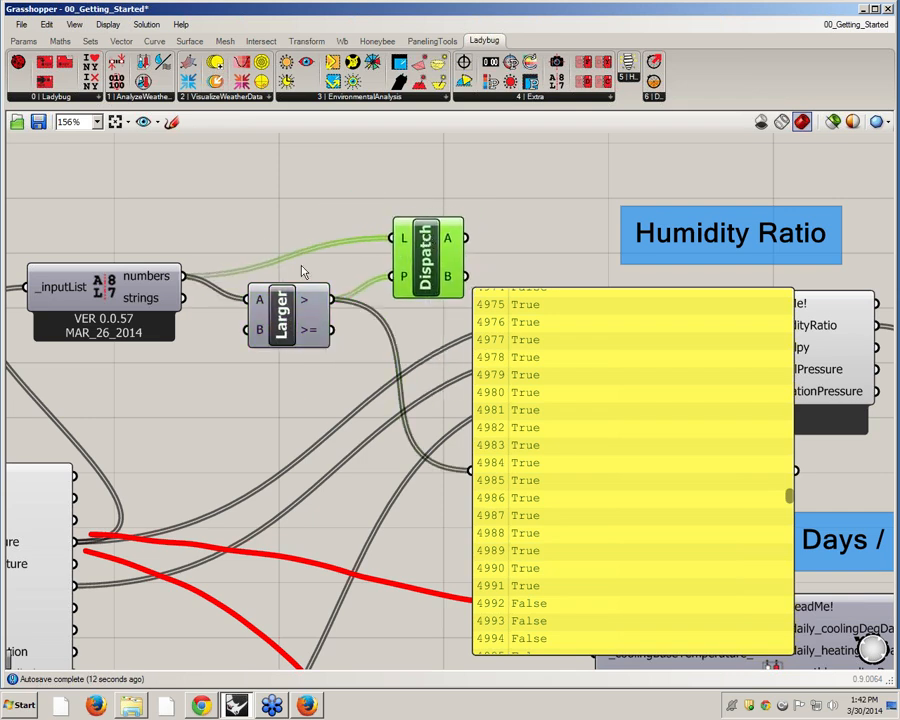
left_click(140, 298)
left_click_drag(140, 298, 166, 259)
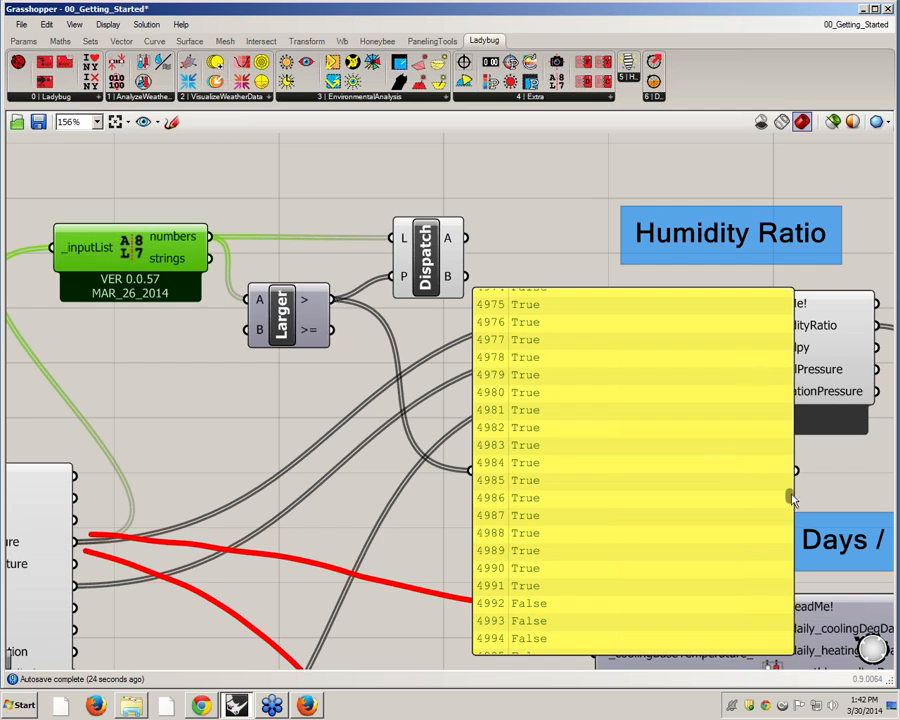
Step: Move the True/False Panel lower, and add a List Length component fed by the Dispatch A output
left_click_drag(790, 496, 372, 347)
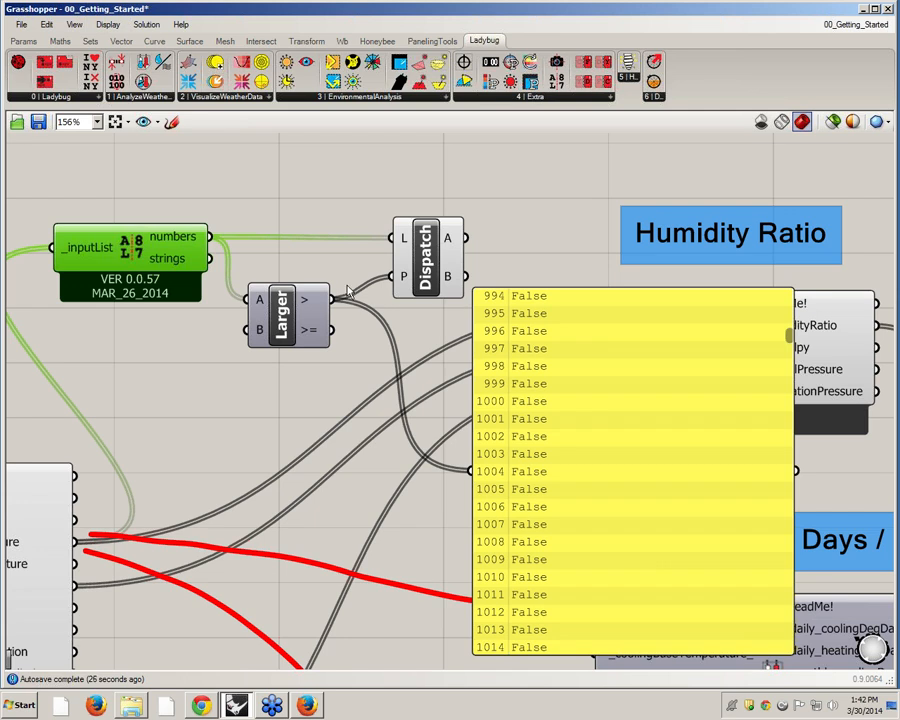
left_click_drag(534, 402, 514, 458)
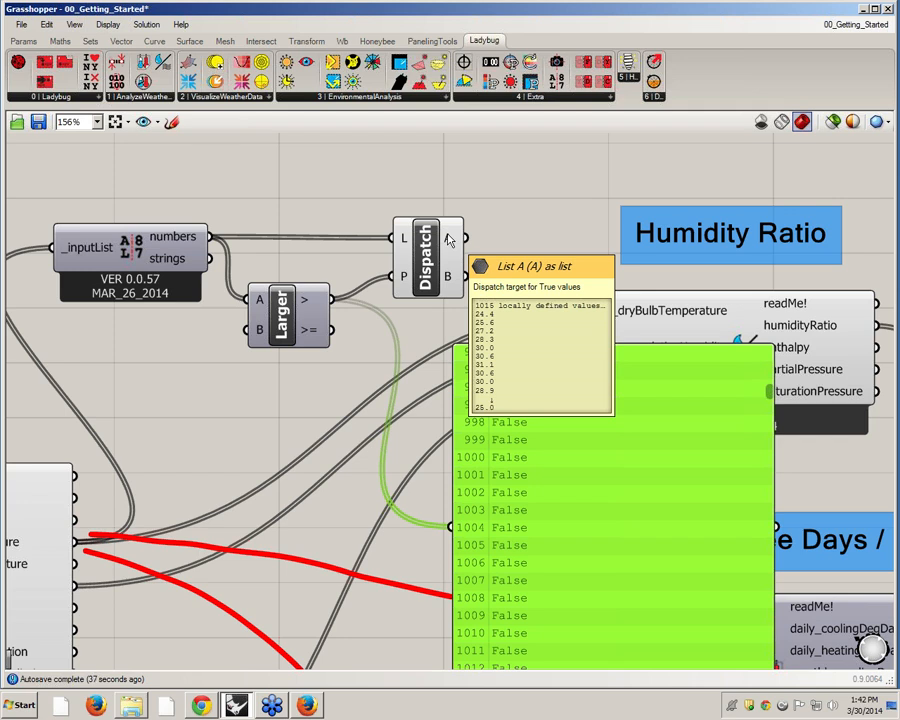
double_click(532, 214)
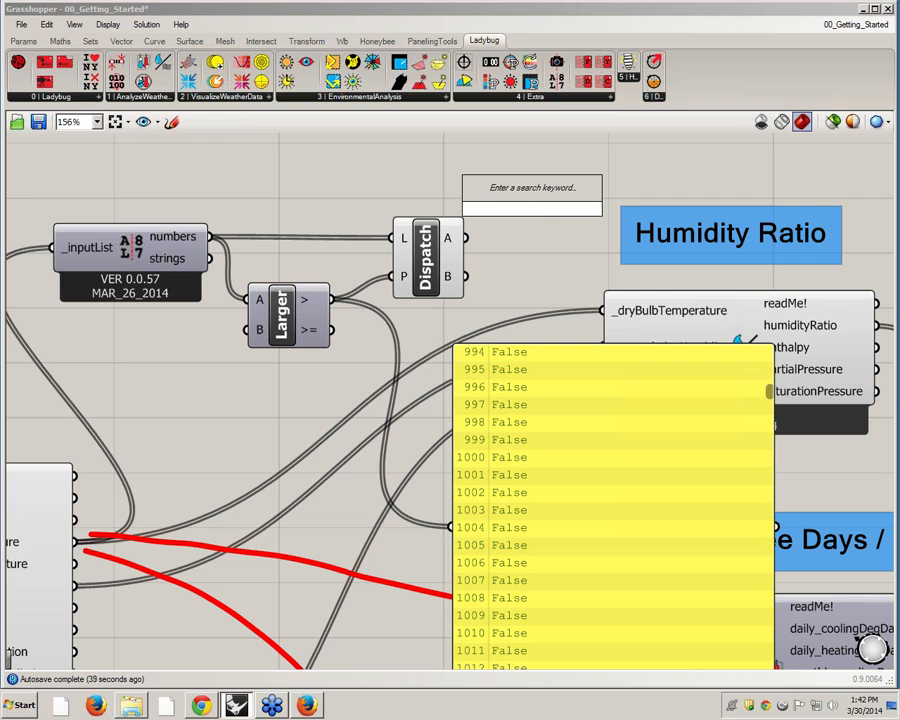
type("list")
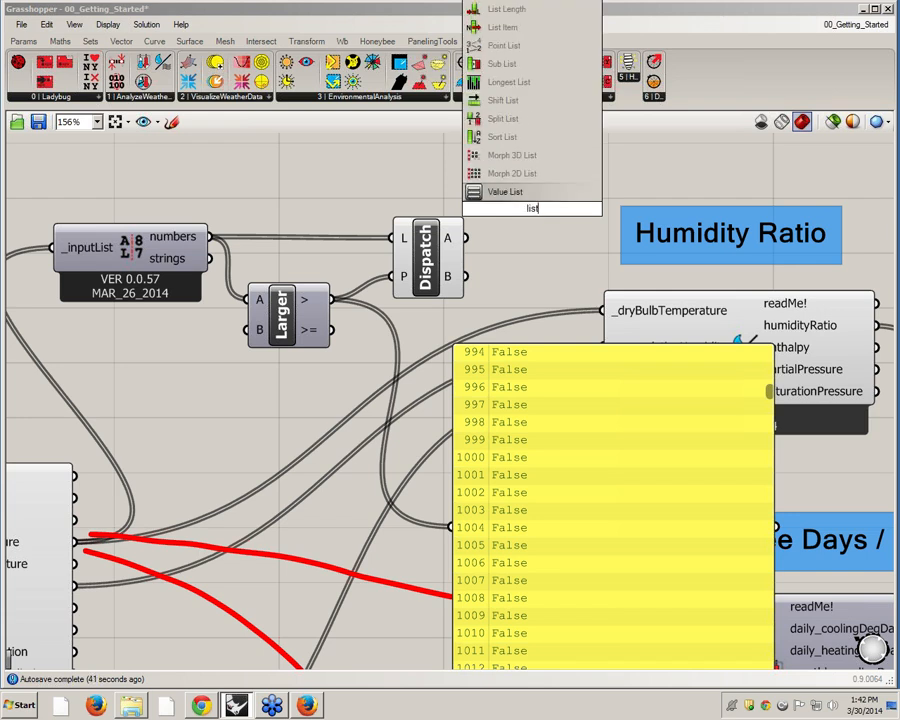
type(" leng")
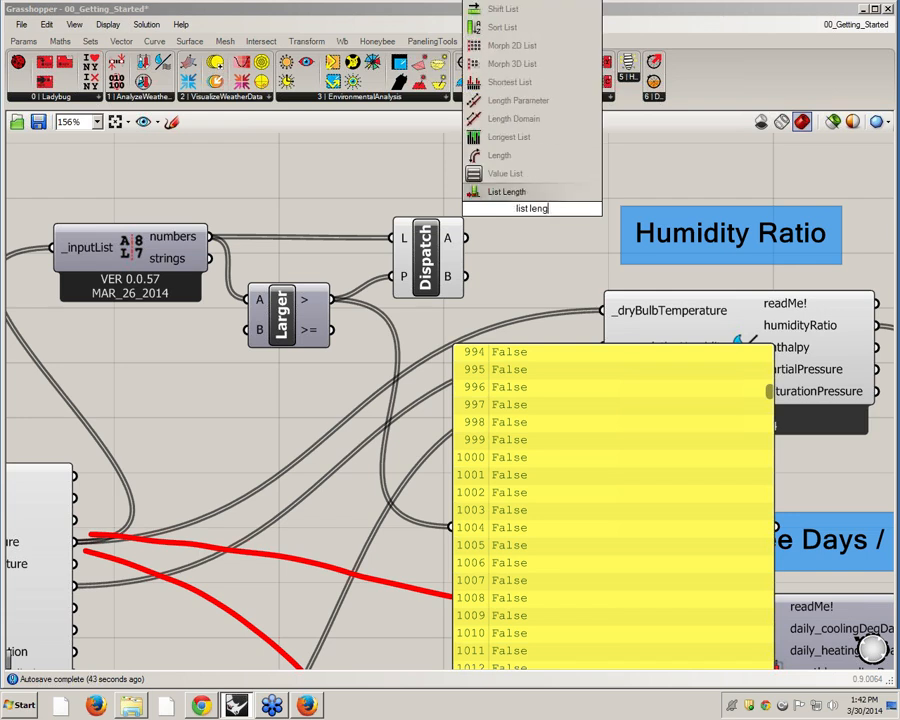
key("Return")
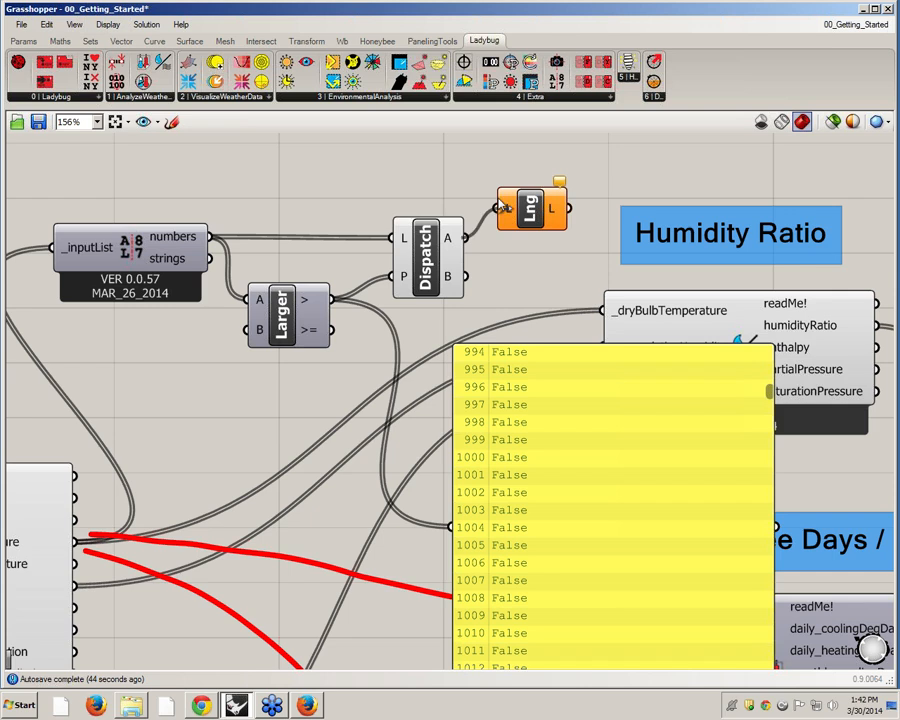
Step: Wire the List Length output to the Panel in place of the True/False values, move the Panel up, and shorten it
right_click_drag(410, 155, 352, 155)
left_click_drag(508, 209, 403, 531)
left_click_drag(470, 538, 608, 318)
right_click_drag(609, 319, 577, 415)
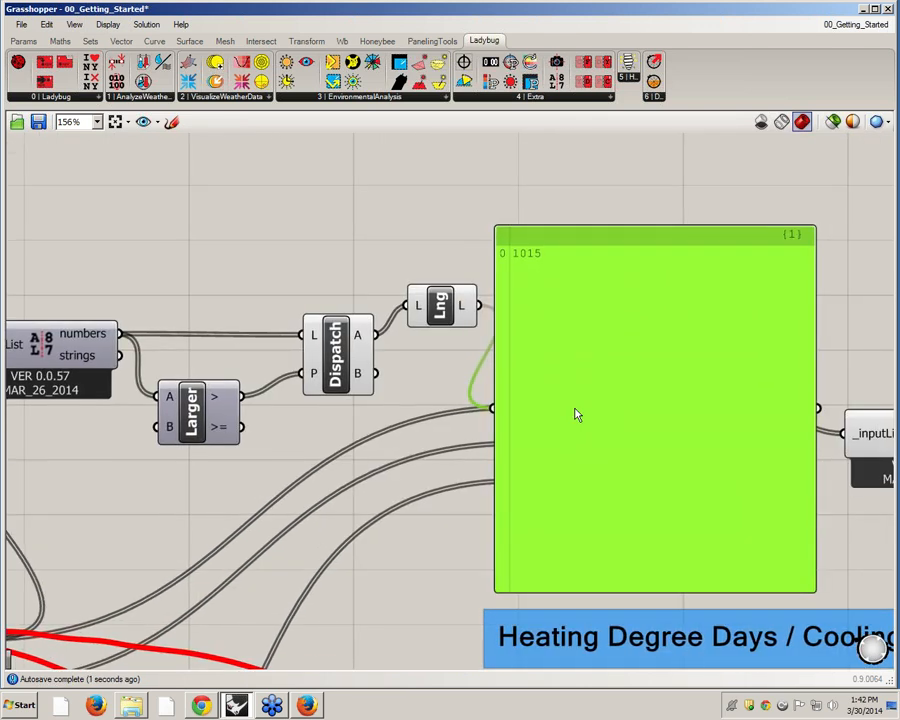
left_click_drag(607, 590, 623, 300)
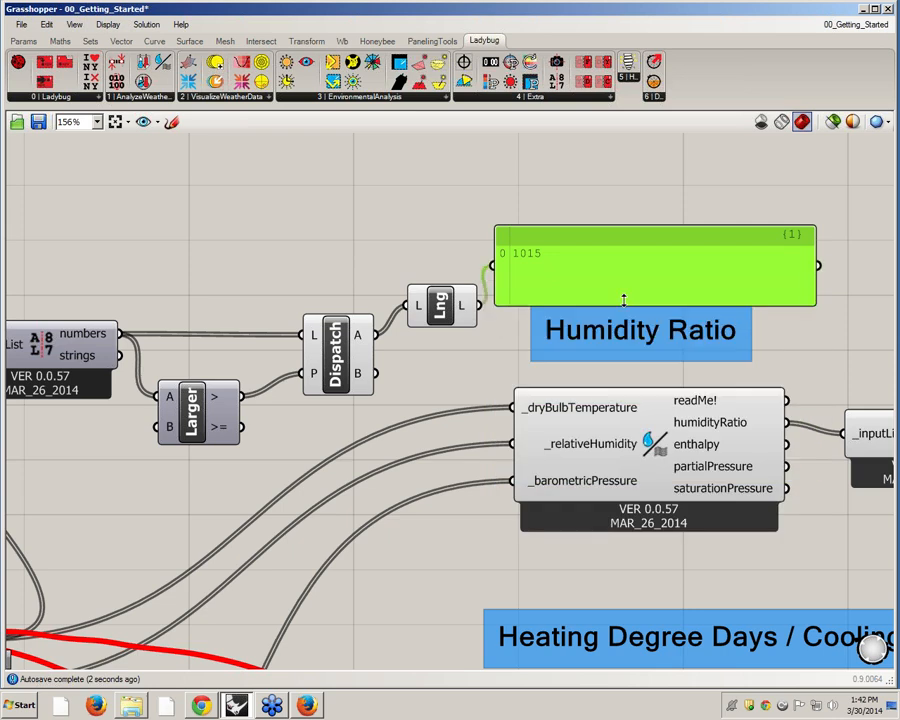
Step: Move Separate data, Larger Than, Dispatch and List Length up as a group, and place the Panel level with List Length
right_click_drag(350, 262, 430, 296)
left_click_drag(511, 260, 140, 453)
left_click_drag(293, 454, 263, 332)
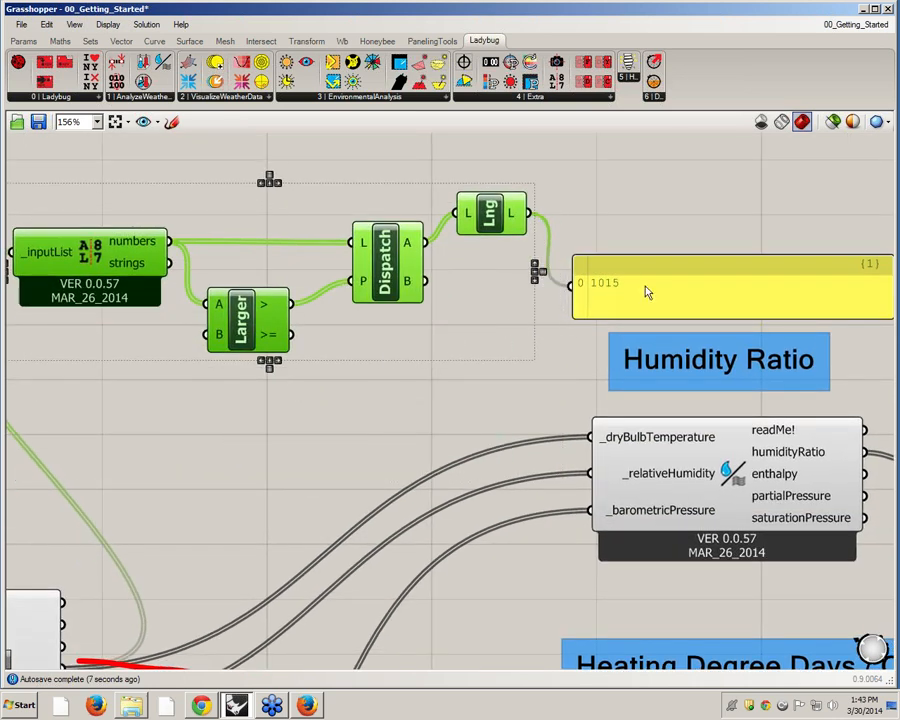
left_click_drag(646, 291, 634, 230)
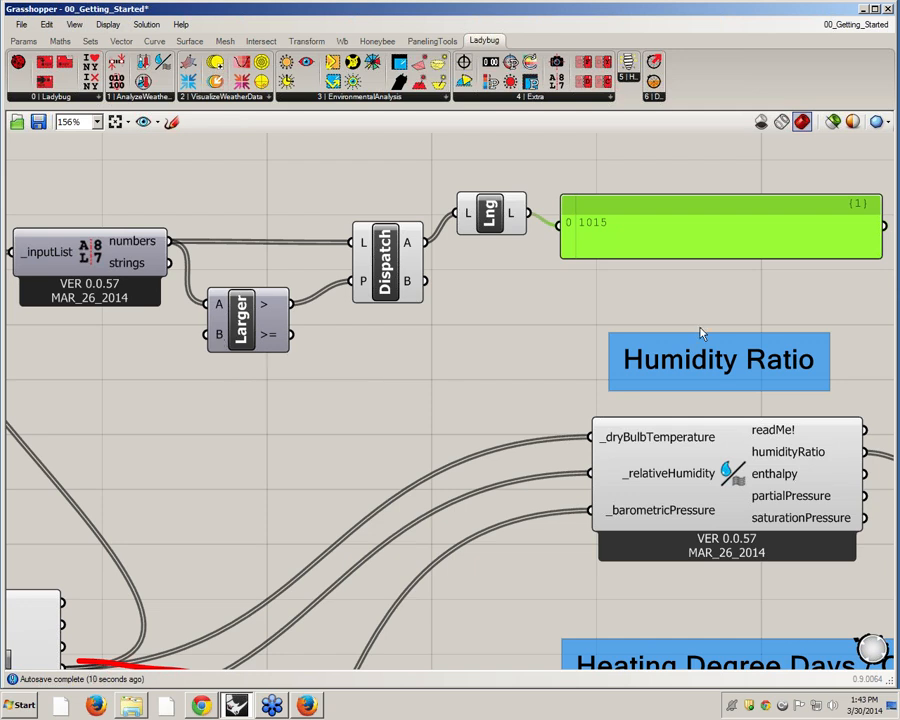
left_click_drag(613, 241, 613, 231)
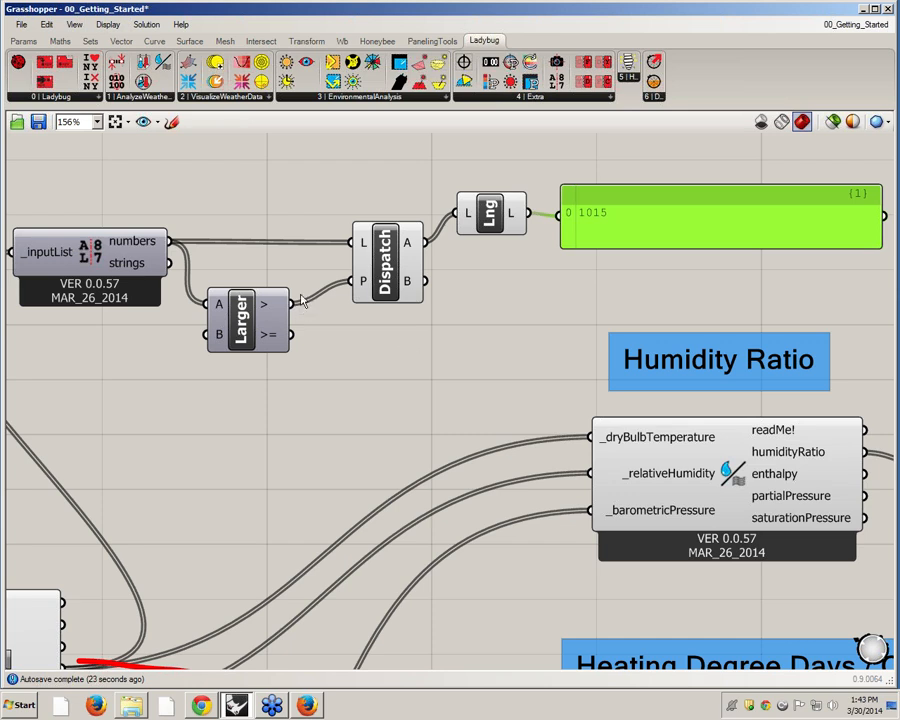
Step: Add a Mass Addition component below Dispatch, and wire the Larger Than > output to its I input
mouse_move(271, 307)
double_click(366, 368)
type("mas")
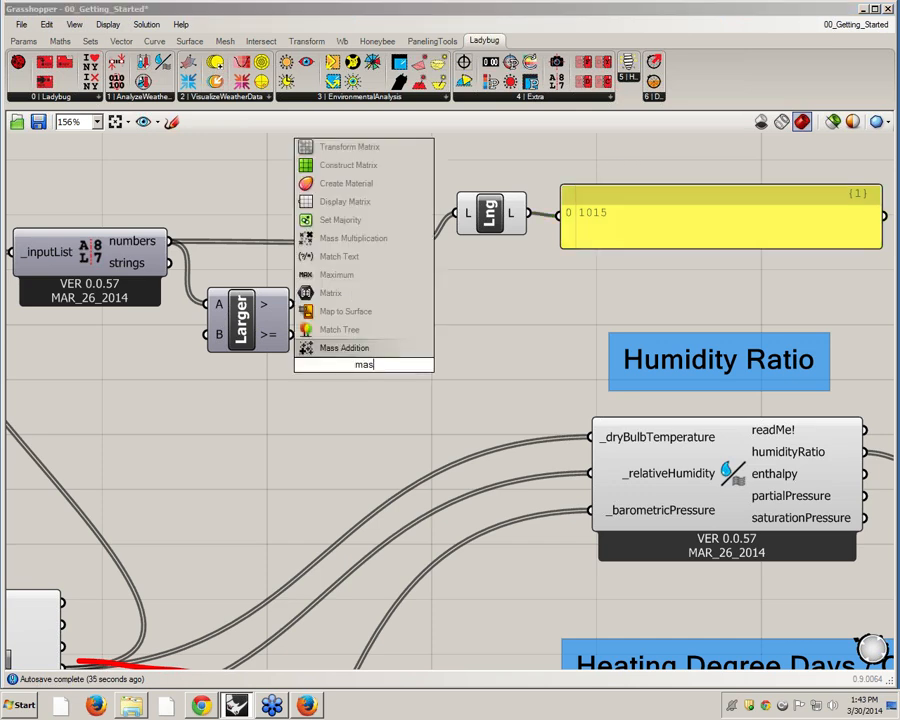
left_click(362, 349)
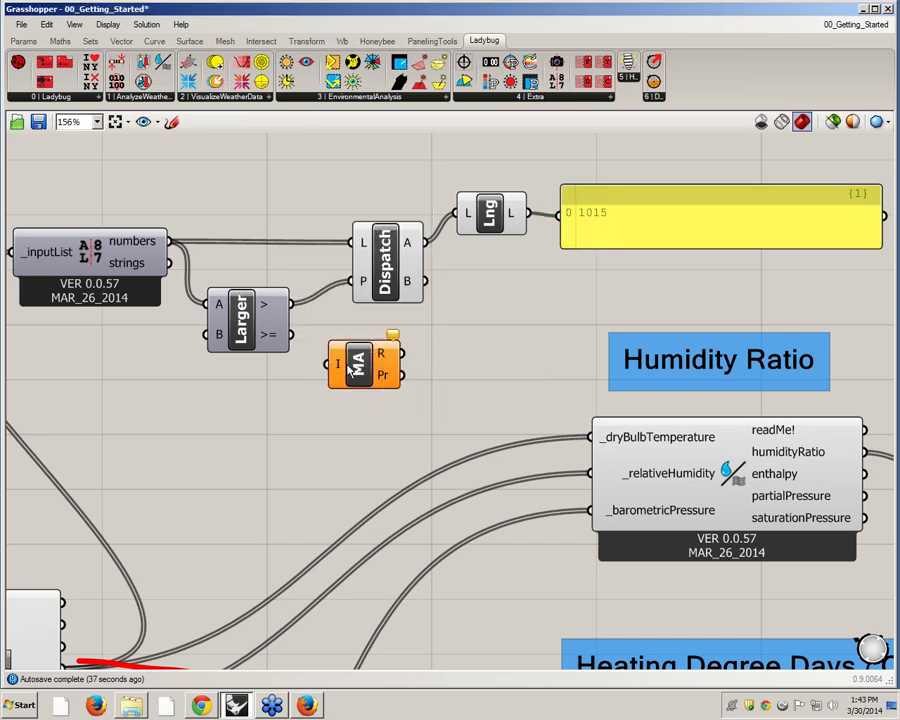
left_click_drag(290, 304, 368, 347)
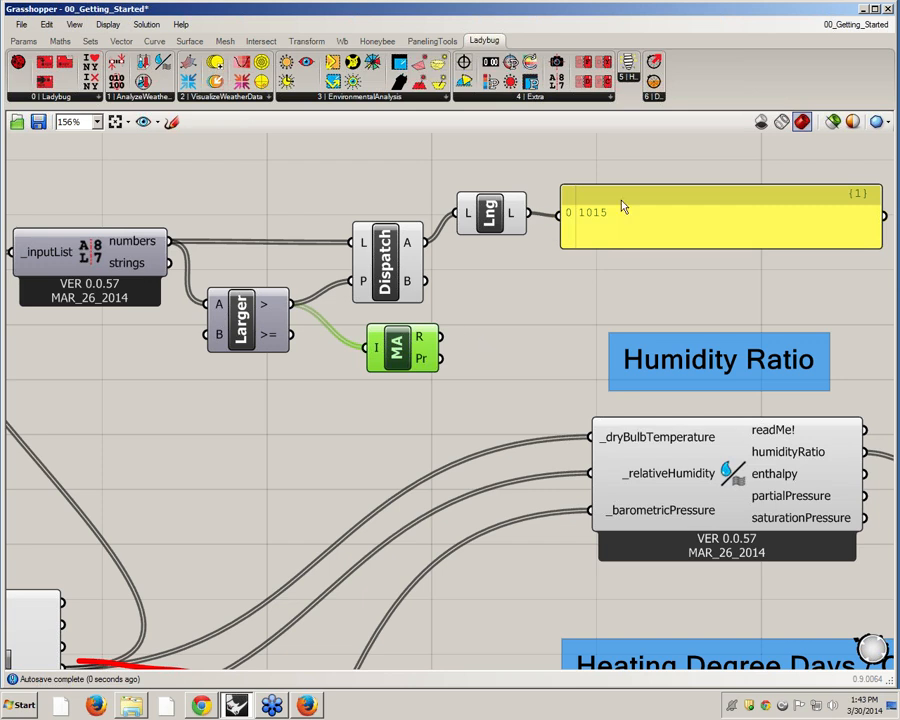
Step: Duplicate the Panel, wire the Mass Addition R output to the copy, and place it directly under the original Panel
left_click_drag(623, 207, 567, 314, "alt")
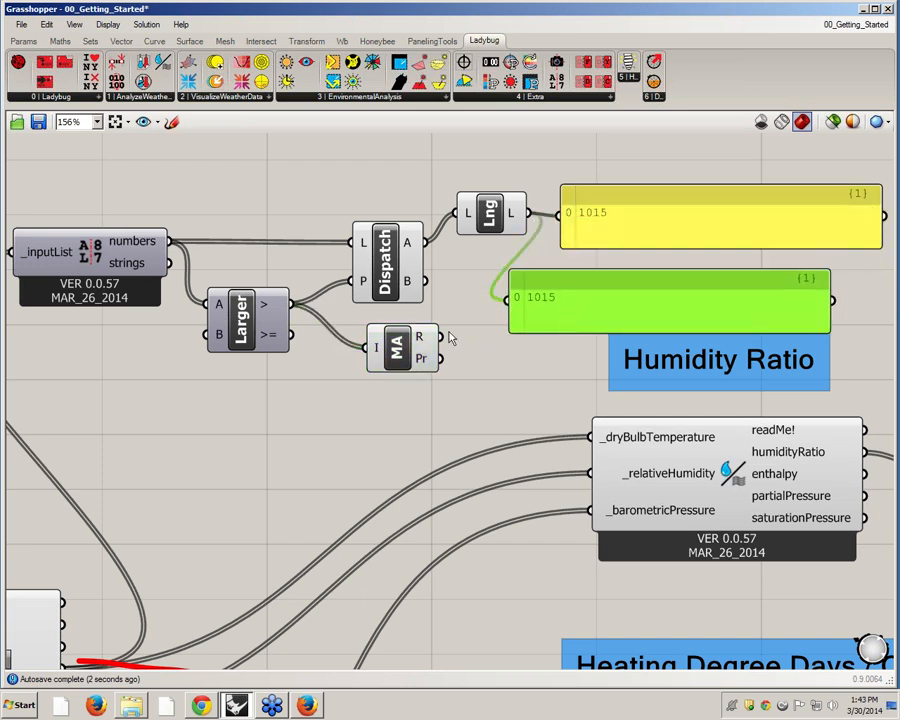
left_click_drag(440, 336, 510, 297)
left_click_drag(652, 315, 698, 295)
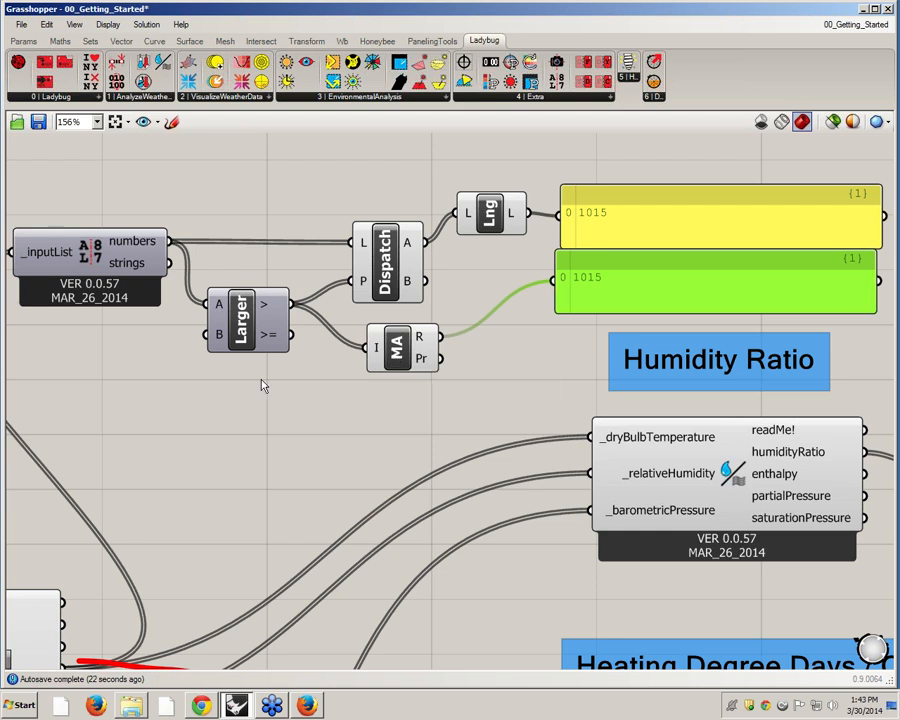
Step: Examine the weather data outputs available on the EPW import component besides dryBulbTemperature
scroll(370, 400, "down", 2)
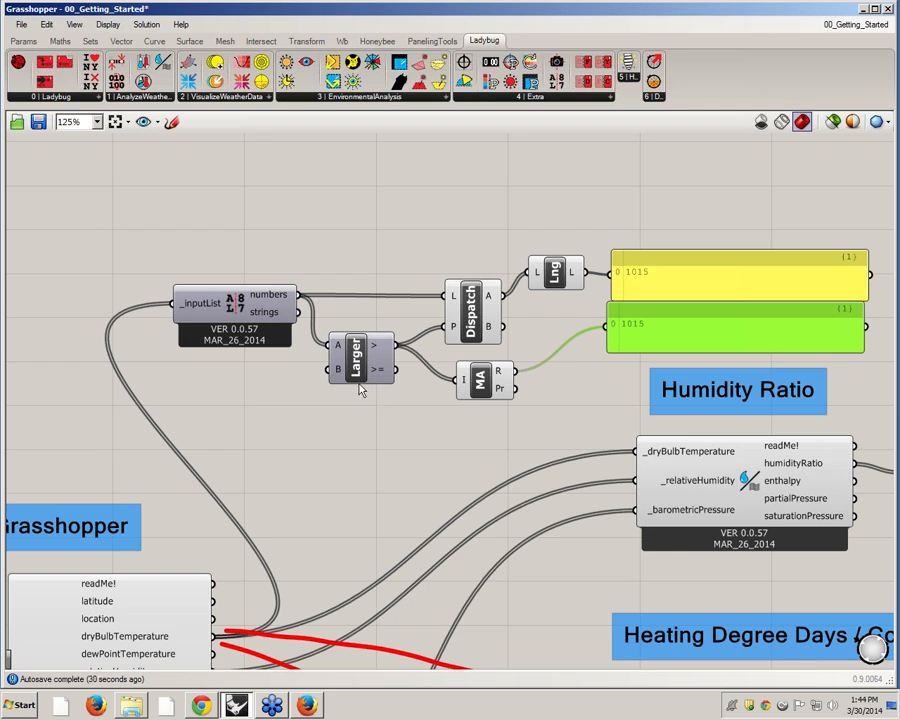
right_click_drag(418, 394, 461, 398)
right_click_drag(323, 459, 282, 327)
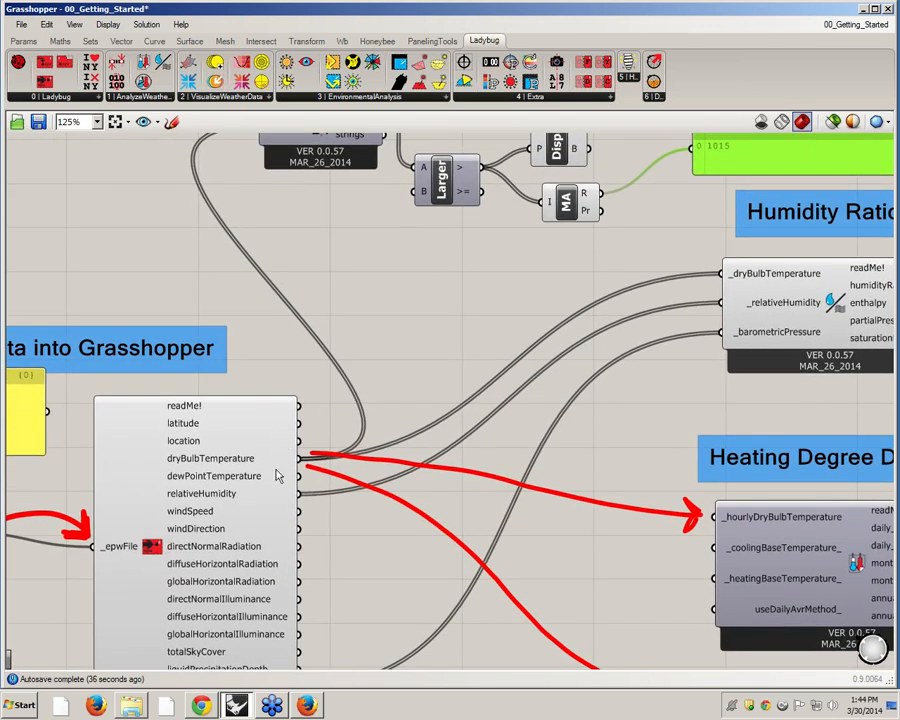
mouse_move(262, 592)
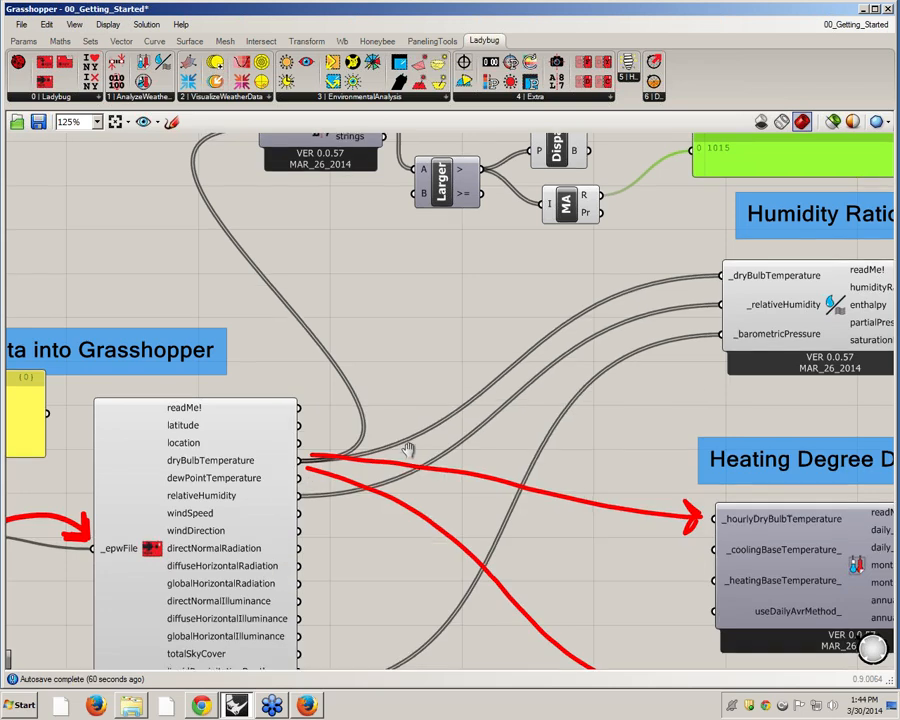
scroll(408, 446, "down", 1)
scroll(345, 313, "up", 1)
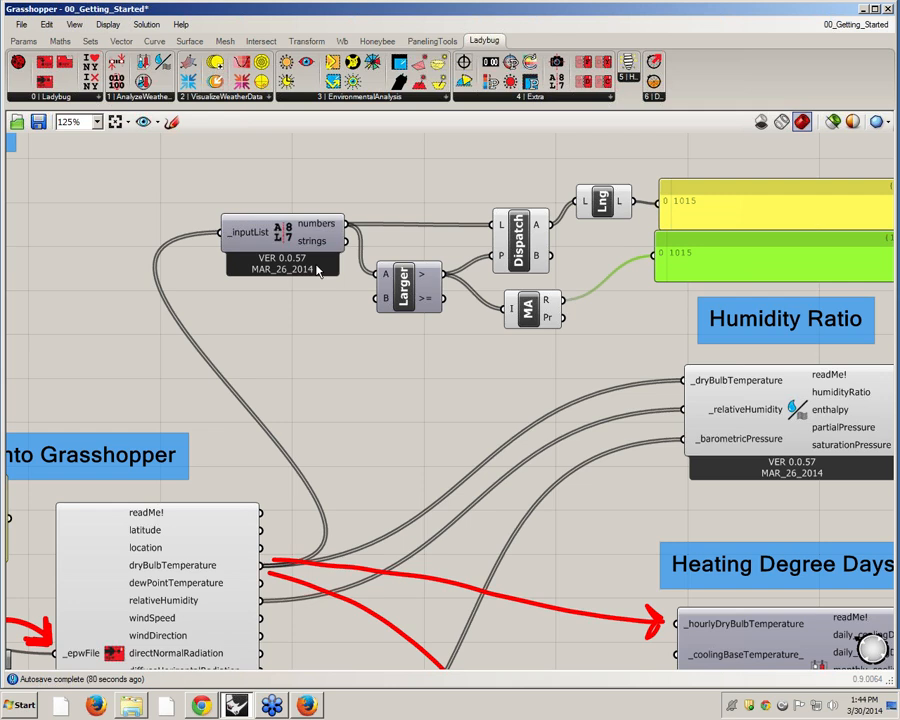
Step: Move the Mass Addition Panel slightly down to leave a gap below the List Length Panel
scroll(338, 282, "down", 2)
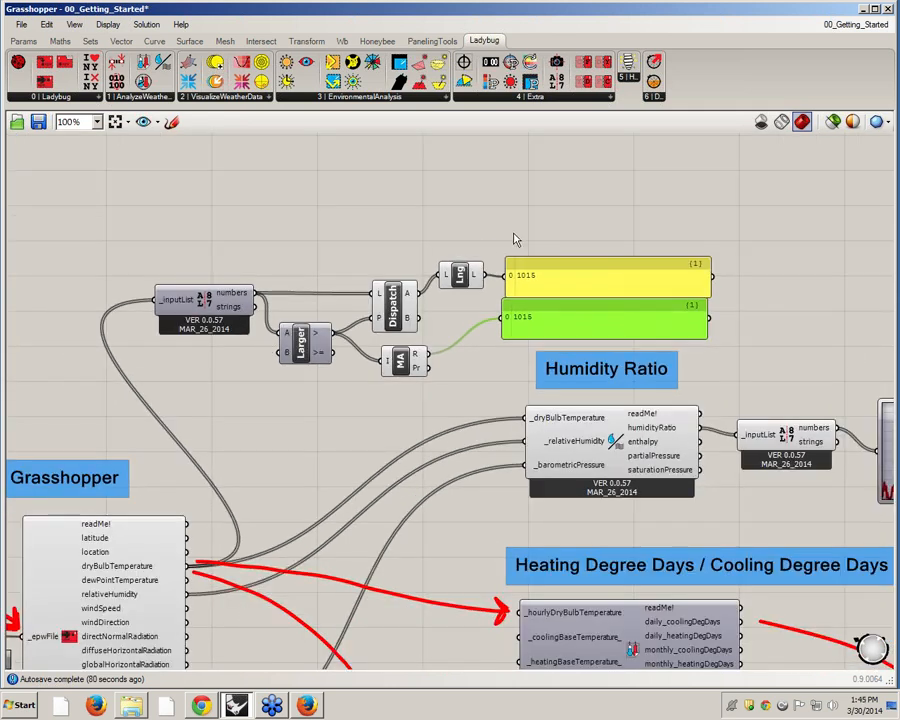
left_click_drag(566, 331, 572, 338)
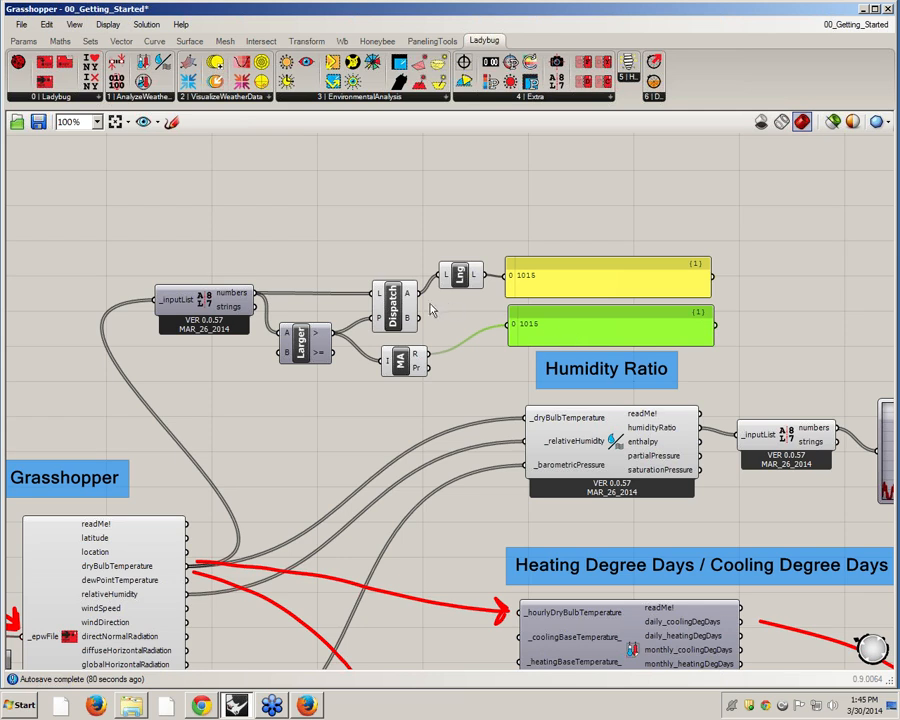
right_click_drag(366, 302, 401, 305)
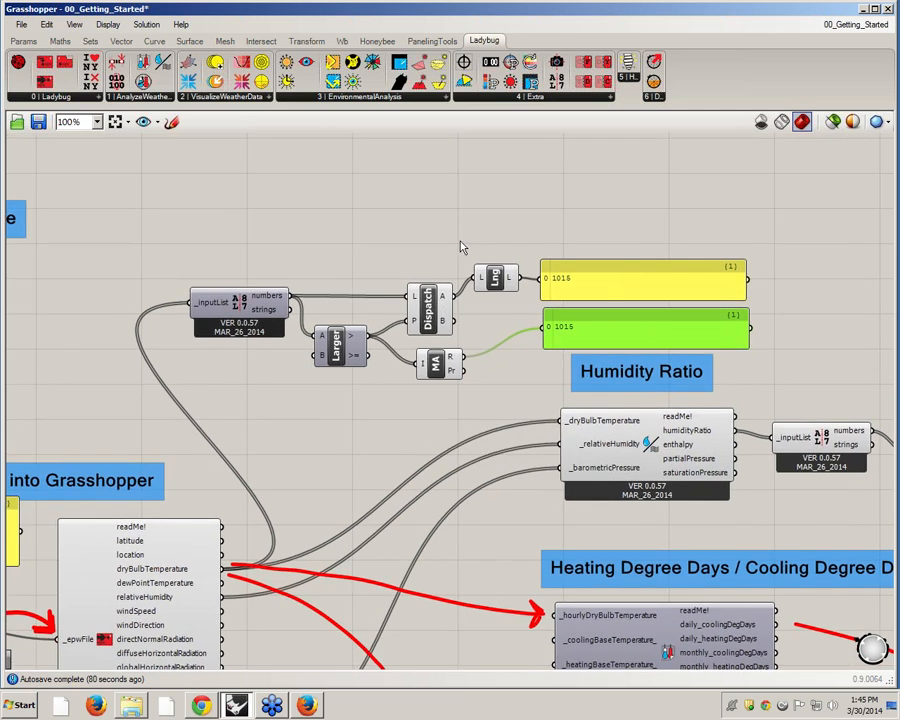
Step: Duplicate the Separate data component and place the copy above the original
left_click(240, 302)
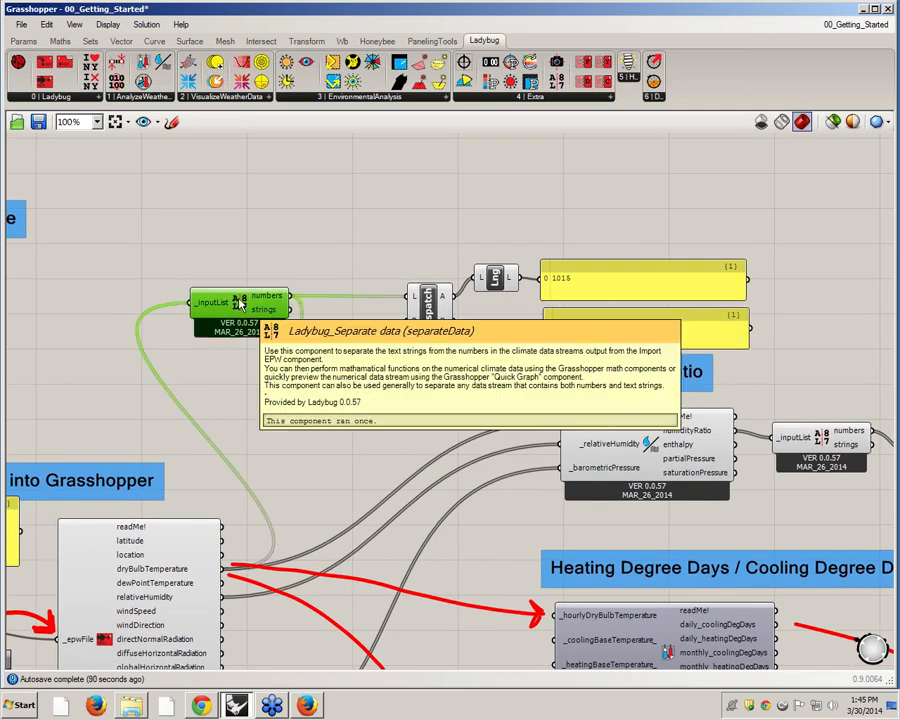
key("ctrl+v")
left_click_drag(241, 313, 240, 223)
left_click(153, 213)
Step: Wire directNormalRadiation to the copied Separate data component's _inputList in place of dryBulbTemperature, and inspect its numbers output
right_click_drag(210, 398, 280, 303)
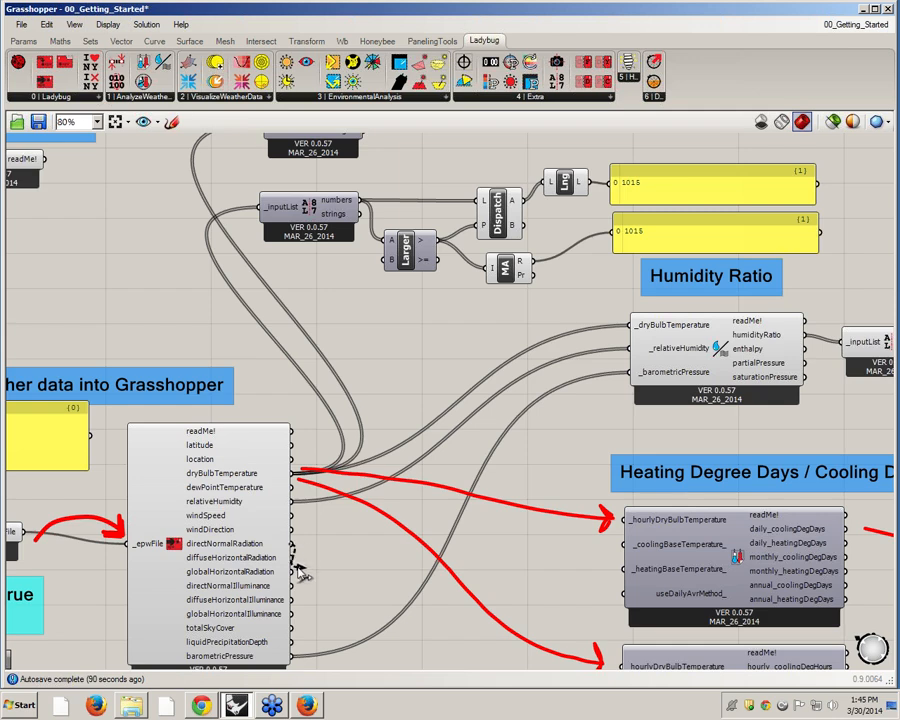
scroll(298, 553, "down", 2)
left_click_drag(298, 553, 273, 212)
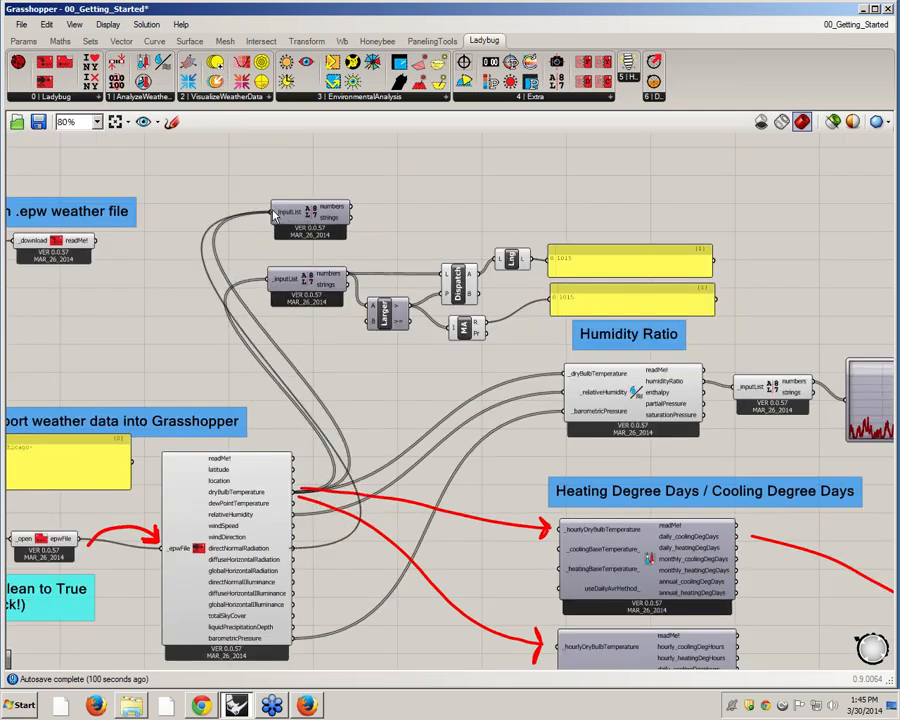
scroll(407, 218, "up", 3)
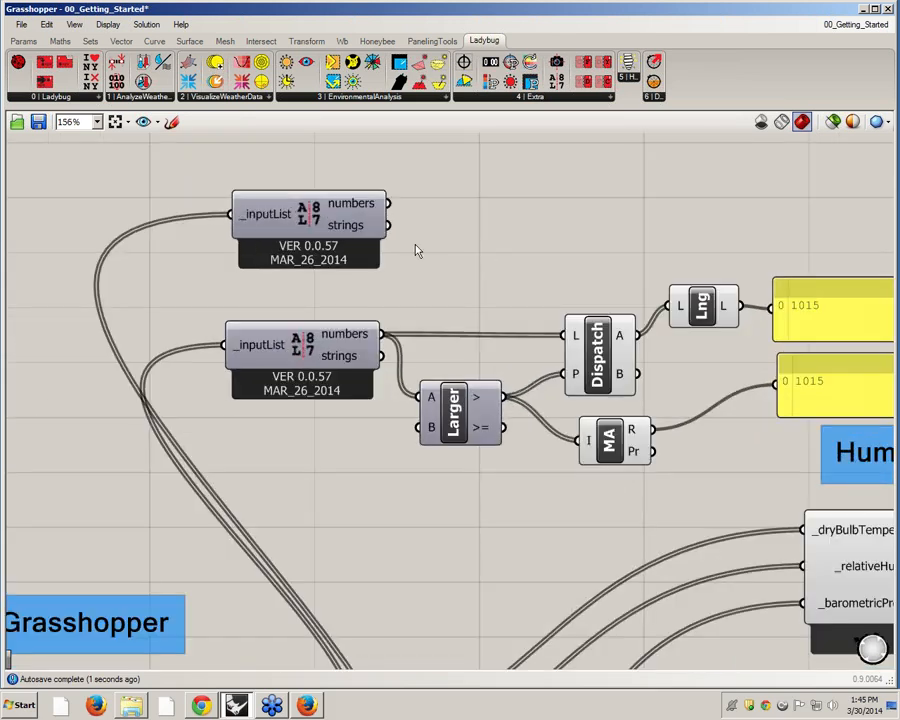
mouse_move(375, 205)
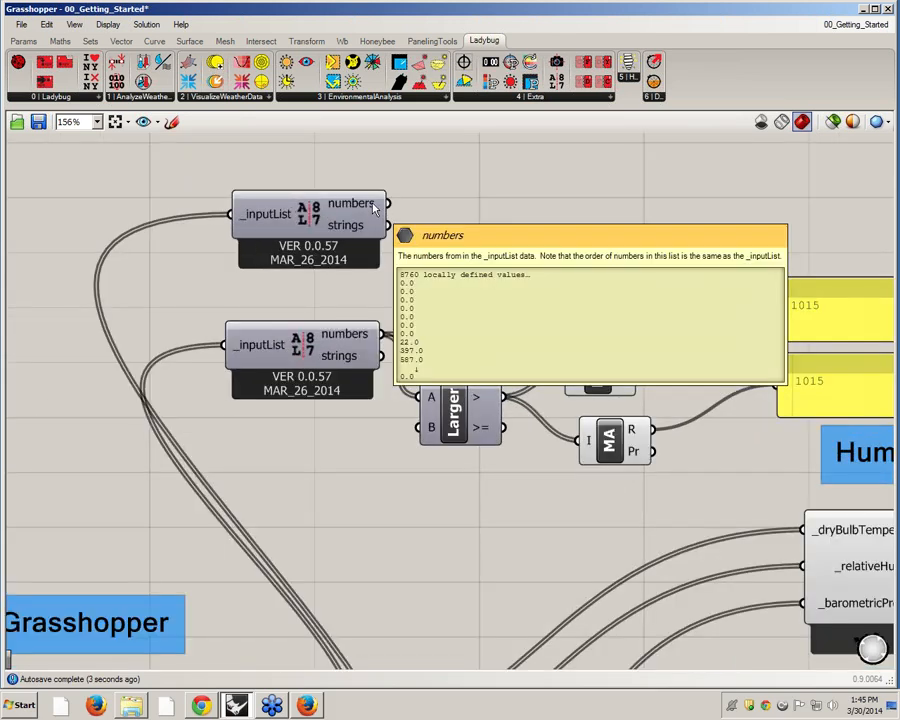
Step: Add an Equality component with B set to 1000 and wire the copied Separate data component's numbers output into its A input
right_click_drag(442, 245, 436, 291)
left_click_drag(343, 245, 346, 204)
double_click(538, 248)
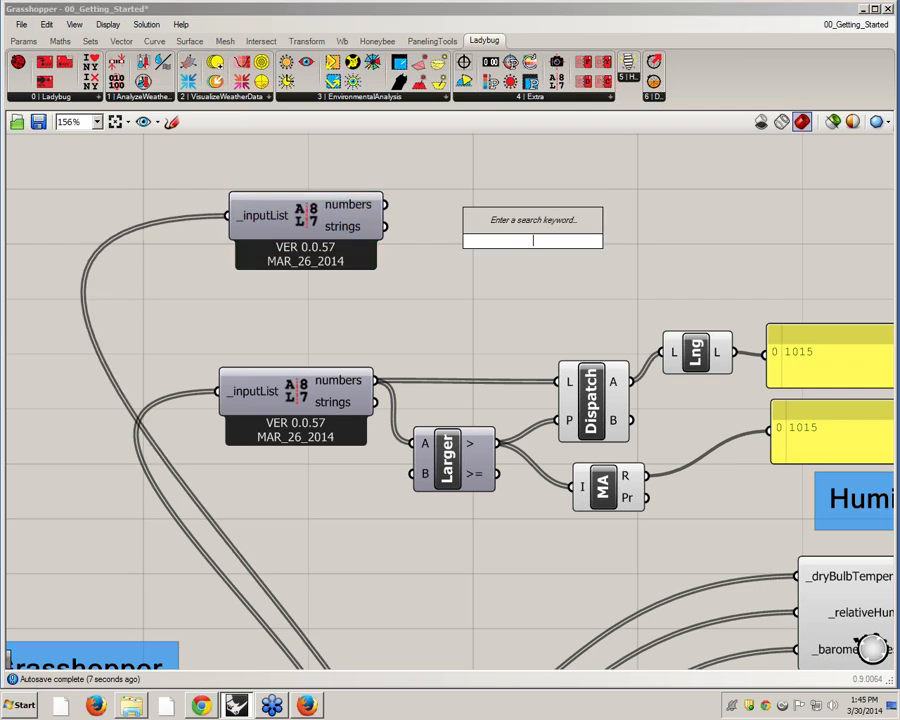
type("=")
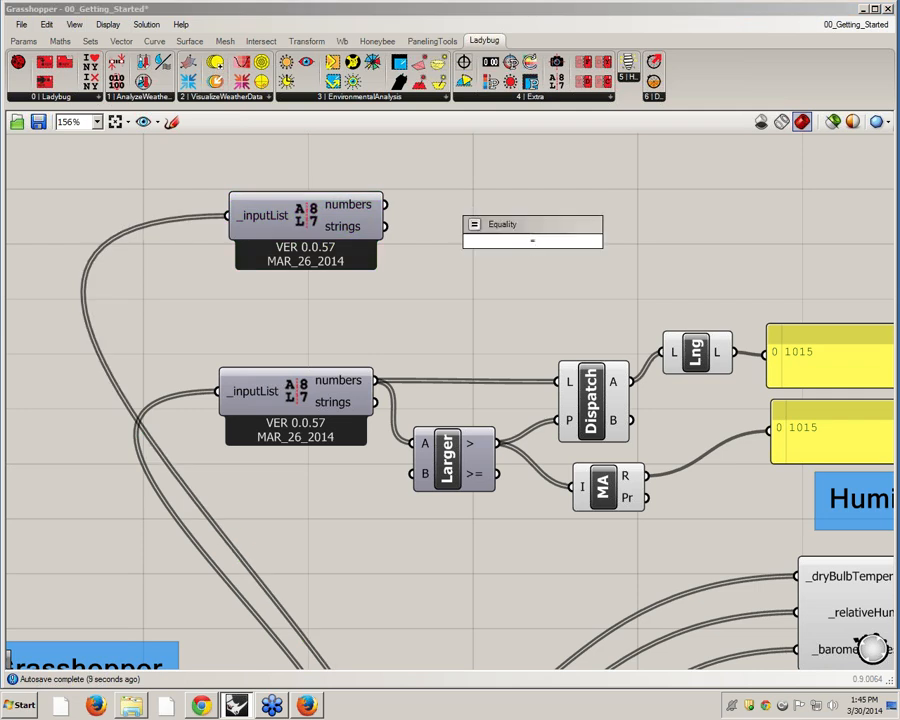
type("1000")
key("Return")
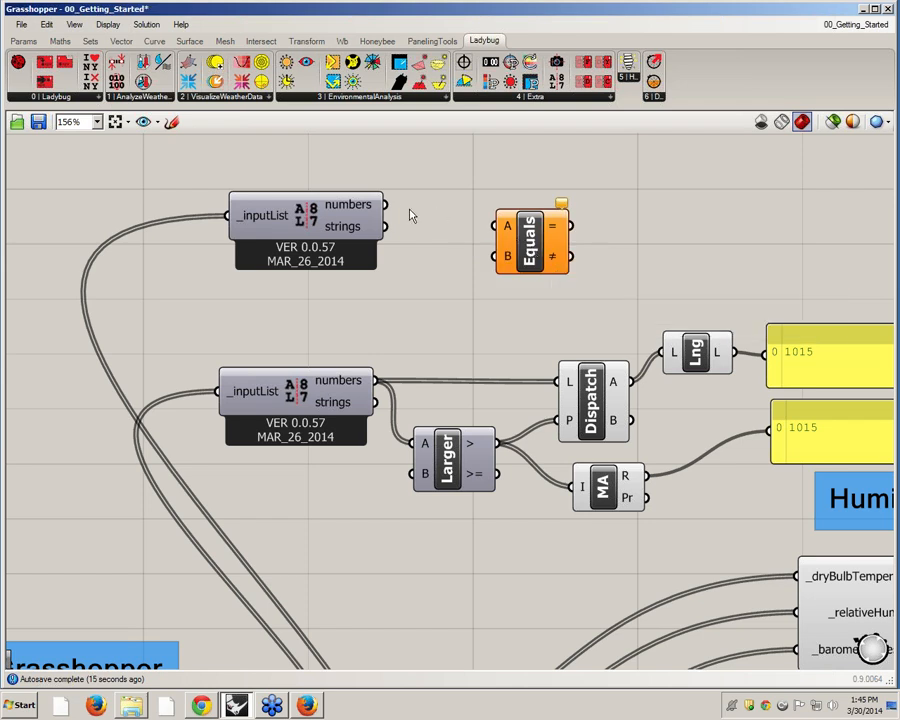
left_click_drag(387, 205, 523, 267)
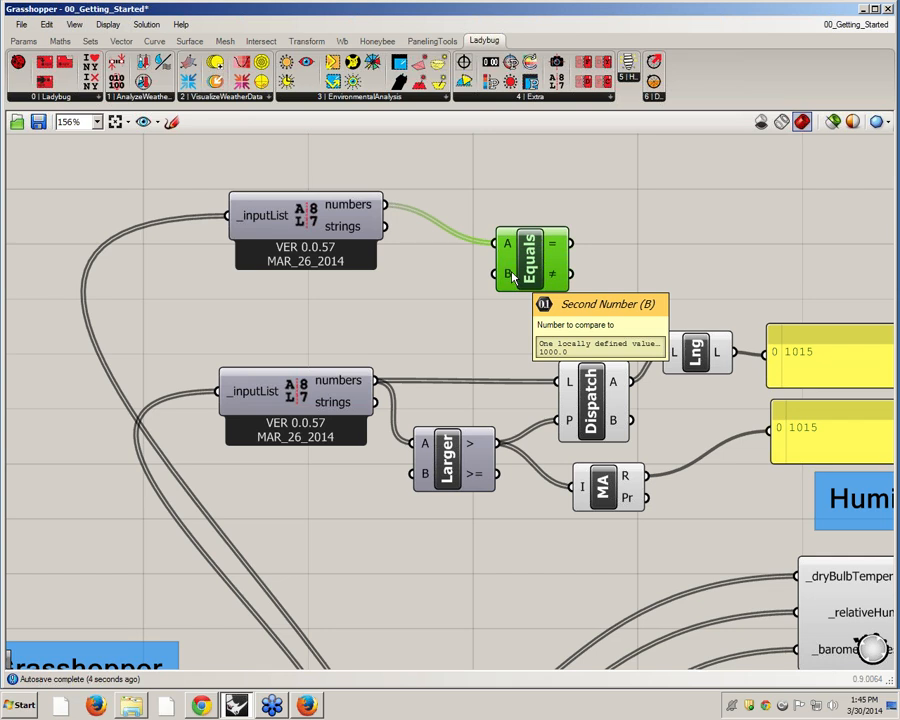
Step: Duplicate the List Length Panel beside the Equals component, feed it the equality output, and enlarge it to show several rows
scroll(516, 270, "down", 2)
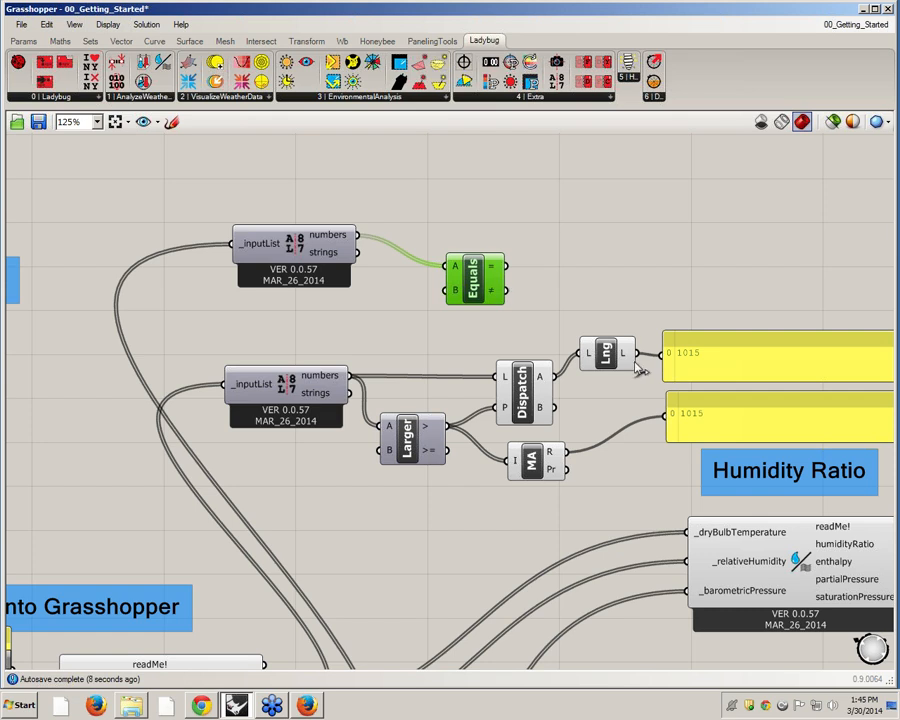
left_click(689, 350)
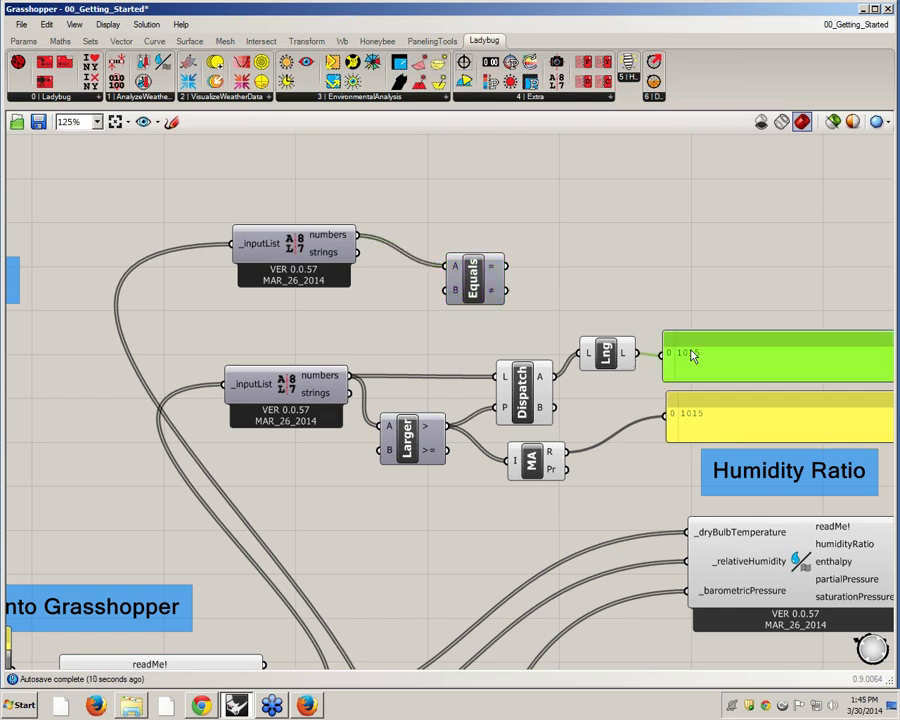
left_click_drag(699, 362, 614, 208)
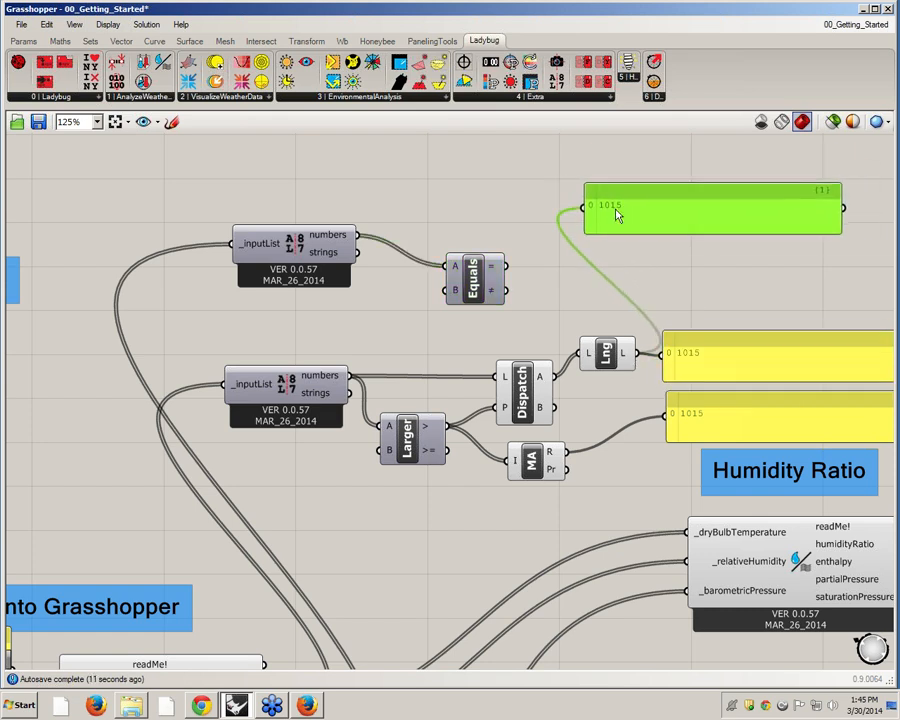
right_click_drag(536, 268, 496, 311)
left_click_drag(463, 310, 588, 345)
left_click_drag(797, 244, 788, 191)
left_click_drag(433, 322, 399, 243)
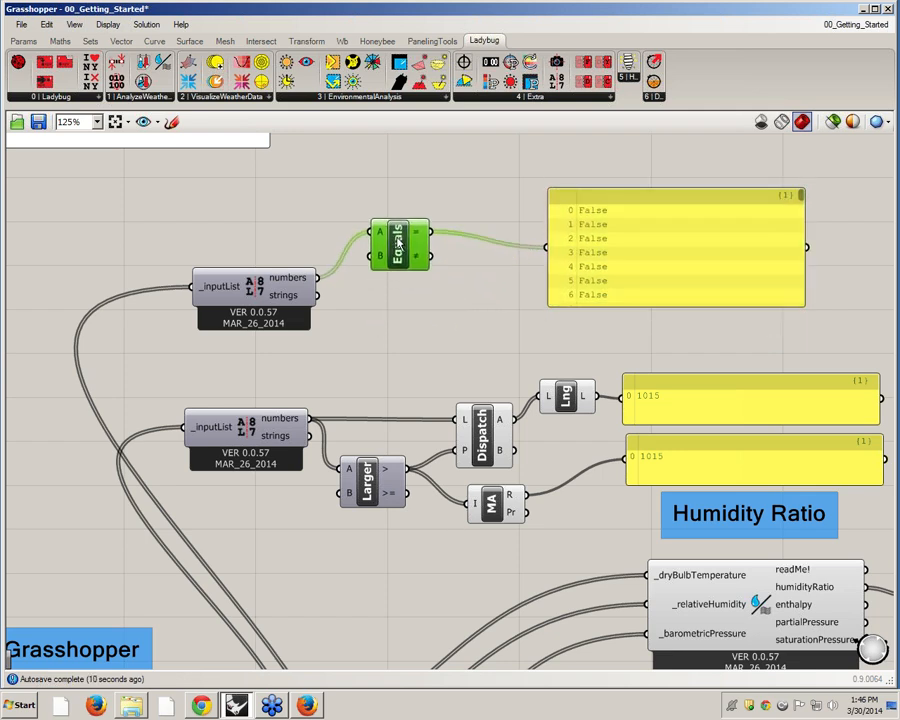
left_click_drag(710, 262, 702, 223)
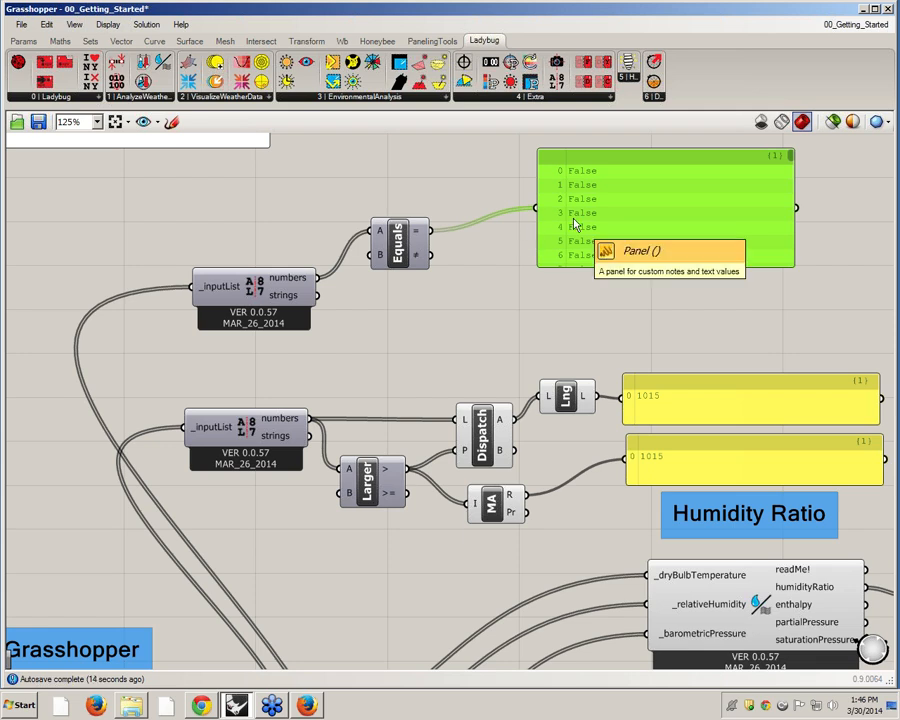
Step: Duplicate the Mass Addition component together with its Panel and place the copies below the Equals component's Panel
left_click(493, 508)
left_click(697, 461, "shift")
key("ctrl+c")
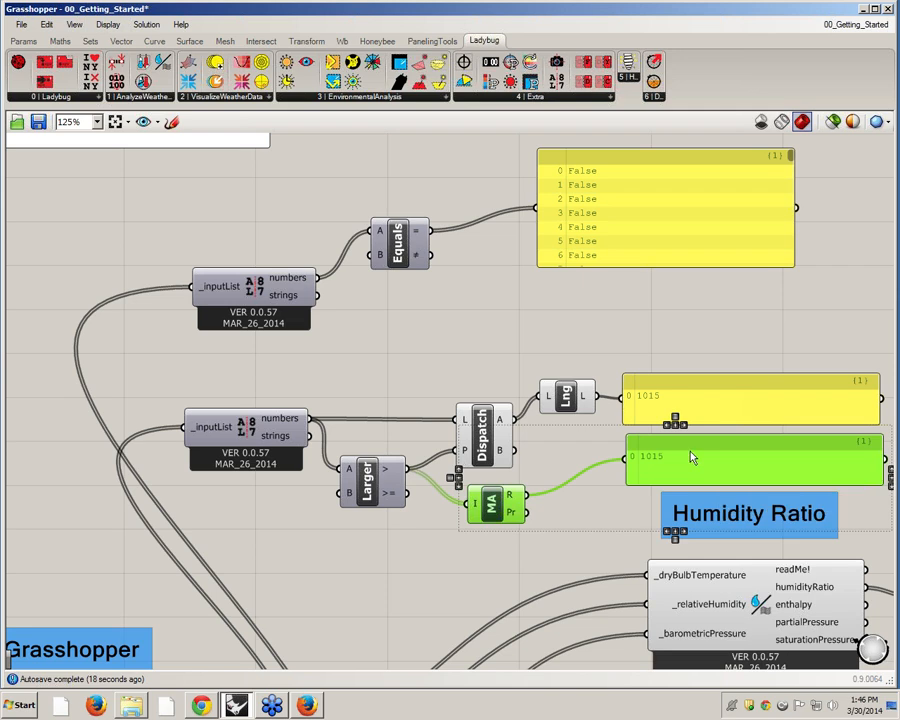
key("ctrl+v")
left_click_drag(479, 510, 482, 326)
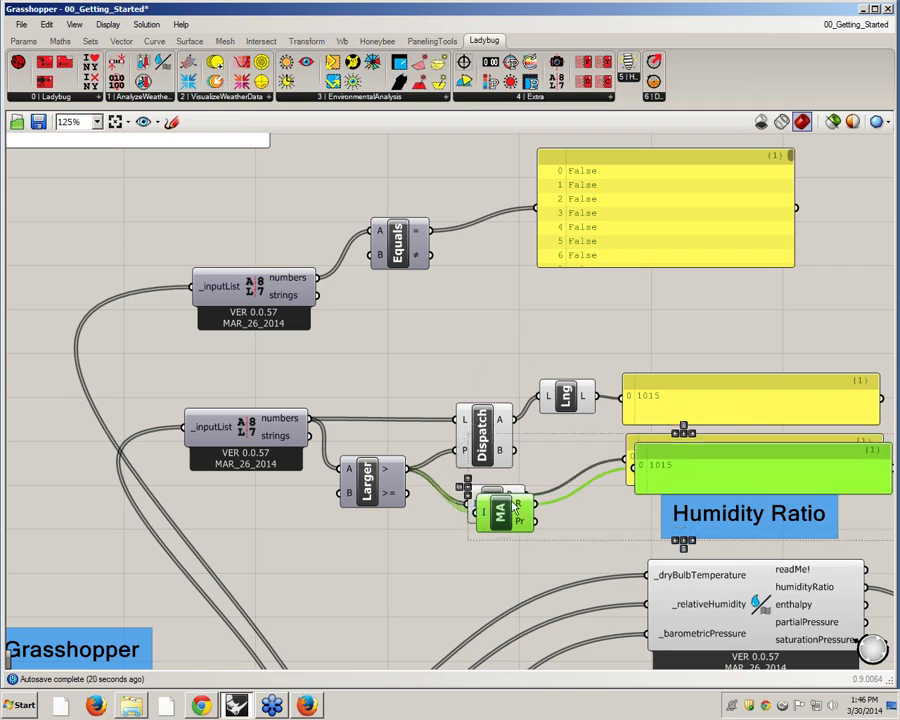
left_click_drag(505, 510, 512, 292)
Step: Wire the equality output into the copied Mass Addition in place of the Larger Than result, and align its Panel alongside
left_click(506, 226)
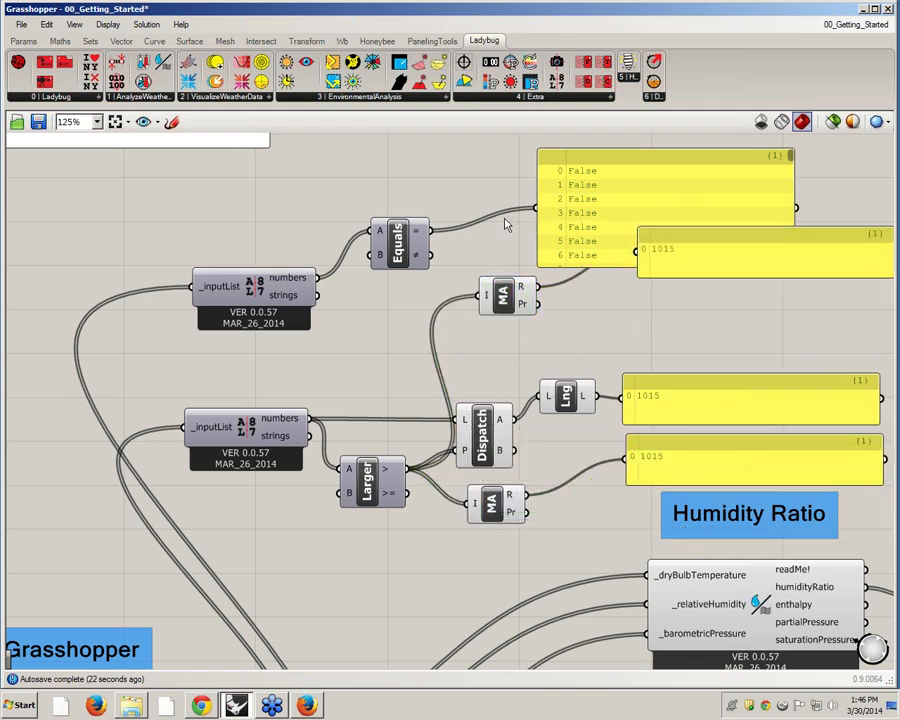
left_click_drag(437, 233, 481, 295)
left_click(716, 252)
left_click_drag(716, 252, 644, 314)
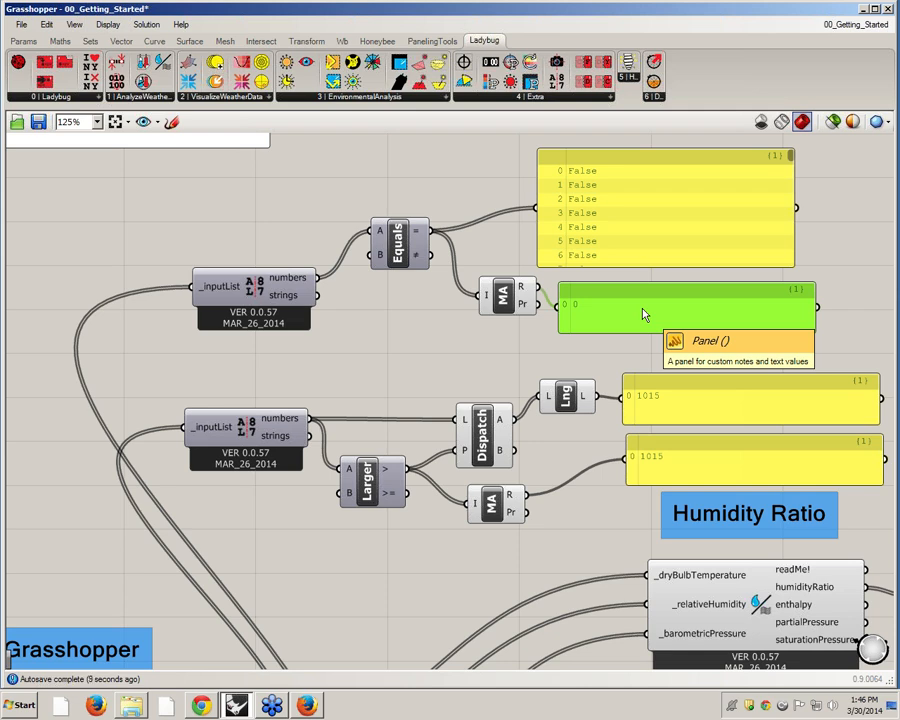
Step: Examine the graph that plots the hourly humidity ratio numbers beside the Humidity Ratio group
scroll(514, 330, "down", 2)
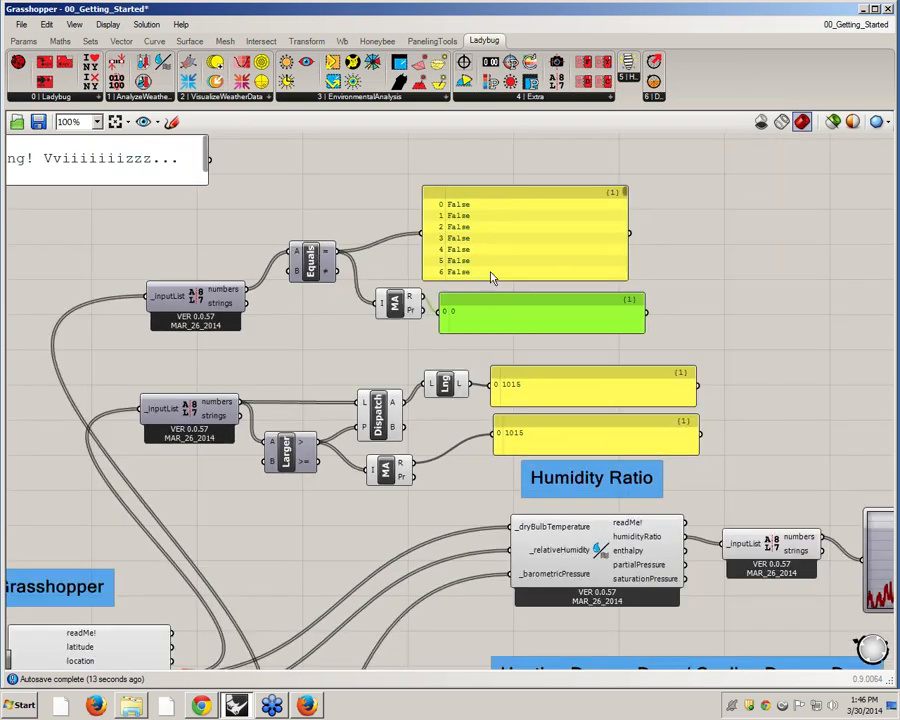
right_click_drag(510, 274, 497, 274)
scroll(410, 238, "down", 1)
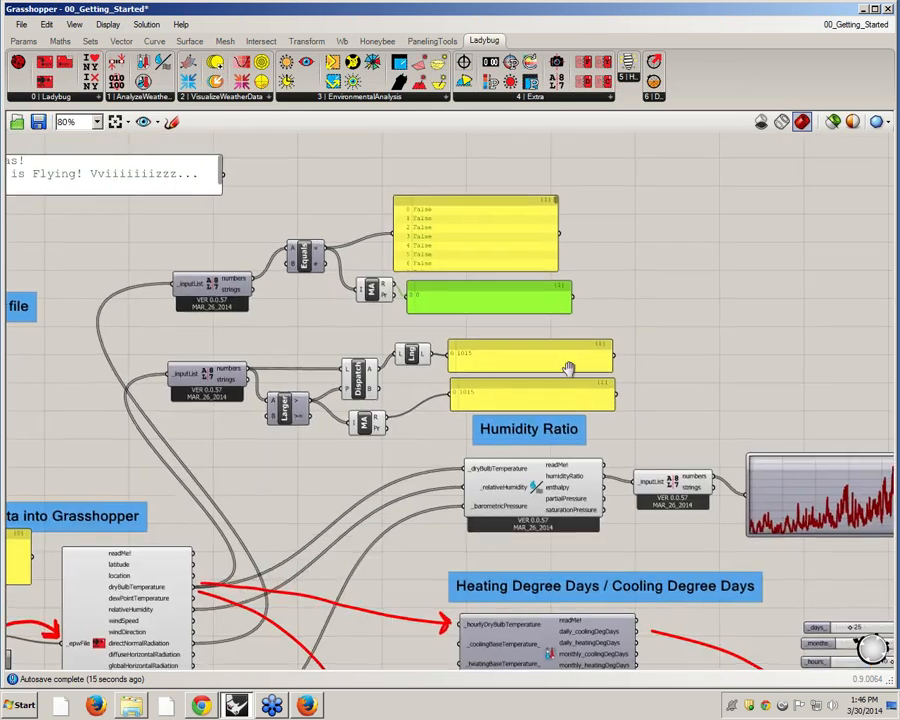
right_click_drag(569, 311, 172, 310)
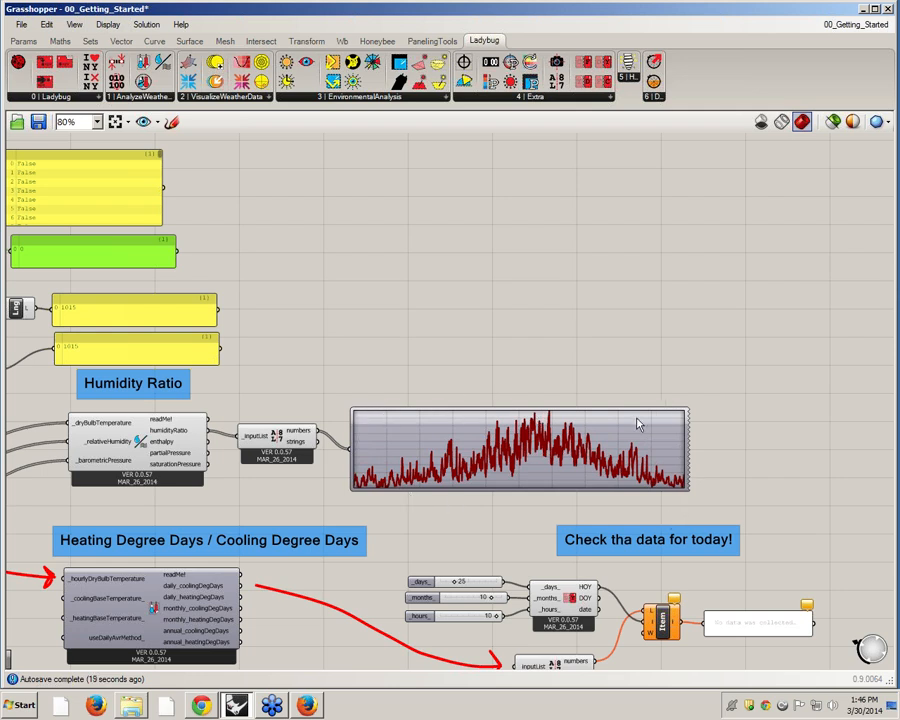
mouse_move(562, 443)
left_click(411, 441)
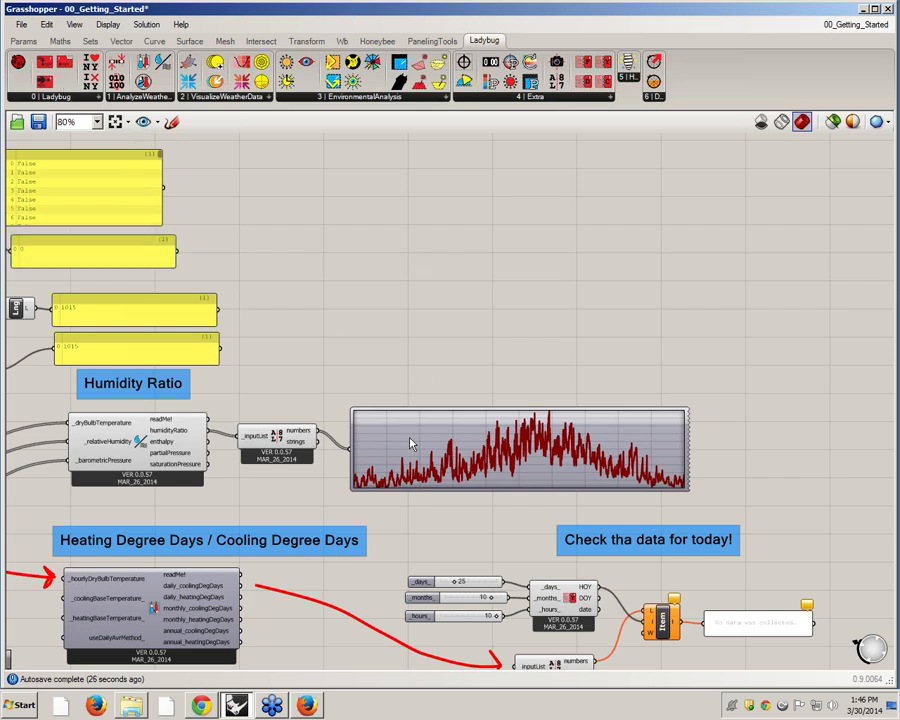
left_click(411, 443)
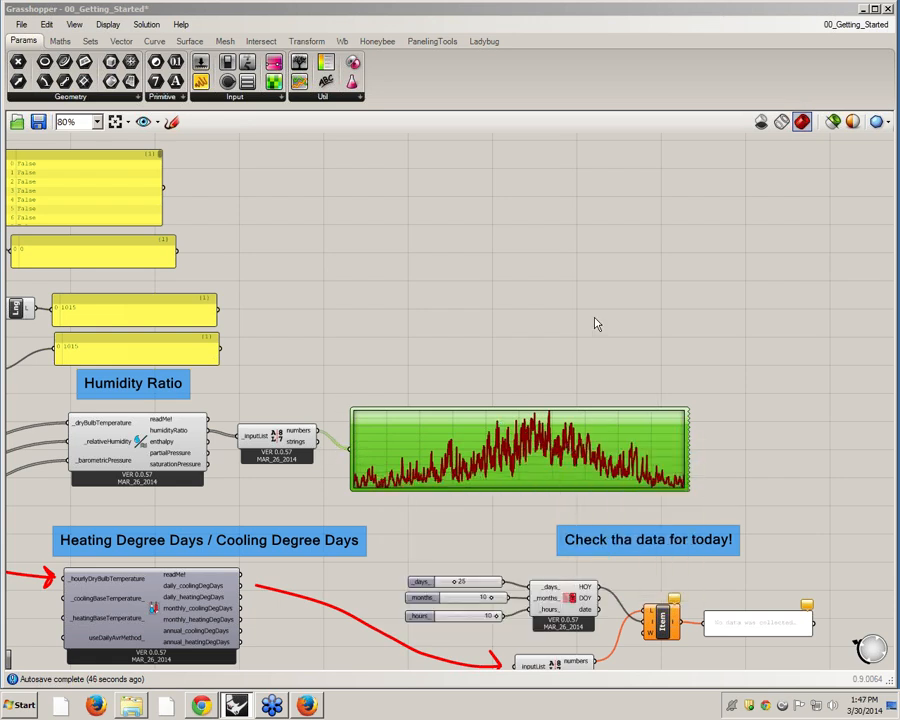
left_click(537, 313)
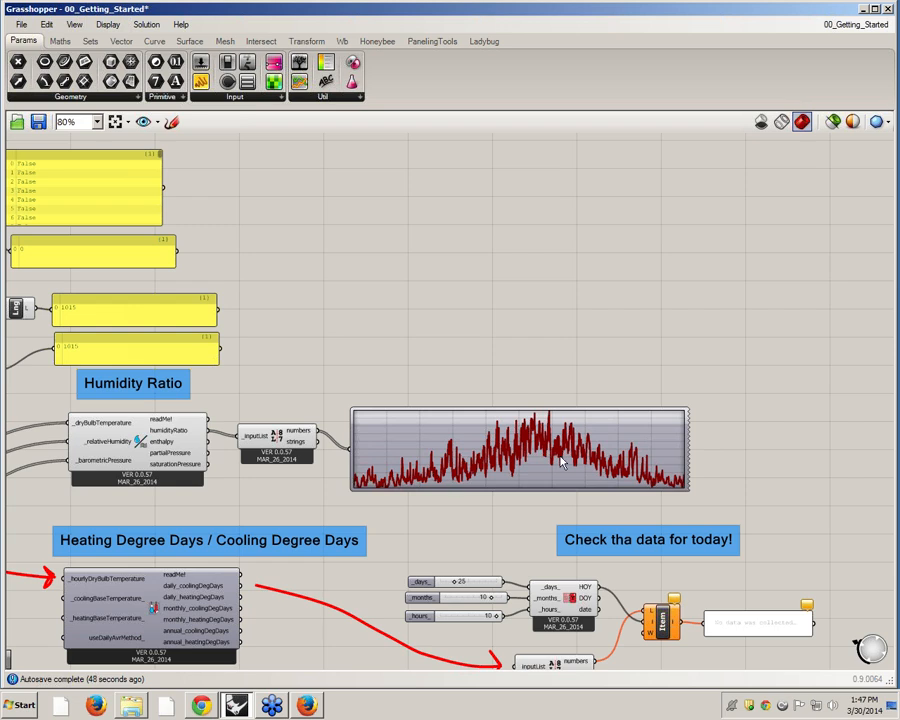
mouse_move(592, 446)
Step: Review the Ladybug_CDD_HDD component's description and look through the available Ladybug weather data analysis components
right_click_drag(383, 331, 555, 366)
right_click_drag(387, 371, 500, 376)
scroll(412, 309, "down", 2)
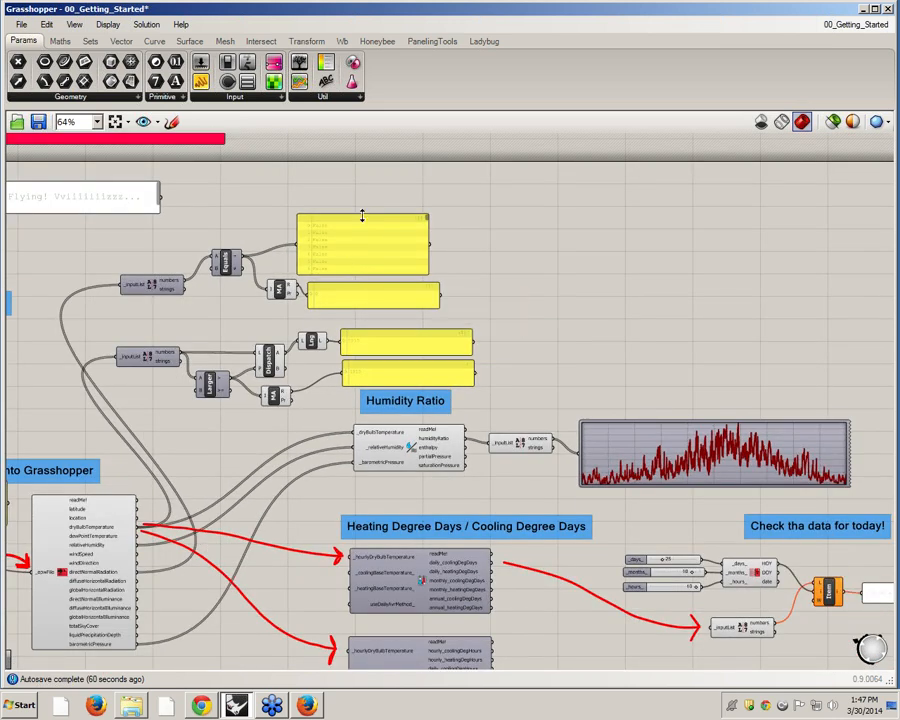
right_click_drag(211, 316, 160, 262)
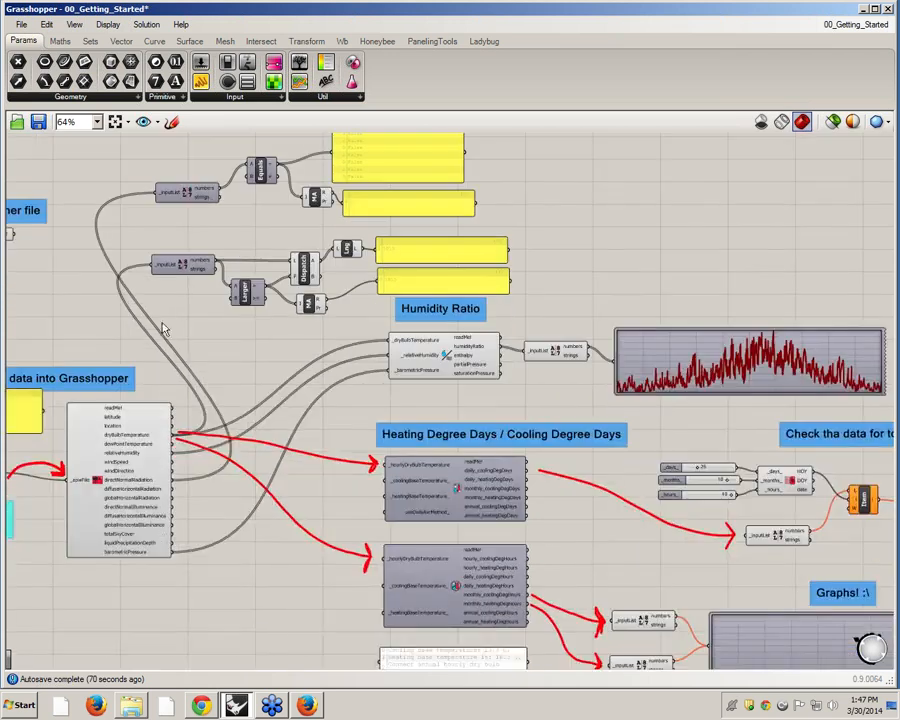
right_click_drag(247, 363, 232, 312)
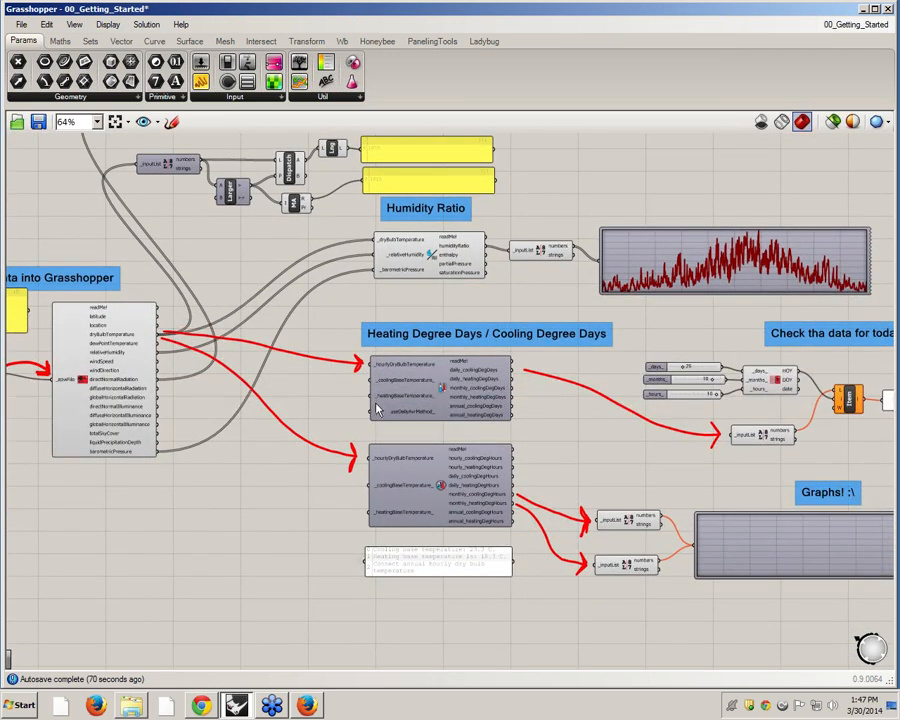
mouse_move(446, 392)
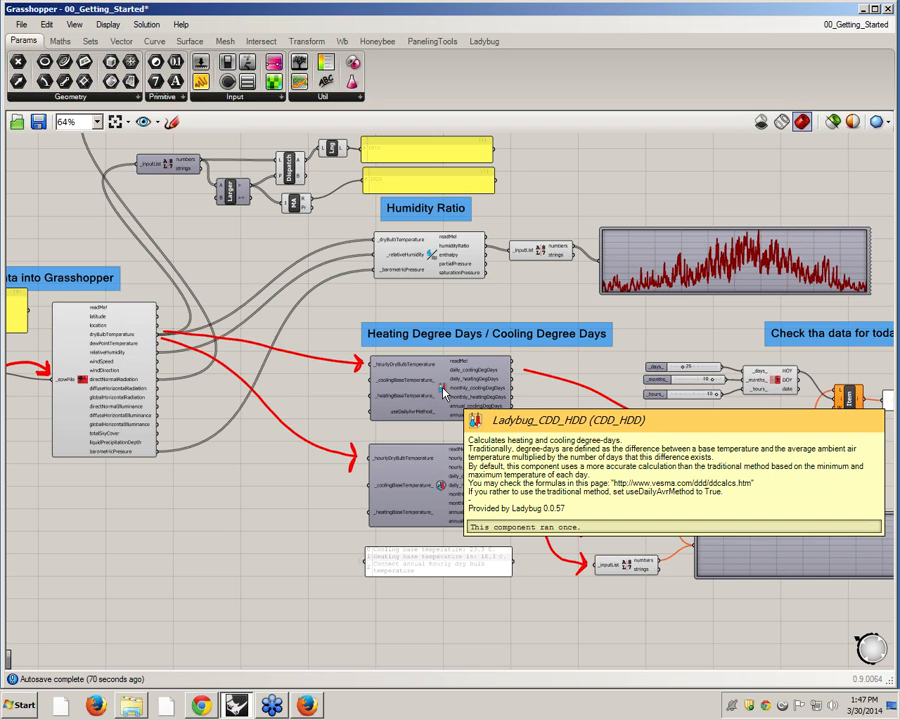
scroll(418, 250, "up", 3)
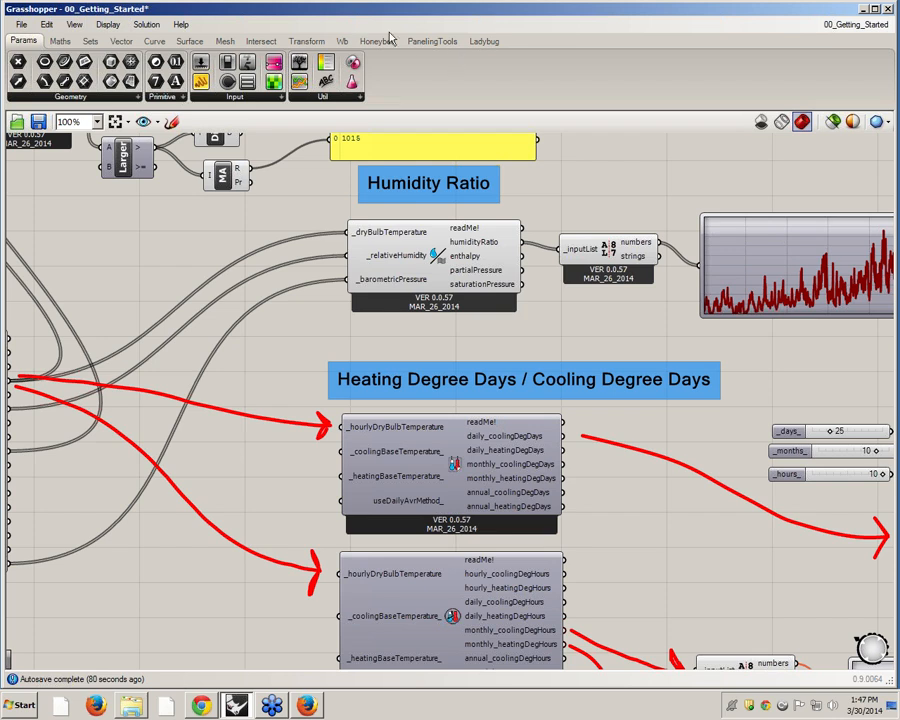
left_click(484, 41)
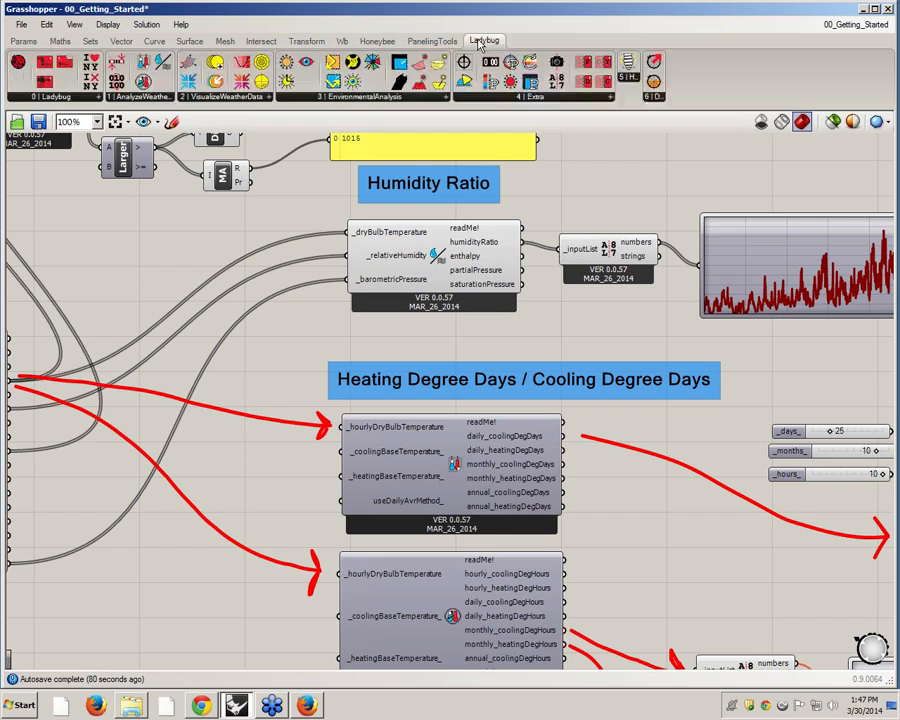
left_click(163, 97)
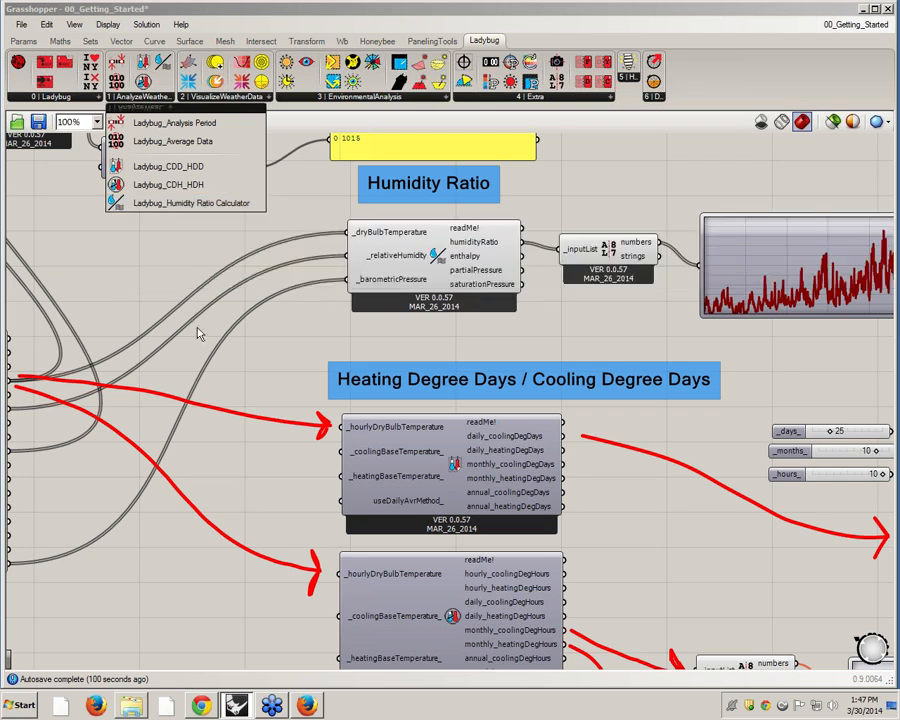
left_click(186, 262)
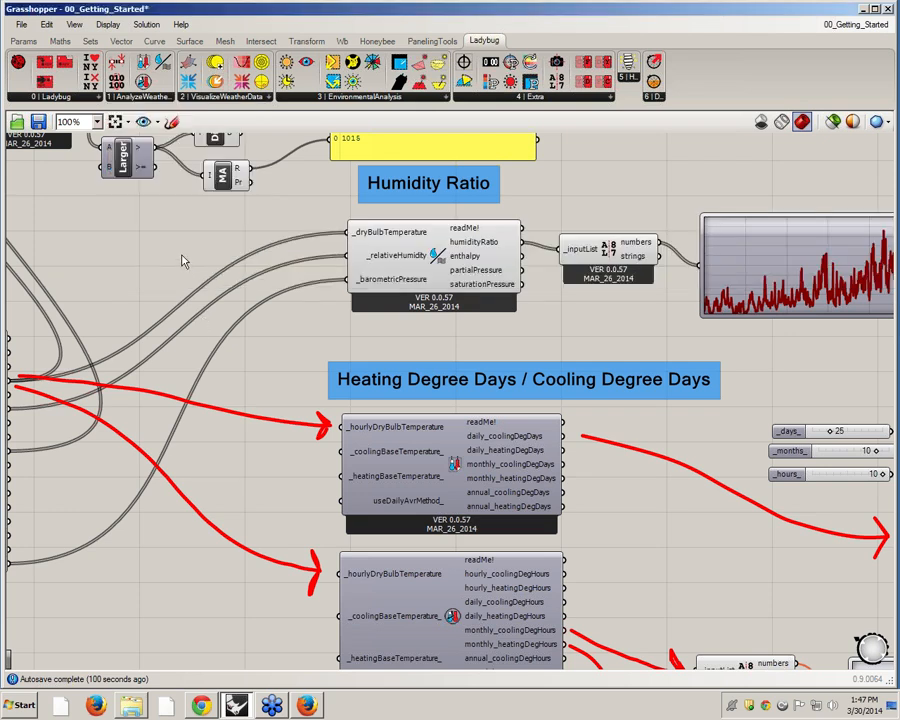
Step: Examine the Humidity Ratio Calculator's dry bulb temperature, relative humidity and barometric pressure inputs, their EPW sources, and its humidityRatio output
mouse_move(440, 258)
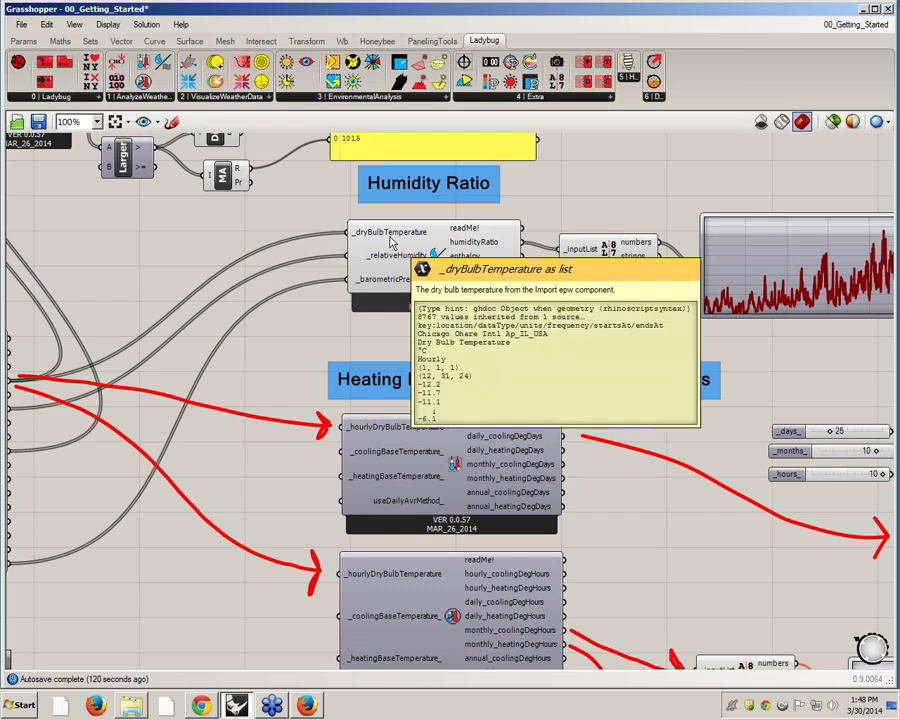
mouse_move(393, 238)
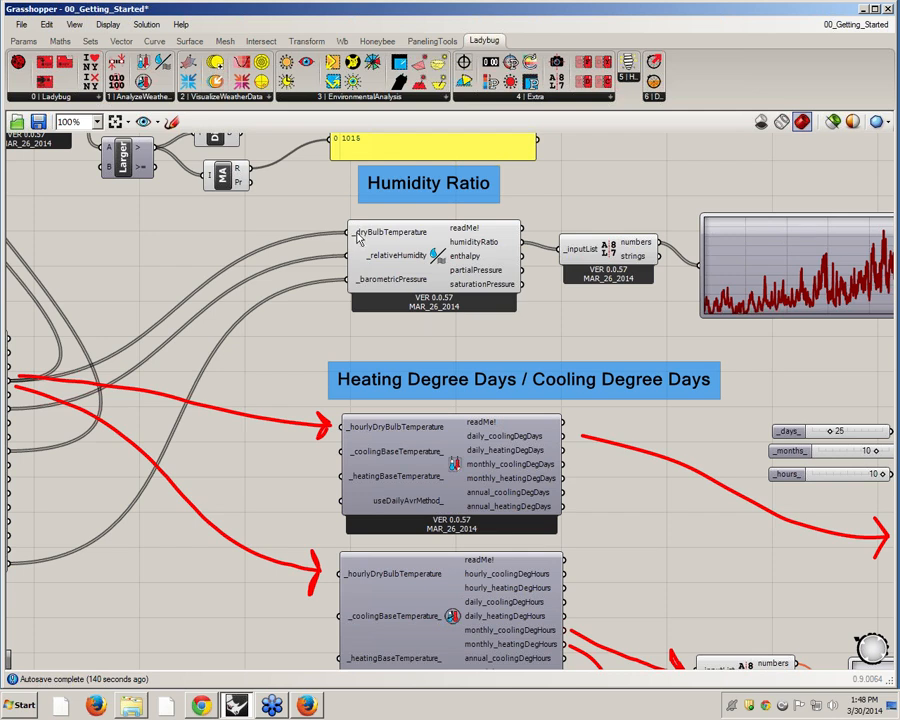
right_click_drag(414, 212, 492, 212)
scroll(492, 212, "down", 3)
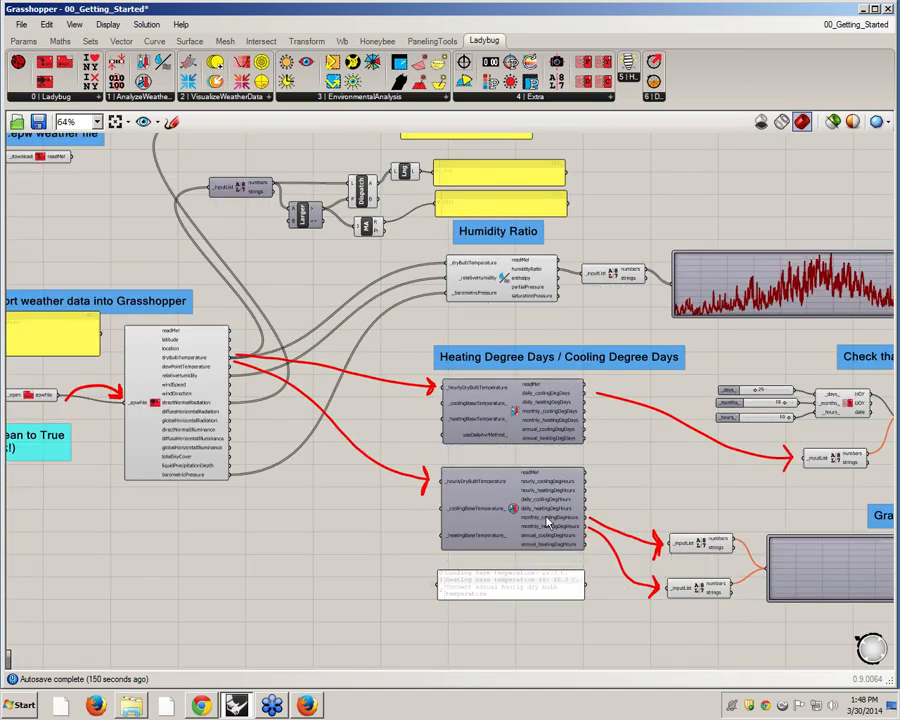
right_click_drag(582, 430, 490, 425)
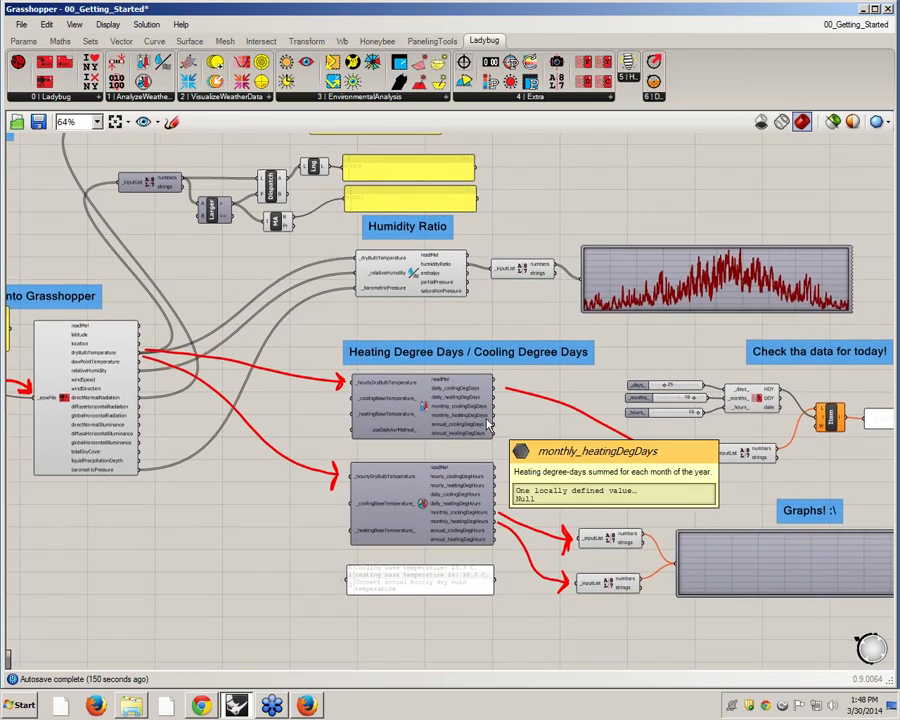
scroll(385, 287, "up", 2)
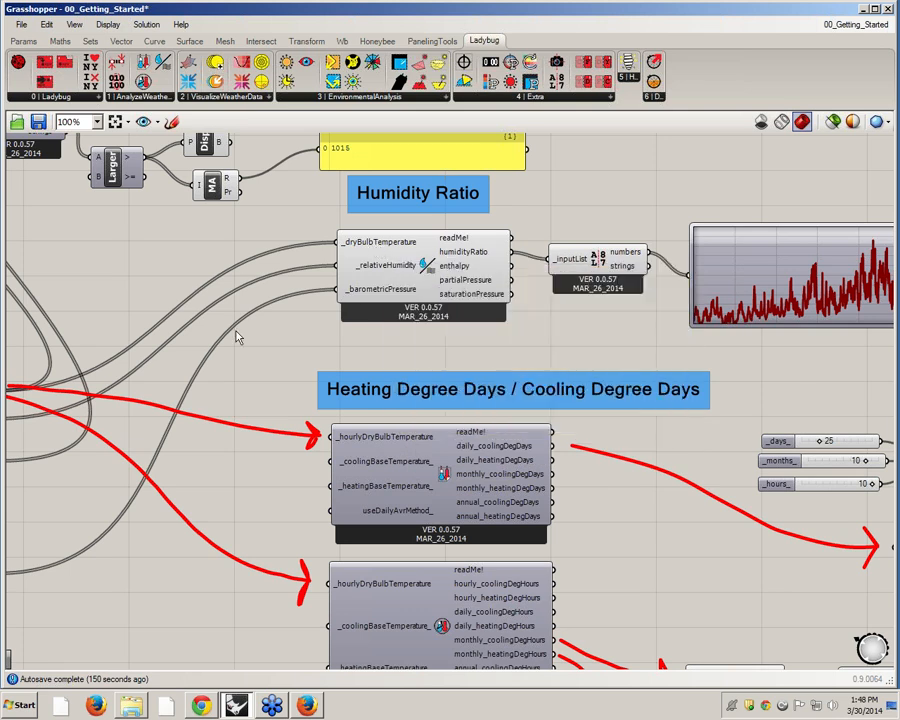
right_click_drag(261, 328, 444, 302)
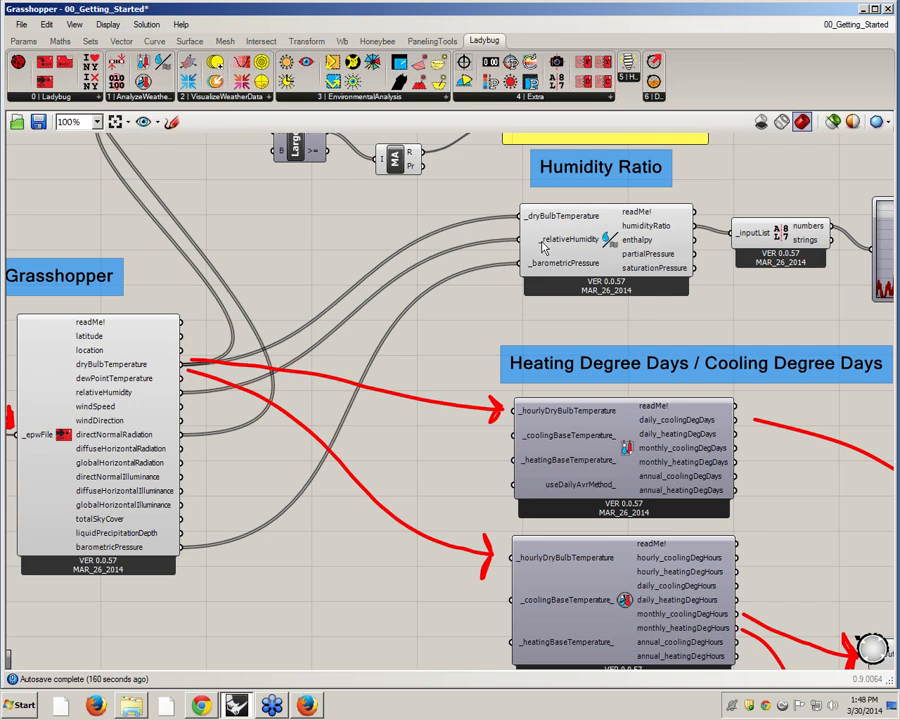
mouse_move(568, 250)
mouse_move(159, 556)
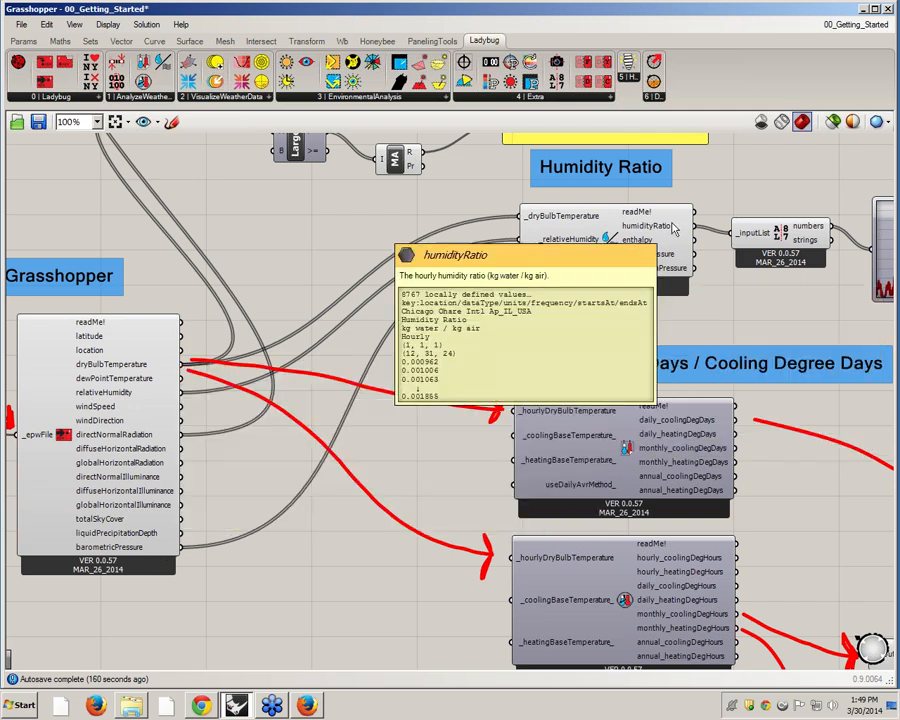
right_click_drag(628, 328, 363, 314)
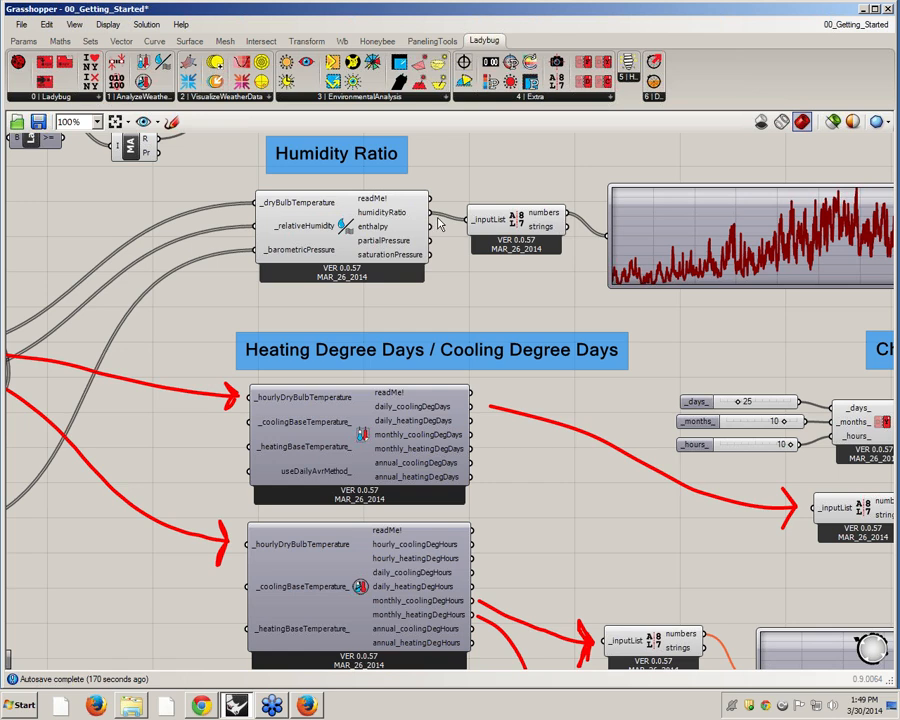
Step: Review the hourly humidity ratio graph and the true values dispatched to List A in the temperature filter above
right_click_drag(727, 204, 643, 207)
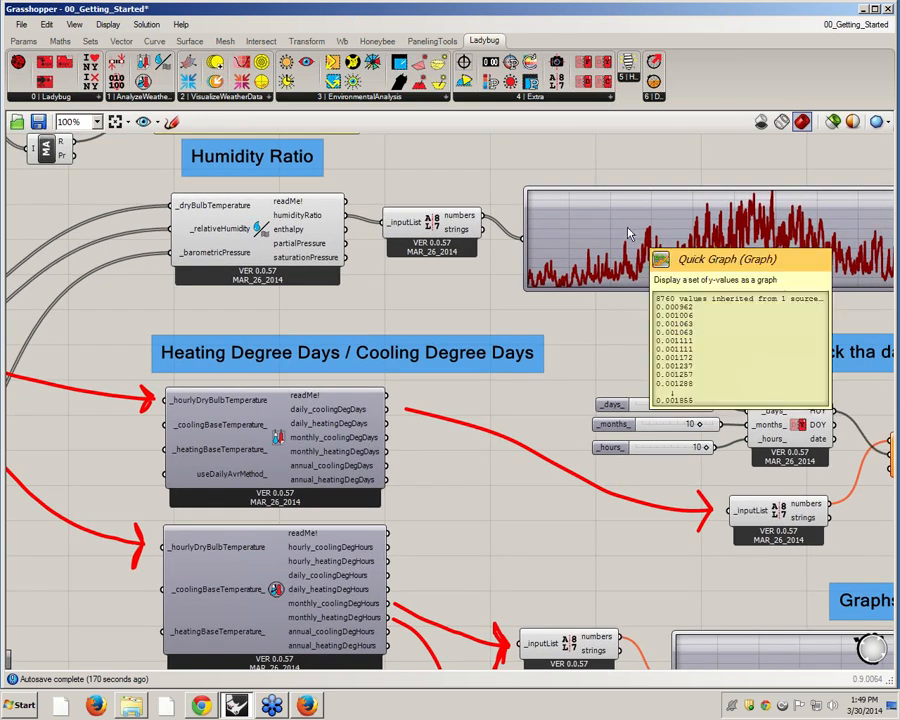
right_click_drag(434, 298, 620, 446)
scroll(589, 411, "down", 1)
right_click_drag(295, 234, 309, 313)
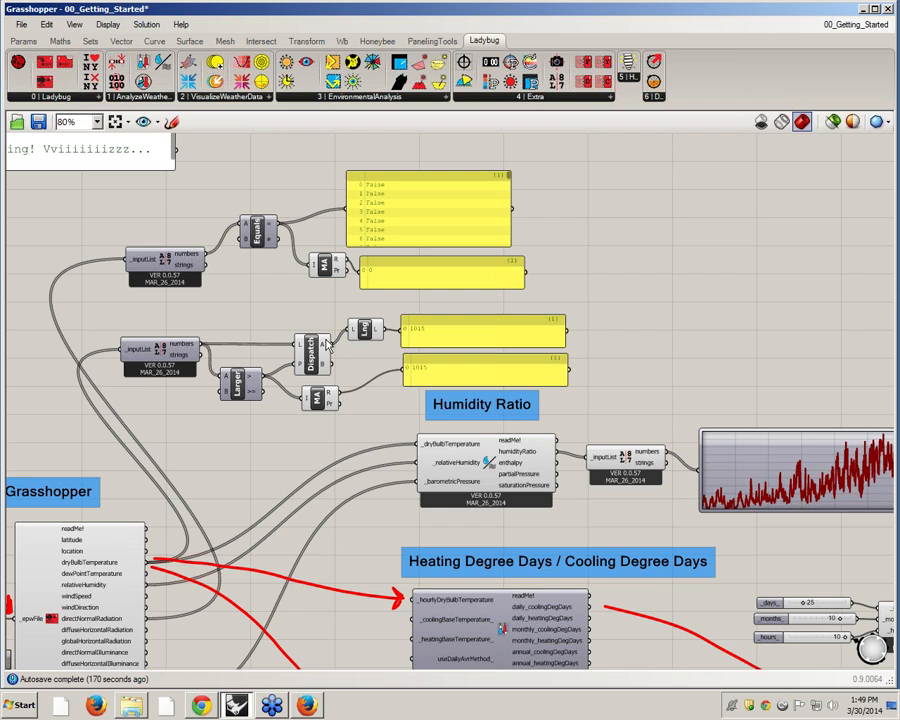
mouse_move(327, 344)
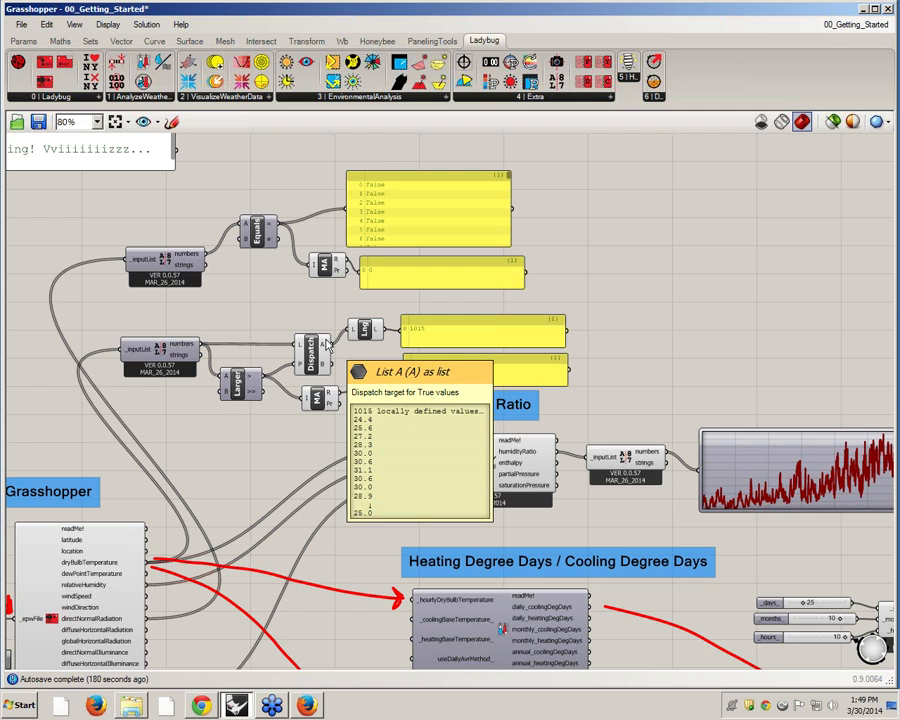
scroll(402, 250, "down", 3)
scroll(503, 428, "up", 2)
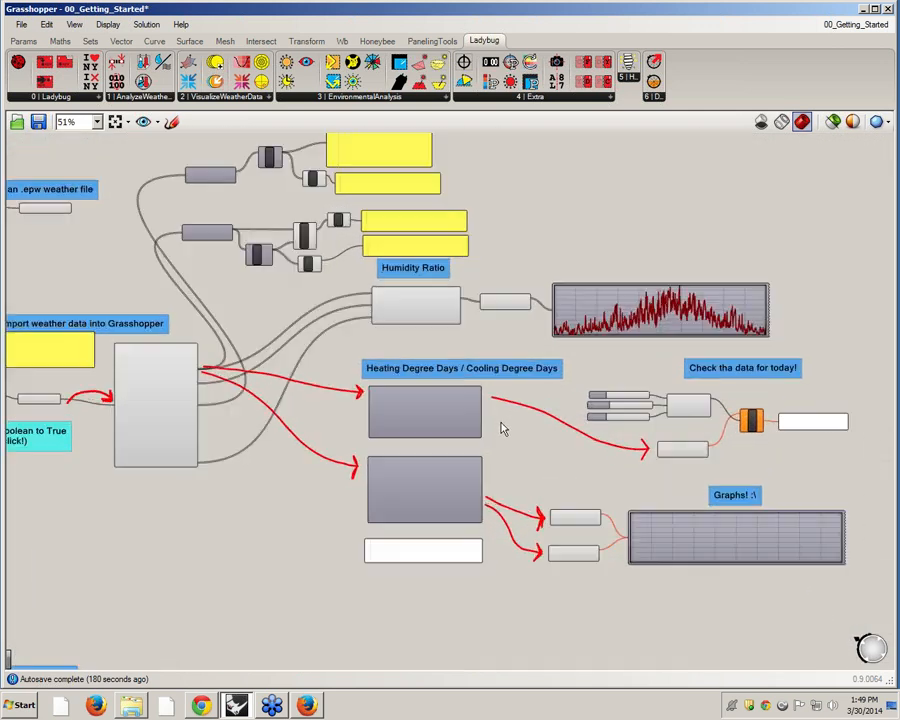
Step: Examine the heating base temperature and useDailyAvrMethod_ inputs of the degree-days component, alongside the degree-hours component below it
scroll(503, 428, "up", 3)
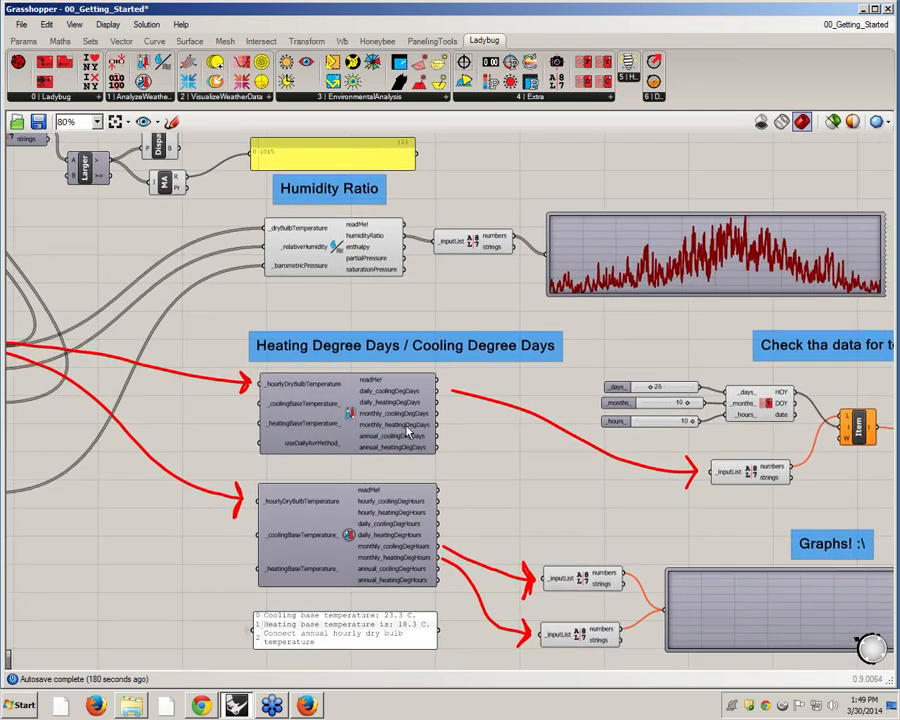
scroll(345, 460, "up", 2)
mouse_move(350, 436)
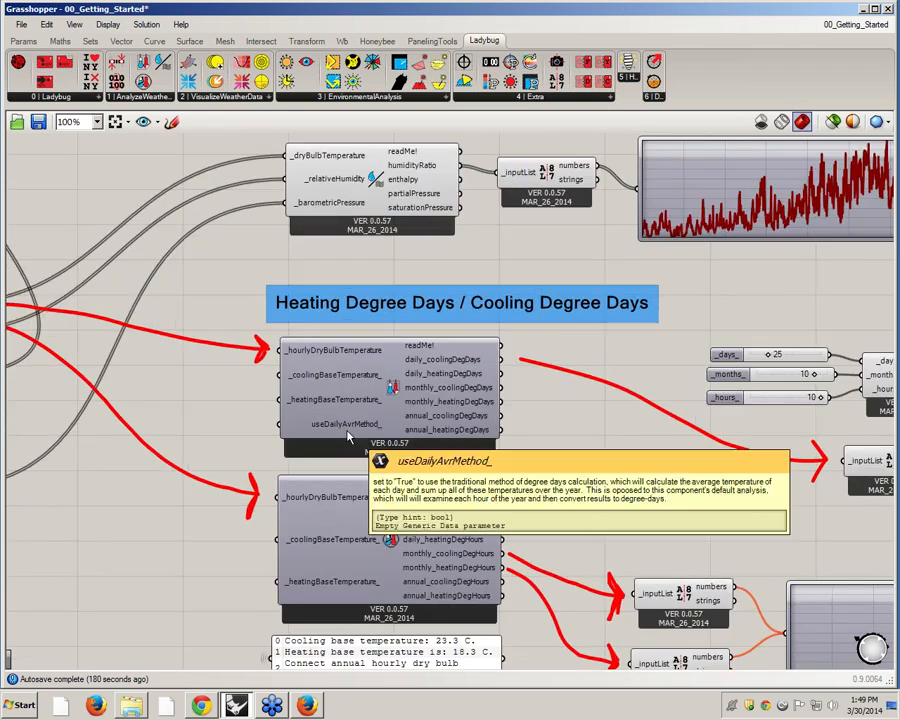
mouse_move(365, 525)
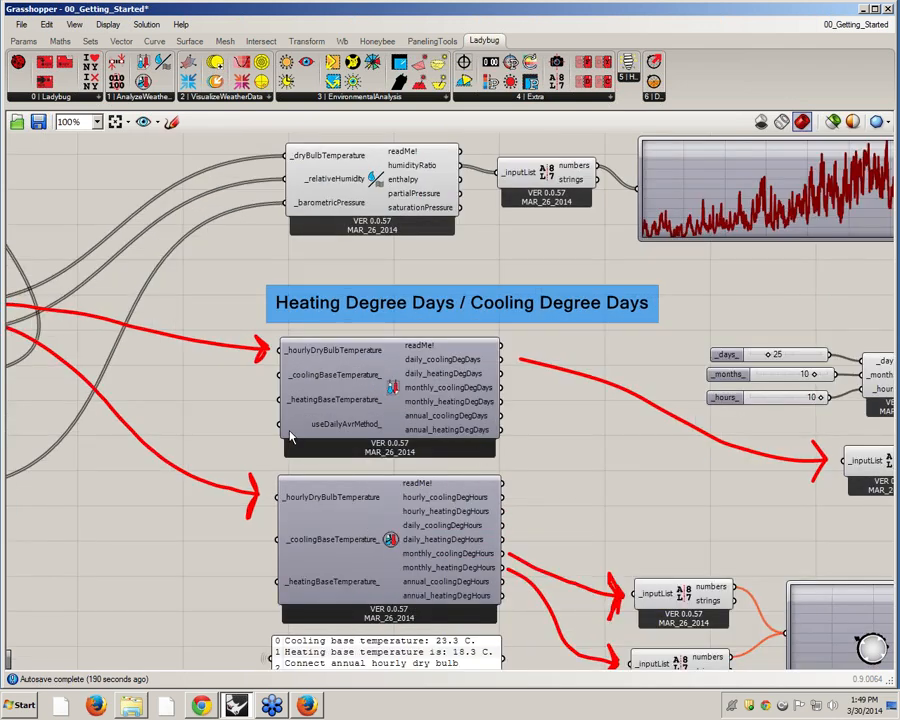
mouse_move(289, 407)
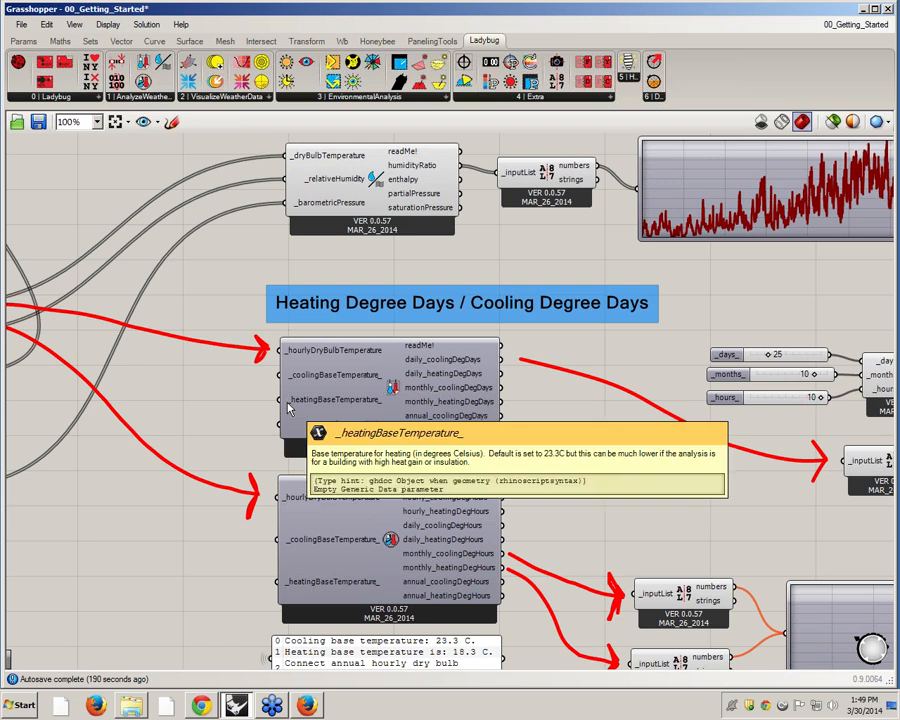
mouse_move(390, 393)
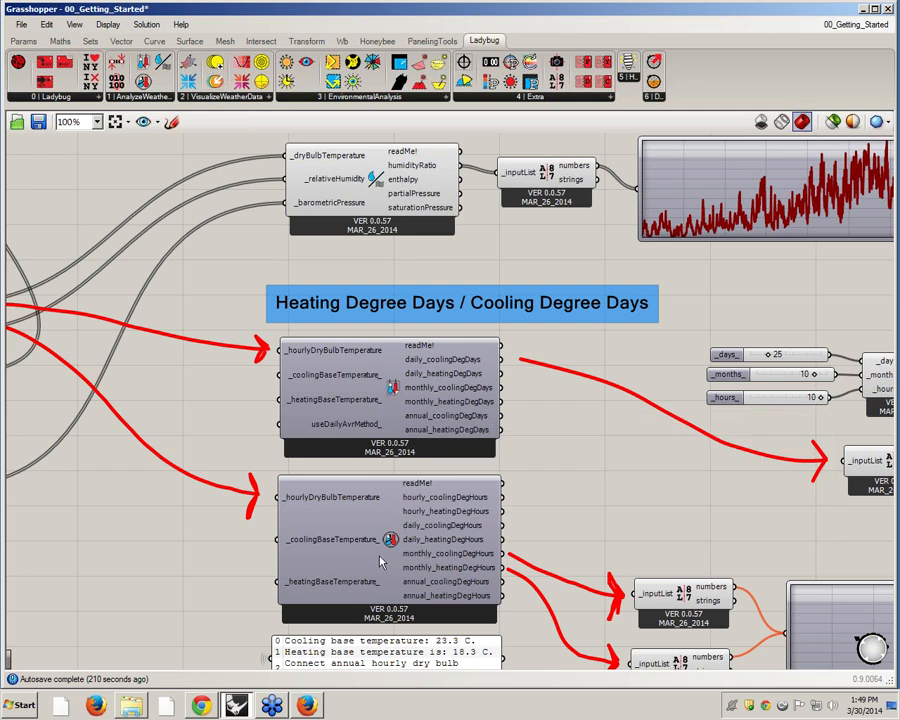
mouse_move(389, 542)
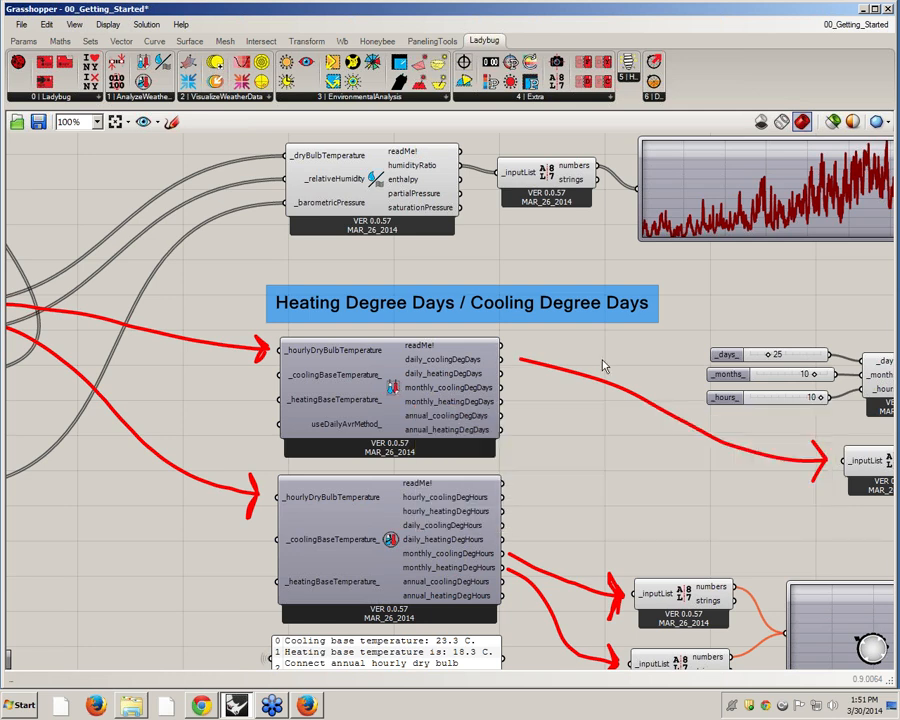
Step: Read the Ladybug_CDD_HDD description and its useDailyAvrMethod_ input to compare the traditional and default degree-day calculation methods
right_click_drag(569, 361, 512, 356)
right_click_drag(249, 434, 321, 333)
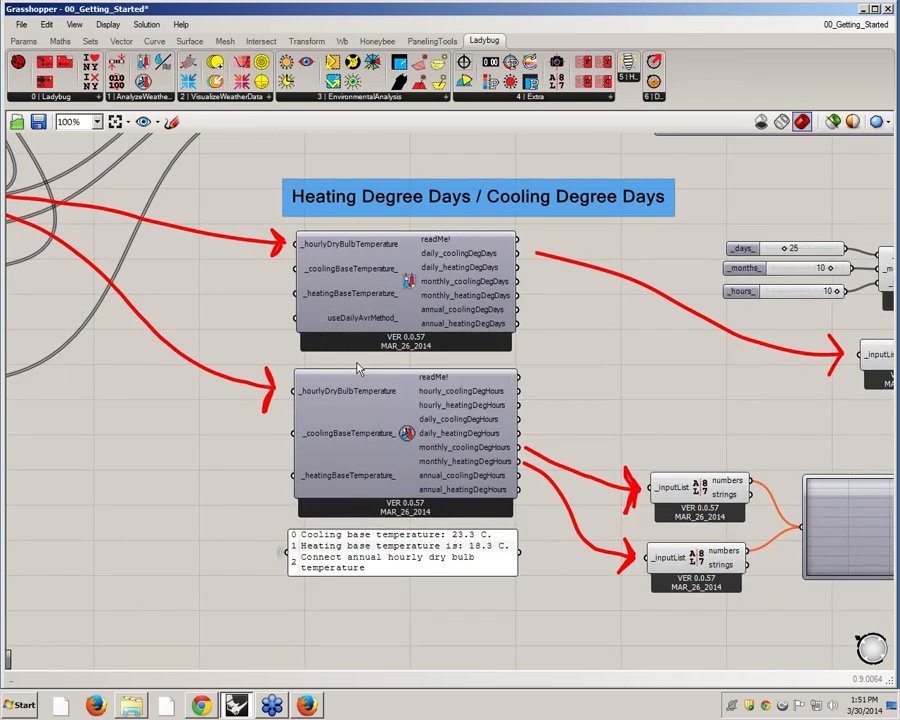
scroll(301, 390, "up", 1)
scroll(322, 387, "up", 1)
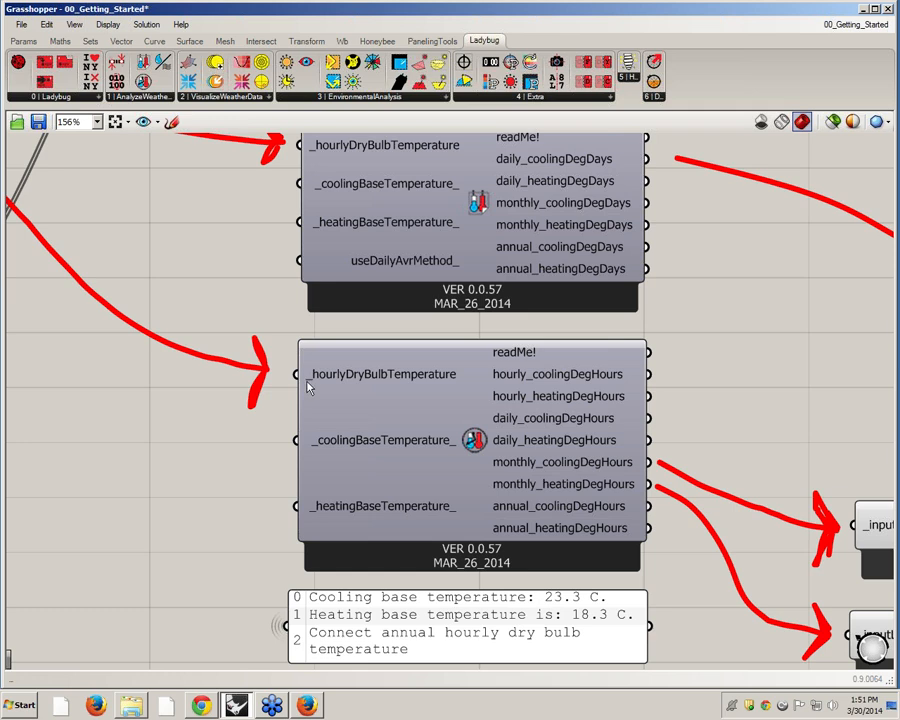
mouse_move(311, 394)
mouse_move(459, 272)
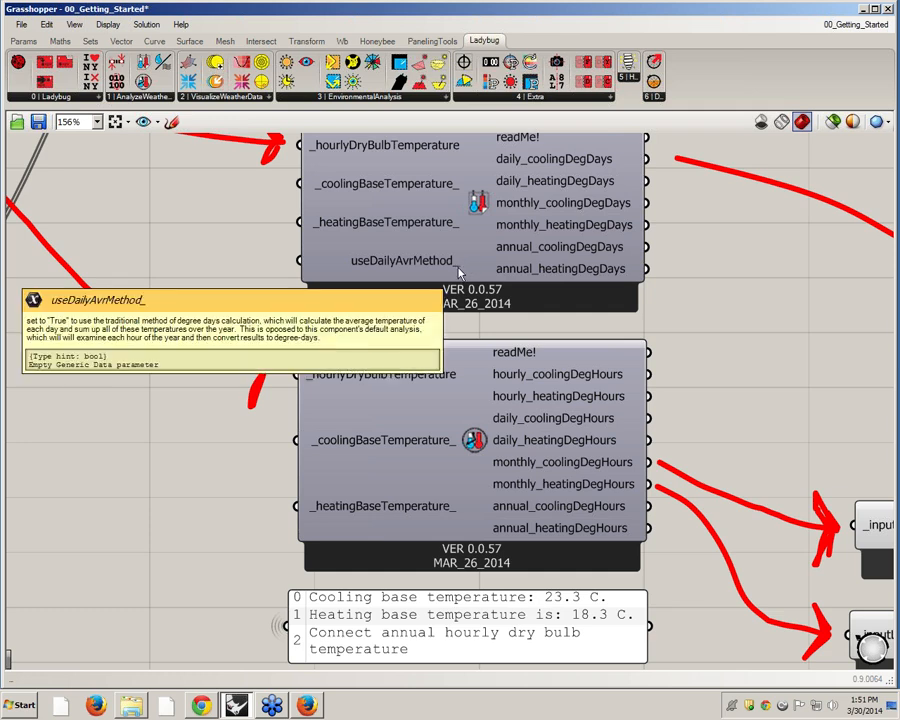
right_click_drag(213, 263, 200, 330)
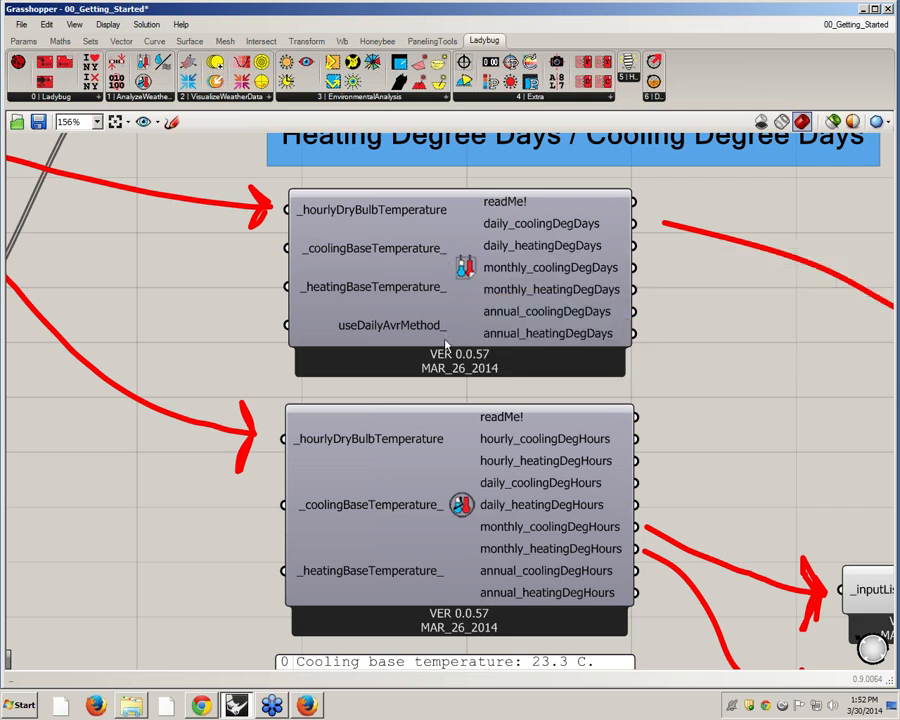
mouse_move(446, 264)
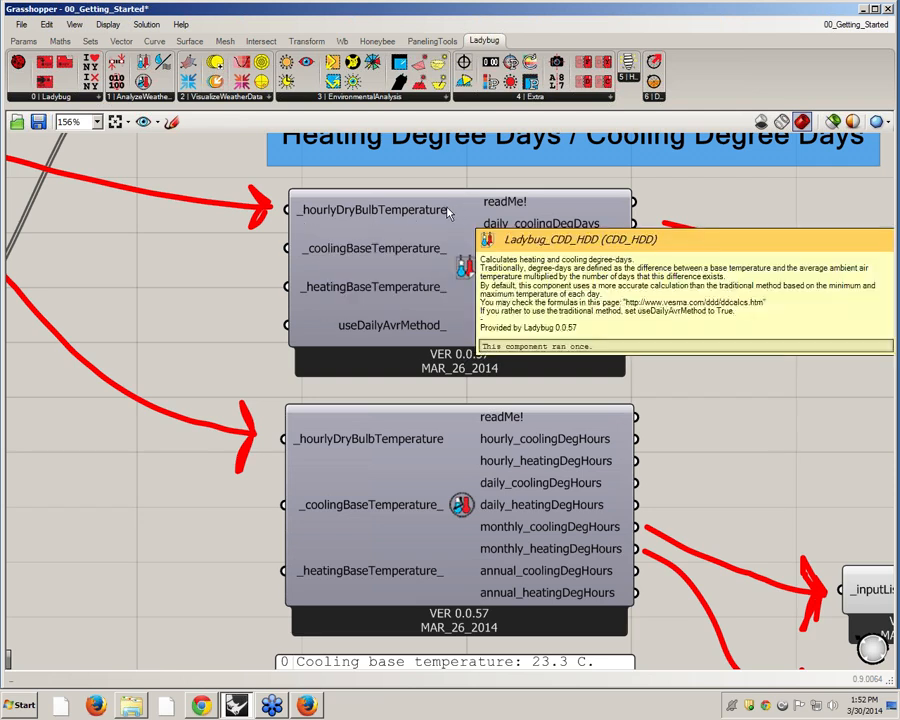
mouse_move(441, 211)
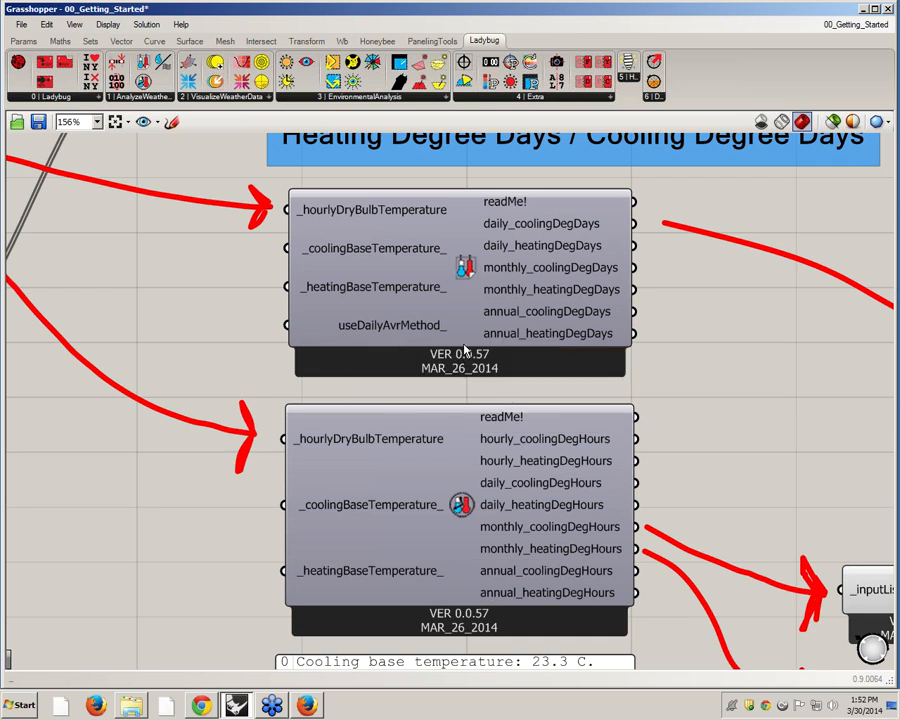
mouse_move(447, 333)
mouse_move(297, 220)
mouse_move(352, 253)
right_click_drag(420, 298, 440, 339)
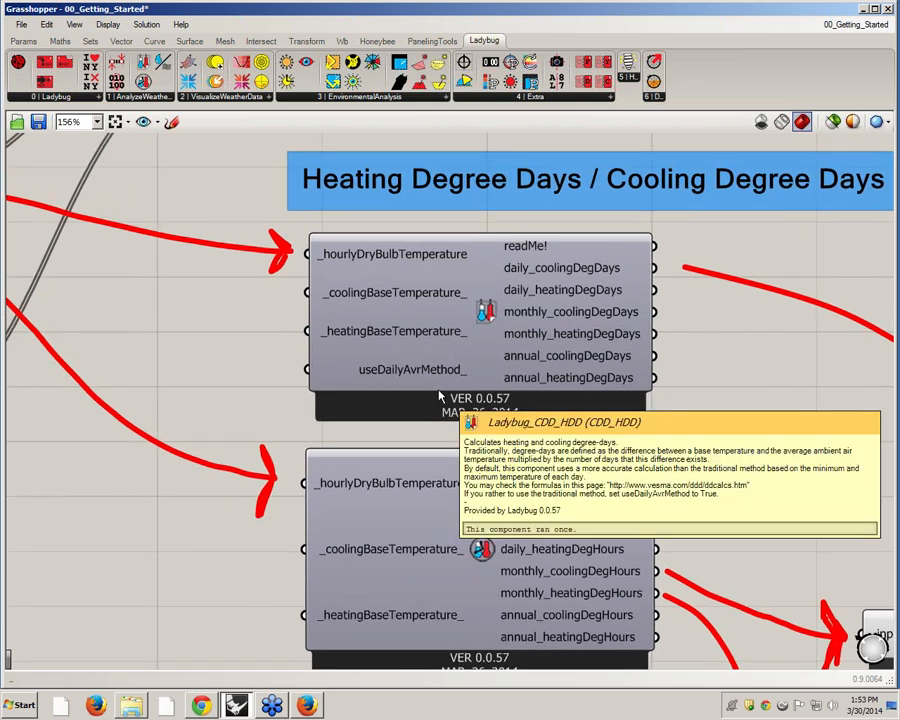
mouse_move(438, 396)
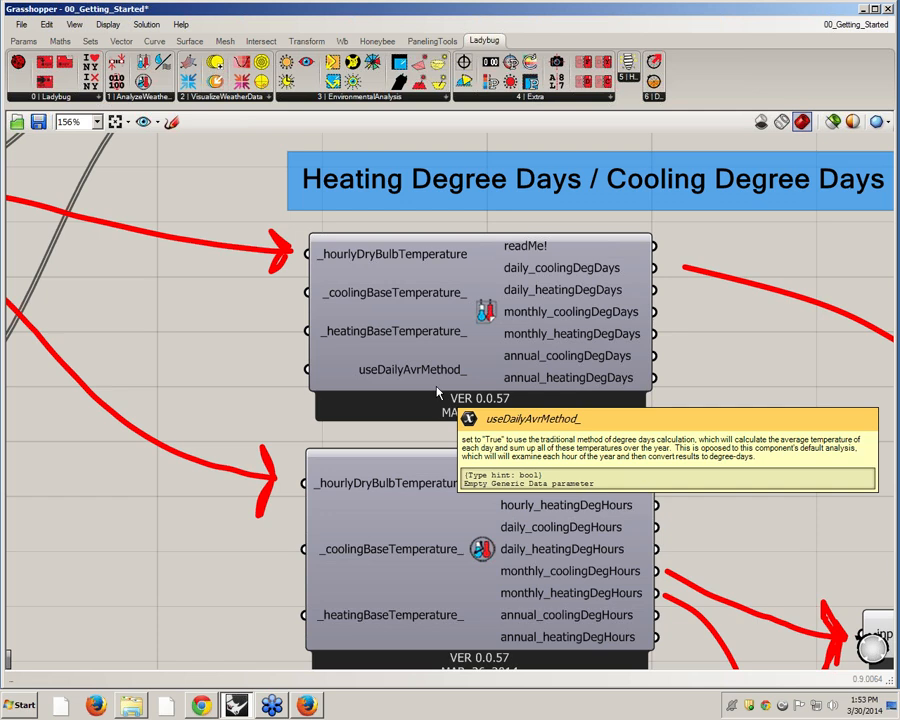
Step: Connect the Import epw component's dryBulbTemperature output to the degree-days component's _hourlyDryBulbTemperature input
scroll(470, 352, "up", 2)
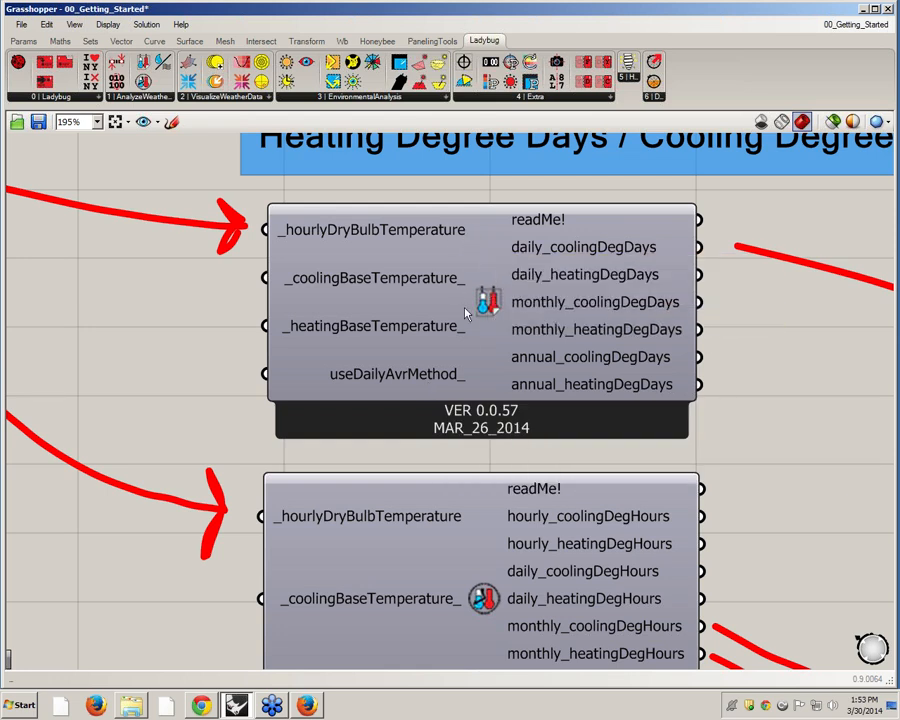
scroll(455, 358, "down", 5)
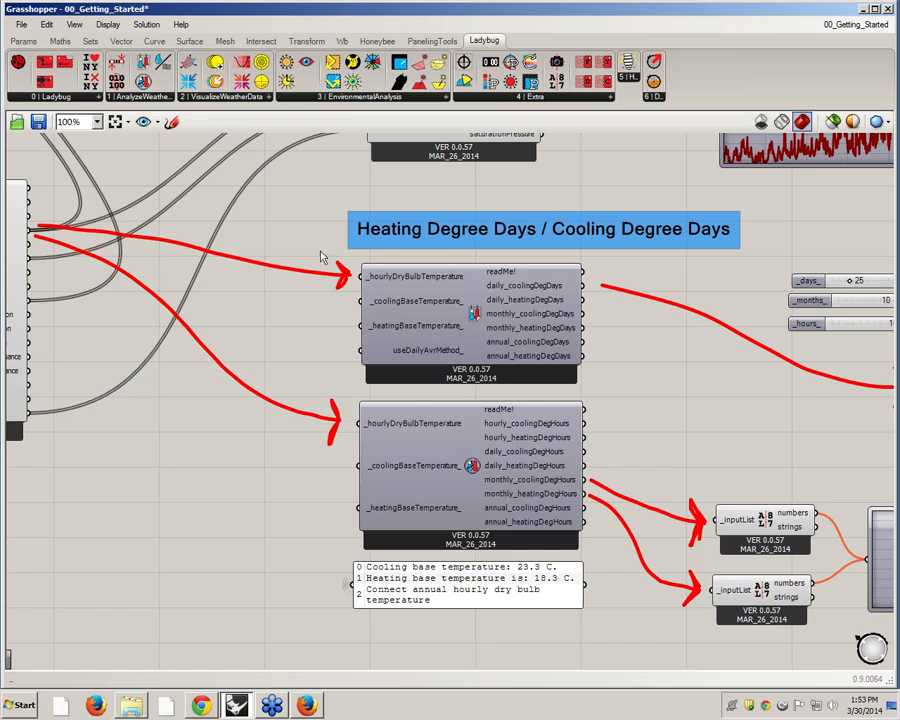
scroll(374, 284, "up", 4)
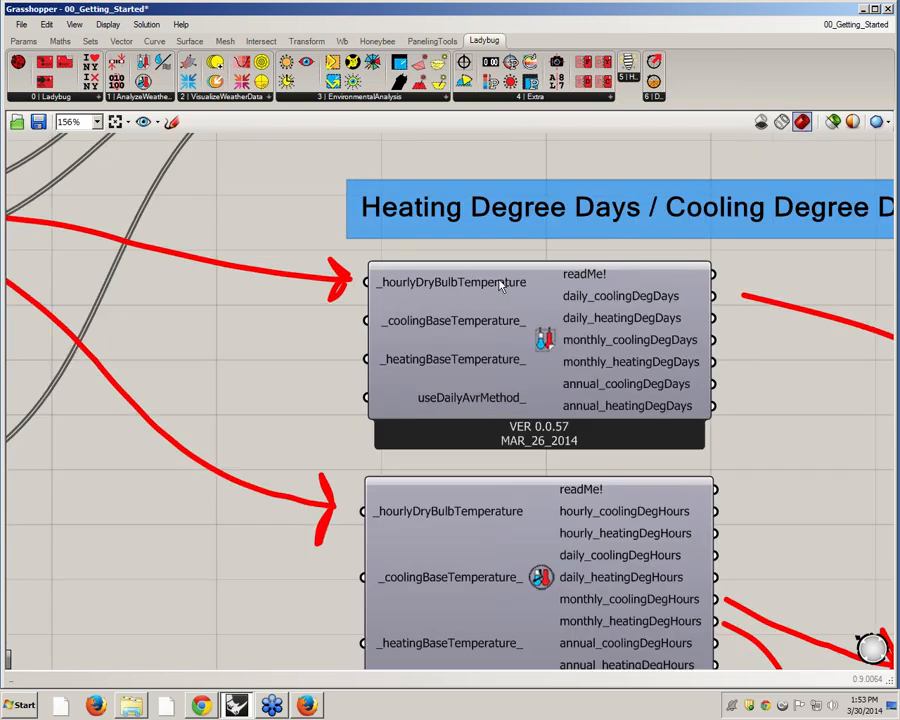
scroll(514, 281, "down", 1)
right_click_drag(189, 279, 348, 294)
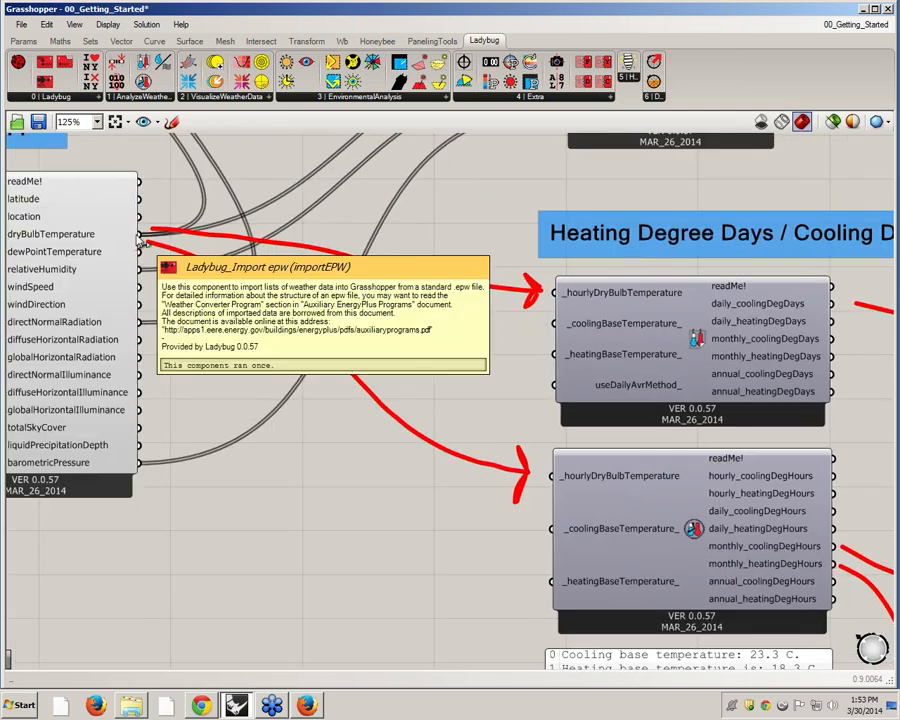
left_click_drag(140, 234, 580, 296)
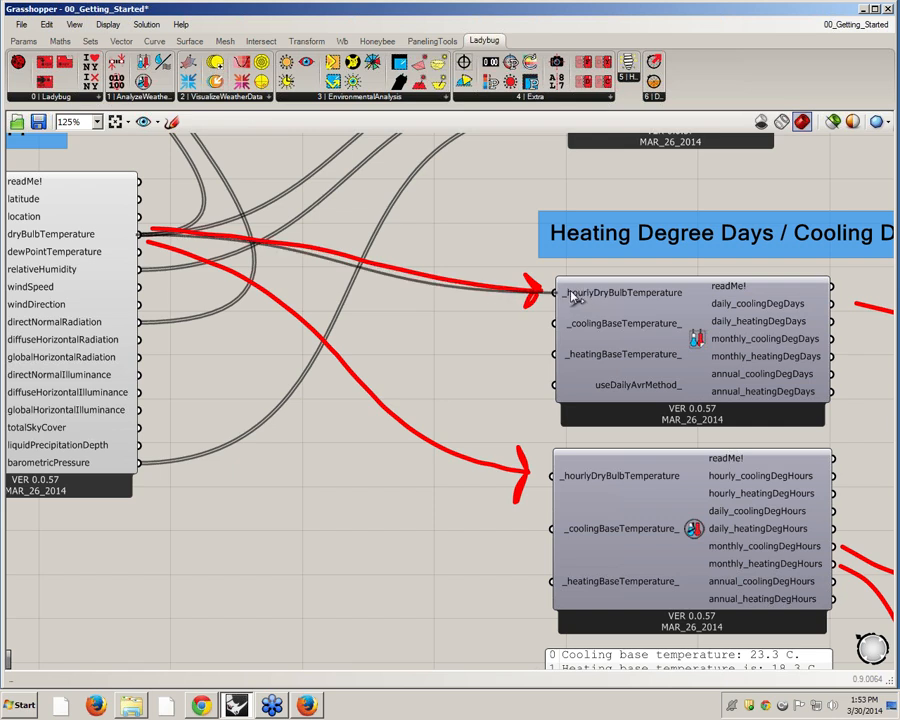
Step: Inspect the degree-days component's monthly_coolingDegDays and readMe! outputs
right_click_drag(784, 338, 457, 347)
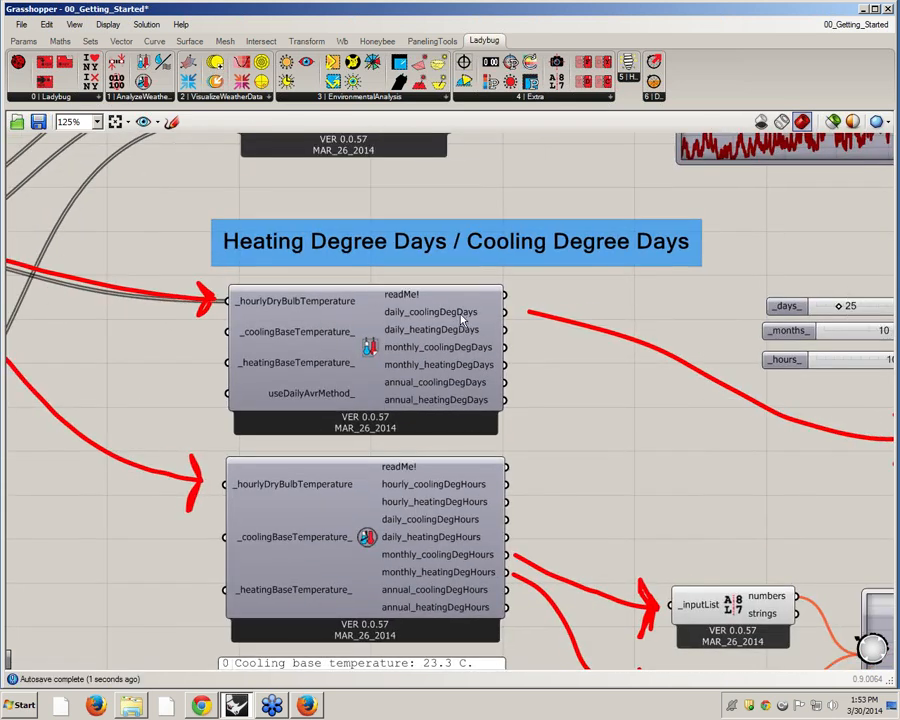
mouse_move(463, 316)
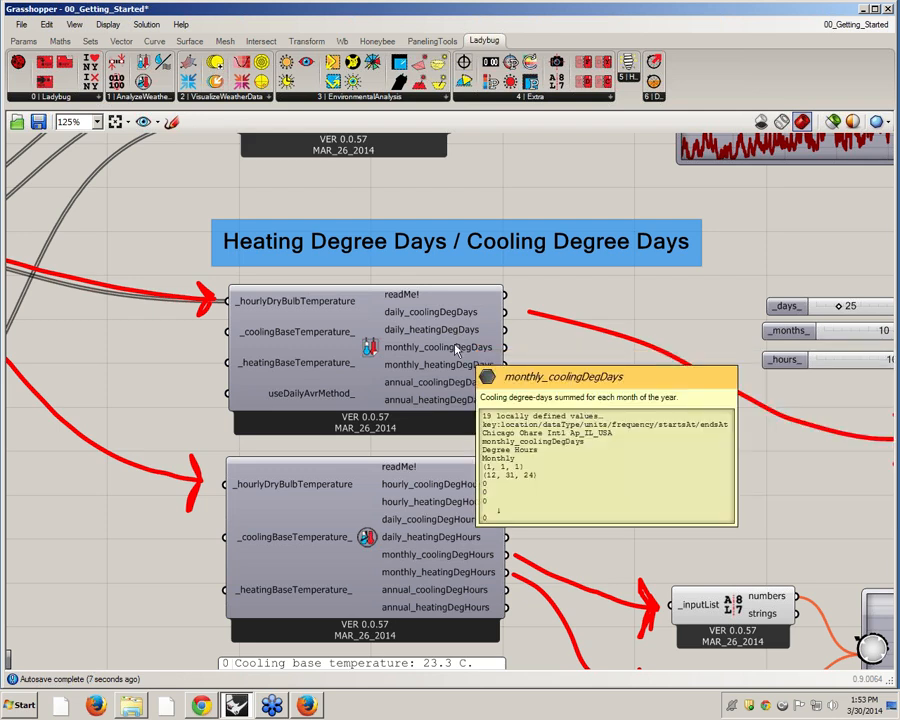
right_click_drag(434, 303, 389, 317)
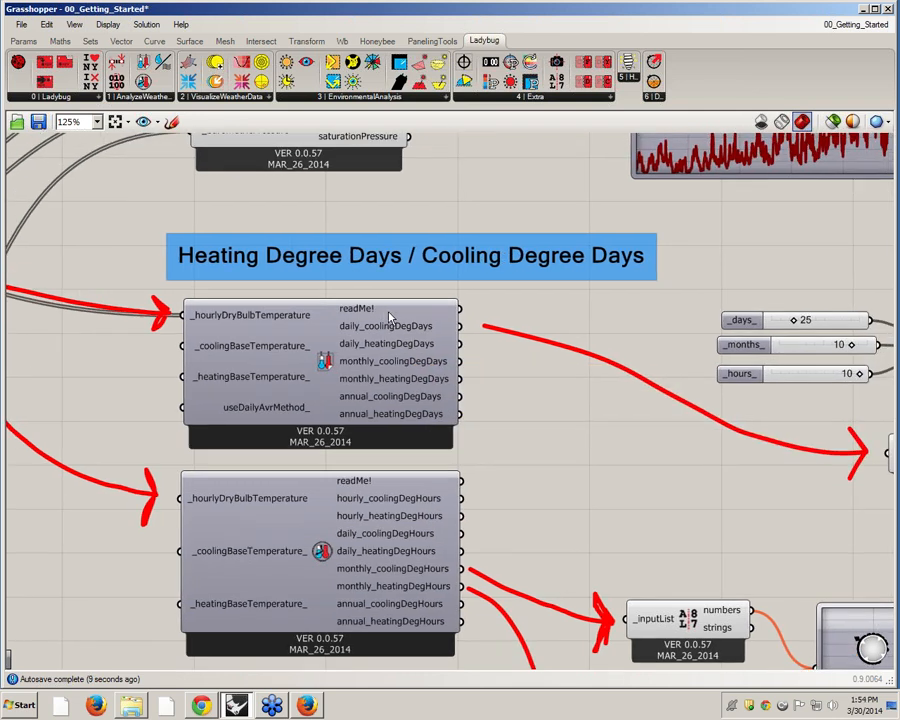
mouse_move(384, 318)
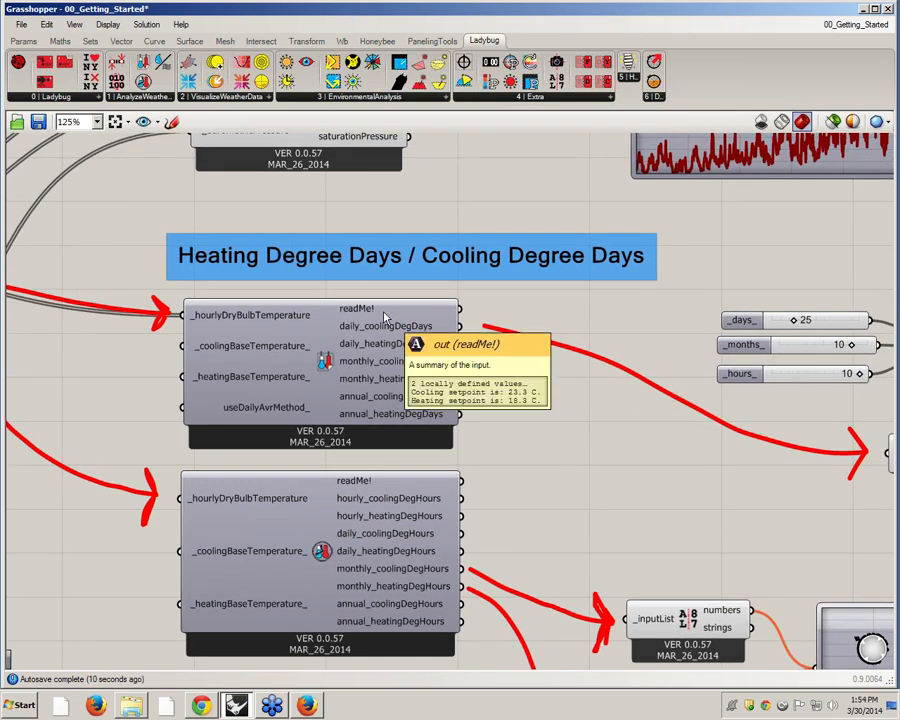
Step: Attach a resized Panel to the degree-days component's readMe! output to read its setpoints, and delete the Panel
double_click(624, 306)
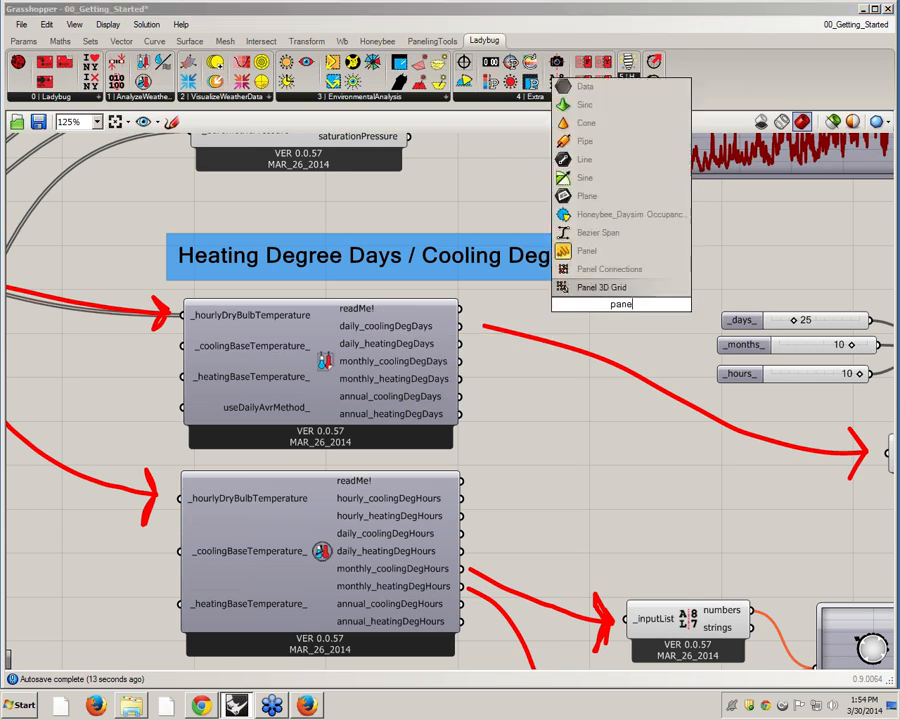
left_click(587, 250)
left_click_drag(460, 309, 553, 306)
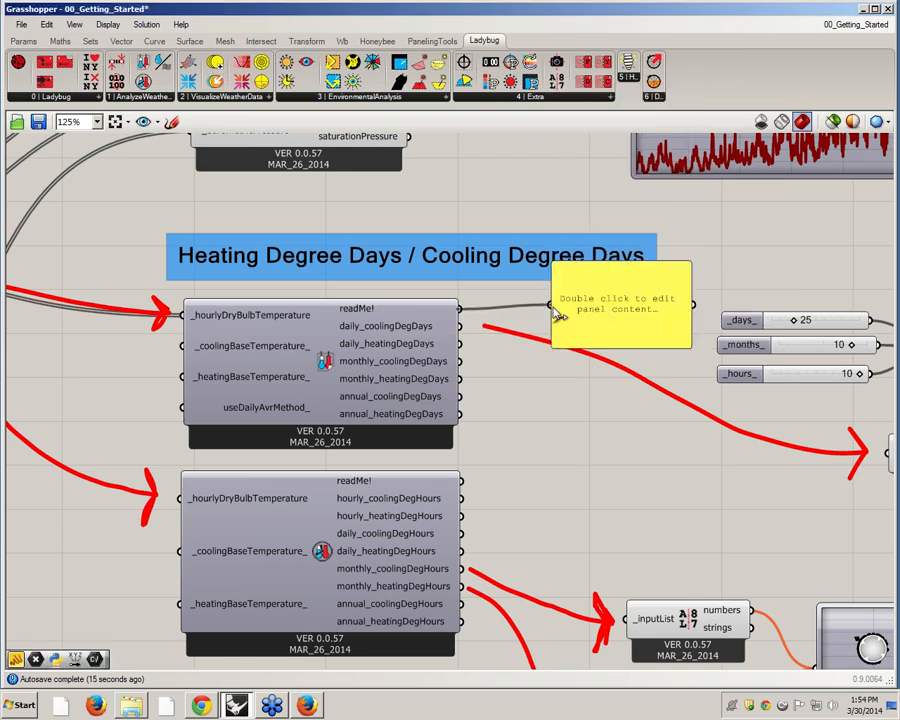
left_click_drag(655, 345, 657, 409)
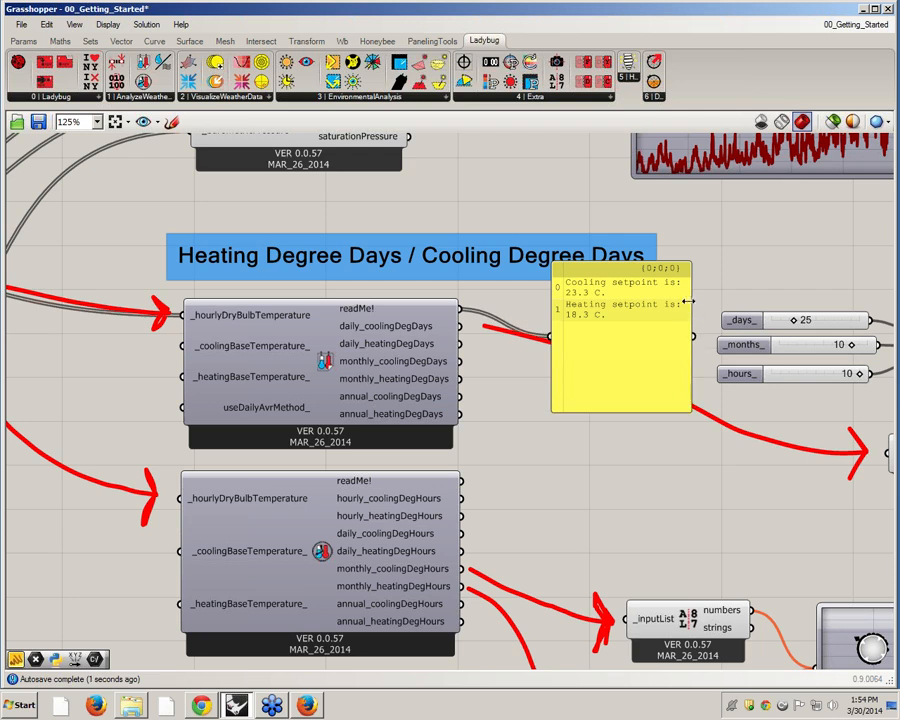
left_click_drag(688, 300, 834, 293)
left_click(668, 326)
left_click_drag(668, 332, 626, 406)
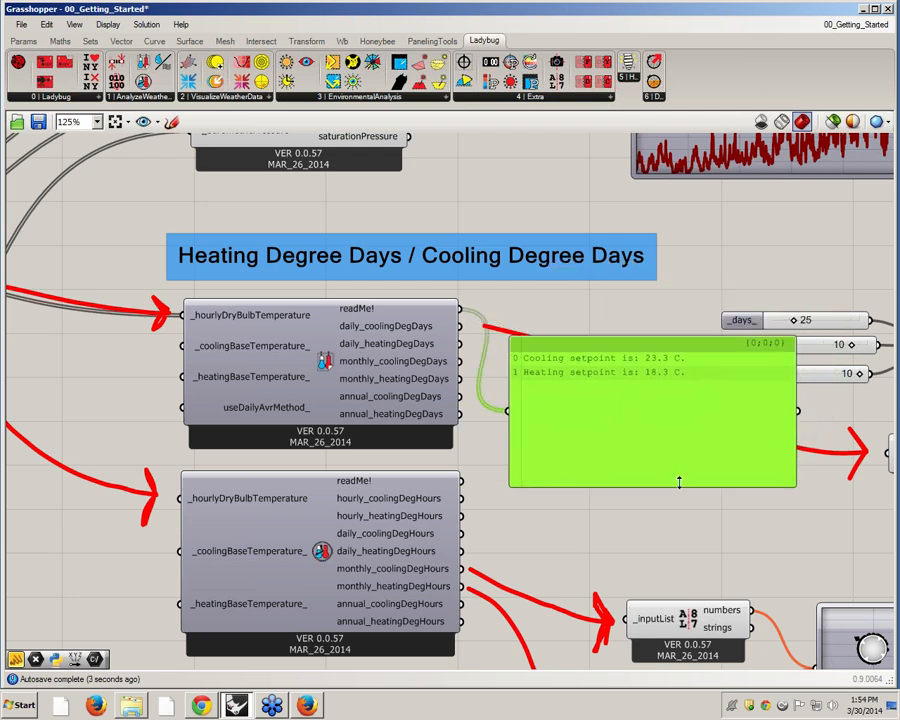
left_click_drag(676, 477, 671, 400)
left_click_drag(621, 373, 625, 321)
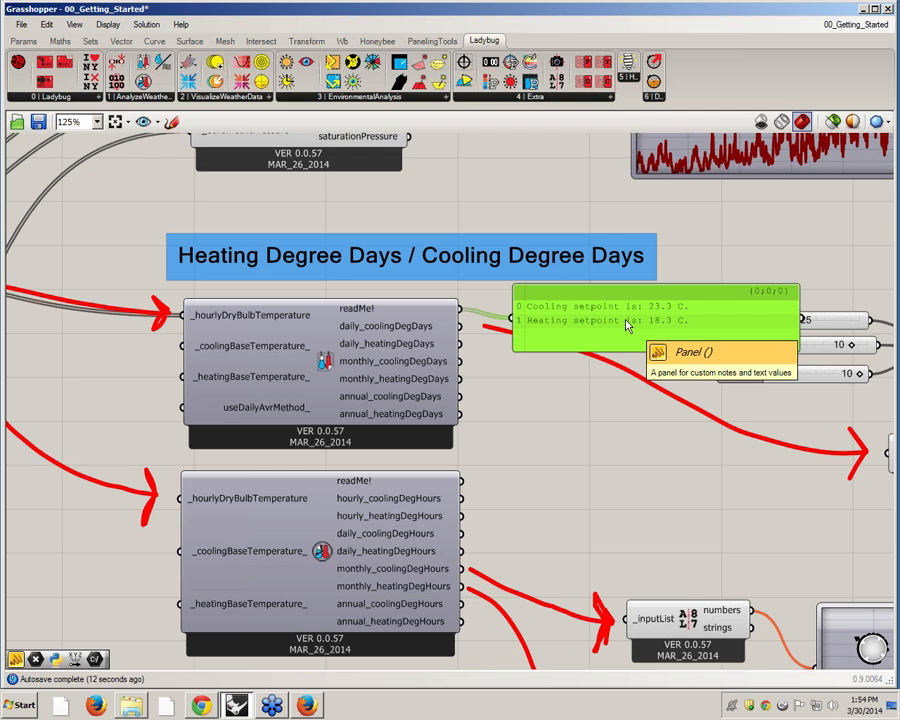
left_click_drag(627, 325, 608, 281)
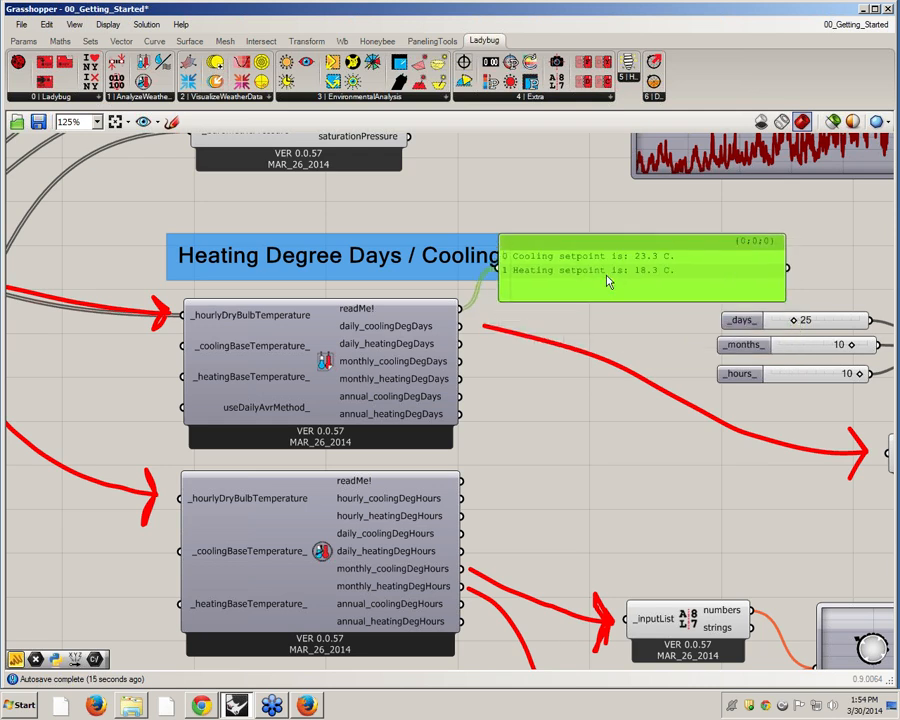
key("Delete")
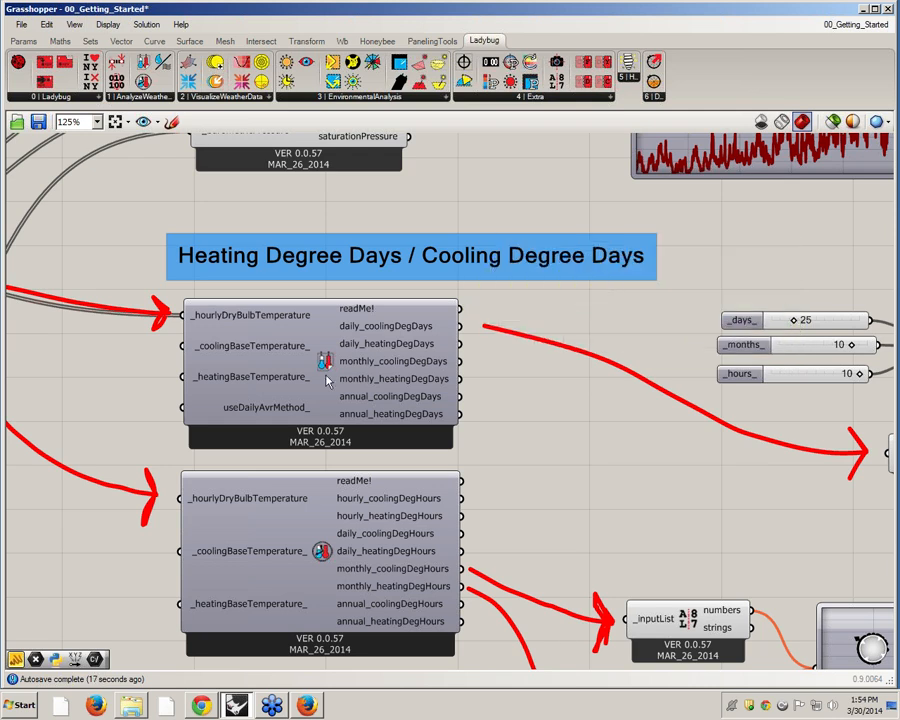
Step: Disconnect the Import epw dryBulbTemperature wire from the degree-days component's _hourlyDryBulbTemperature input
right_click_drag(327, 378, 451, 355)
scroll(451, 352, "down", 2)
left_click_drag(359, 316, 92, 277, "ctrl")
scroll(364, 440, "down", 6)
scroll(305, 498, "up", 2)
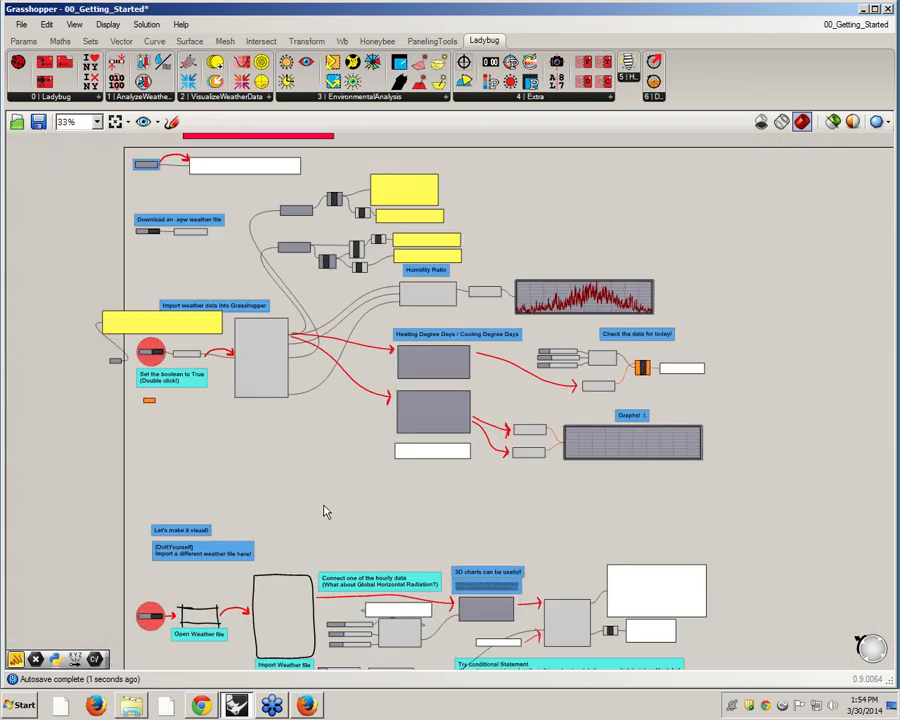
Step: Examine the "Let's make it visual!" section's weather-file import, analysis period and 3D chart layout, comparing it with the existing weather data import
right_click_drag(348, 494, 341, 368)
scroll(337, 469, "up", 3)
right_click_drag(337, 469, 386, 350)
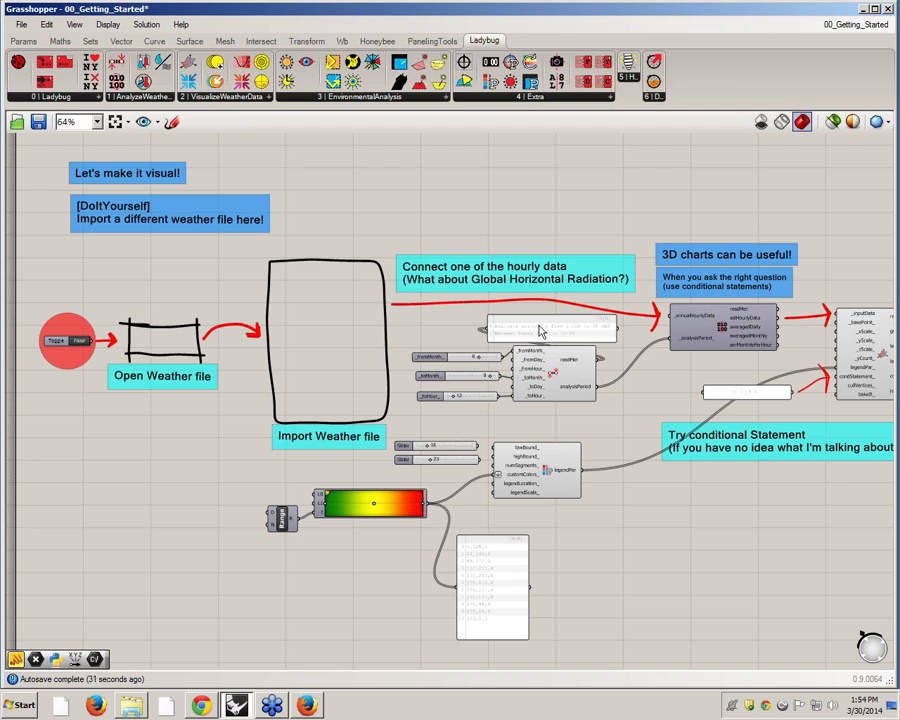
scroll(345, 206, "down", 5)
scroll(417, 343, "up", 4)
scroll(417, 343, "up", 3)
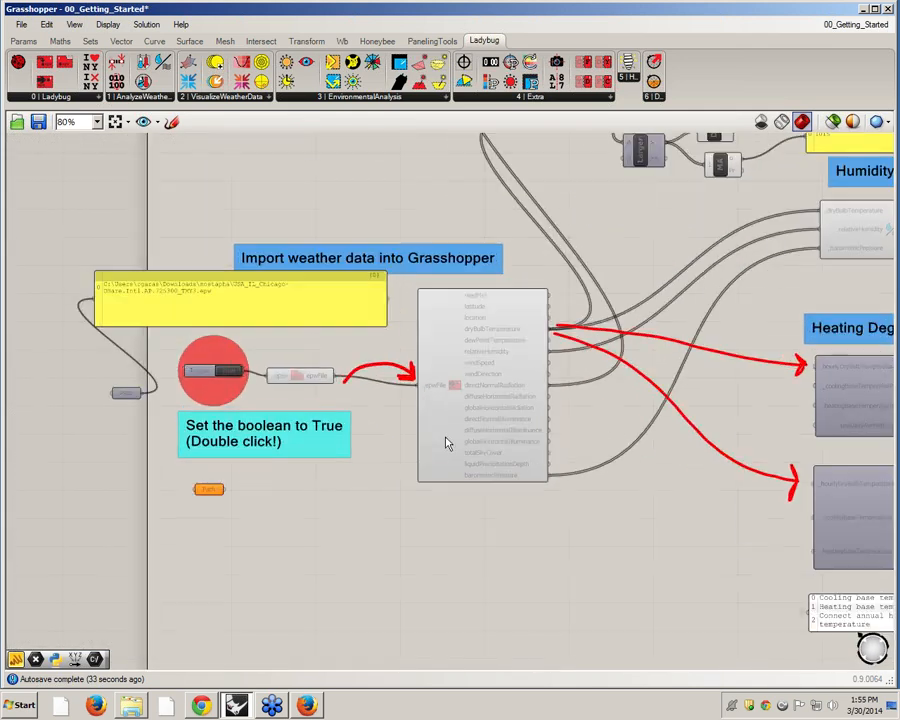
right_click_drag(412, 408, 446, 344)
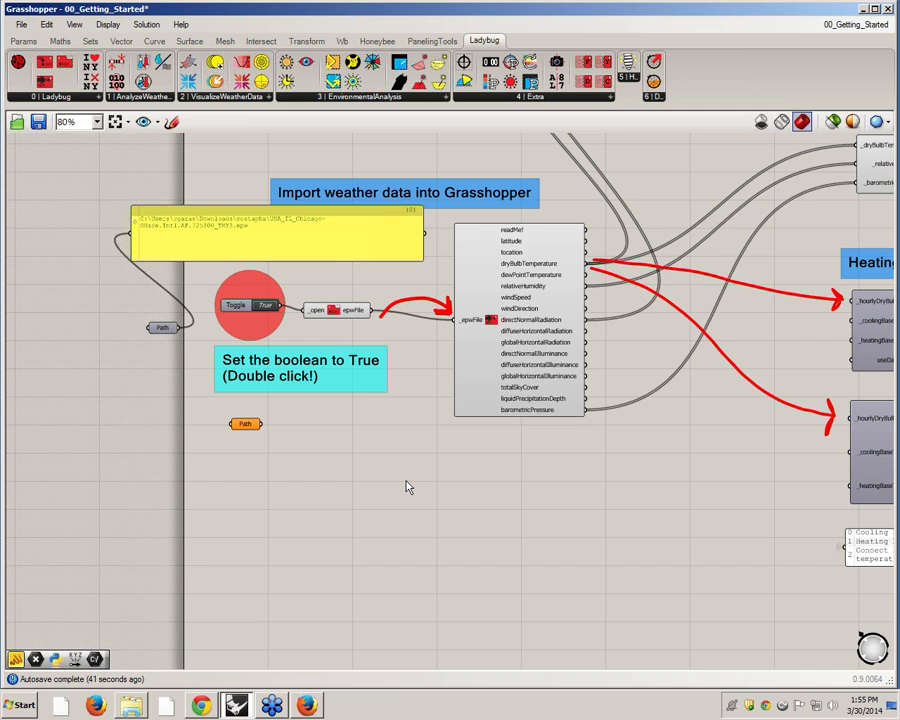
scroll(424, 492, "down", 5)
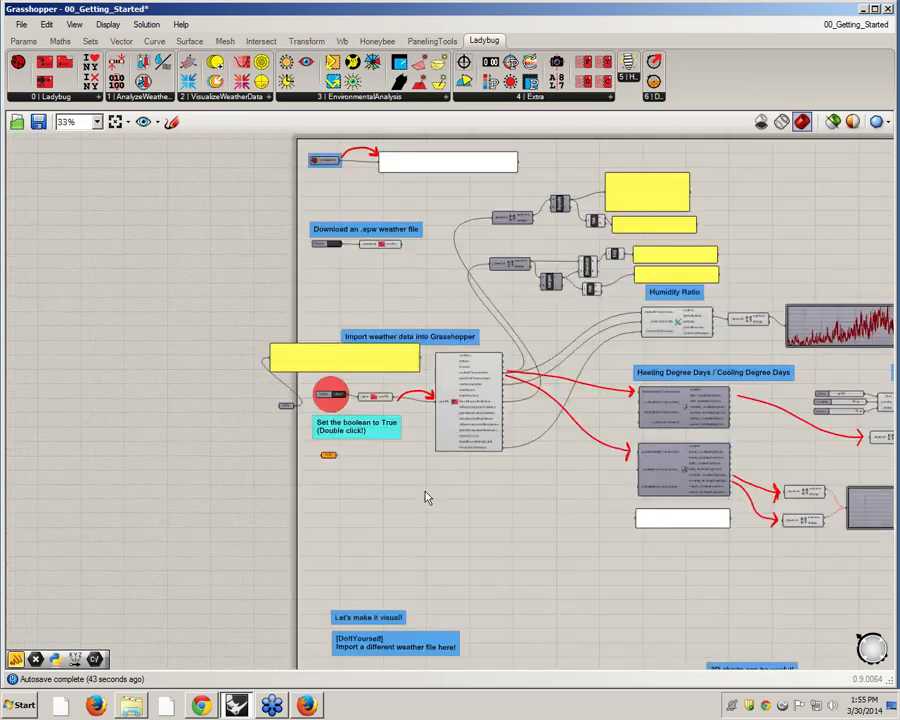
scroll(420, 440, "up", 5)
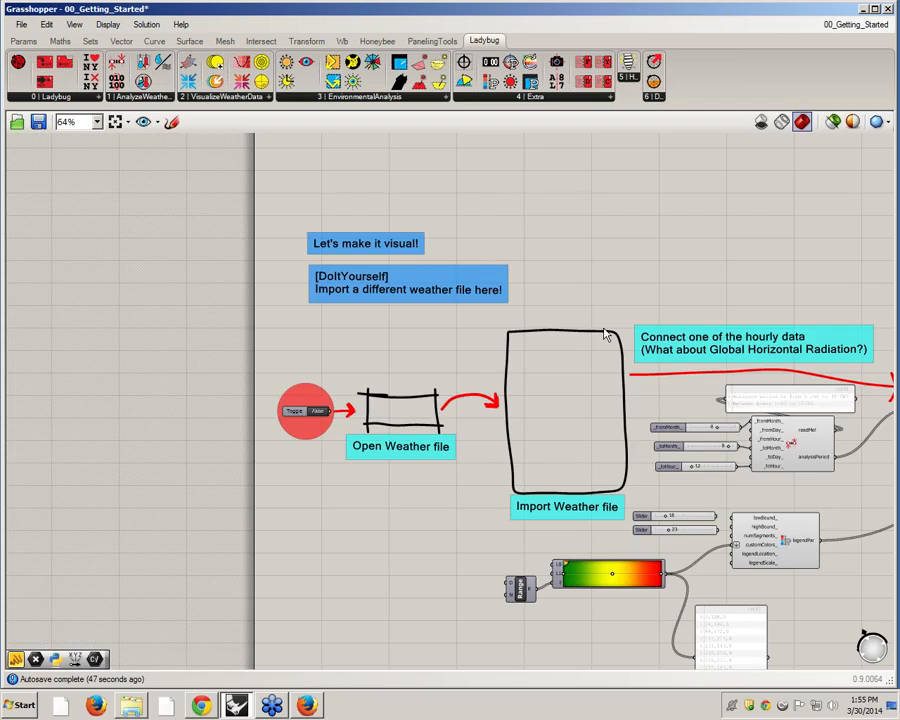
right_click_drag(558, 468, 373, 456)
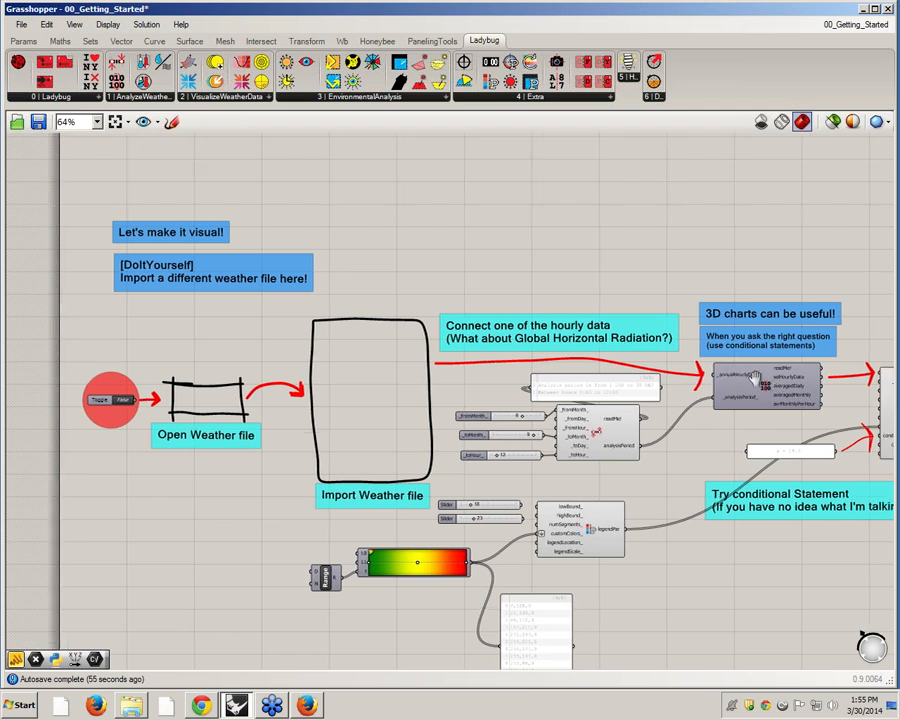
scroll(538, 360, "up", 2)
scroll(538, 360, "down", 1)
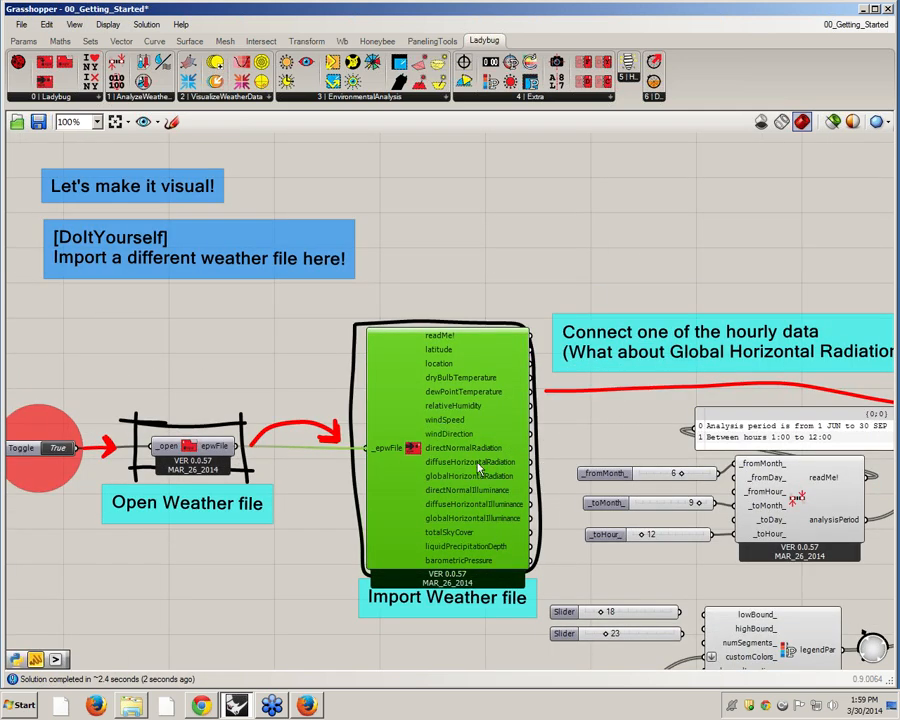
right_click_drag(536, 478, 386, 456)
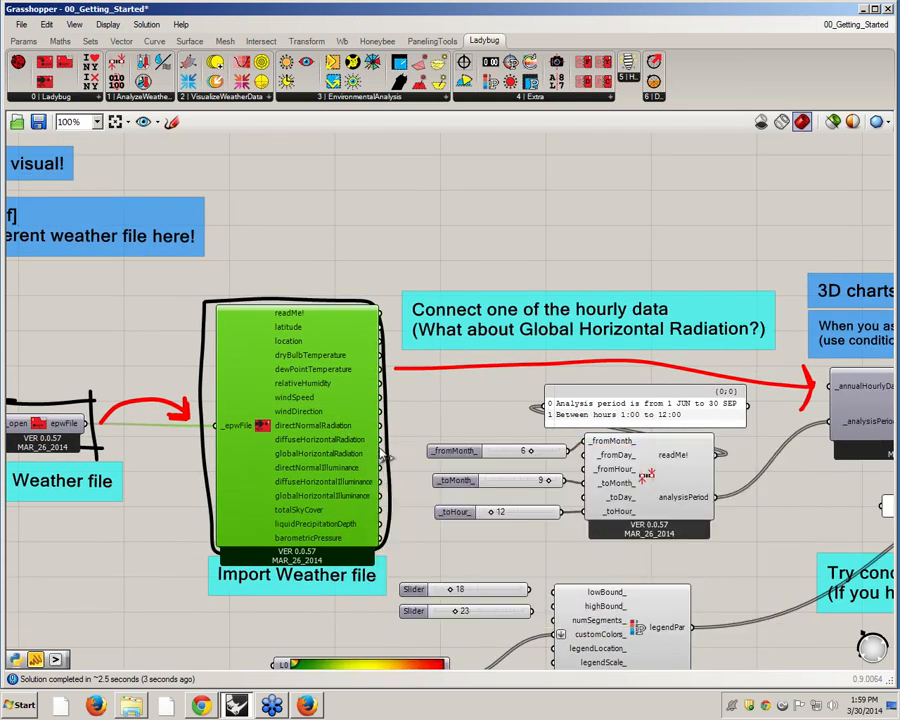
Step: Connect the weather file component's globalHorizontalRadiation output to the _annualHourlyData input of the Average Data component
right_click_drag(448, 478, 372, 471)
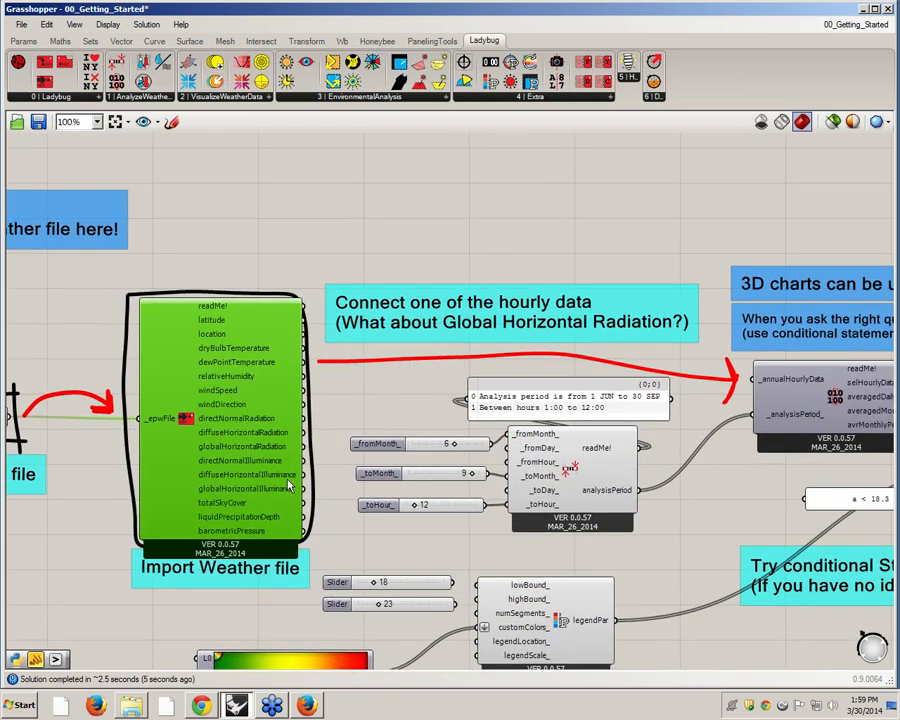
mouse_move(302, 505)
left_click_drag(300, 452, 767, 377)
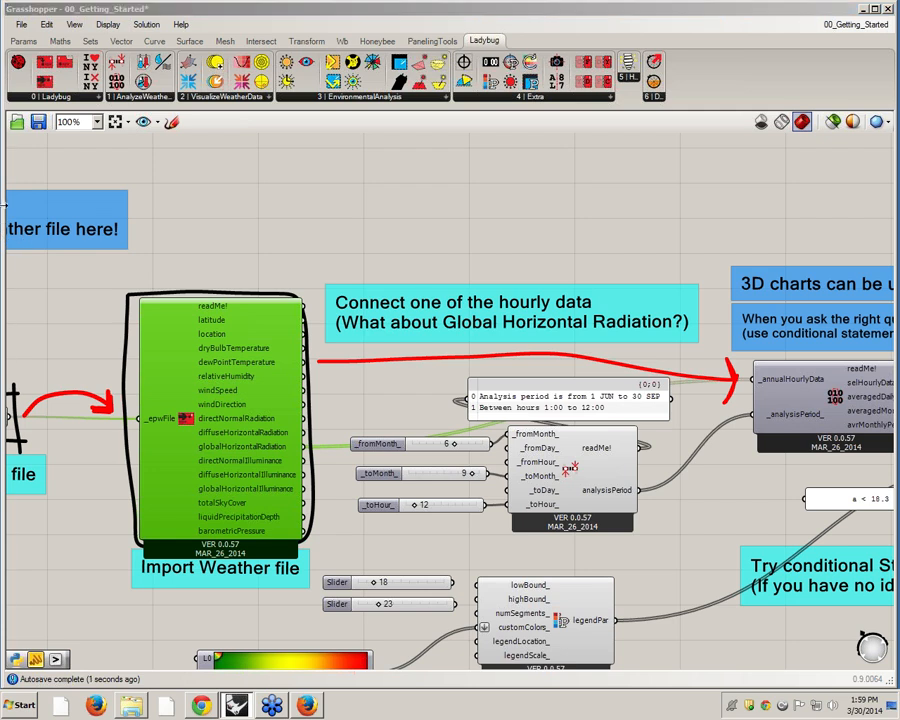
left_click(545, 204)
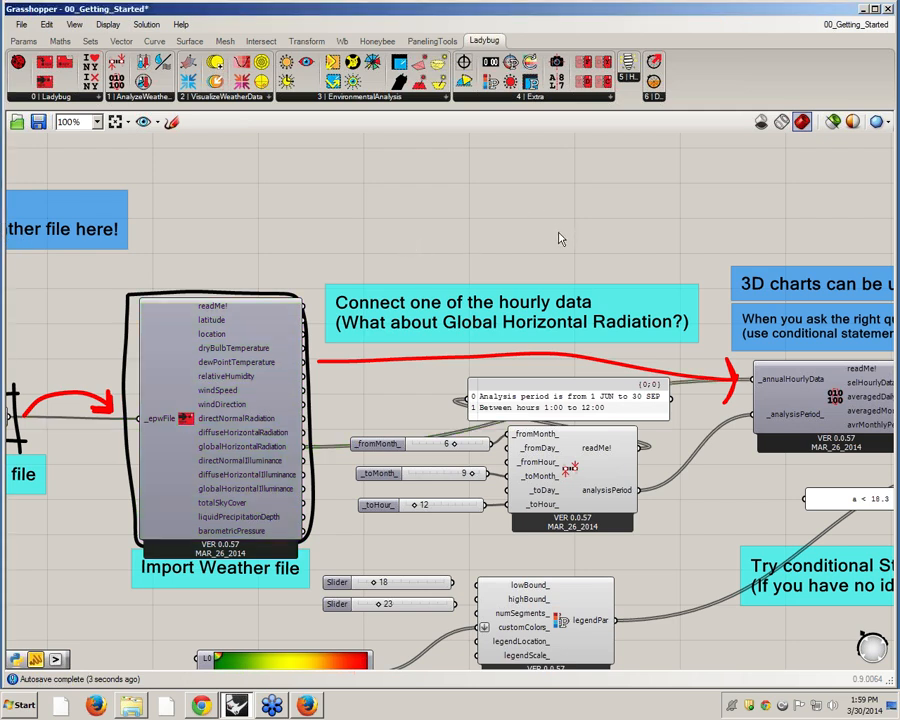
Step: Narrow the Grasshopper window to roughly half the screen width, dismissing the accidental drop message
right_click_drag(354, 200, 312, 198)
left_click_drag(3, 153, 10, 155)
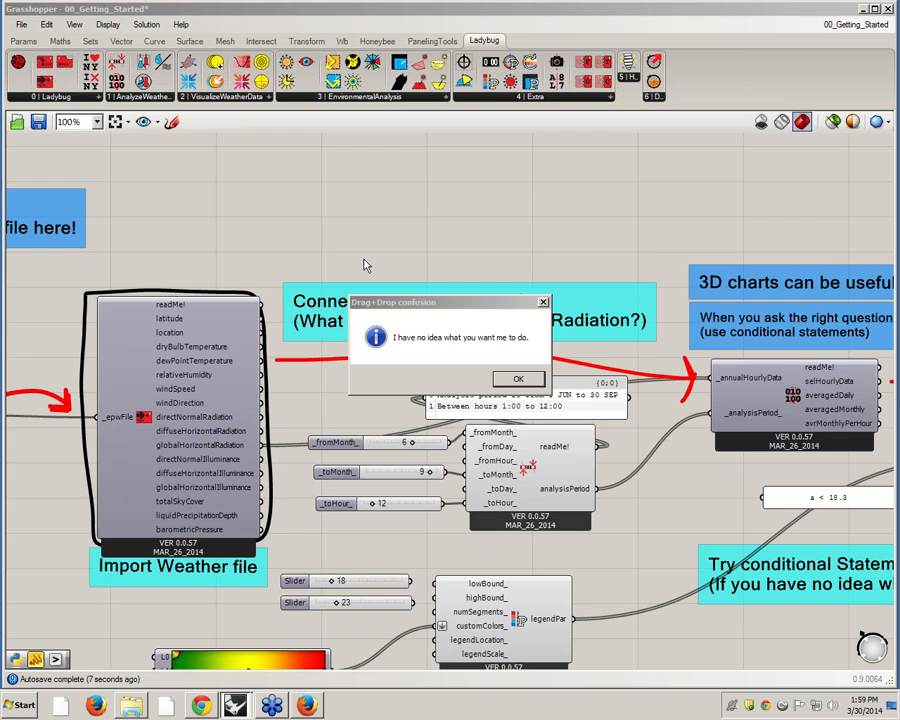
left_click(526, 379)
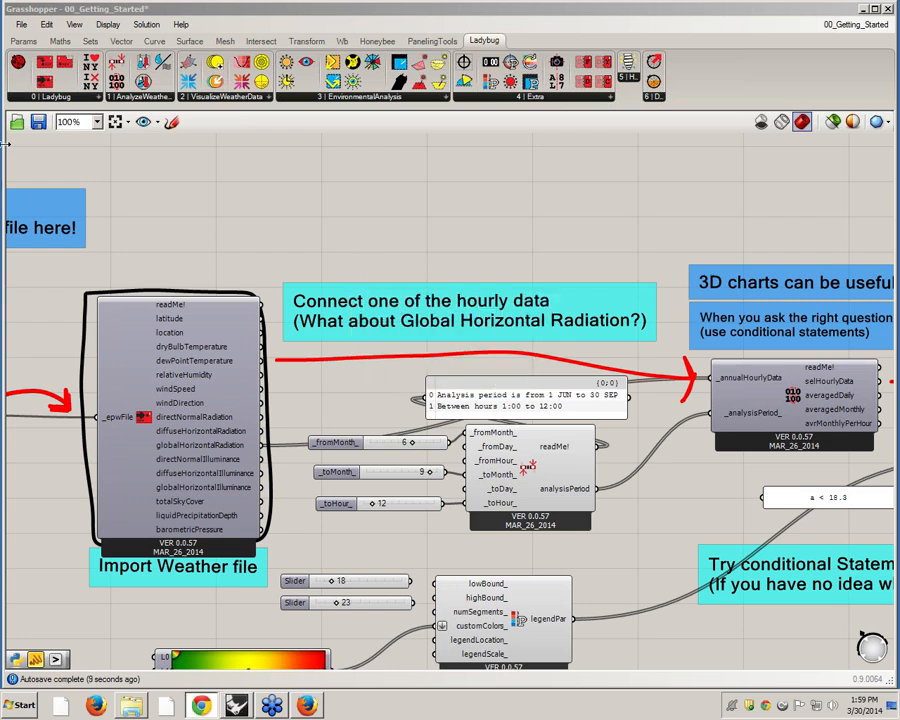
left_click_drag(5, 144, 383, 238)
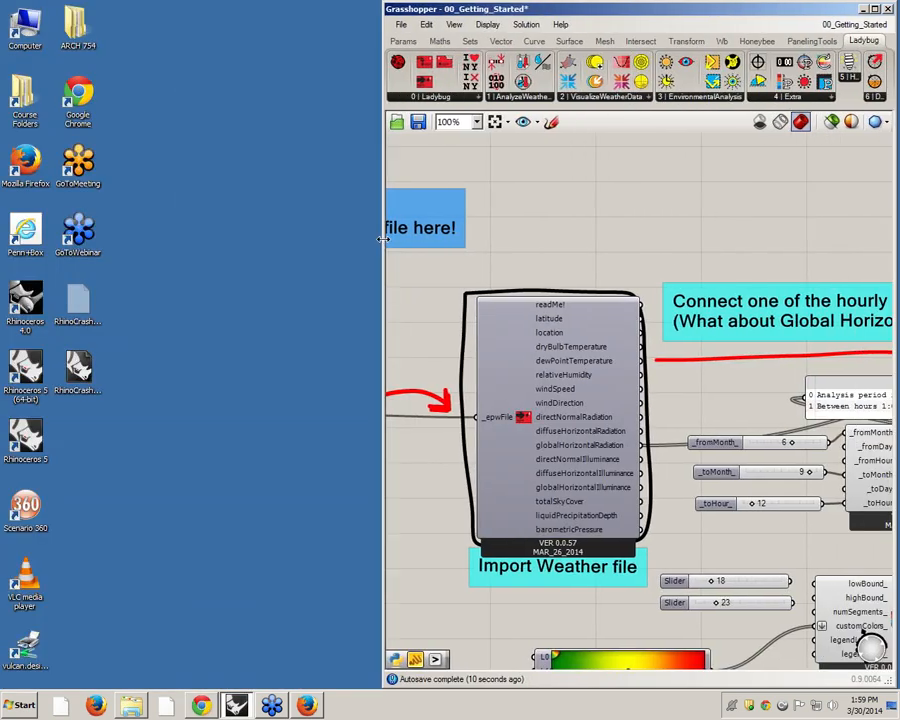
Step: Bring up the Rhino window, widen it until the Perspective viewport shows, and place it beside Grasshopper
left_click(234, 706)
left_click(233, 707)
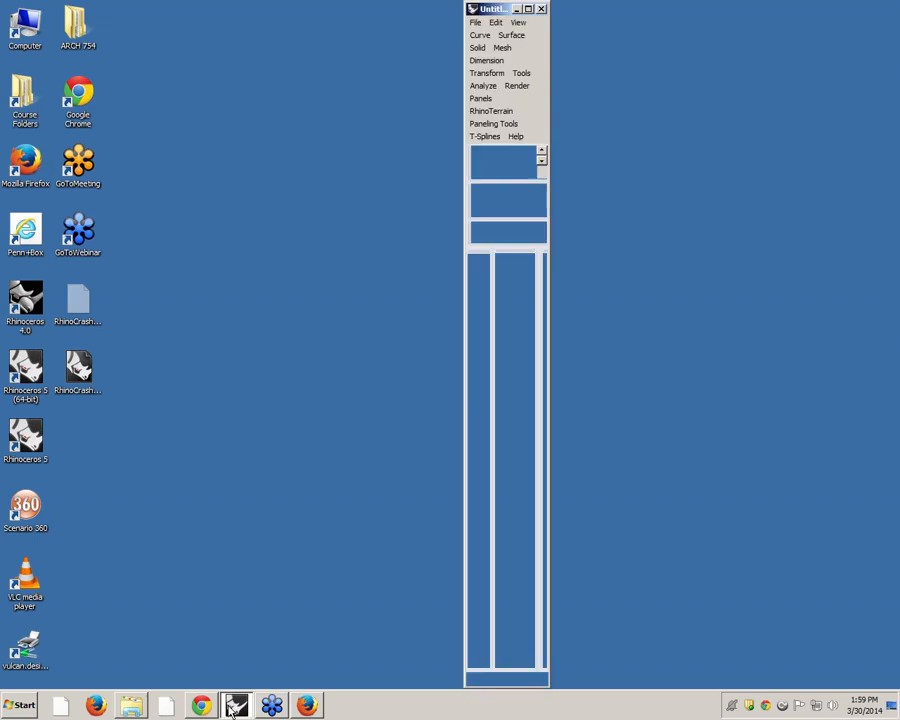
left_click_drag(483, 11, 119, 11)
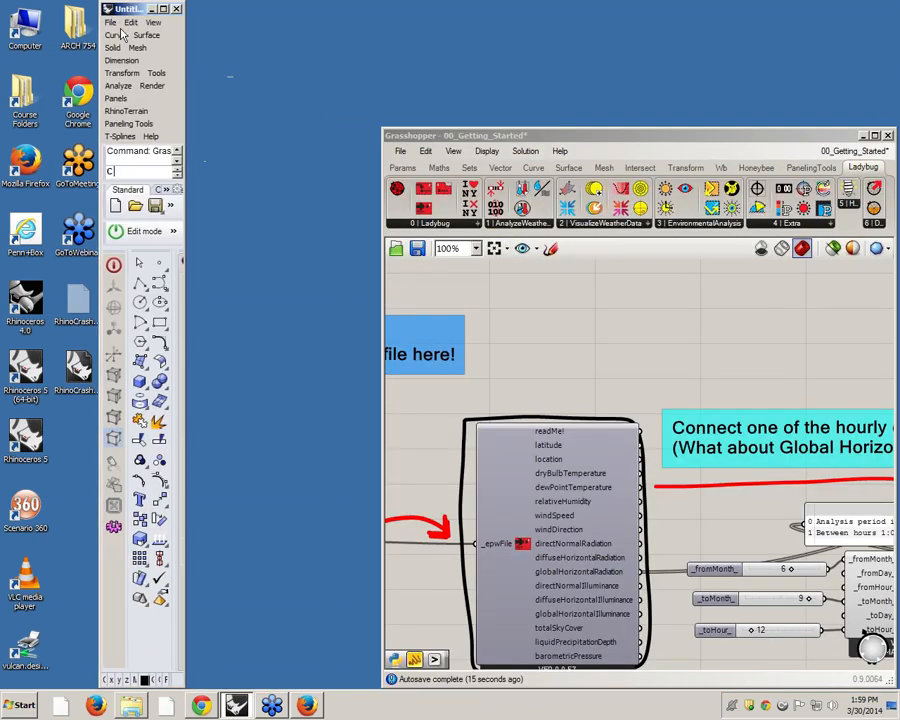
left_click_drag(183, 289, 589, 327)
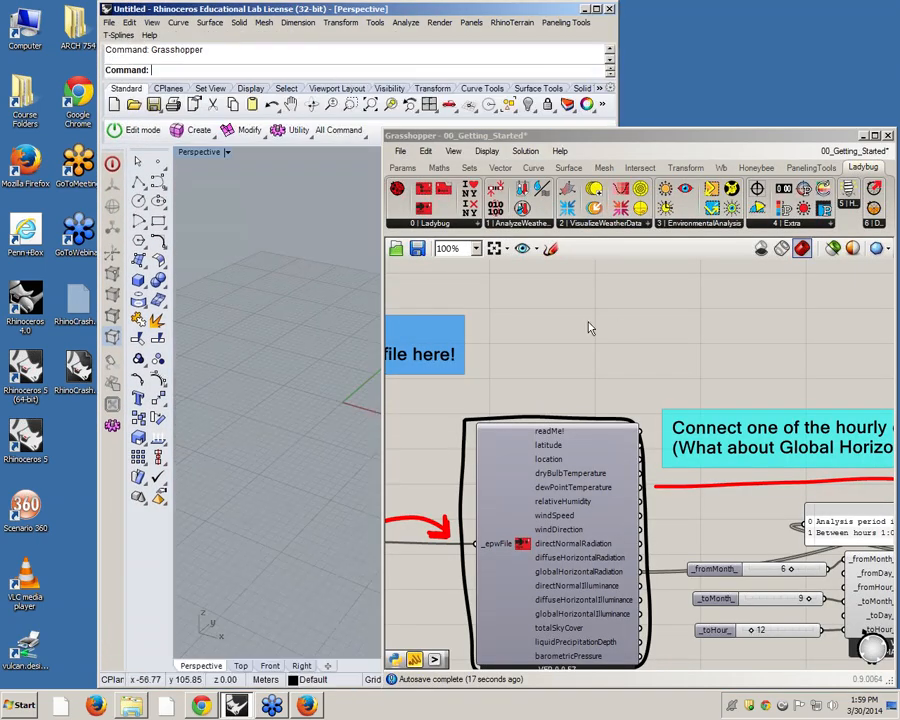
left_click_drag(257, 12, 140, 12)
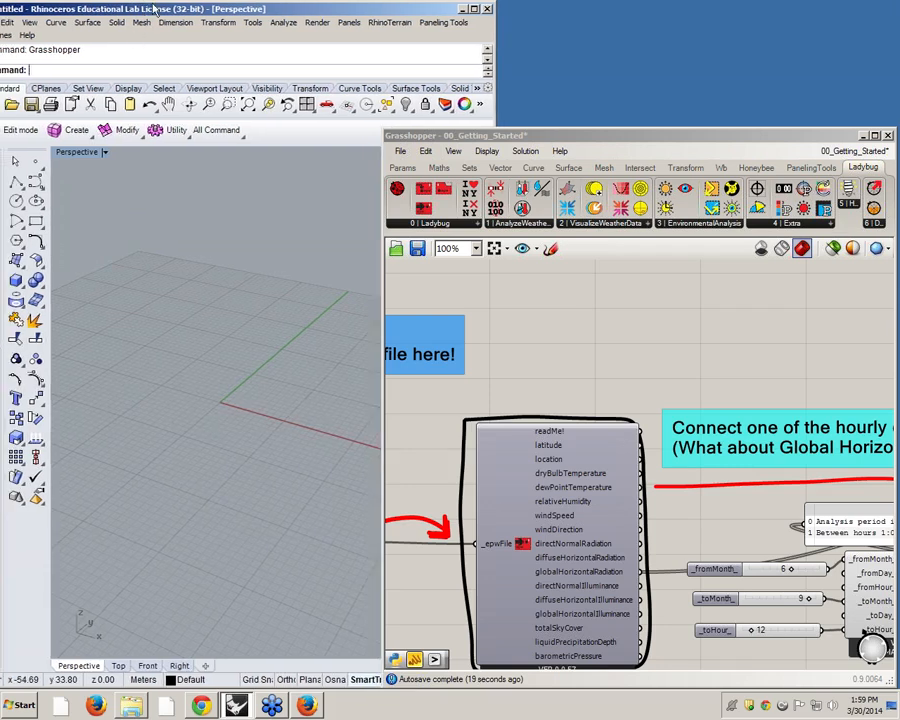
left_click_drag(180, 688, 180, 620)
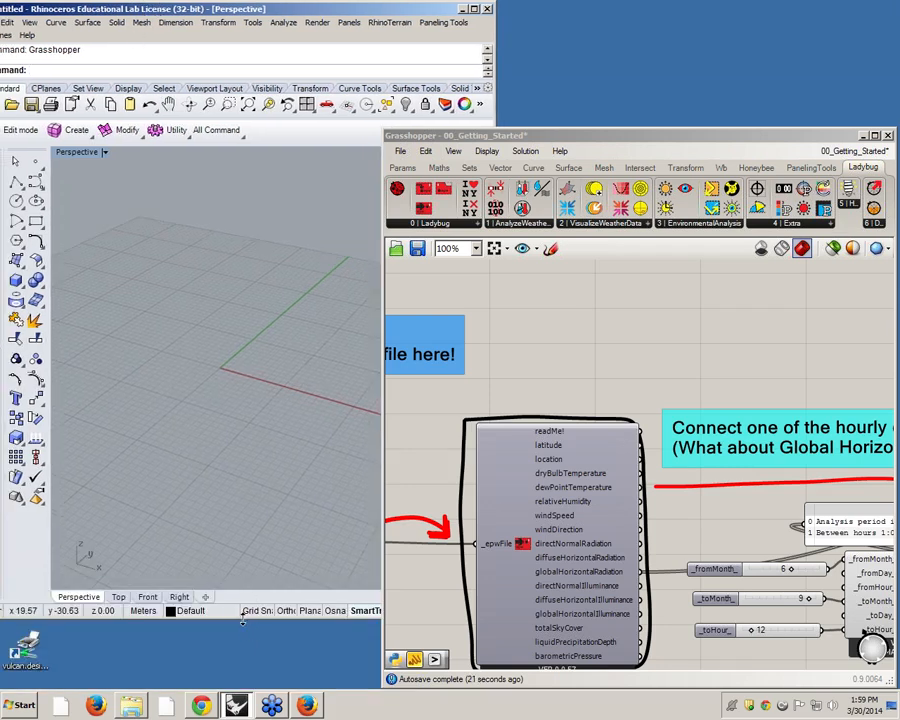
left_click_drag(242, 620, 242, 688)
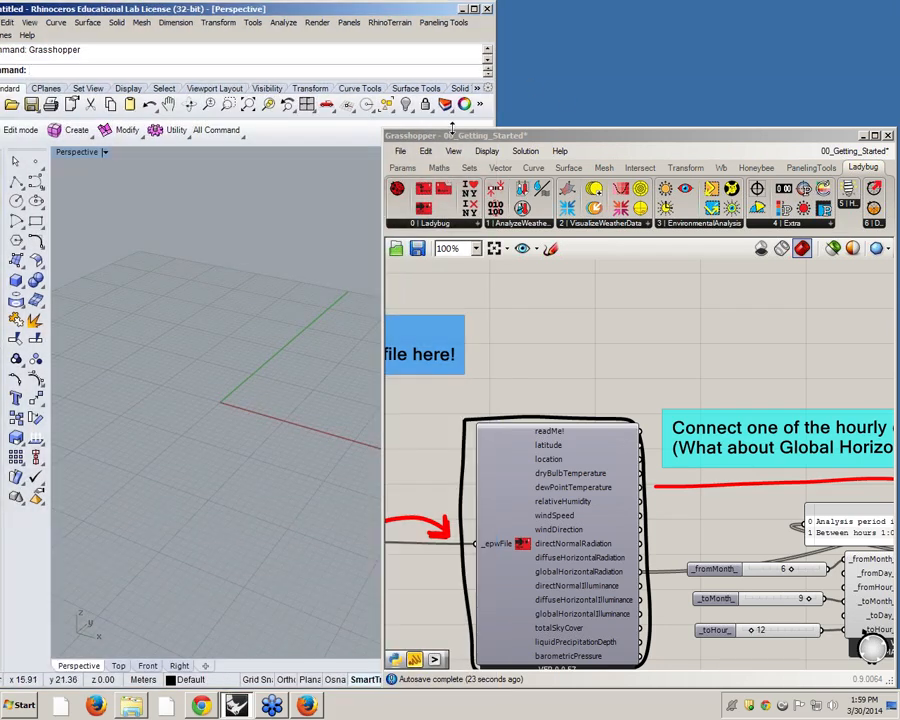
Step: Fit the Grasshopper window at full height next to Rhino and close Rhino's docked viewport properties panel
left_click_drag(452, 135, 565, 9)
left_click(488, 161)
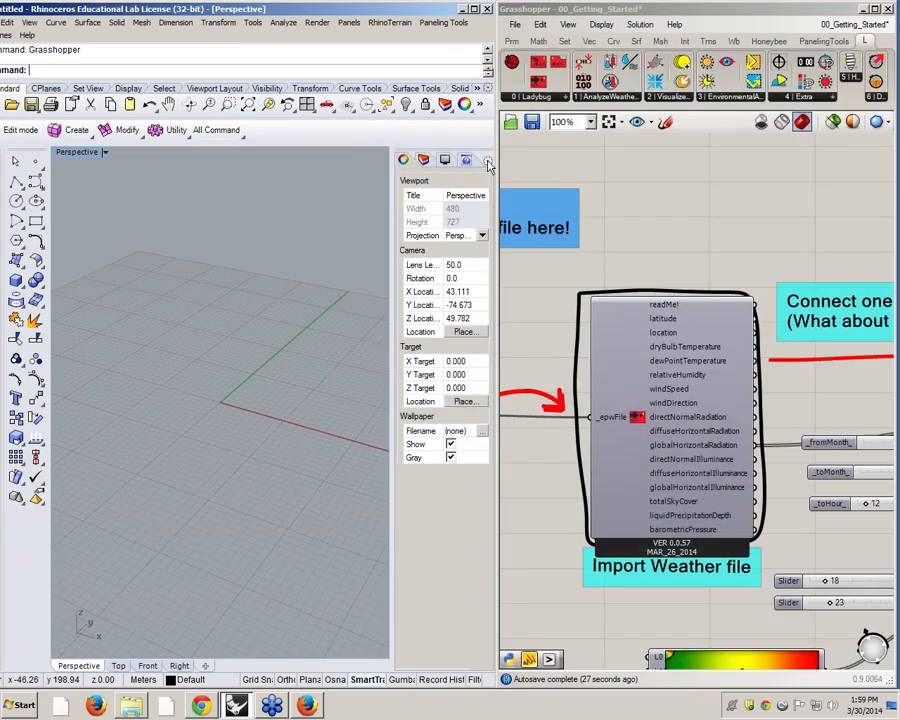
left_click(480, 147)
left_click_drag(480, 147, 193, 177)
left_click(389, 174)
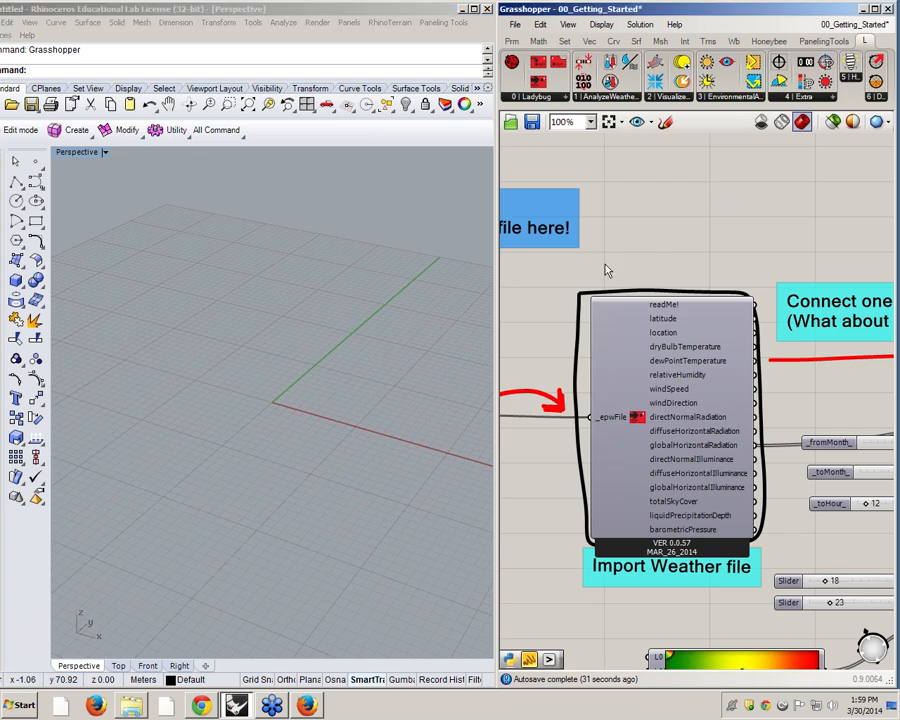
Step: Examine the globalHorizontalRadiation data and follow its connection through to the Average Data component
scroll(606, 267, "down", 5)
scroll(650, 362, "up", 3)
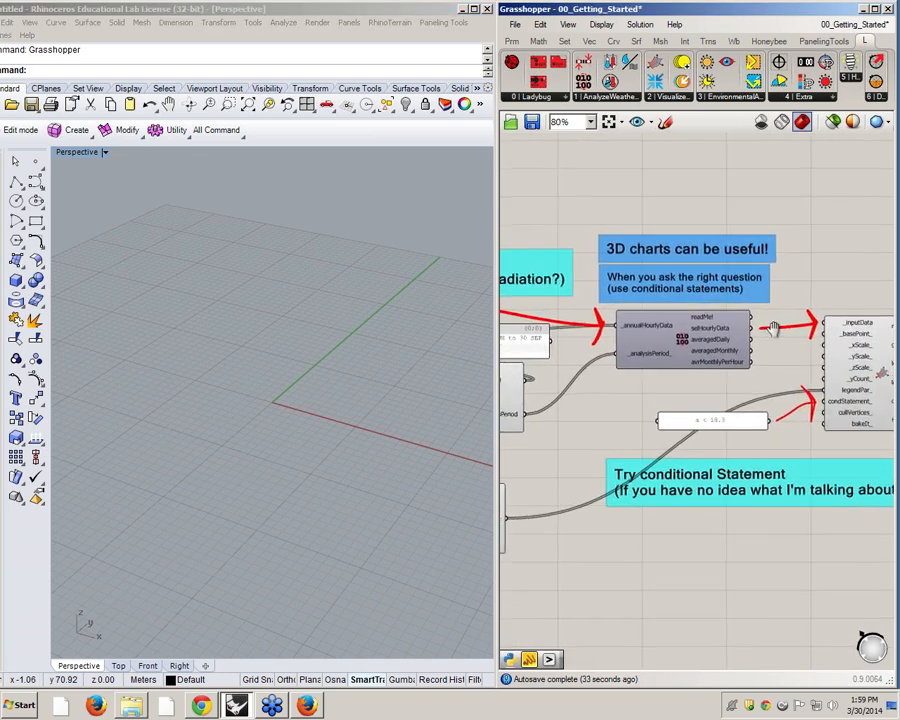
scroll(565, 336, "down", 1)
right_click_drag(565, 336, 680, 337)
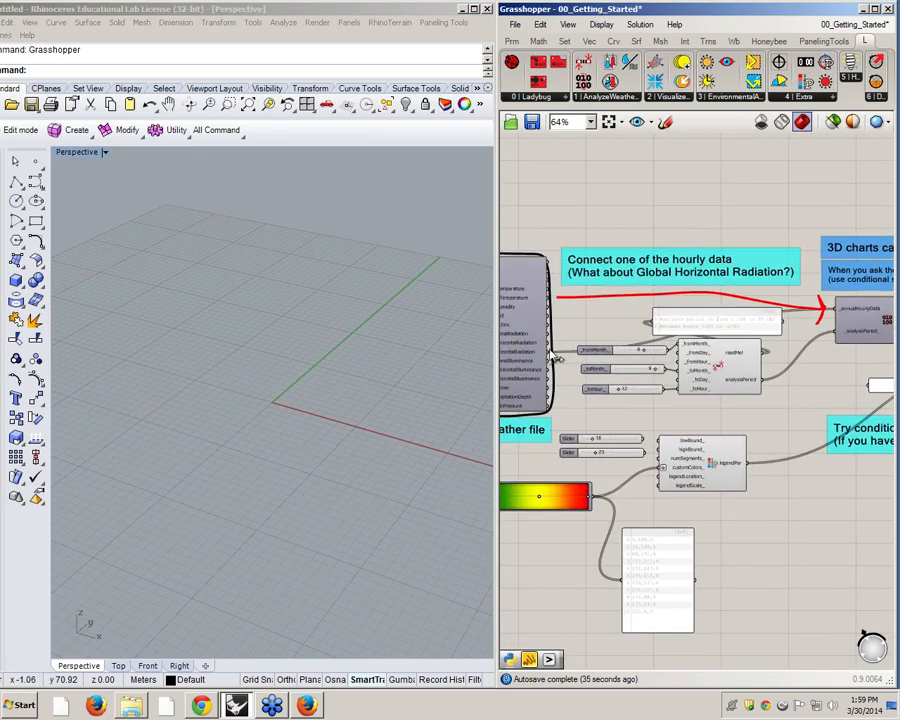
scroll(524, 354, "up", 2)
right_click_drag(525, 356, 645, 366)
mouse_move(645, 366)
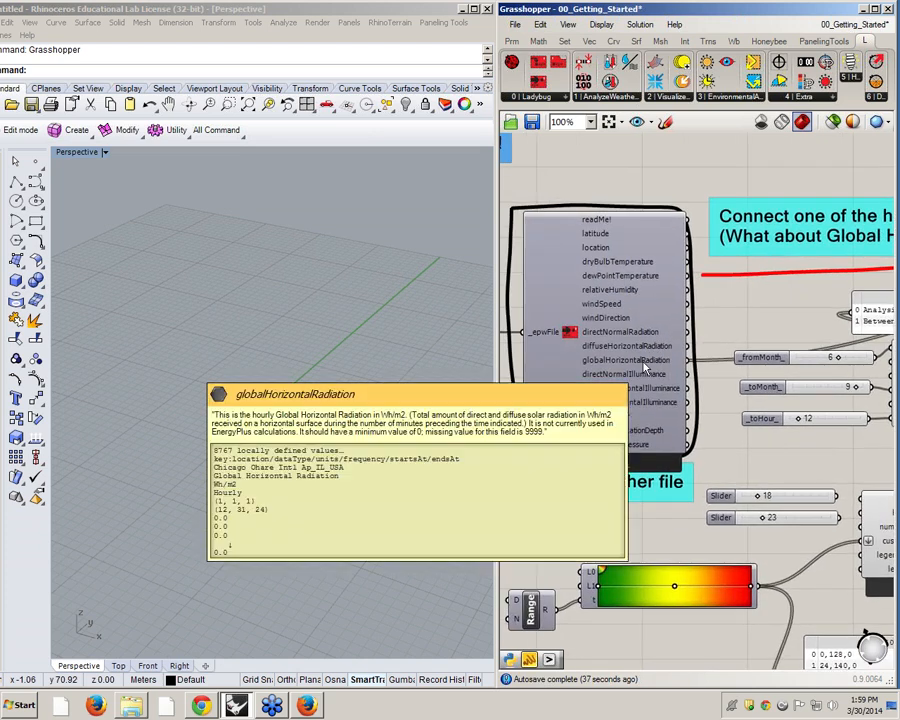
scroll(645, 366, "down", 4)
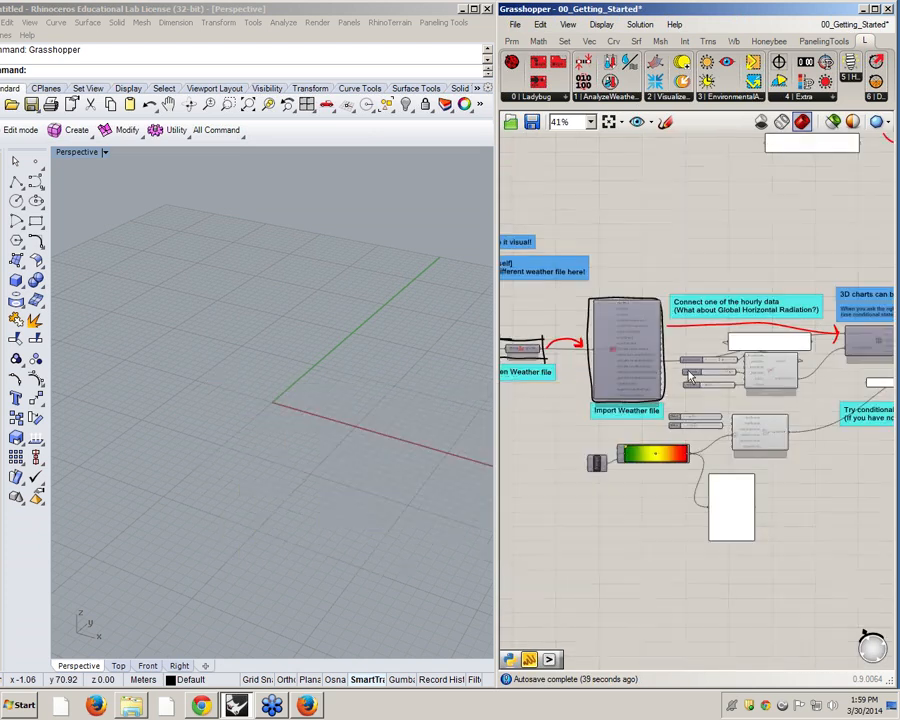
right_click_drag(714, 362, 586, 356)
scroll(751, 334, "up", 5)
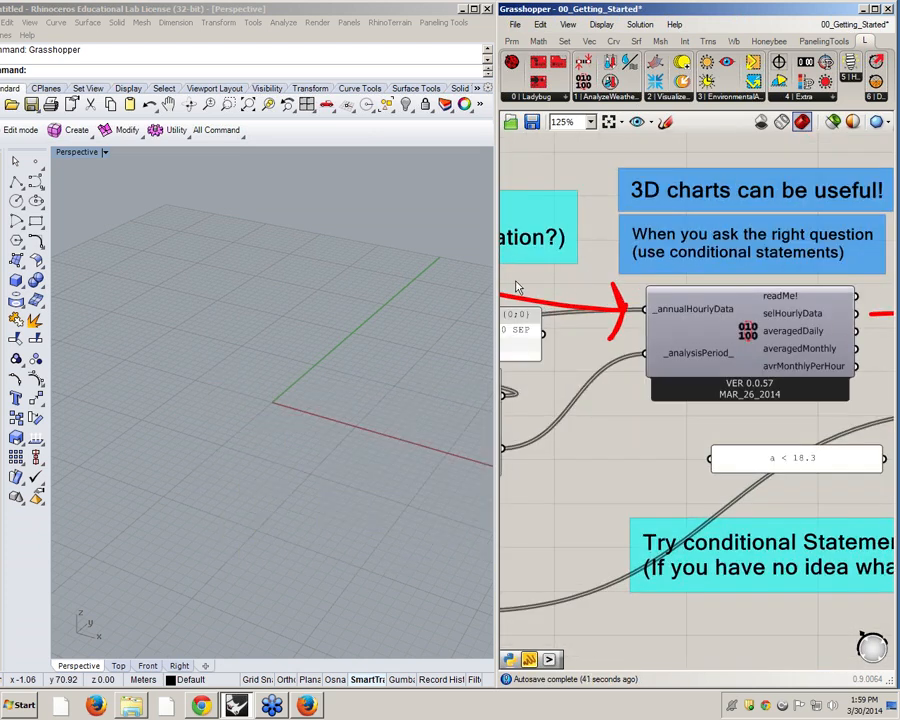
Step: Widen the Grasshopper window and inspect the hourly data arriving at the Average Data component's _annualHourlyData input
left_click_drag(498, 287, 356, 287)
right_click_drag(577, 355, 825, 364)
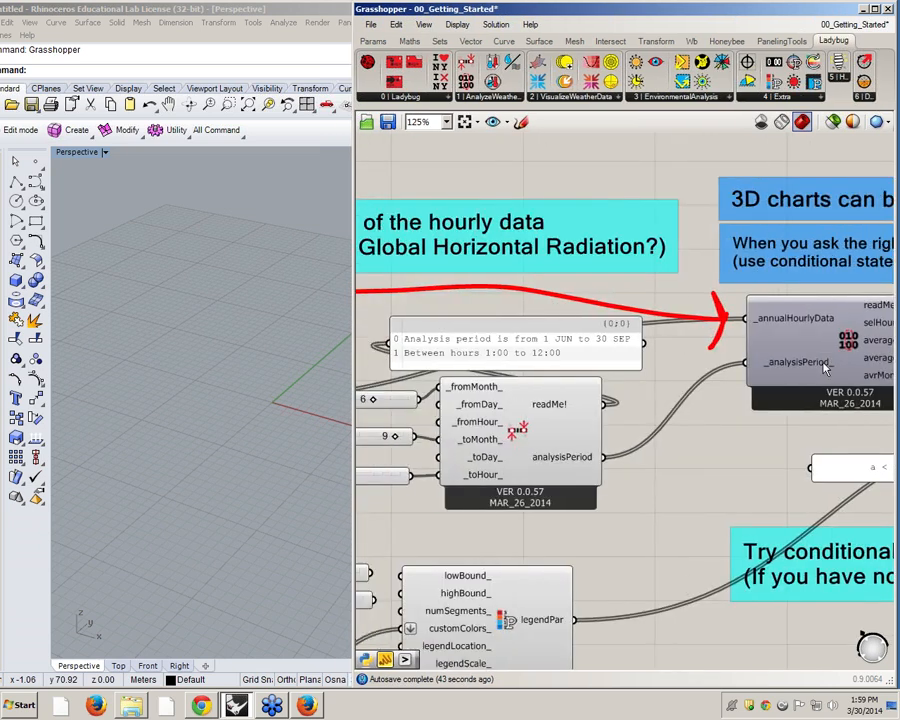
scroll(825, 364, "down", 1)
right_click_drag(696, 387, 551, 386)
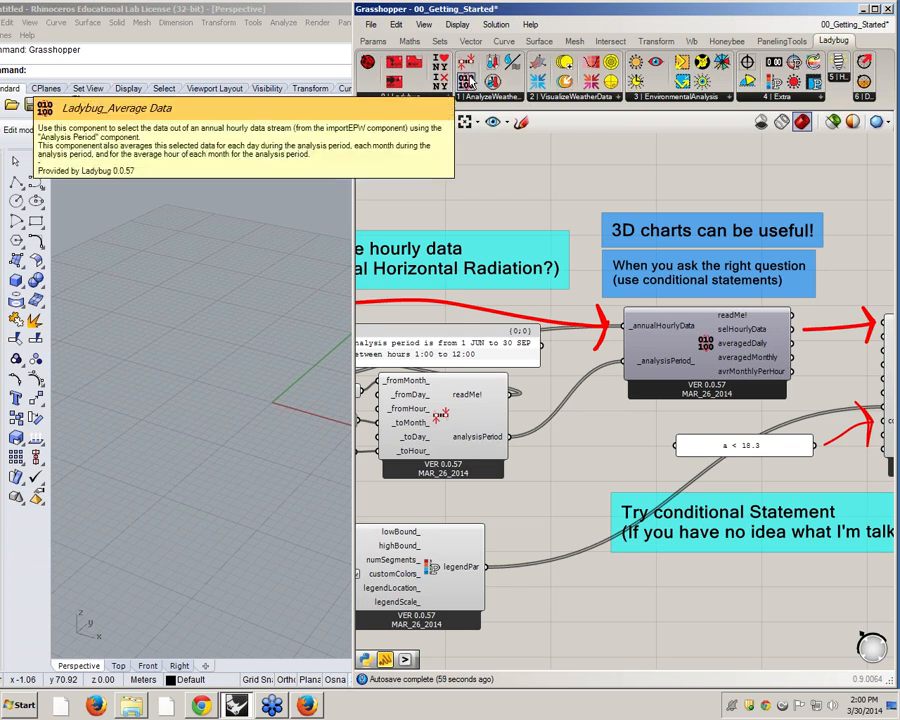
right_click_drag(675, 333, 725, 298)
mouse_move(725, 298)
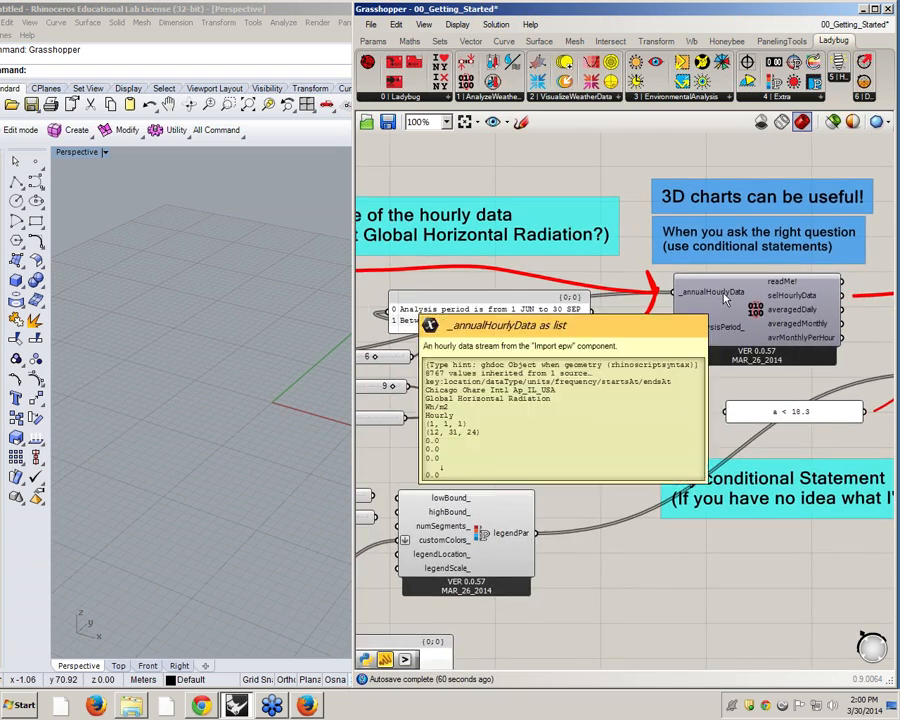
Step: Disconnect the three sliders from the Analysis Period component, then rewire them to _fromMonth_, _toMonth_ and _toHour_
left_click(495, 402)
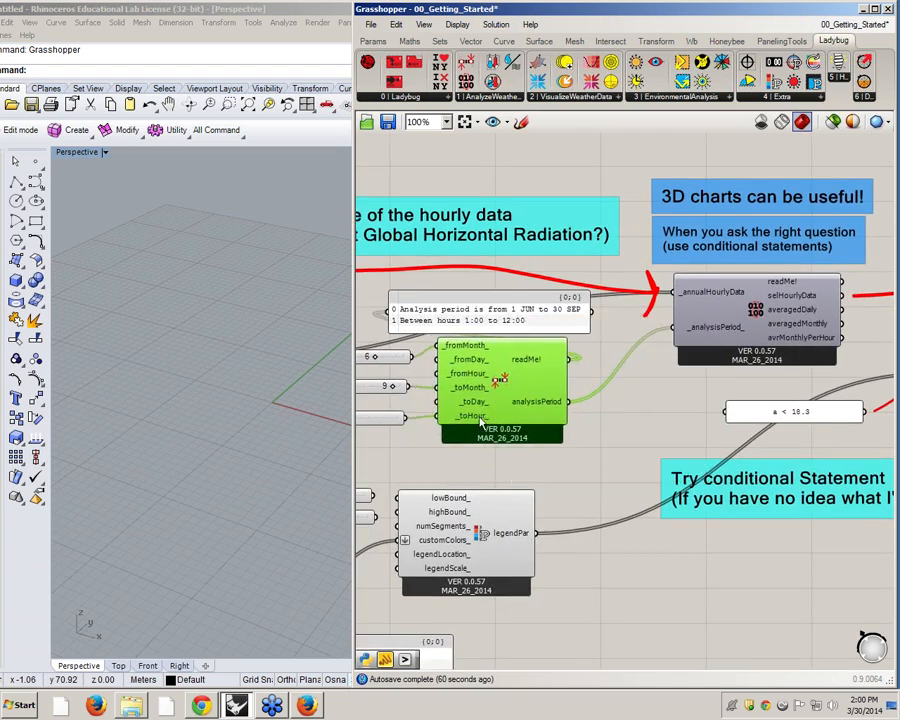
right_click_drag(452, 398, 547, 395)
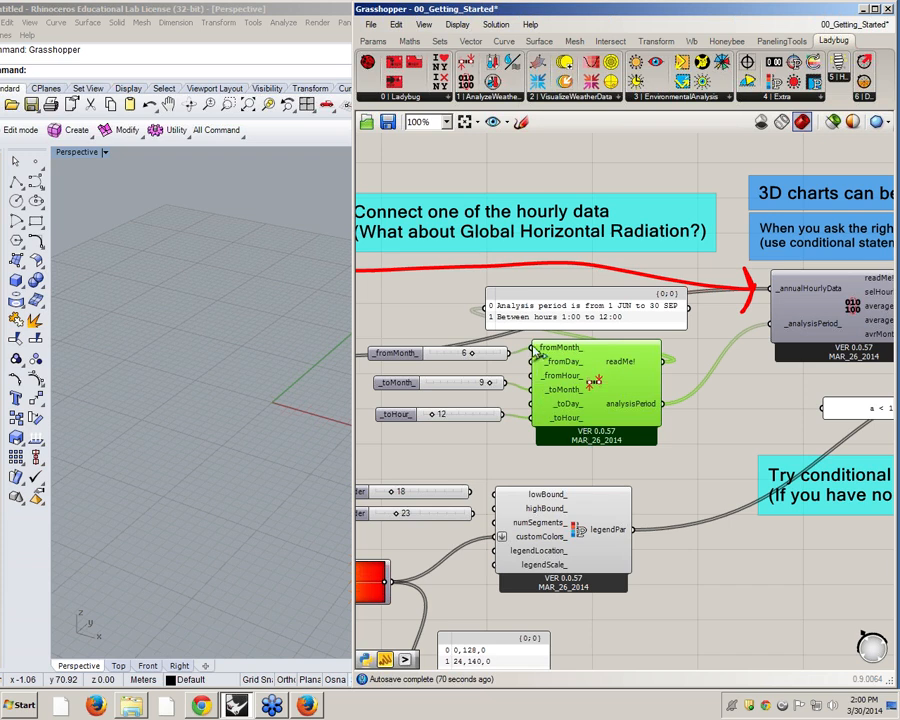
left_click_drag(531, 348, 506, 418, "ctrl")
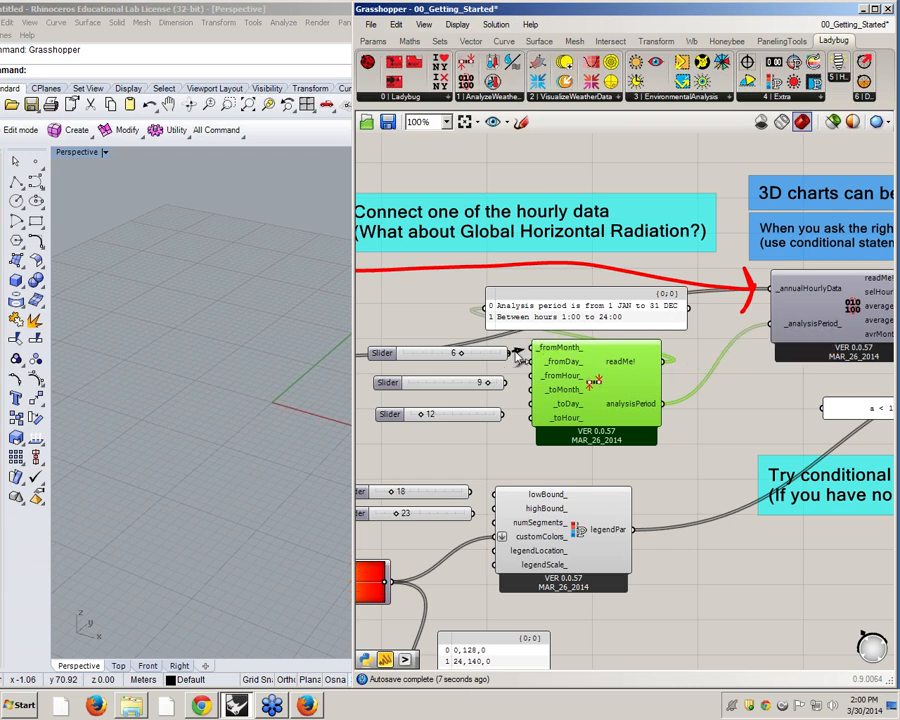
left_click_drag(509, 353, 532, 417)
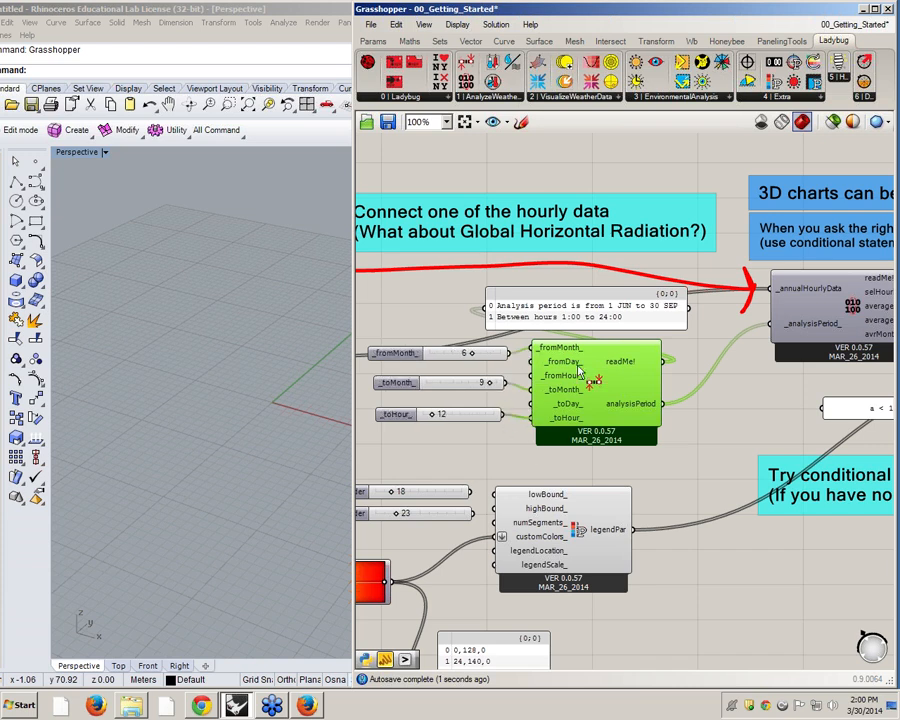
mouse_move(566, 381)
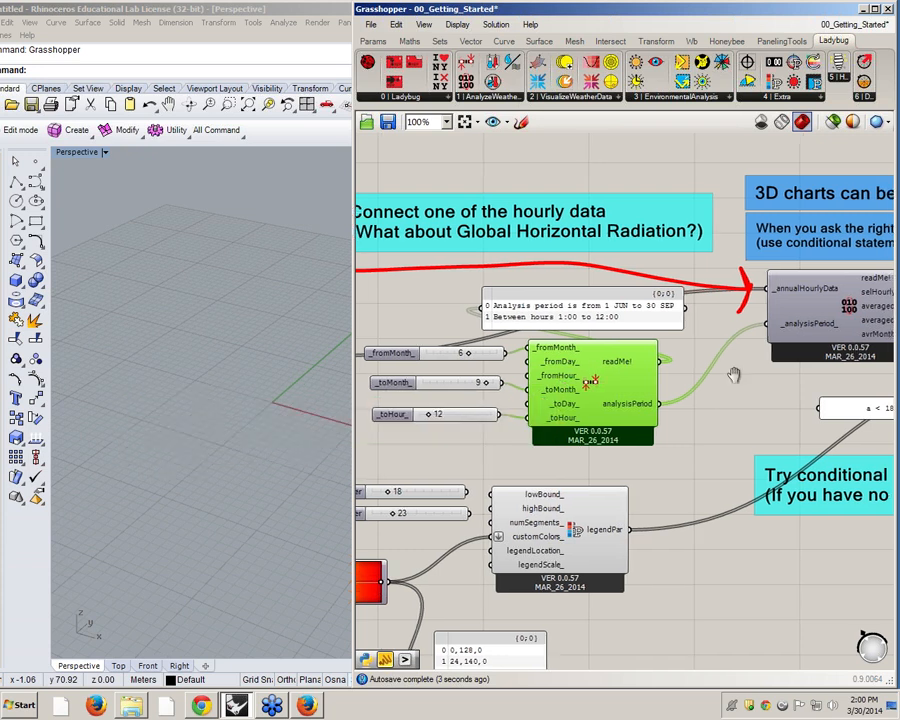
Step: Inspect the Average Data component's selected hourly, averaged monthly and average monthly per hour outputs
right_click_drag(890, 272, 630, 274)
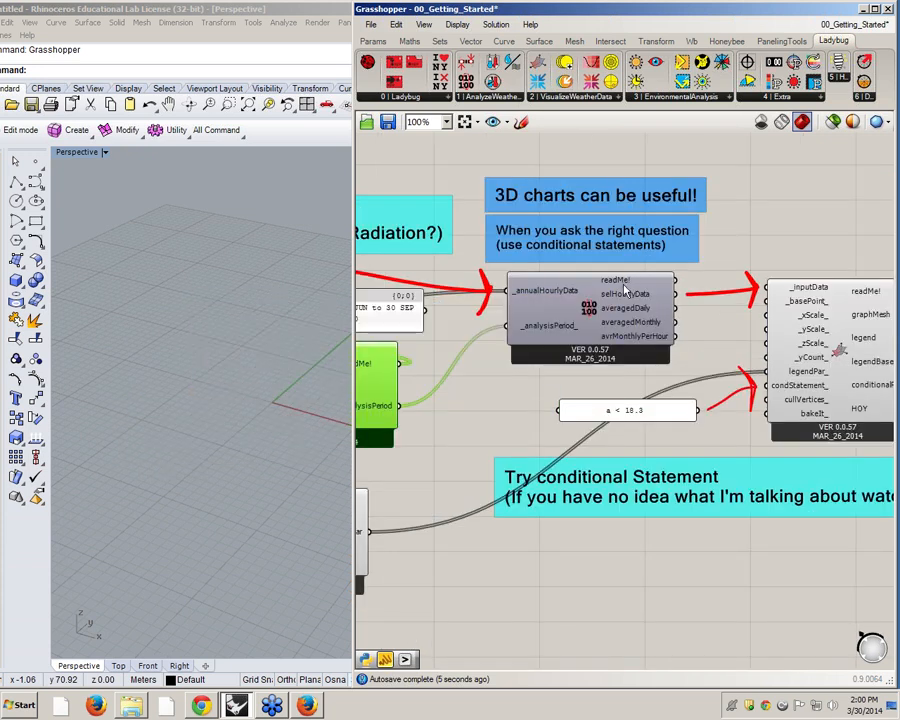
mouse_move(622, 296)
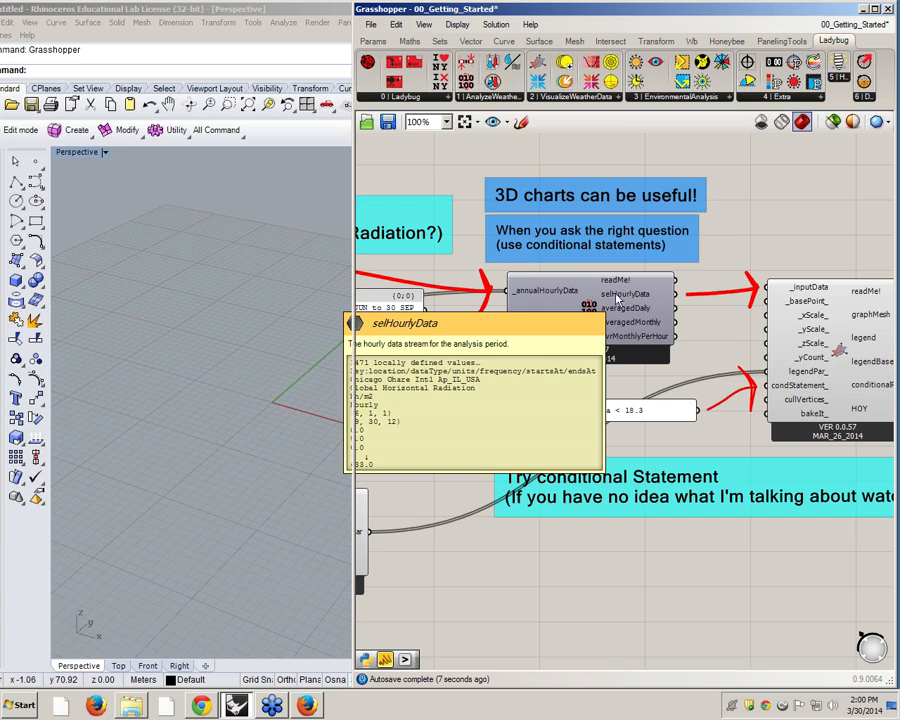
right_click_drag(521, 332, 626, 305)
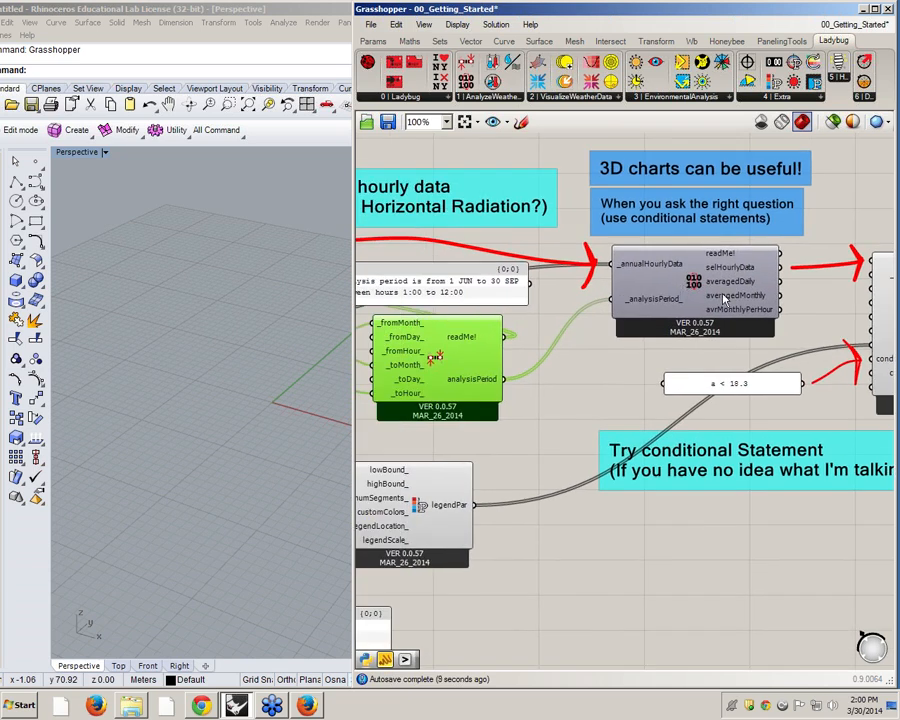
mouse_move(742, 292)
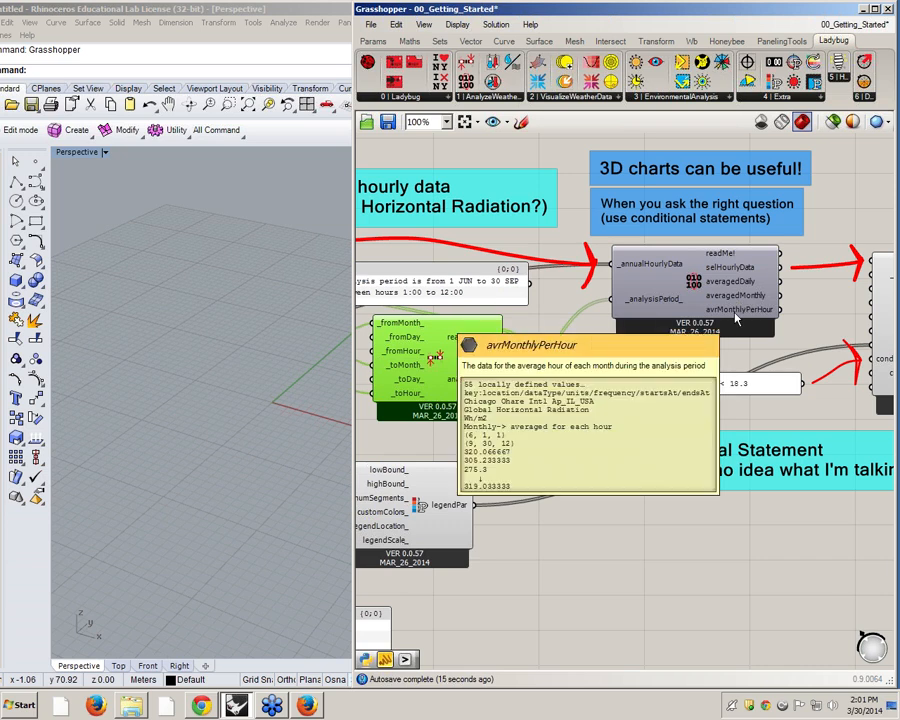
right_click_drag(710, 345, 545, 342)
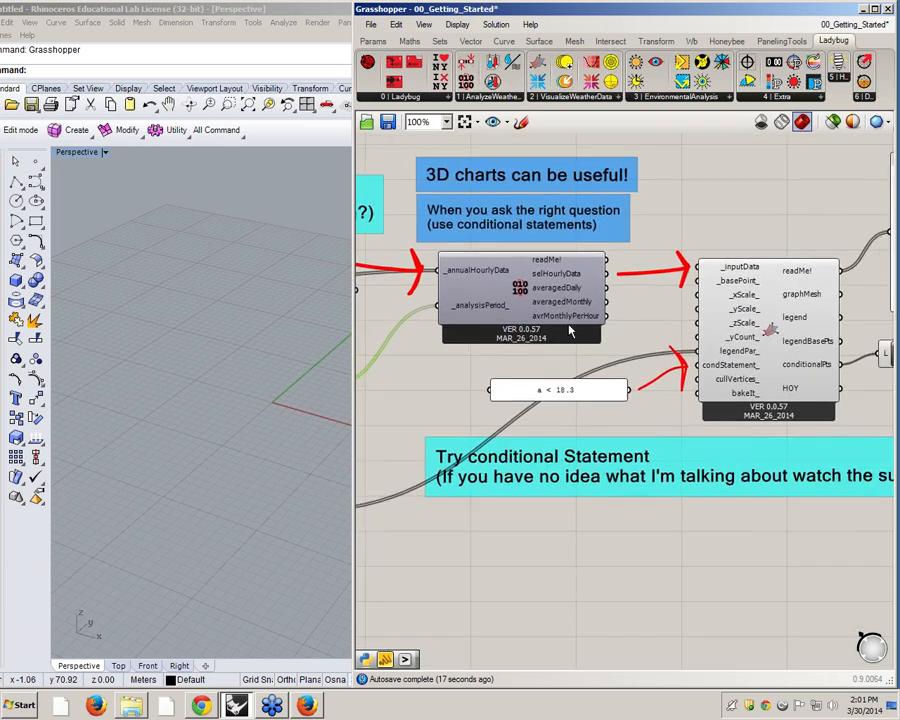
Step: Inspect the Average Data component's selHourlyData output in a temporary enlarged panel and delete the panel
scroll(523, 334, "down", 2)
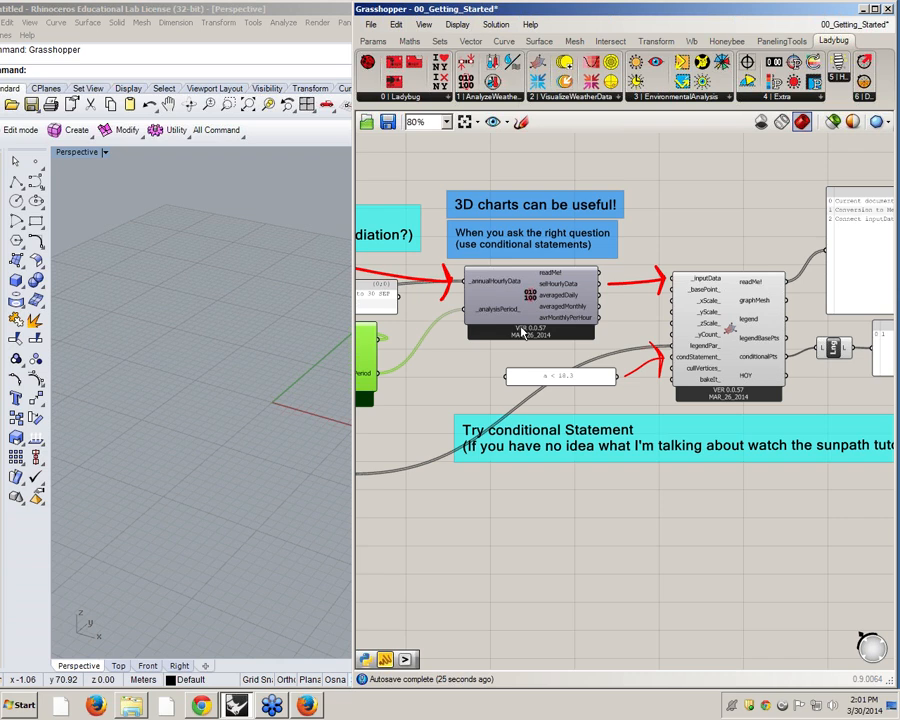
scroll(521, 333, "up", 2)
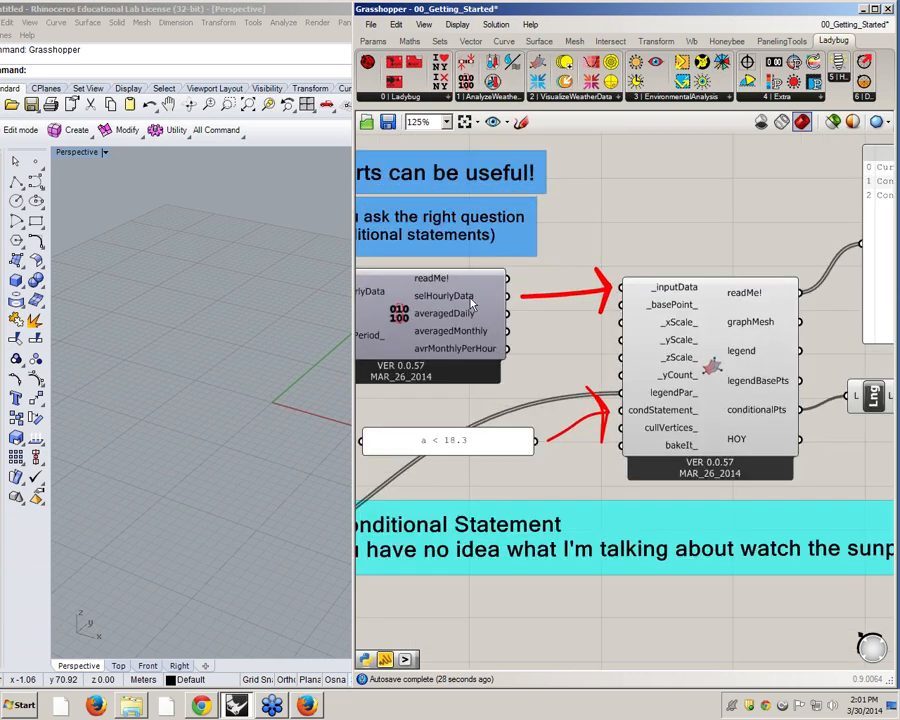
double_click(694, 152)
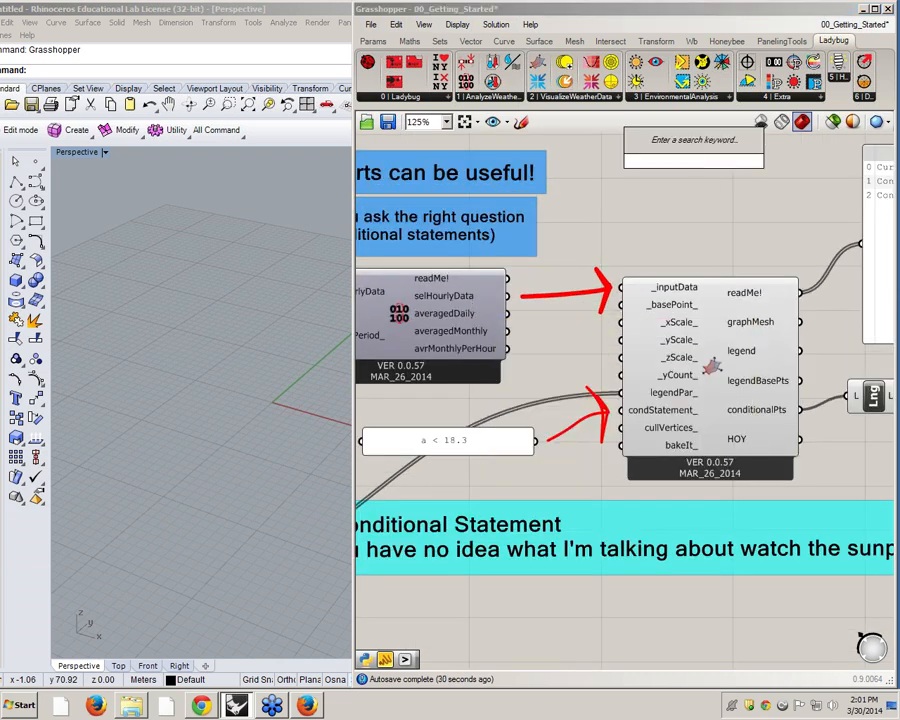
type("pane")
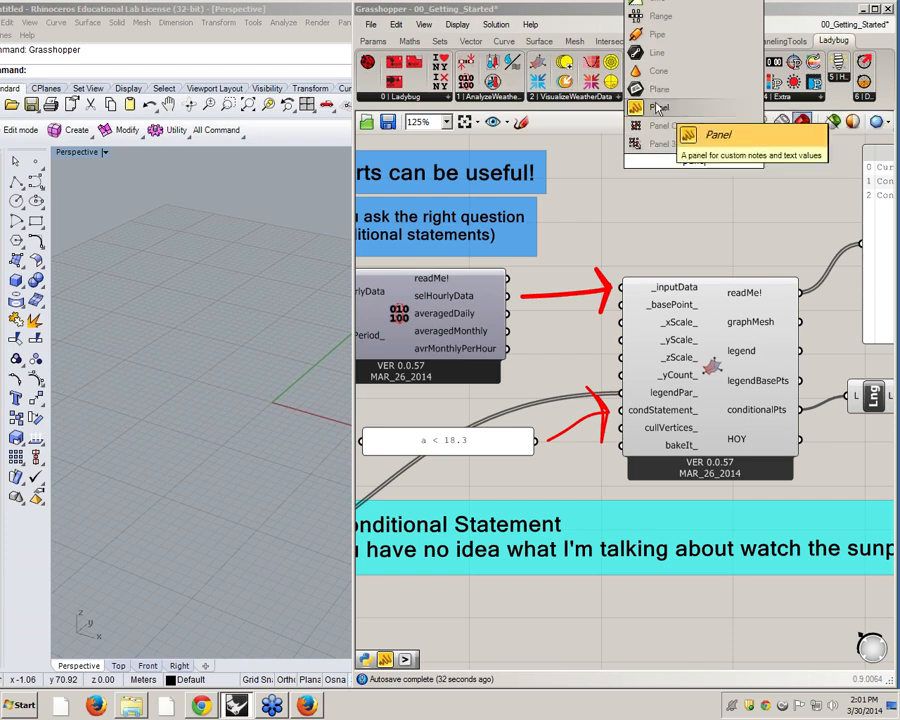
key("Return")
left_click_drag(507, 296, 606, 213)
left_click_drag(659, 255, 660, 595)
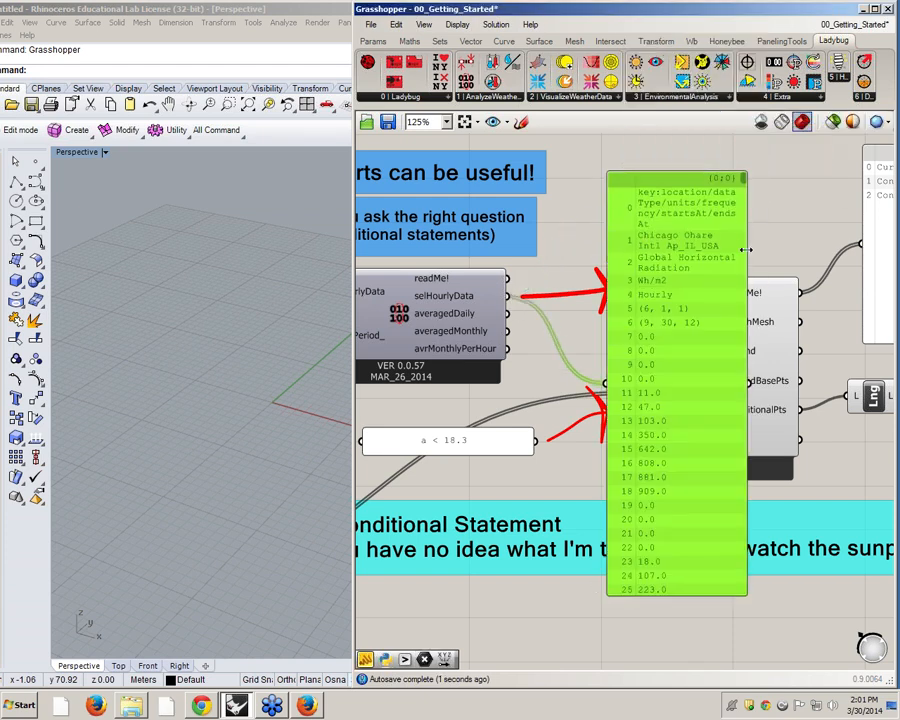
left_click_drag(758, 320, 834, 253)
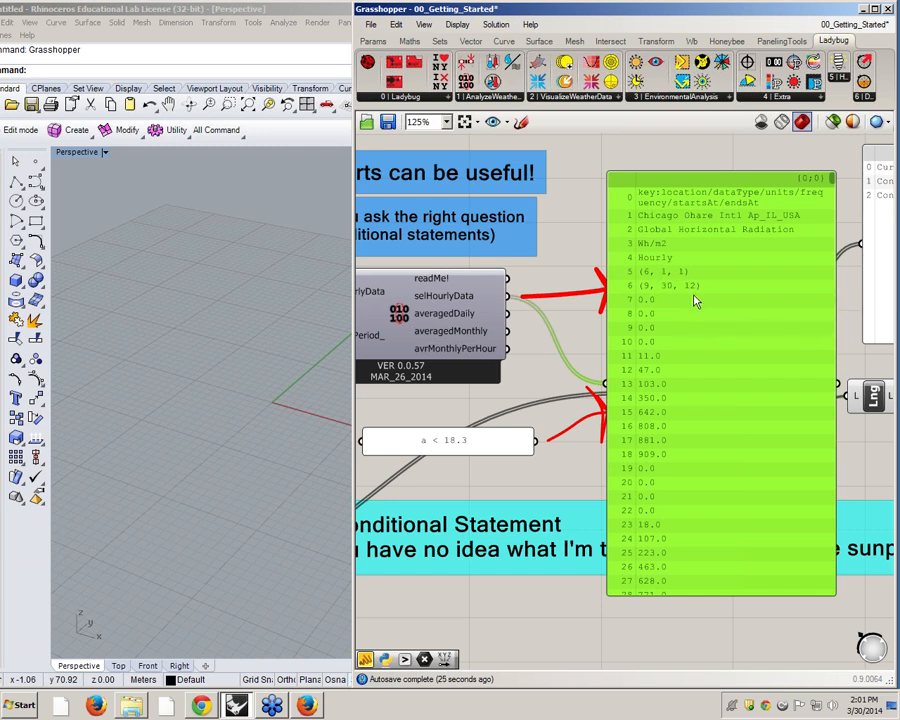
left_click_drag(701, 382, 705, 309)
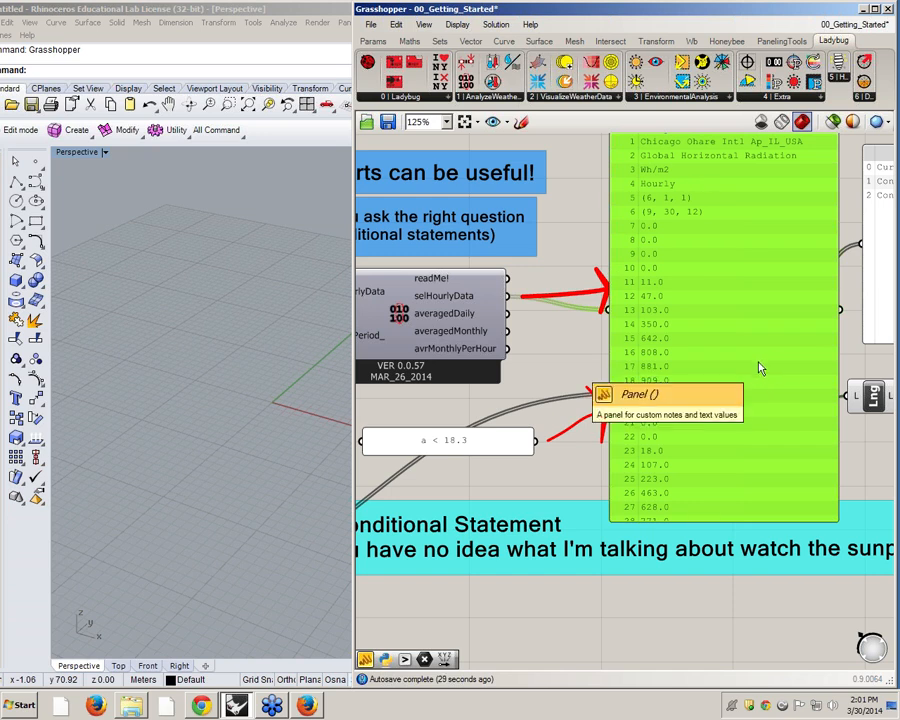
key("Delete")
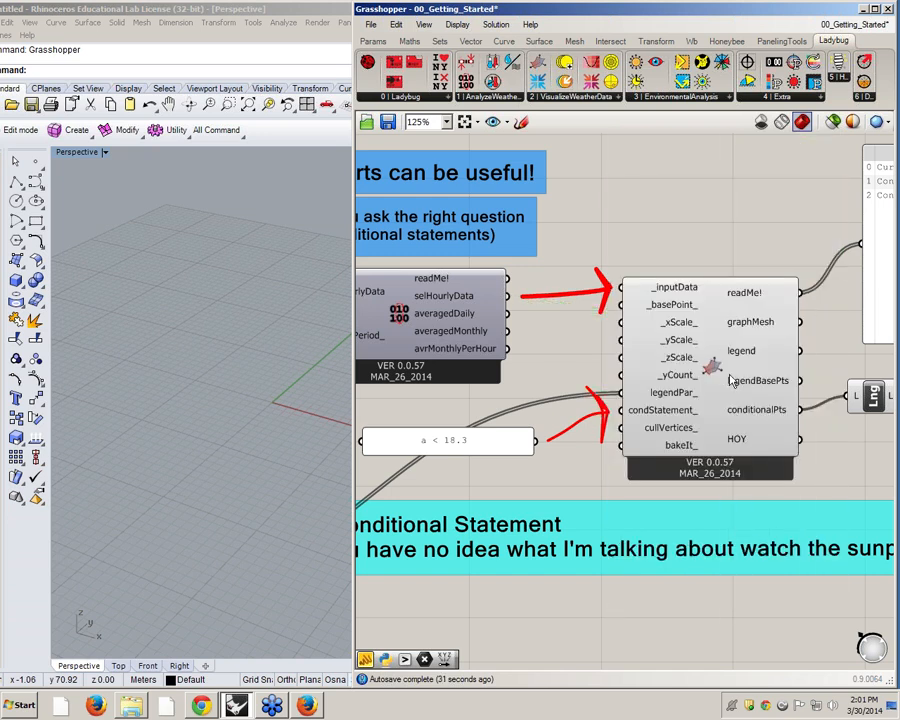
Step: Connect the selHourlyData output to the 3D Chart component's _inputData and view the chart in the Perspective viewport
left_click(715, 376)
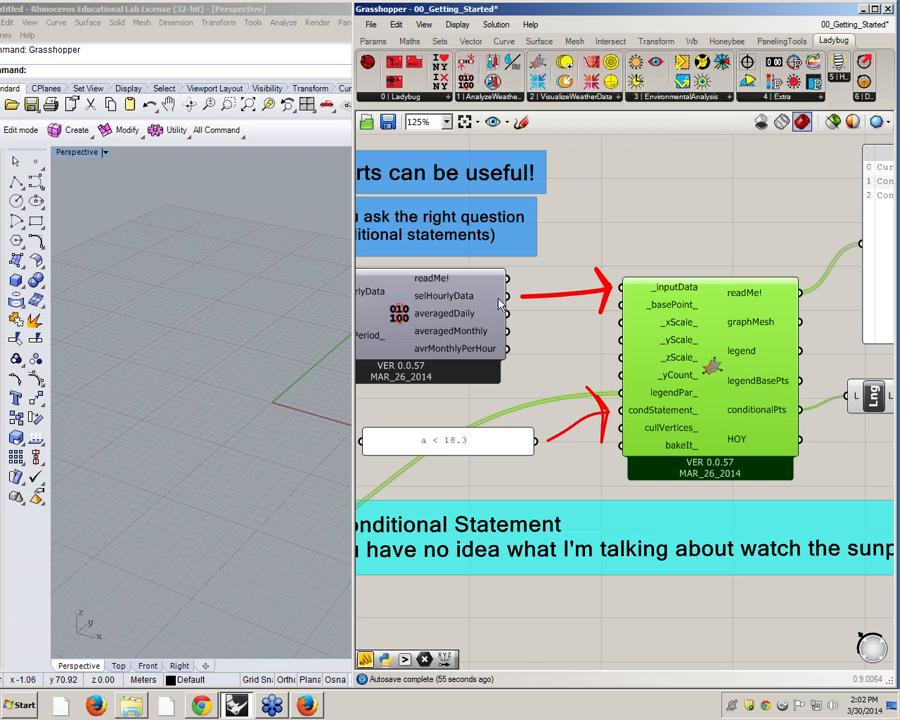
left_click_drag(505, 304, 621, 287)
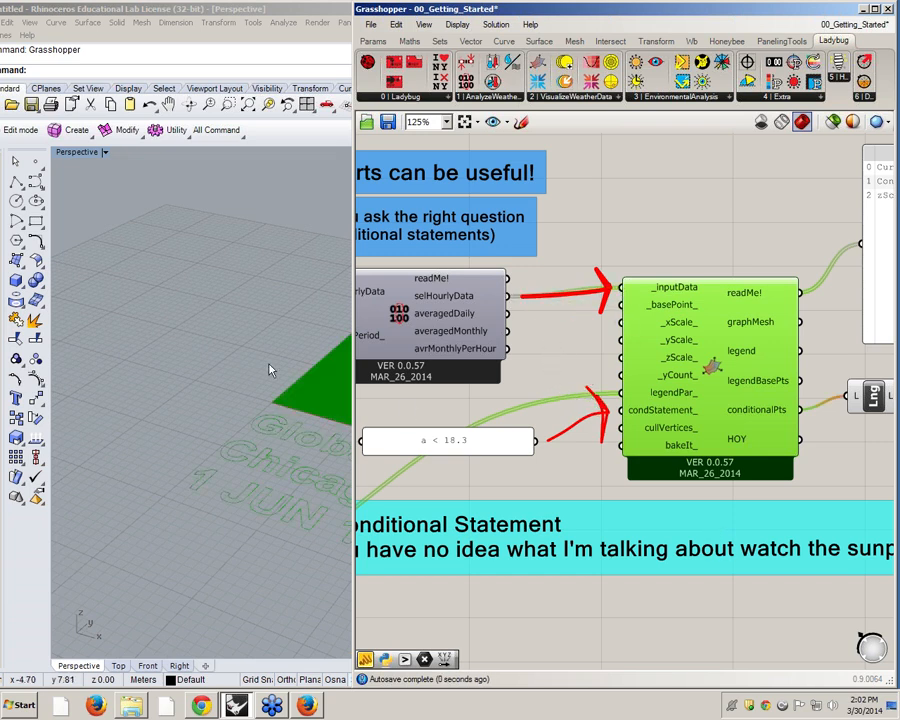
right_click_drag(240, 363, 275, 384)
scroll(226, 403, "up", 10)
scroll(204, 361, "down", 10)
right_click_drag(204, 361, 279, 455)
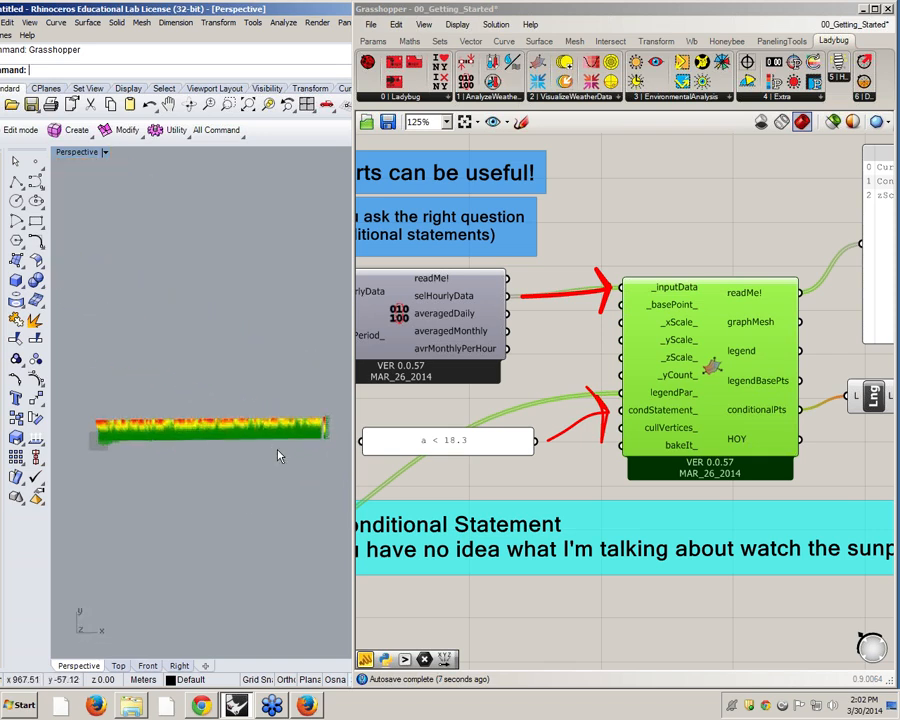
Step: Widen the Rhino window and examine the 3D radiation chart and its title text up close
scroll(113, 415, "up", 5)
right_click_drag(113, 415, 165, 422)
left_click_drag(352, 346, 486, 345)
scroll(279, 473, "down", 5)
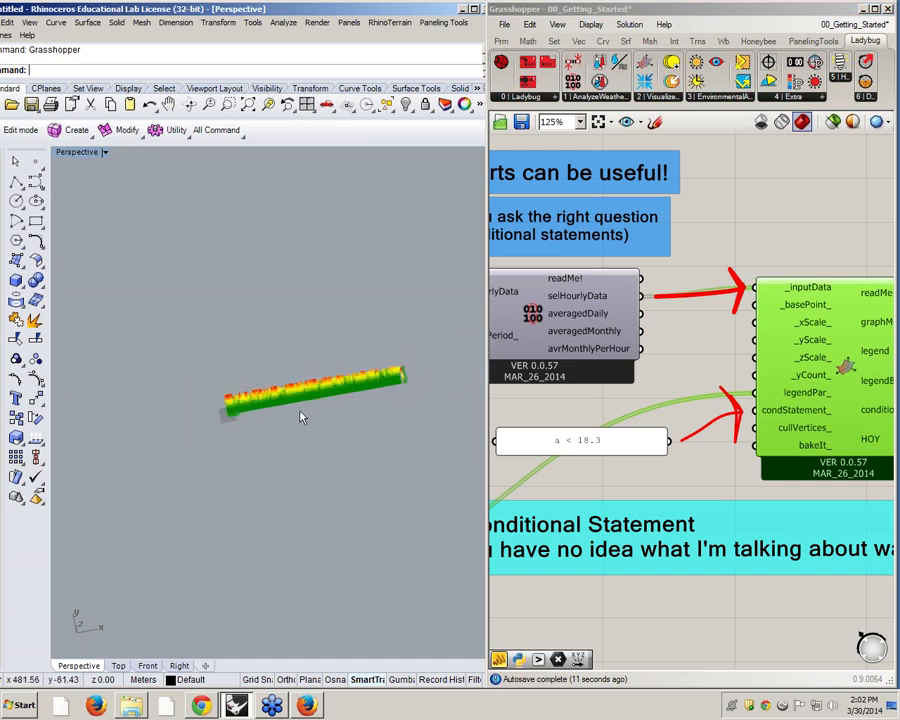
right_click_drag(300, 414, 243, 474)
scroll(236, 460, "up", 5)
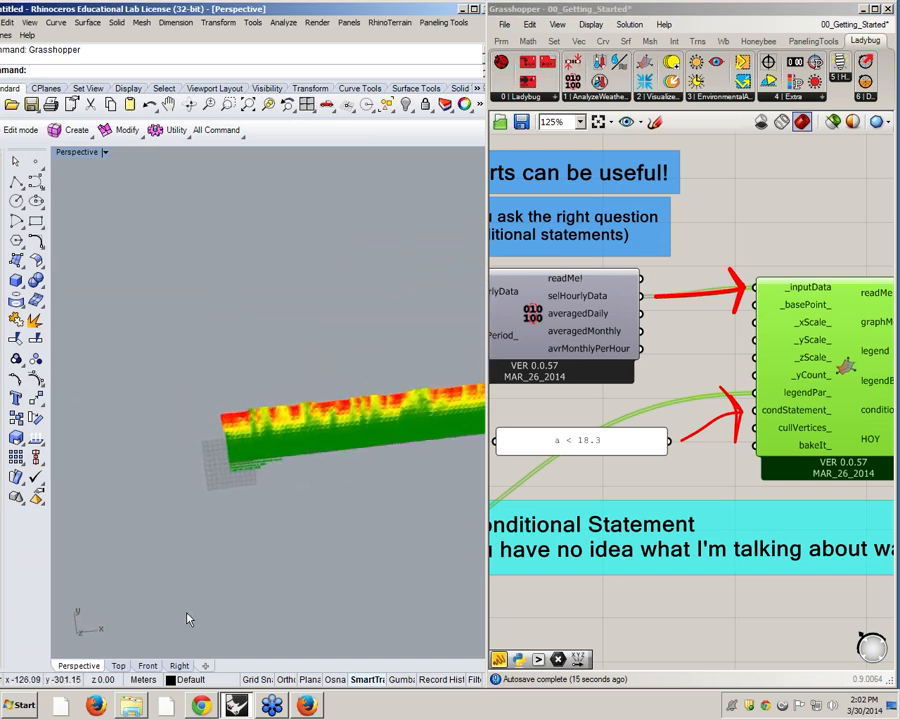
scroll(238, 470, "up", 6)
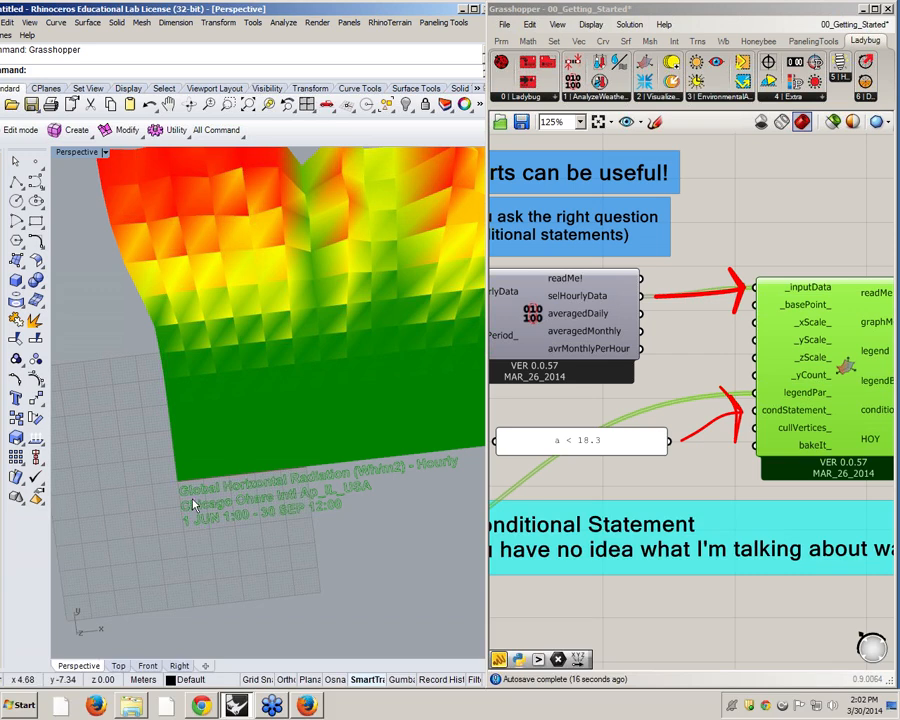
mouse_move(248, 535)
right_mouse_down()
mouse_move(271, 492)
mouse_move(309, 497)
mouse_move(229, 518)
mouse_move(267, 526)
mouse_move(239, 535)
mouse_move(241, 546)
right_mouse_up()
scroll(309, 497, "down", 5)
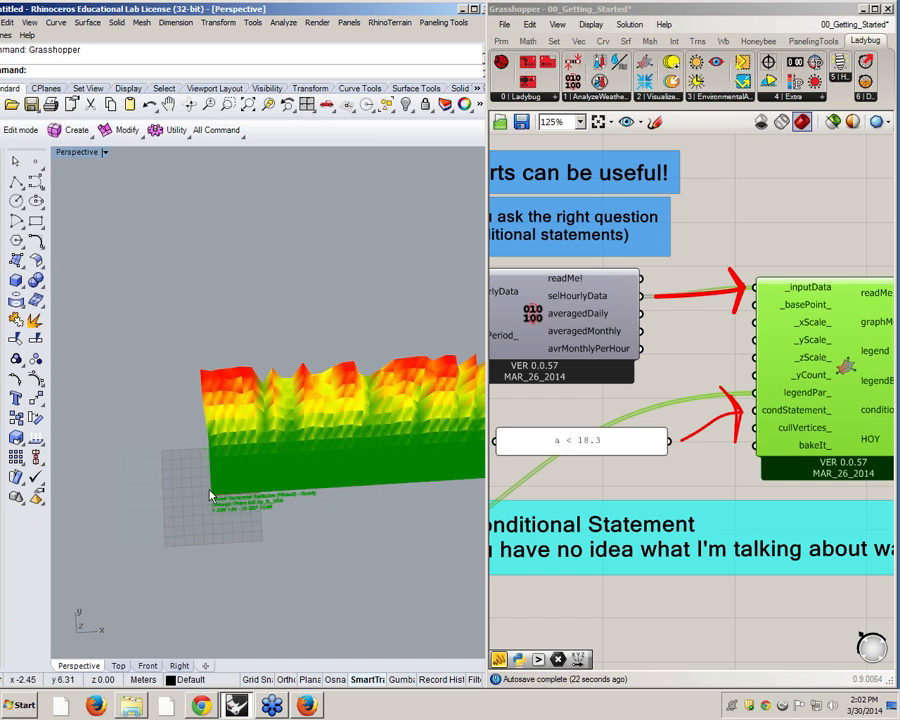
Step: Look at the radiation chart in the Top, Front and Right views, cycling through the viewports and ending in Top
left_click(117, 666)
scroll(145, 500, "down", 4)
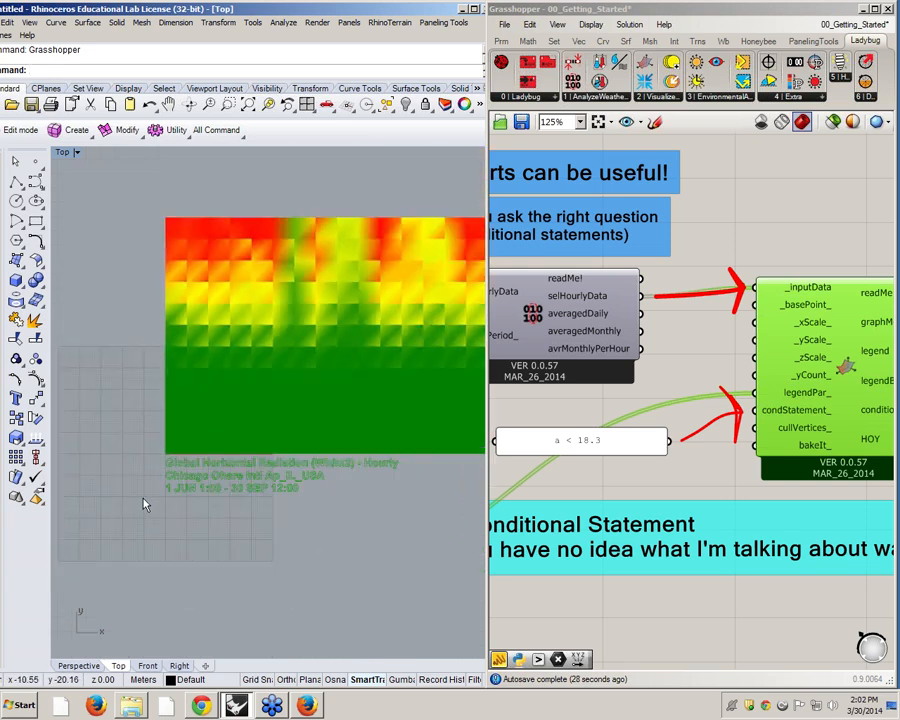
left_click(88, 665)
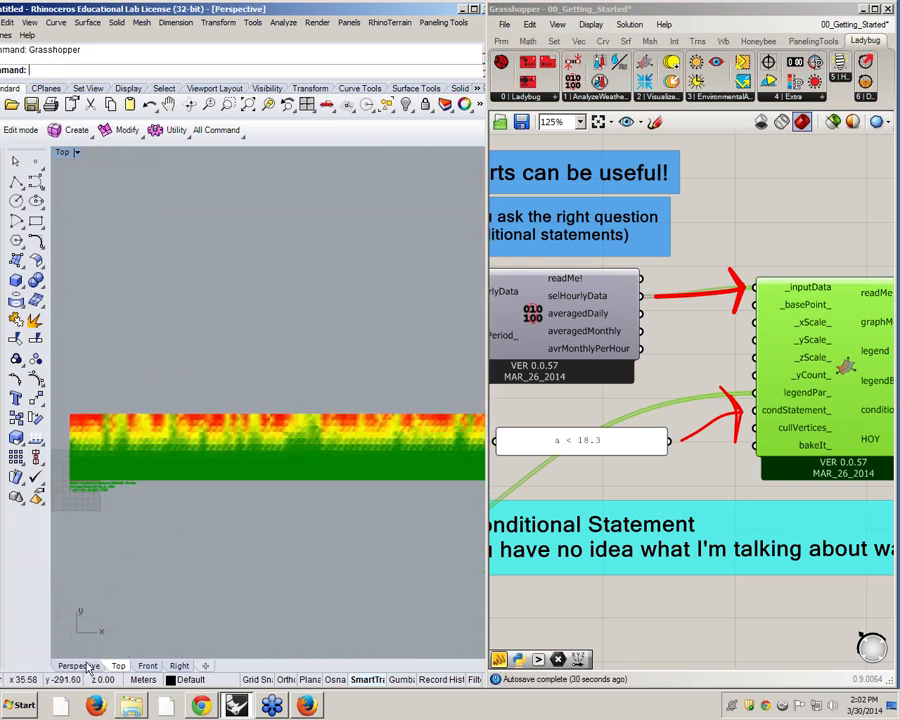
left_click(117, 666)
left_click(147, 666)
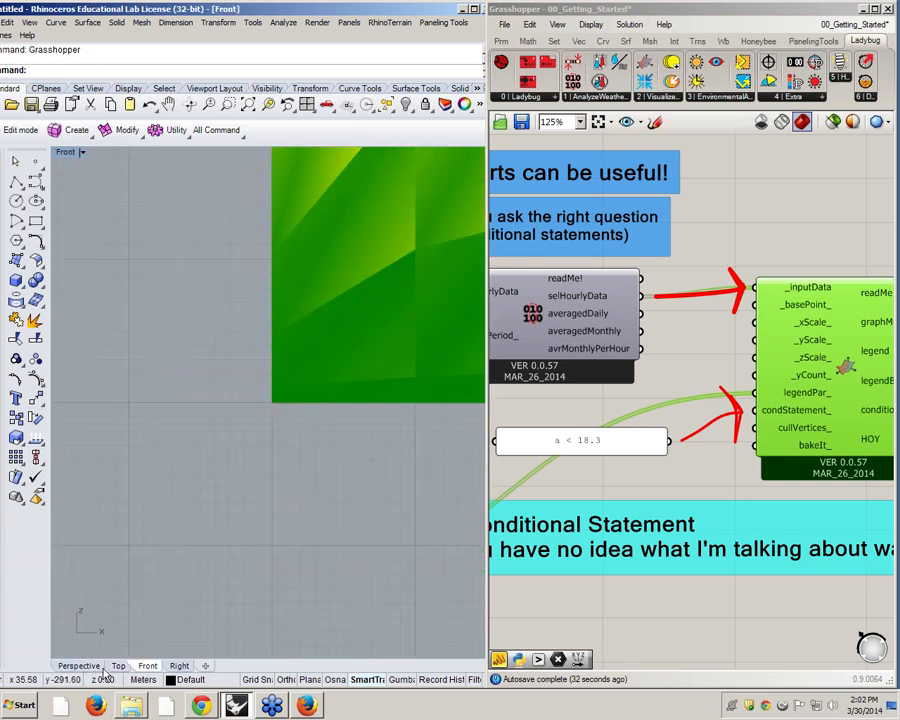
left_click(179, 666)
left_click(147, 666)
left_click(118, 666)
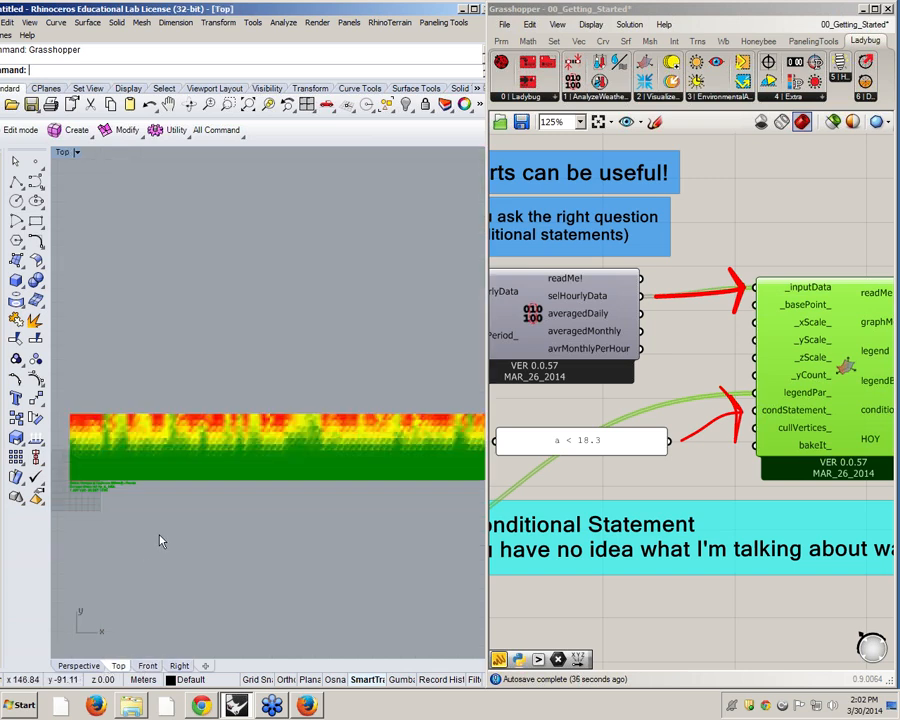
key("ctrl+Tab")
key("ctrl+Tab")
key("ctrl+Tab")
key("ctrl+Tab")
Step: Zoom the Top view to the extents of the radiation chart with ZE and Zoom Extents
type("A")
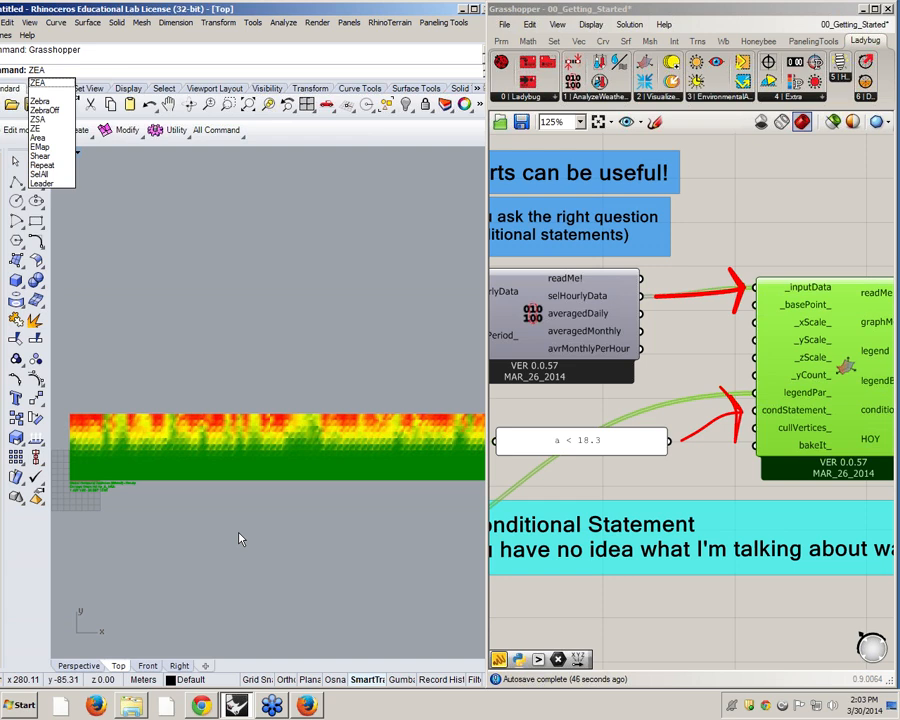
key("BackSpace")
key("Return")
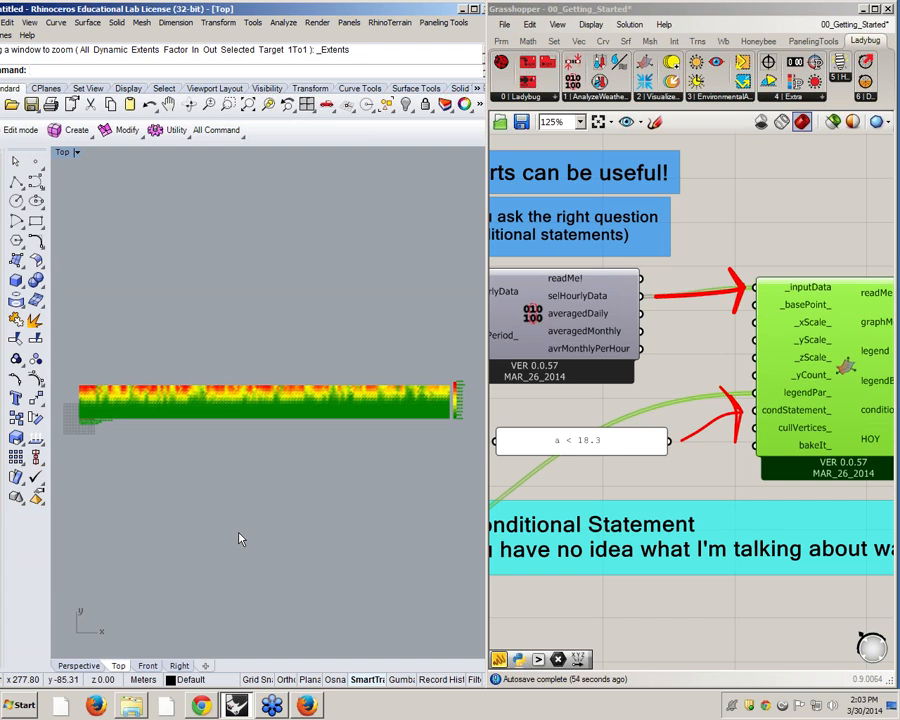
key("Return")
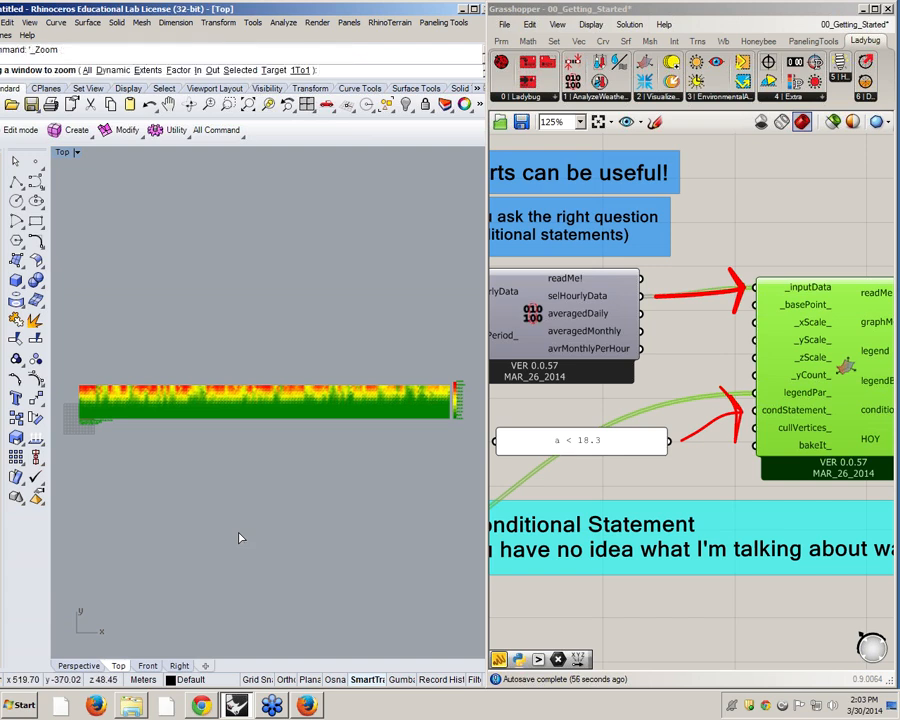
type("e")
key("Return")
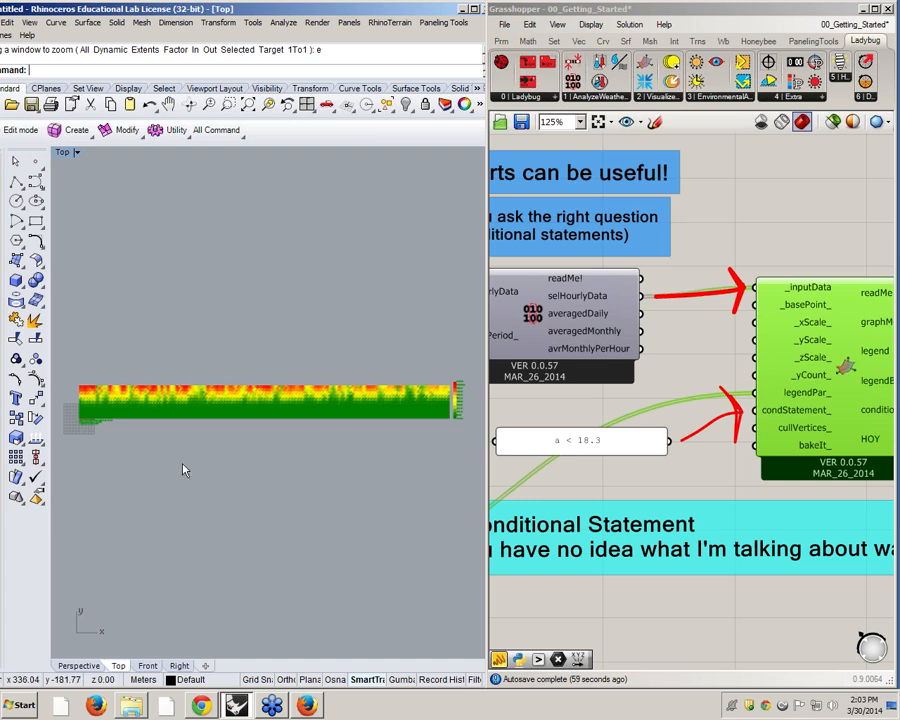
Step: Move the Top view away from the chart and zoom Rhino back onto the selected 3D Chart component's geometry
scroll(175, 476, "down", 5)
right_click_drag(212, 482, 322, 493)
scroll(261, 430, "down", 6)
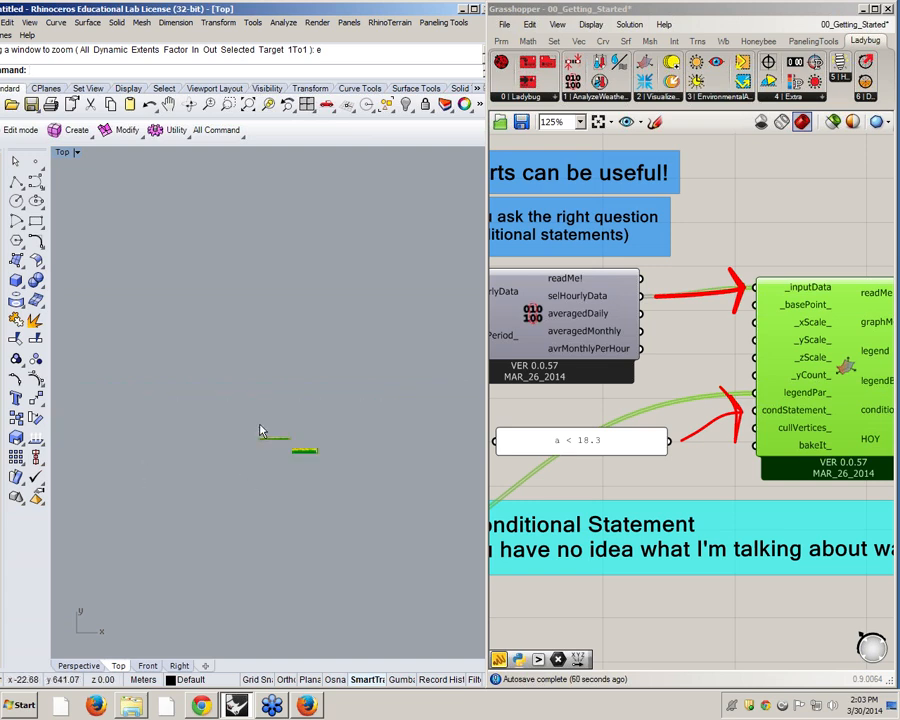
scroll(245, 454, "up", 3)
right_click_drag(231, 457, 320, 474)
scroll(328, 398, "down", 1)
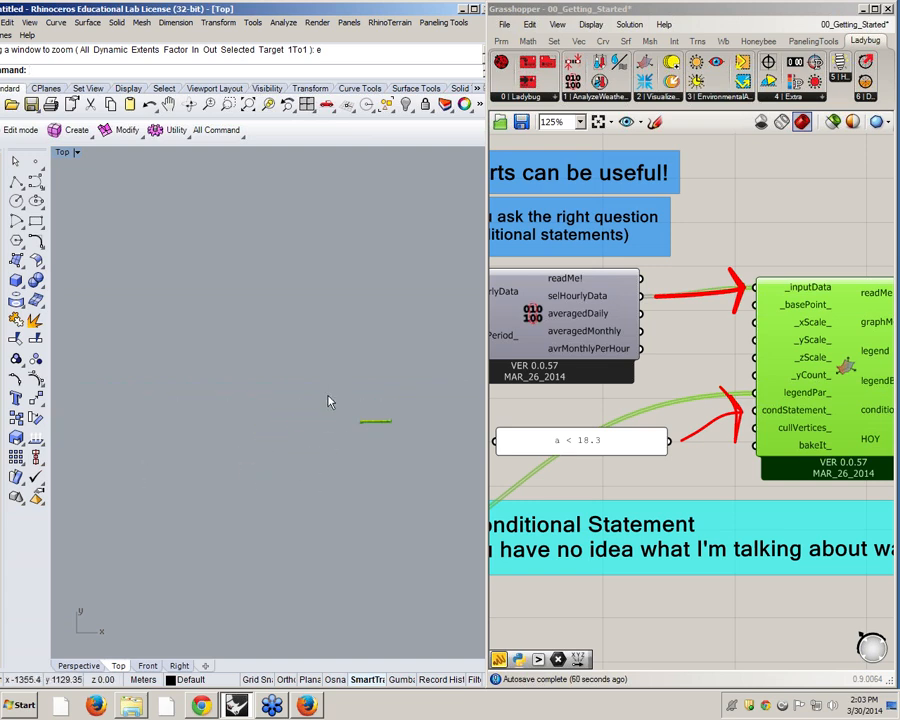
left_click(707, 362)
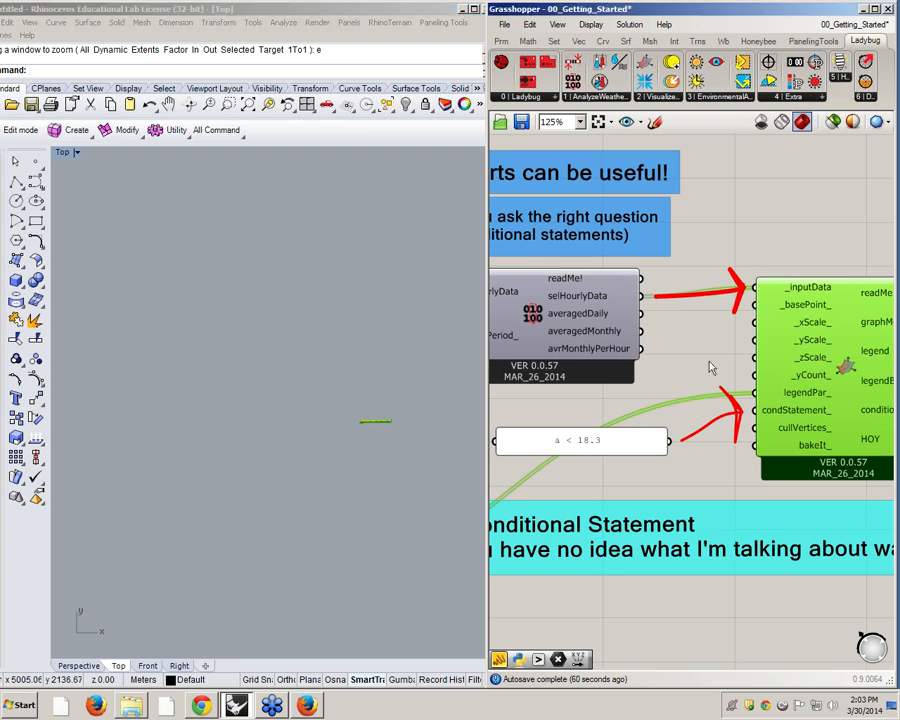
right_click_drag(757, 367, 577, 349)
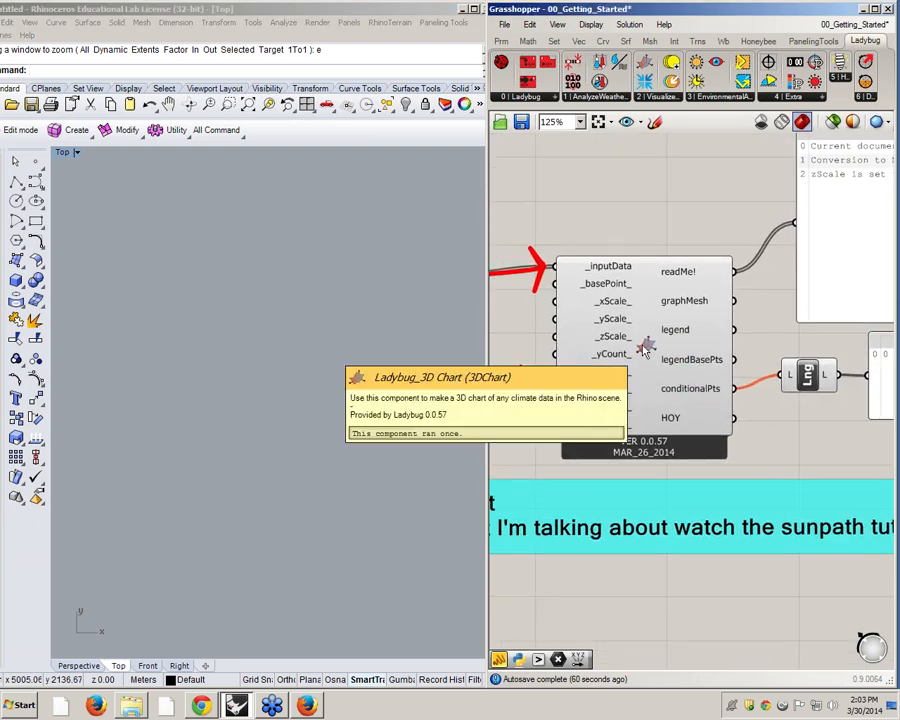
left_click(644, 350)
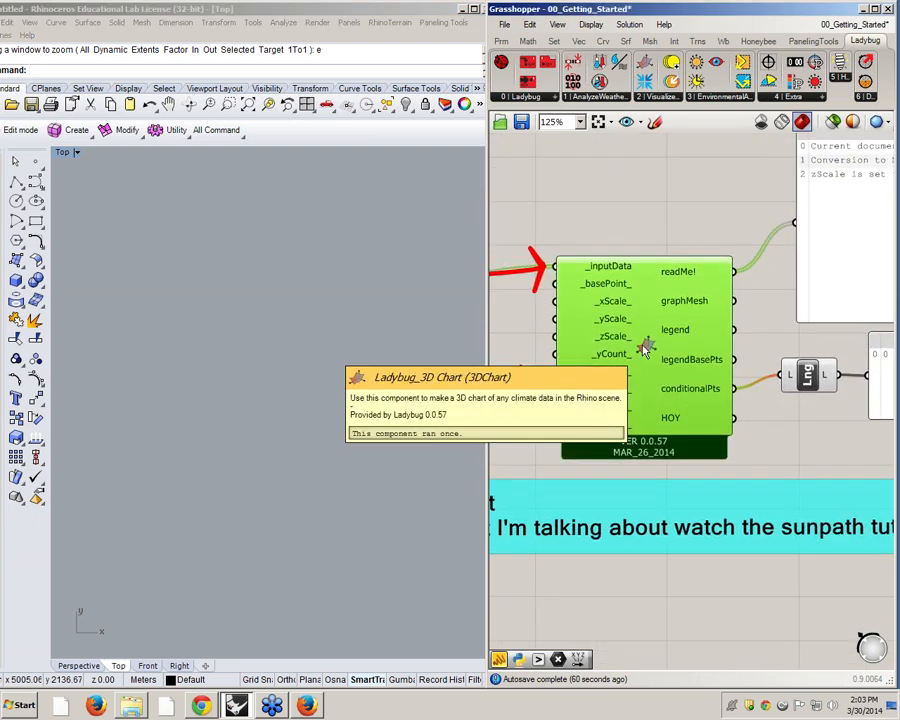
middle_click(644, 347)
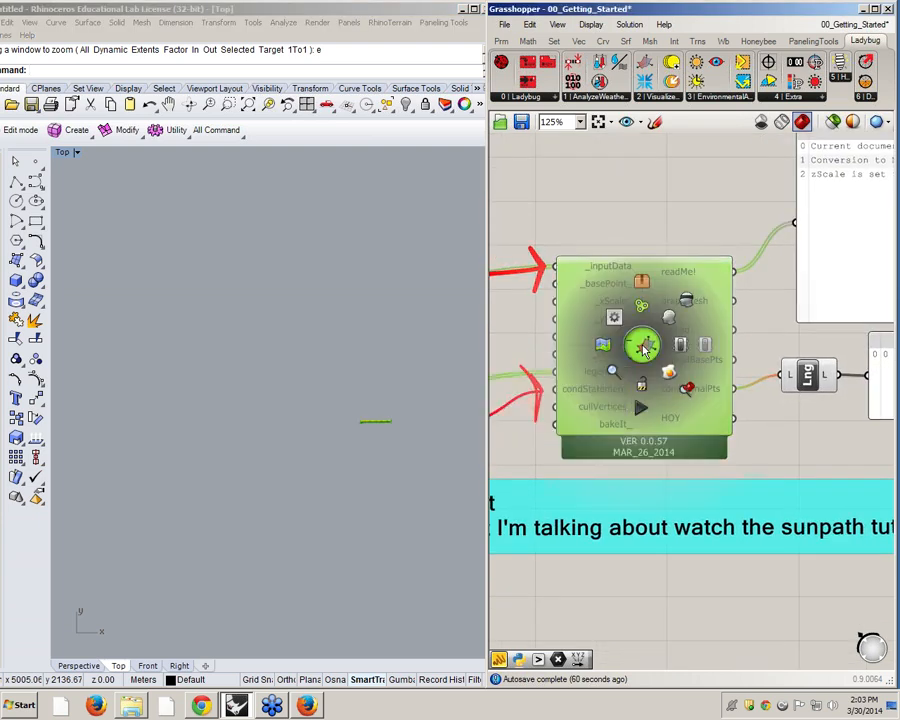
left_click(685, 393)
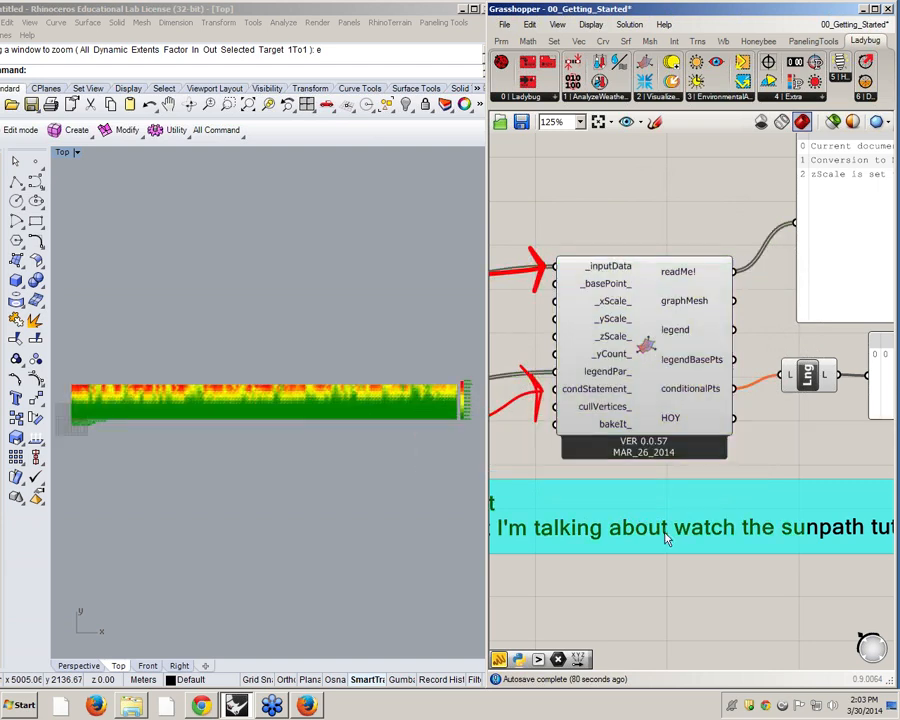
Step: Repeat zooming the Rhino view onto the 3D Chart component's geometry, moving away from the chart in between
middle_click(650, 340)
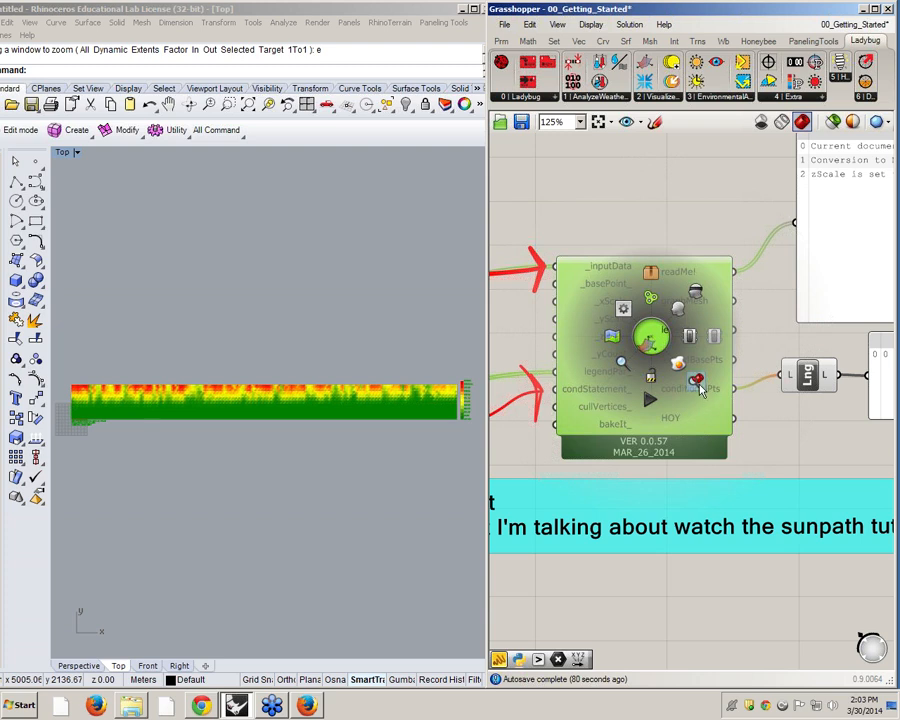
left_click(696, 383)
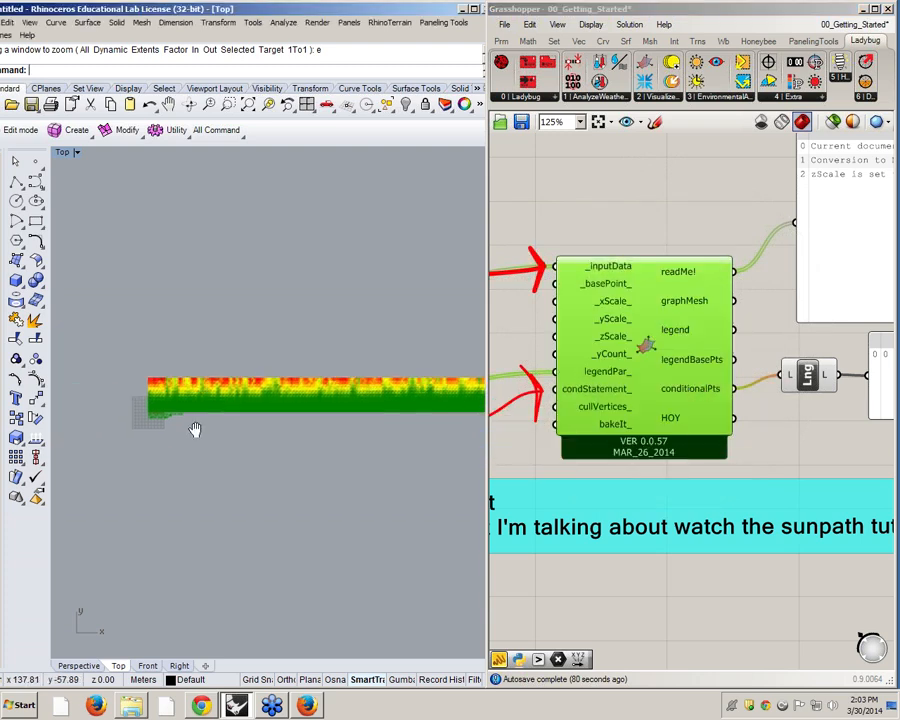
middle_click(645, 358)
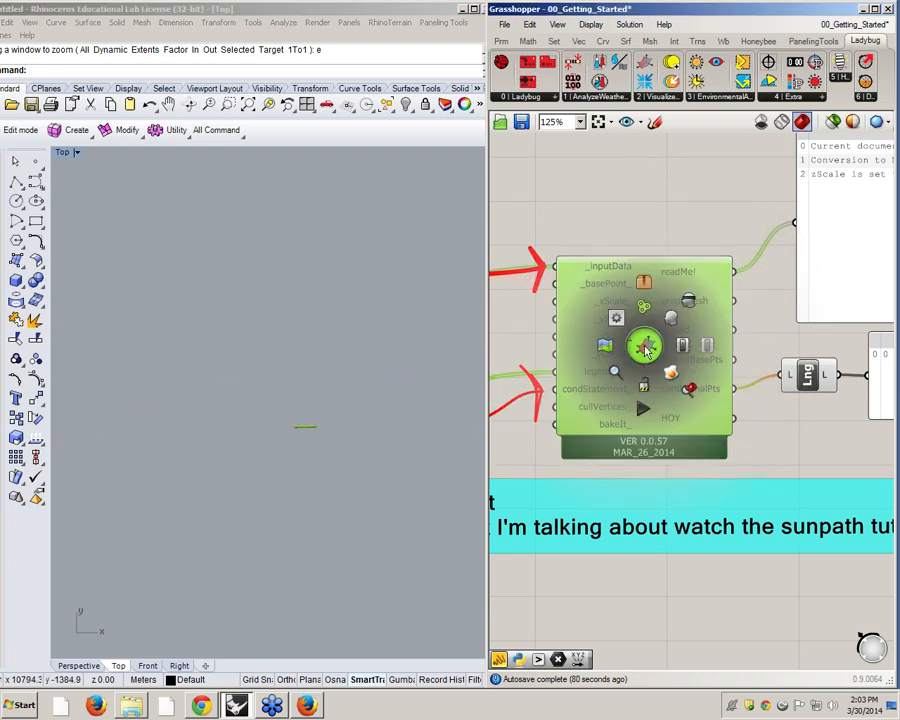
left_click(690, 380)
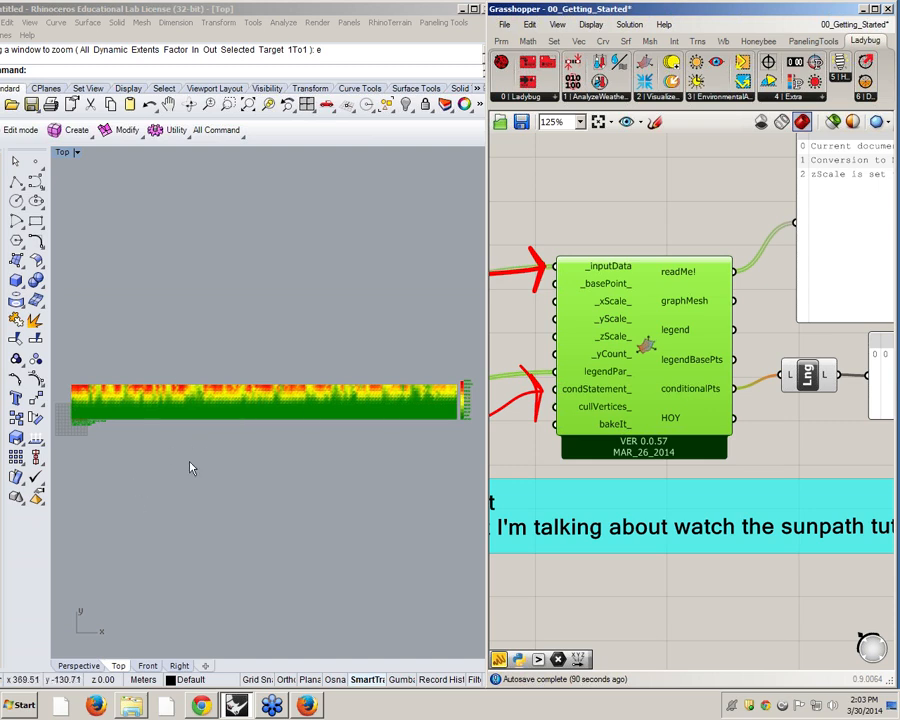
right_click_drag(295, 422, 367, 450)
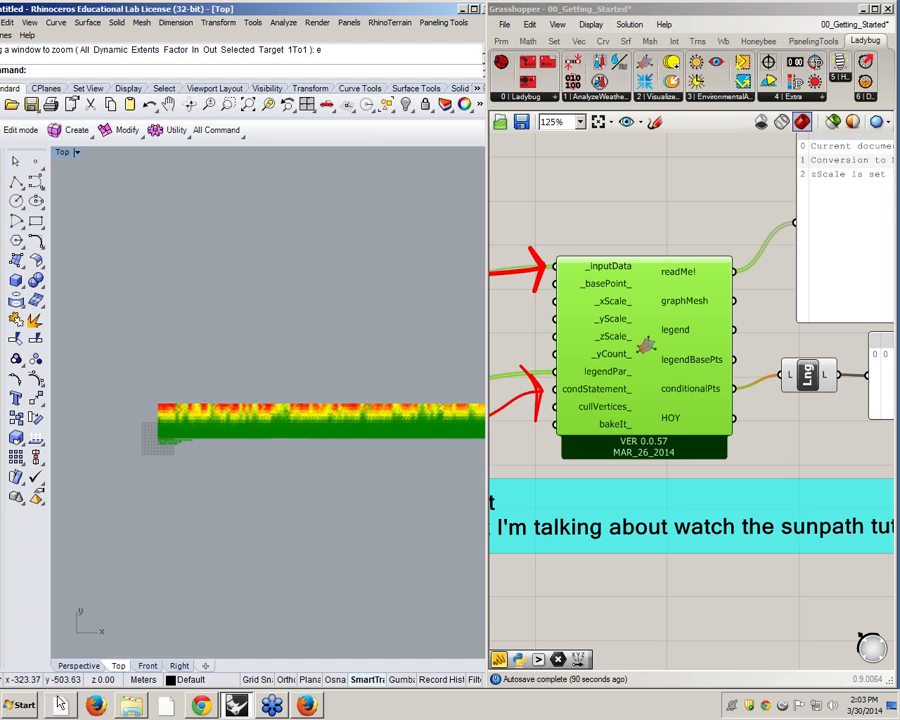
Step: Examine the radiation chart in the Perspective view, from its full length to the title text at its start
left_click(78, 665)
right_click_drag(240, 452, 331, 425)
scroll(331, 425, "up", 5)
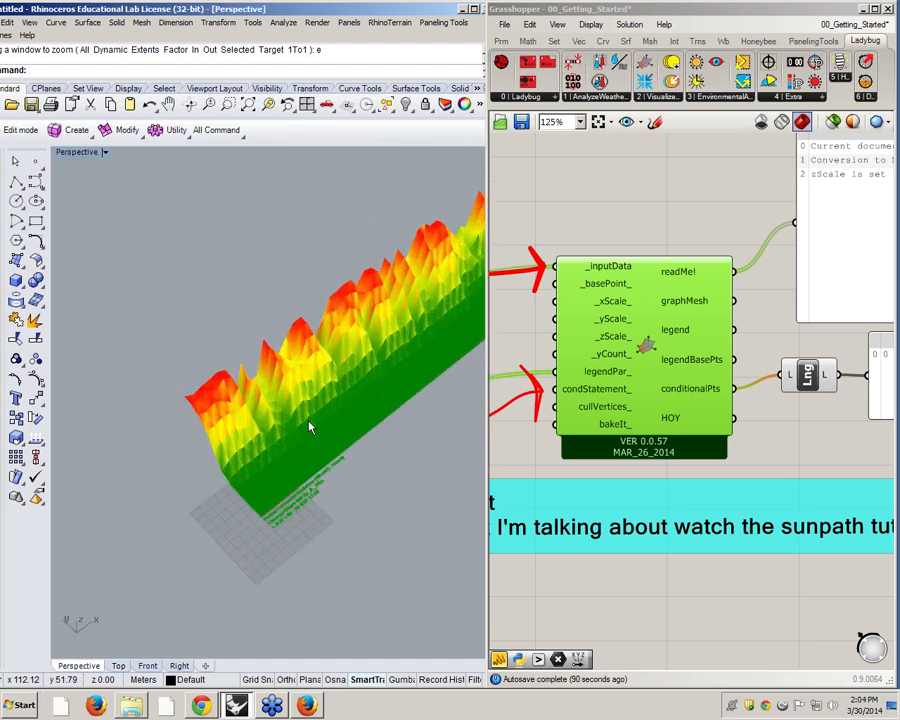
right_click_drag(283, 533, 150, 449)
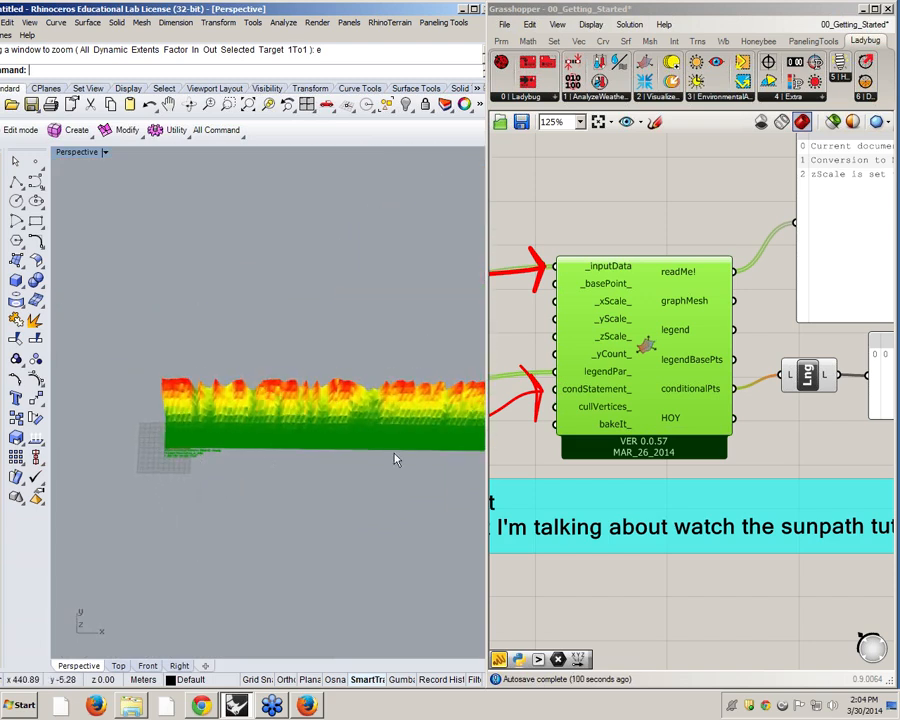
scroll(138, 463, "down", 5)
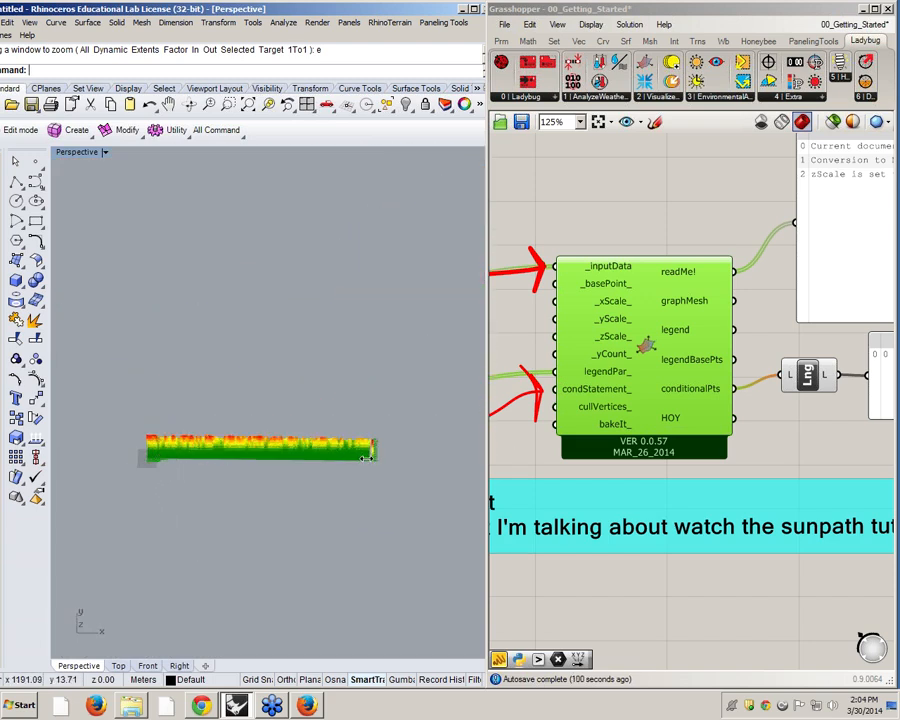
scroll(137, 445, "up", 6)
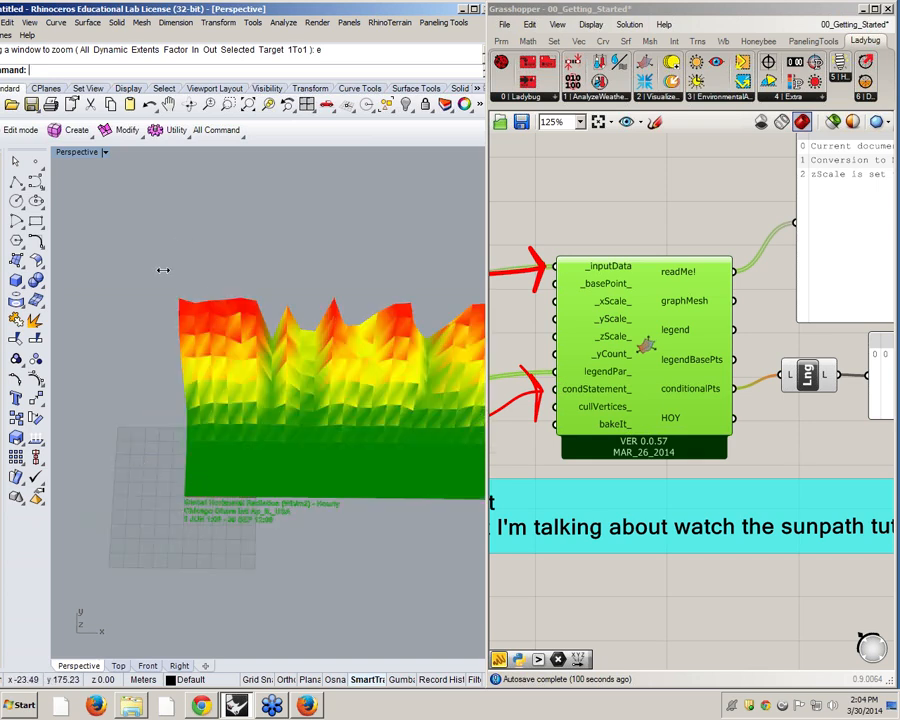
right_click_drag(163, 270, 201, 460)
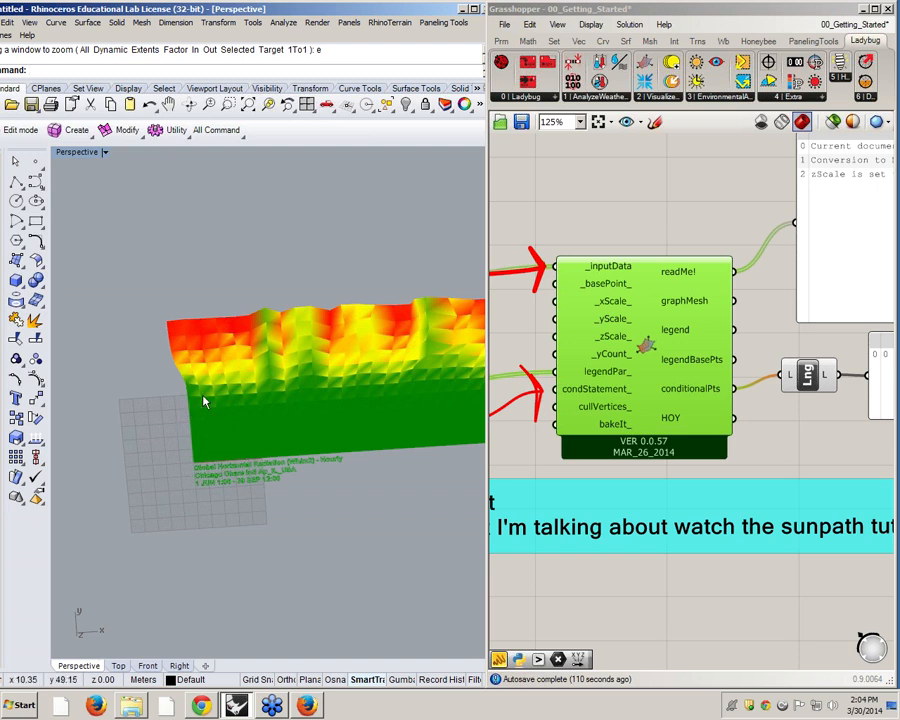
Step: Set the analysis period's _toHour_ slider to 17
right_click_drag(692, 375, 775, 353)
scroll(775, 353, "down", 6)
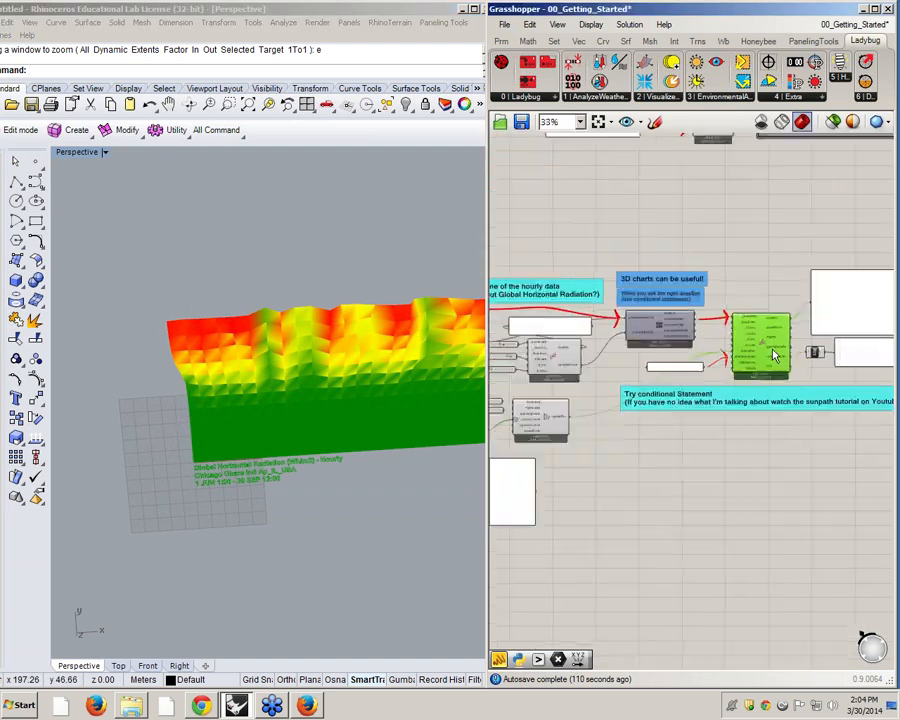
scroll(554, 406, "up", 5)
right_click_drag(554, 406, 646, 578)
scroll(745, 402, "up", 2)
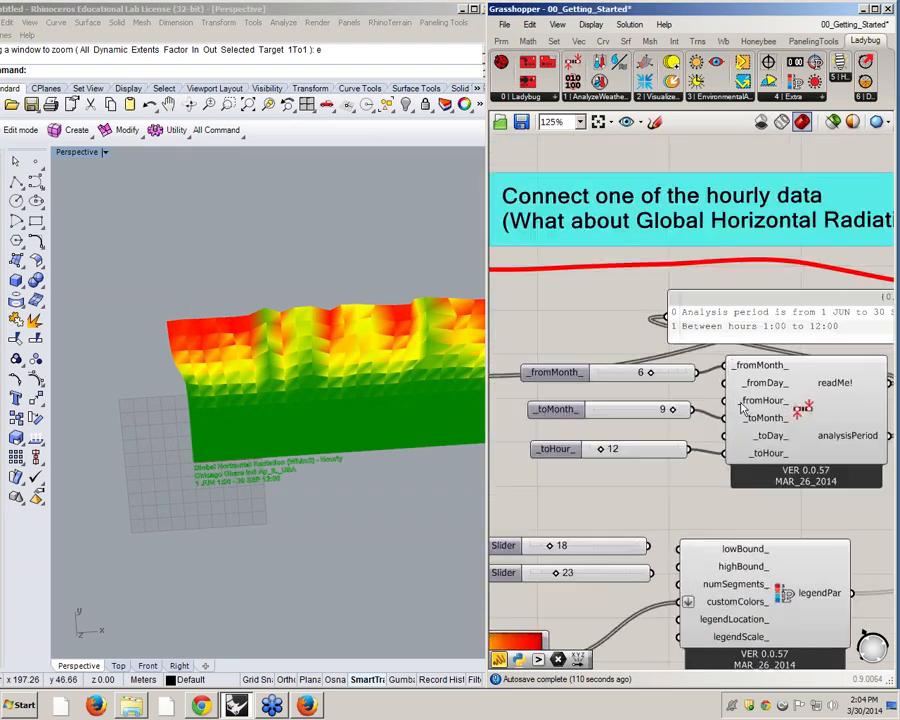
scroll(741, 466, "down", 1)
mouse_move(771, 473)
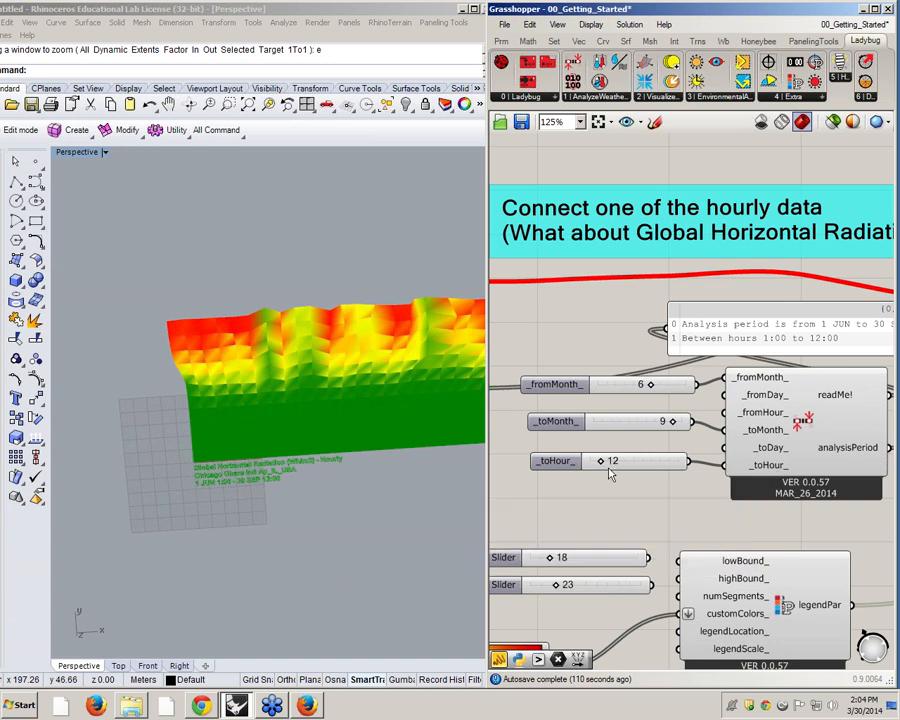
left_click_drag(600, 468, 622, 472)
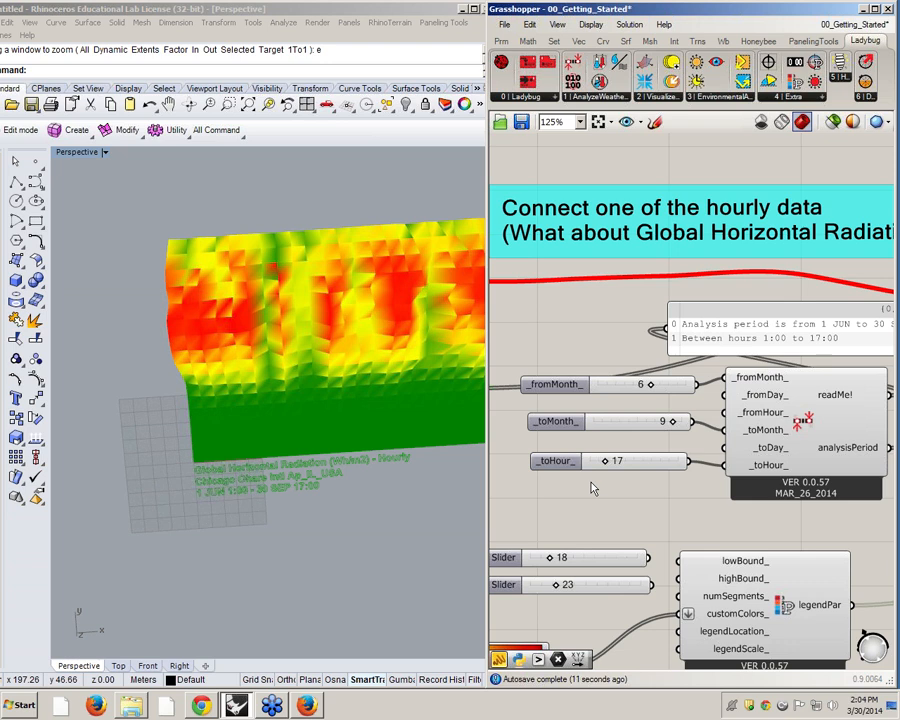
Step: Create a number slider from 1 to 24 with value 17 and connect it to the analysis period's _toHour_ input
double_click(591, 488)
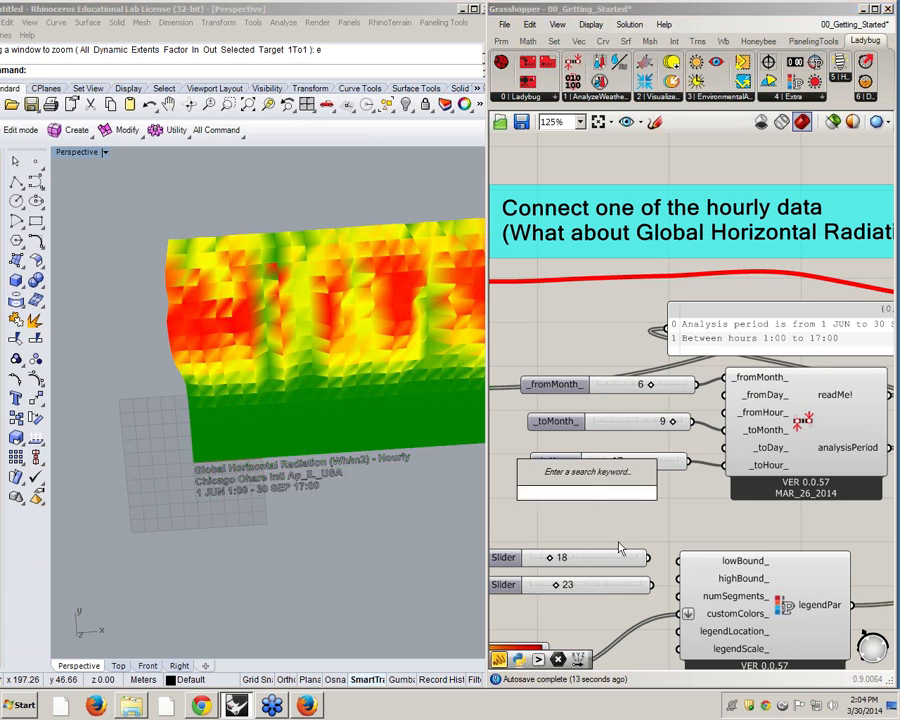
double_click(574, 504)
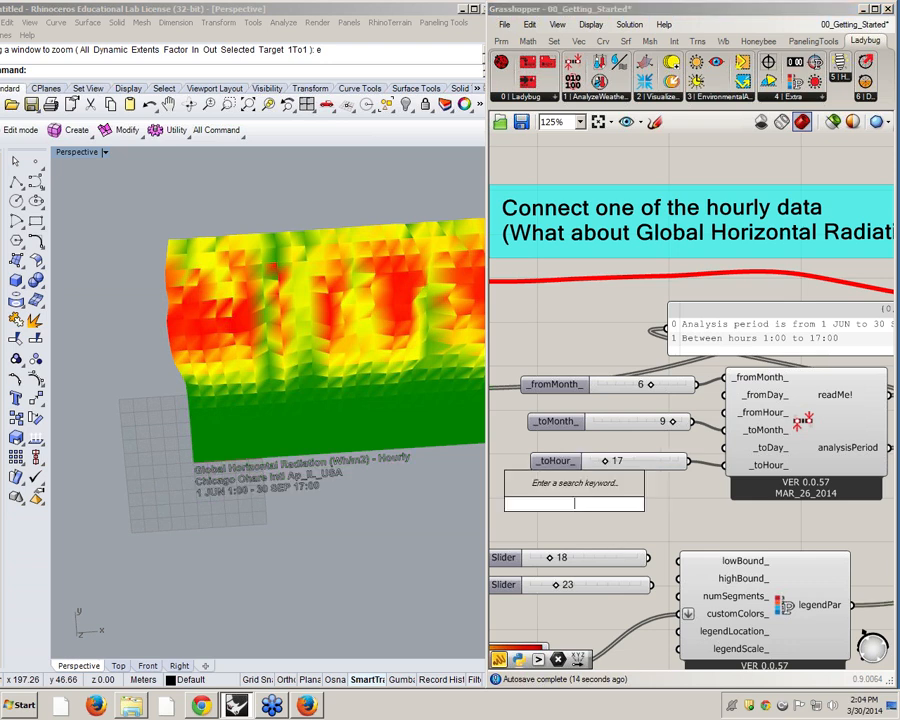
type("1")
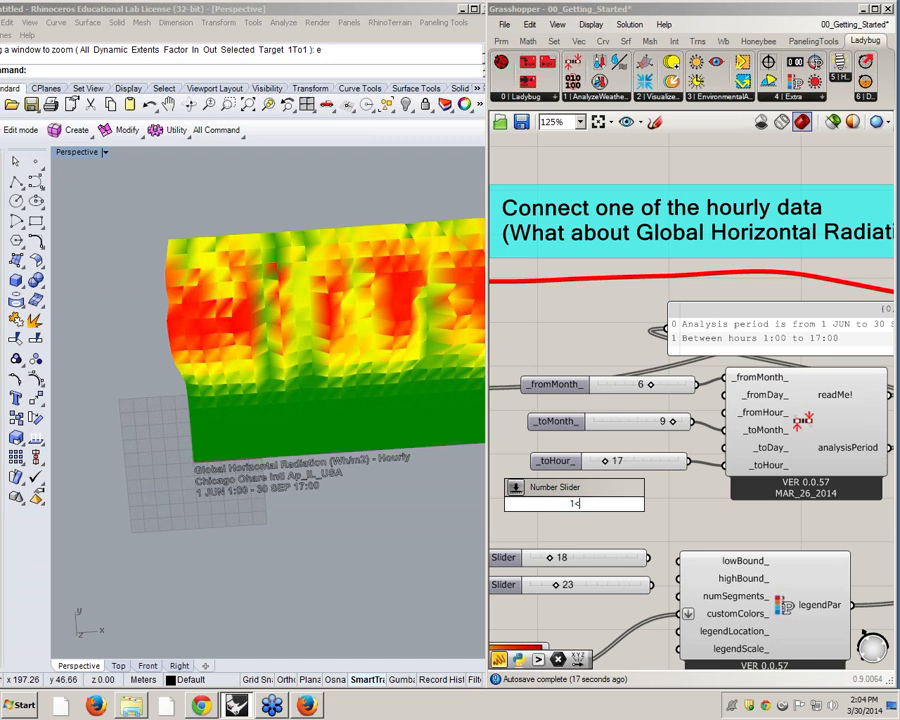
type("<24")
type("7")
type("<")
type("24")
key("Return")
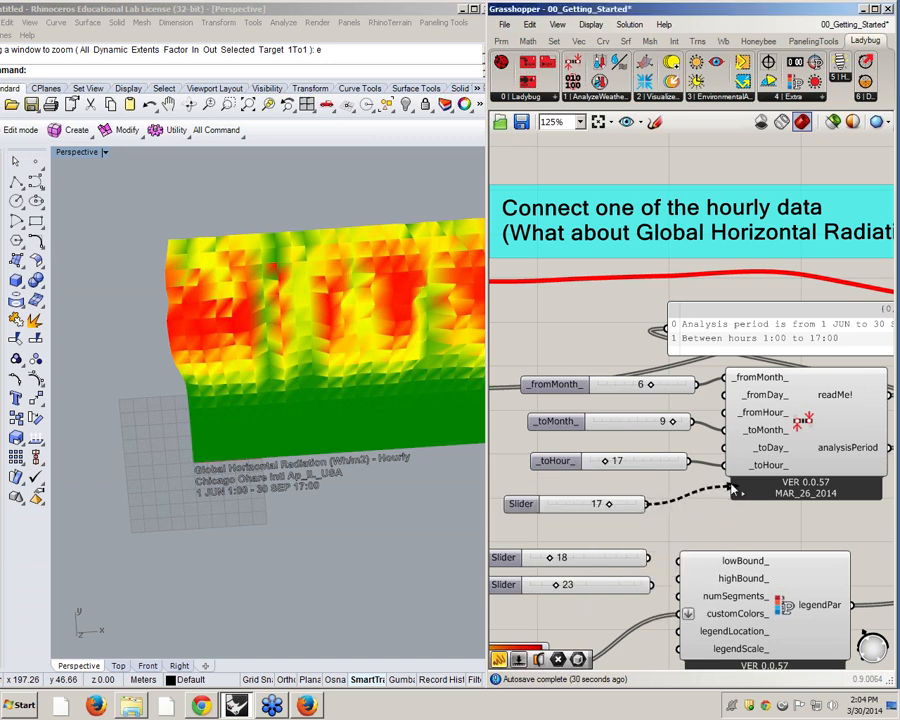
left_click_drag(648, 503, 706, 478)
Step: Delete the disconnected 0 to 100 slider and move the new _toHour_ slider into its place
left_click(575, 461)
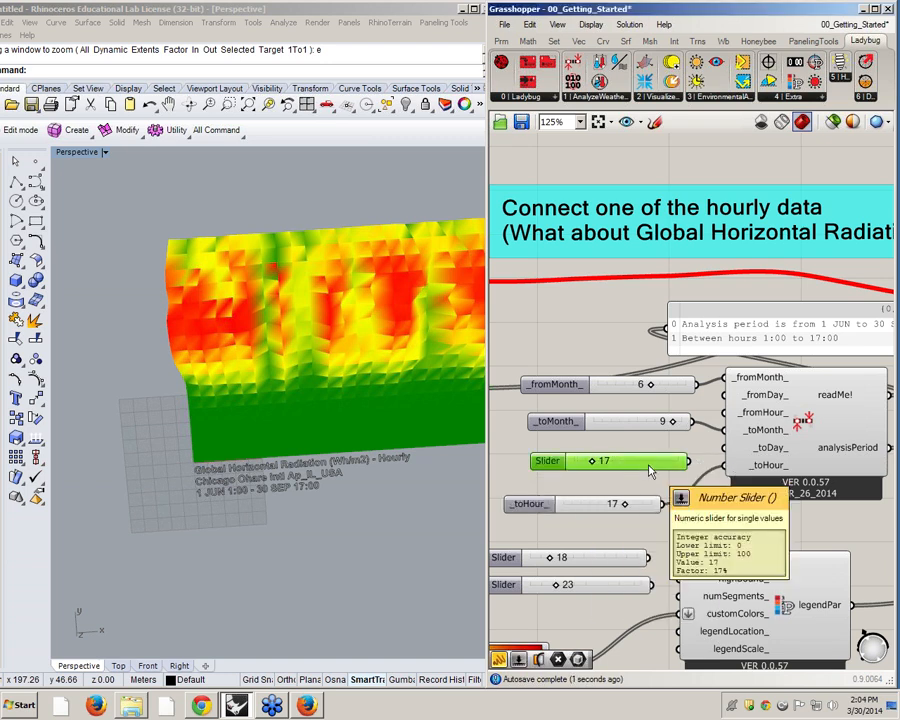
key("Delete")
left_click_drag(599, 504, 643, 460)
Step: Check the chart in perspective and set the new _toHour_ slider to 24
left_click(285, 478)
right_click_drag(285, 478, 235, 190)
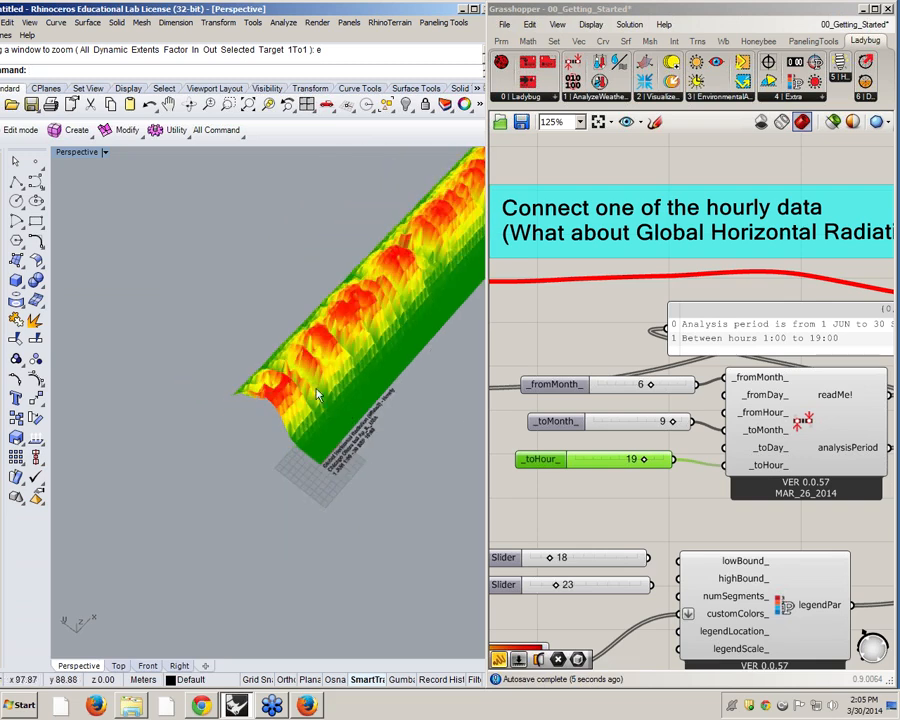
left_click_drag(645, 462, 675, 463)
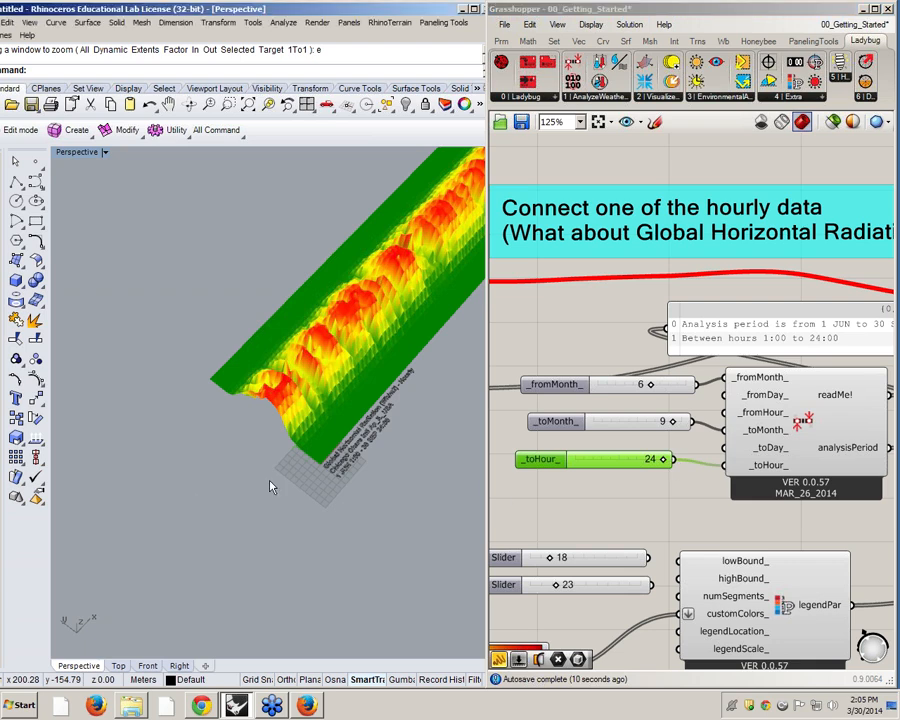
Step: Examine the full-day radiation chart along its length and the Wh/m2 legend at its far end
right_click_drag(189, 337, 342, 436)
scroll(342, 438, "down", 6)
right_click_drag(332, 488, 304, 558)
scroll(400, 408, "up", 7)
right_click_drag(403, 408, 360, 478)
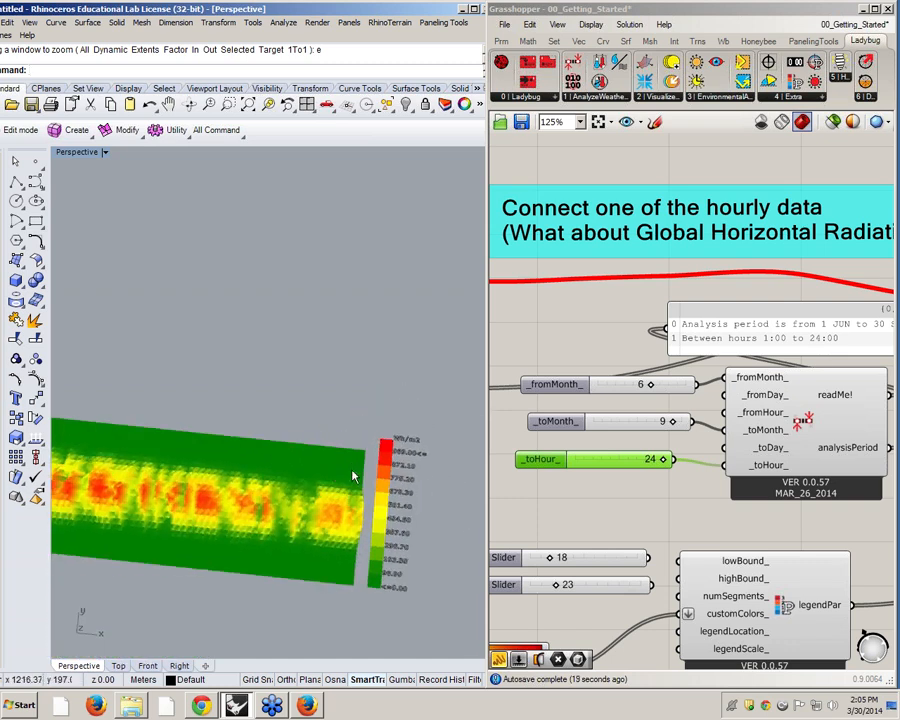
scroll(365, 509, "up", 3)
scroll(365, 509, "down", 8)
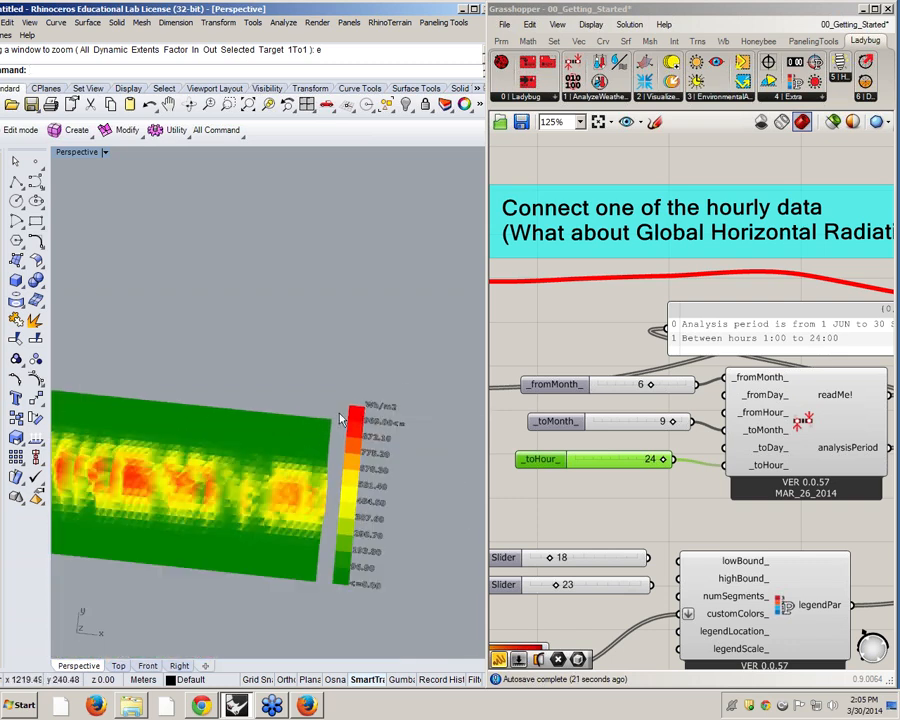
right_click_drag(171, 495, 230, 402)
scroll(235, 488, "up", 7)
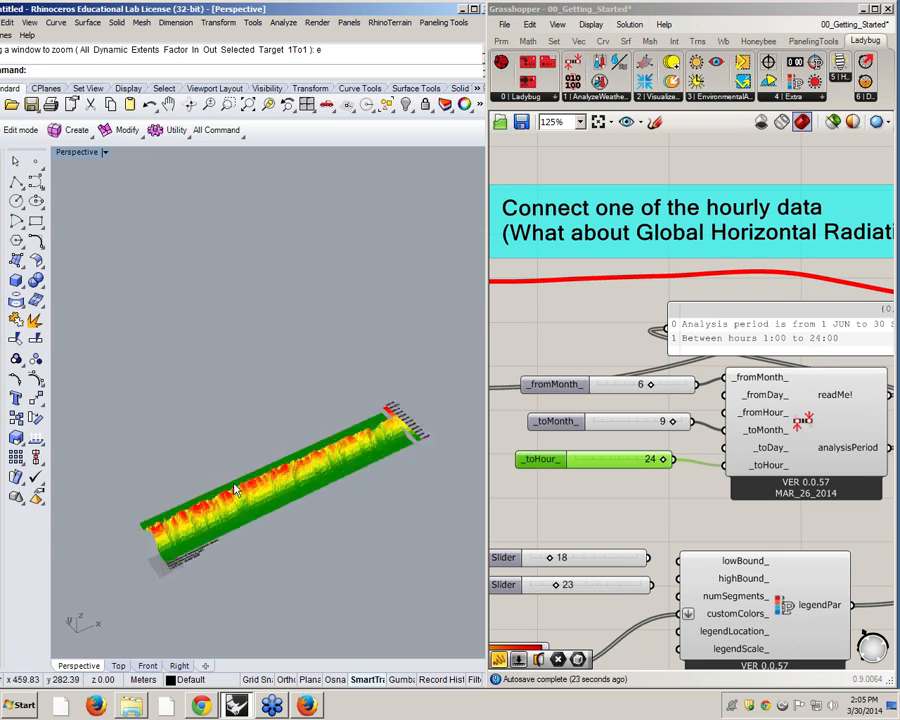
Step: Look at the whole chart from another angle and read the upper values of its Wh/m2 legend up close
right_click_drag(306, 496, 199, 505)
scroll(300, 505, "down", 5)
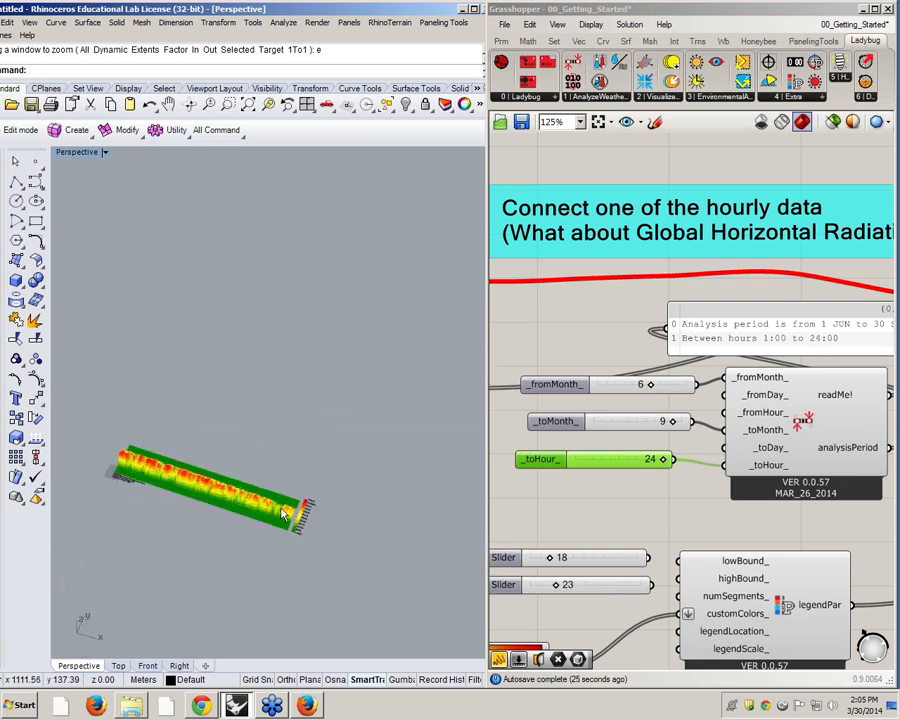
scroll(397, 509, "up", 8)
mouse_move(347, 500)
right_mouse_down()
mouse_move(360, 516)
mouse_move(358, 506)
right_mouse_up()
scroll(359, 430, "down", 8)
scroll(358, 508, "up", 3)
scroll(383, 530, "up", 2)
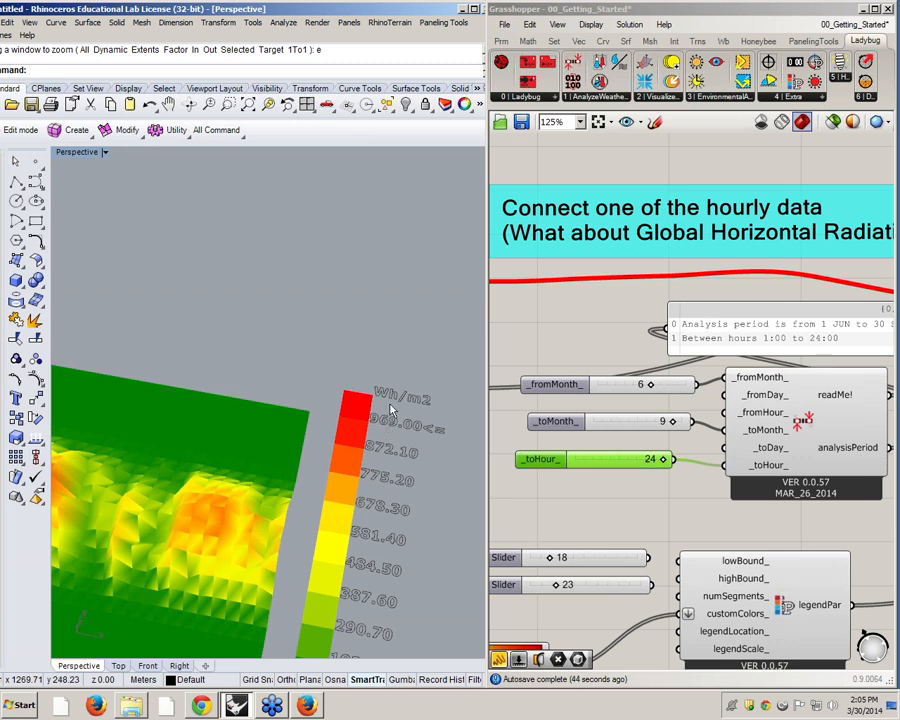
Step: Compare the red and yellow peaks in the middle of the chart with the colours and values of the legend
right_click_drag(225, 382, 159, 350)
scroll(157, 358, "down", 5)
scroll(151, 392, "up", 6)
right_click_drag(275, 425, 251, 446)
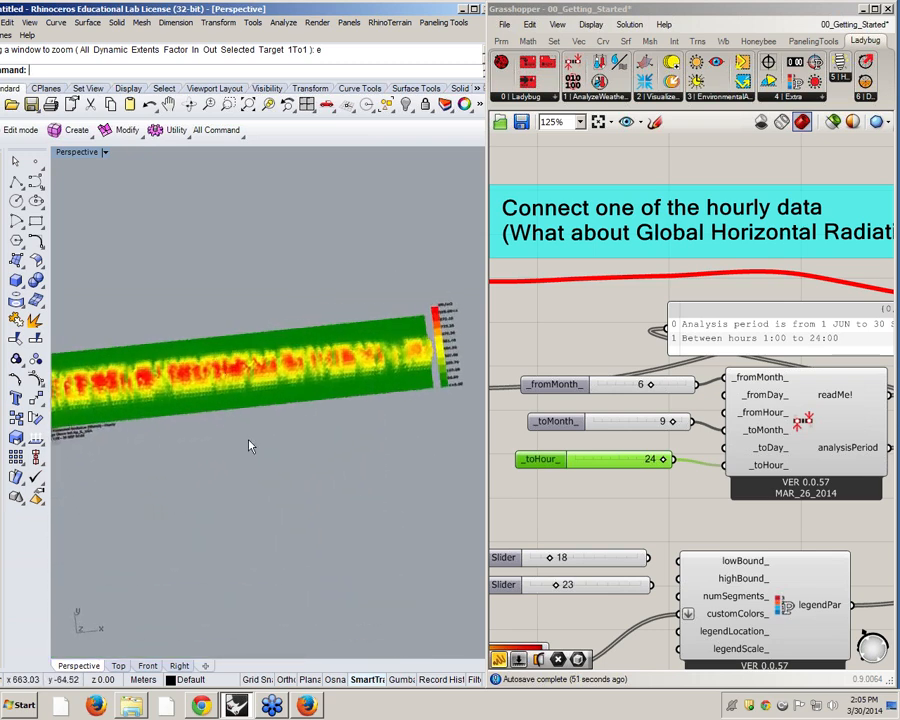
scroll(175, 376, "up", 4)
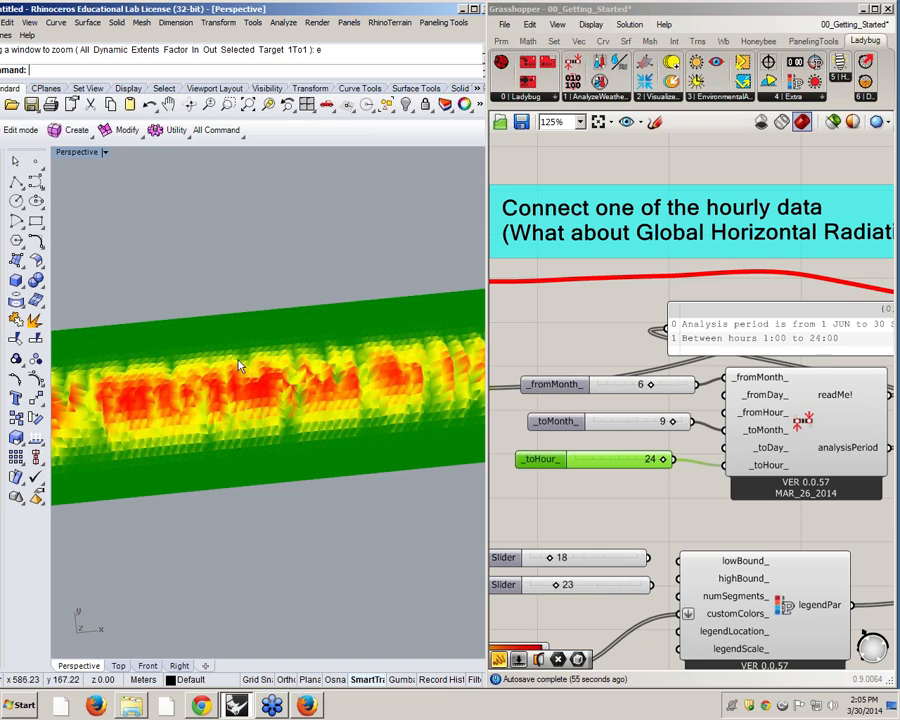
scroll(240, 368, "down", 5)
scroll(370, 365, "up", 4)
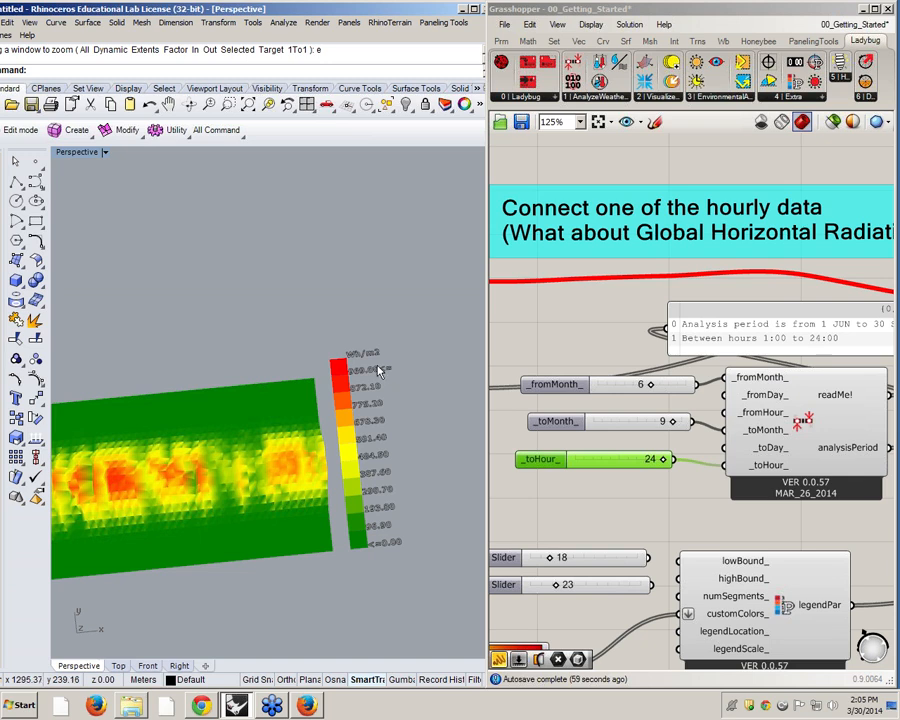
Step: Find the 3D Chart component on the canvas and inspect its legendPar_ input
scroll(646, 354, "down", 6)
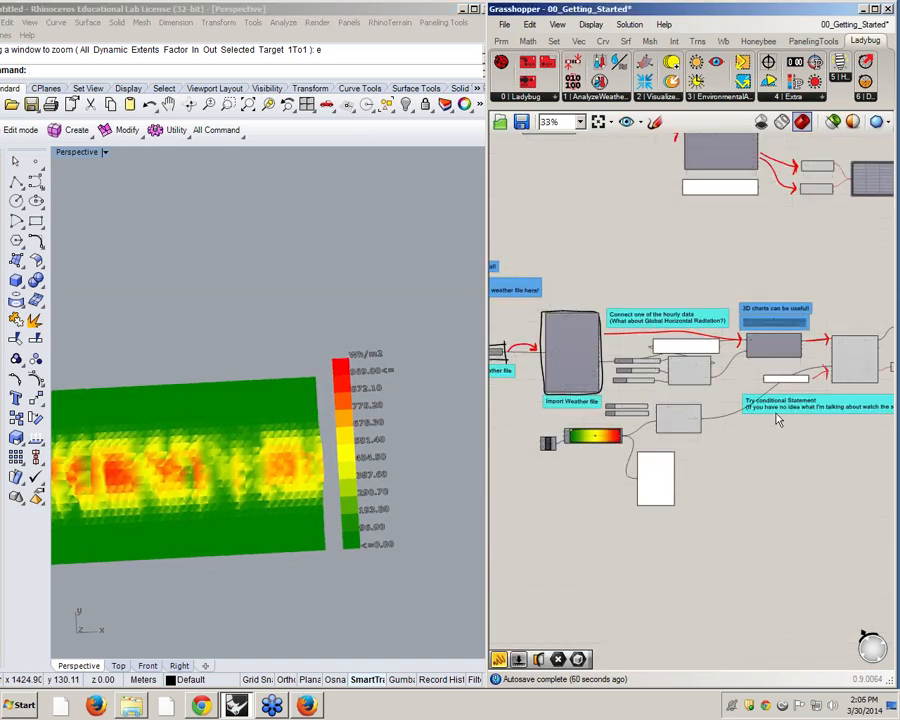
scroll(700, 418, "up", 7)
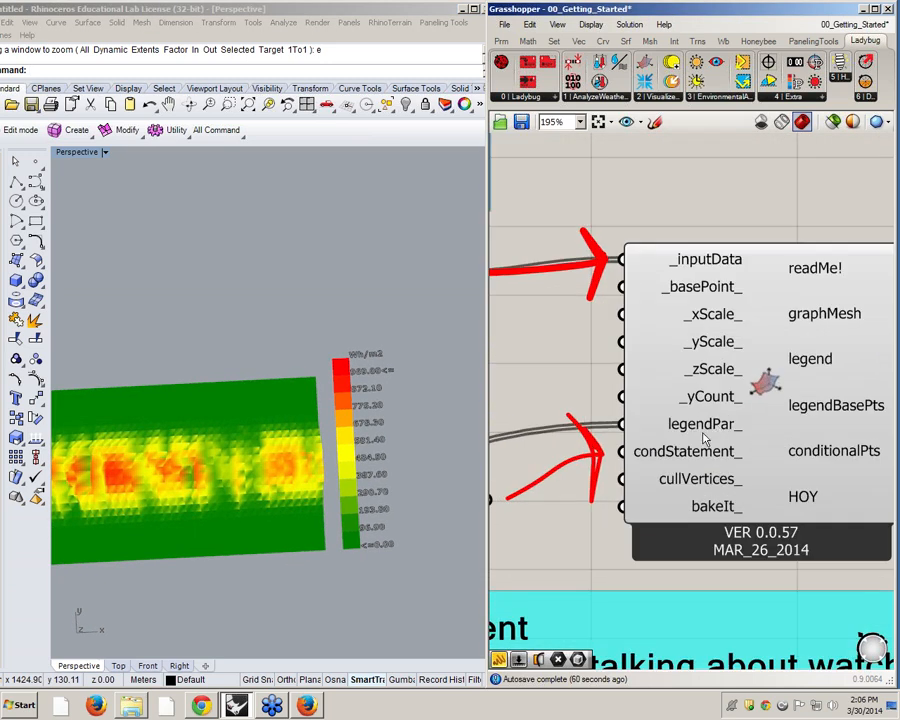
scroll(718, 445, "down", 2)
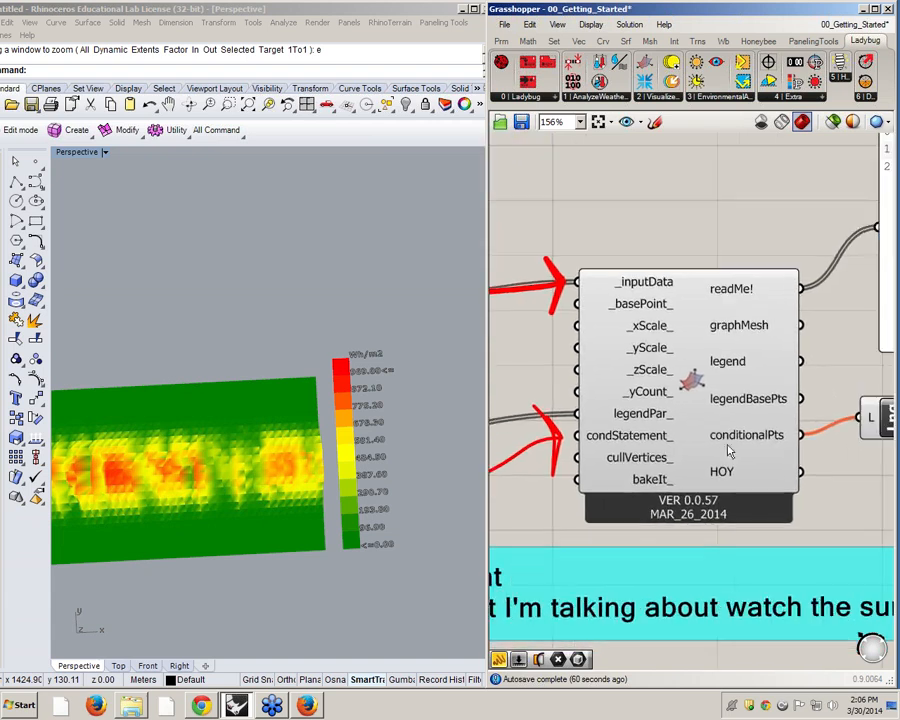
scroll(730, 452, "down", 10)
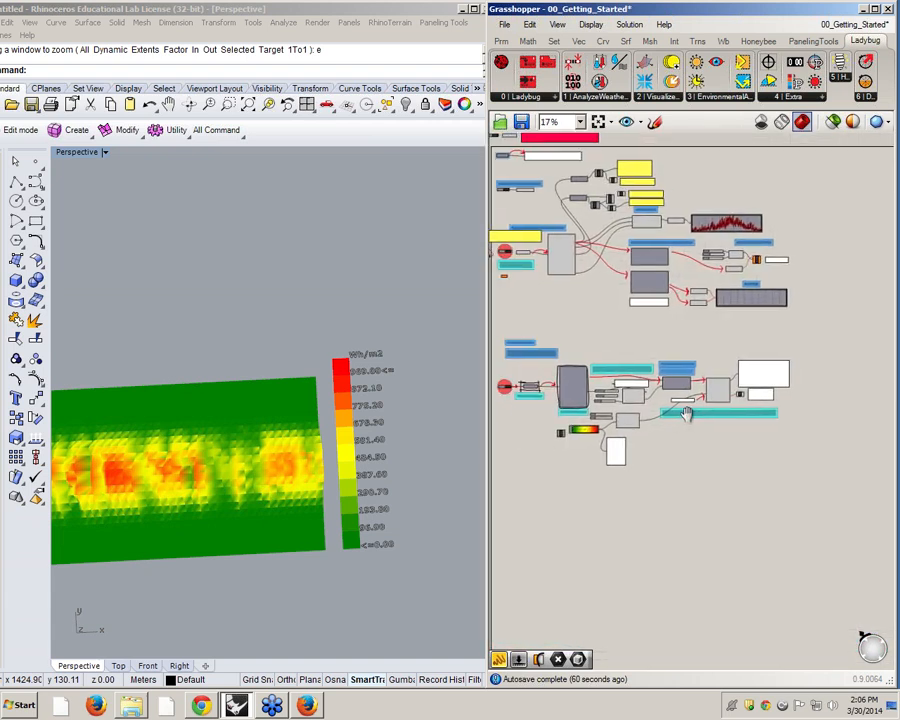
scroll(686, 414, "up", 5)
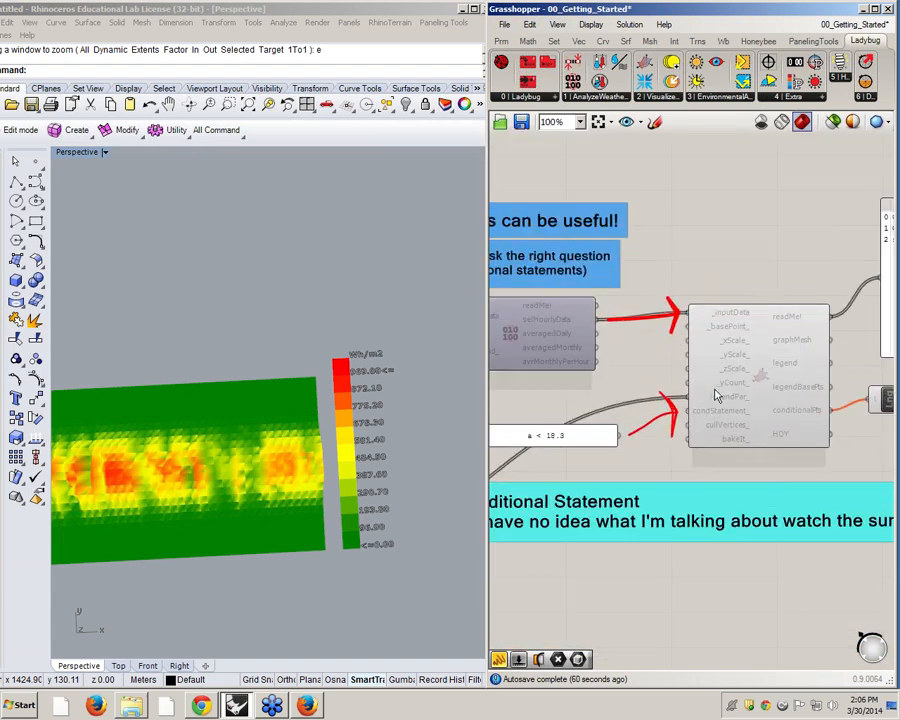
scroll(718, 397, "up", 1)
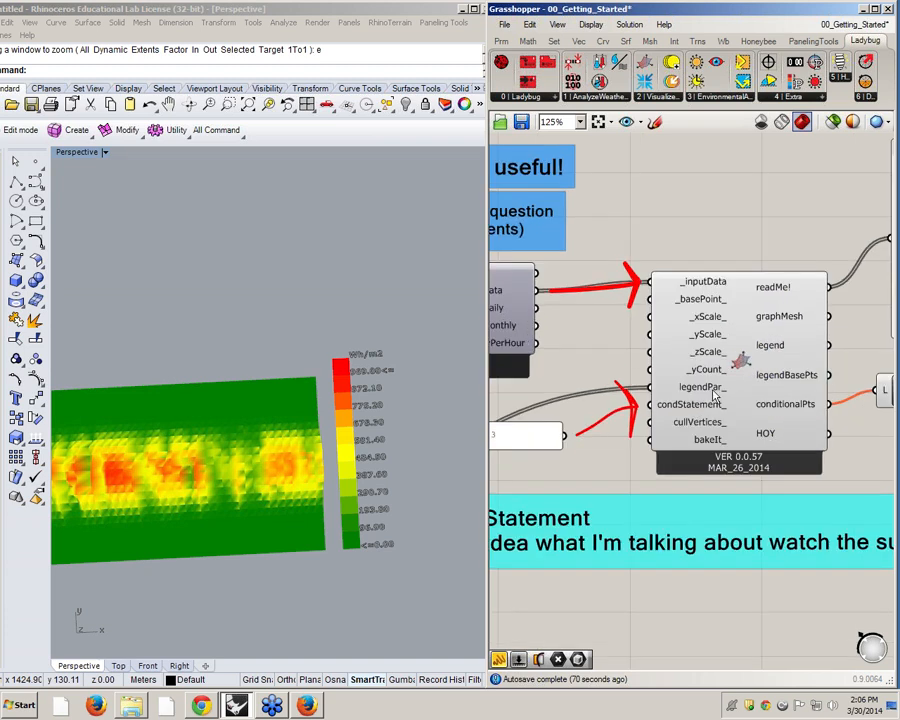
mouse_move(714, 397)
Step: Follow the legendPar_ wire back to the legend parameters component and inspect its bound, segment and colour inputs
scroll(714, 397, "down", 4)
right_click_drag(576, 441, 780, 405)
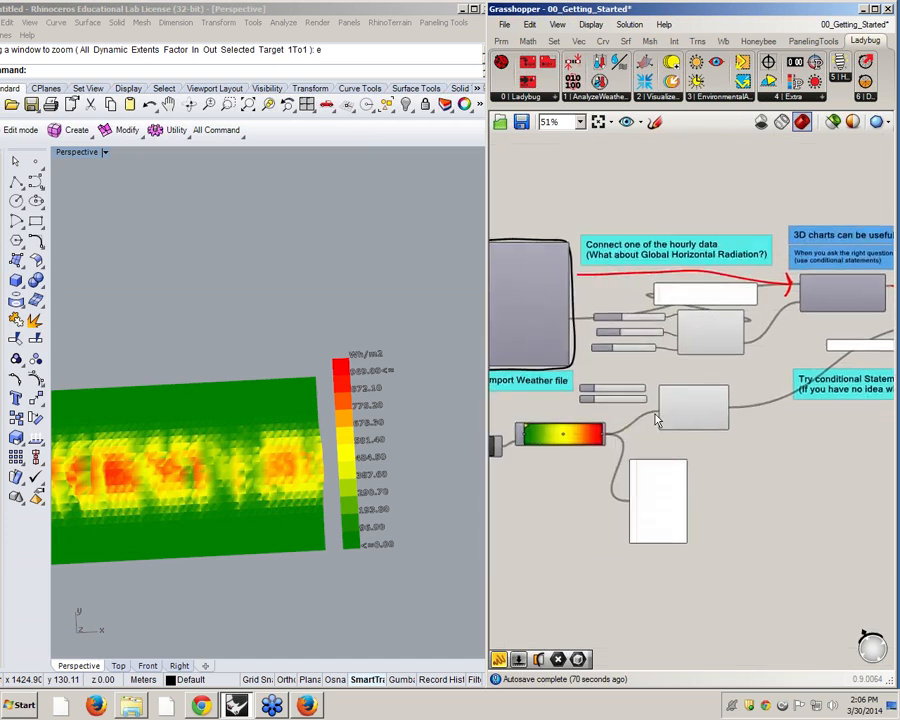
scroll(638, 419, "up", 3)
scroll(740, 426, "up", 1)
right_click_drag(738, 433, 693, 367)
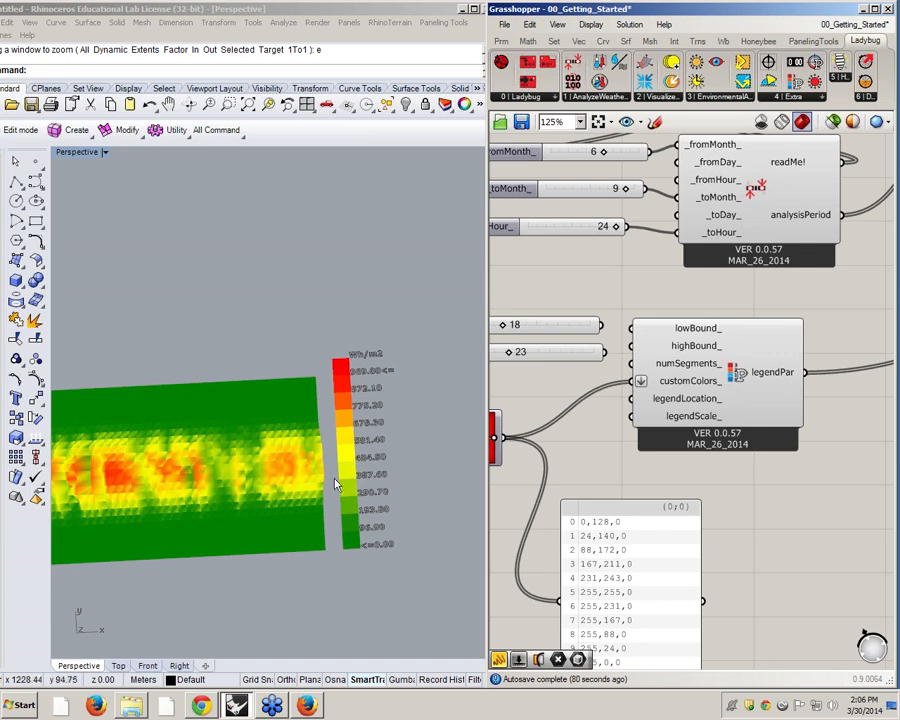
Step: Examine the chart legend's range of values up close, and locate the 18 and 23 sliders beside the legend parameters component
right_click_drag(325, 476, 325, 446)
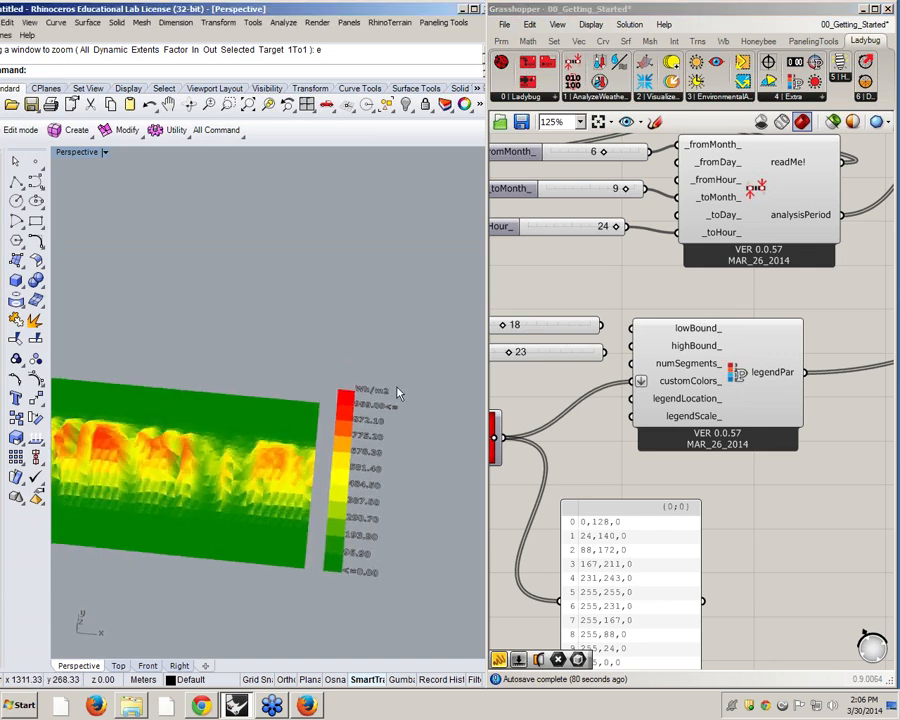
right_click_drag(398, 392, 404, 436)
scroll(366, 400, "up", 2)
scroll(366, 400, "up", 2)
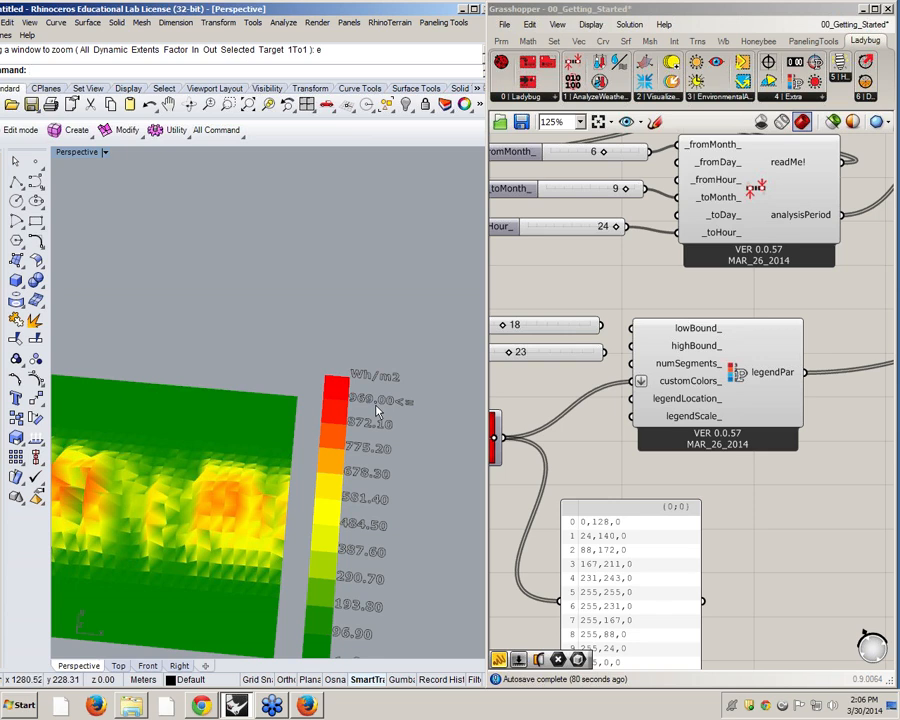
scroll(815, 400, "up", 3)
mouse_move(831, 405)
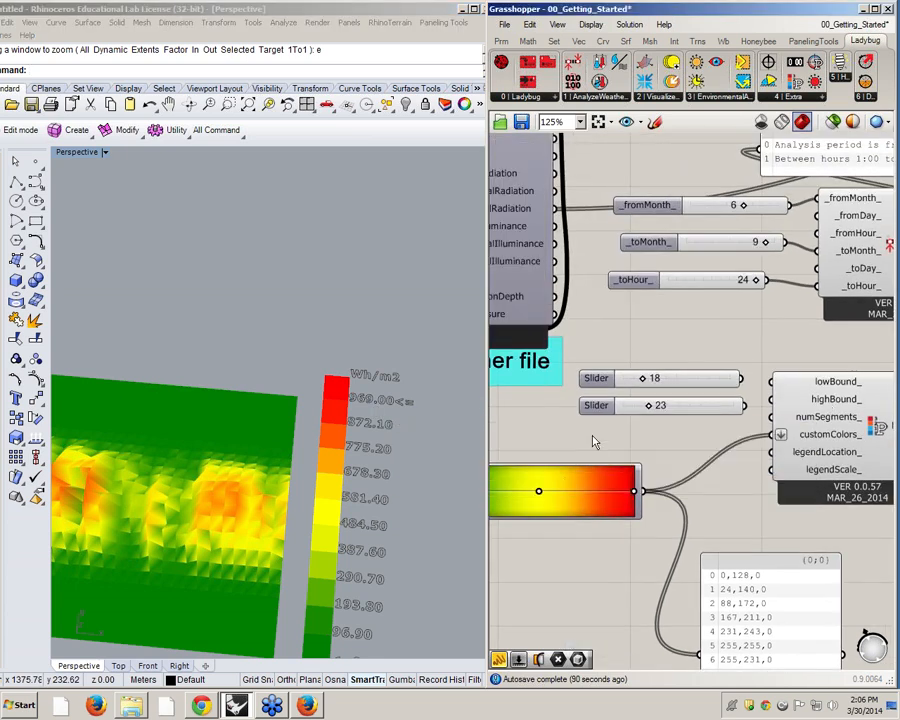
Step: Add a panel containing 600 below the two sliders and connect it to the highBound_ input of the legend parameters
double_click(593, 441)
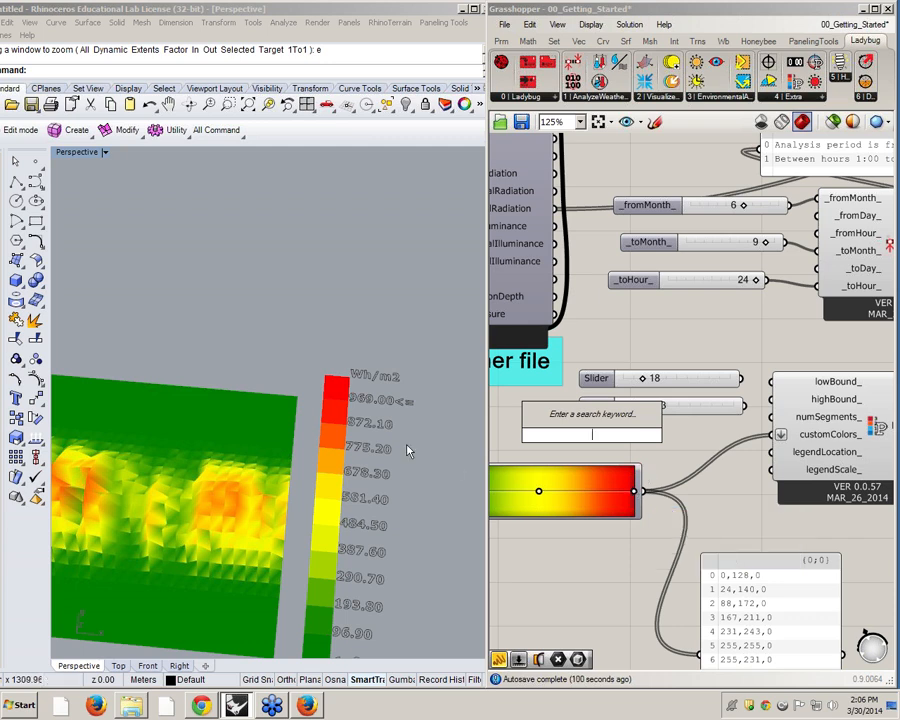
right_click_drag(355, 483, 376, 368)
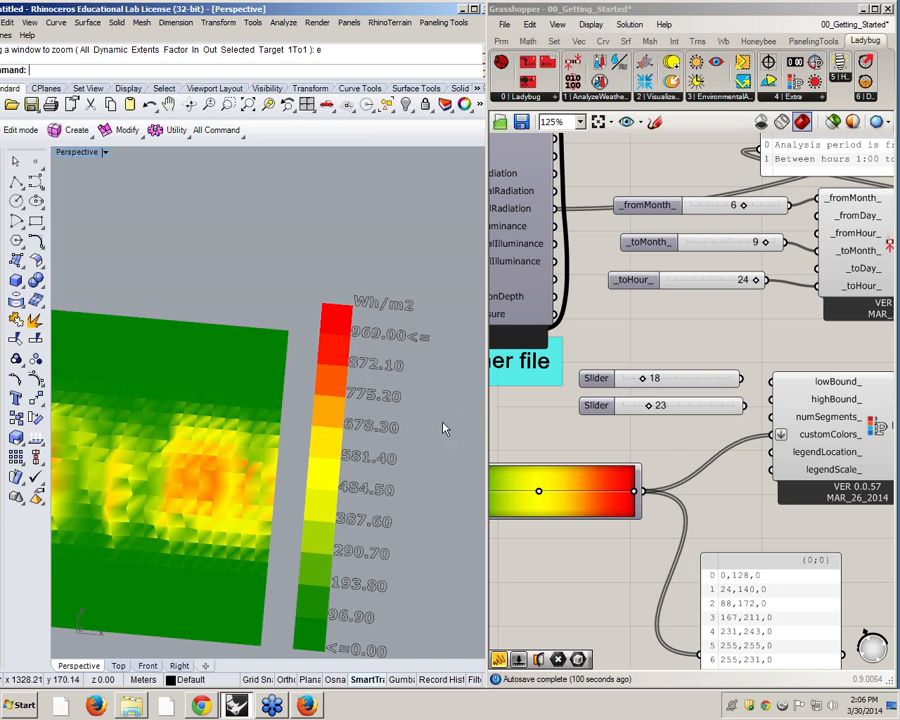
double_click(617, 408)
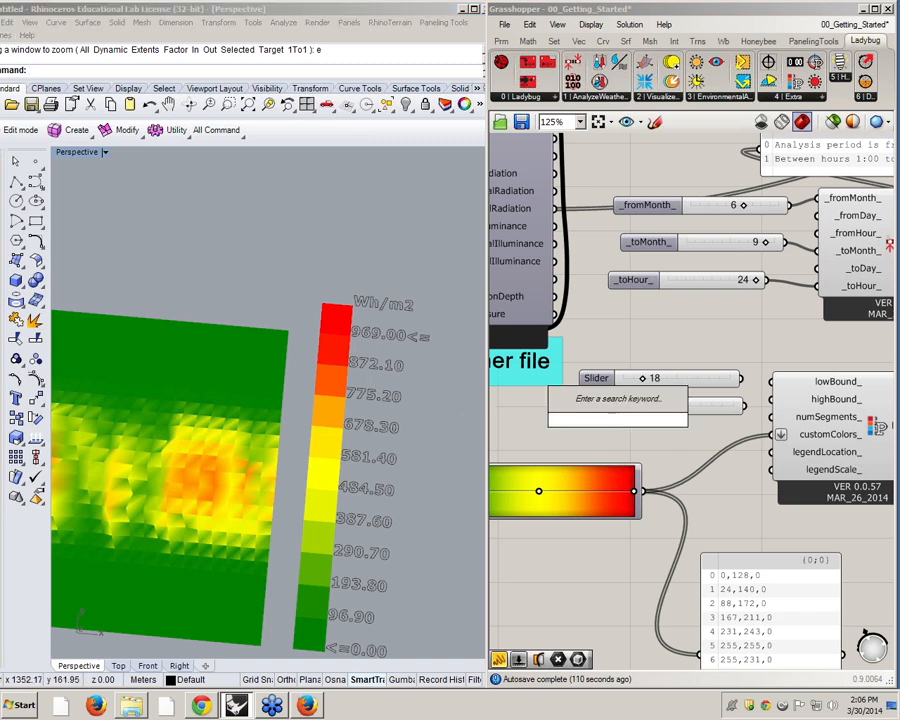
type("\"600")
key("Return")
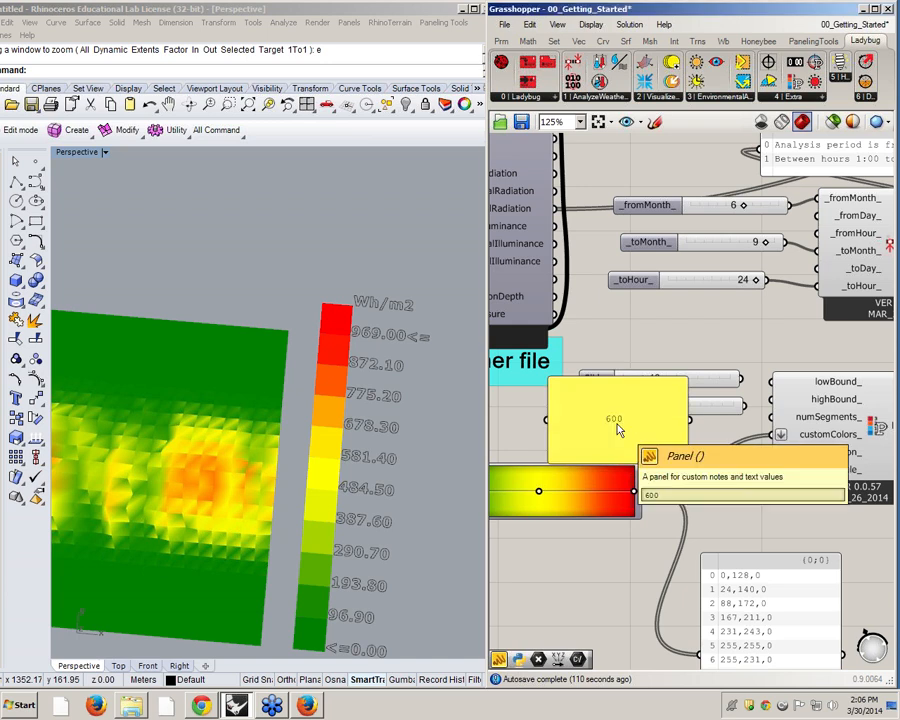
left_click_drag(630, 394, 625, 439)
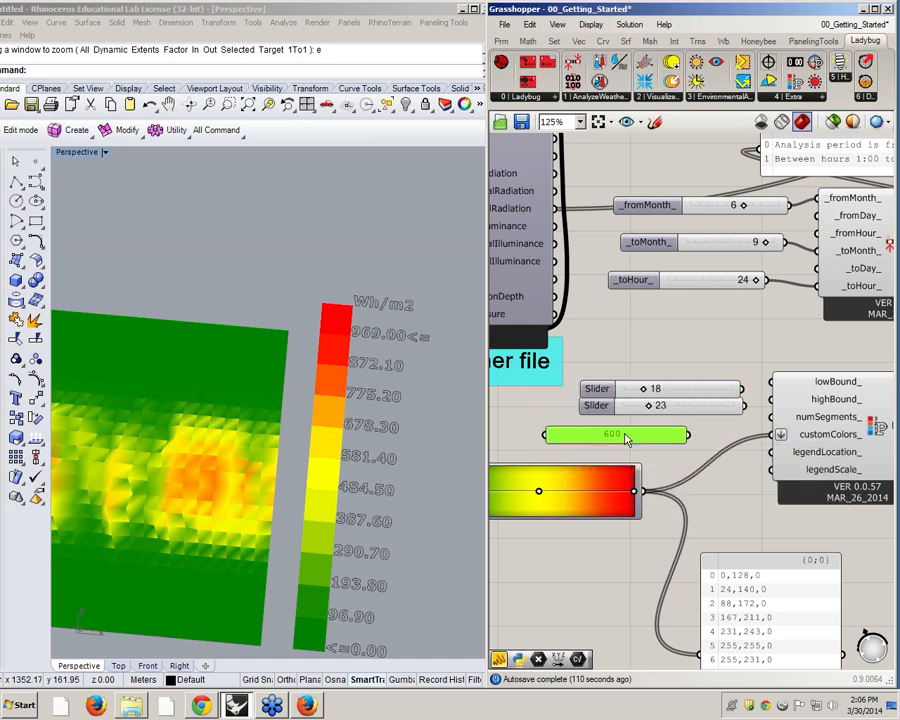
left_click_drag(688, 434, 772, 400)
Step: Examine the recoloured chart and its legend, and read the description of the customColors_ input on the legend parameters component
scroll(193, 515, "down", 5)
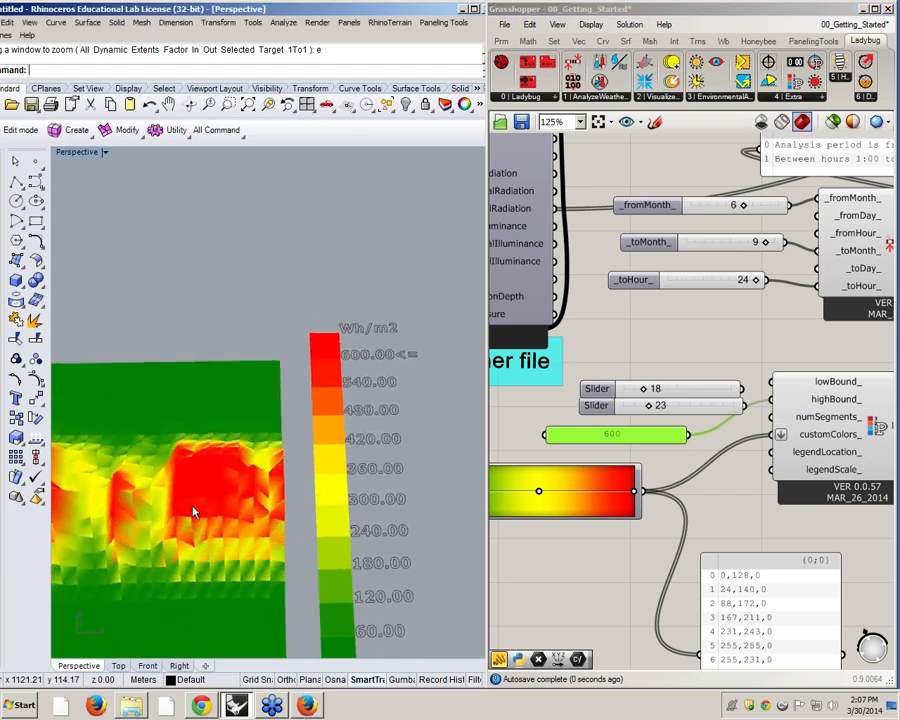
scroll(224, 502, "down", 2)
scroll(243, 495, "up", 5)
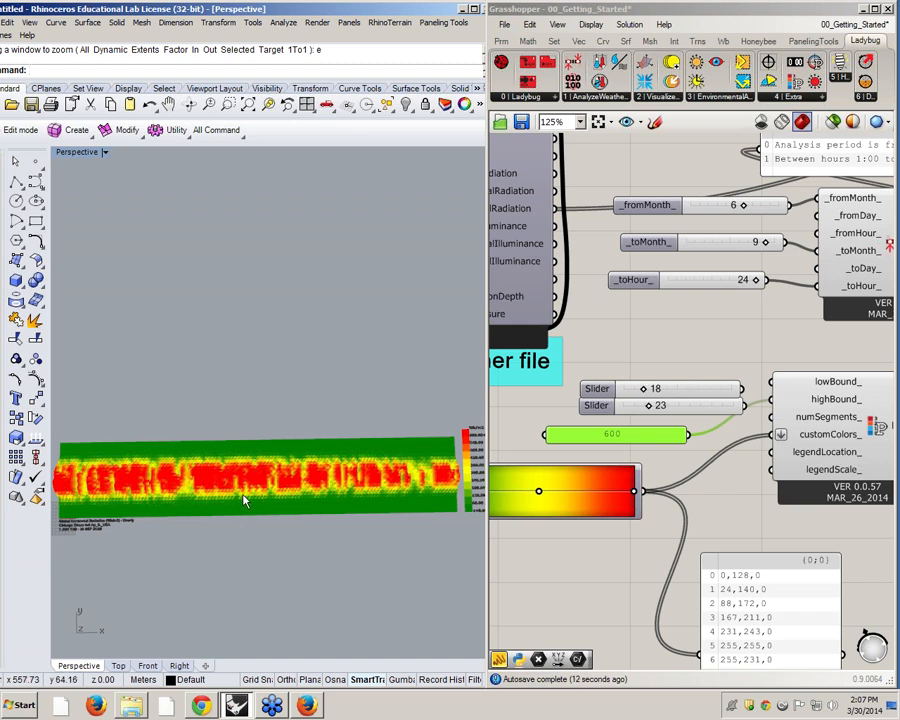
scroll(650, 510, "down", 1)
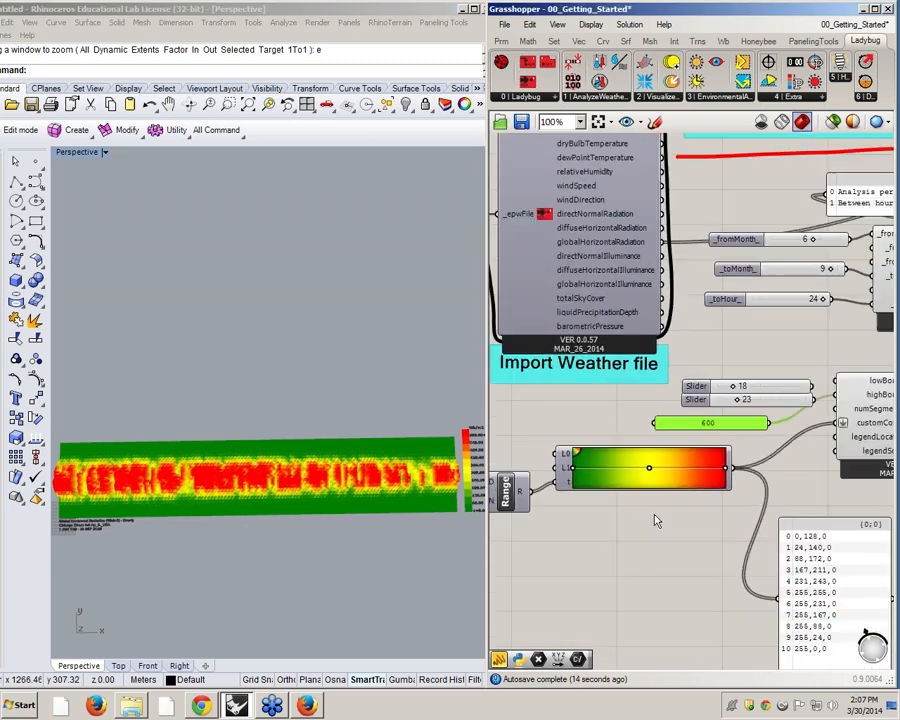
scroll(760, 440, "up", 2)
mouse_move(766, 440)
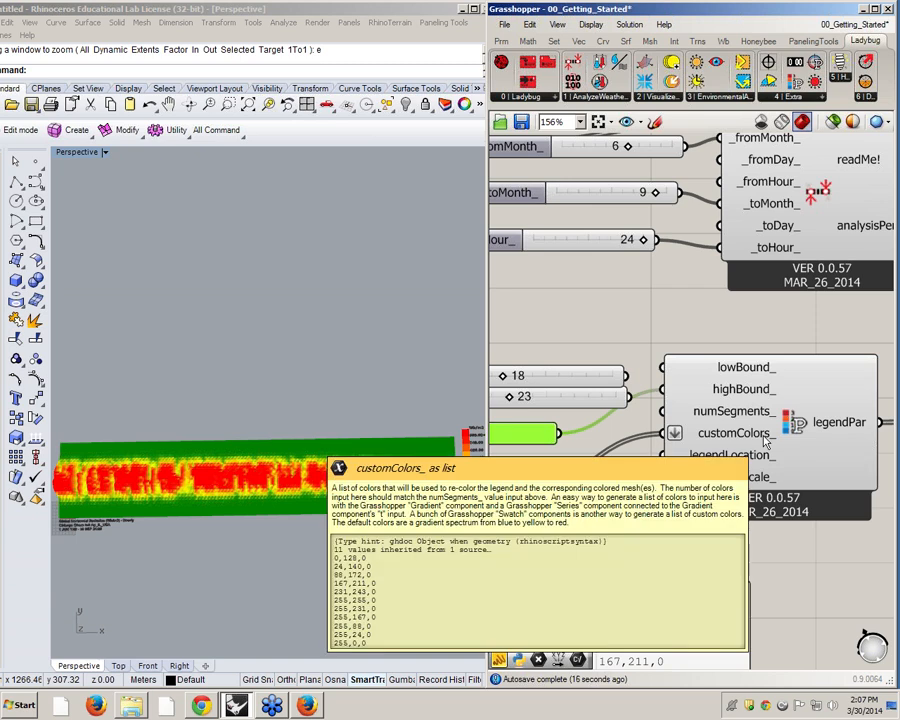
scroll(766, 440, "down", 2)
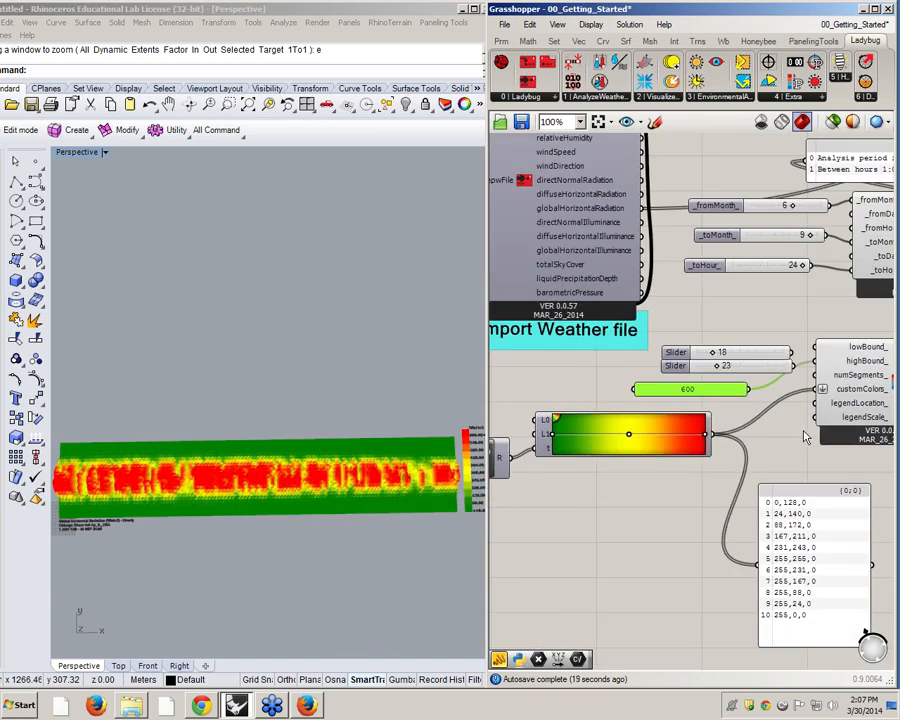
mouse_move(811, 394)
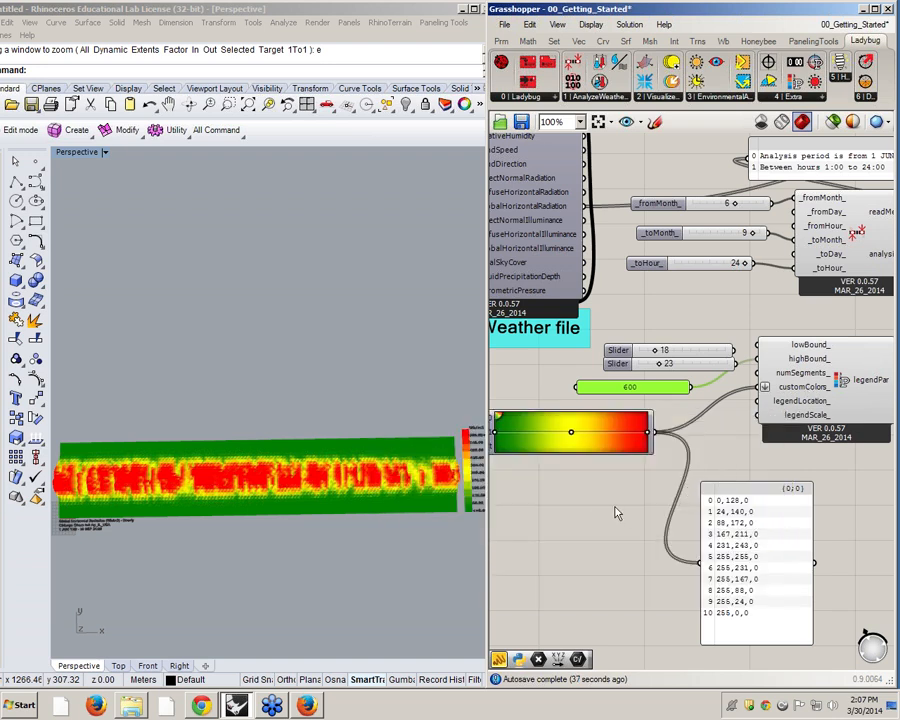
Step: Add a Colour Swatch component to the canvas just below the gradient
right_click_drag(614, 508, 597, 450)
double_click(597, 447)
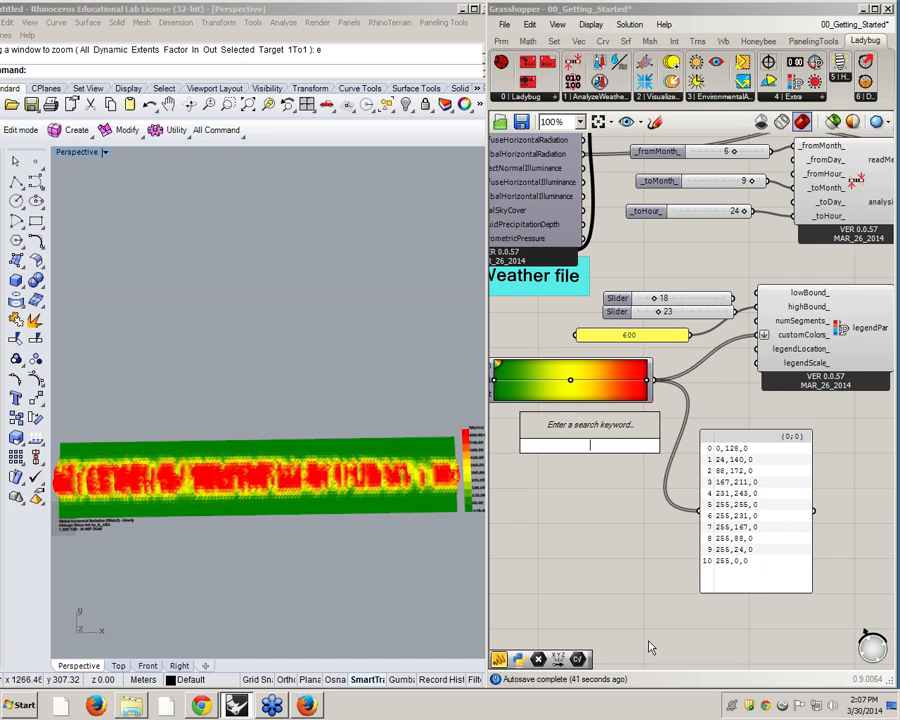
type("colo")
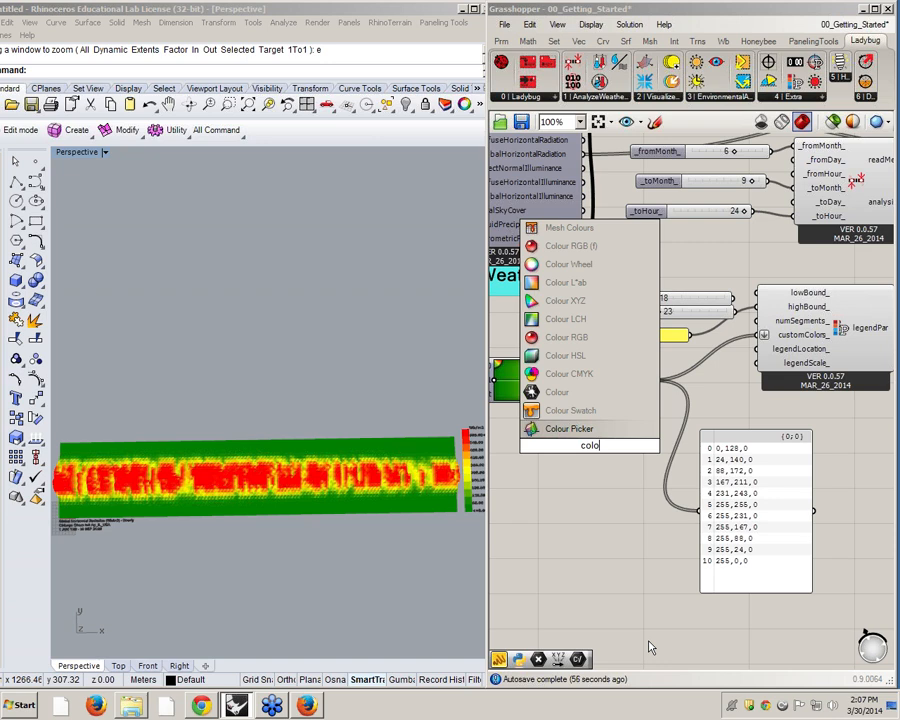
left_click(572, 410)
left_click_drag(575, 448, 581, 442)
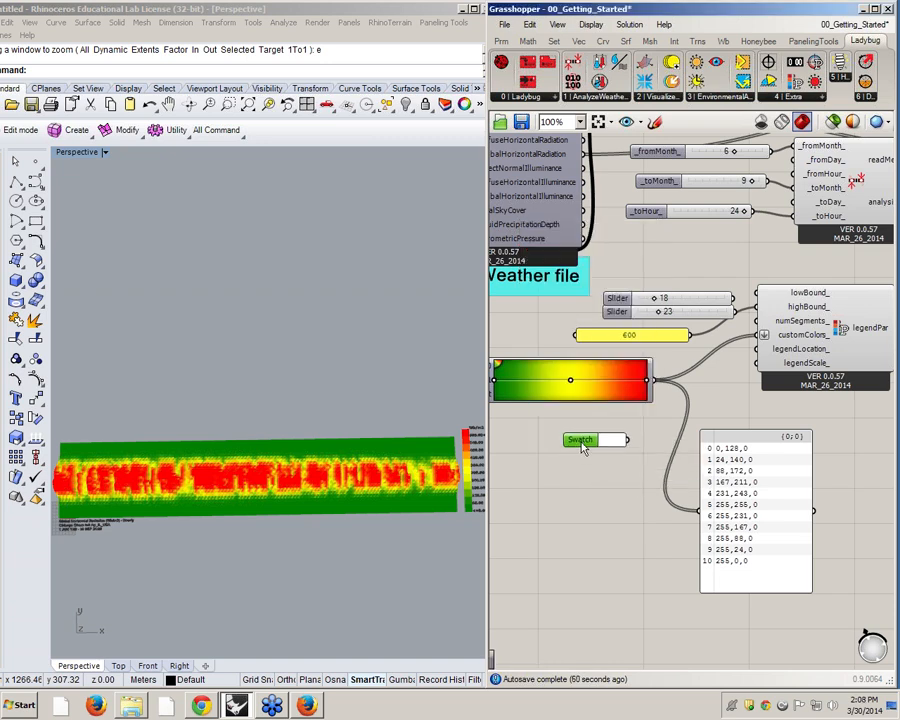
Step: Set the colour swatch to black
left_click(610, 447)
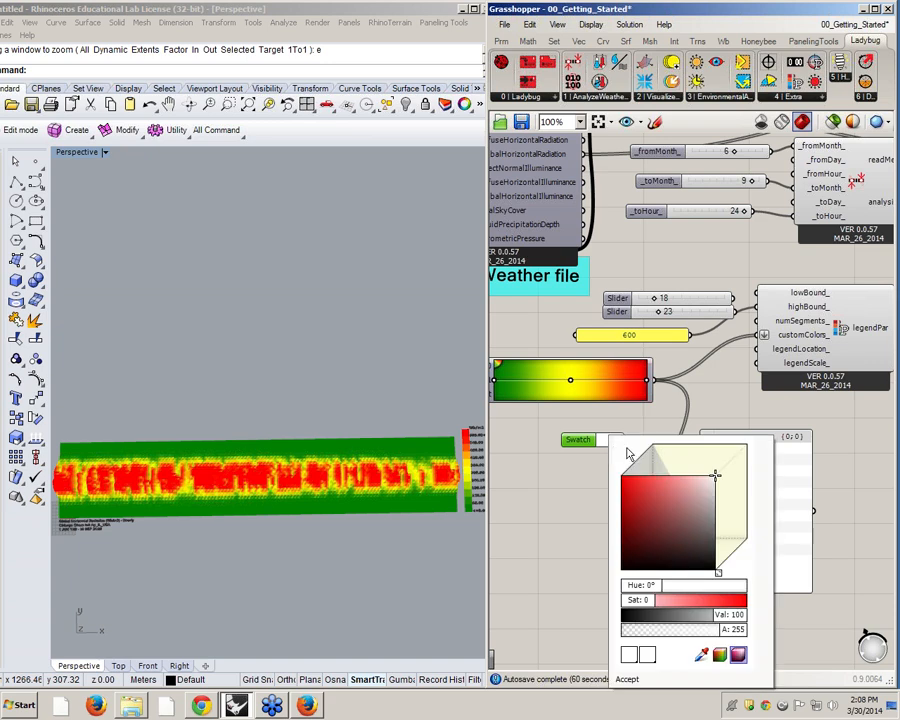
left_click(678, 572)
left_click_drag(676, 570, 574, 602)
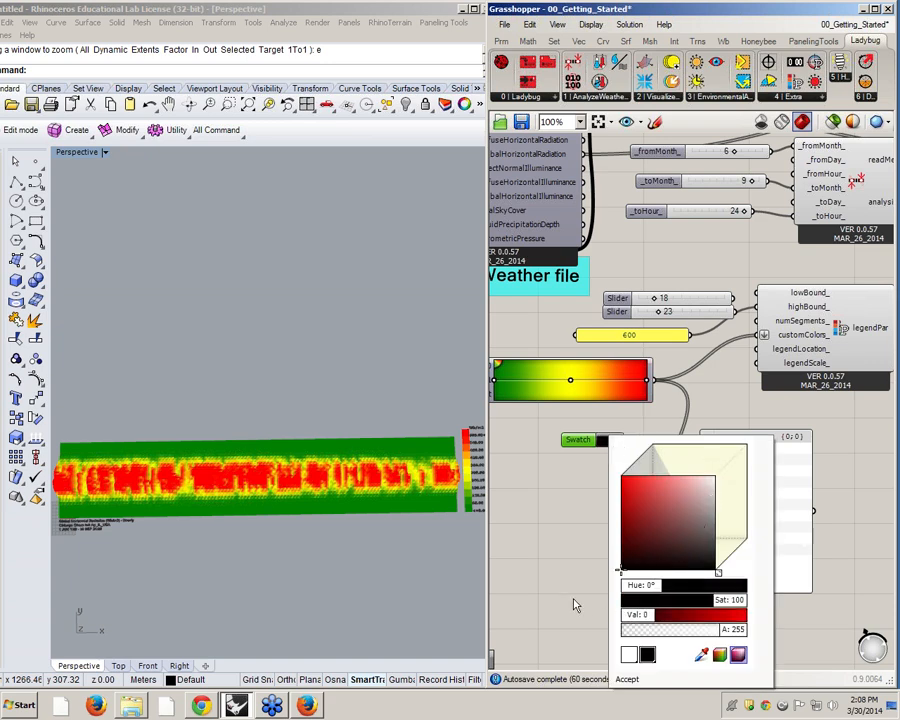
left_click(571, 482)
Step: Duplicate the black swatch just below itself and set the copy to yellow with R 255, G 255, B 0
left_click(575, 441)
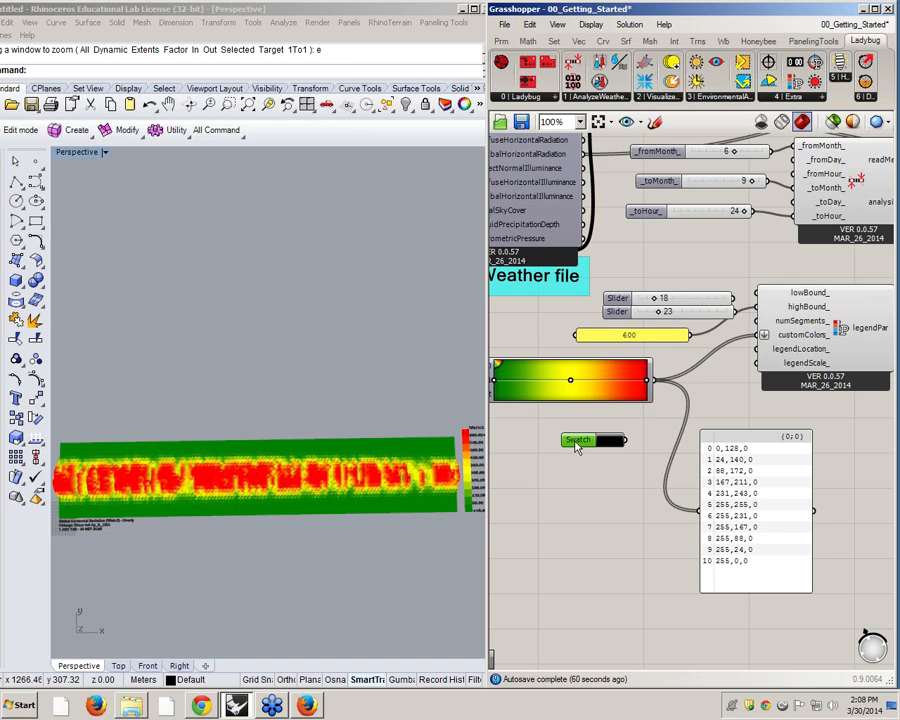
left_click_drag(577, 448, 579, 477)
left_click(611, 470)
left_click_drag(727, 572, 667, 588)
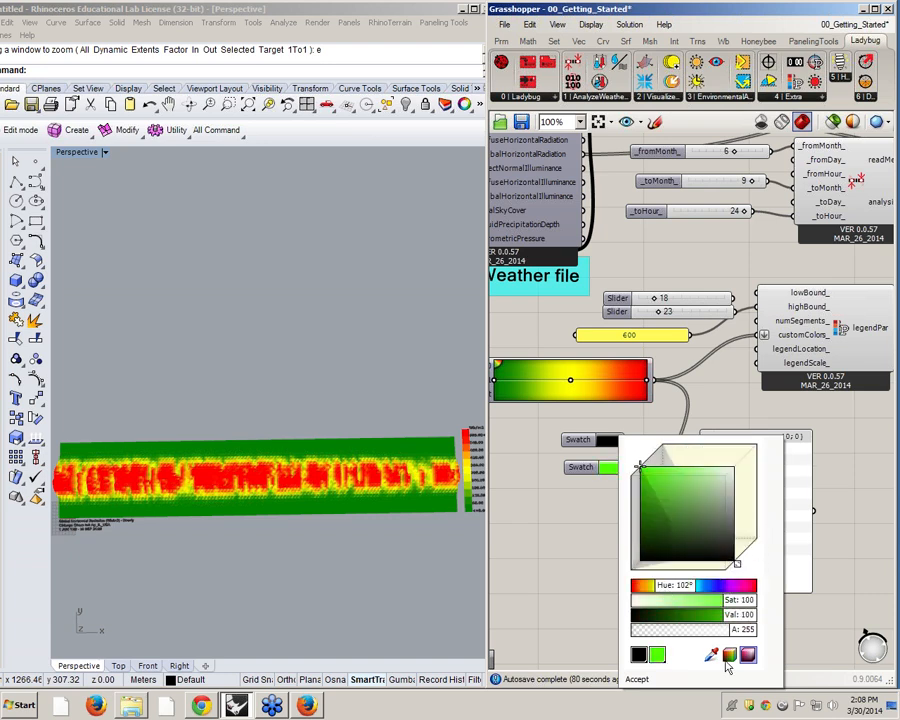
left_click(729, 654)
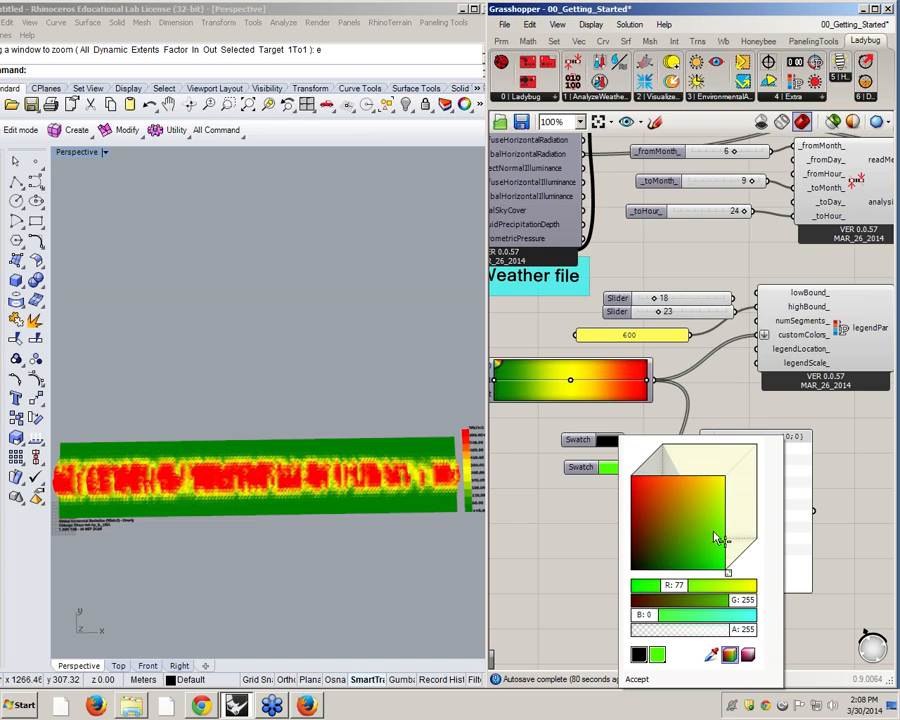
left_click_drag(717, 538, 723, 478)
left_click(741, 656)
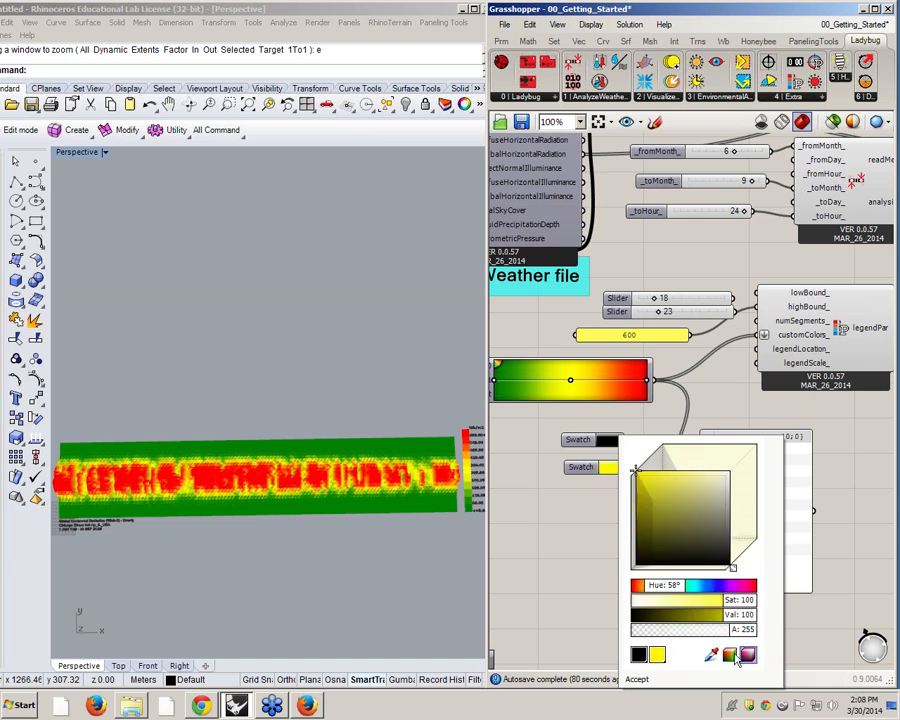
left_click(728, 655)
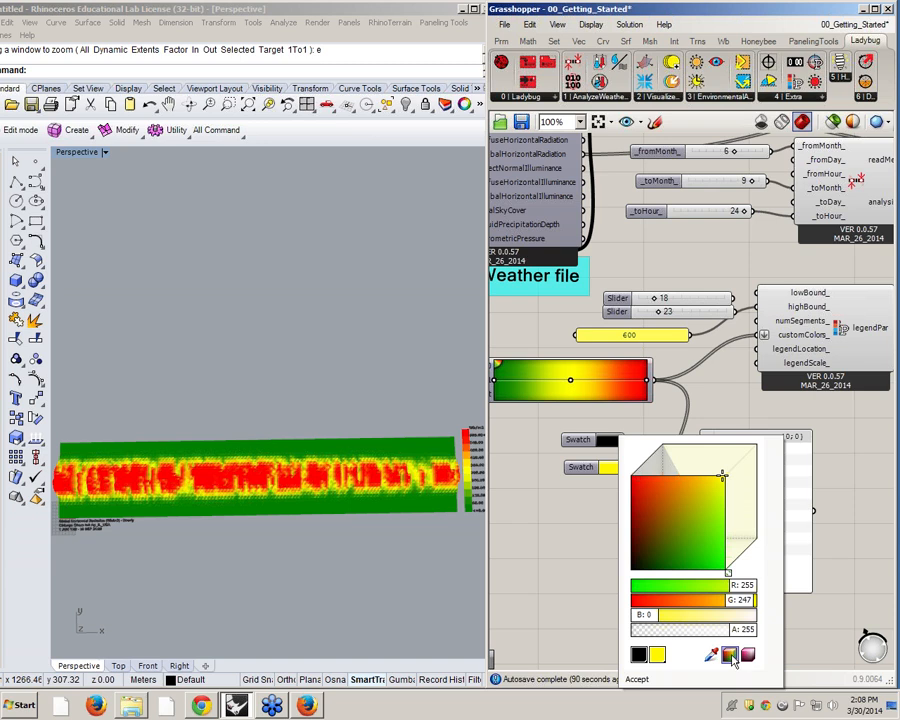
left_click_drag(719, 472, 763, 458)
left_click_drag(651, 614, 583, 623)
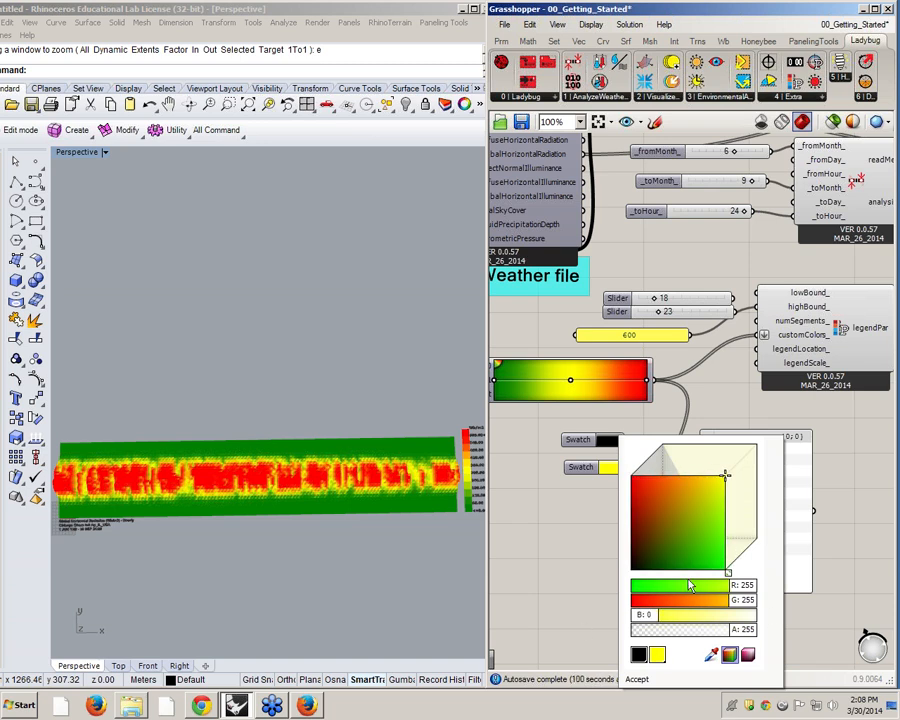
left_click(574, 516)
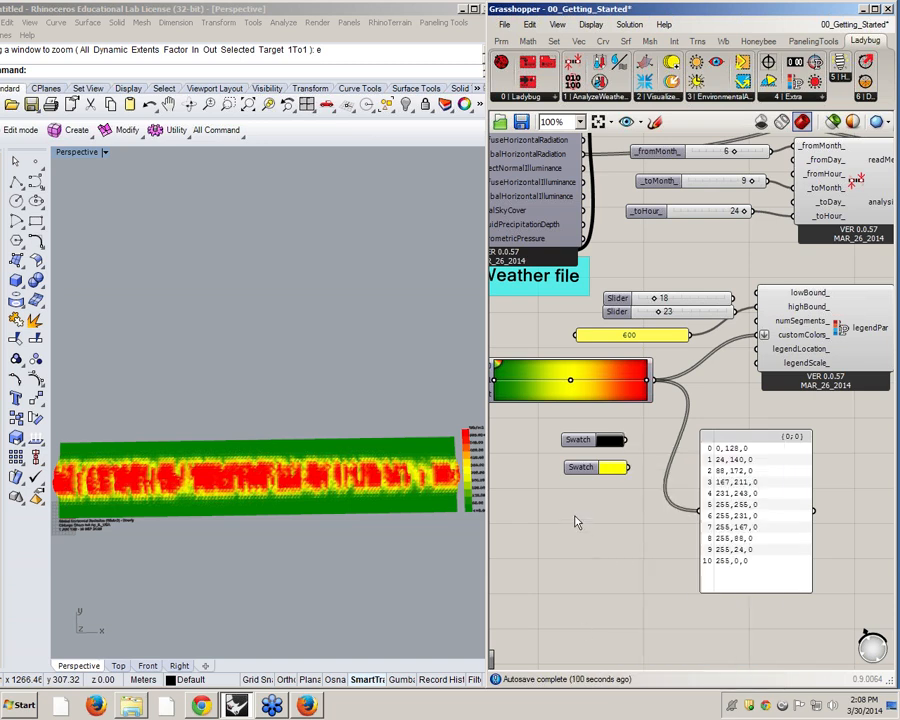
Step: Shift the colour list panel aside and connect the black swatch to customColors_ in place of the gradient
right_click_drag(608, 571, 597, 595)
left_click_drag(726, 525, 784, 521)
right_click_drag(628, 500, 632, 534)
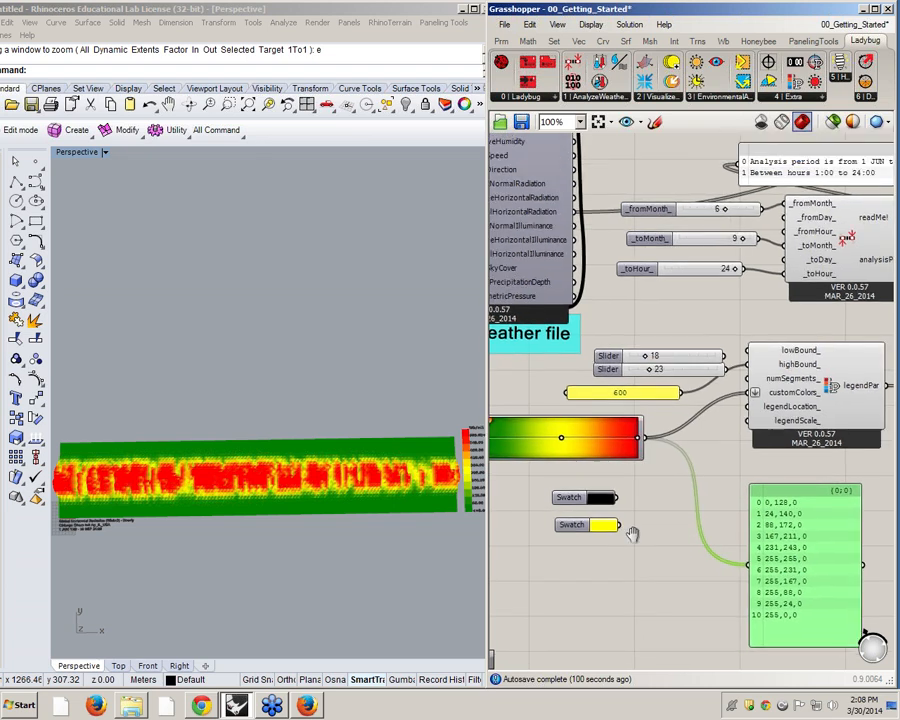
scroll(553, 497, "up", 1)
left_click(567, 504)
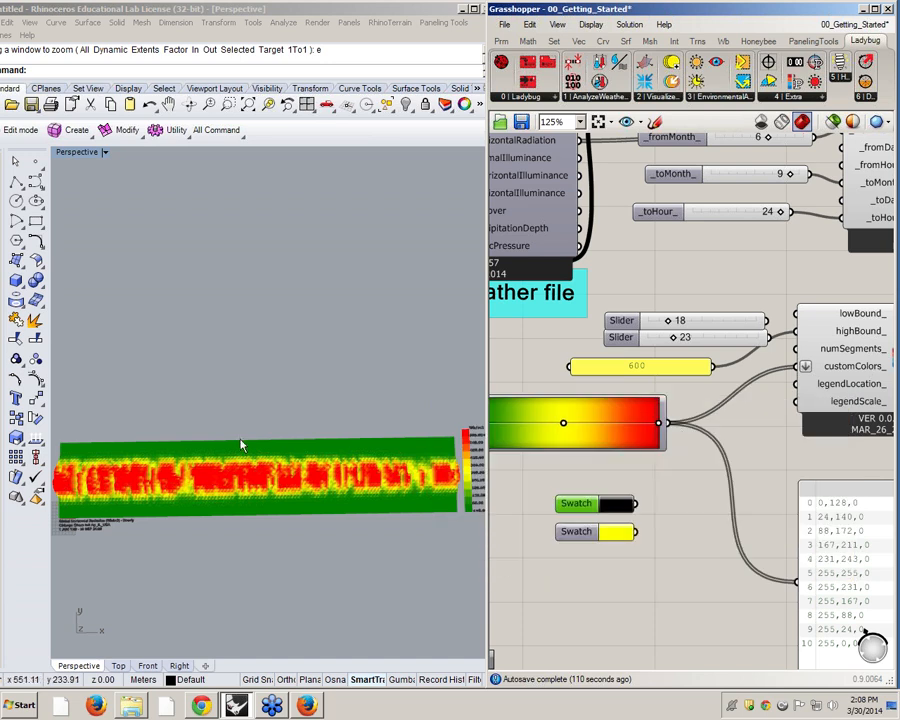
right_click_drag(636, 512, 592, 508)
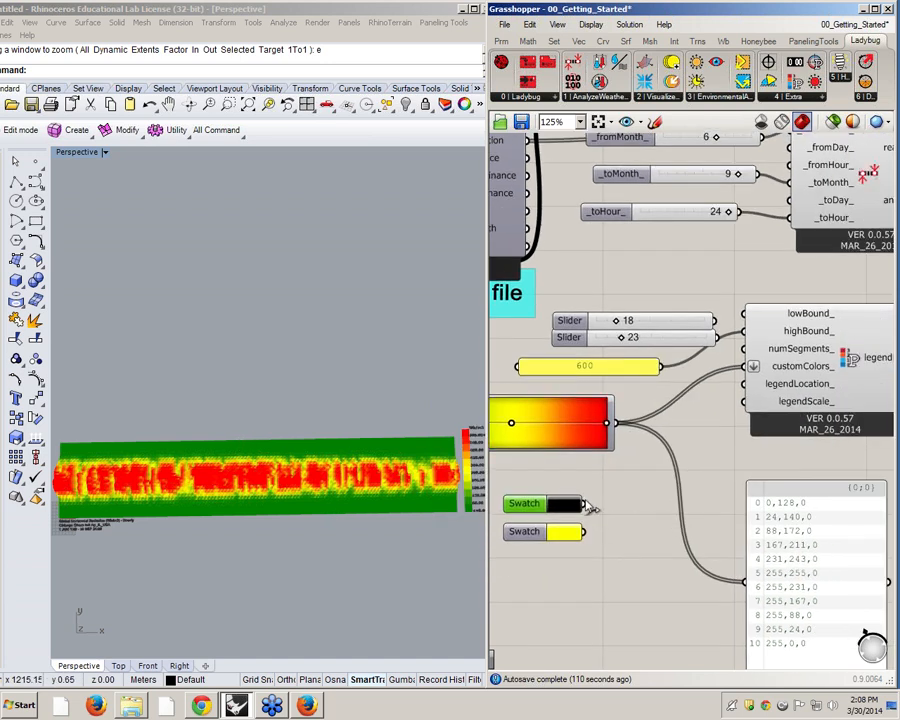
left_click_drag(590, 507, 741, 370)
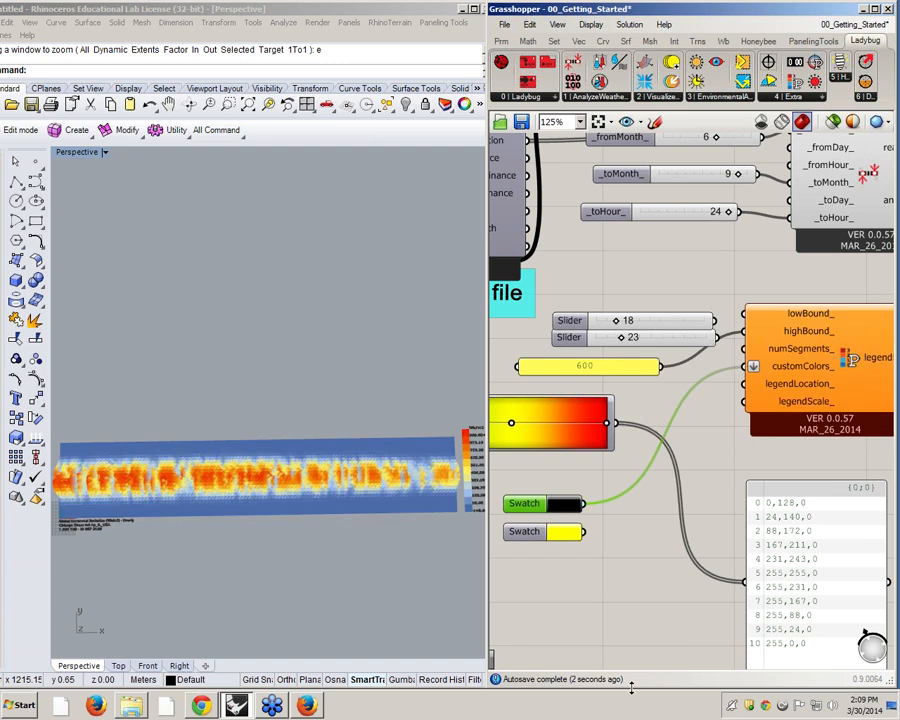
Step: Check the chart's colours and read the warning on the legend parameters component
right_click_drag(330, 460, 310, 457)
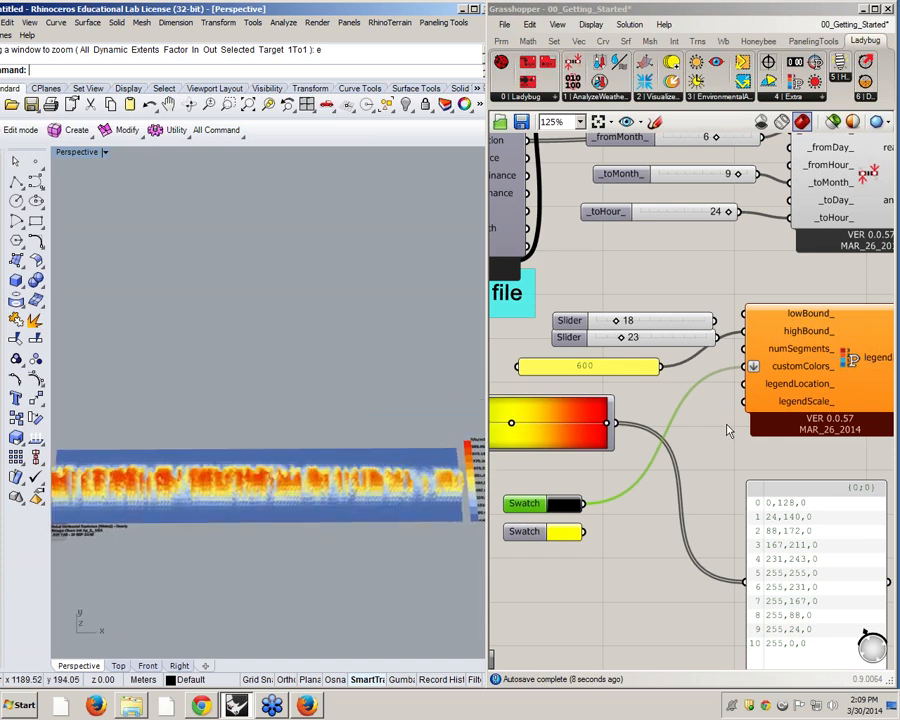
right_click_drag(744, 411, 600, 425)
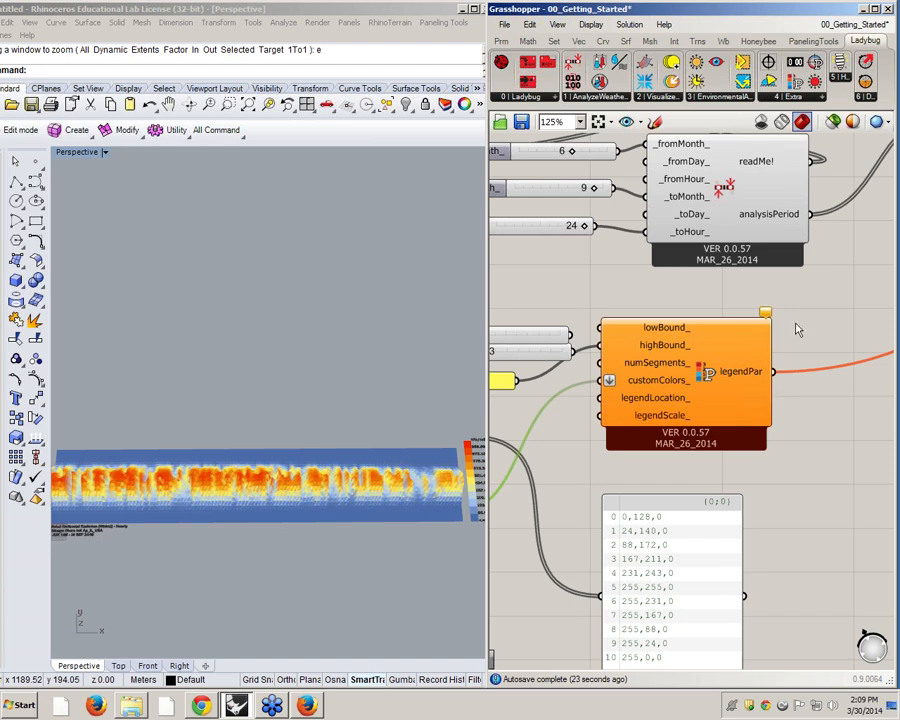
right_click_drag(780, 327, 753, 326)
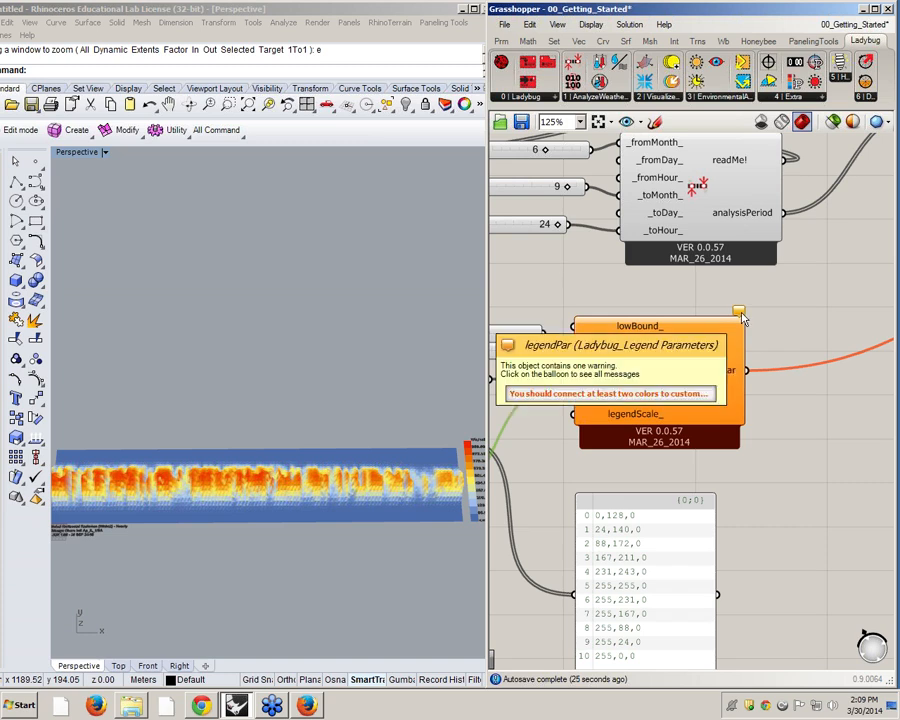
mouse_move(742, 318)
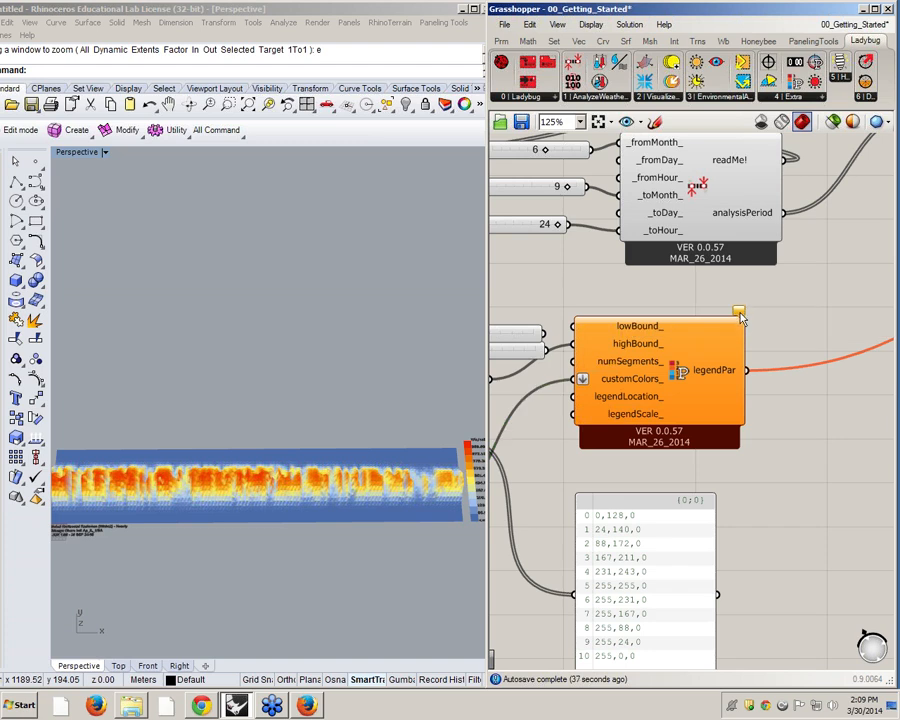
left_click(740, 315)
right_click_drag(767, 420, 731, 410)
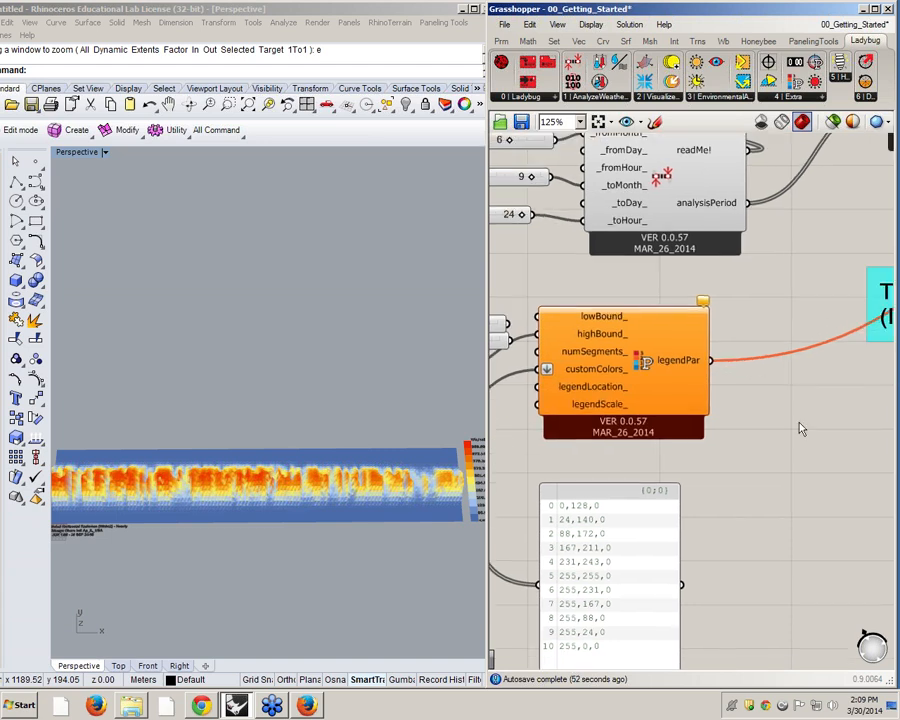
Step: Add an empty panel beside the legend parameters component and connect the legendPar output to it
double_click(798, 422)
type("pane")
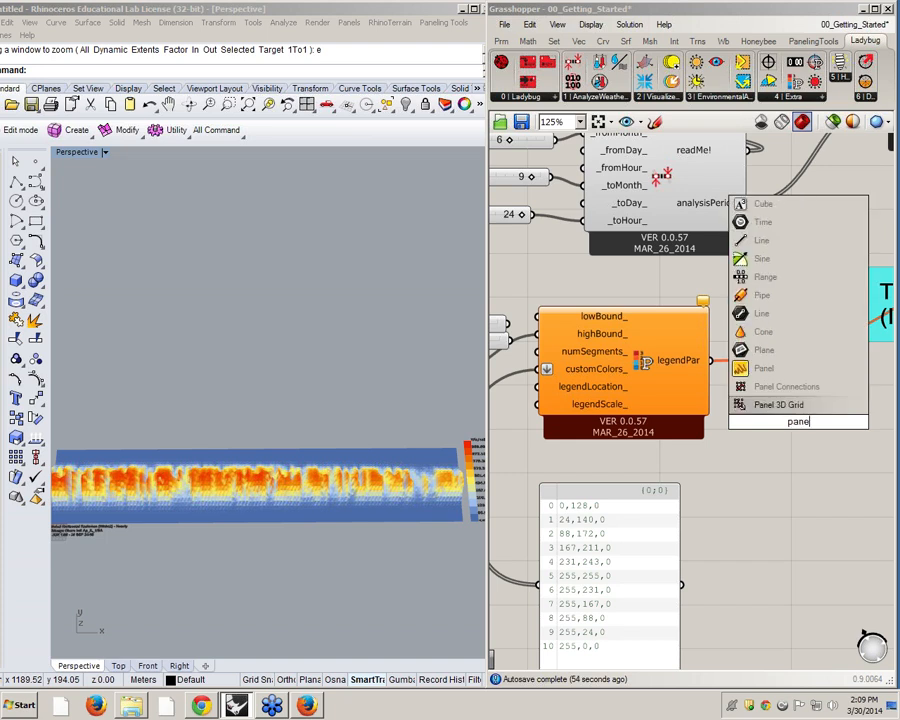
left_click(786, 386)
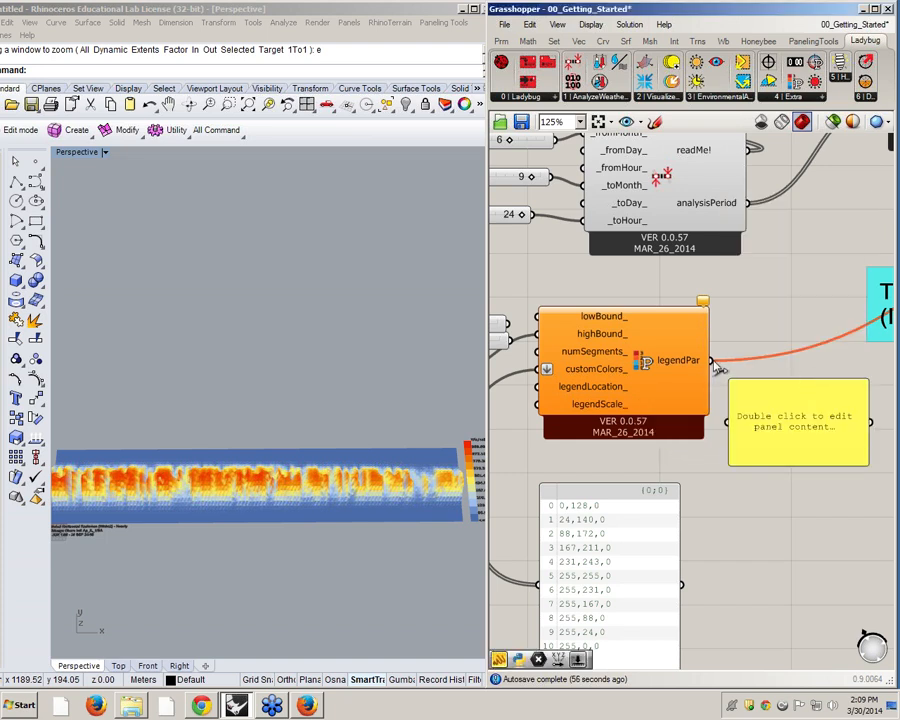
left_click_drag(712, 361, 798, 470)
right_click_drag(693, 489, 768, 467)
scroll(750, 467, "down", 2)
scroll(602, 465, "up", 1)
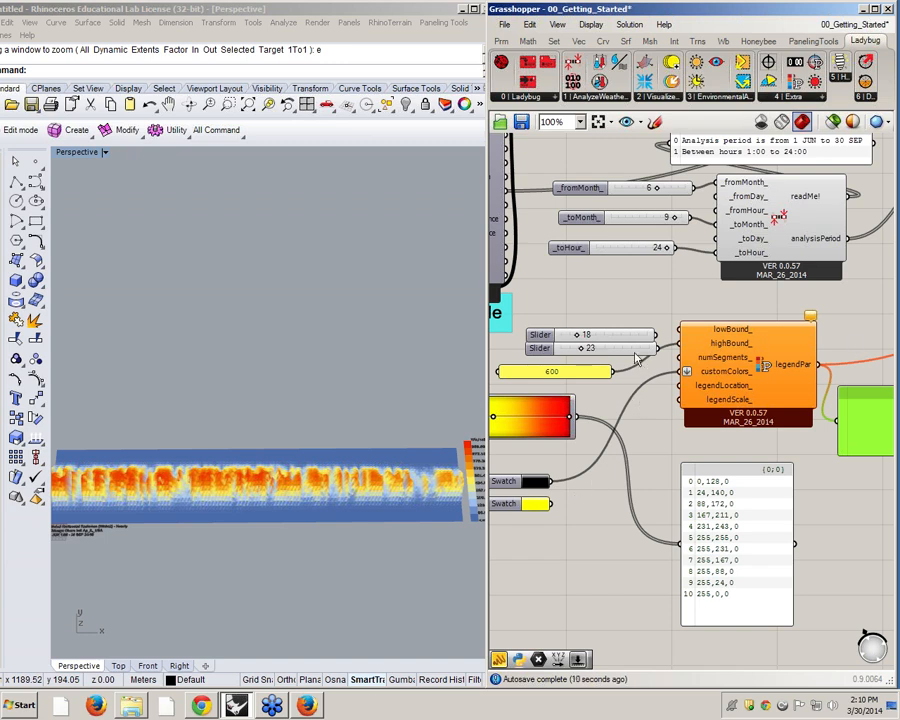
Step: Trace the legendPar wire to the 3D chart component and read the description of its legendPar_ input
right_click_drag(749, 344, 646, 336)
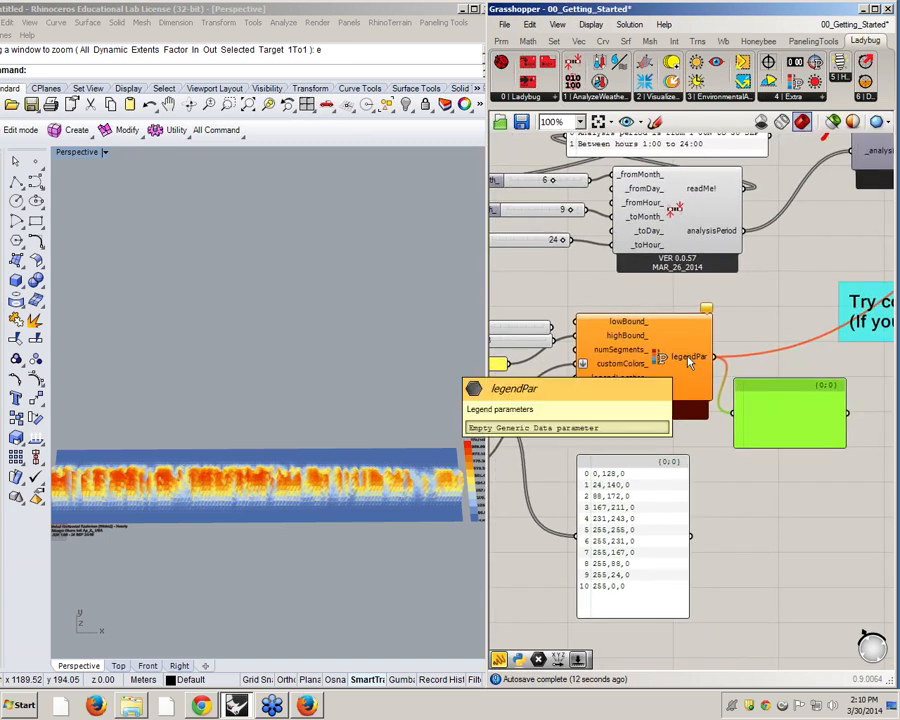
right_click_drag(839, 343, 552, 410)
scroll(560, 411, "down", 3)
scroll(692, 337, "up", 4)
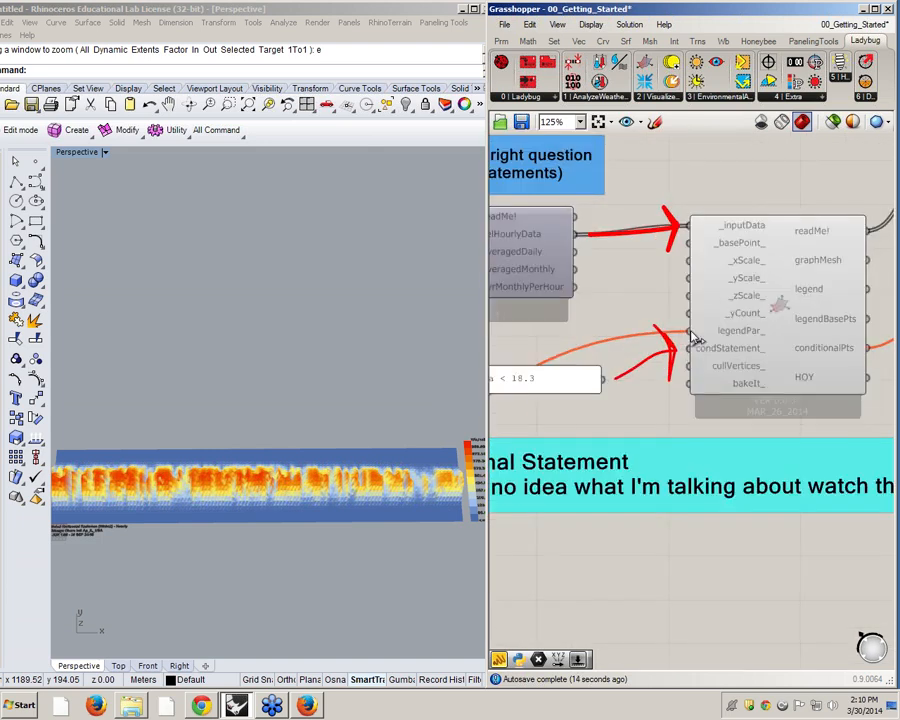
scroll(695, 340, "up", 3)
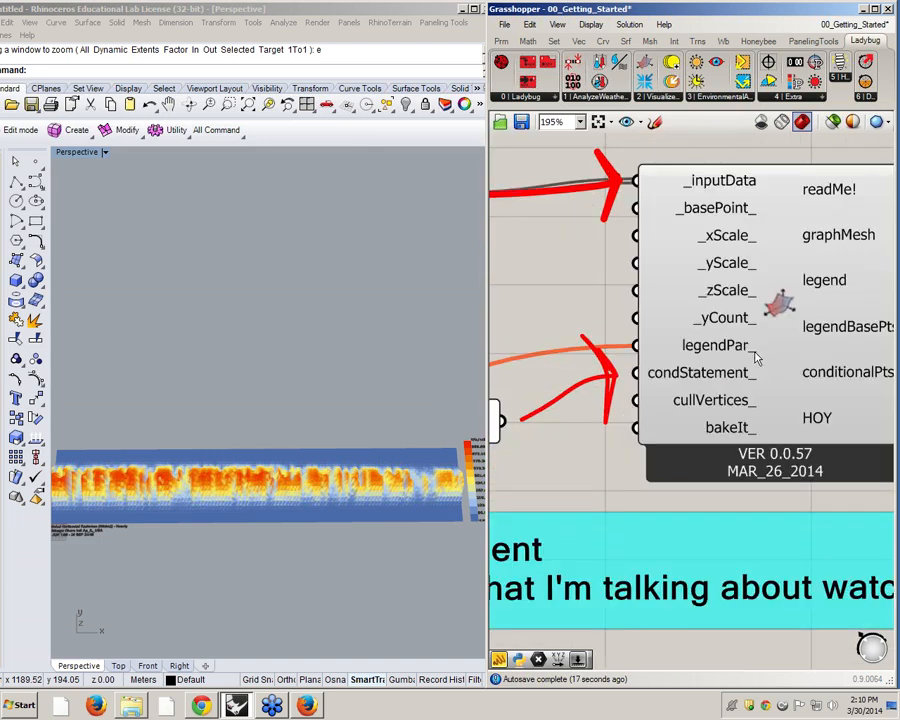
mouse_move(752, 357)
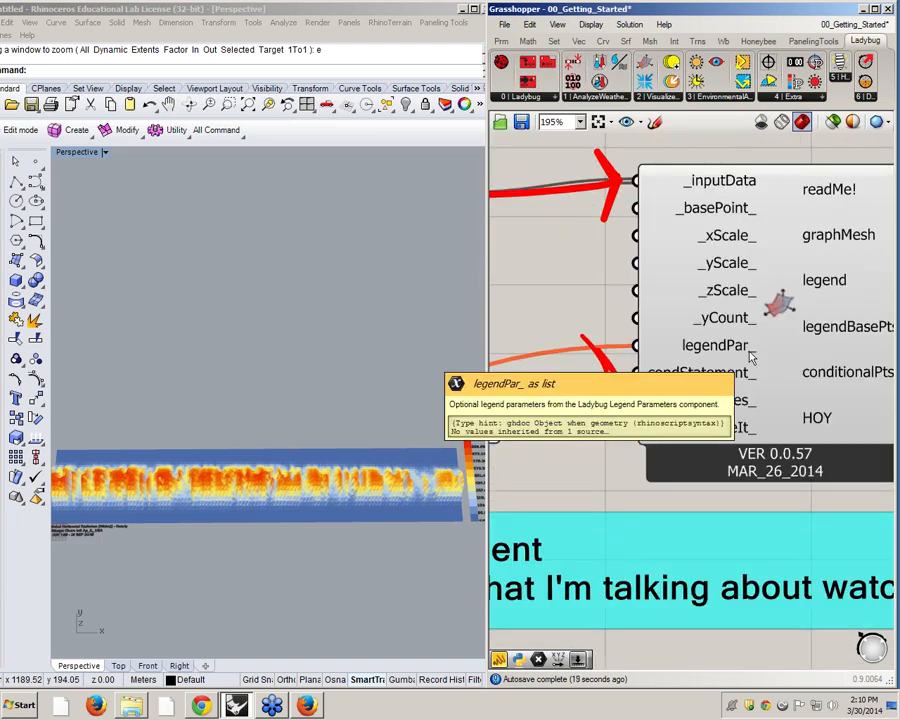
mouse_move(716, 352)
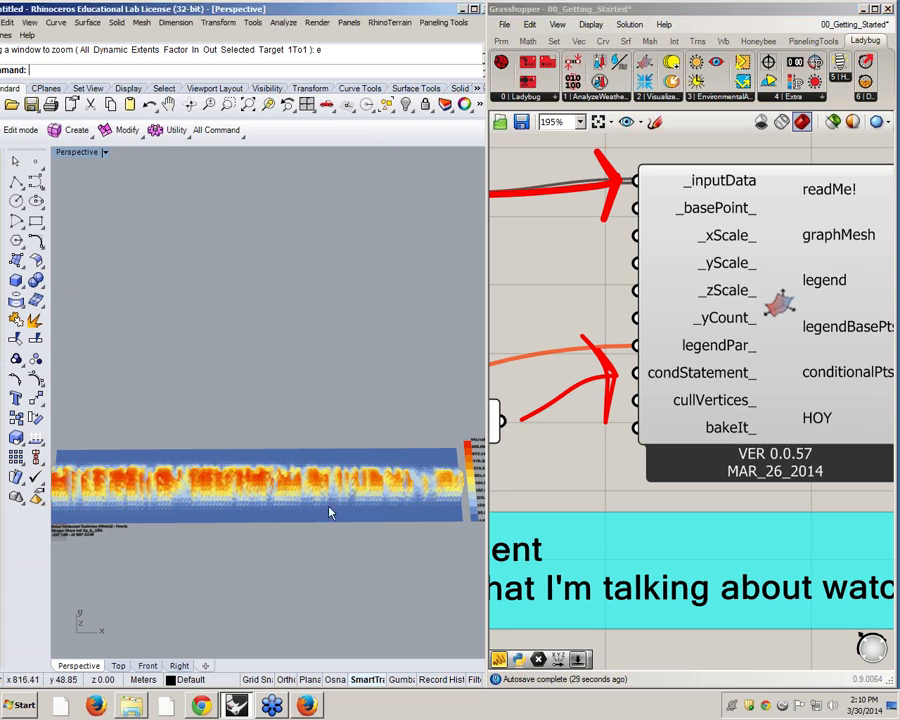
Step: Examine the chart's default colours and legend values up close in the Top view
right_click_drag(331, 508, 311, 527)
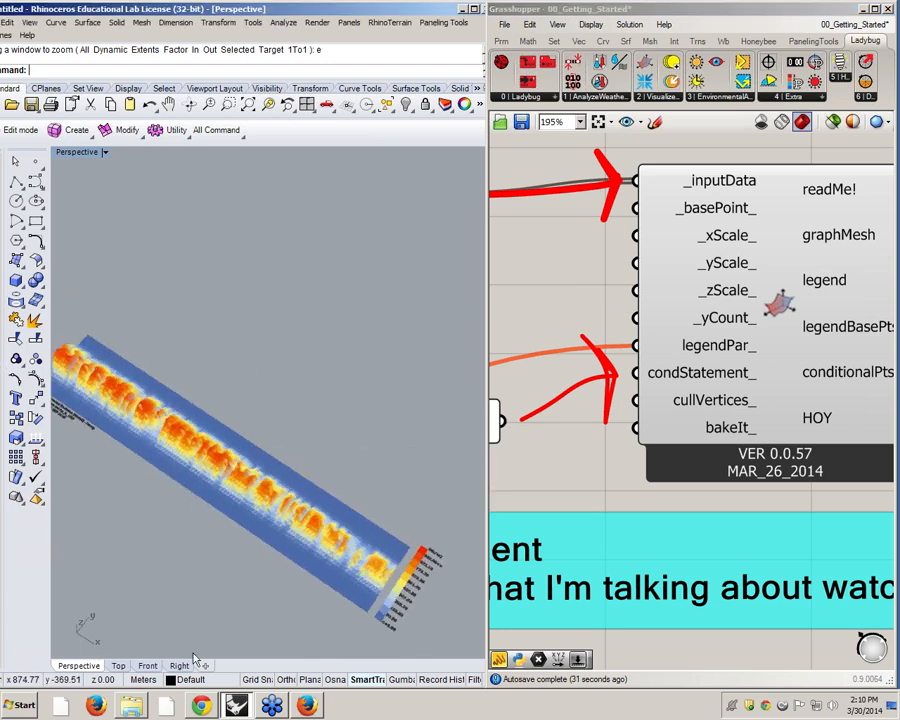
left_click(120, 666)
scroll(267, 506, "down", 2)
scroll(410, 432, "up", 5)
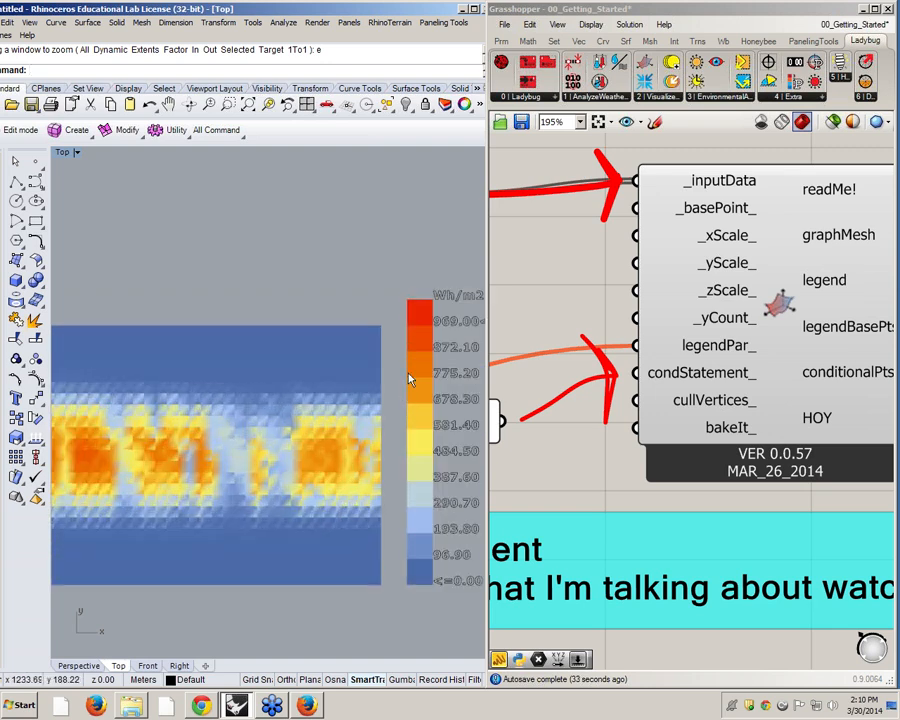
right_click_drag(400, 358, 352, 334)
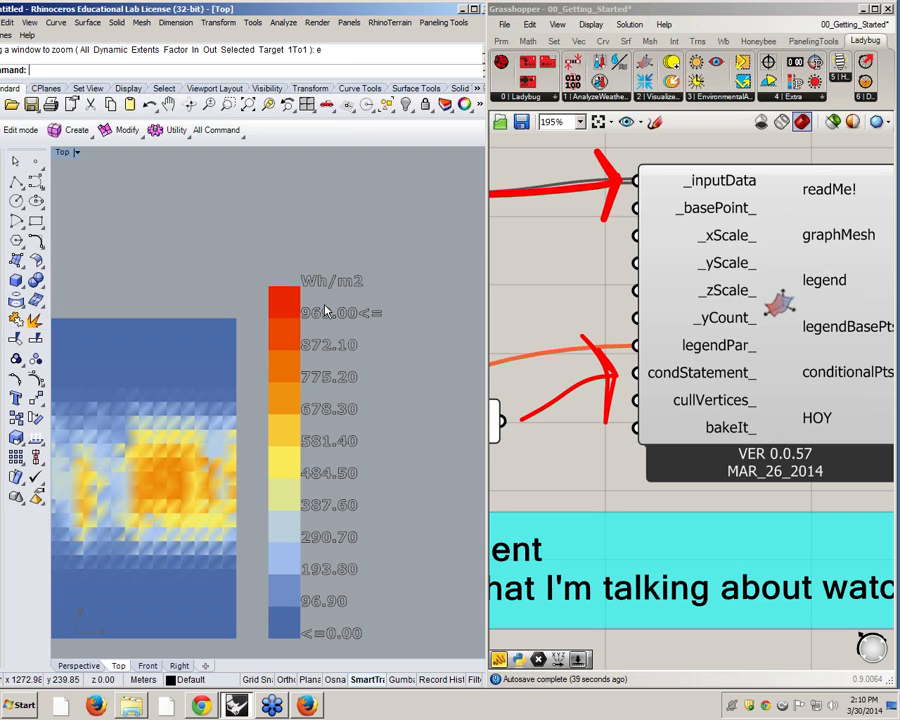
Step: Connect the yellow swatch to customColors_ in addition to the black one
left_click(583, 323)
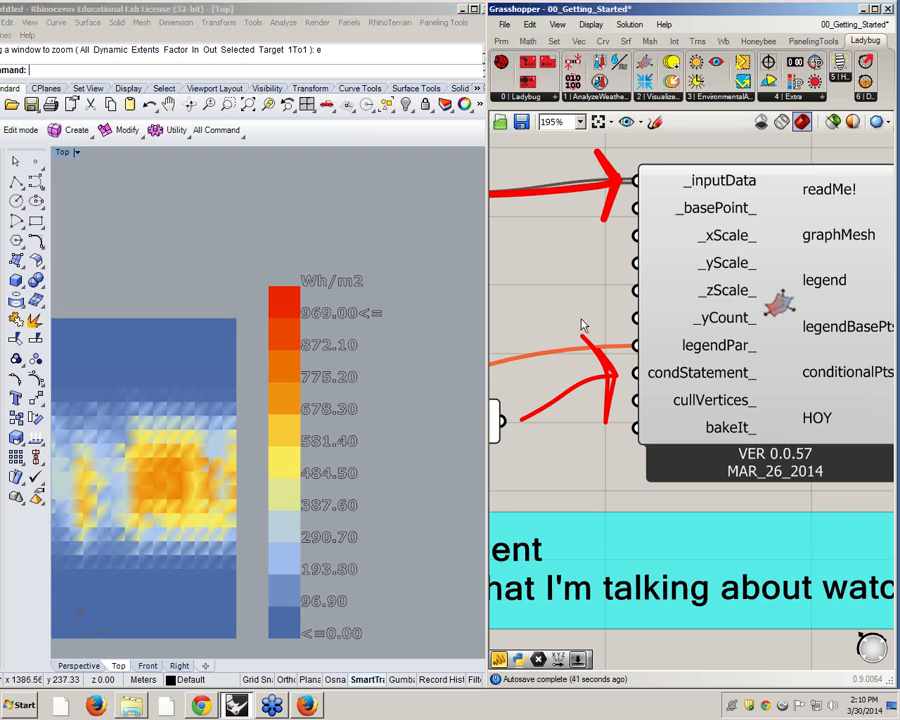
scroll(590, 340, "down", 6)
scroll(598, 362, "up", 5)
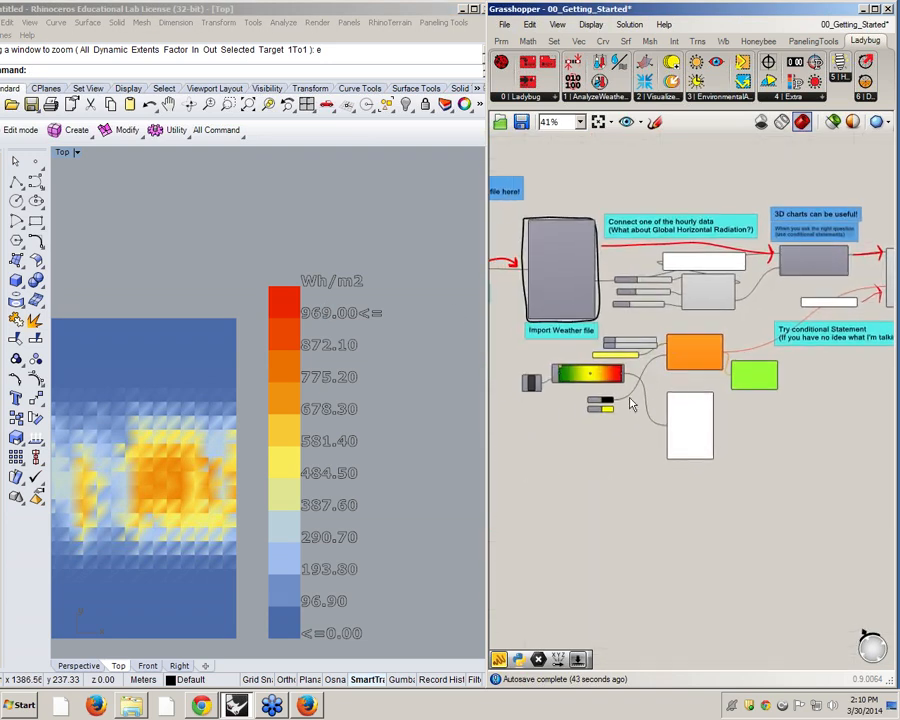
left_click_drag(586, 429, 755, 264, "shift")
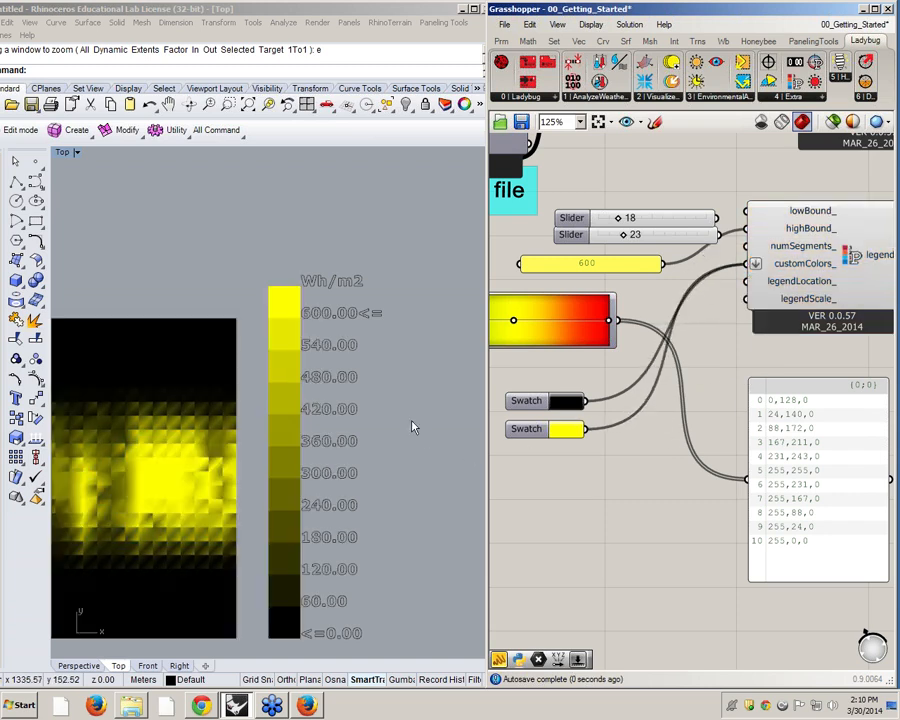
Step: Examine the recoloured chart as a whole in the Top view and in 3D in the Perspective view
left_click(412, 424)
scroll(374, 312, "down", 10)
scroll(250, 382, "down", 2)
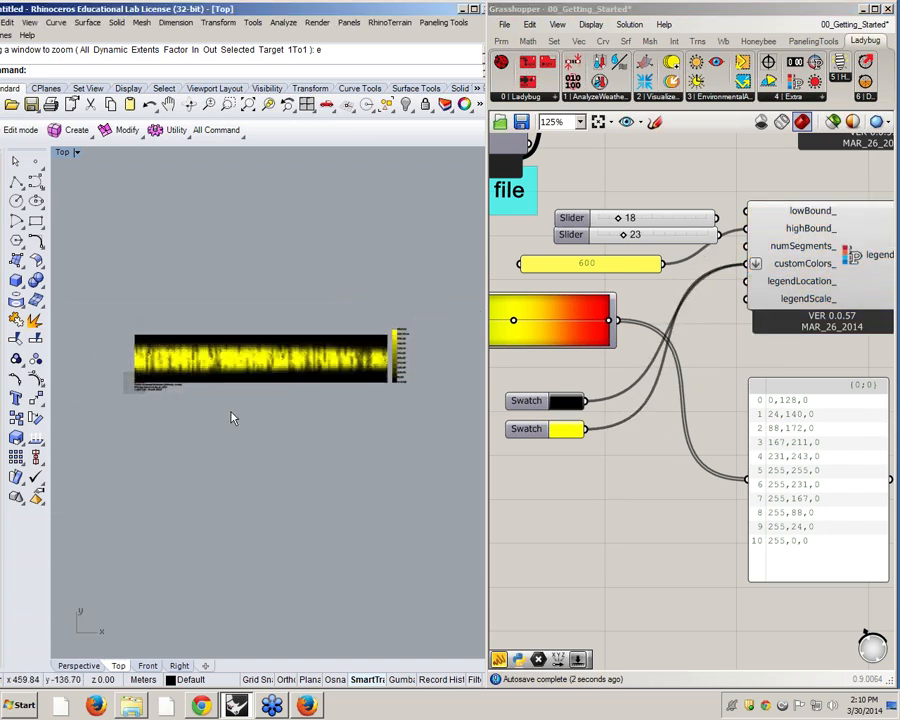
left_click(72, 665)
right_click_drag(237, 542, 316, 572)
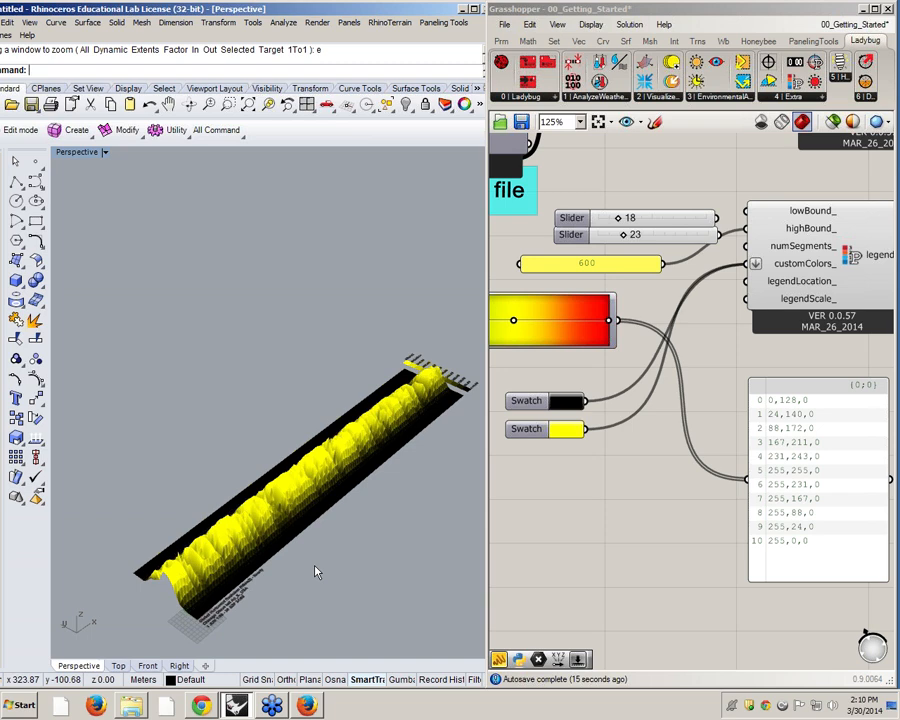
Step: Reverse the list order on customColors_ and switch the reversal off again
right_click(786, 265)
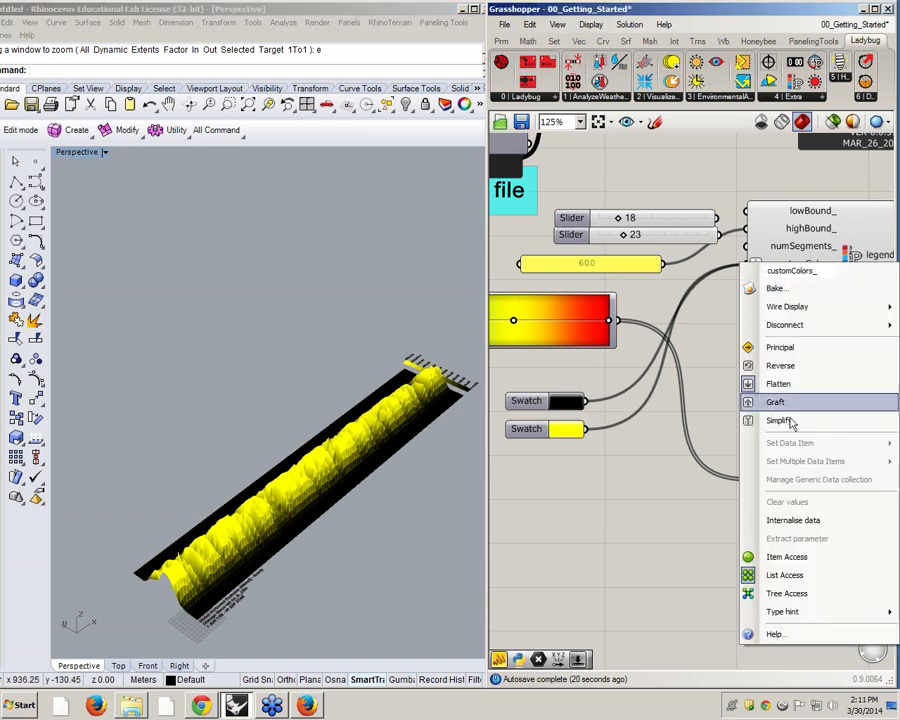
left_click(779, 384)
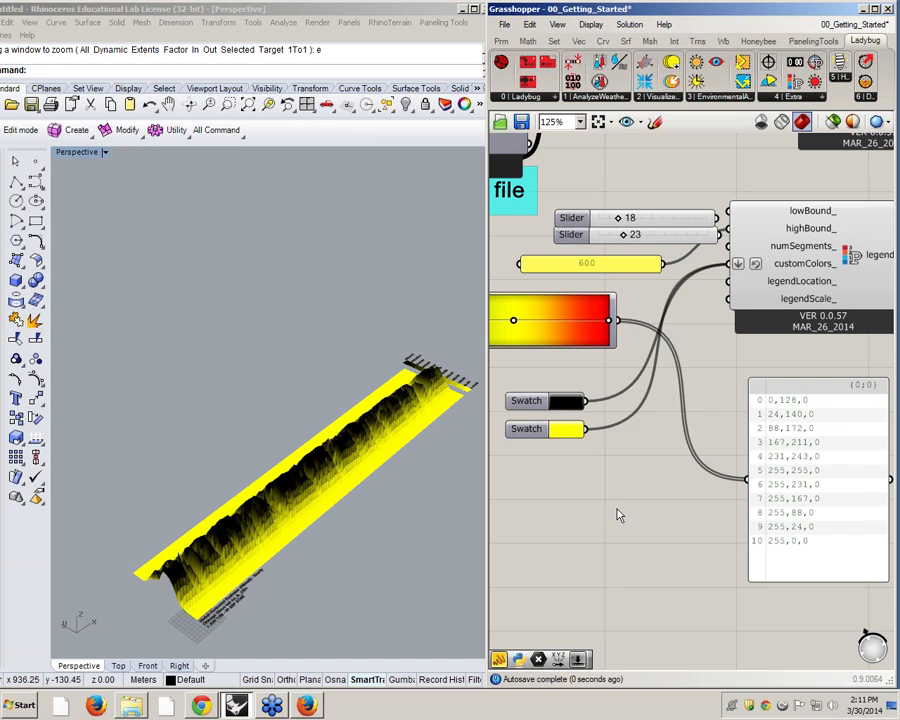
mouse_move(772, 268)
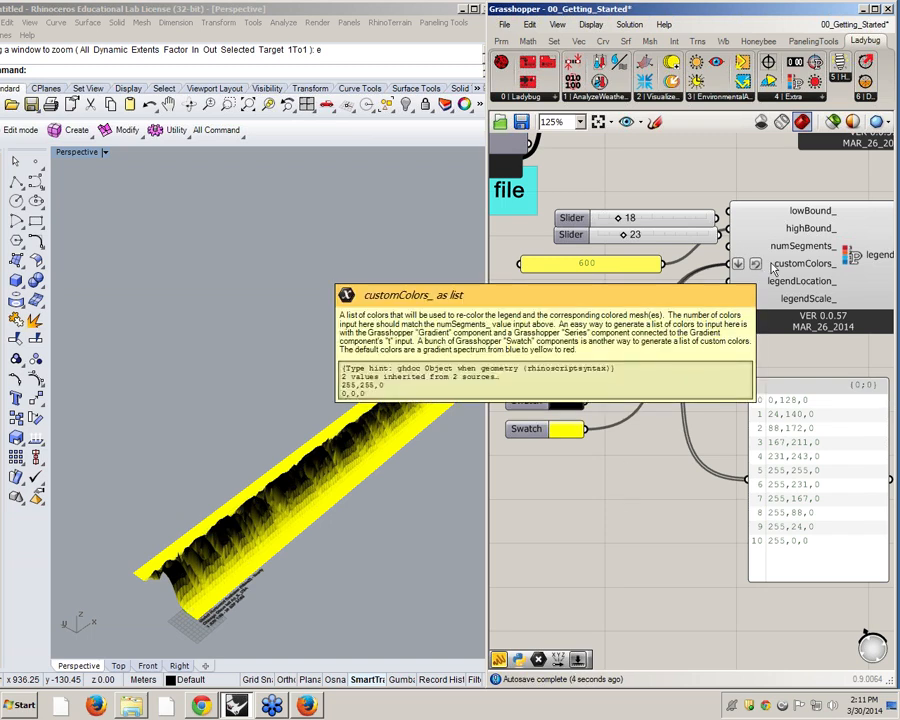
right_click(772, 266)
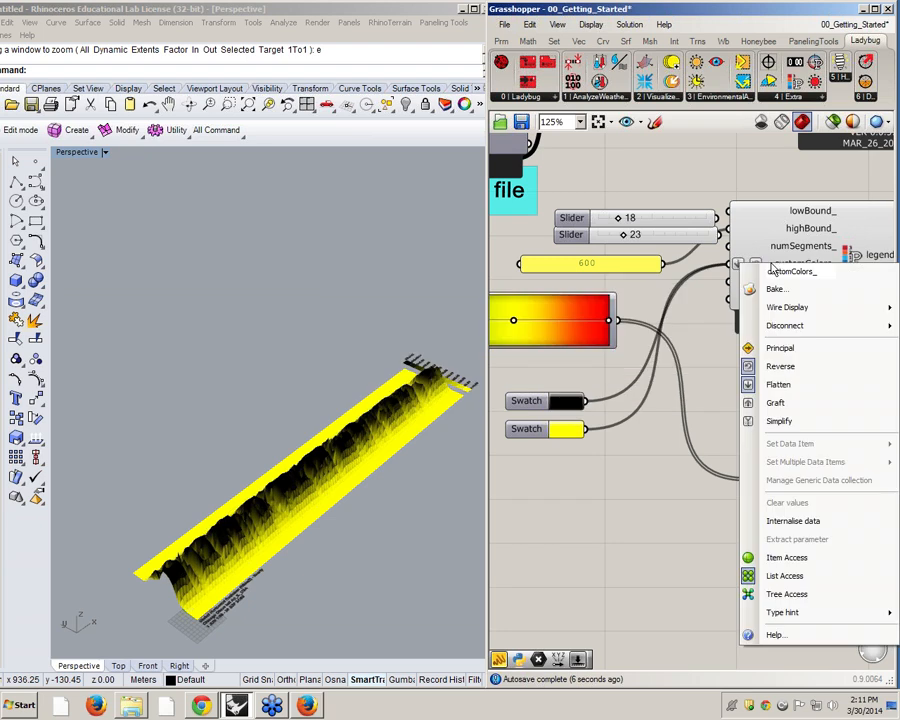
left_click(799, 366)
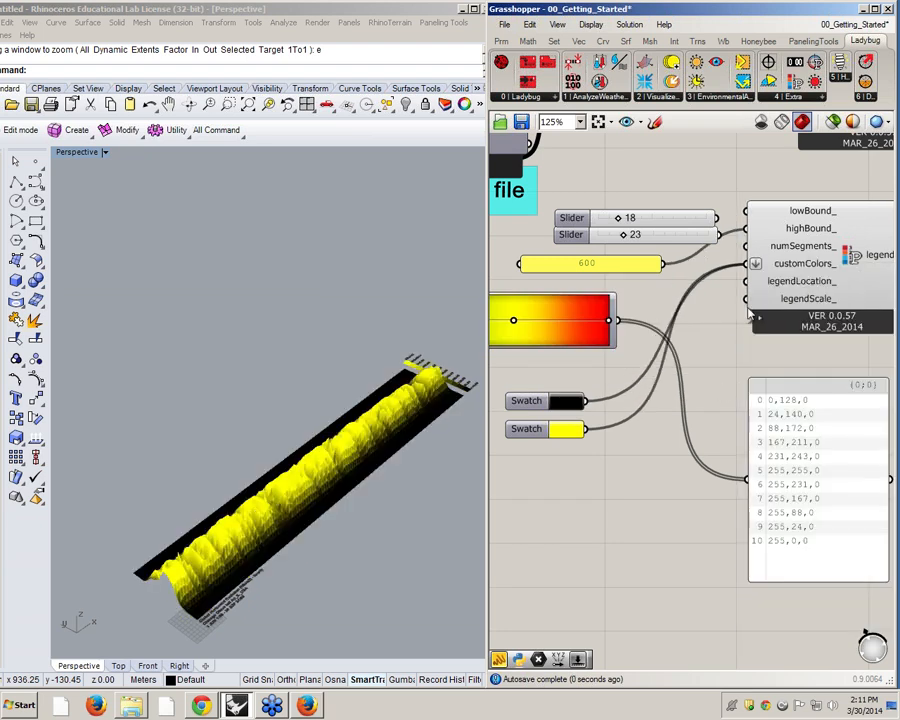
Step: Disconnect the black swatch from customColors_ and reconnect it after the yellow one to swap the colour order
left_click_drag(715, 294, 588, 435, "ctrl")
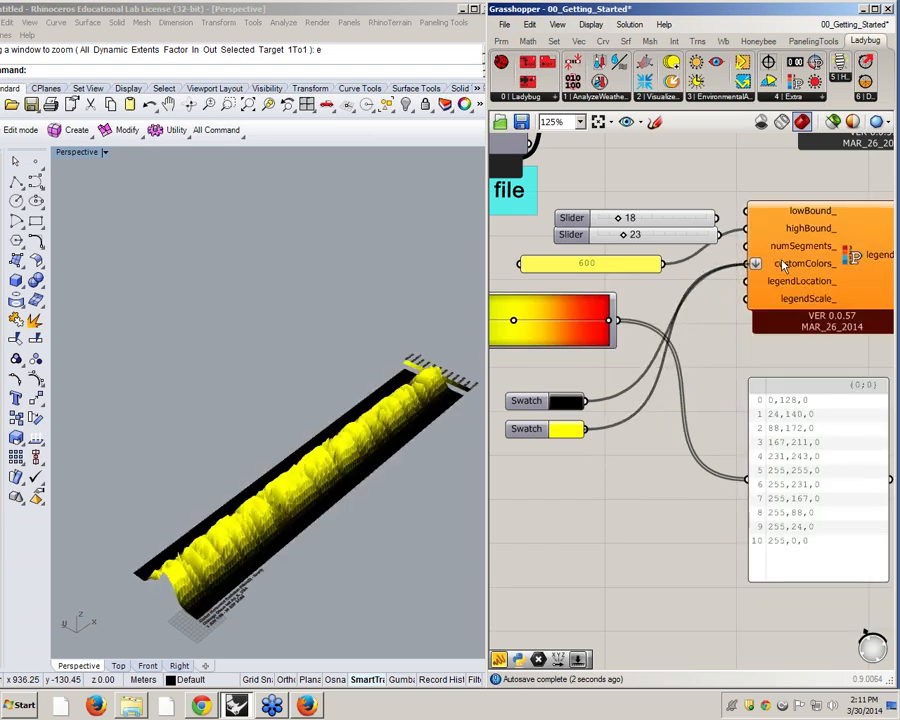
mouse_move(746, 265)
left_mouse_down("ctrl")
mouse_move(578, 404)
mouse_move(744, 270)
left_mouse_up("ctrl")
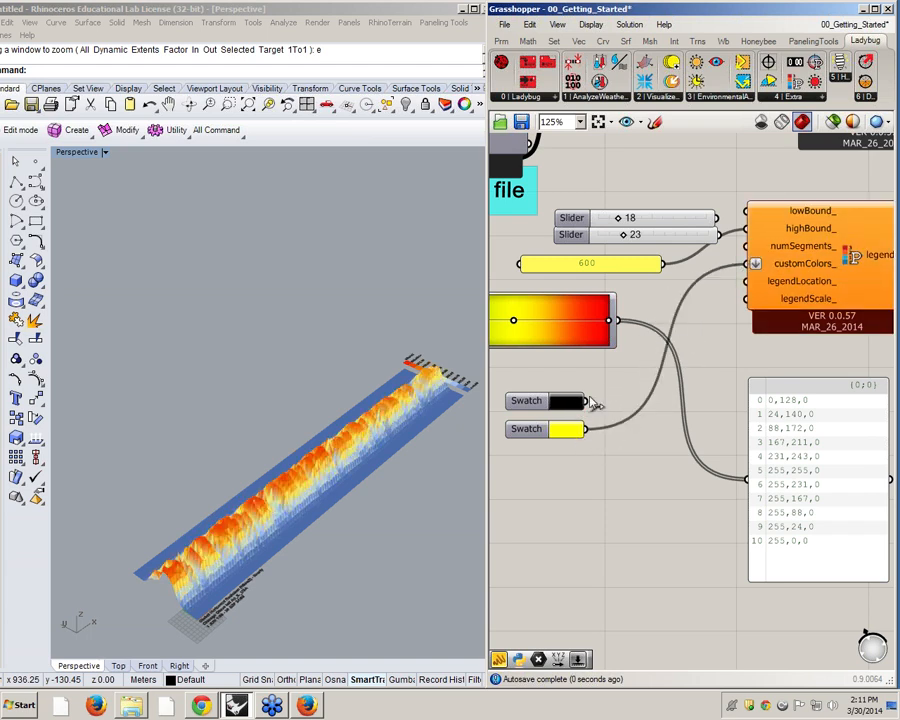
left_click_drag(587, 401, 752, 264, "shift")
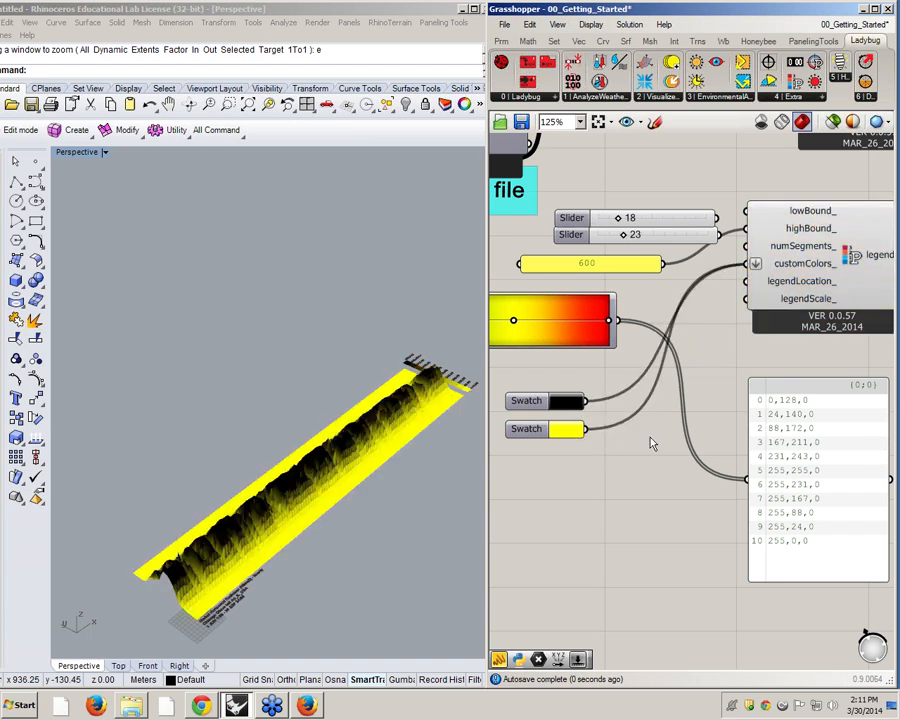
Step: Add a Colour parameter beside the swatches, feed it black and yellow in that order, and connect it to customColors_
double_click(649, 463)
type("col")
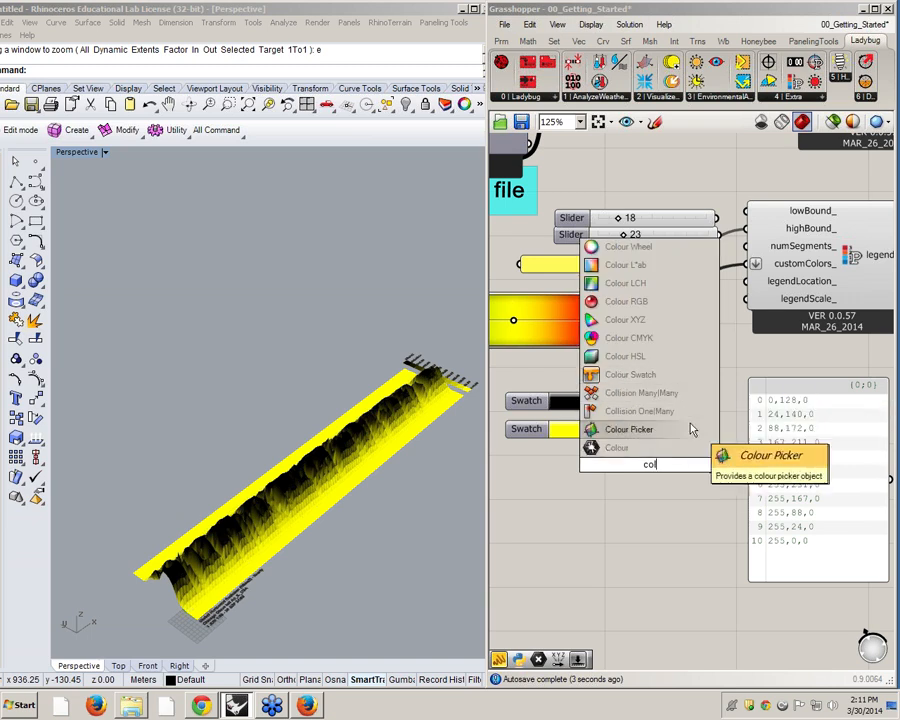
left_click(617, 447)
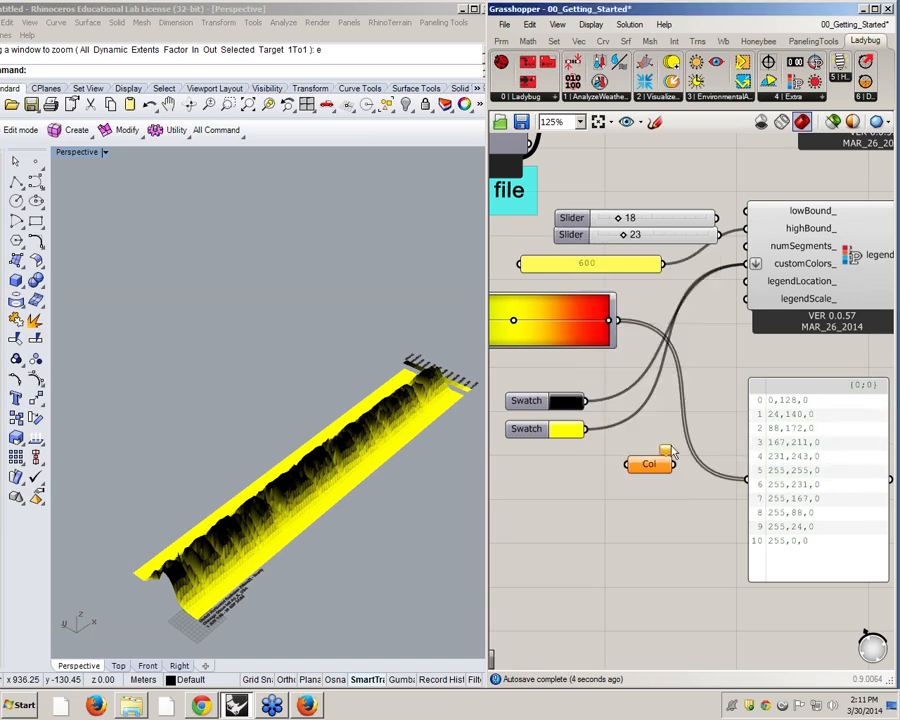
left_click_drag(587, 401, 745, 266)
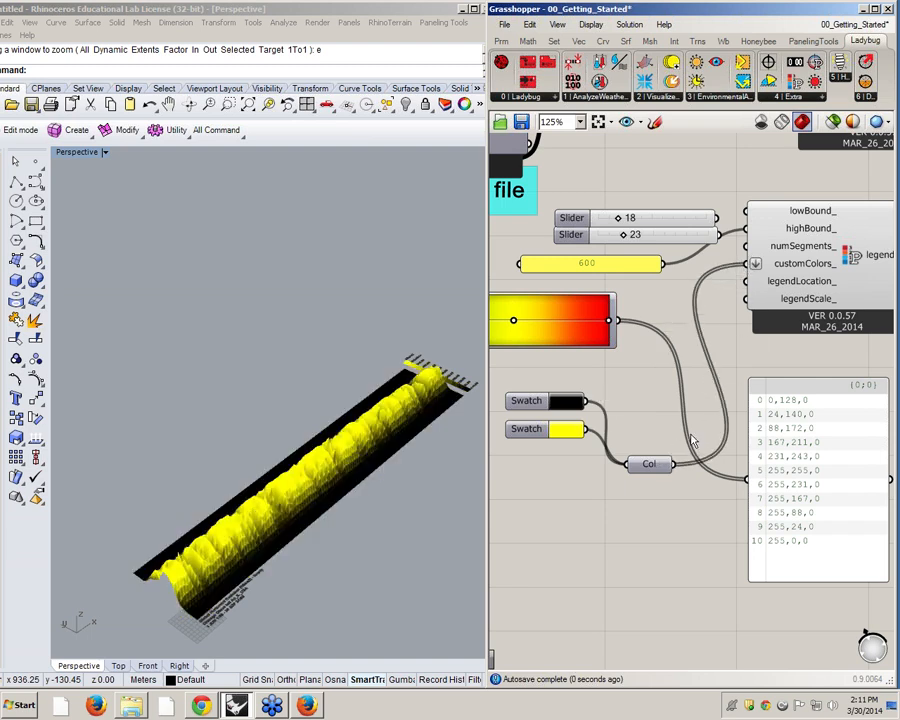
left_click_drag(650, 464, 650, 400)
Step: Add a Merge component below the Colour parameter with black on D1 and yellow on D2, removing the spare D3 input
double_click(653, 486)
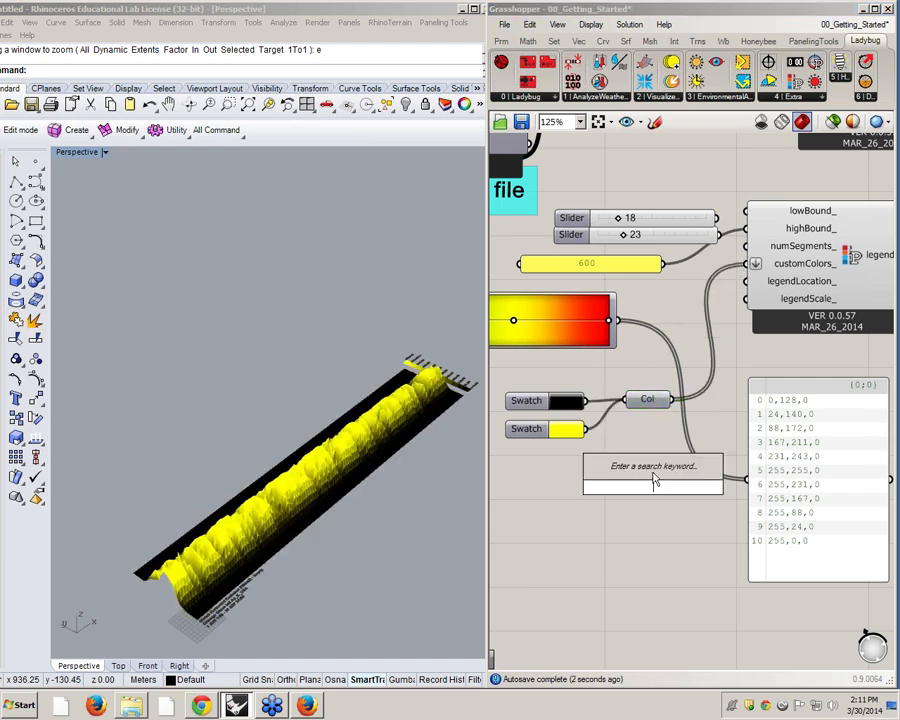
type("merge")
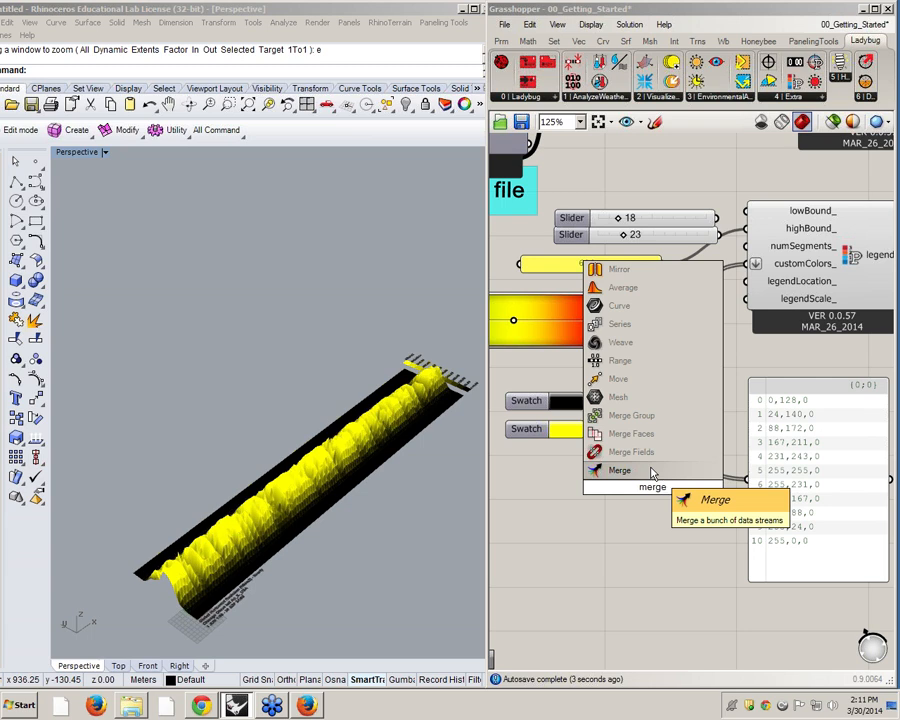
left_click(652, 471)
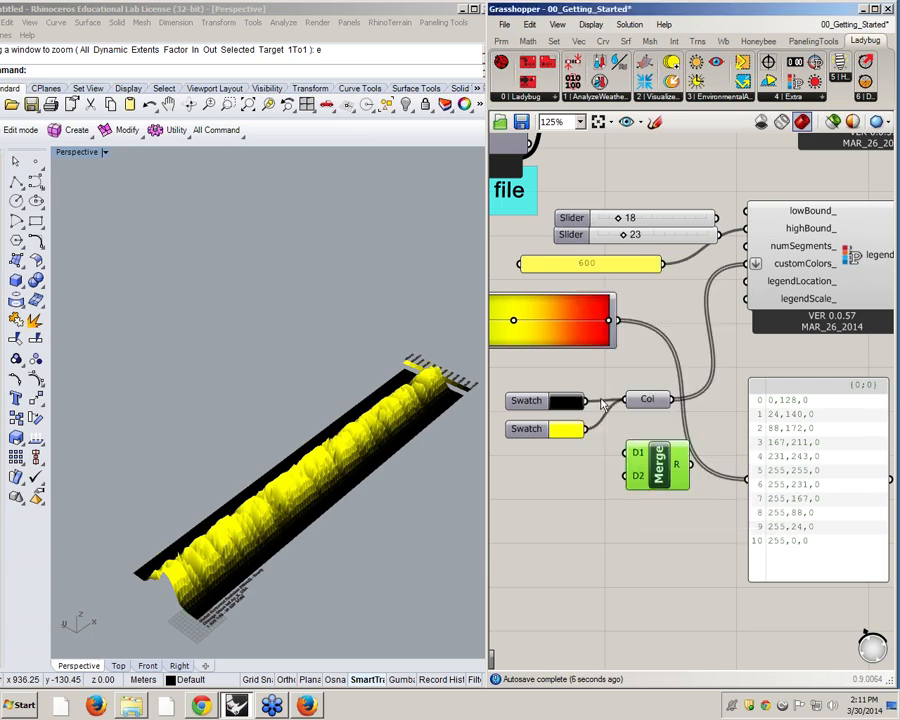
left_click_drag(631, 452, 630, 480)
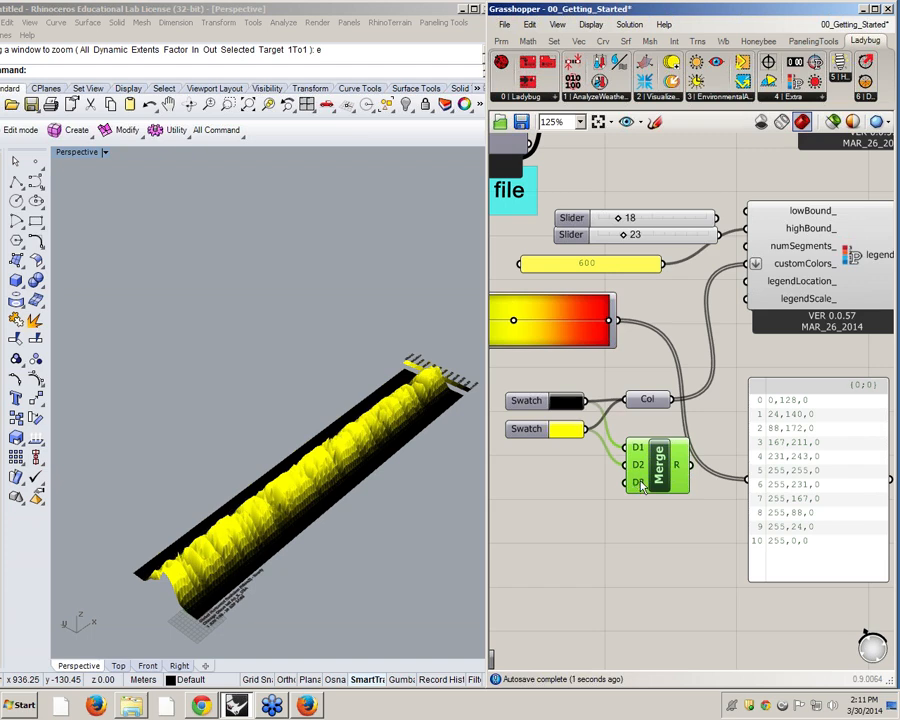
scroll(640, 484, "up", 4)
left_click(607, 486)
scroll(560, 362, "down", 4)
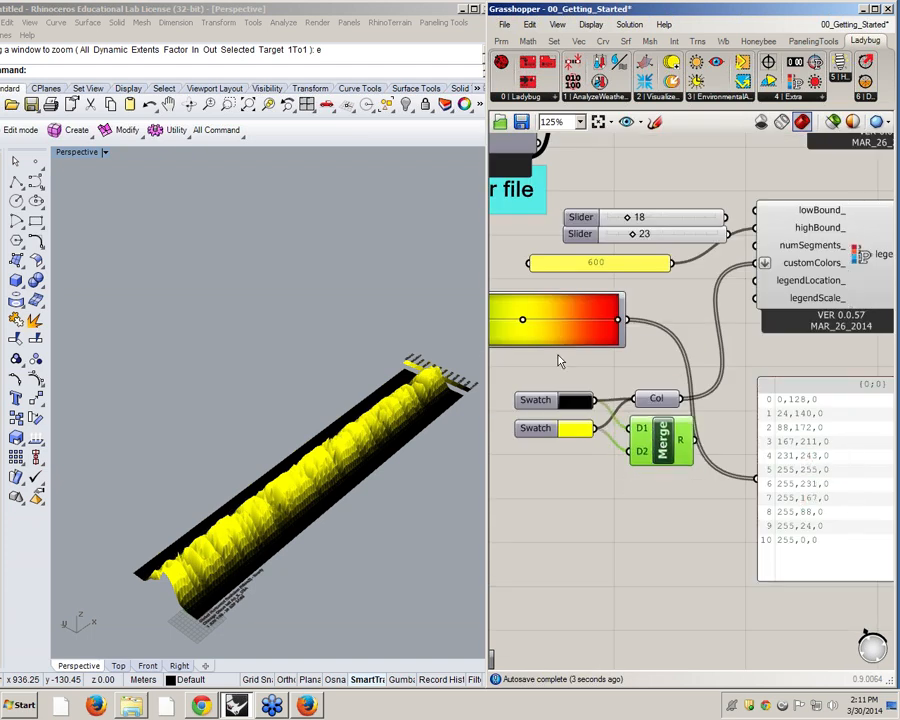
Step: Connect the Merge result to customColors_ in place of the Colour parameter and nudge Merge towards the swatches
mouse_move(684, 444)
left_click_drag(695, 440, 756, 265)
mouse_move(638, 432)
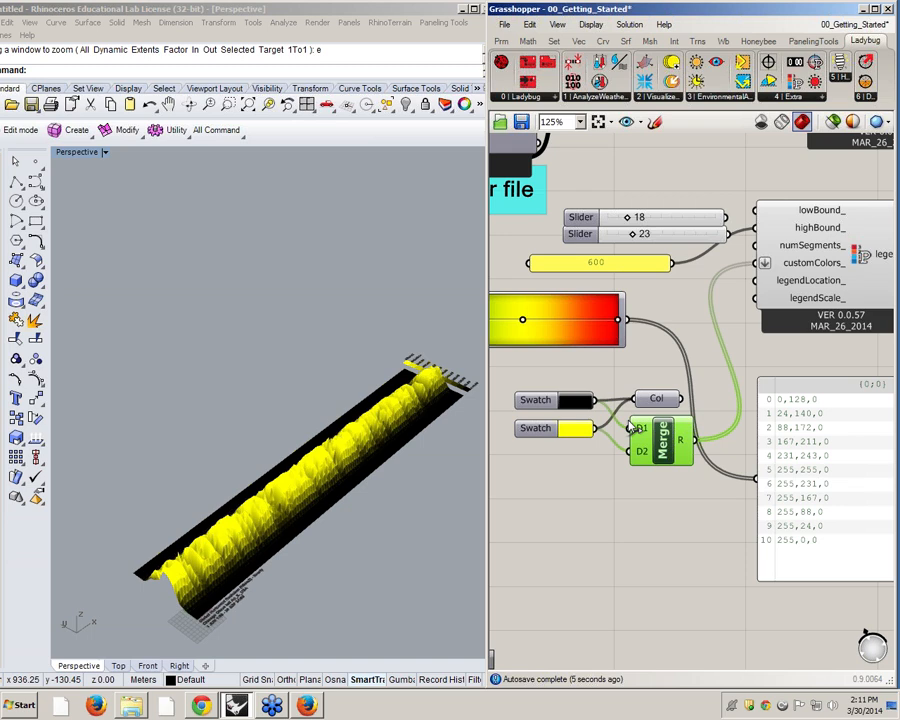
mouse_move(666, 439)
left_mouse_down()
mouse_move(672, 370)
mouse_move(658, 446)
left_mouse_up()
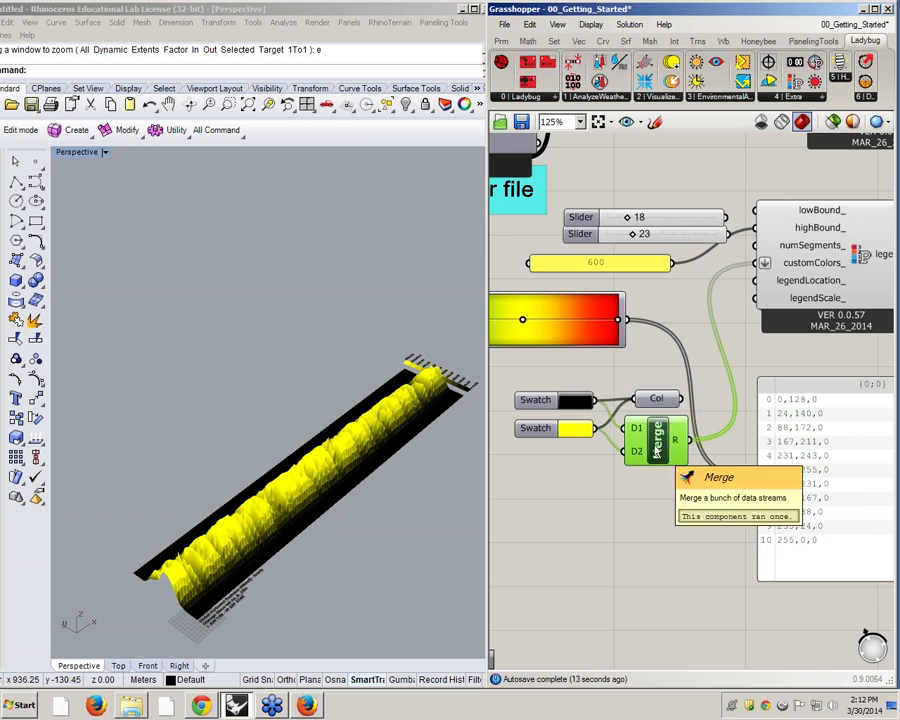
Step: Show the Colour parameter's output in the colour list panel, and reconnect the gradient to that panel after checking
left_click_drag(680, 400, 750, 487)
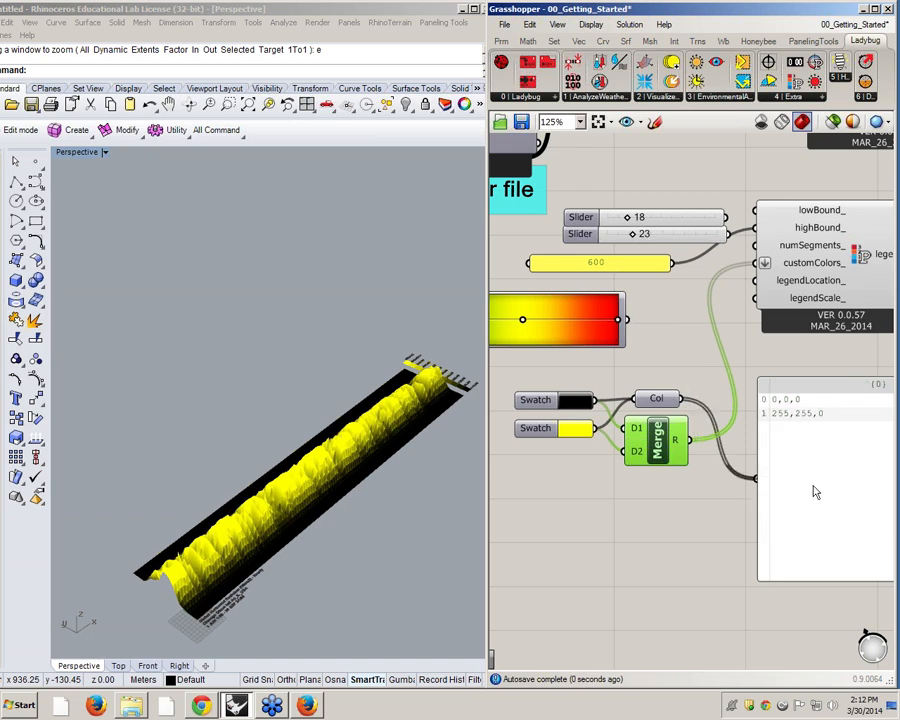
left_click_drag(815, 492, 788, 482)
left_click(656, 436)
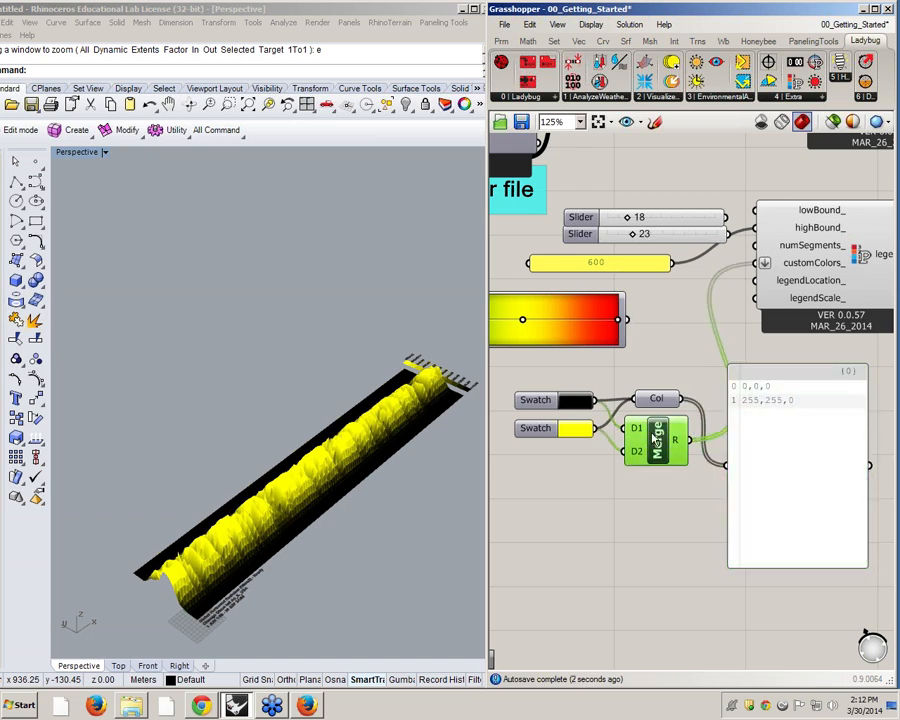
left_click_drag(656, 436, 656, 431)
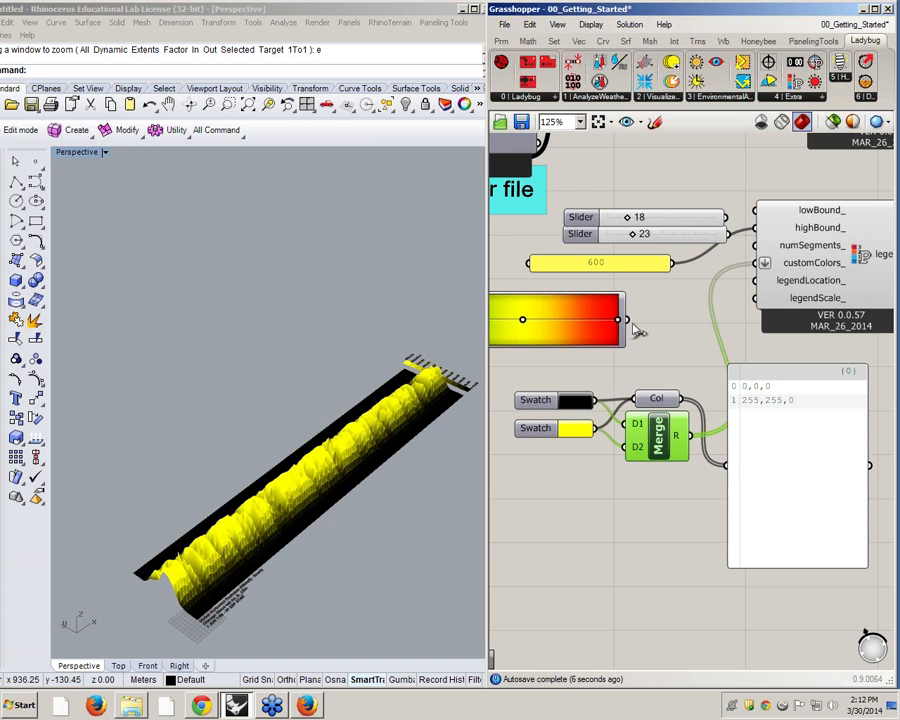
left_click_drag(632, 324, 733, 467)
left_click(662, 394)
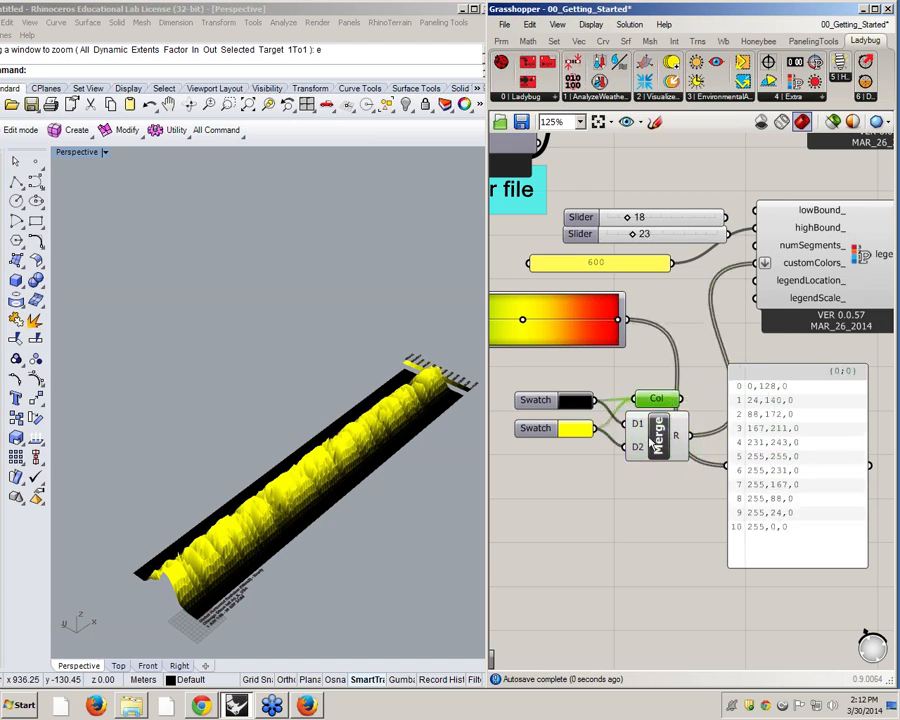
Step: Move the colour list panel closer to Merge and connect the gradient to customColors_ in place of the Merge result
right_click_drag(679, 379, 703, 365)
scroll(680, 393, "down", 1)
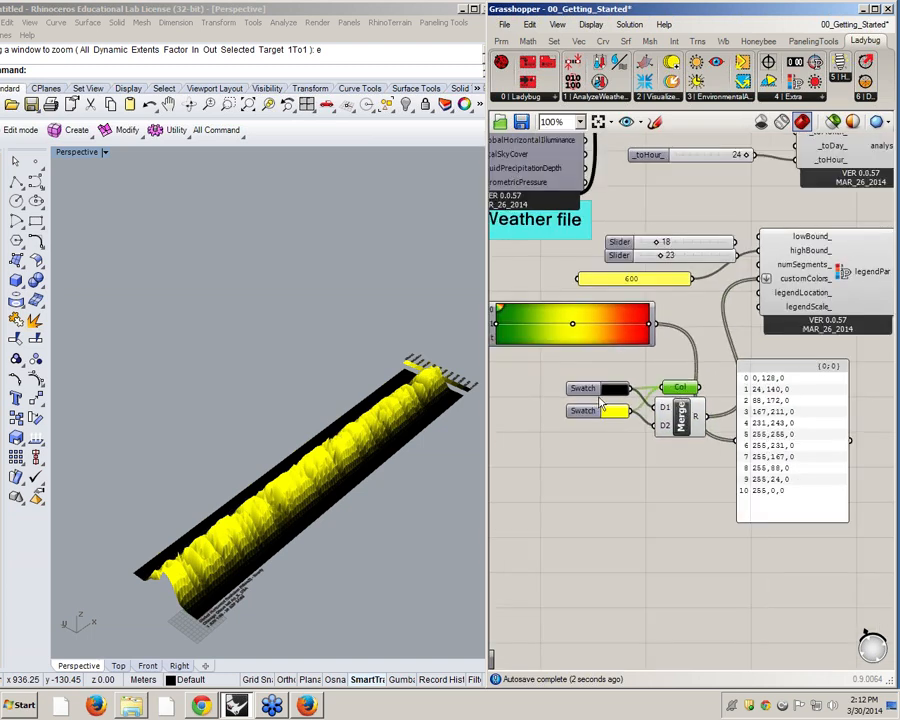
right_click_drag(601, 403, 726, 428)
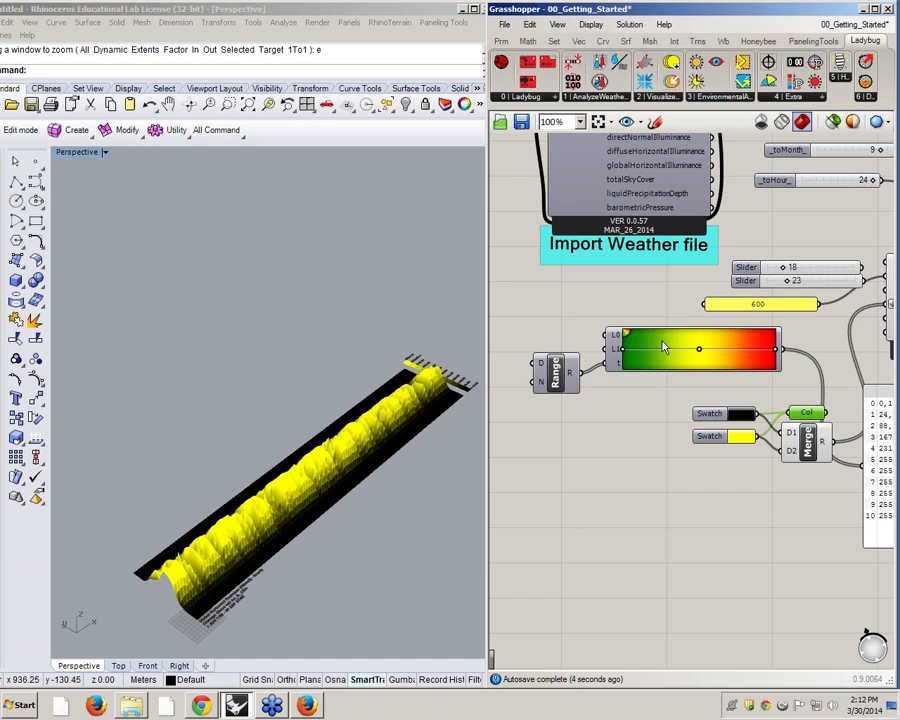
right_click_drag(785, 364, 717, 356)
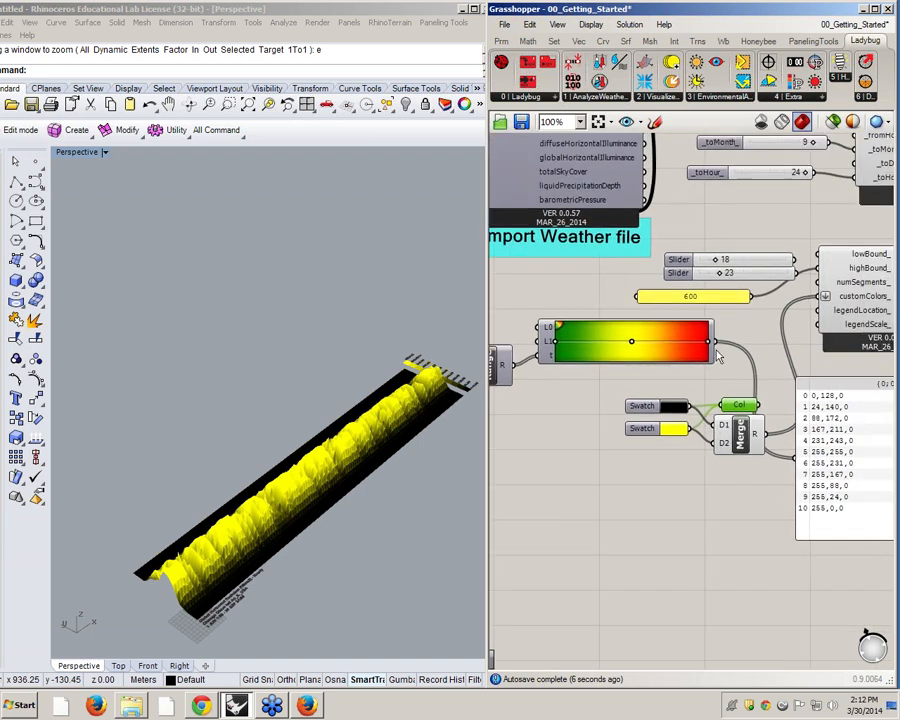
left_click(577, 333)
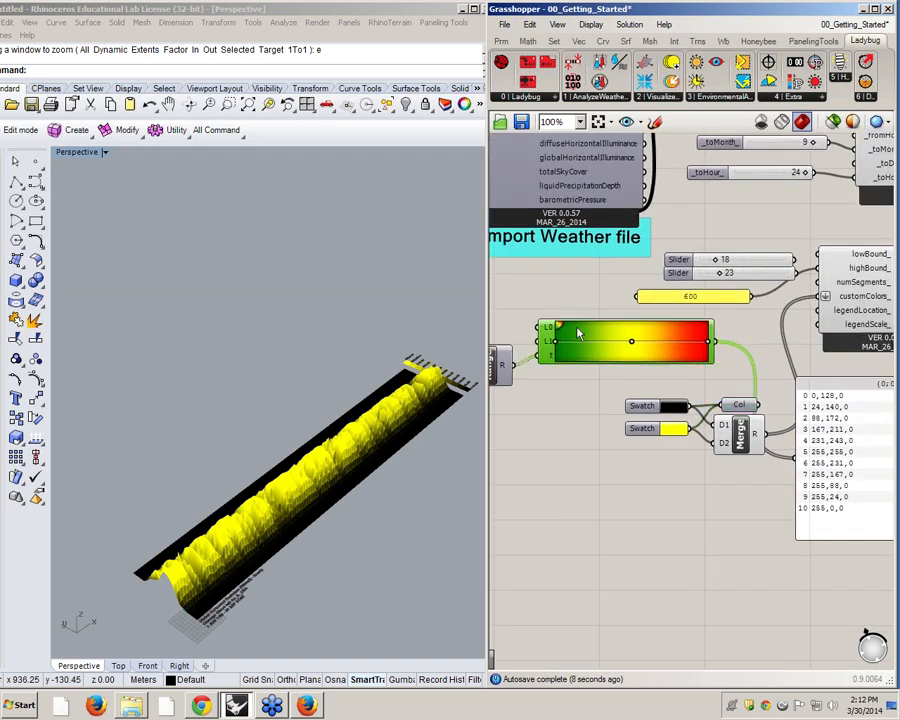
mouse_move(548, 361)
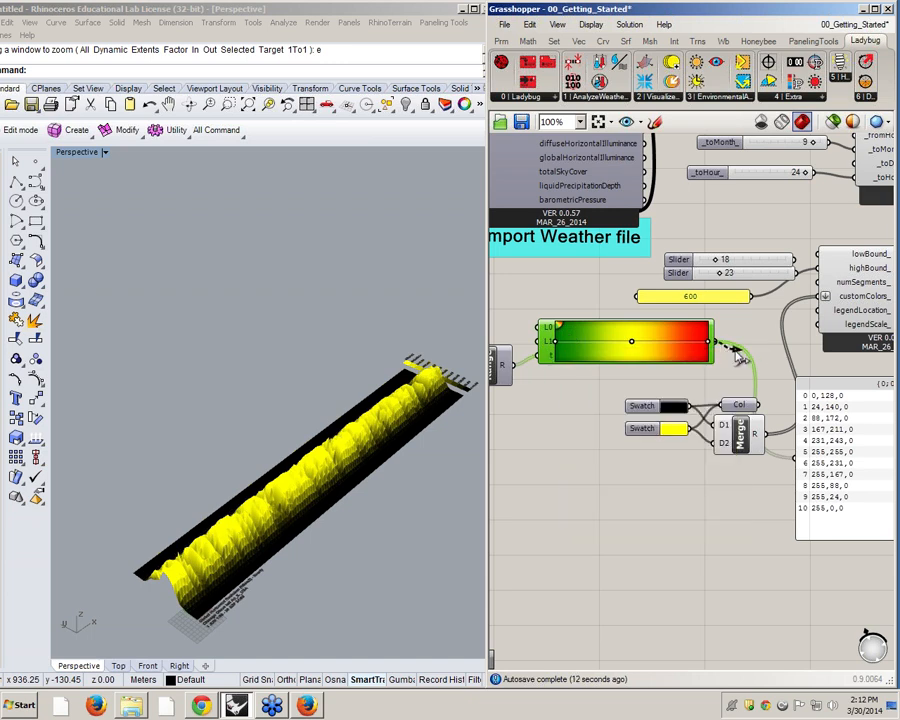
left_click(843, 490)
left_click_drag(843, 490, 829, 464)
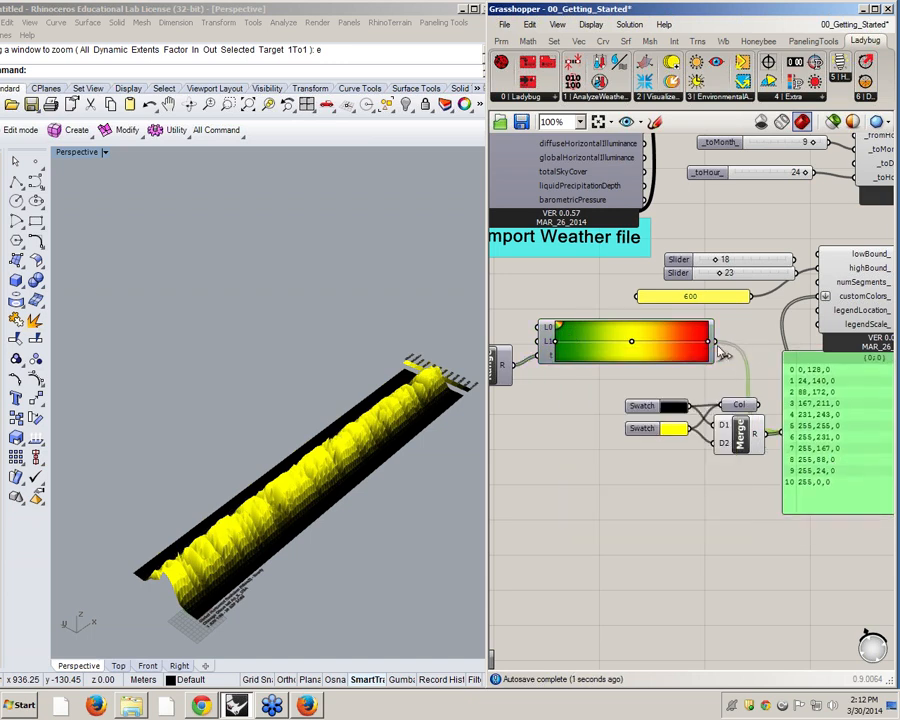
left_click_drag(716, 343, 815, 301)
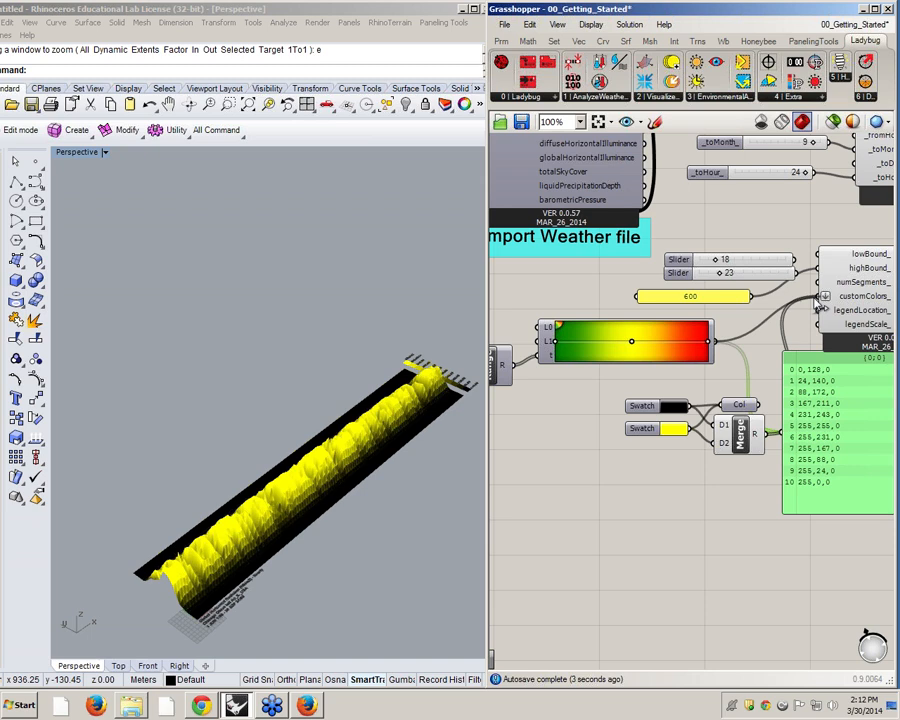
Step: Try the multicolour rainbow preset on the gradient and restore the green-yellow-red preset
right_click_drag(597, 480, 672, 473)
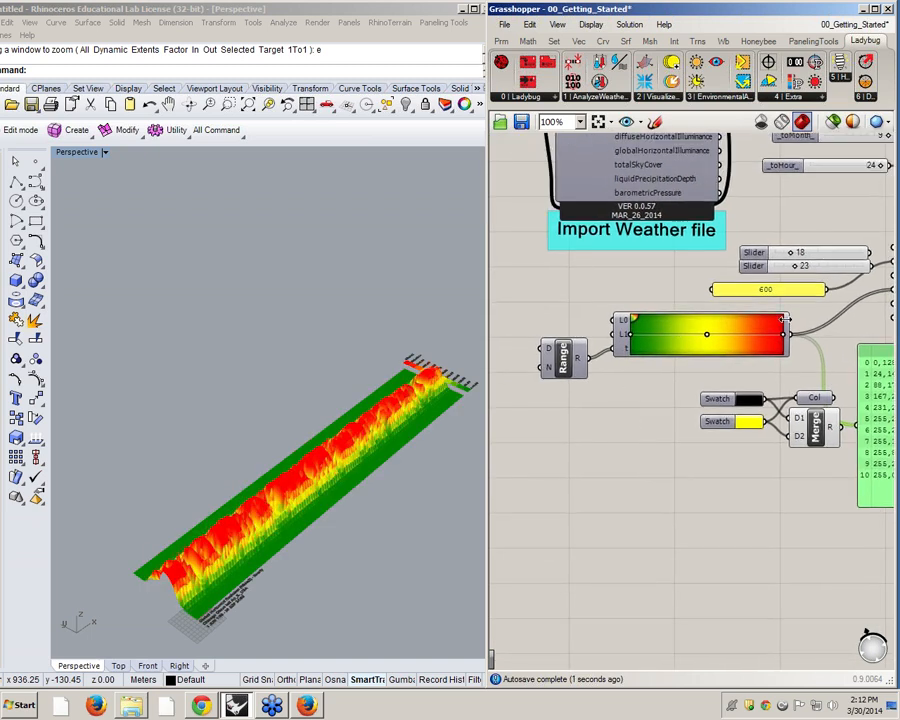
right_click(635, 318)
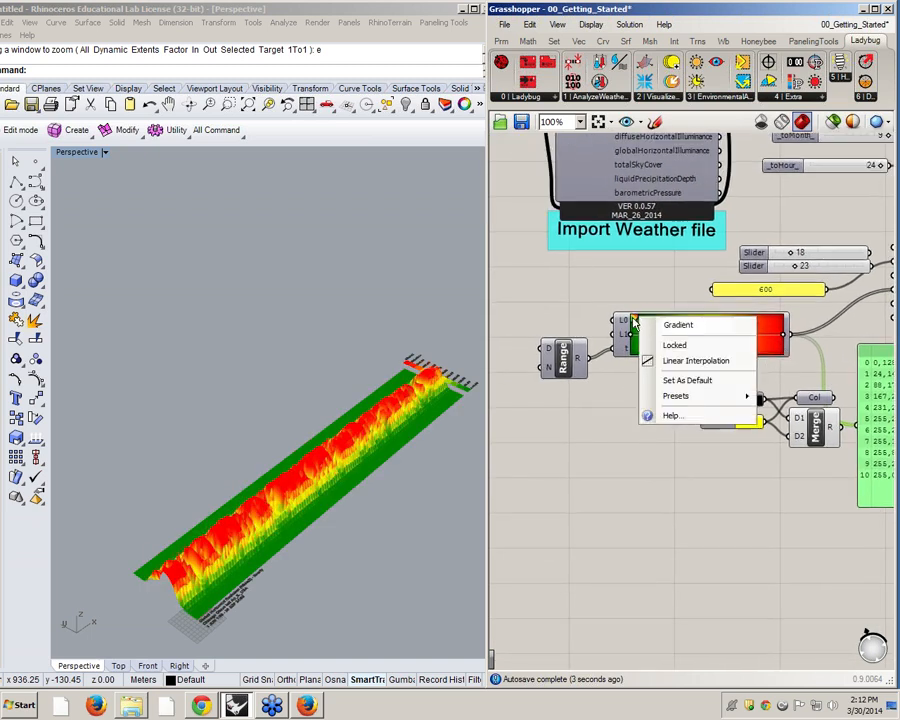
mouse_move(715, 398)
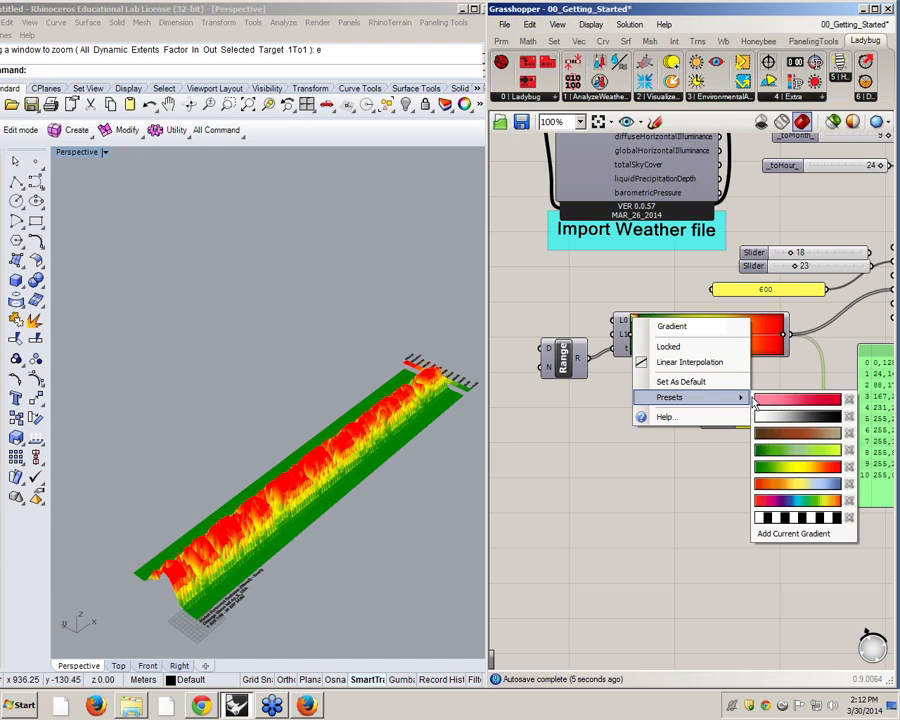
left_click(780, 500)
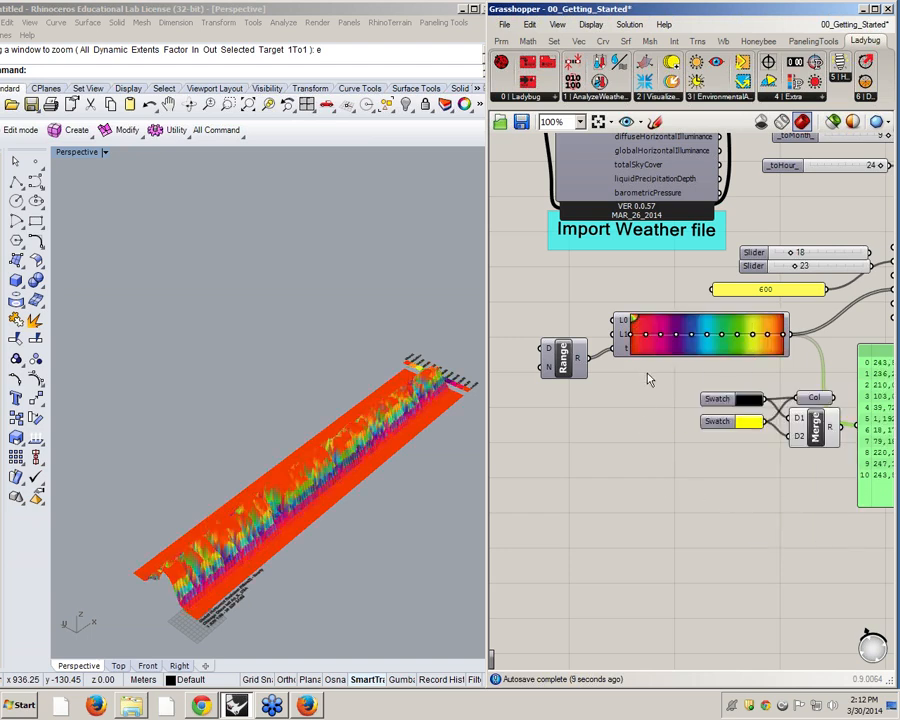
right_click(634, 322)
mouse_move(677, 405)
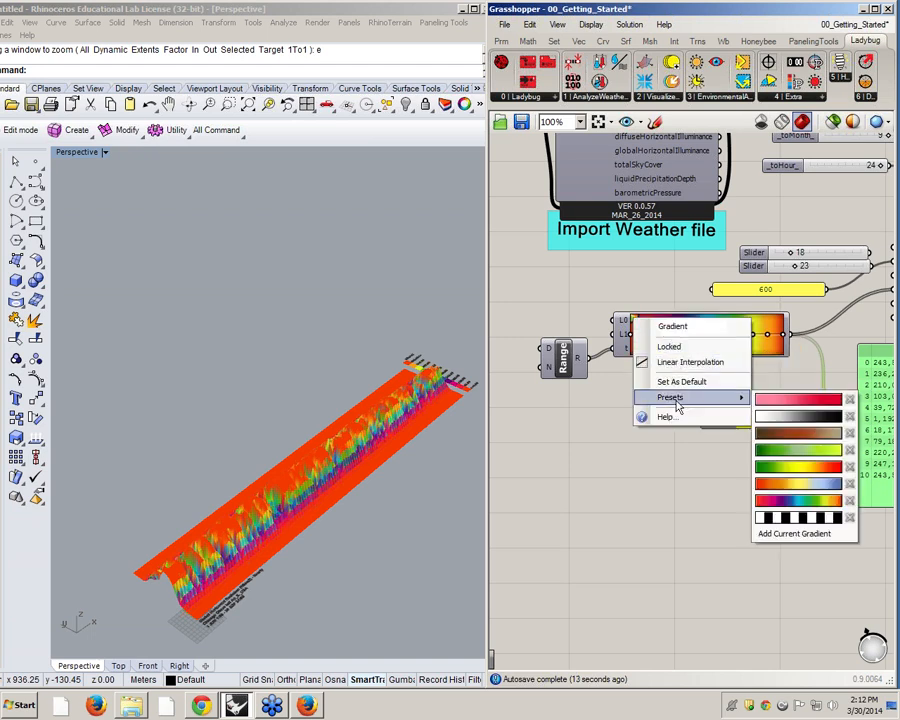
left_click(804, 467)
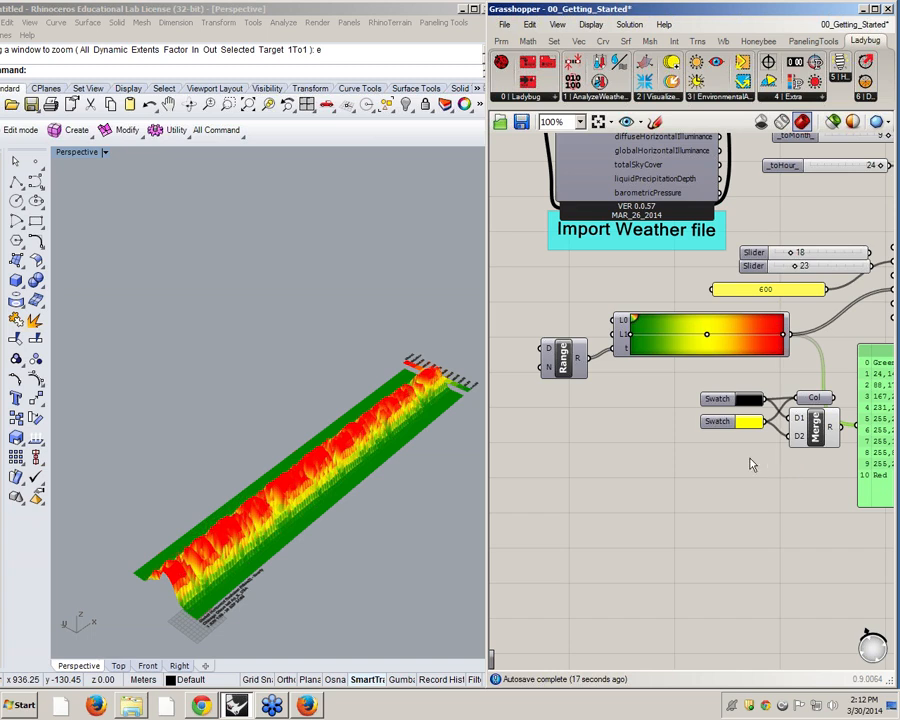
Step: Shift the colour list panel and the legend parameters component down slightly, and read the description of the legendLocation_ input
right_click_drag(712, 471, 568, 465)
scroll(622, 446, "down", 1)
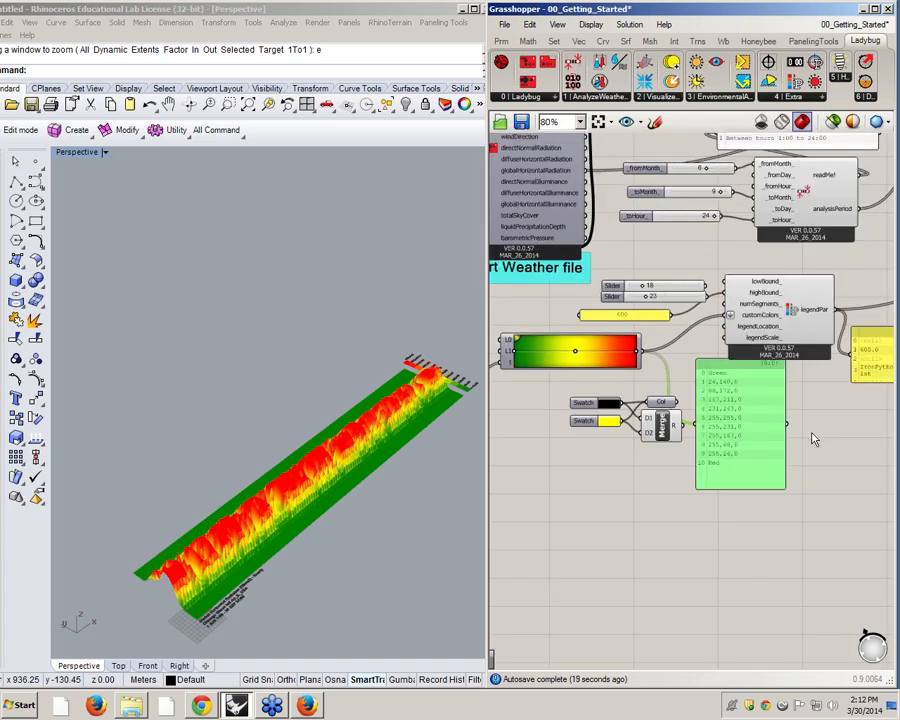
right_click_drag(747, 415, 692, 428)
left_click_drag(695, 434, 713, 458)
right_click_drag(226, 312, 334, 347)
left_click_drag(744, 322, 747, 337)
mouse_move(729, 366)
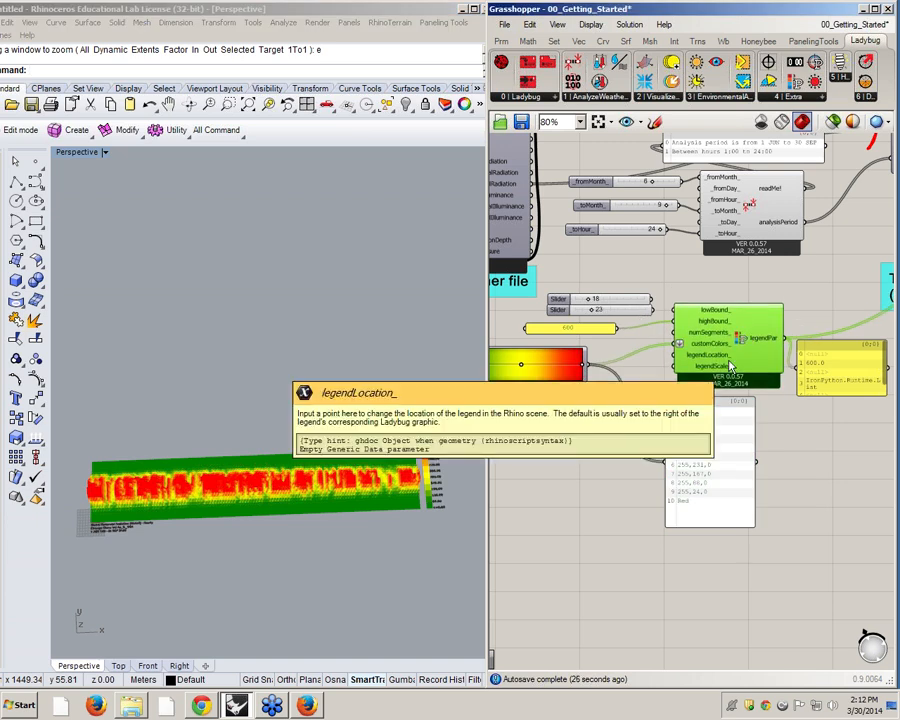
mouse_move(742, 346)
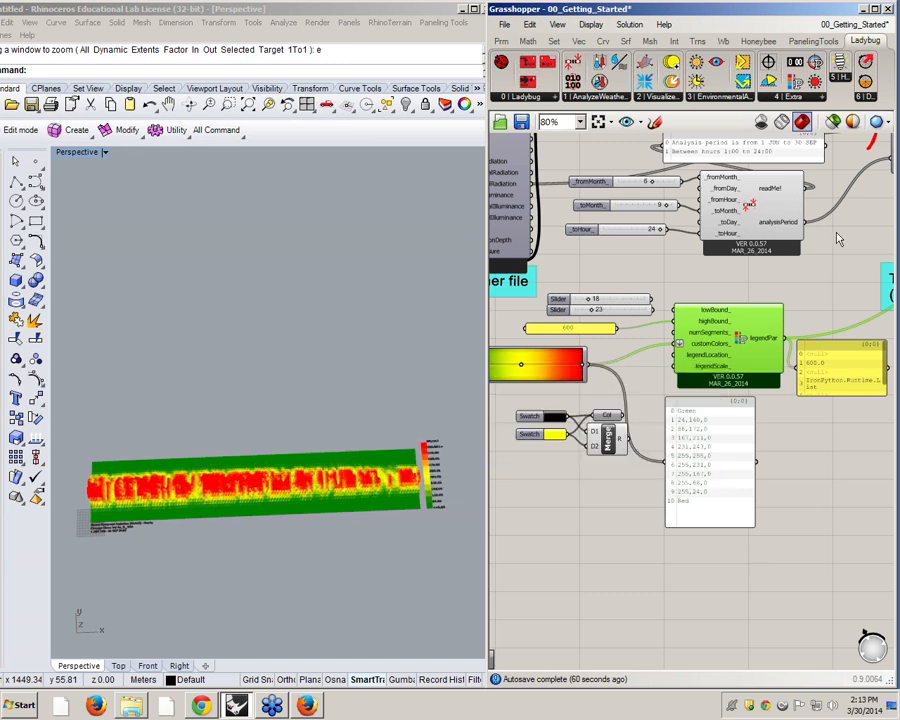
Step: Examine the recoloured 3D radiation chart at an angle and from above, and read the globalHorizontalRadiation output's description
scroll(610, 392, "down", 5)
scroll(780, 284, "up", 4)
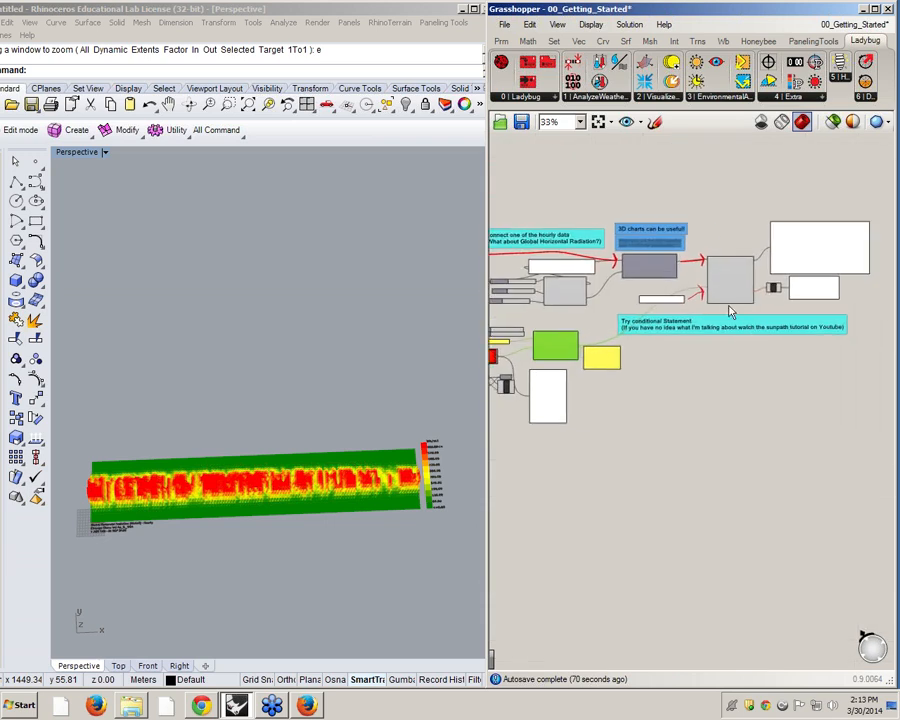
right_click_drag(245, 565, 338, 487)
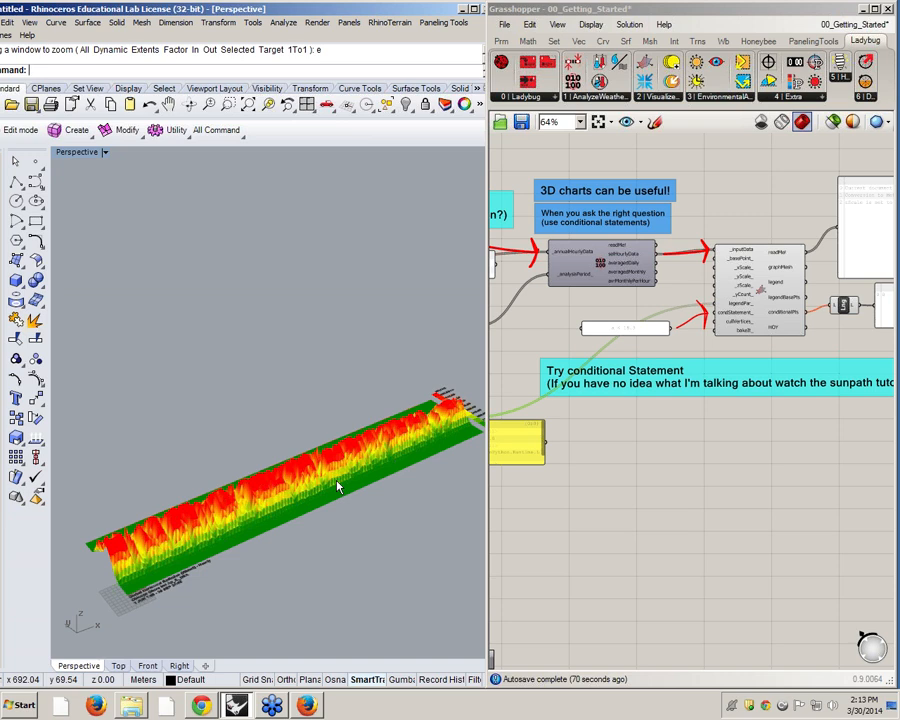
right_click_drag(342, 402, 288, 490)
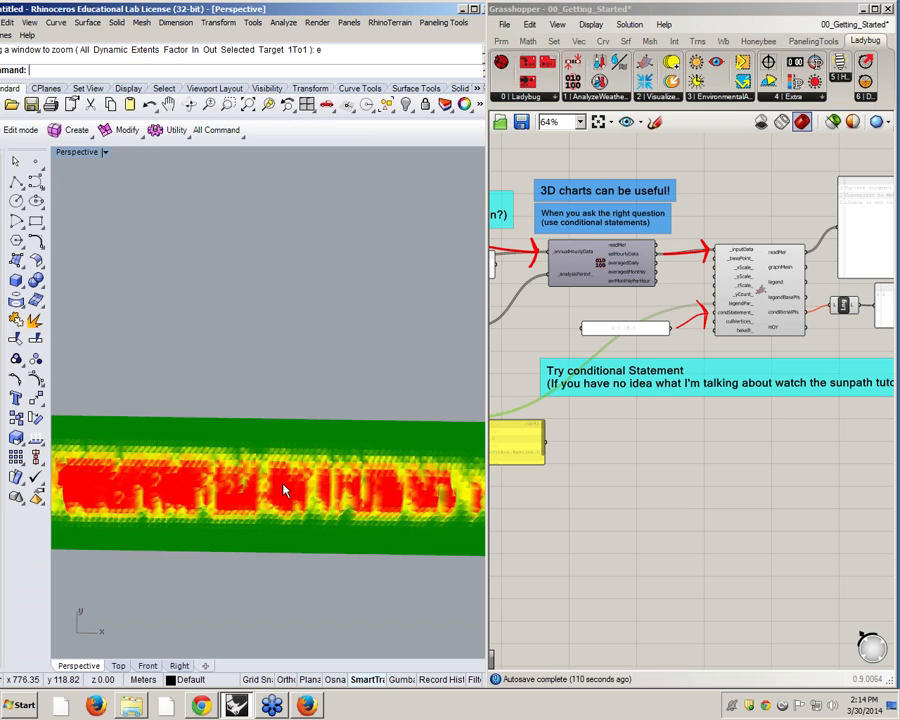
scroll(584, 330, "down", 3)
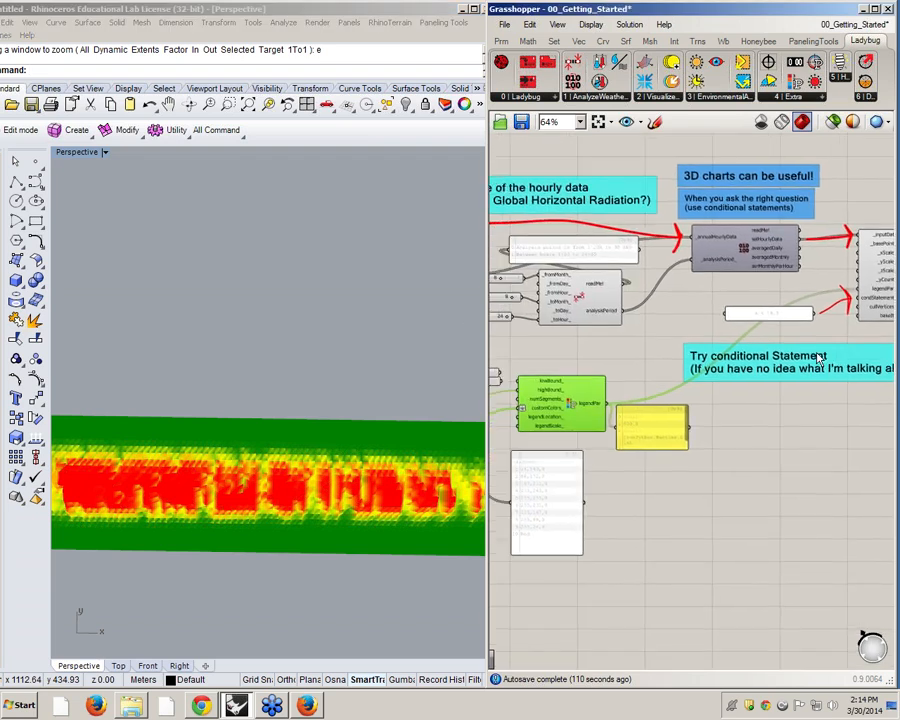
scroll(584, 330, "up", 4)
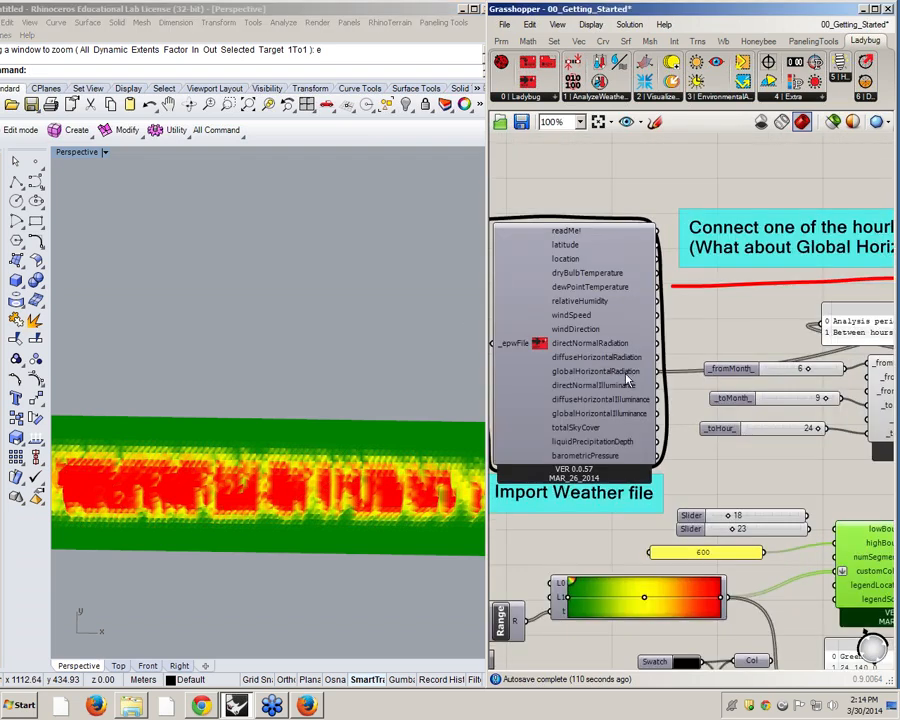
mouse_move(622, 375)
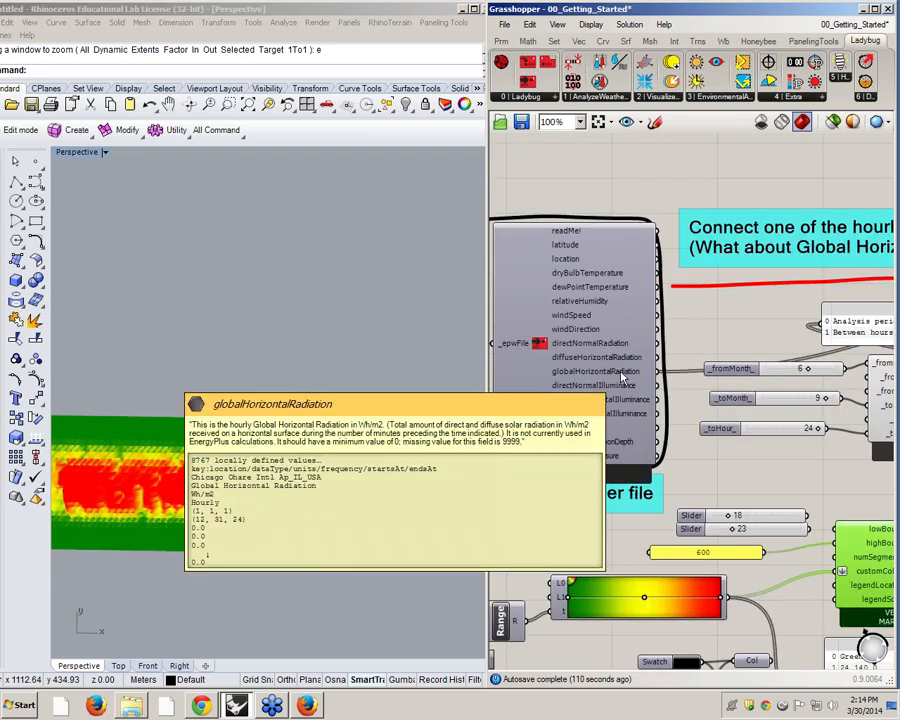
right_click_drag(717, 399, 622, 367)
scroll(620, 363, "down", 1)
scroll(528, 299, "up", 1)
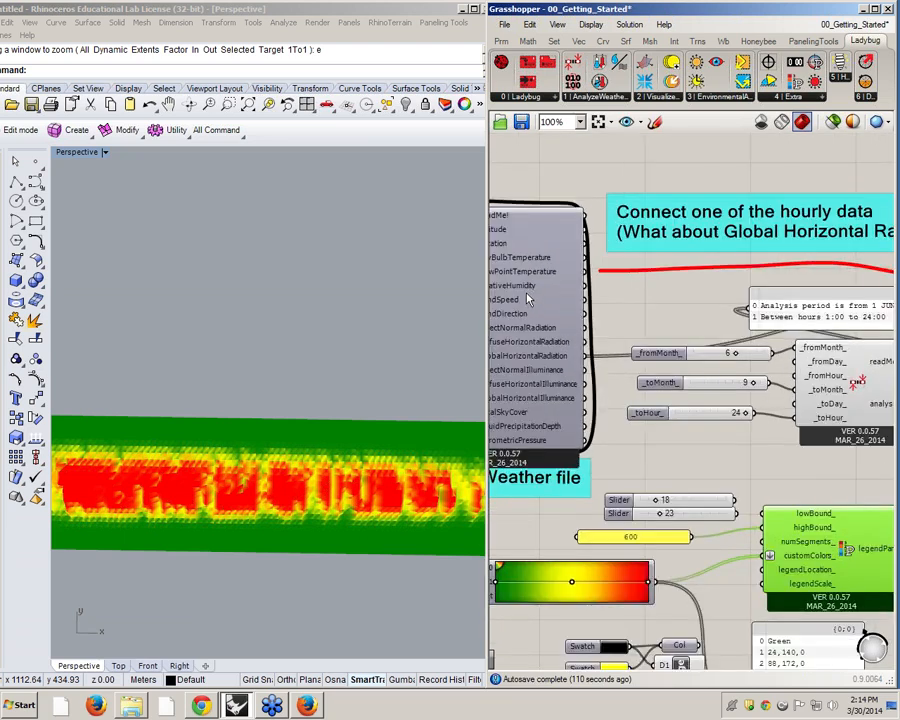
Step: Connect windSpeed to _annualHourlyData as a second source, keeping the globalHorizontalRadiation connection
right_click_drag(528, 299, 598, 316)
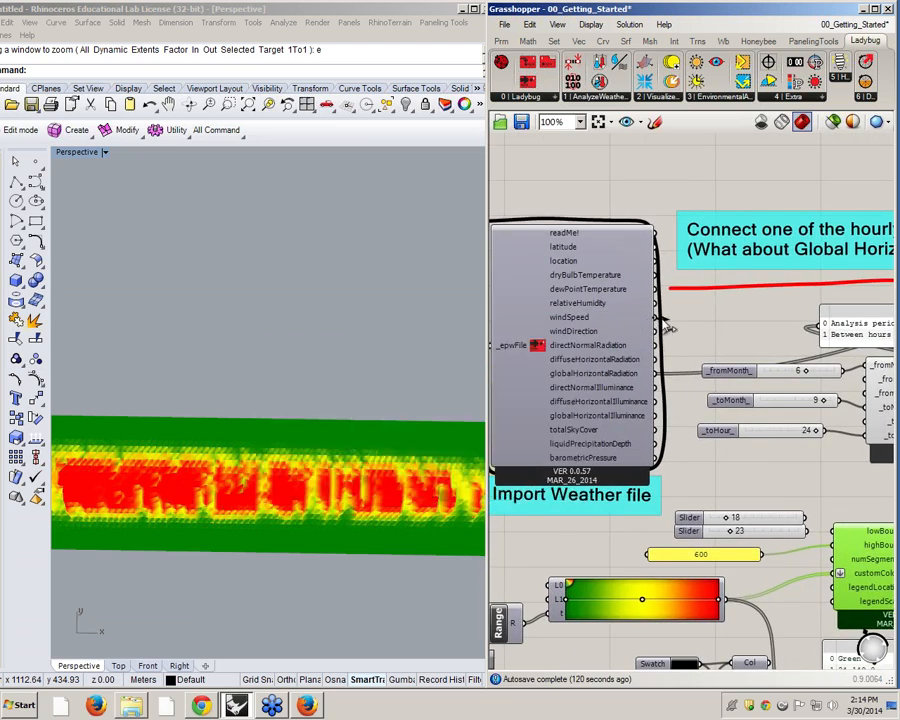
scroll(534, 303, "down", 5)
left_click_drag(661, 318, 655, 275)
scroll(748, 333, "up", 3)
scroll(676, 354, "down", 1)
scroll(715, 292, "up", 1)
scroll(703, 282, "up", 4)
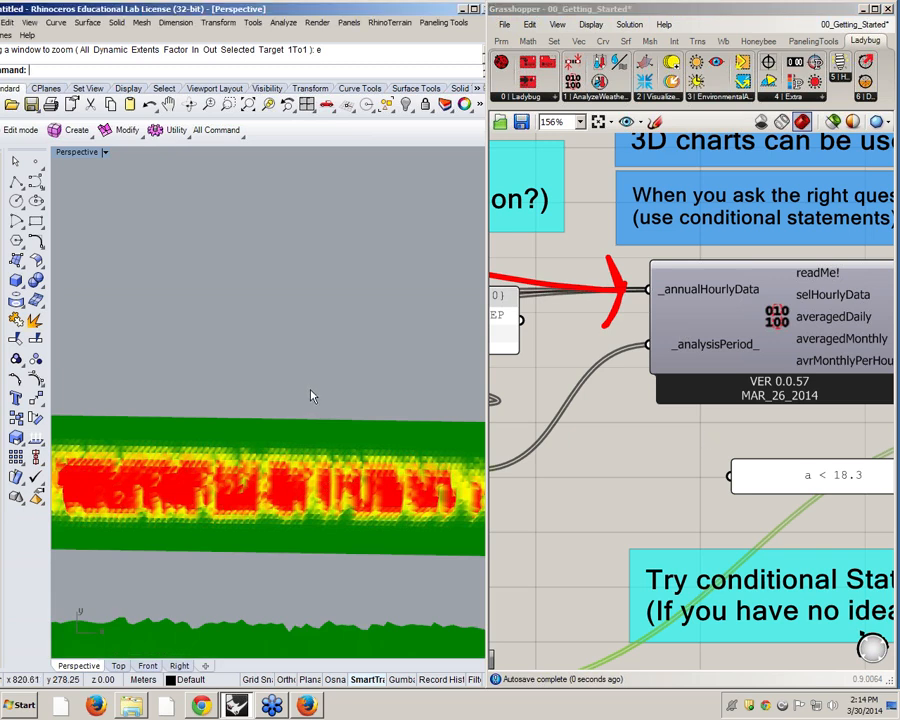
Step: View both charts together, trace the windSpeed and globalHorizontalRadiation wires, and inspect the data arriving at _annualHourlyData
scroll(287, 320, "down", 3)
scroll(306, 462, "up", 4)
right_click_drag(325, 464, 351, 450)
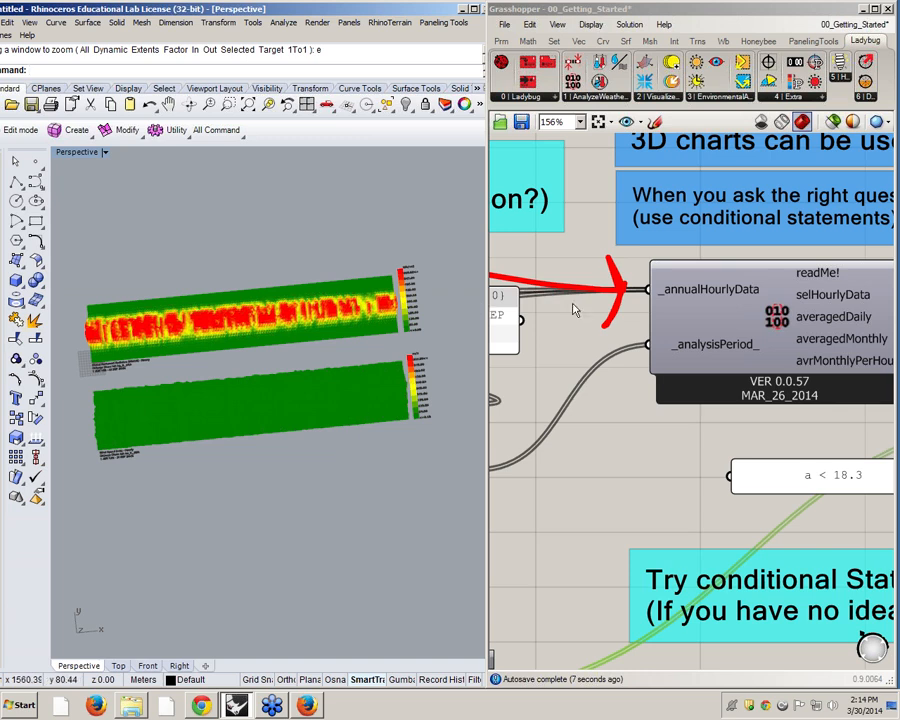
right_click_drag(577, 307, 774, 316)
scroll(774, 316, "down", 3)
right_click_drag(565, 363, 770, 380)
scroll(655, 354, "up", 3)
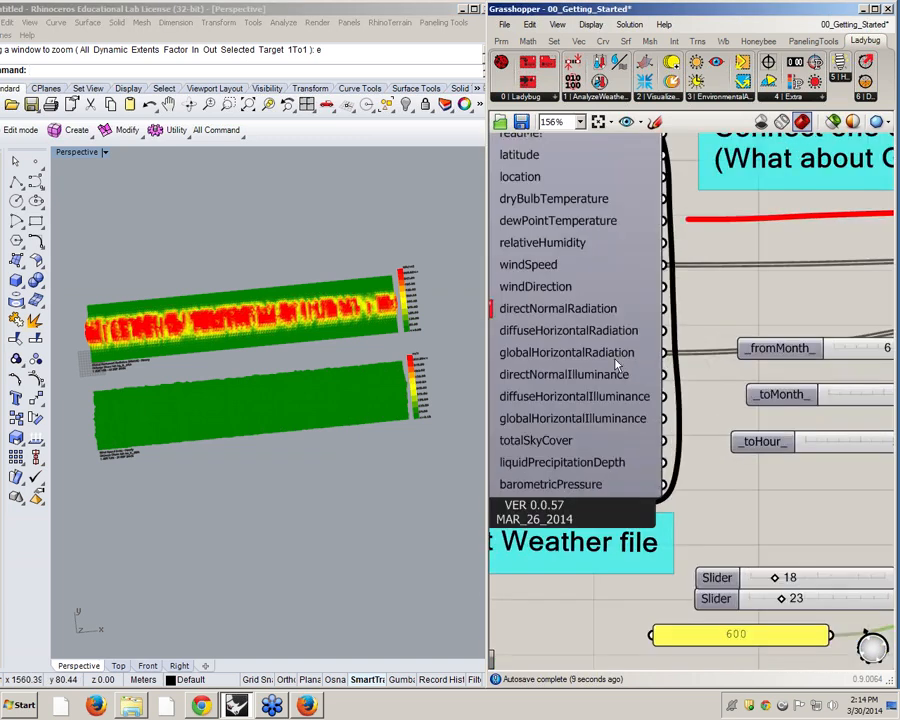
scroll(617, 350, "down", 2)
scroll(631, 294, "up", 1)
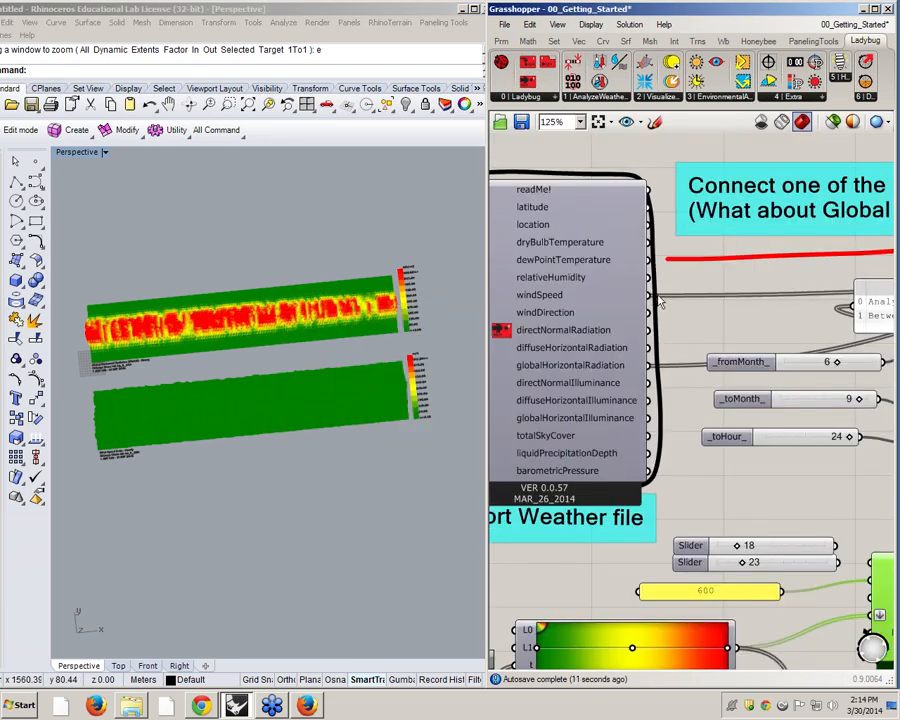
scroll(631, 296, "down", 4)
scroll(869, 304, "up", 5)
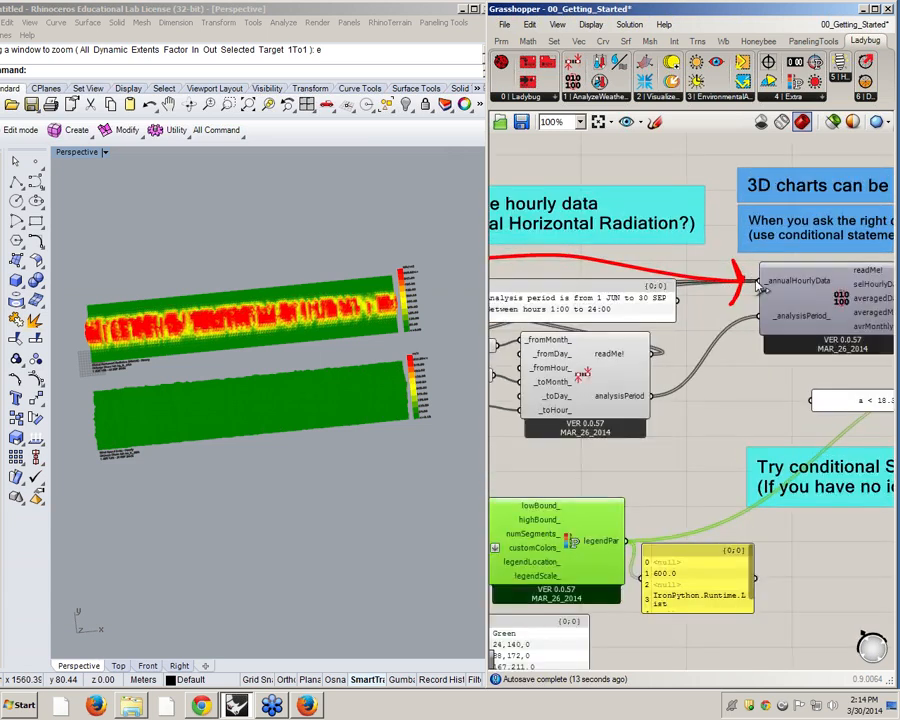
mouse_move(771, 285)
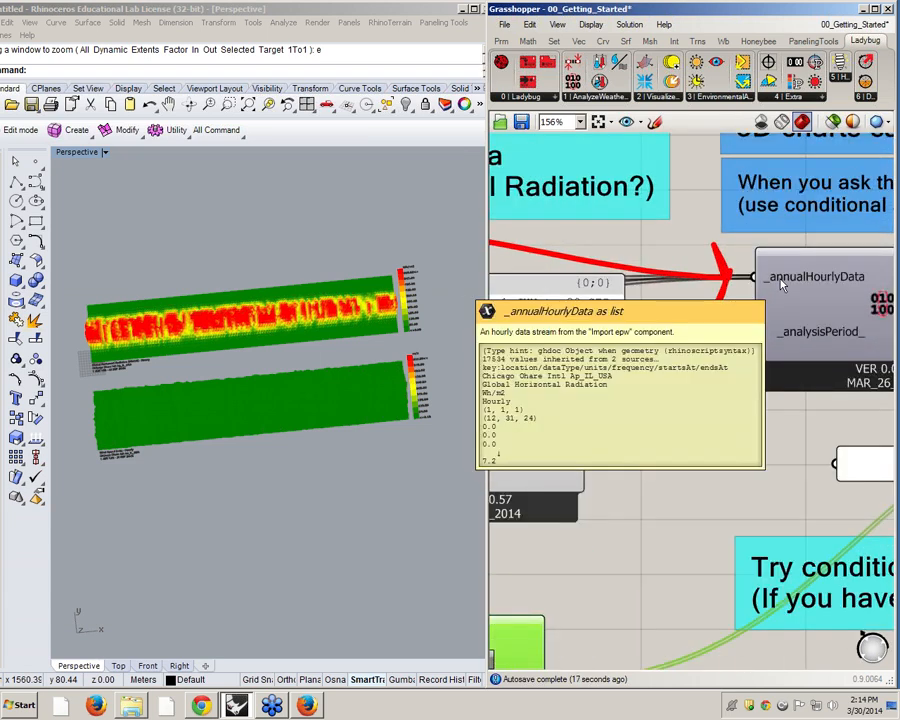
Step: Compare the radiation and wind speed charts up close, checking the legend beside each one
right_click_drag(275, 456, 354, 366)
scroll(400, 352, "up", 3)
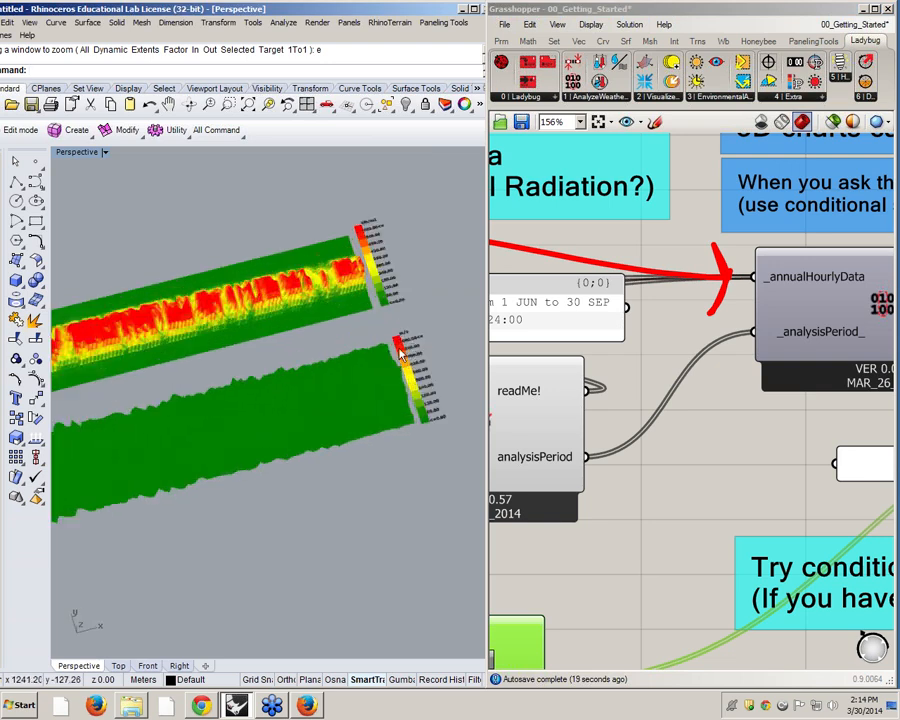
scroll(360, 385, "up", 4)
scroll(347, 390, "down", 3)
scroll(347, 390, "up", 1)
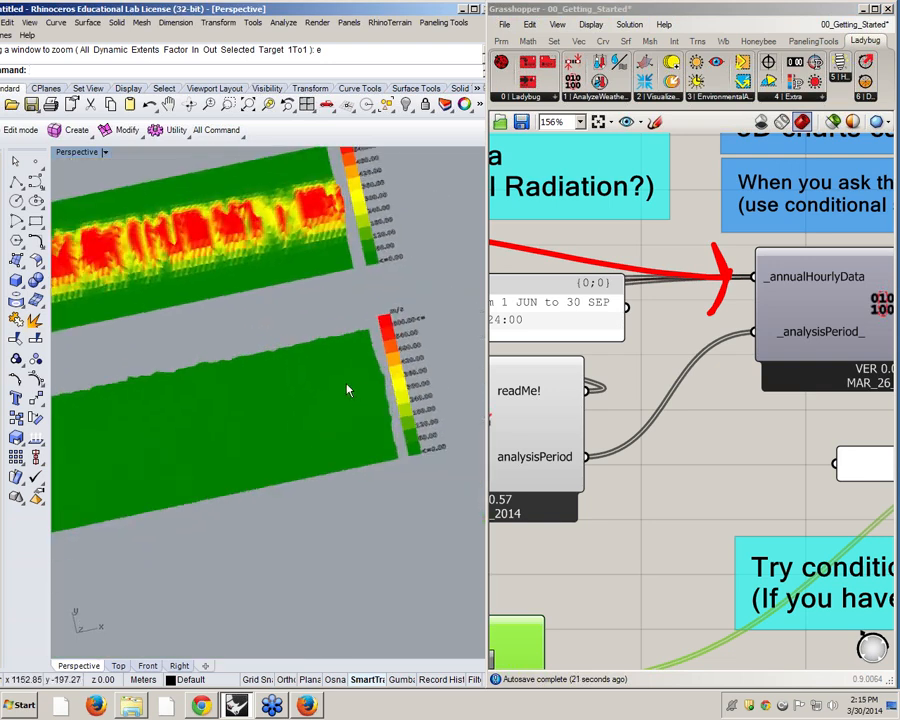
scroll(327, 229, "down", 2)
scroll(410, 426, "up", 3)
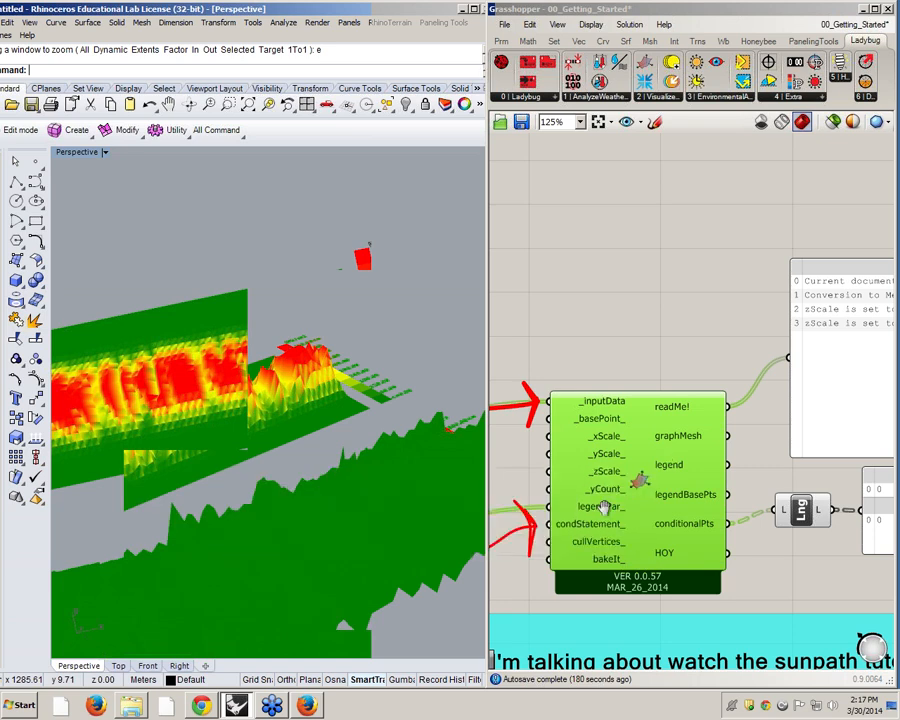
Step: Disconnect the 600 panel from the legend parameters' highBound input
scroll(640, 460, "down", 5)
right_click_drag(602, 465, 707, 449)
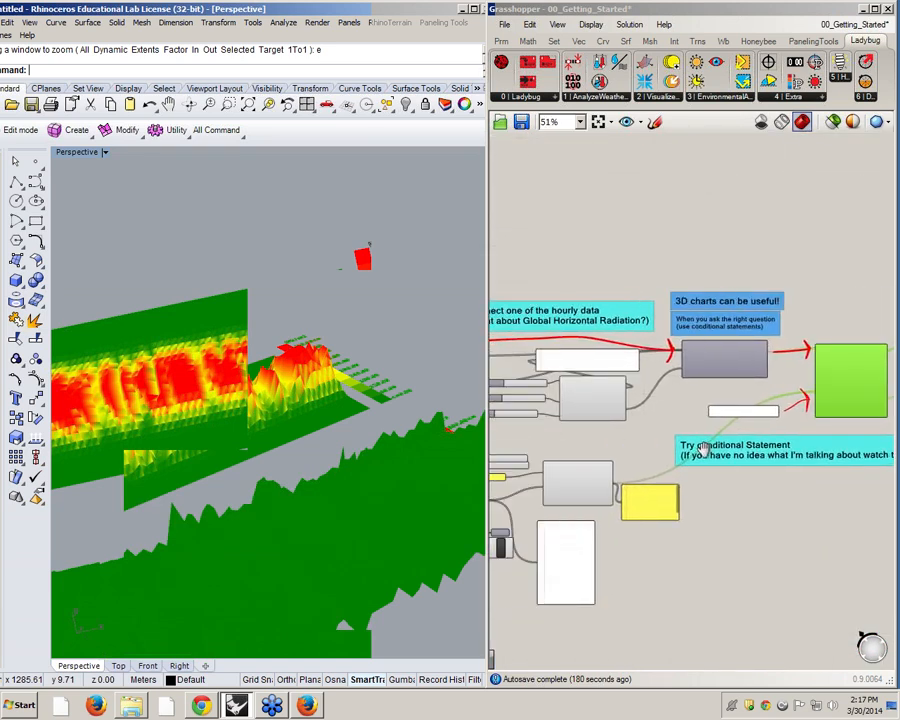
scroll(652, 462, "up", 1)
scroll(575, 482, "up", 3)
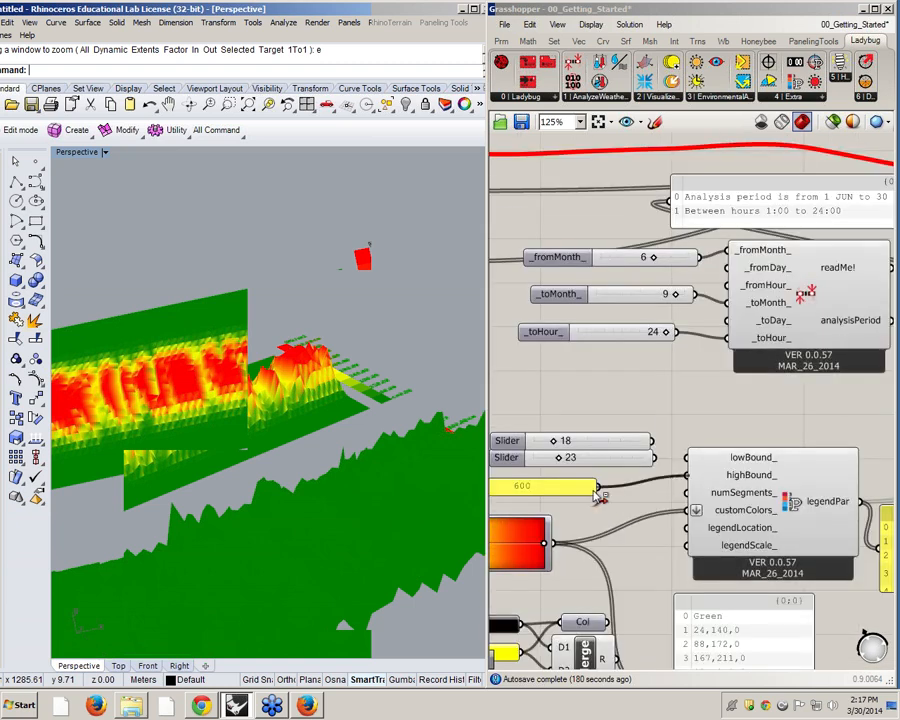
left_click_drag(597, 488, 687, 475, "ctrl")
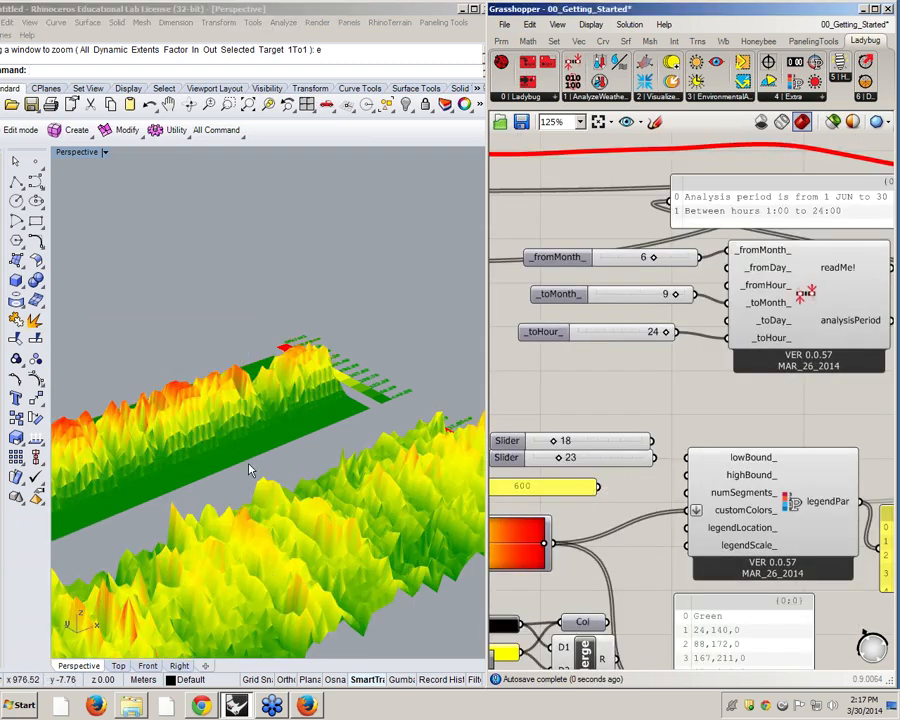
Step: Compare the radiation and wind speed charts from above and check the range and units of each legend
right_click_drag(246, 460, 301, 522)
scroll(255, 467, "down", 5)
scroll(304, 500, "up", 10)
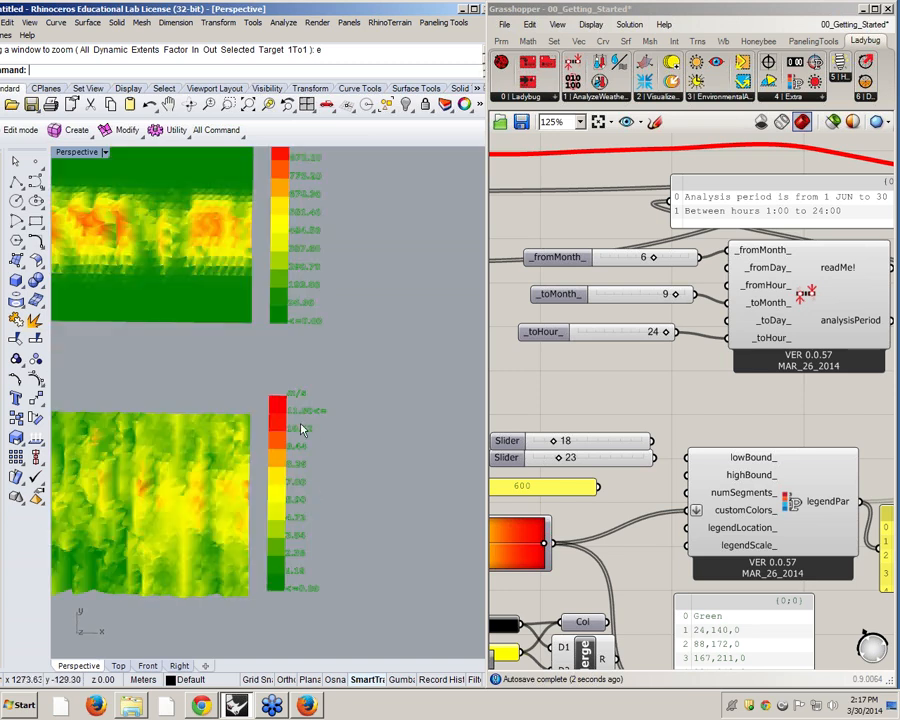
scroll(317, 480, "down", 8)
scroll(315, 528, "up", 5)
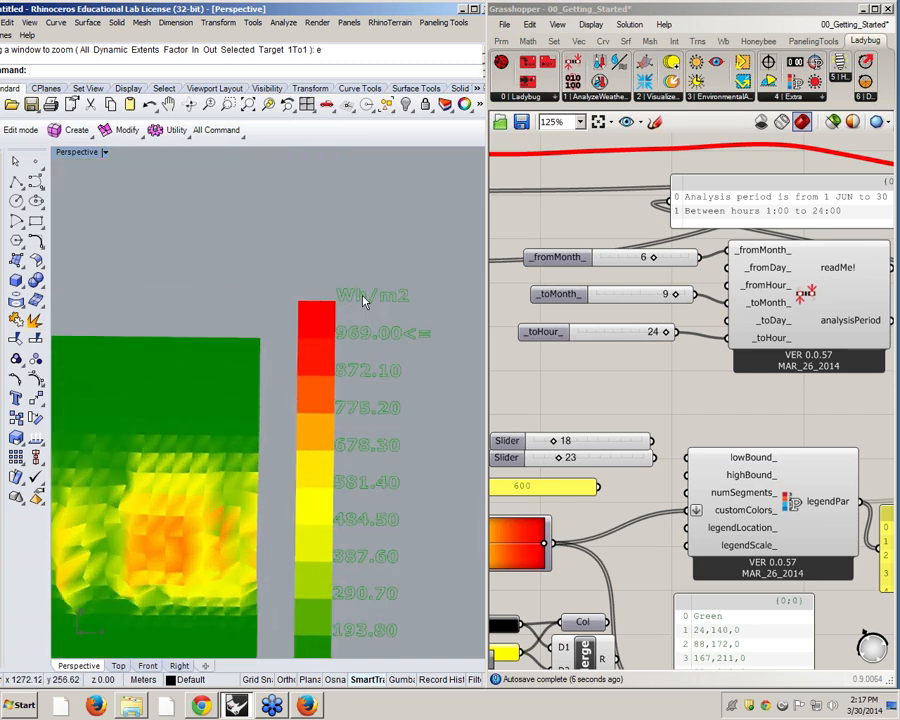
scroll(376, 328, "down", 5)
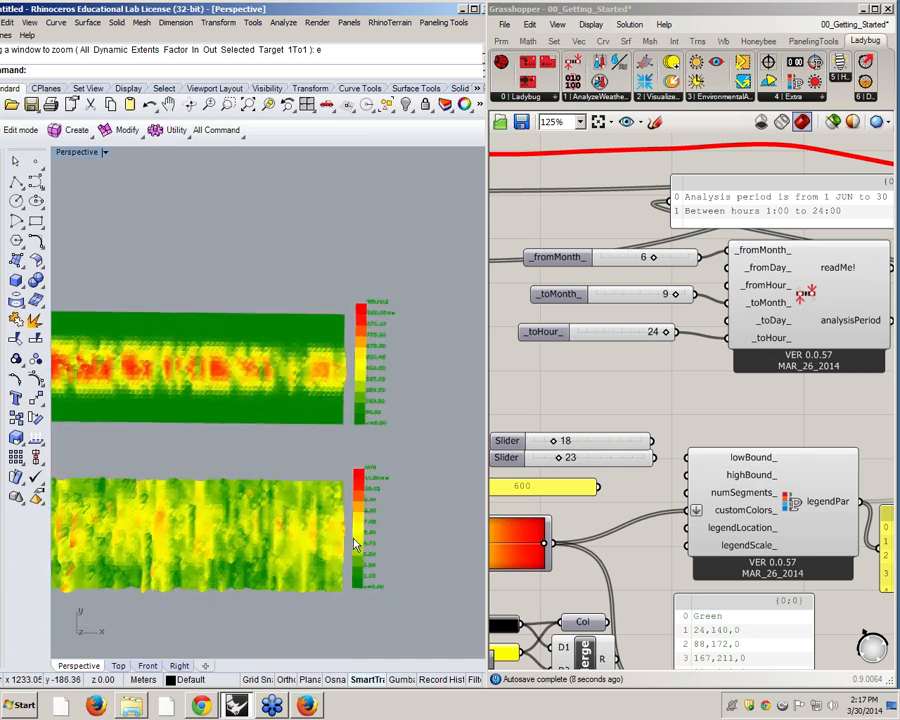
scroll(450, 350, "up", 5)
scroll(430, 380, "down", 5)
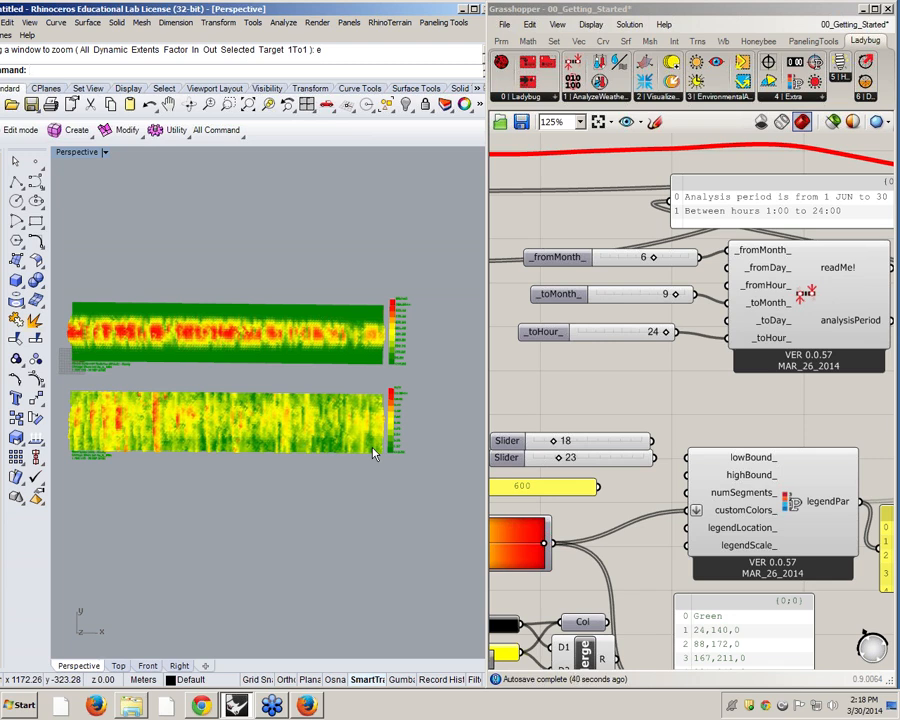
Step: Read the description of the existing Separate data component and that of the 3D chart's condStatement_ input
scroll(598, 428, "down", 5)
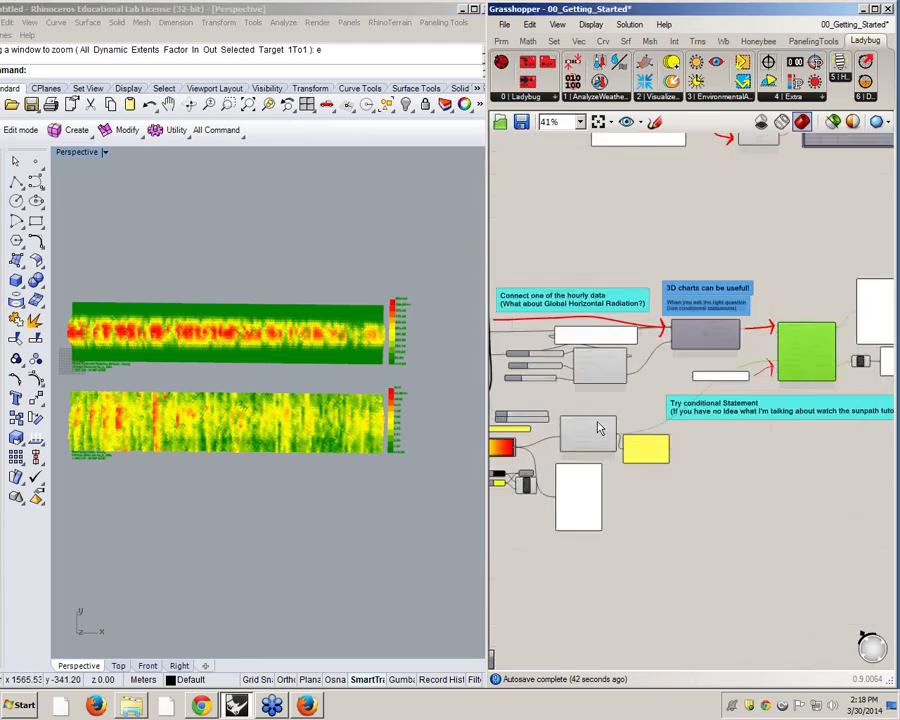
right_click_drag(691, 369, 746, 547)
right_click_drag(656, 371, 769, 571)
scroll(698, 273, "up", 6)
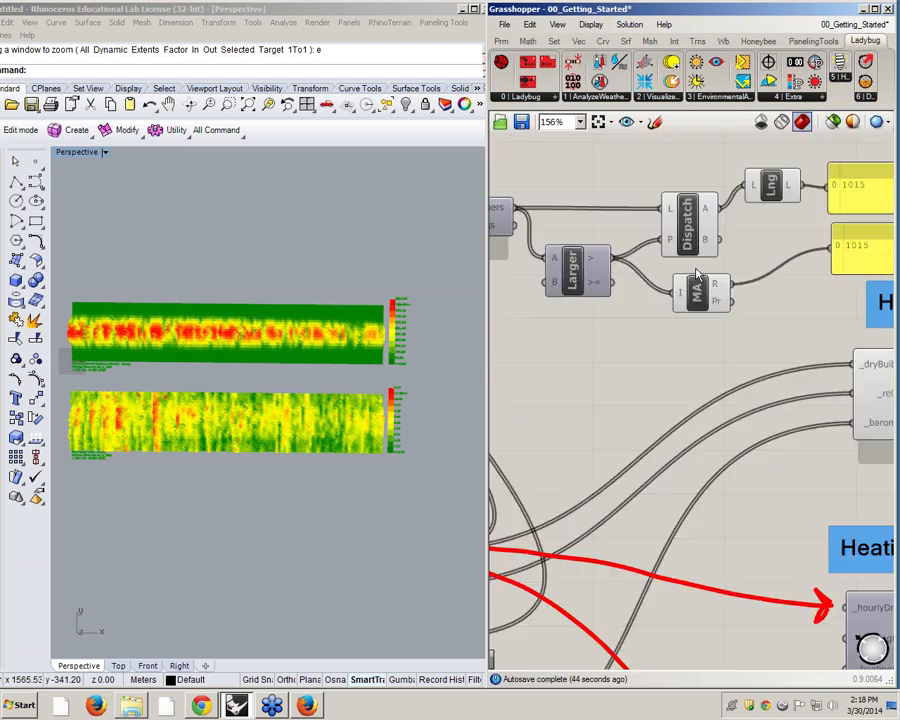
right_click_drag(698, 273, 832, 363)
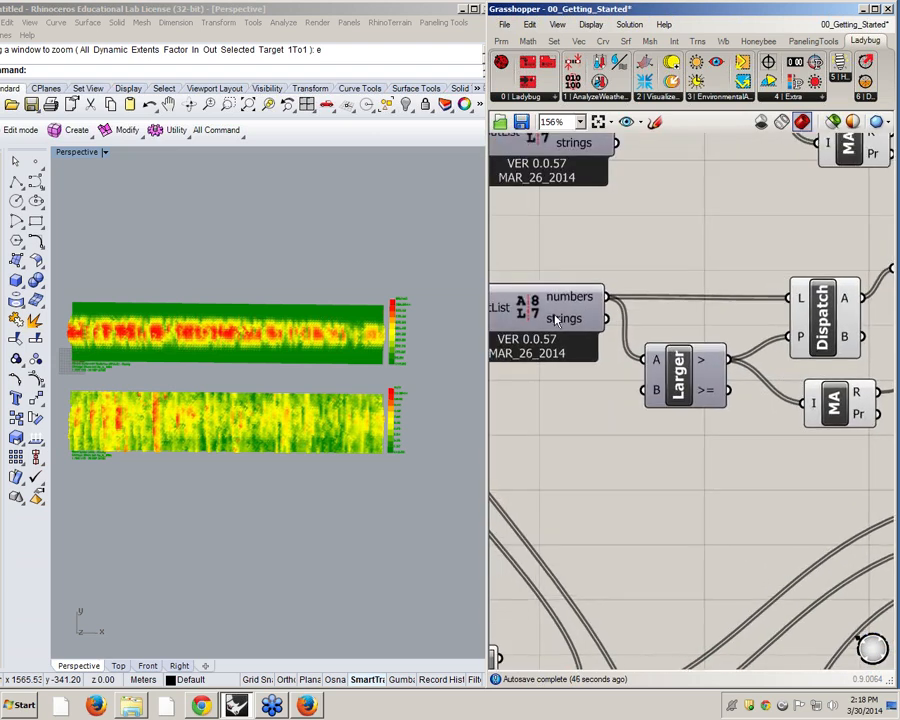
mouse_move(545, 321)
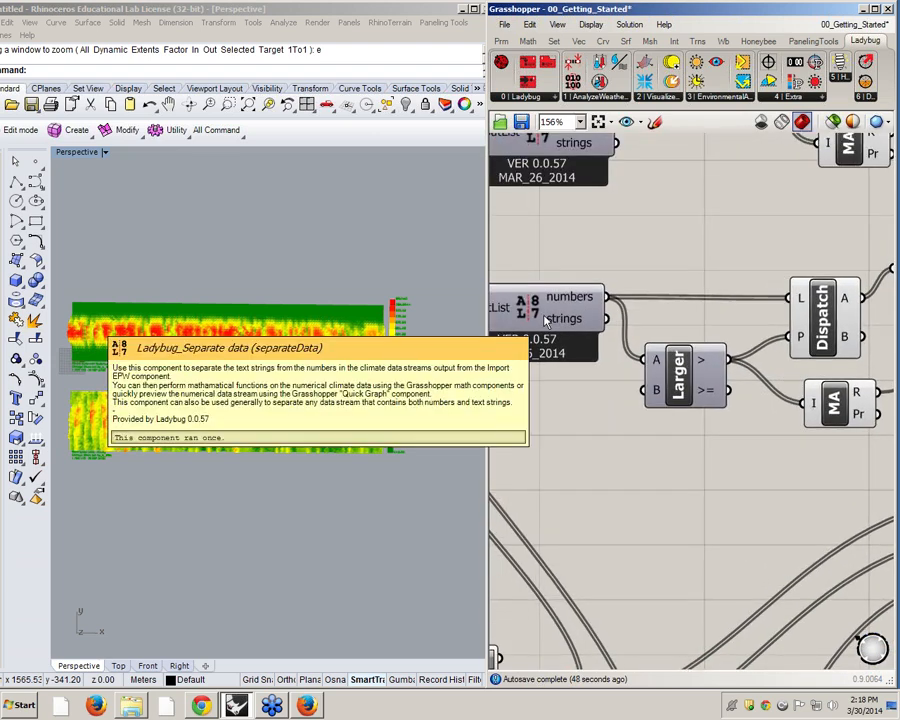
scroll(673, 466, "down", 5)
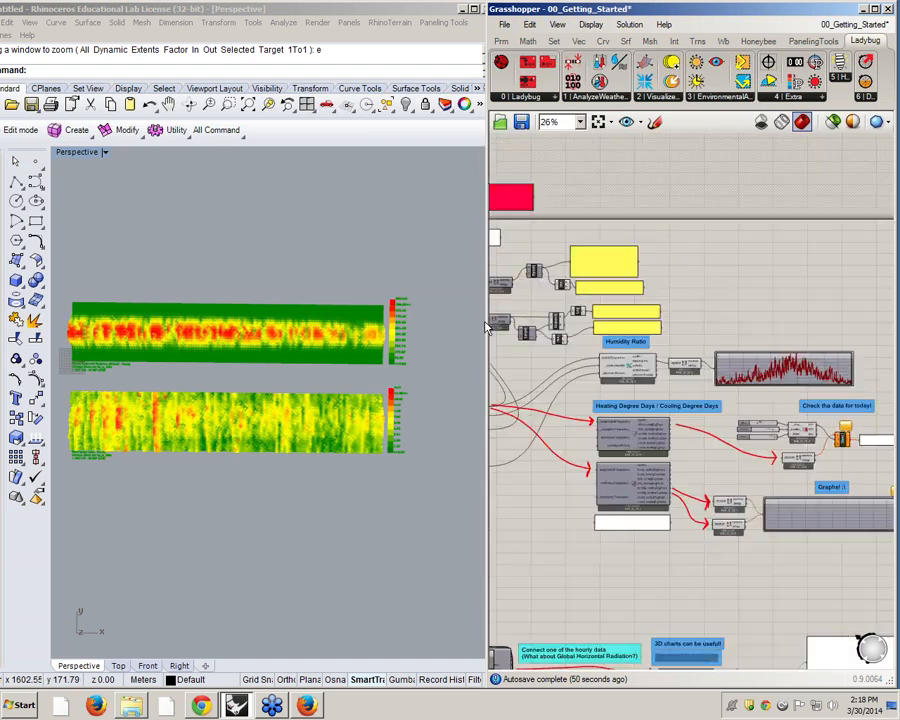
scroll(660, 480, "up", 5)
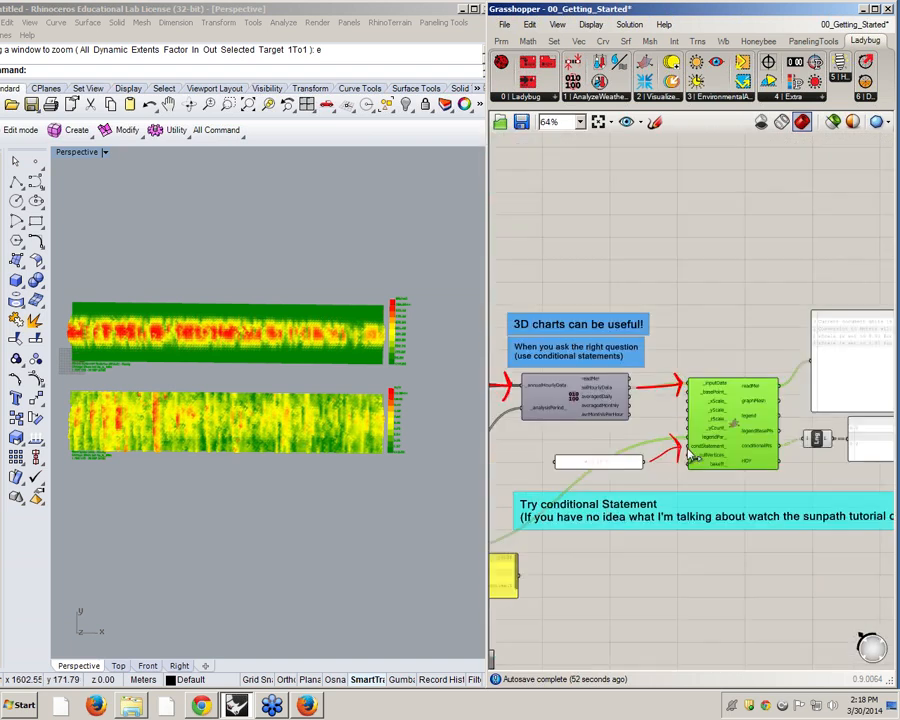
scroll(675, 490, "up", 3)
mouse_move(736, 428)
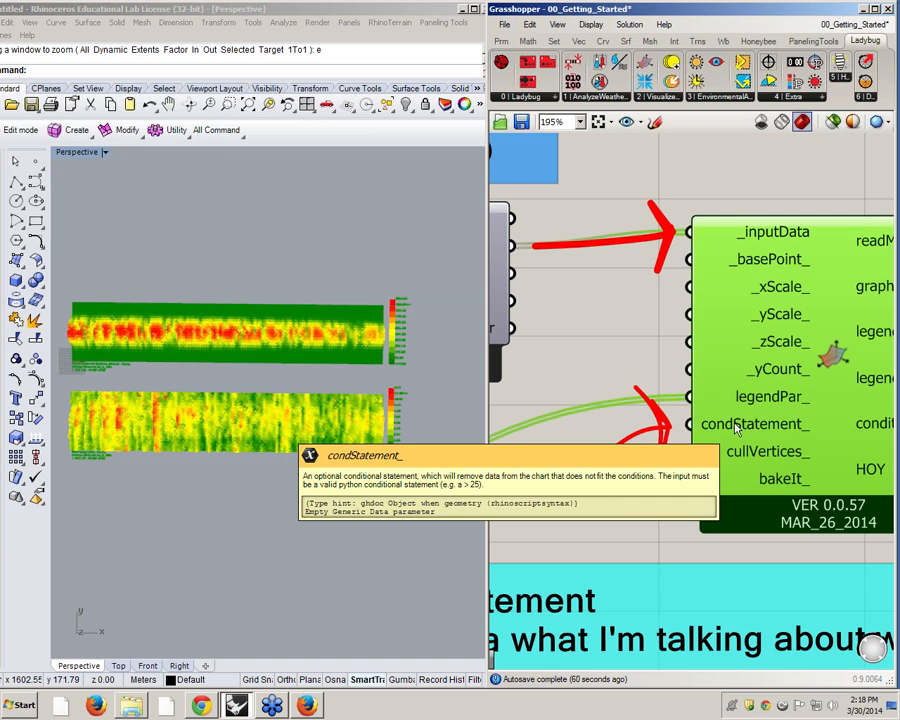
scroll(736, 428, "down", 3)
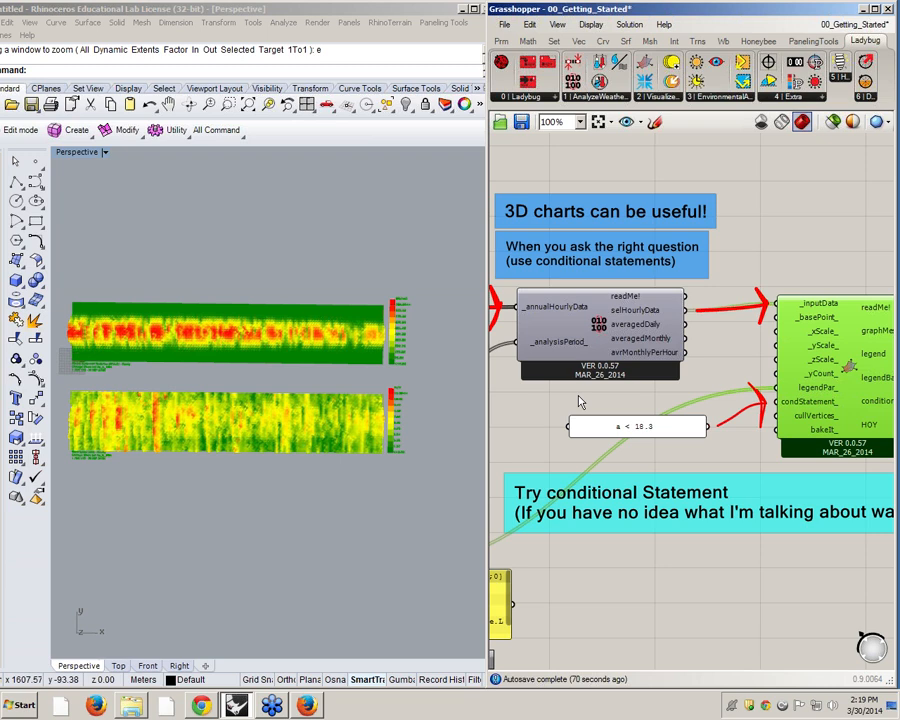
Step: Move the "a < 18.3" panel and its red arrow down, clear of the space beside condStatement_
scroll(653, 444, "up", 3)
left_click(586, 463)
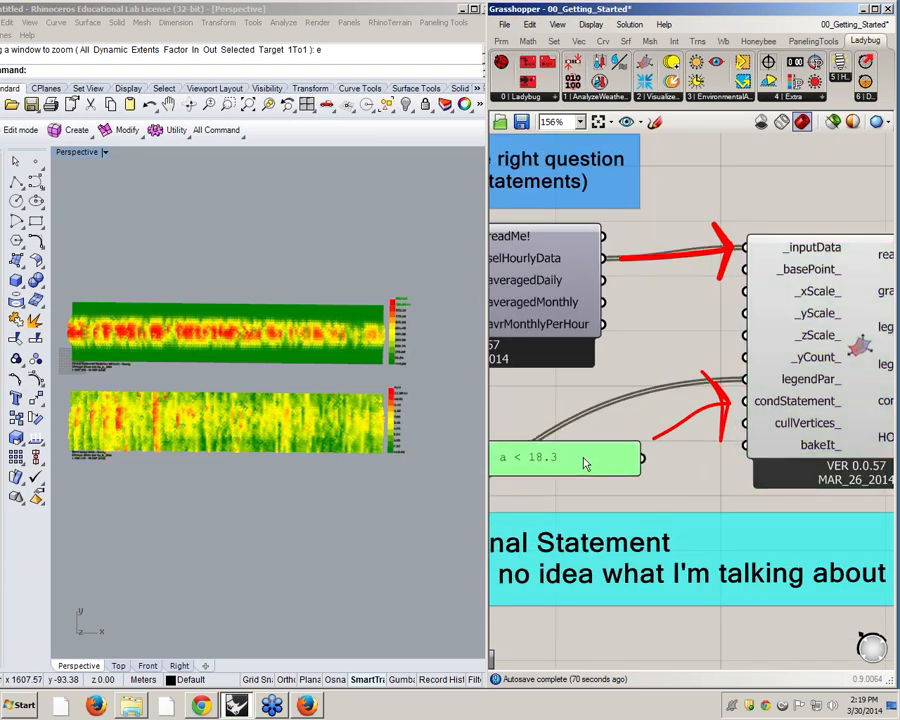
left_click_drag(584, 459, 603, 531)
left_click_drag(696, 413, 691, 506)
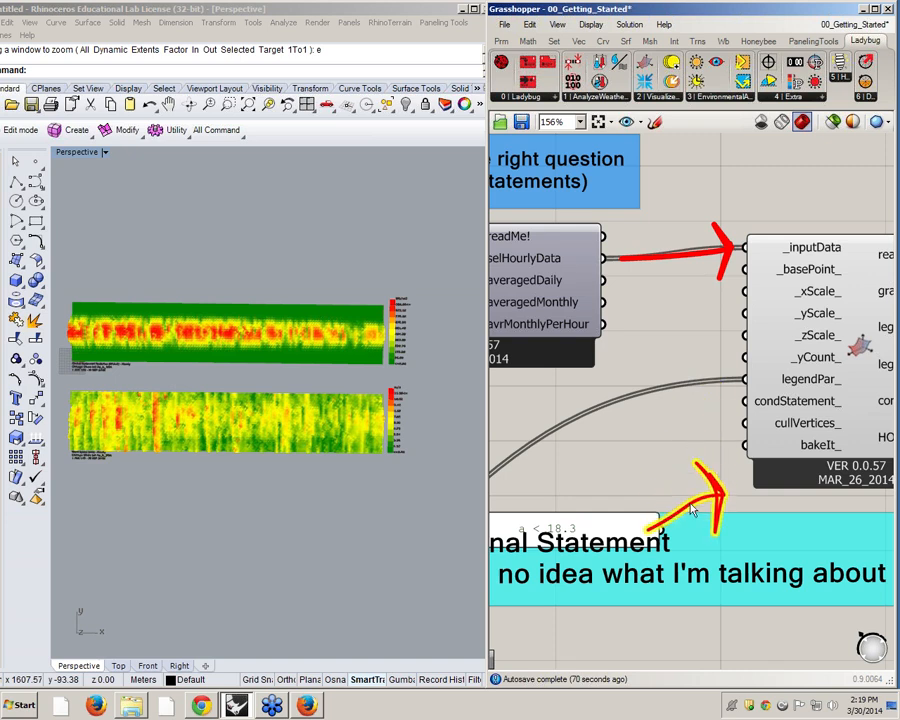
Step: Inspect the _annualHourlyData input and the selHourlyData output that feeds the 3D chart
right_click_drag(636, 428, 745, 498)
scroll(718, 480, "down", 2)
scroll(552, 385, "up", 3)
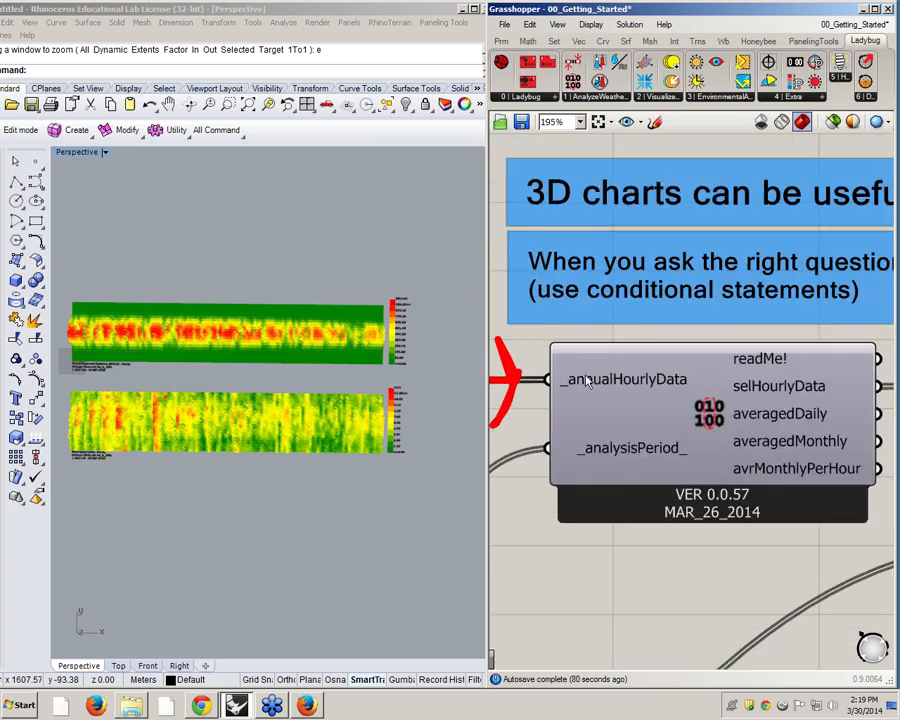
mouse_move(588, 381)
scroll(662, 364, "down", 5)
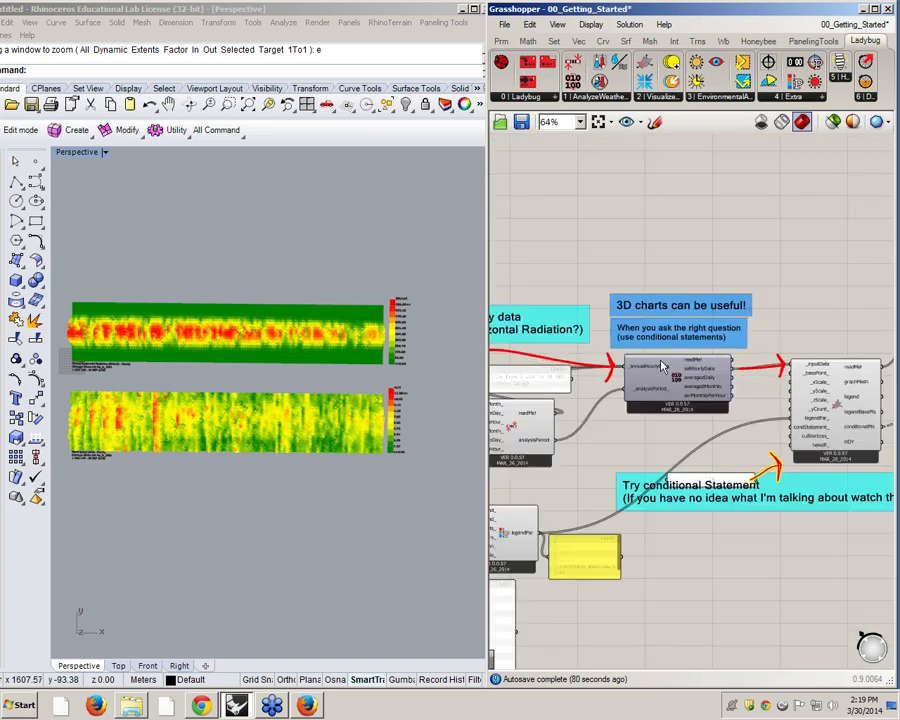
right_click_drag(528, 382, 564, 386)
right_click_drag(767, 376, 656, 355)
scroll(656, 355, "up", 1)
scroll(657, 358, "up", 2)
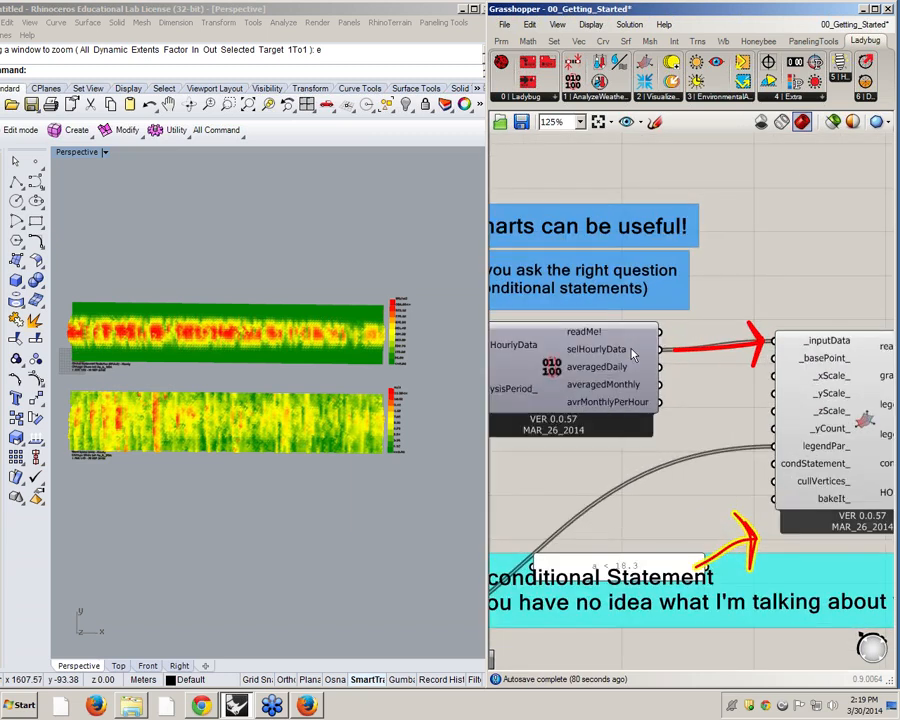
mouse_move(631, 354)
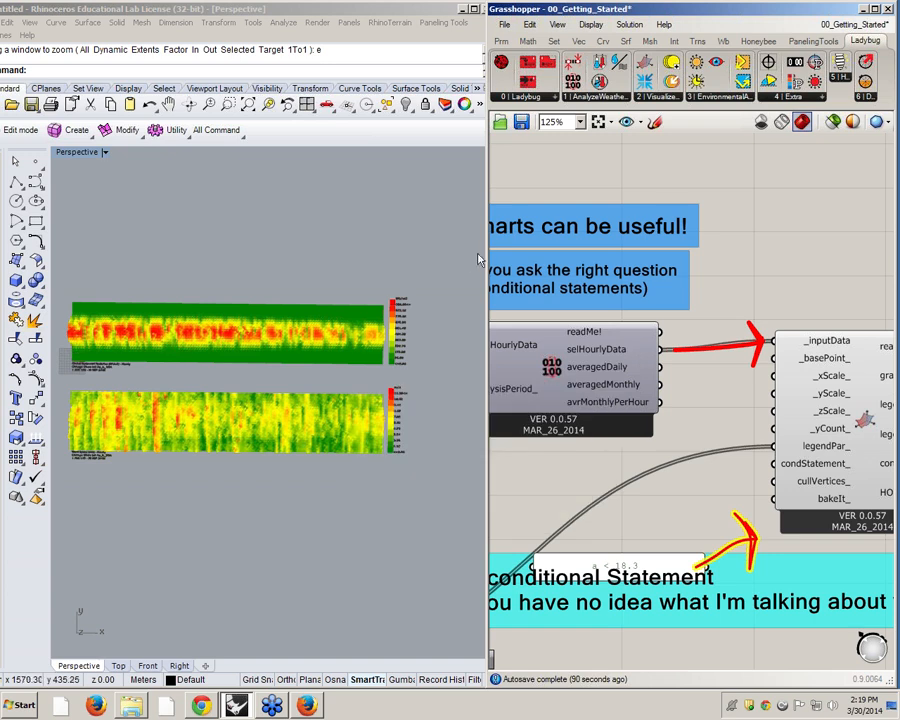
Step: Place a Separate data component above the 3D chart component and connect selHourlyData to its _inputList
left_click_drag(487, 245, 270, 238)
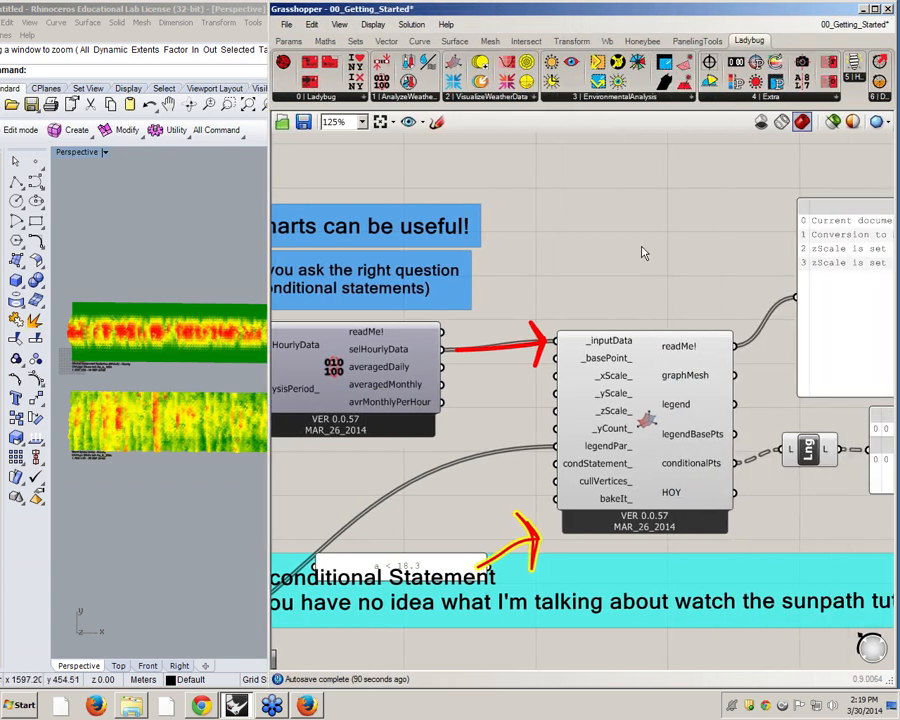
right_click_drag(640, 250, 682, 281)
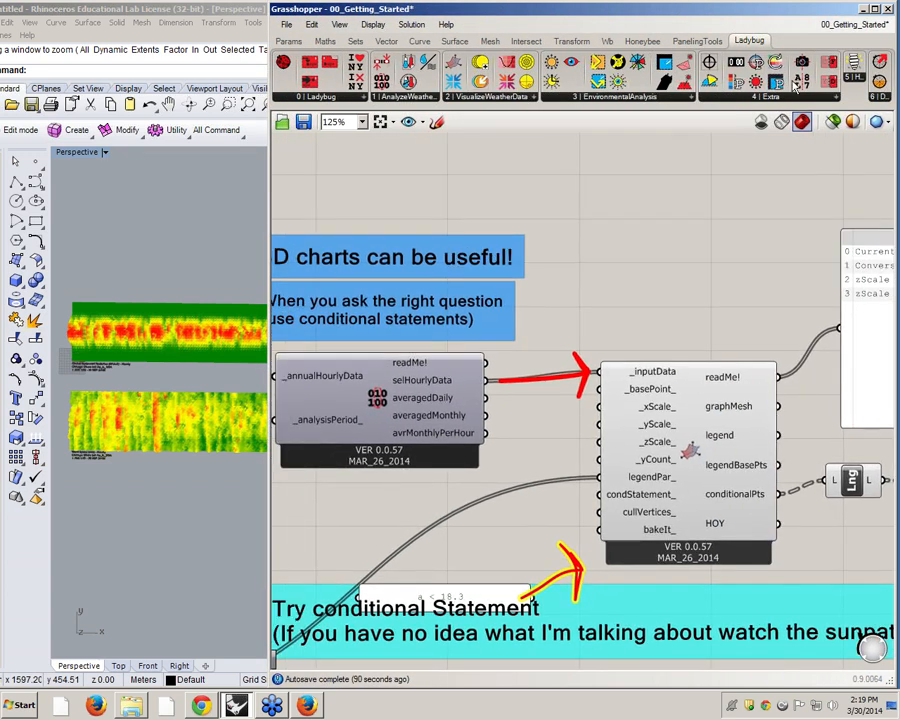
left_click_drag(800, 83, 575, 190)
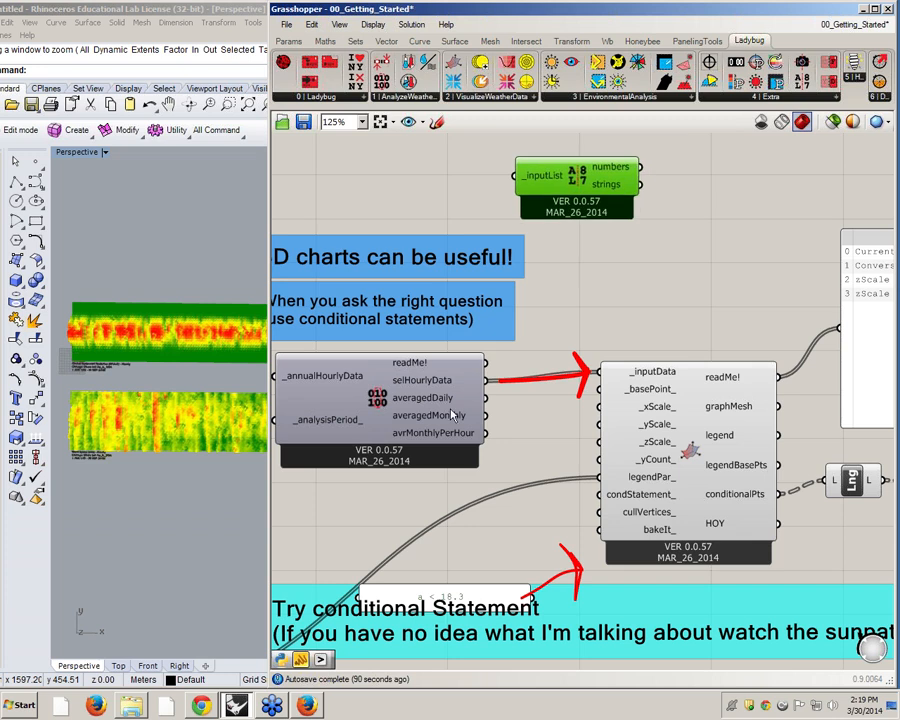
left_click_drag(486, 380, 508, 174)
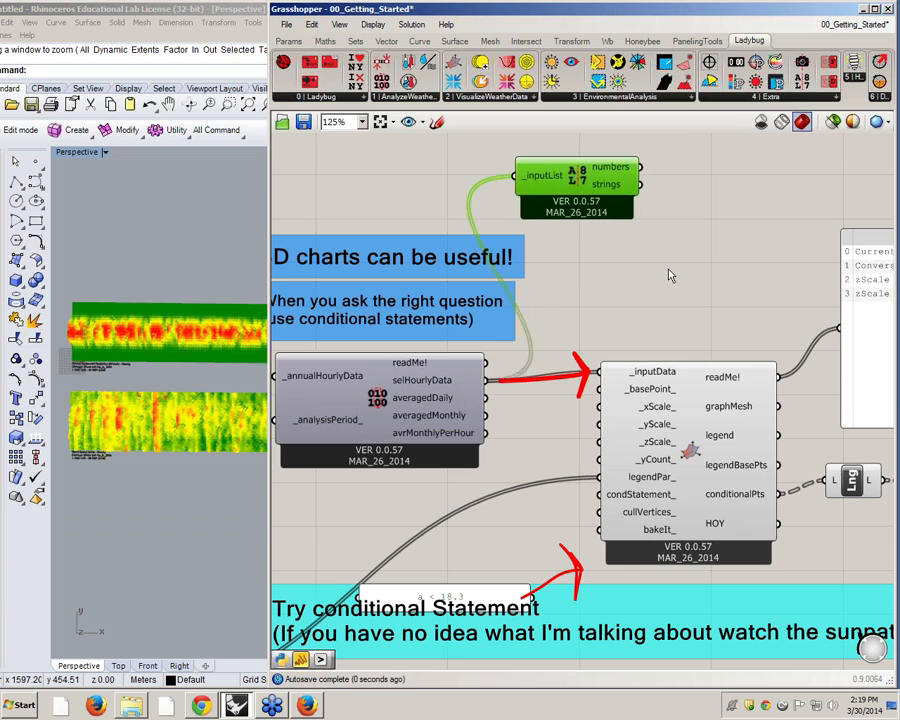
Step: Add a panel connected to the strings output and enlarge it so both data headers can be read
right_click_drag(666, 268, 531, 299)
mouse_move(484, 222)
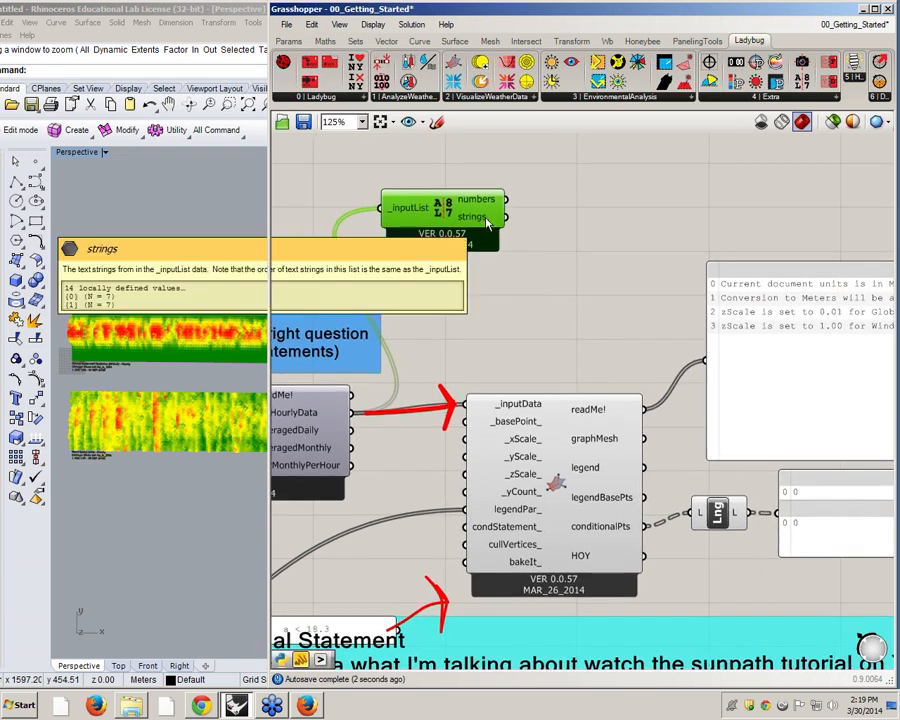
double_click(544, 259)
type("pan")
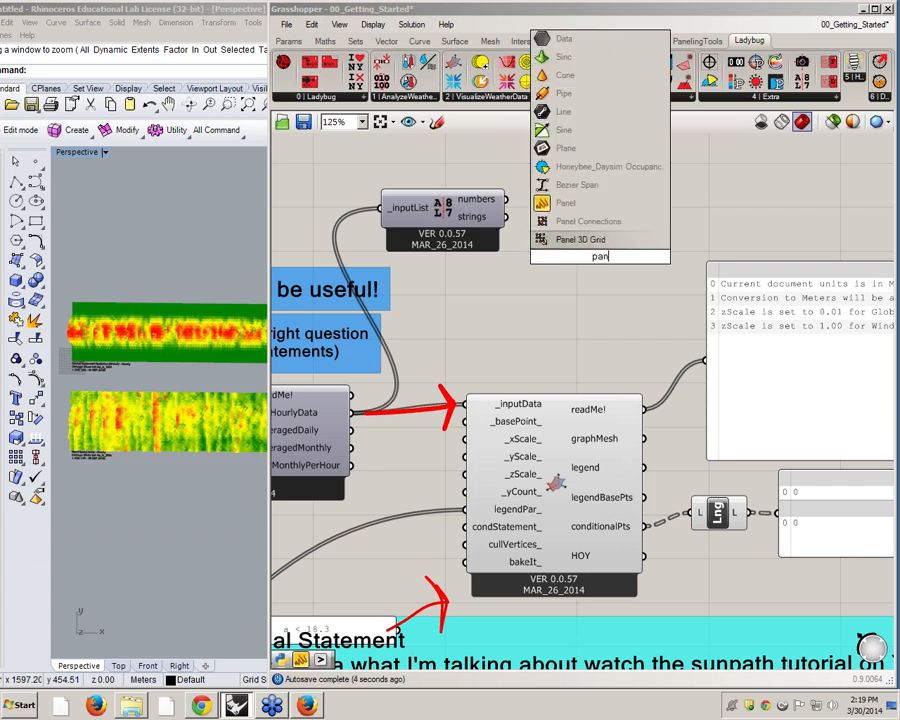
type("el")
key("Return")
left_click_drag(507, 217, 614, 113)
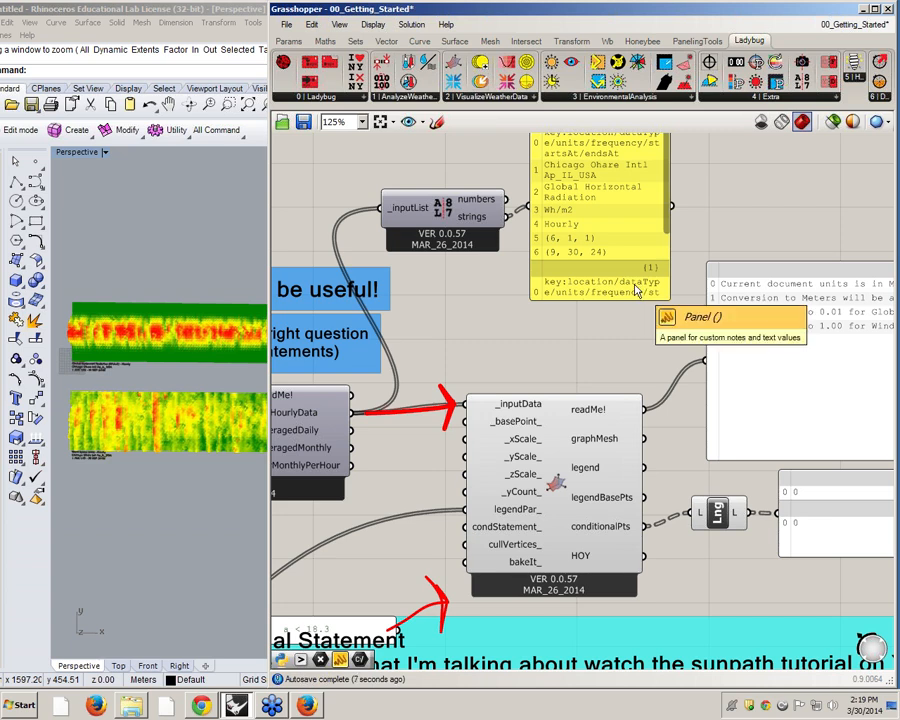
left_click_drag(640, 298, 772, 420)
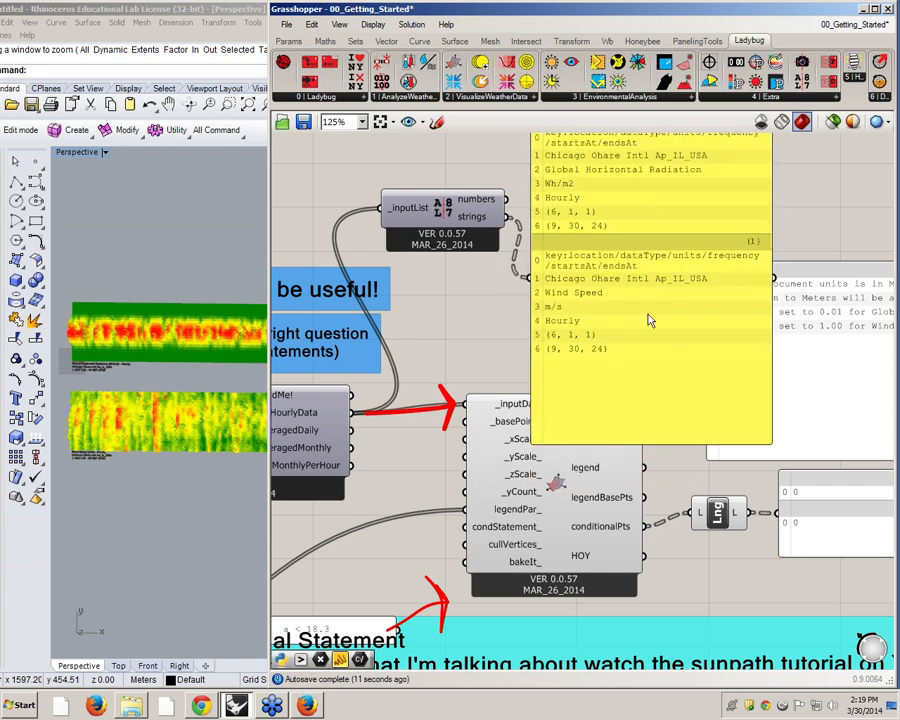
mouse_move(648, 320)
left_mouse_down()
mouse_move(578, 392)
mouse_move(652, 321)
left_mouse_up()
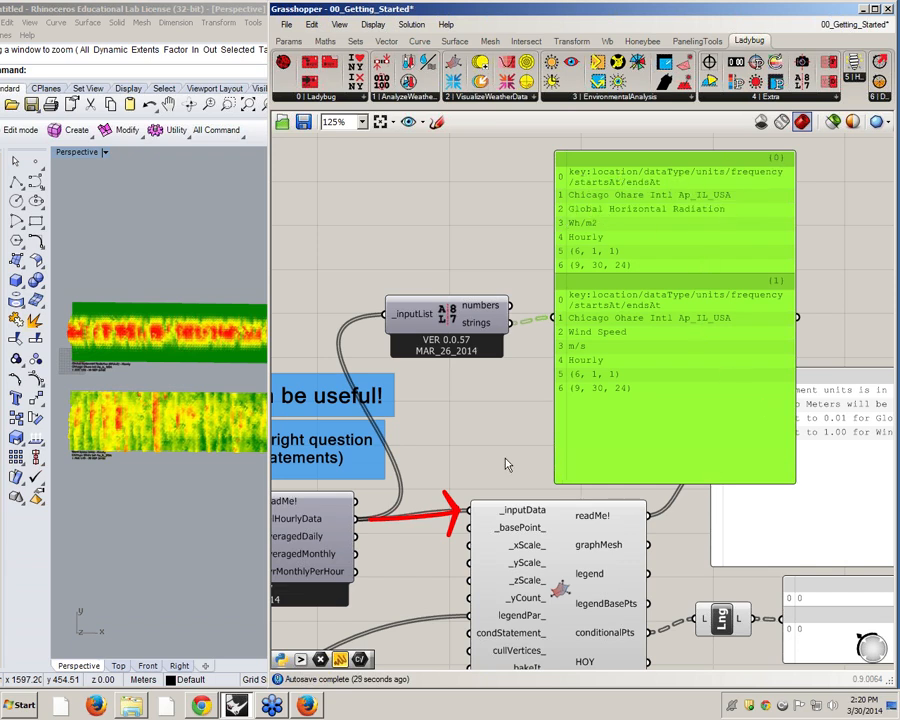
right_click_drag(464, 430, 572, 300)
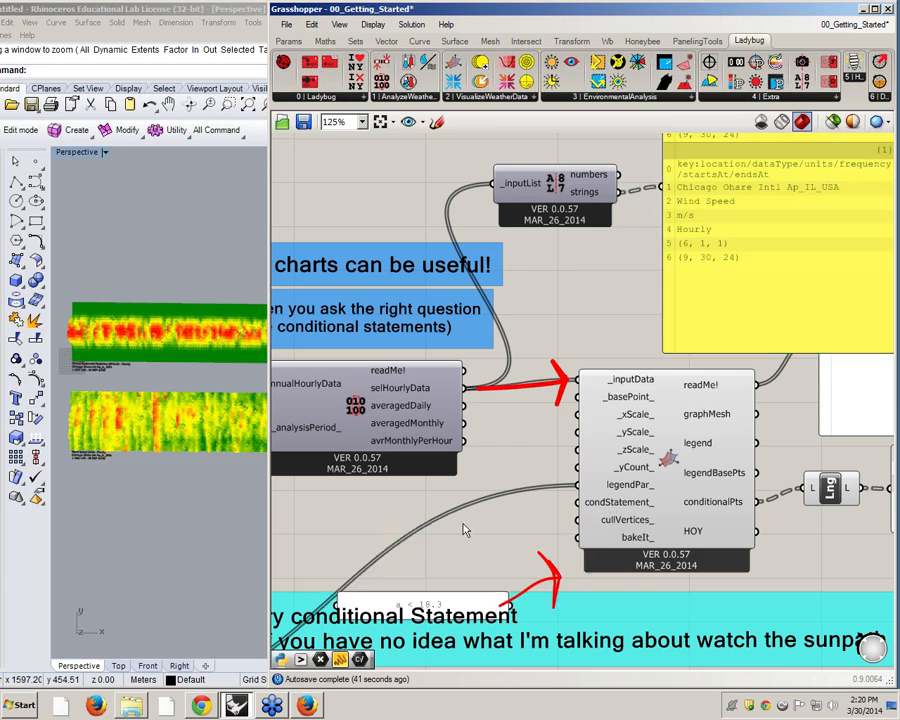
double_click(465, 525)
type("radial")
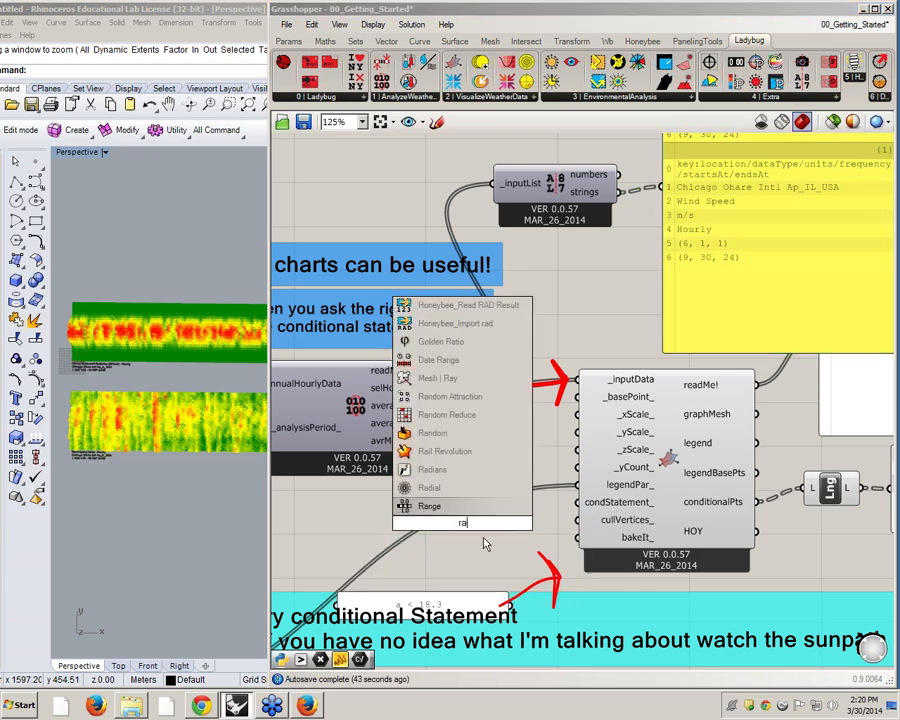
key("BackSpace")
key("BackSpace")
key("BackSpace")
key("BackSpace")
key("BackSpace")
key("BackSpace")
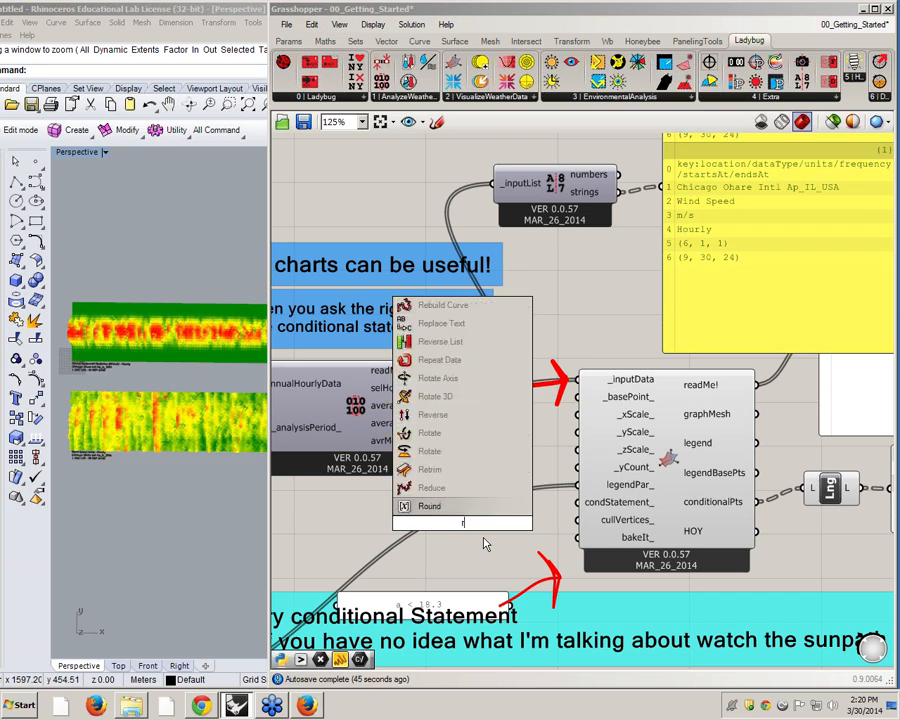
type("\"rad")
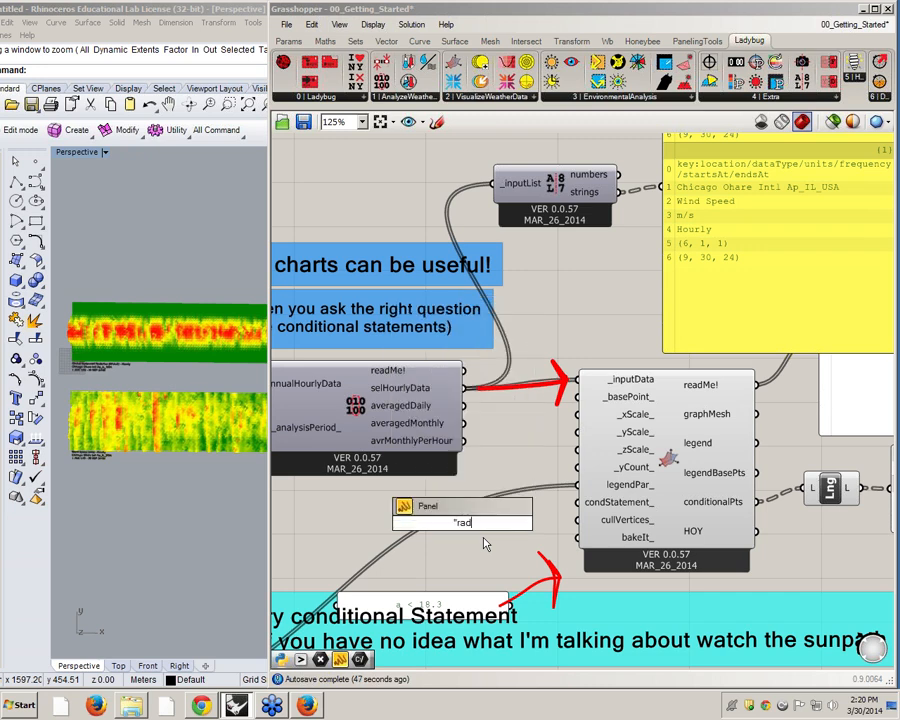
type("iation > 26")
Step: Create a panel reading a>600, shrink it to one line beside the 3D chart component and connect it to condStatement_
left_click_drag(495, 523, 437, 523)
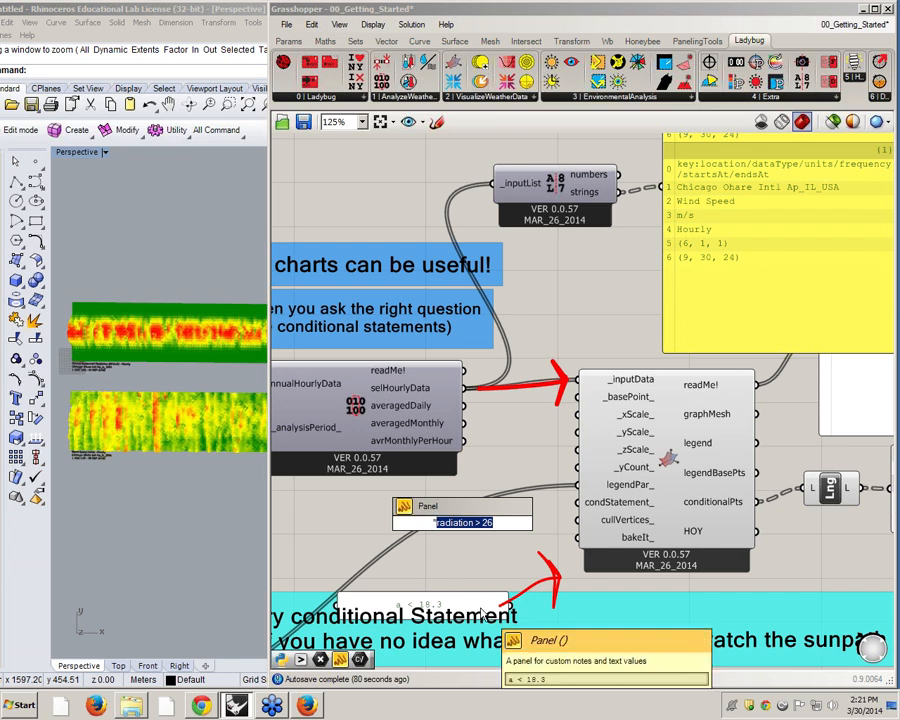
type("\"a>")
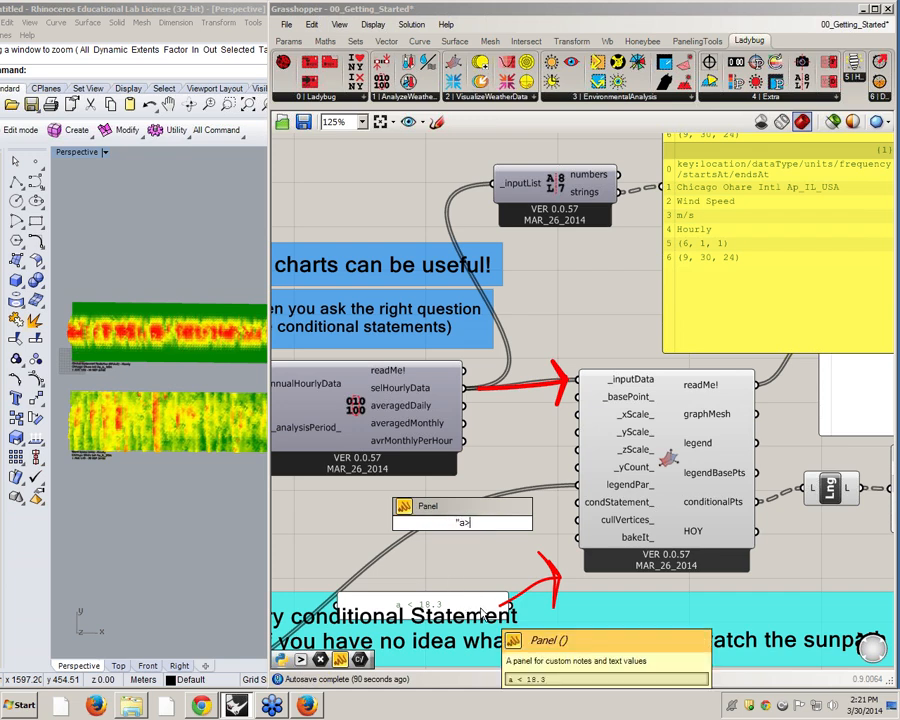
type("600")
key("Return")
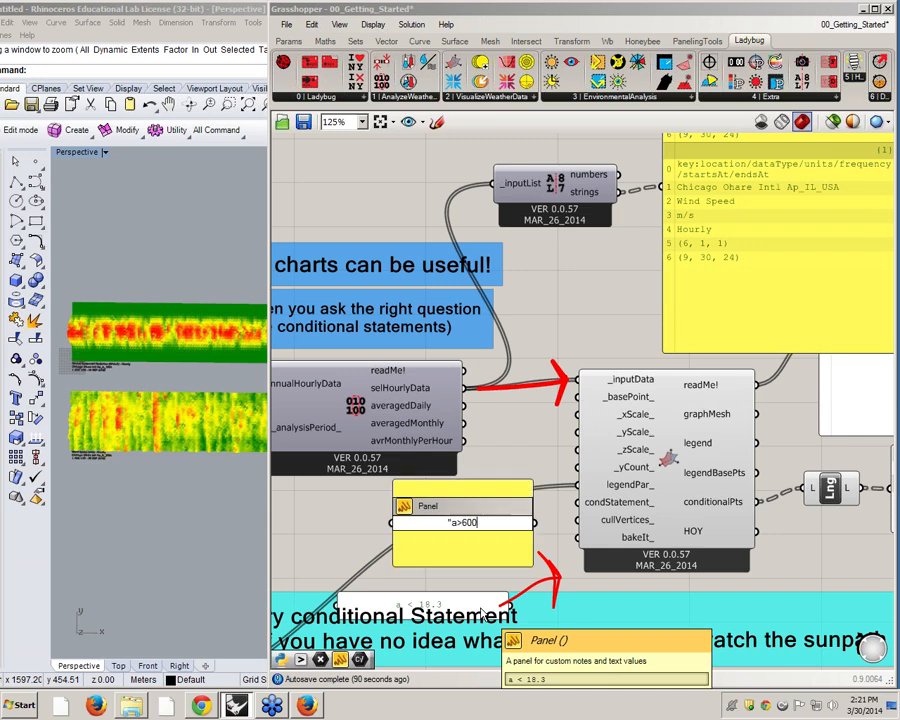
left_click_drag(480, 480, 580, 515)
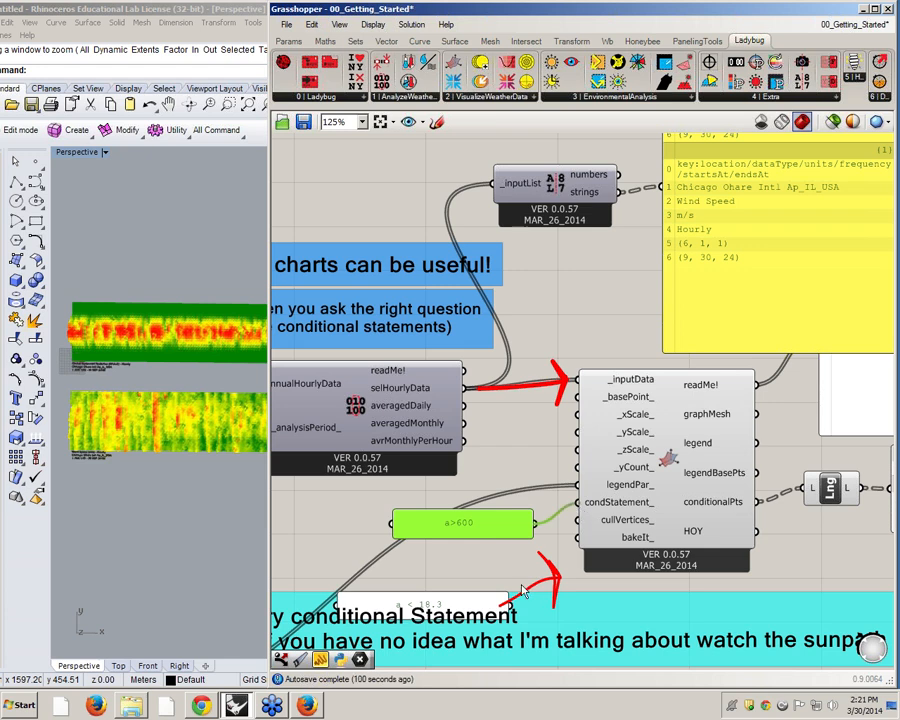
left_click_drag(491, 523, 479, 513)
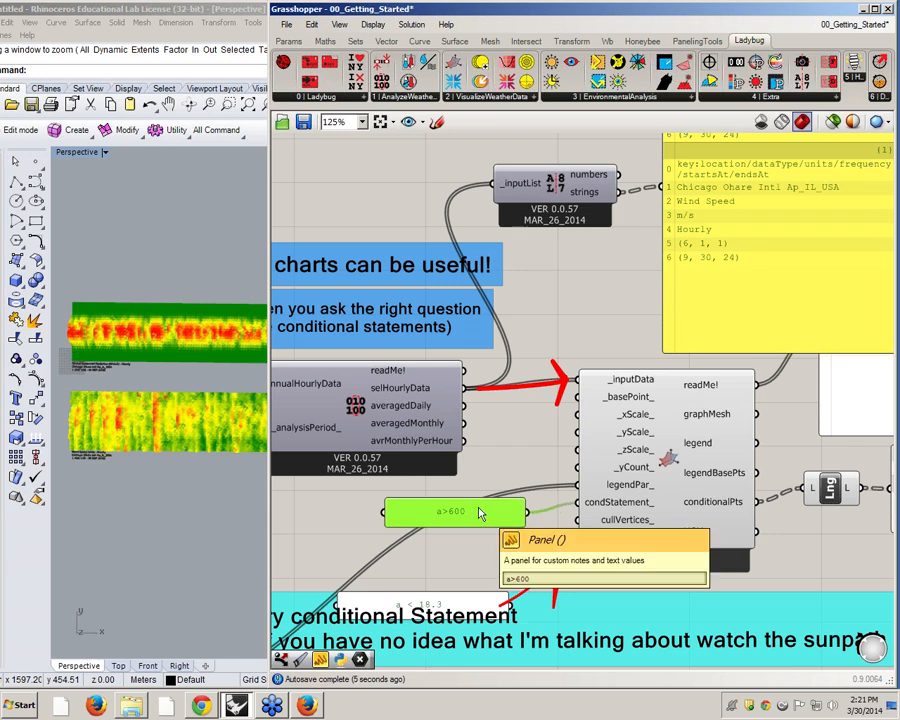
Step: Narrow the Grasshopper window to widen the Rhino viewport, and show both charts at an oblique 3D angle
mouse_move(630, 383)
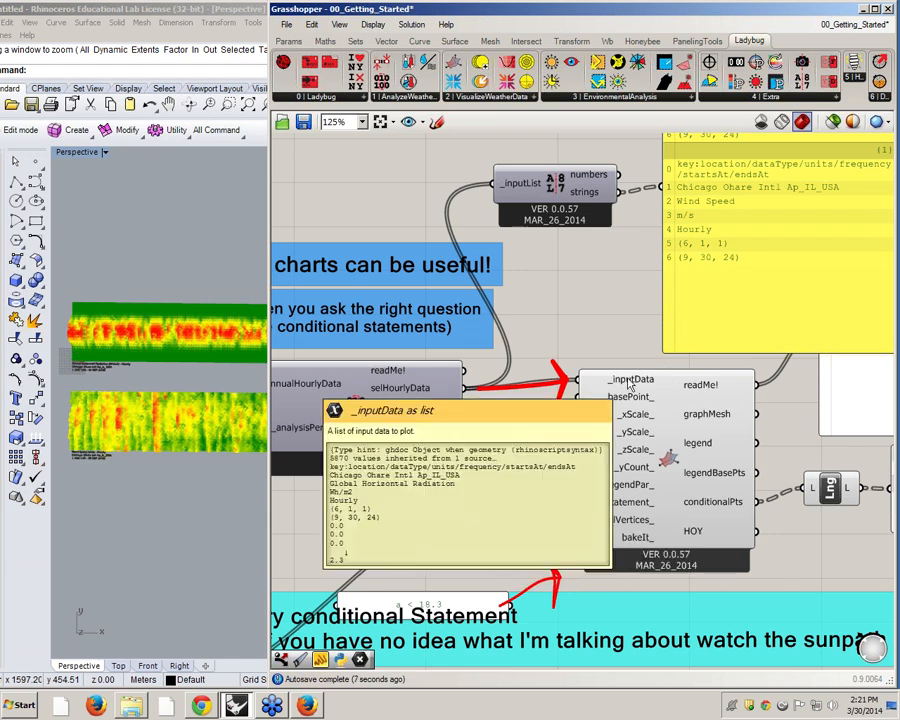
left_click_drag(270, 260, 441, 217)
right_click_drag(279, 390, 320, 390)
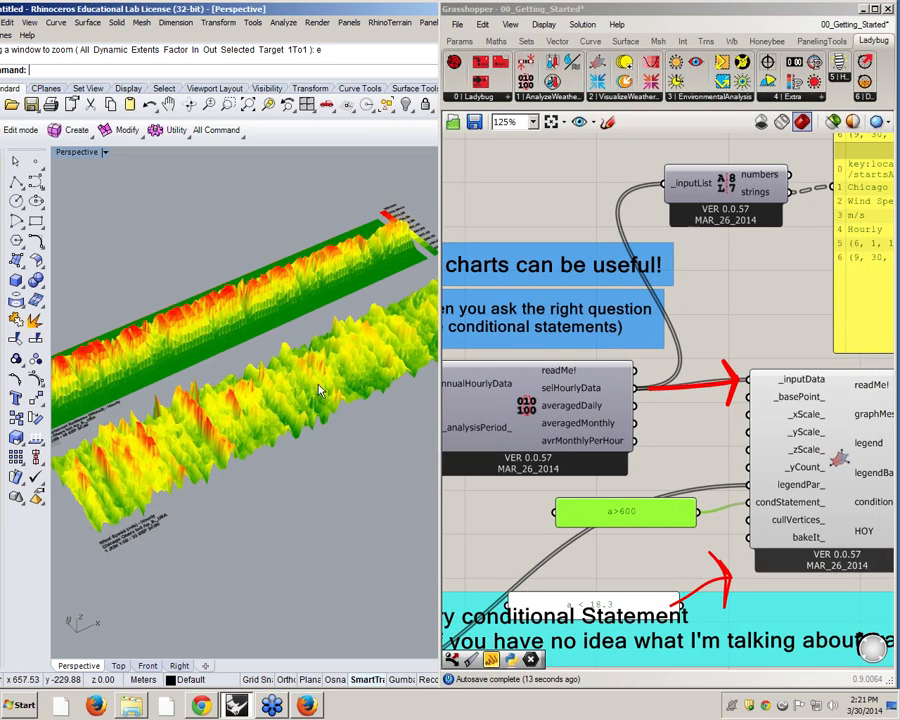
Step: Place a Point parameter beneath the List Length component and connect conditionalPts to it to mark the filtered hours on the charts
right_click_drag(832, 448, 690, 395)
right_click_drag(848, 483, 661, 430)
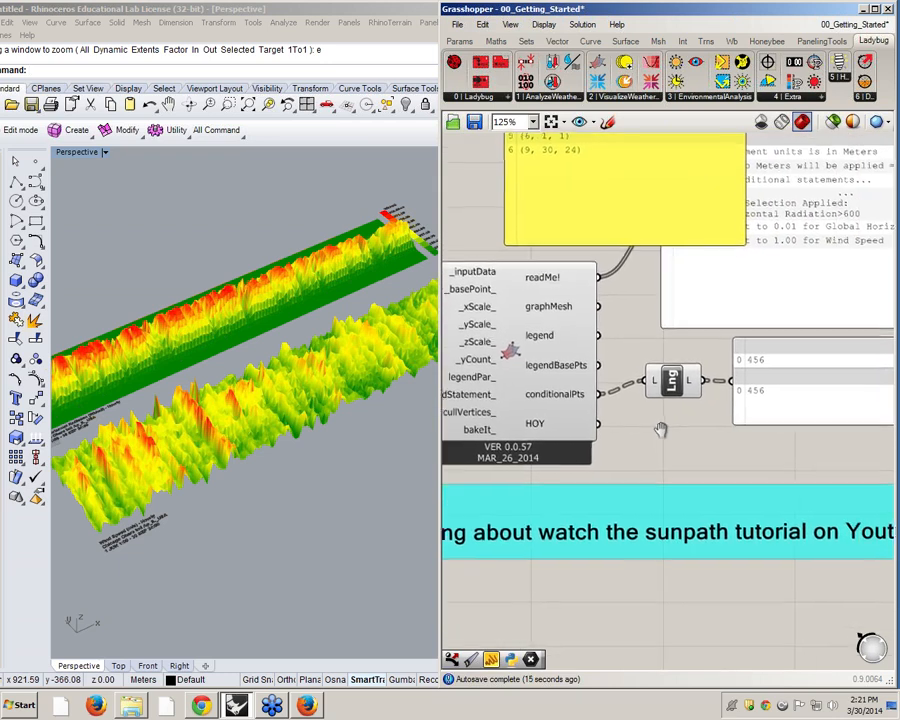
mouse_move(562, 397)
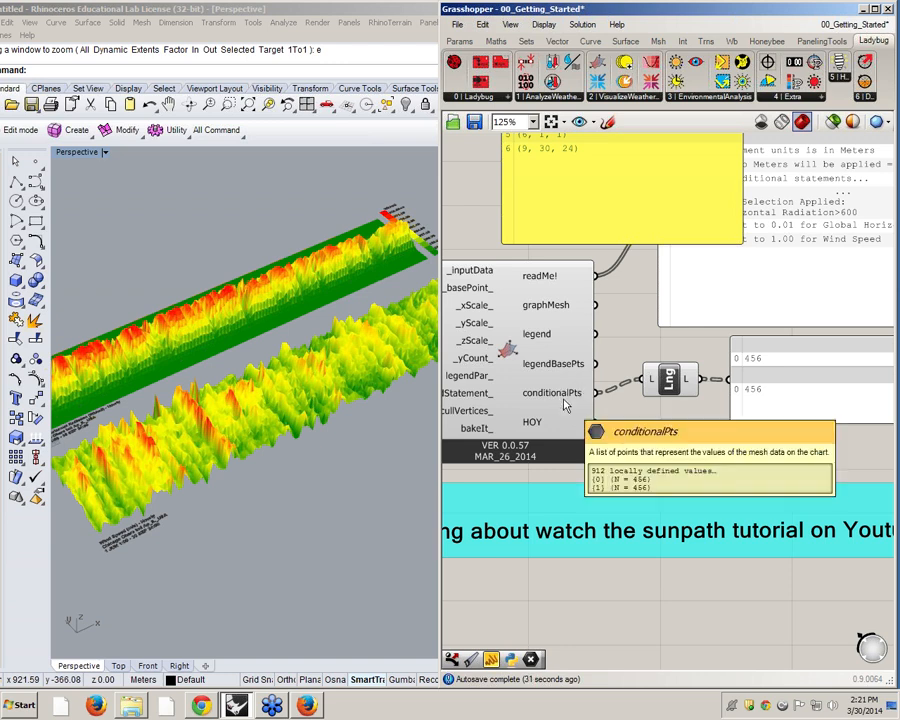
double_click(678, 430)
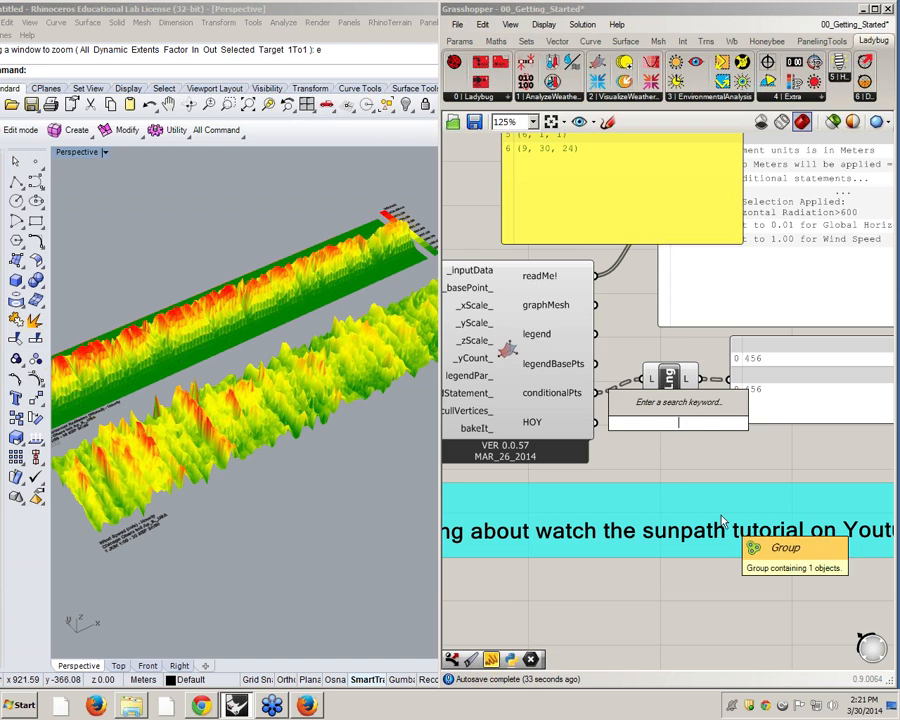
type("pt")
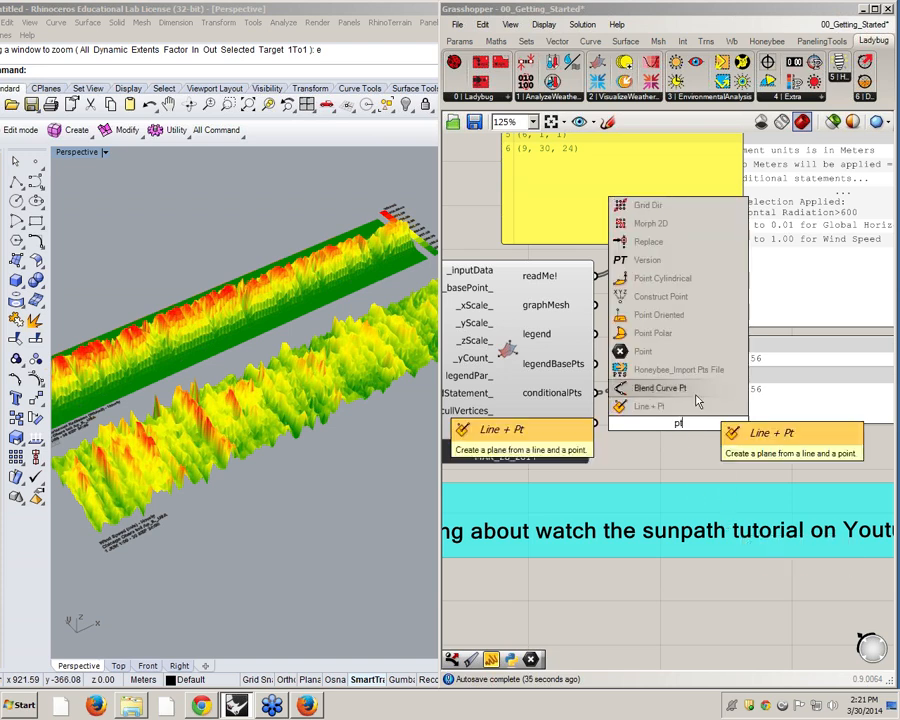
left_click(674, 356)
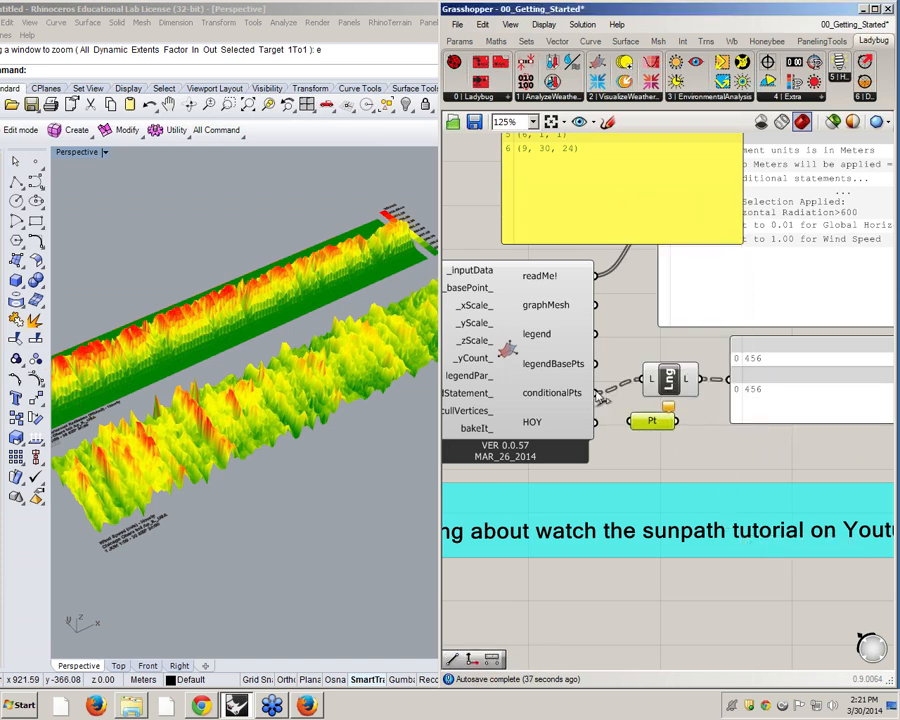
left_click_drag(596, 393, 631, 421)
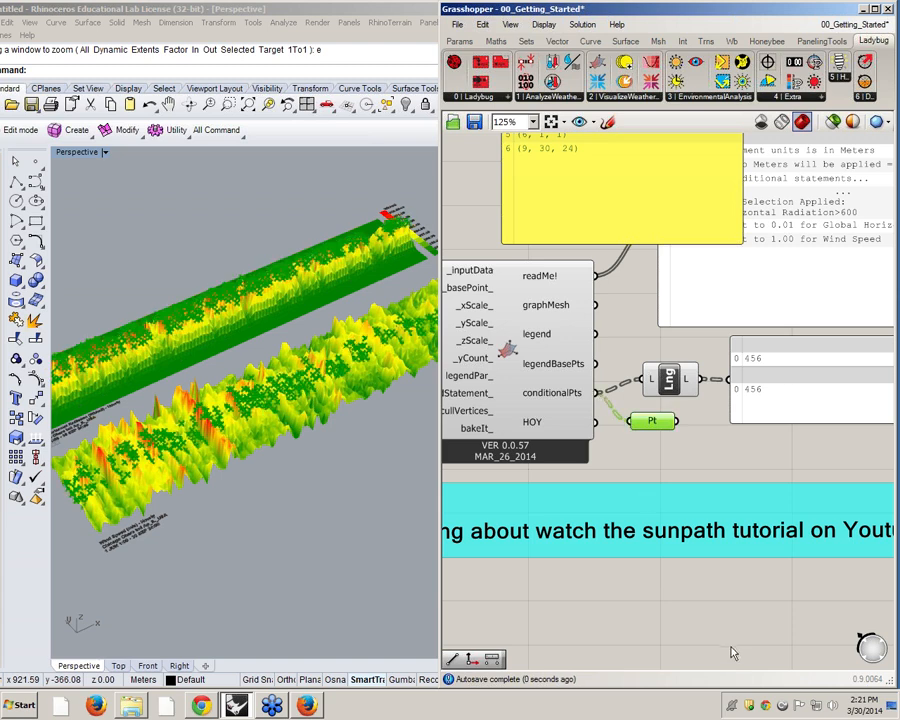
left_click(666, 447)
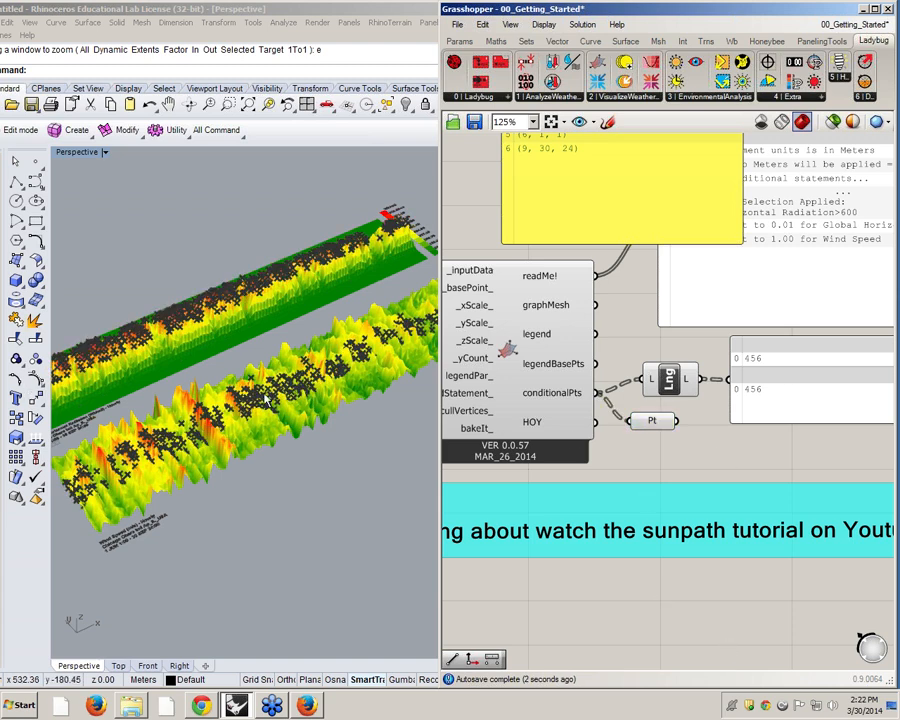
Step: Examine the filtered points on the global horizontal radiation chart, up close in Perspective and in the Top view
right_click_drag(262, 400, 215, 444)
scroll(237, 256, "up", 10)
mouse_move(285, 325)
right_mouse_down()
mouse_move(311, 278)
mouse_move(297, 319)
right_mouse_up()
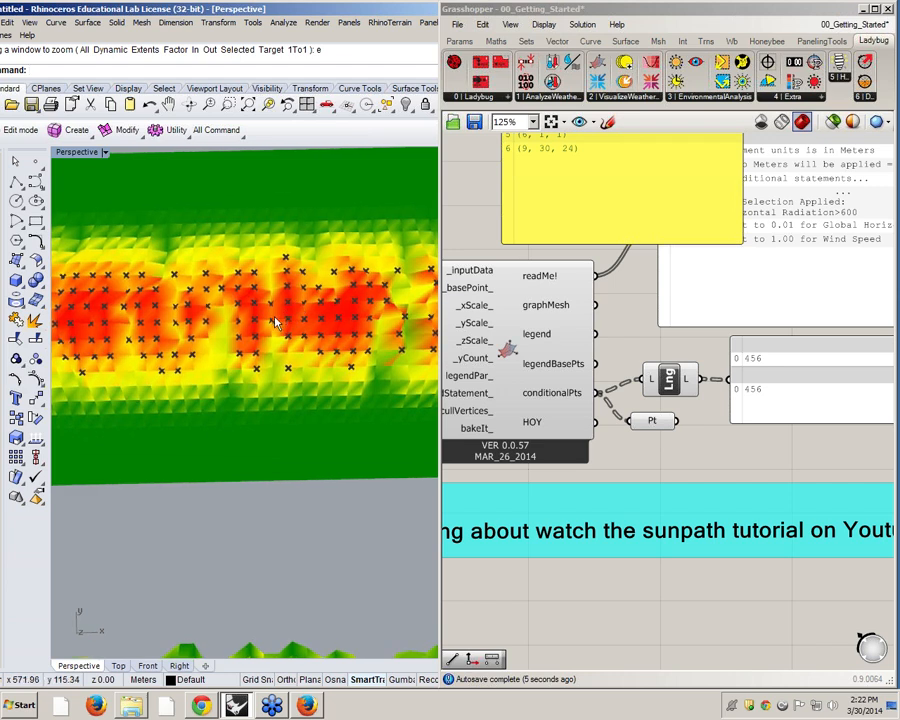
scroll(280, 350, "down", 5)
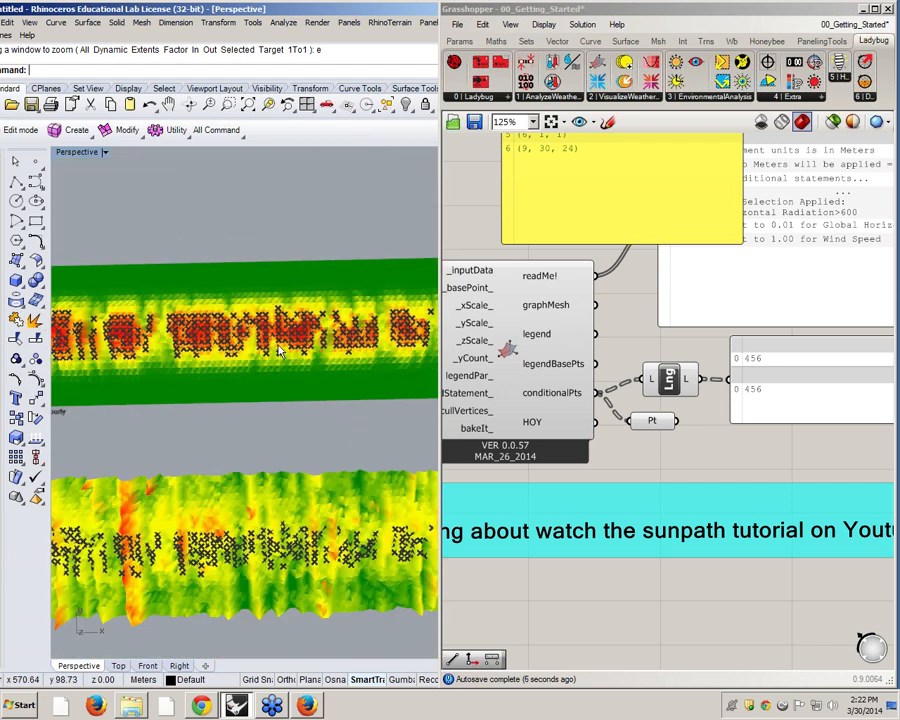
left_click(118, 666)
scroll(217, 460, "up", 5)
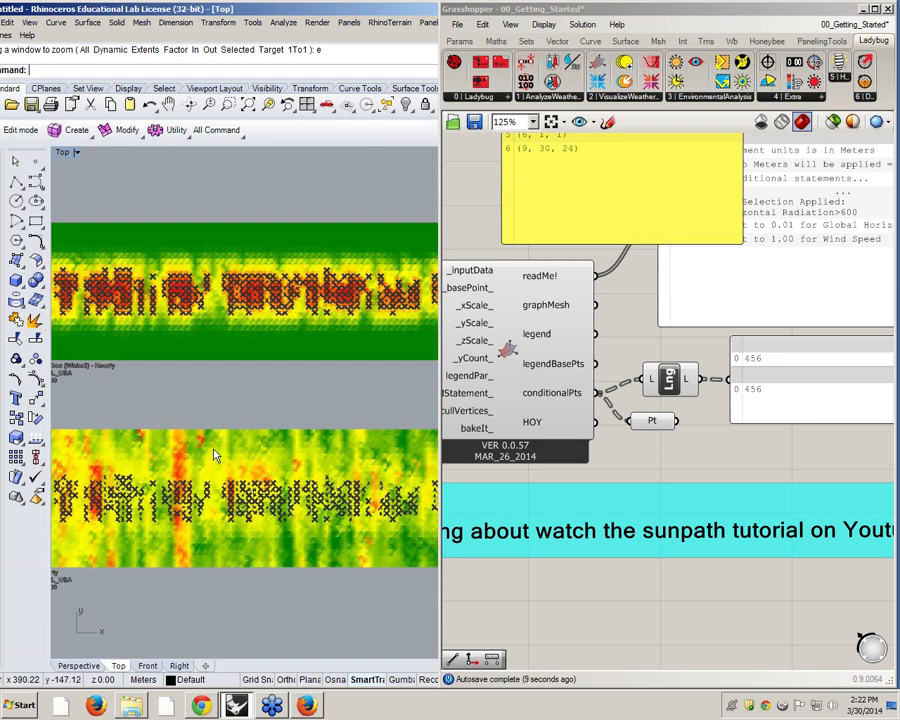
right_click_drag(217, 466, 277, 474)
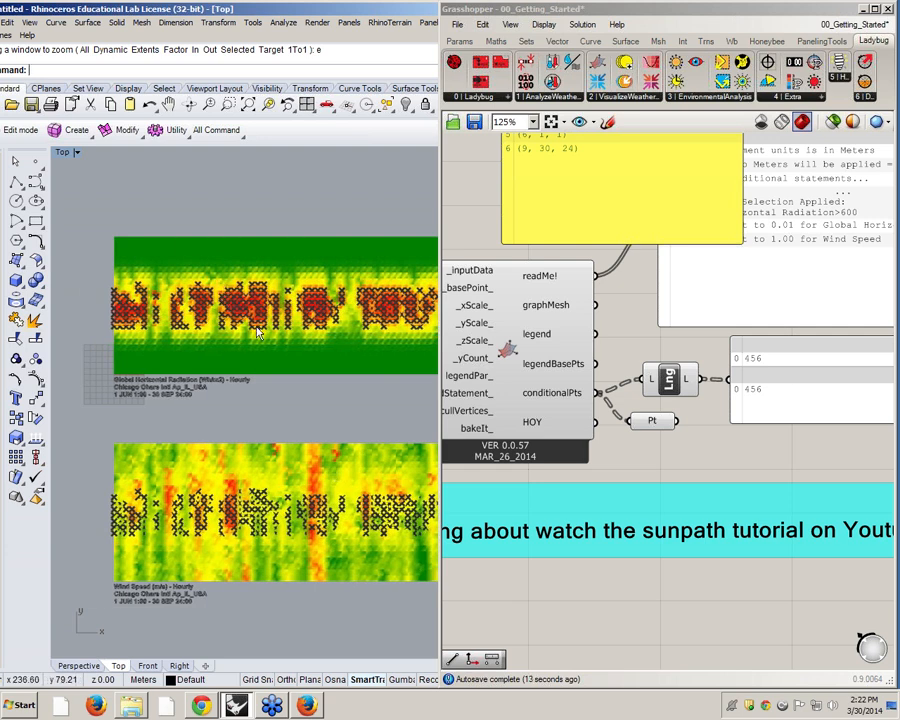
right_click_drag(199, 420, 236, 388)
scroll(276, 262, "up", 15)
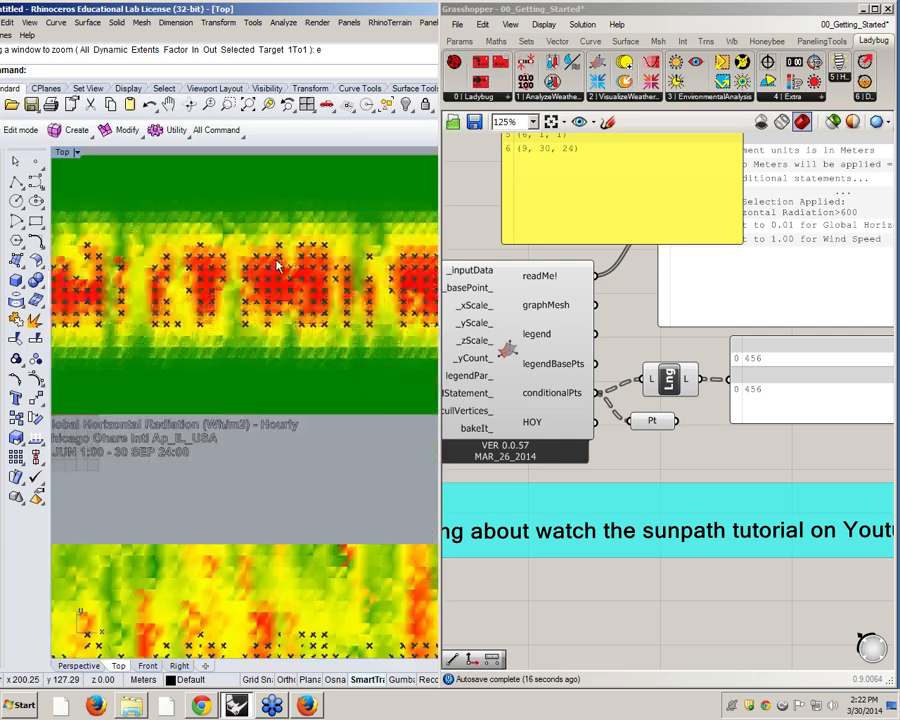
Step: Examine where the filtered points fall on the wind speed chart, from its high-wind areas across to the m/s legend
scroll(273, 266, "down", 17)
scroll(289, 402, "up", 10)
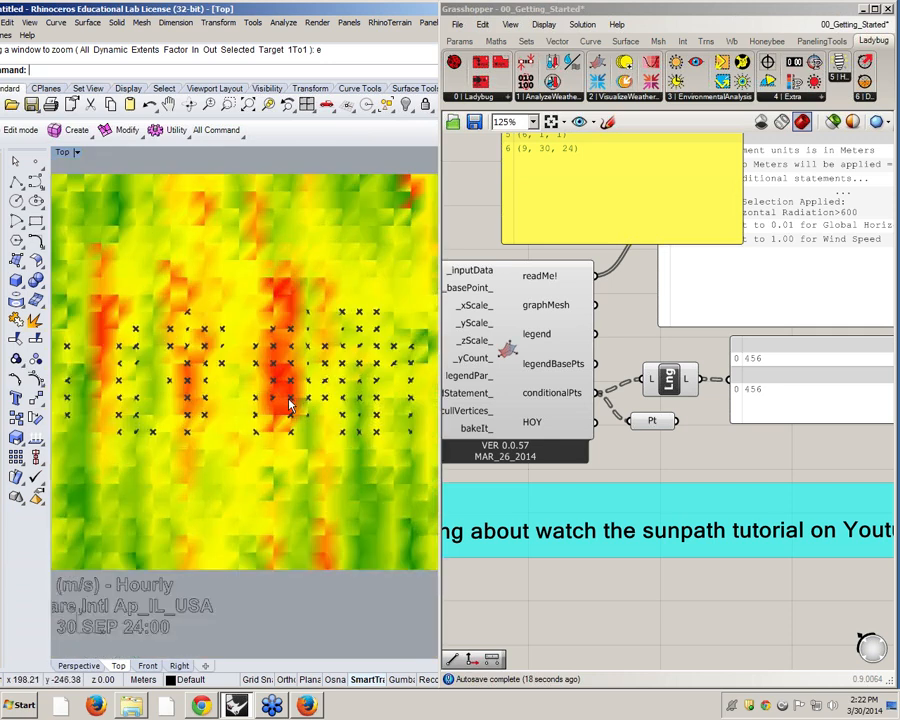
scroll(210, 365, "down", 10)
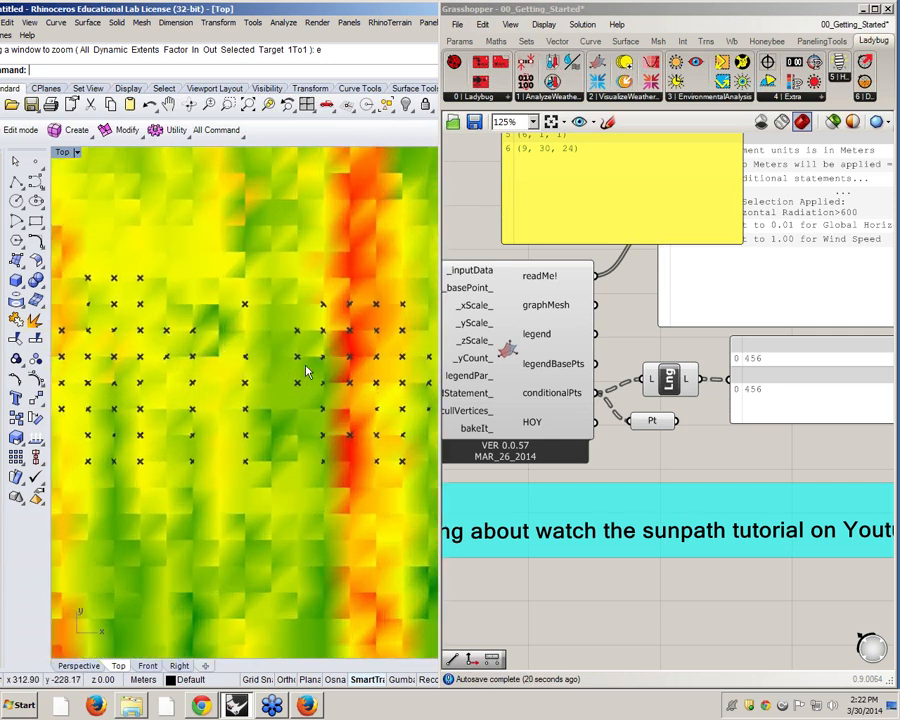
right_click_drag(250, 366, 122, 369)
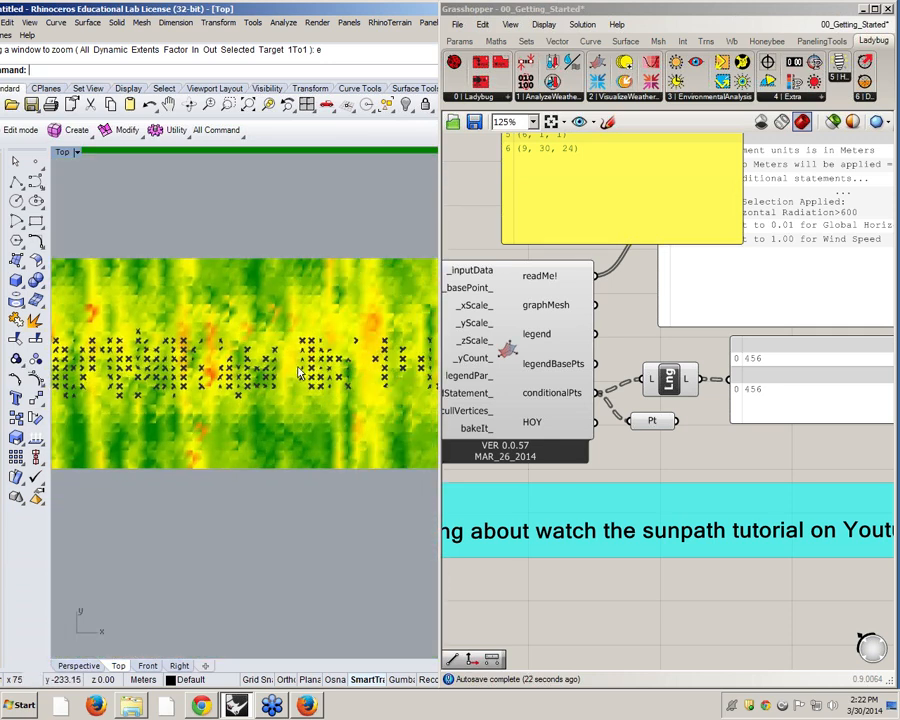
mouse_move(337, 373)
right_mouse_down()
mouse_move(170, 374)
mouse_move(110, 388)
right_mouse_up()
scroll(208, 366, "down", 4)
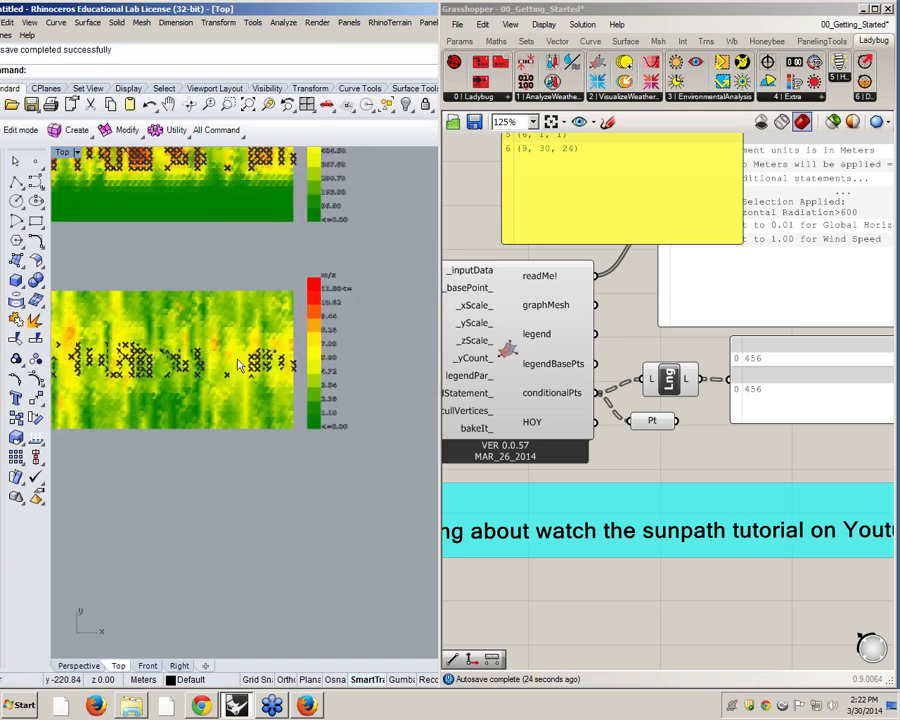
scroll(264, 365, "up", 6)
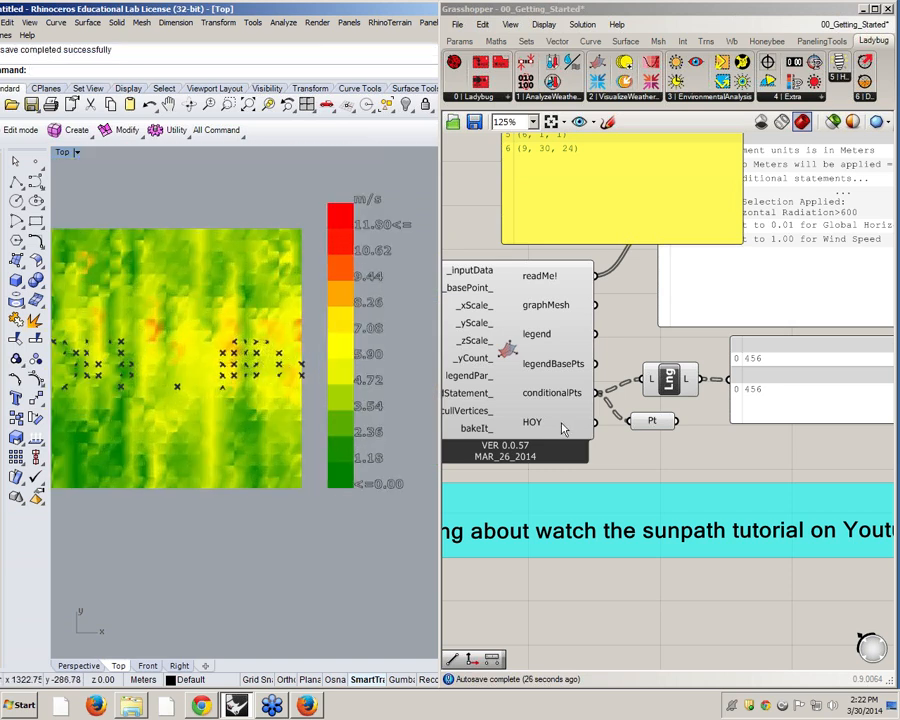
Step: Connect the HOY output to the list length panel in place of its current source, then enlarge the panel and move it down
mouse_move(561, 428)
left_click_drag(597, 424, 733, 381)
left_click_drag(746, 424, 820, 510)
left_click_drag(785, 446, 768, 467)
scroll(716, 431, "down", 2)
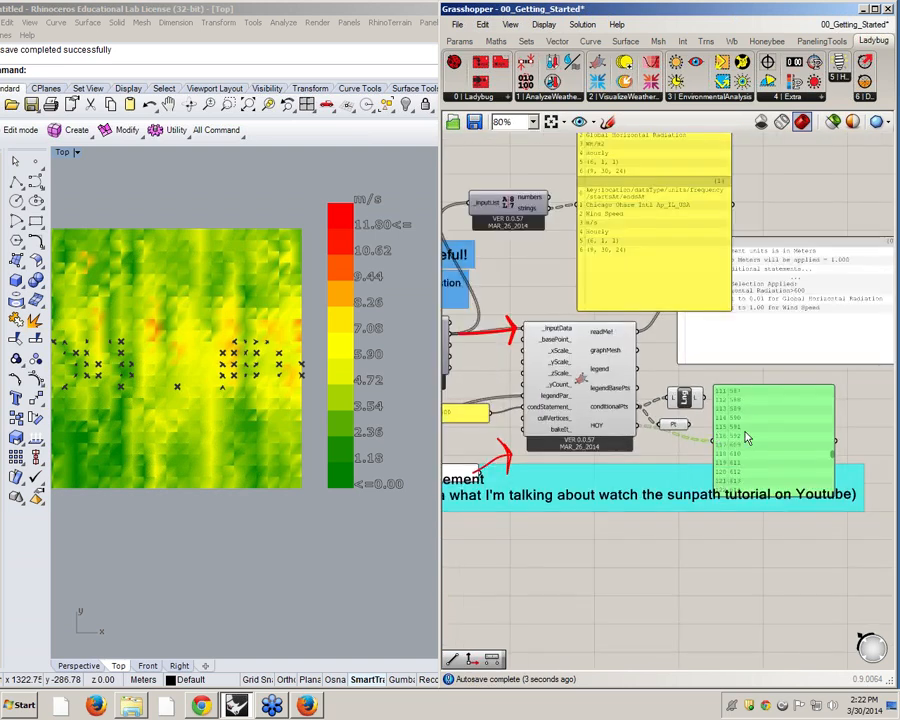
scroll(750, 430, "up", 2)
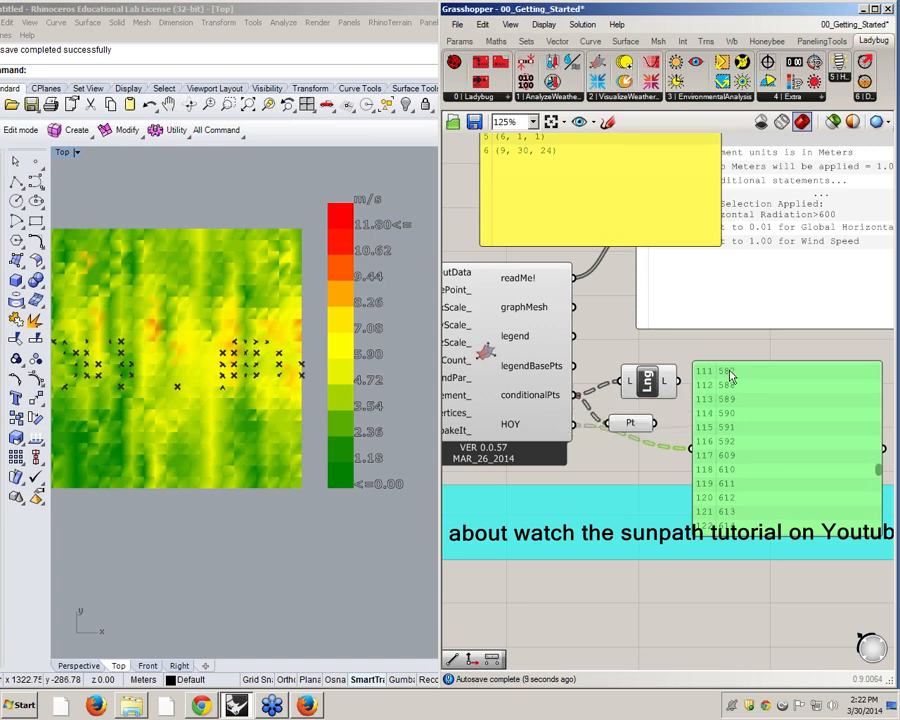
scroll(660, 422, "down", 2)
scroll(660, 422, "up", 1)
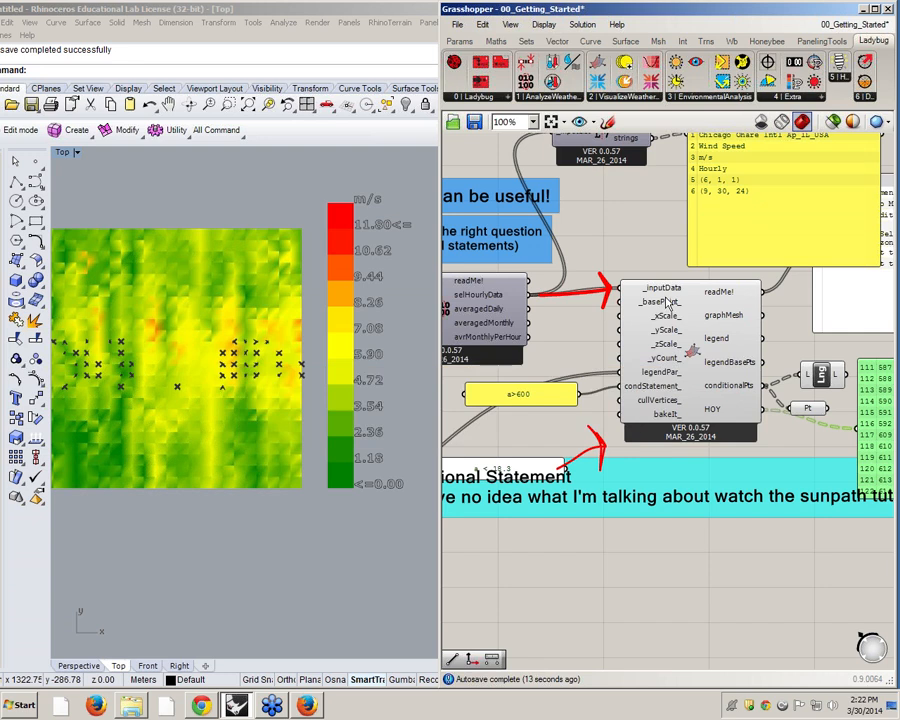
Step: Return to the Perspective view and examine the filtered points on both charts in 3D
right_click_drag(121, 442, 297, 432)
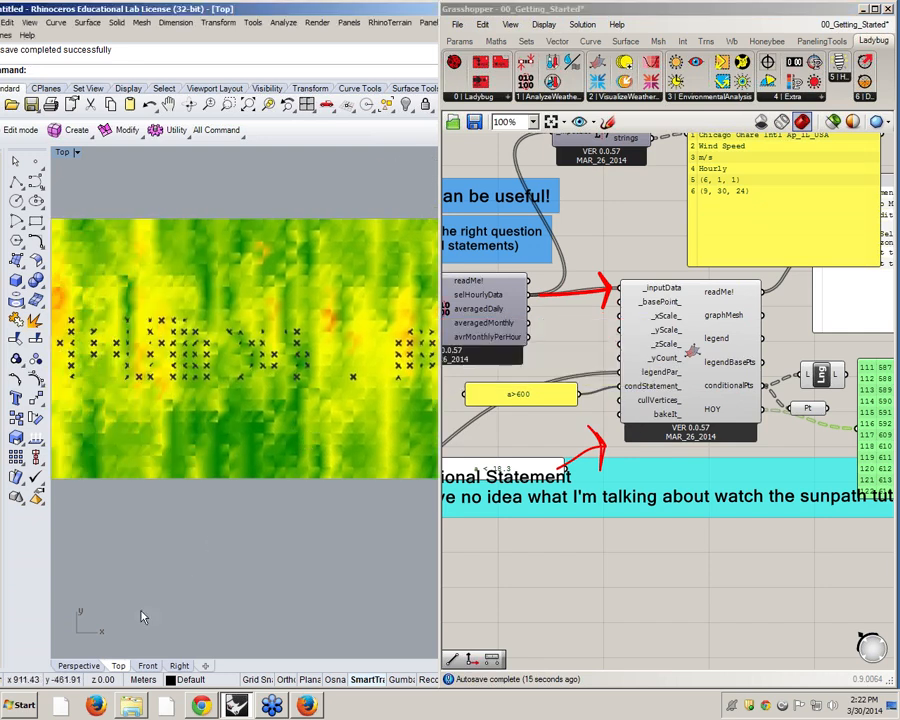
left_click(78, 666)
right_click_drag(142, 478, 259, 387)
scroll(259, 387, "down", 3)
right_click_drag(287, 463, 250, 483)
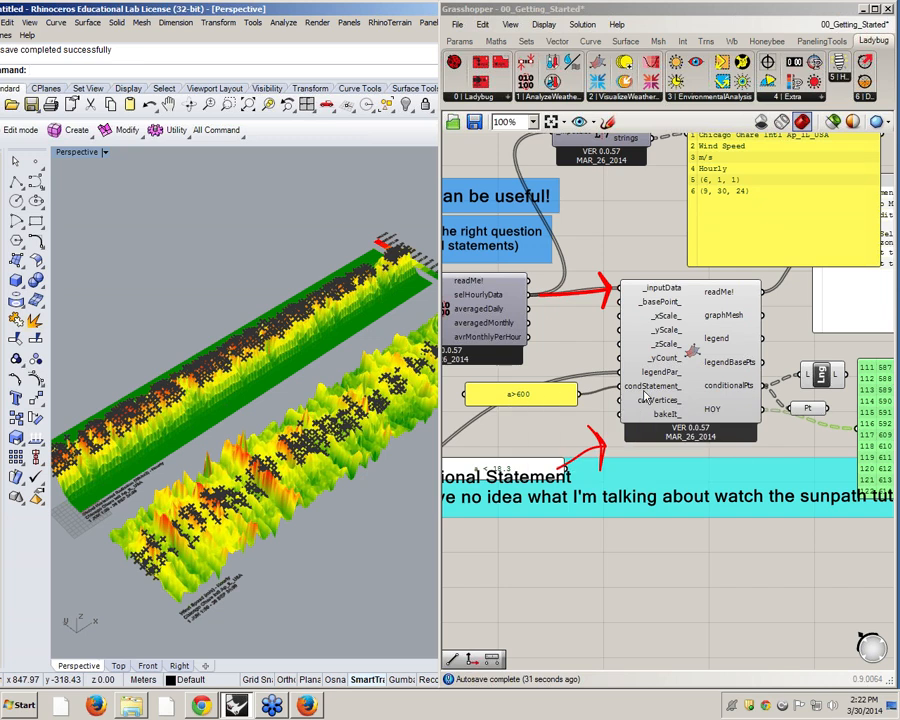
Step: Select the Point parameter fed by conditionalPts to highlight its points on both charts
mouse_move(646, 392)
scroll(700, 400, "up", 3)
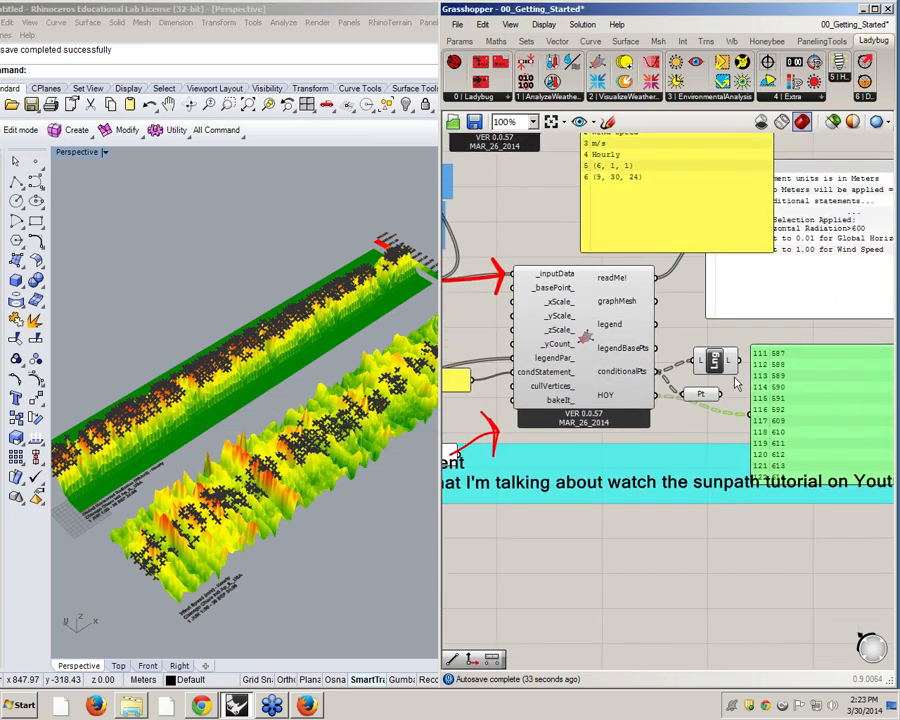
left_click(706, 401)
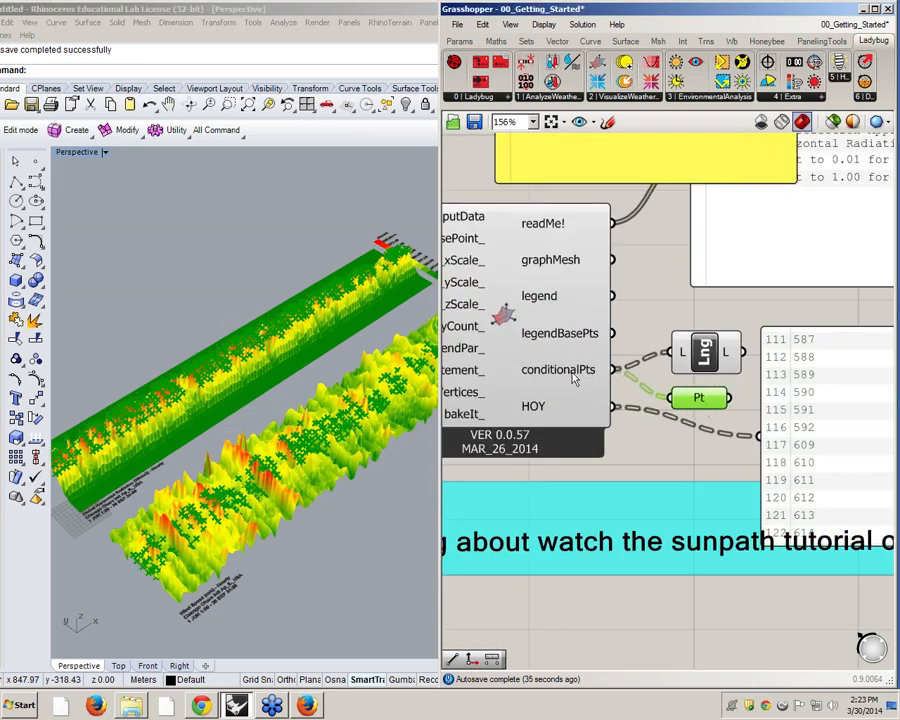
Step: Examine the filtered points on both charts and check the description of the HOY output
left_click_drag(708, 407, 702, 404)
left_click(257, 346)
right_click_drag(257, 346, 365, 489)
right_click_drag(669, 436, 590, 410)
mouse_move(507, 396)
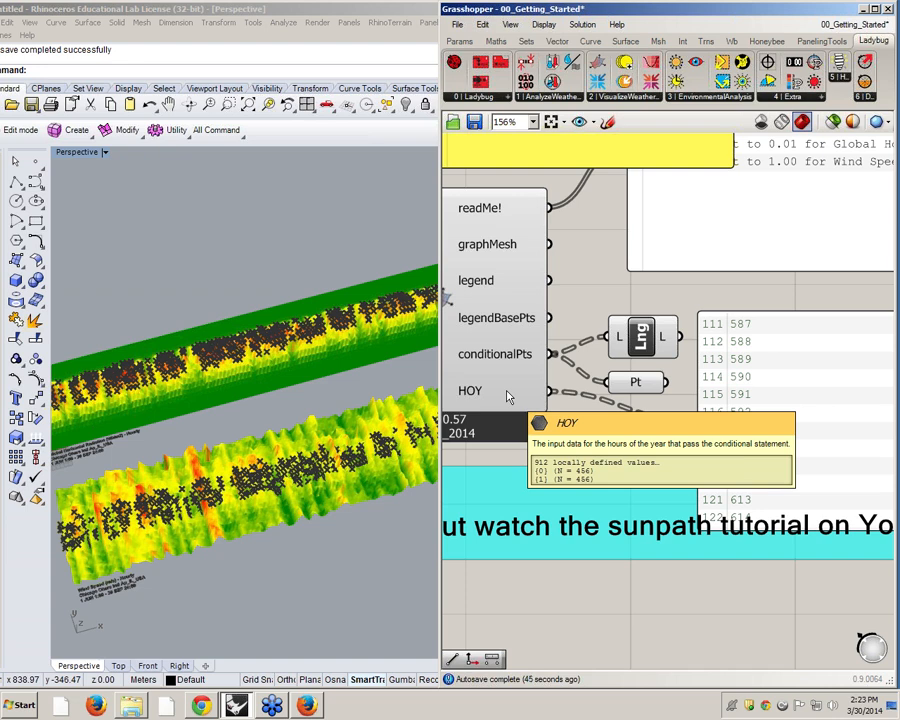
left_click(815, 100)
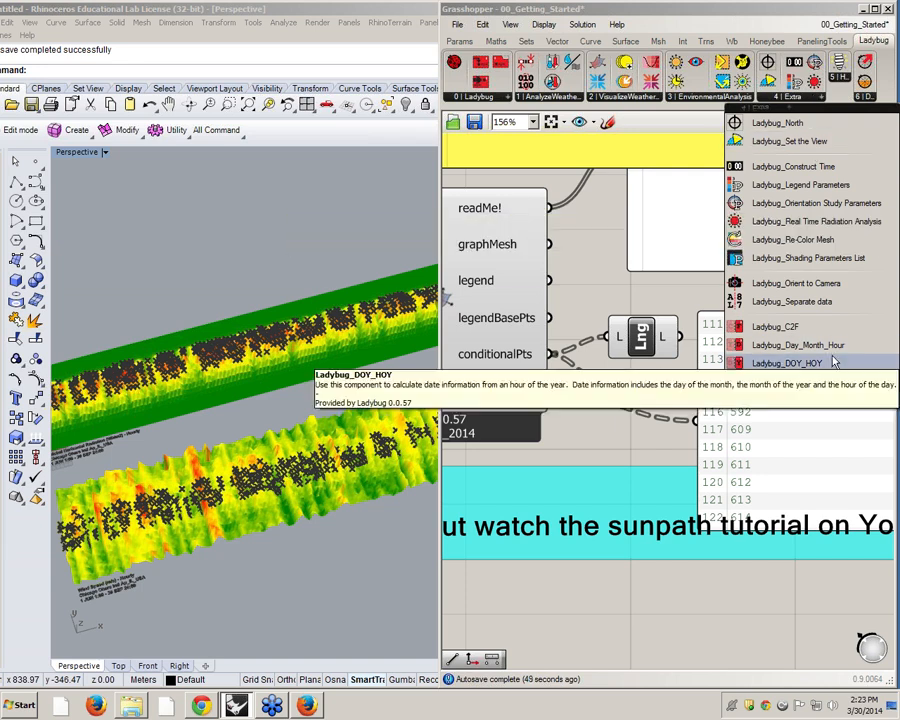
left_click_drag(818, 363, 672, 452)
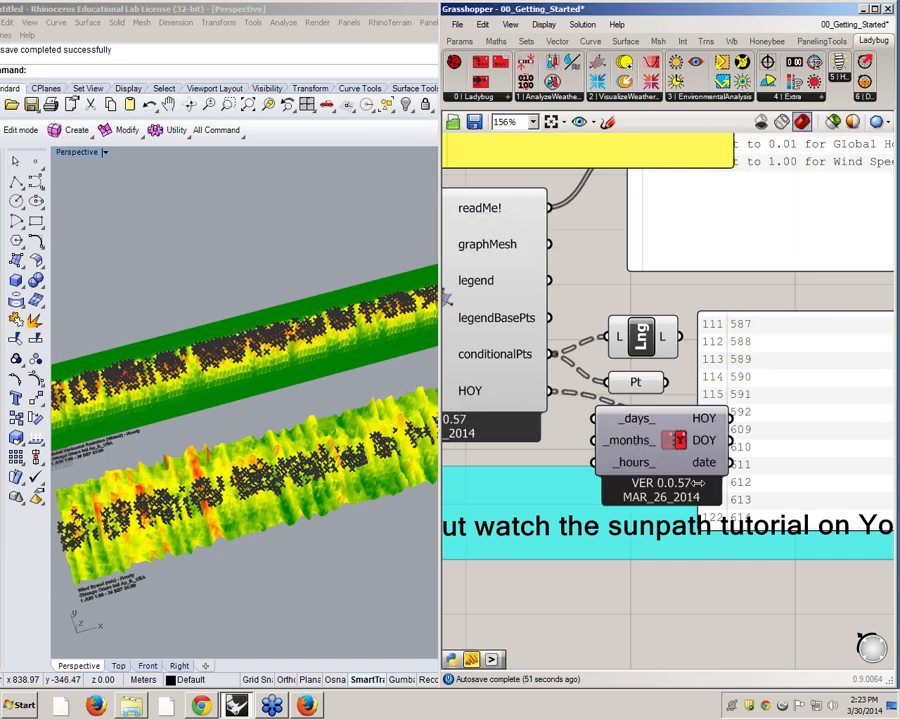
key("Delete")
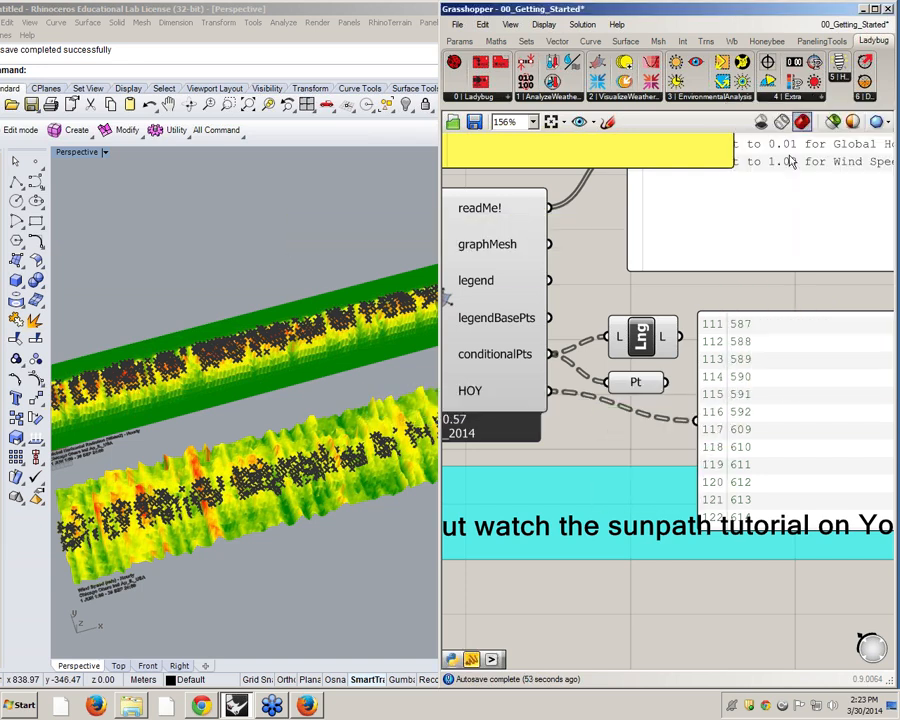
Step: Place a Ladybug_DOY_HOY component below the outputs of the 3D chart component
left_click(798, 97)
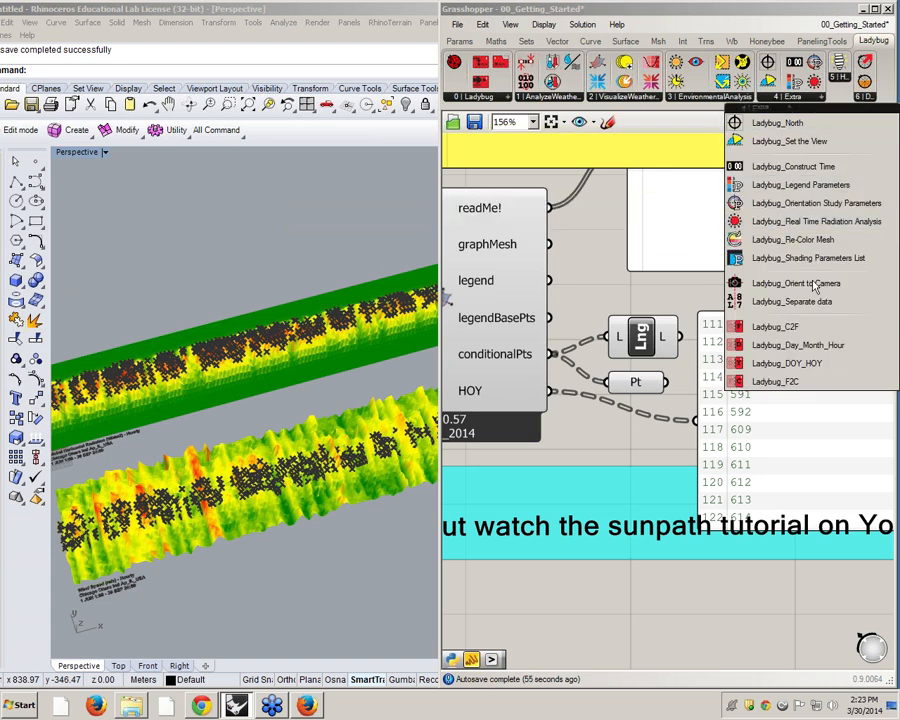
left_click_drag(834, 366, 640, 460)
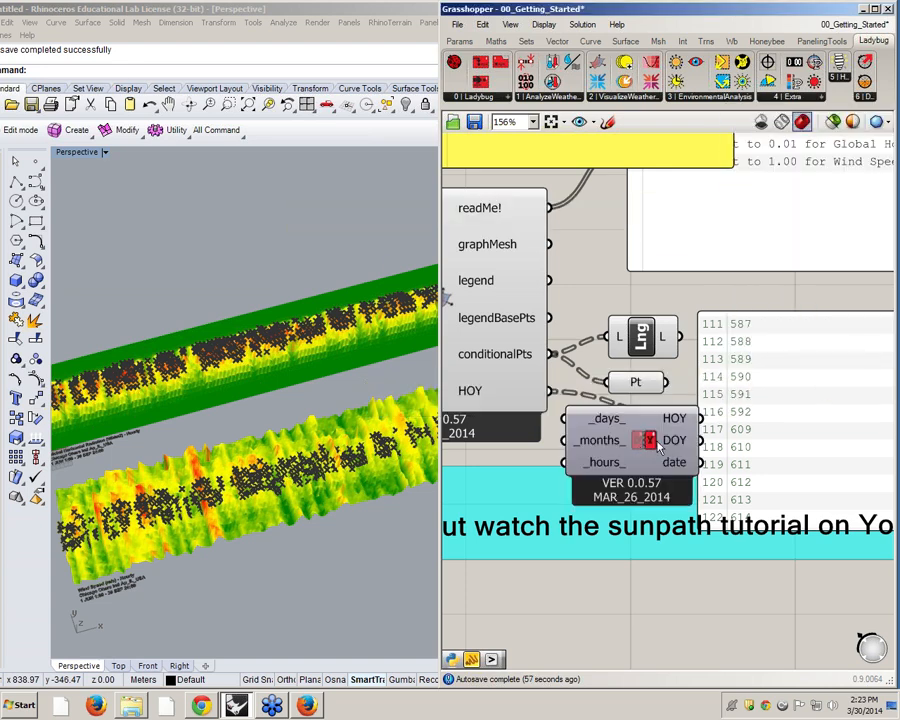
left_click(648, 455)
Step: Place a Ladybug_Day_Month_Hour component above the DOY_HOY component and connect the chart's HOY output to its _HOY input
left_click(808, 97)
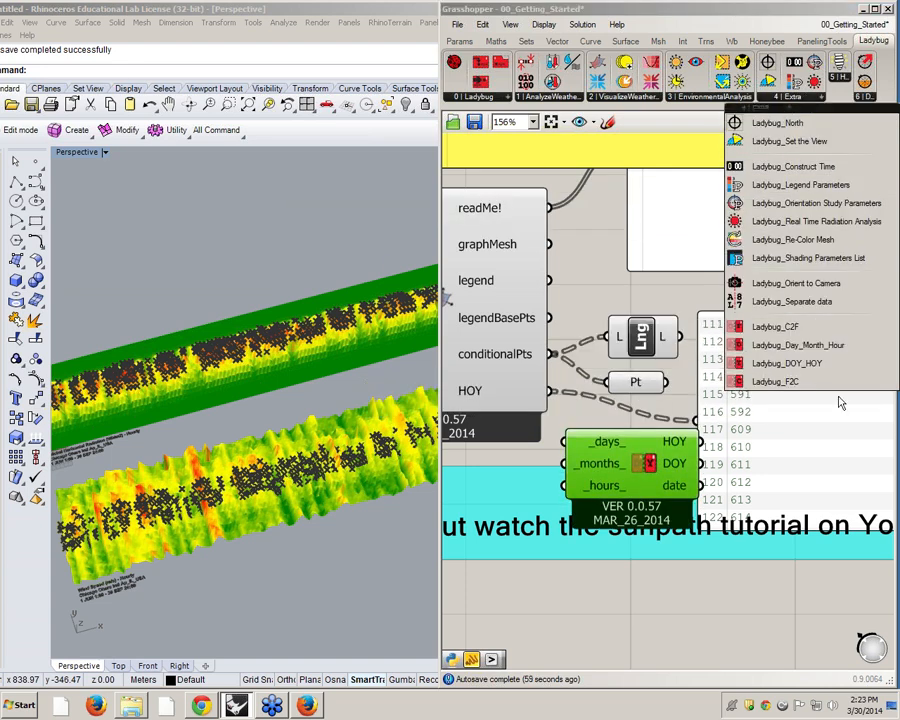
left_click_drag(822, 352, 622, 418)
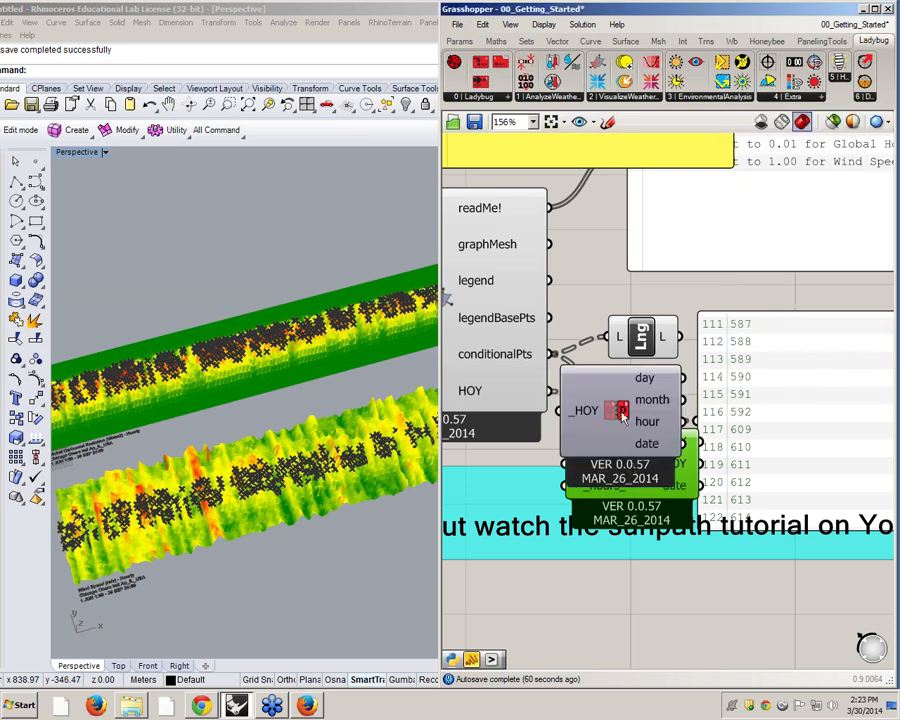
left_click_drag(626, 479, 612, 578)
left_click_drag(608, 396, 624, 460)
left_click_drag(547, 392, 576, 474)
left_click_drag(634, 473, 603, 469)
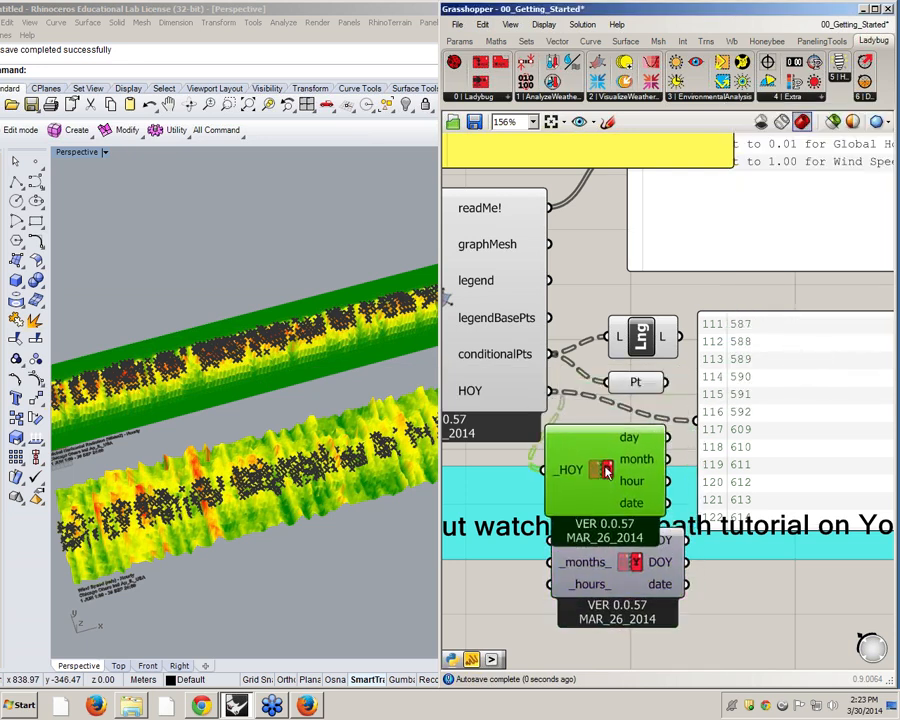
Step: Connect the date output to the panel in place of HOY, move the panel clear of the components and read its dates through to the end
left_click_drag(667, 503, 715, 419)
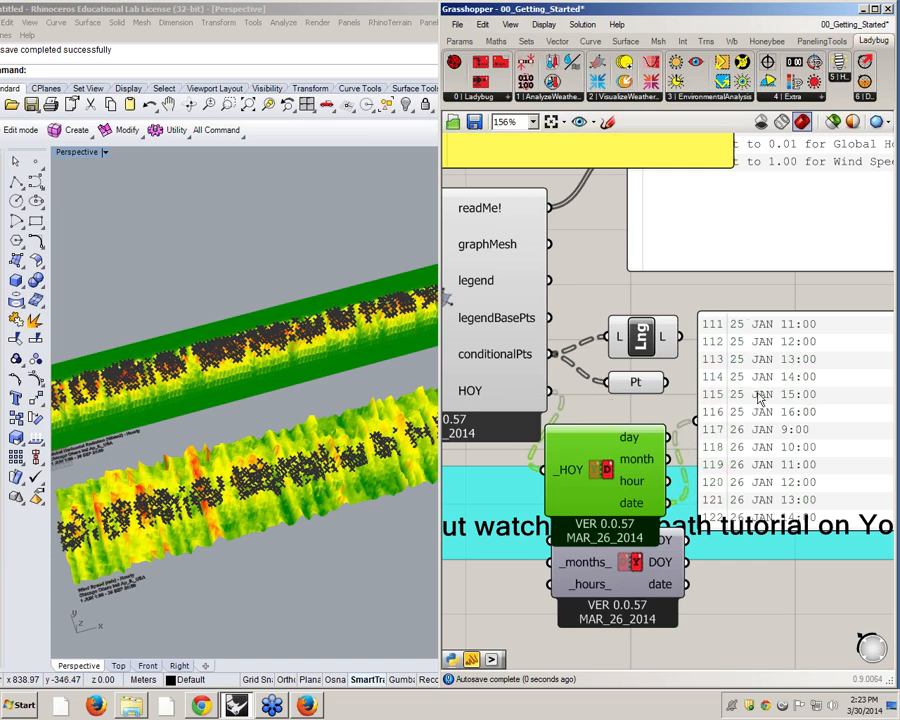
left_click_drag(749, 352, 763, 361)
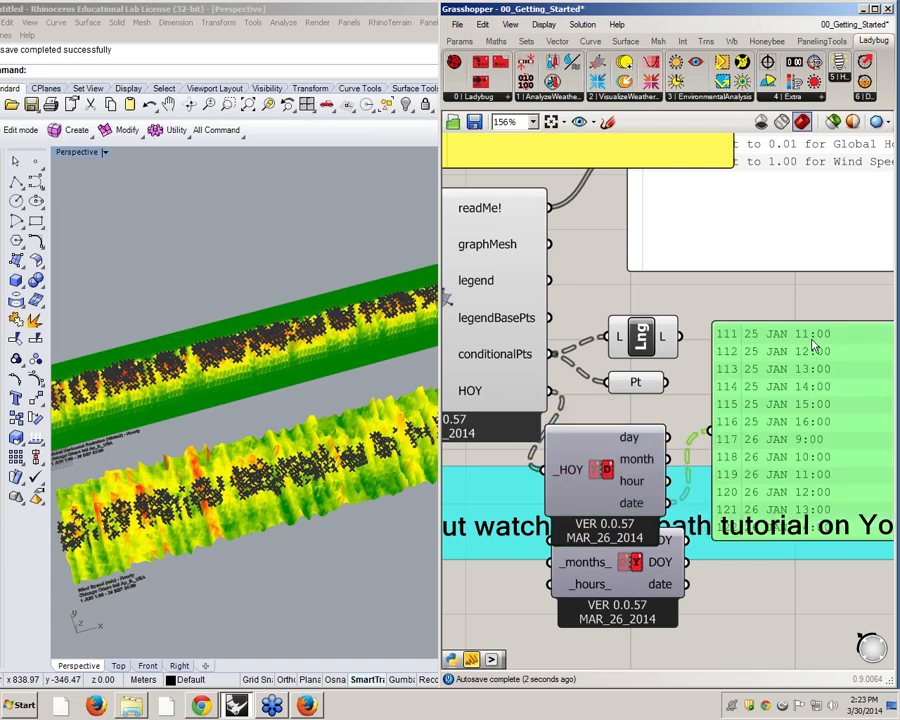
scroll(726, 372, "down", 2)
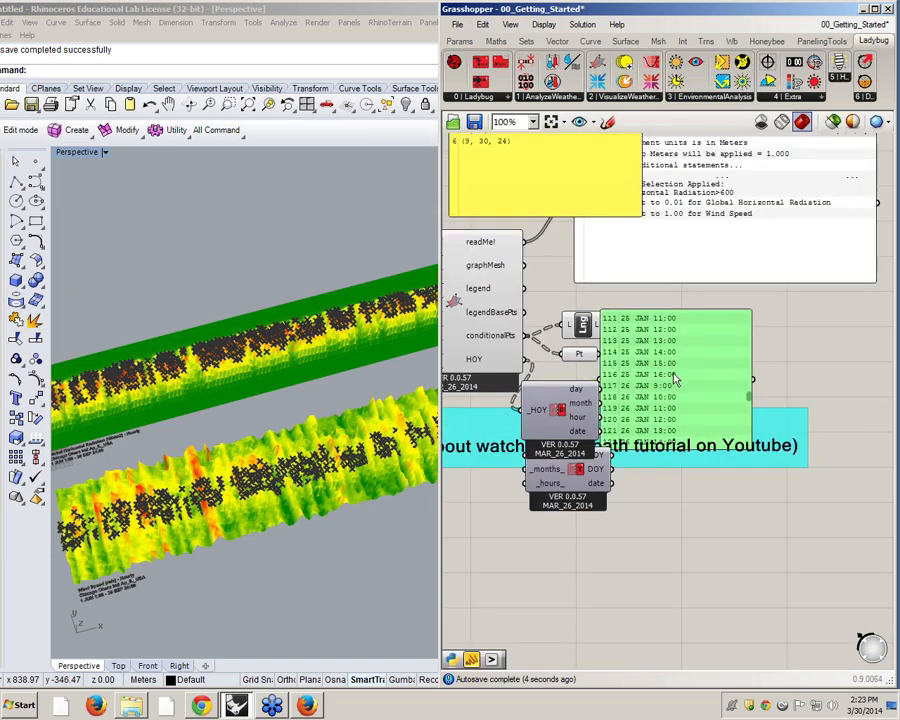
mouse_move(791, 389)
left_mouse_down()
mouse_move(791, 357)
mouse_move(793, 375)
left_mouse_up()
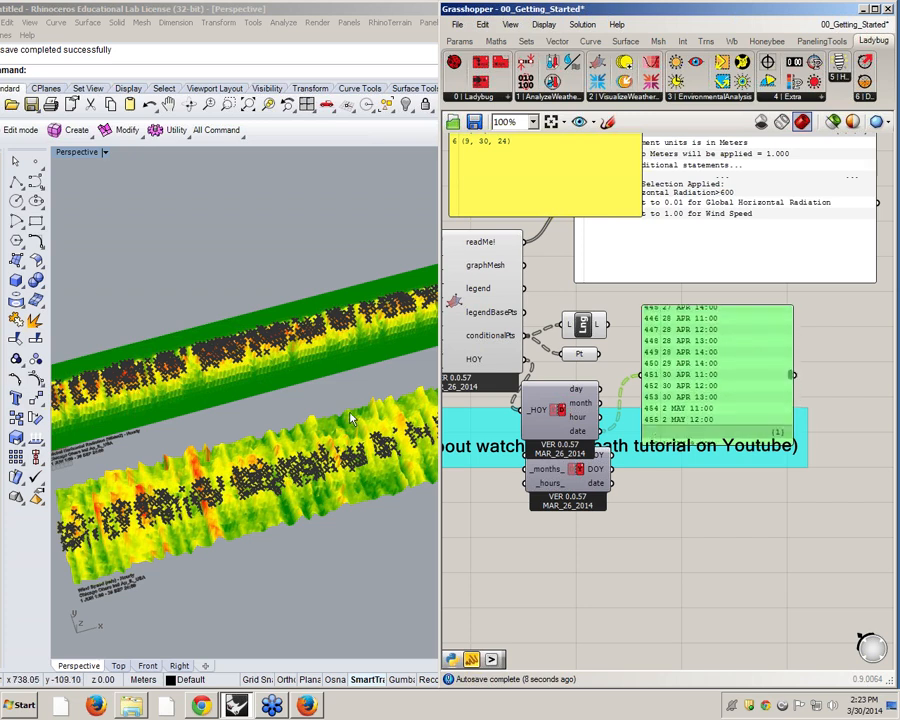
right_click_drag(283, 492, 316, 436)
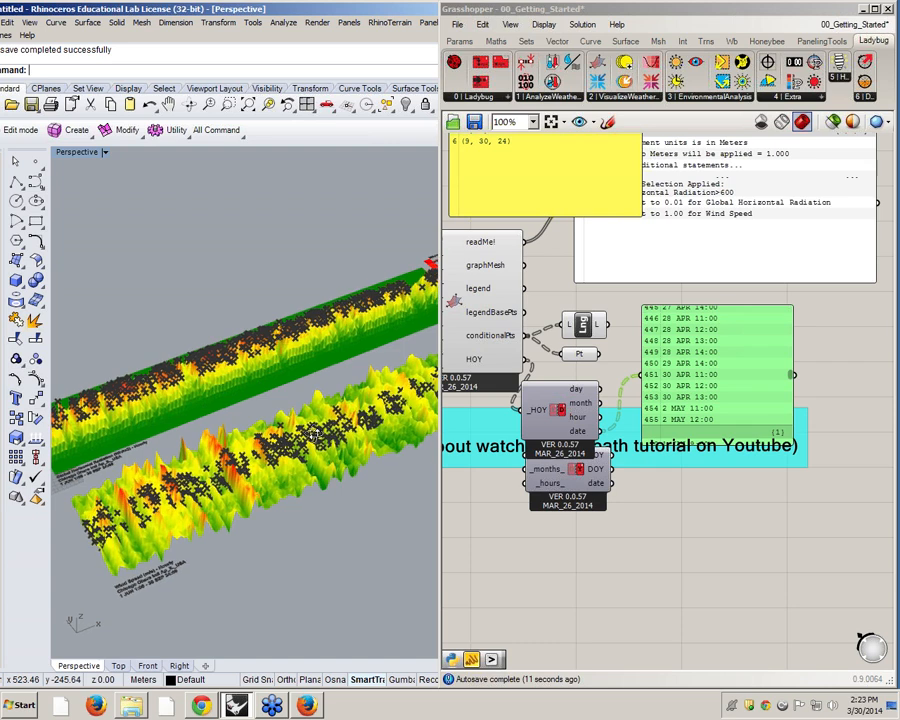
Step: Delete the date panel together with the Day_Month_Hour and DOY_HOY components
left_click(692, 368)
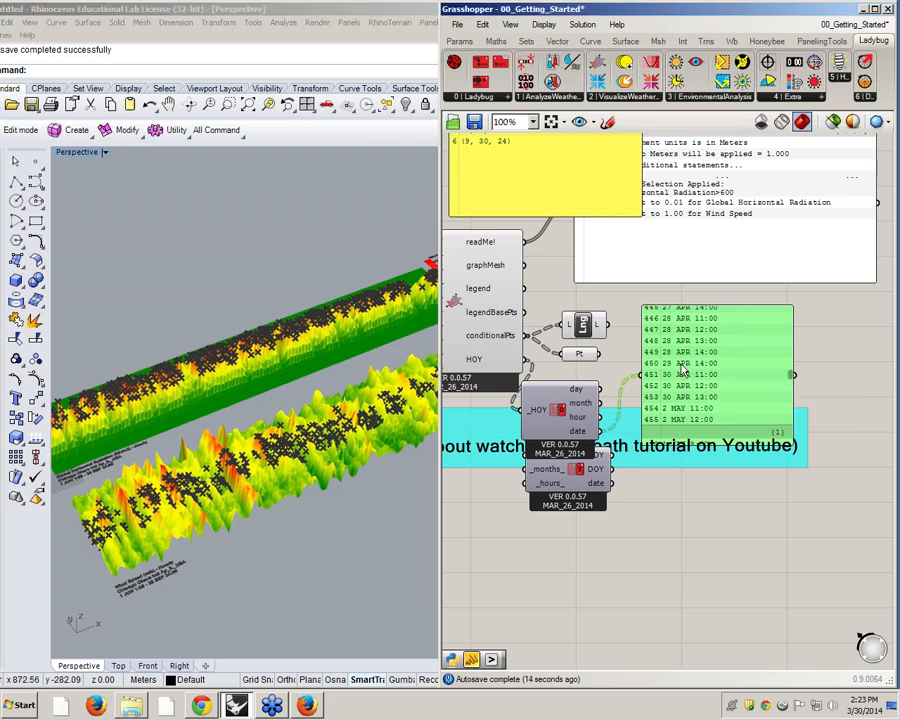
key("Delete")
left_click(553, 430)
key("Delete")
left_click(554, 470)
right_click_drag(523, 489, 698, 490)
key("Delete")
Step: Add a Boolean Toggle below the a>600 panel, set it to True and connect it to the cullVertices_ input
right_click_drag(510, 375, 628, 400)
scroll(688, 378, "up", 2)
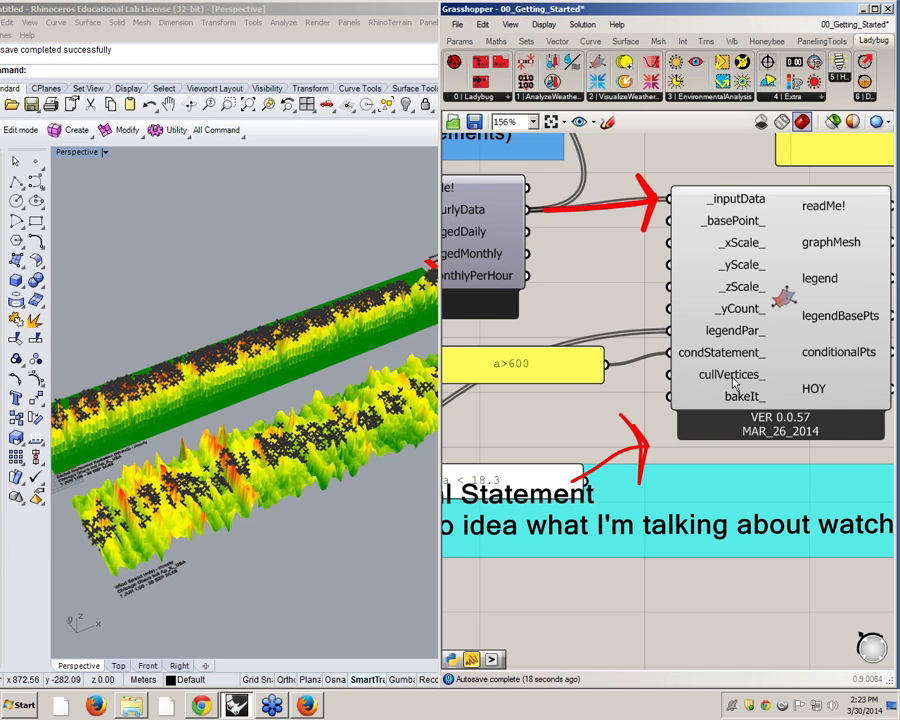
mouse_move(741, 383)
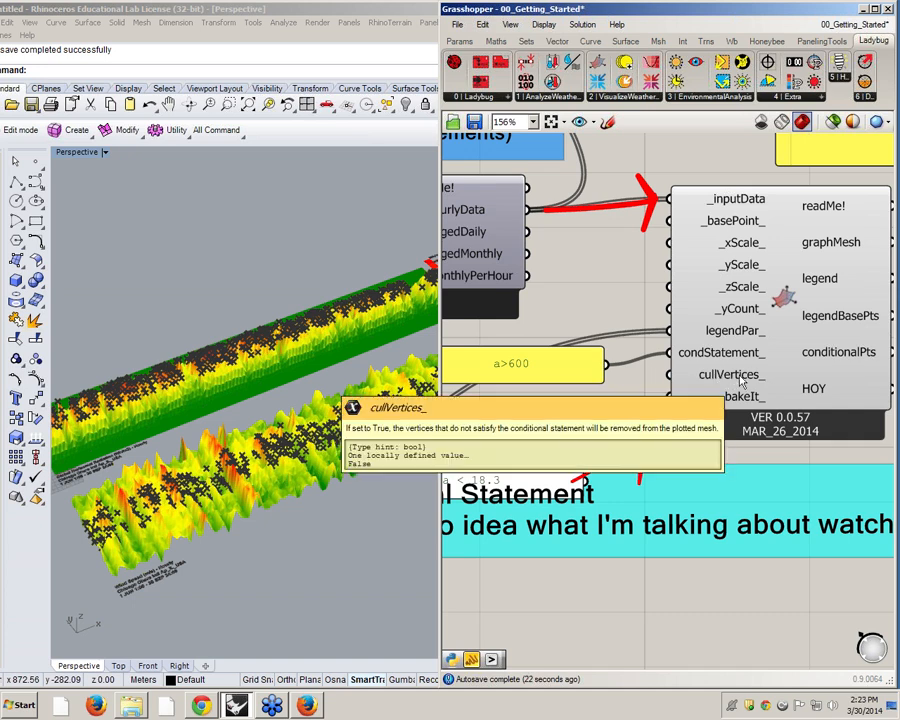
left_click(551, 352)
scroll(575, 423, "down", 1)
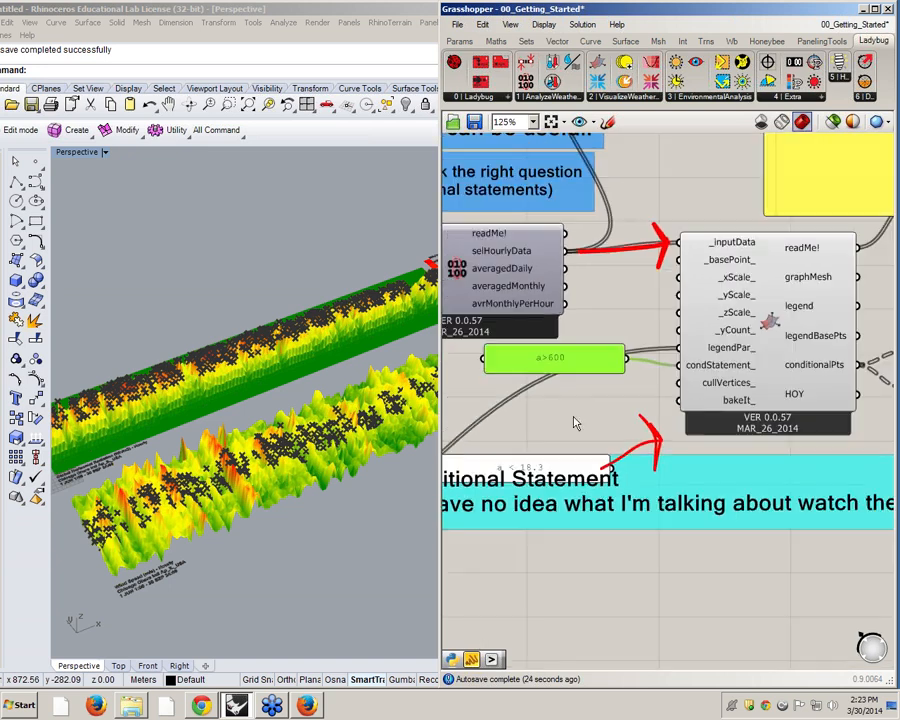
double_click(573, 415)
type("boo")
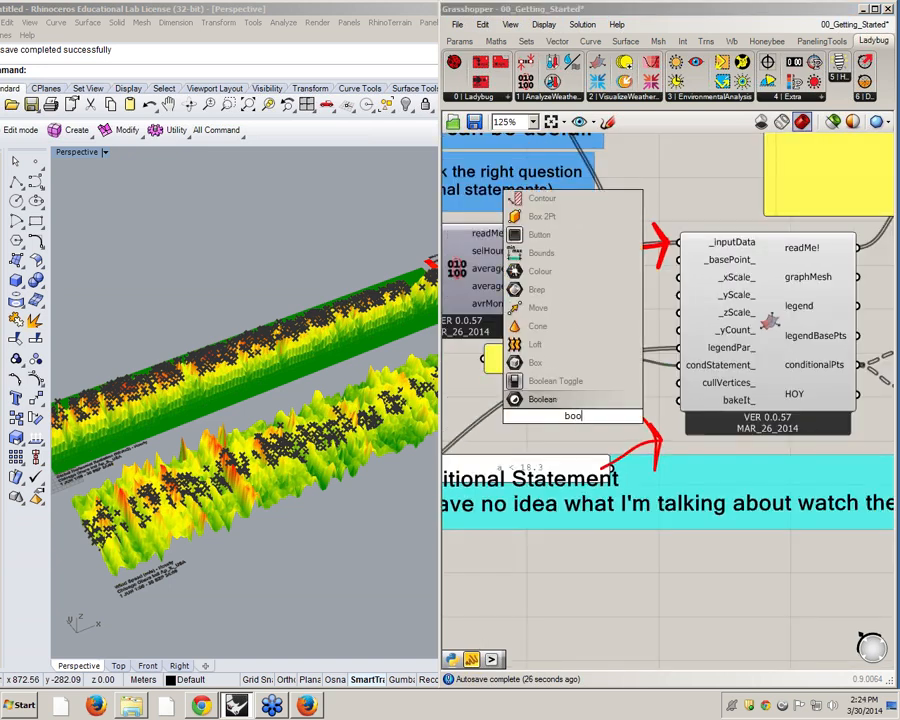
left_click(555, 381)
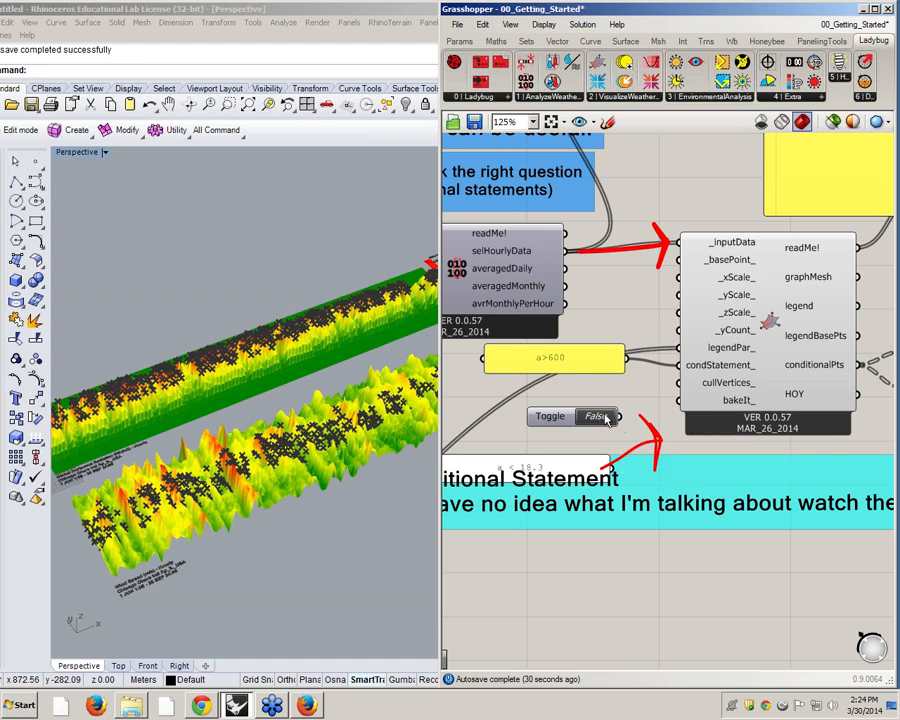
left_click(597, 418)
left_click_drag(620, 416, 680, 382)
Step: Delete the Point parameter fed by conditionalPts
right_click_drag(318, 492, 258, 568)
right_click_drag(859, 414, 700, 403)
left_click_drag(753, 381, 769, 396)
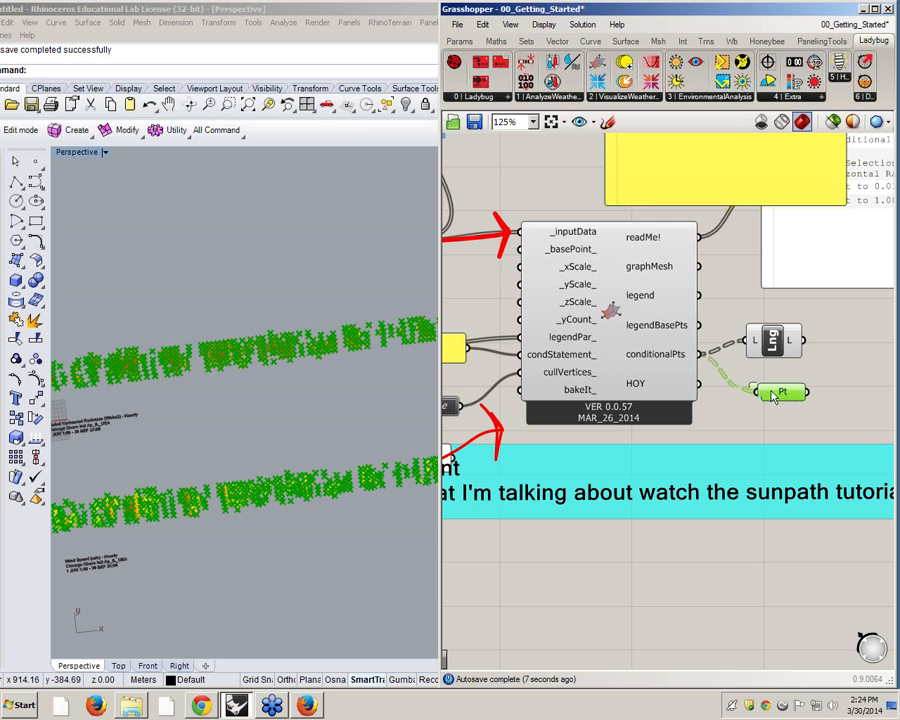
key("Delete")
Step: Switch to the Top view and examine the culled radiation and wind speed charts with their legends
right_click_drag(347, 480, 339, 470)
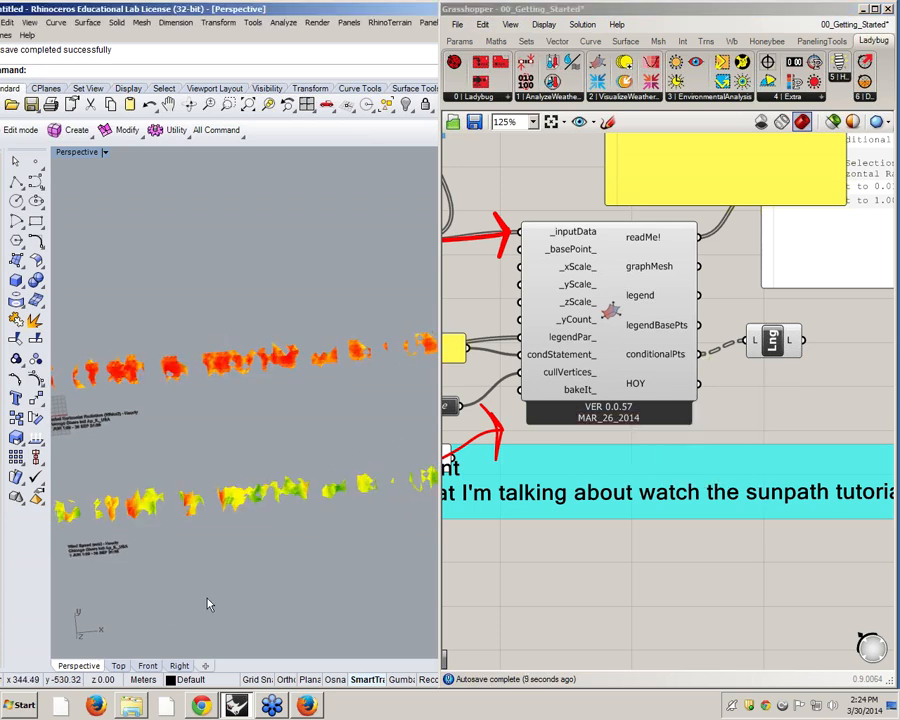
left_click(116, 672)
scroll(187, 460, "down", 5)
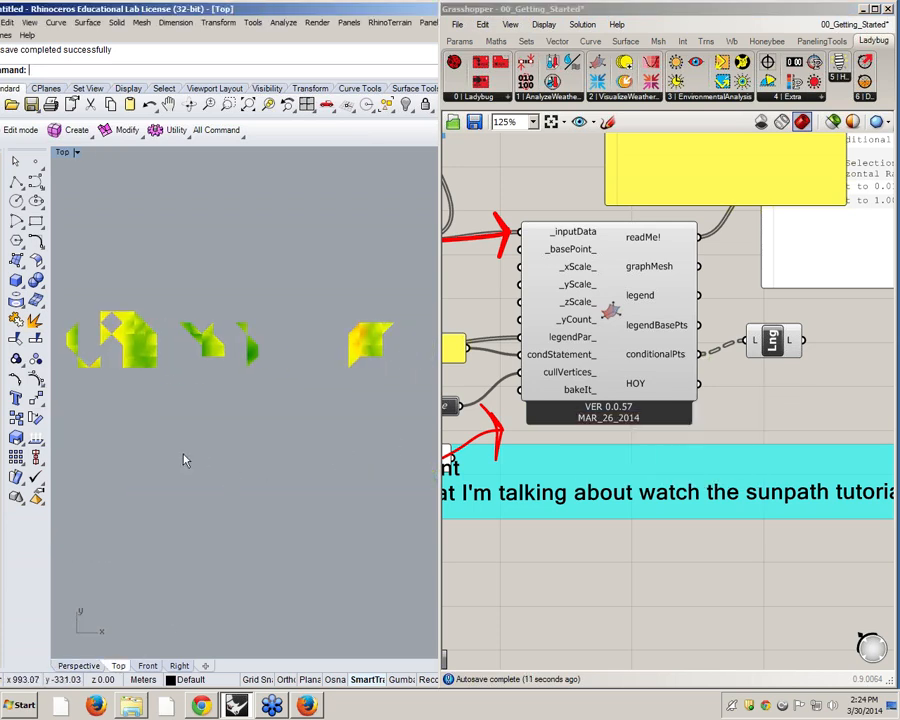
right_click_drag(189, 460, 316, 467)
scroll(285, 418, "up", 2)
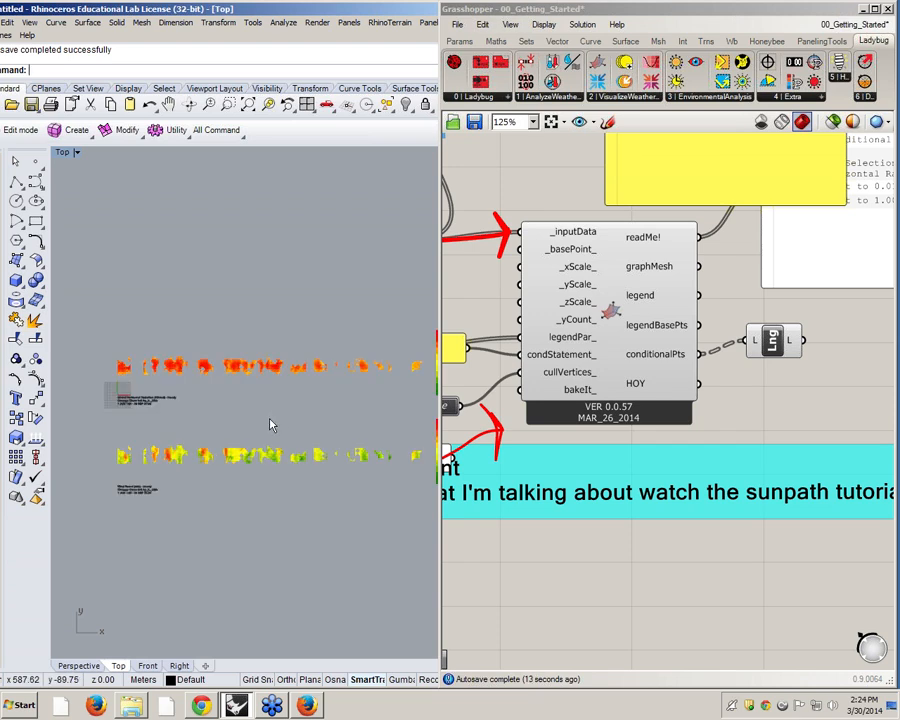
right_click_drag(267, 418, 217, 406)
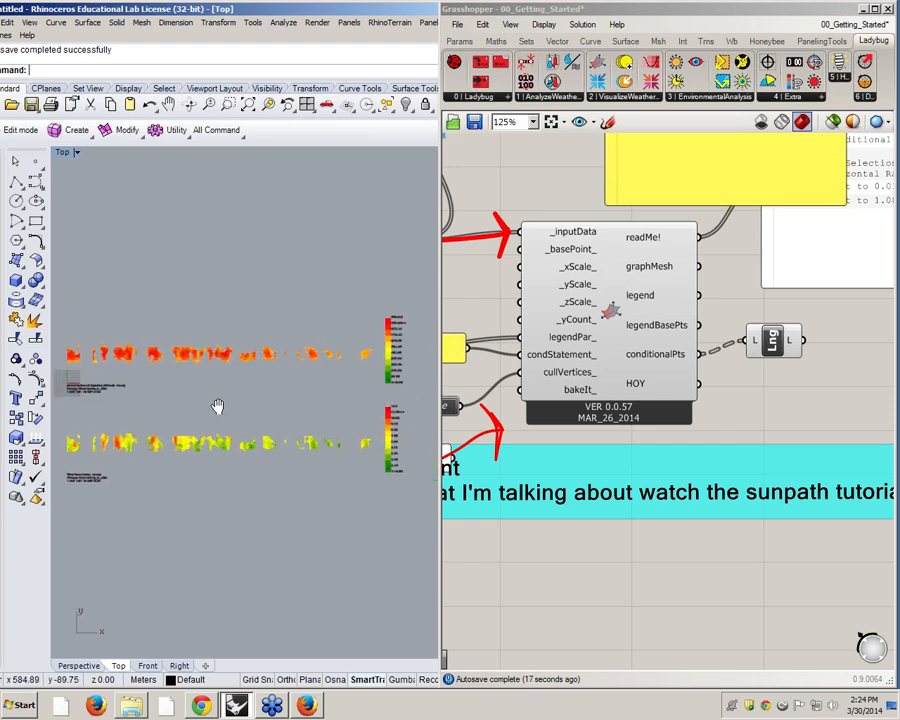
Step: Change the conditional statement panel to a<600
right_click_drag(513, 369, 648, 397)
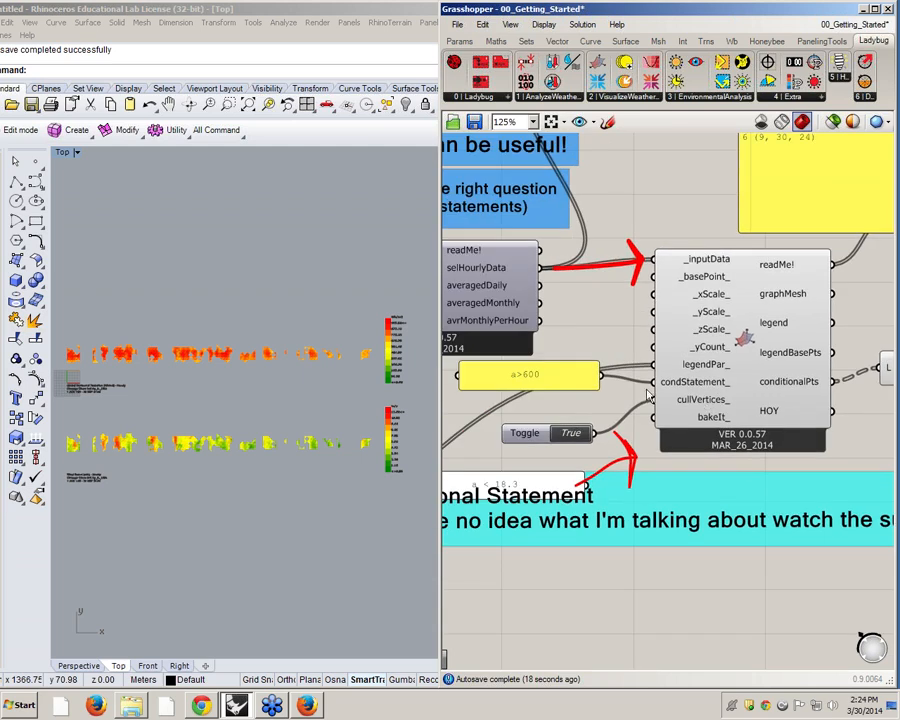
left_click_drag(545, 384, 540, 396)
double_click(535, 393)
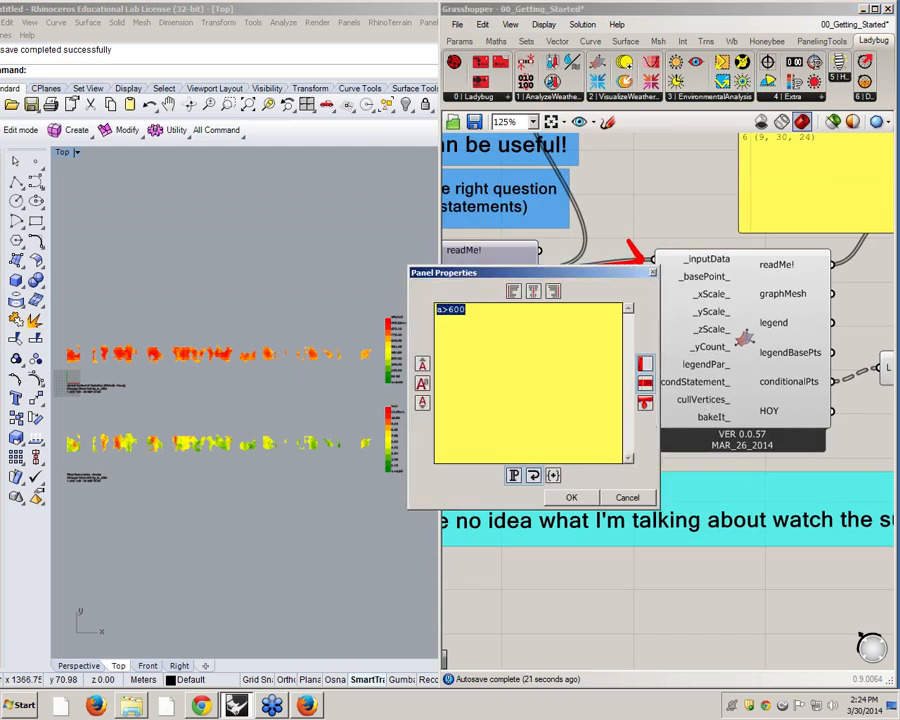
left_click(448, 310)
left_click(576, 497)
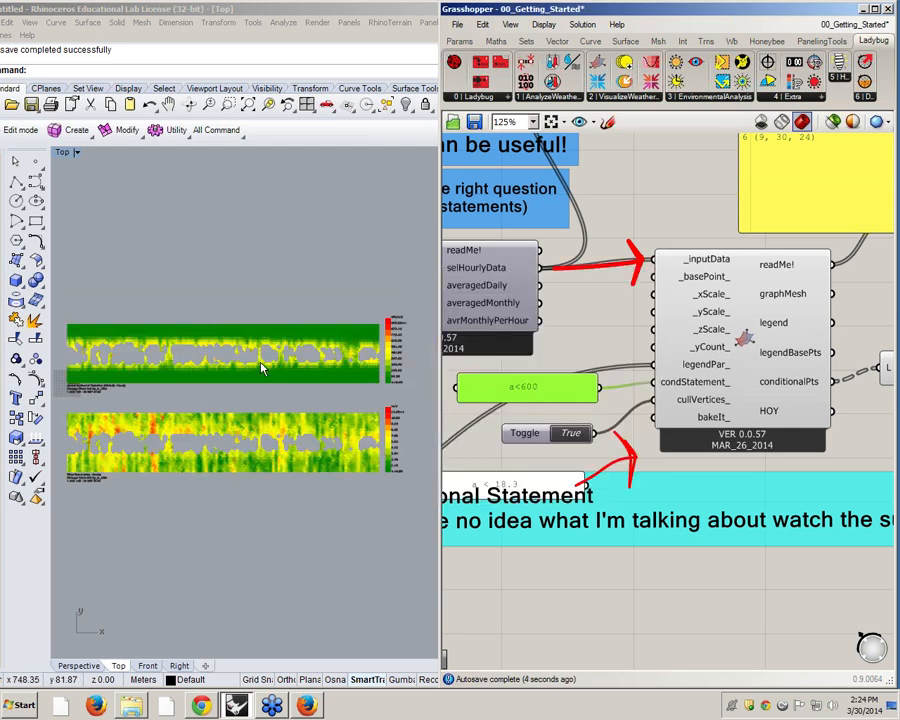
Step: Set the Rhino viewport background colour to Black
left_click(231, 242)
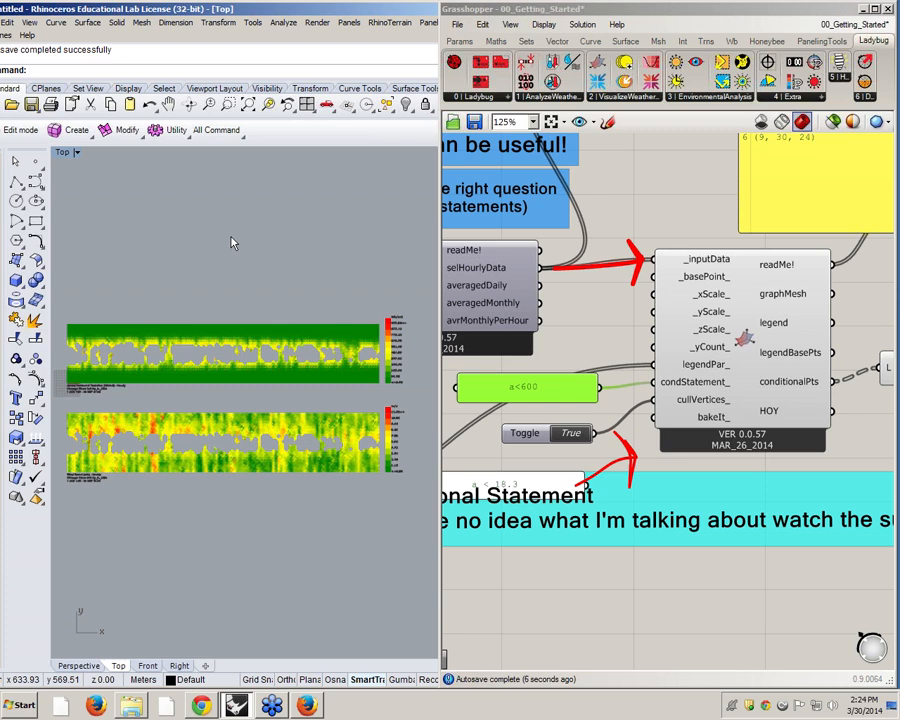
type("Options")
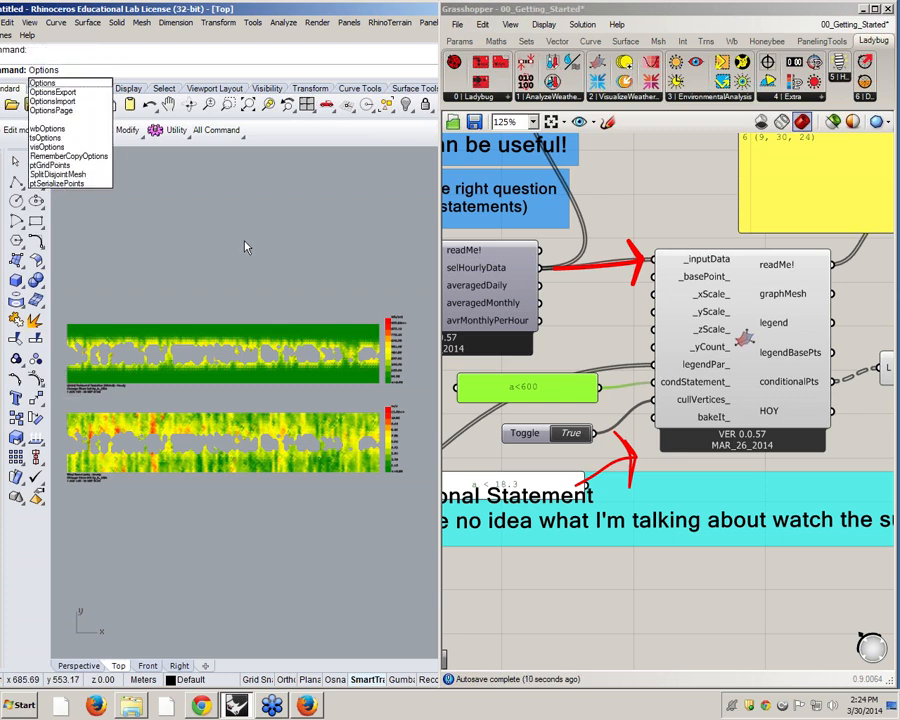
key("Return")
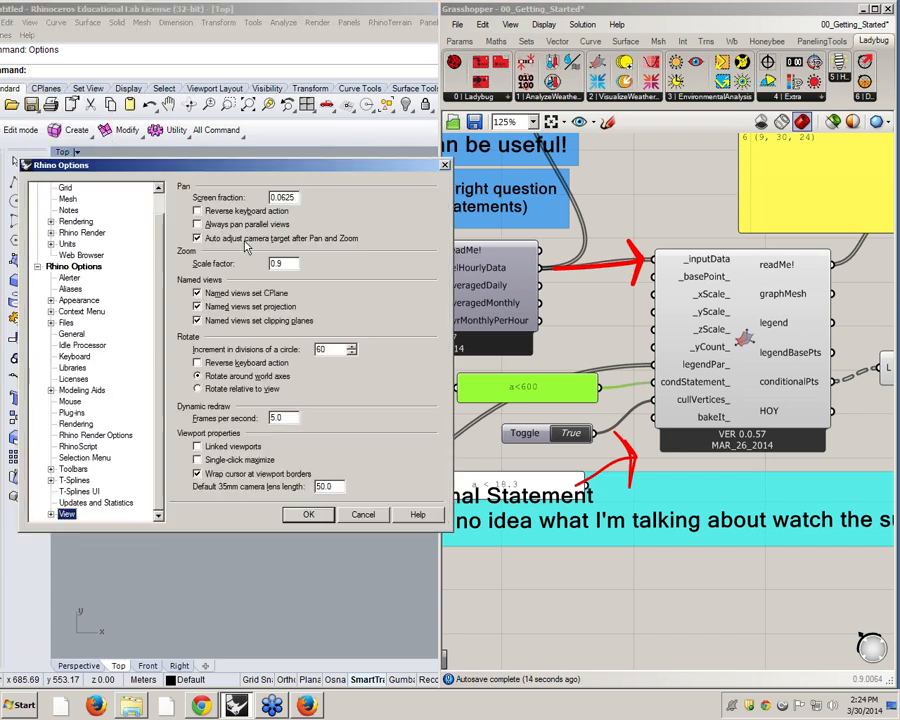
left_click(51, 300)
left_click(82, 311)
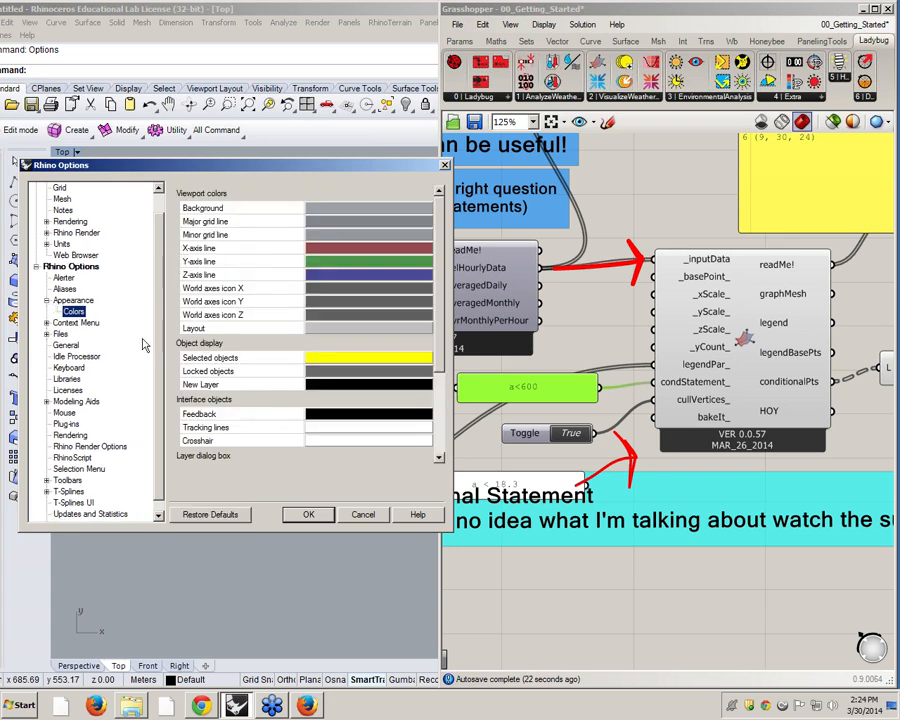
scroll(114, 252, "down", 1)
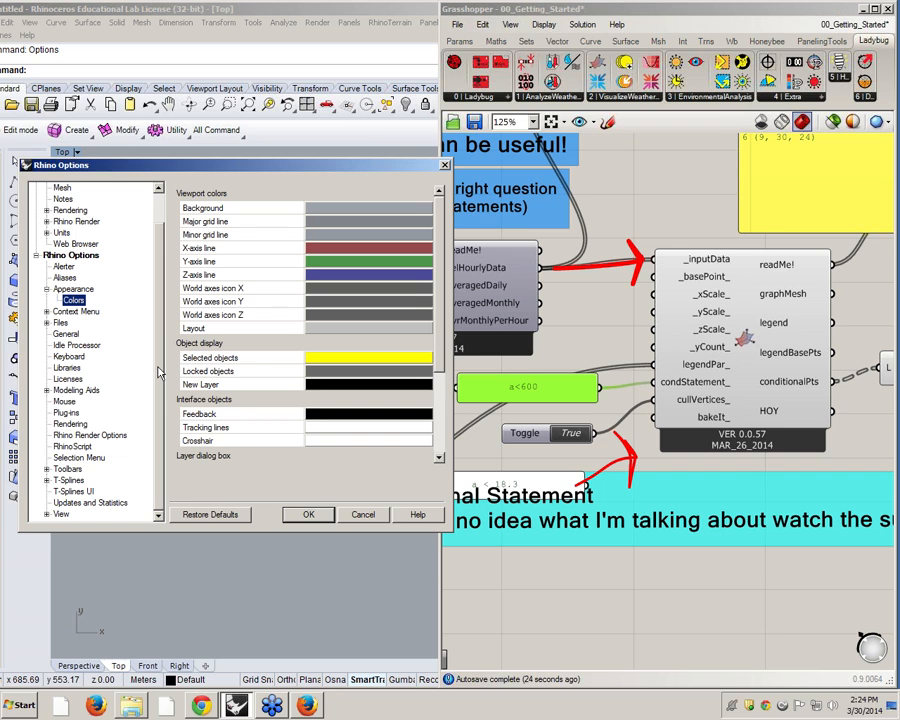
left_click(66, 291)
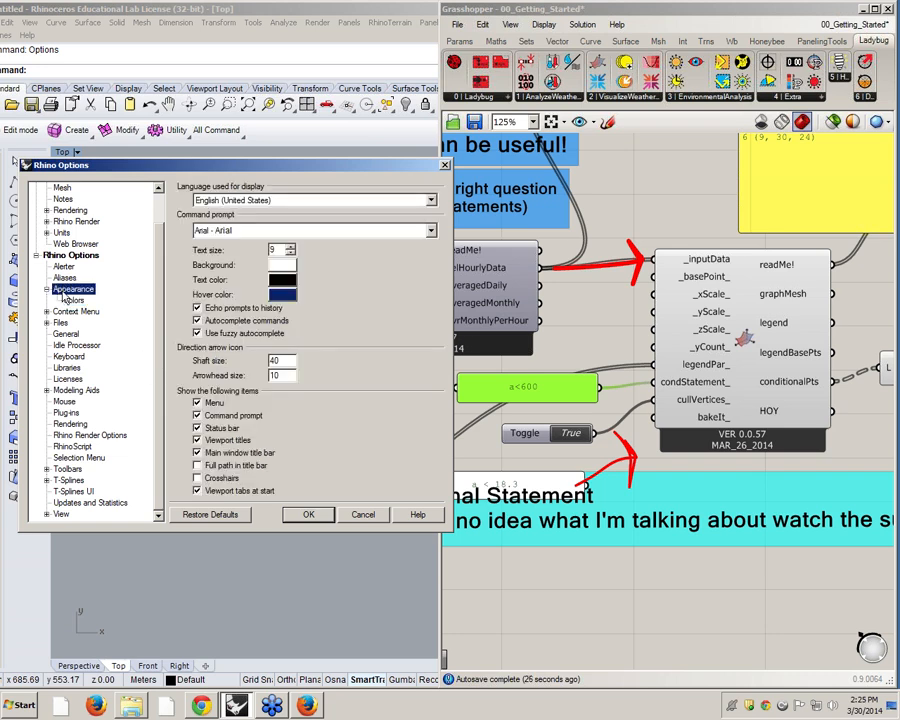
left_click(71, 300)
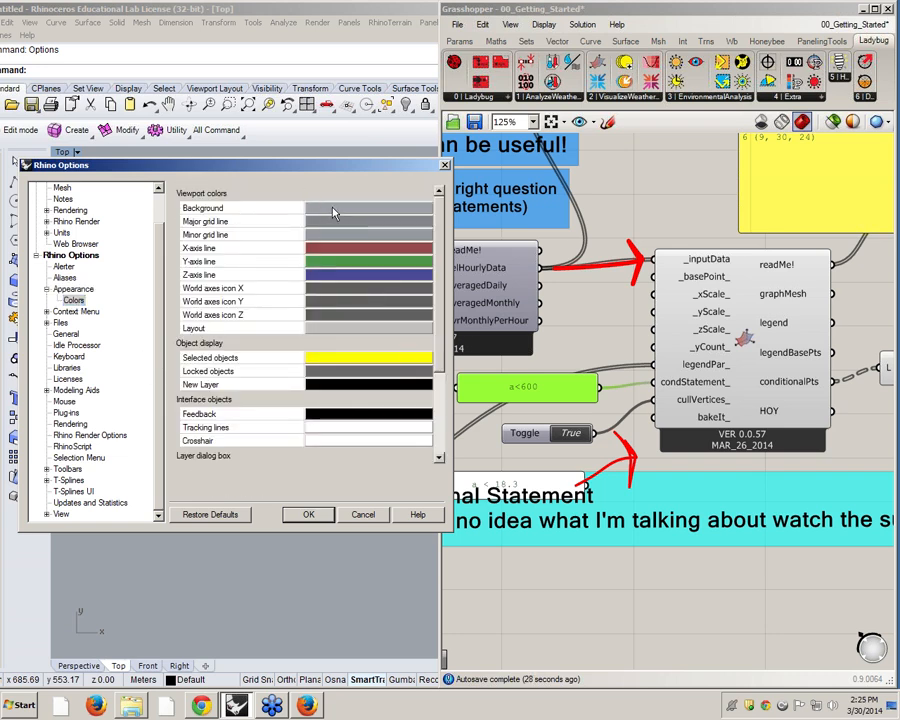
left_click(334, 213)
left_click(121, 273)
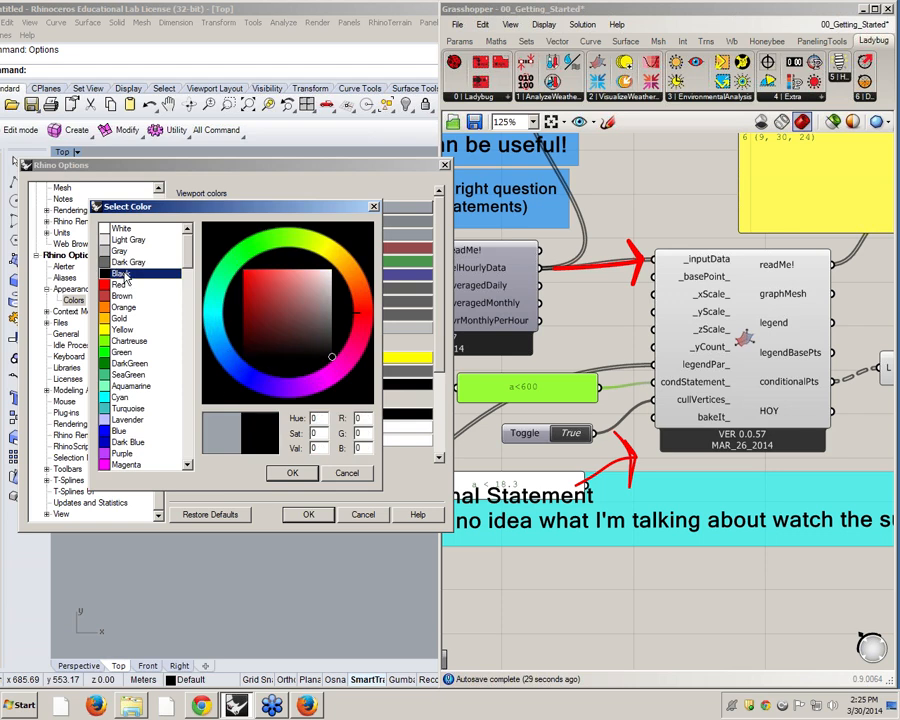
left_click(290, 474)
left_click(309, 514)
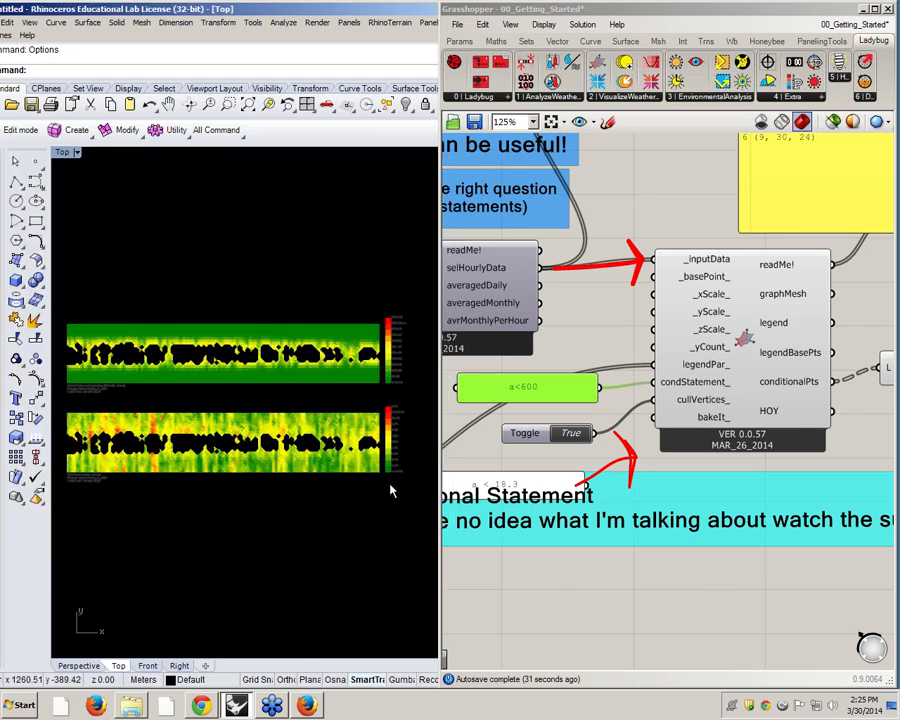
Step: Deselect the conditional statement panel and turn on the mesh edge preview for the radiation and wind speed charts
right_click_drag(185, 346, 260, 346)
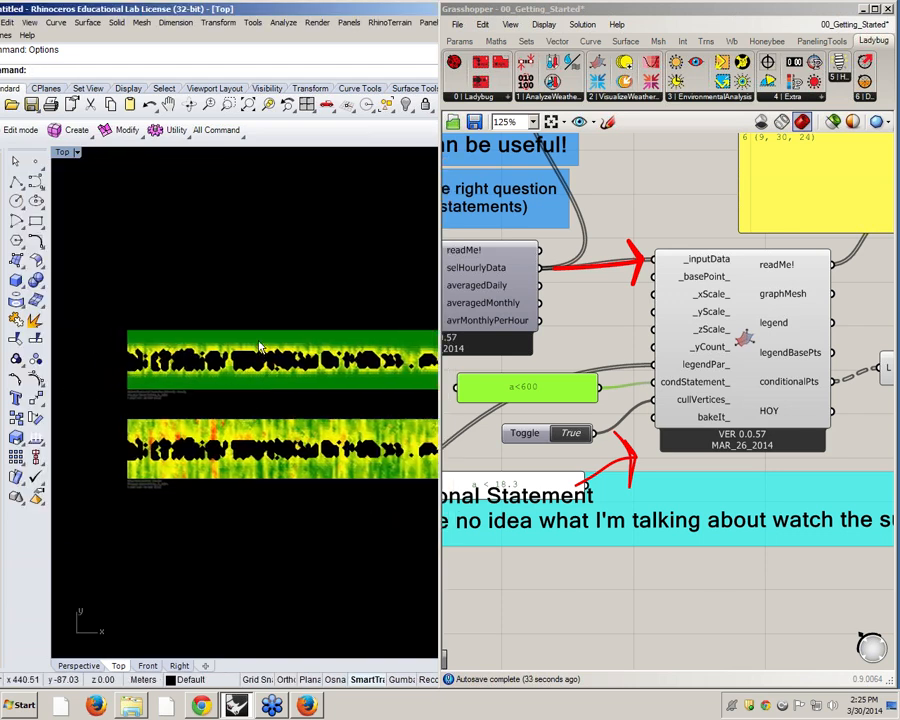
scroll(290, 330, "up", 2)
scroll(299, 322, "down", 3)
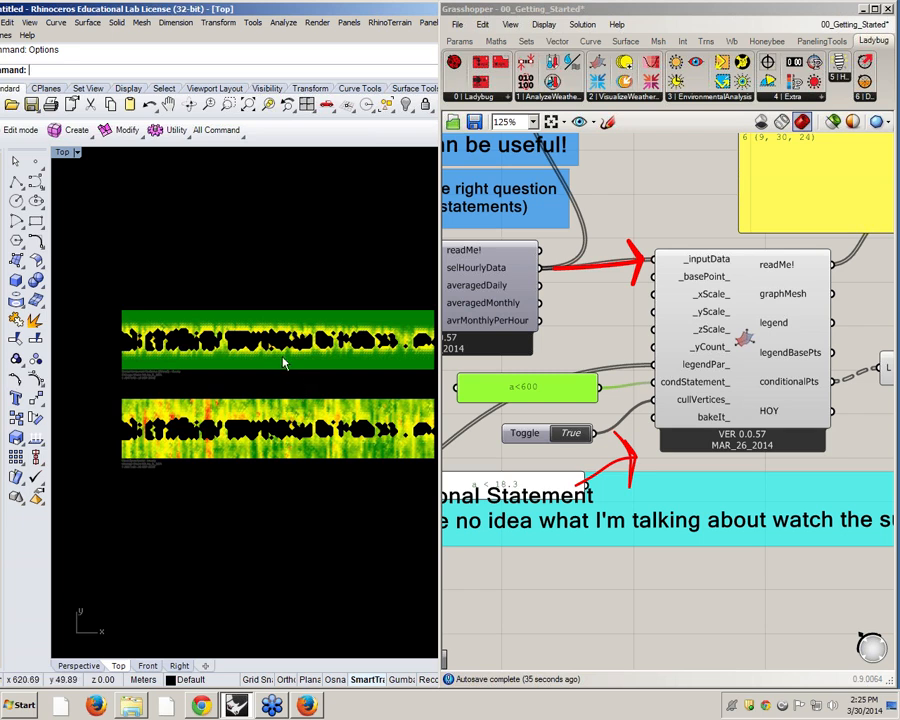
left_click(573, 568)
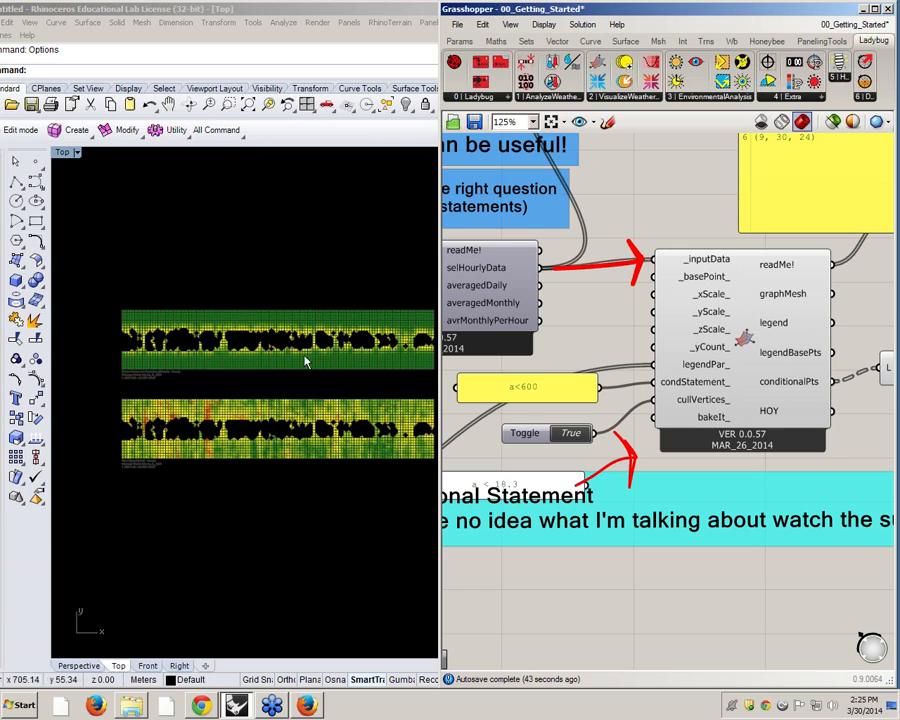
scroll(305, 345, "up", 5)
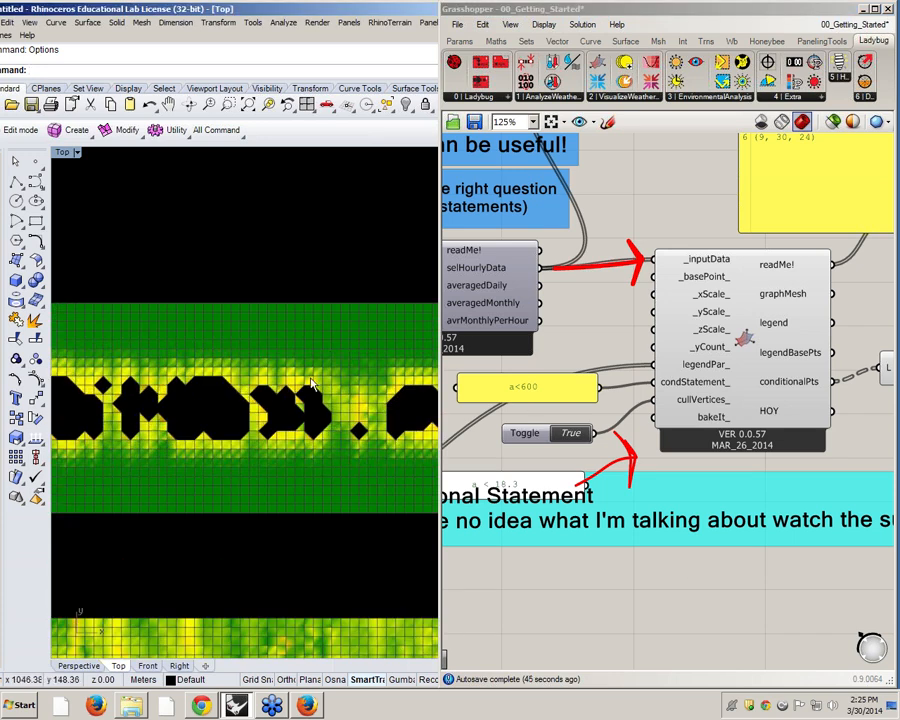
Step: Try red as Grasshopper's normal document preview colour, restore the dark grey (50, 50, 50) and confirm the preview settings
left_click(852, 121)
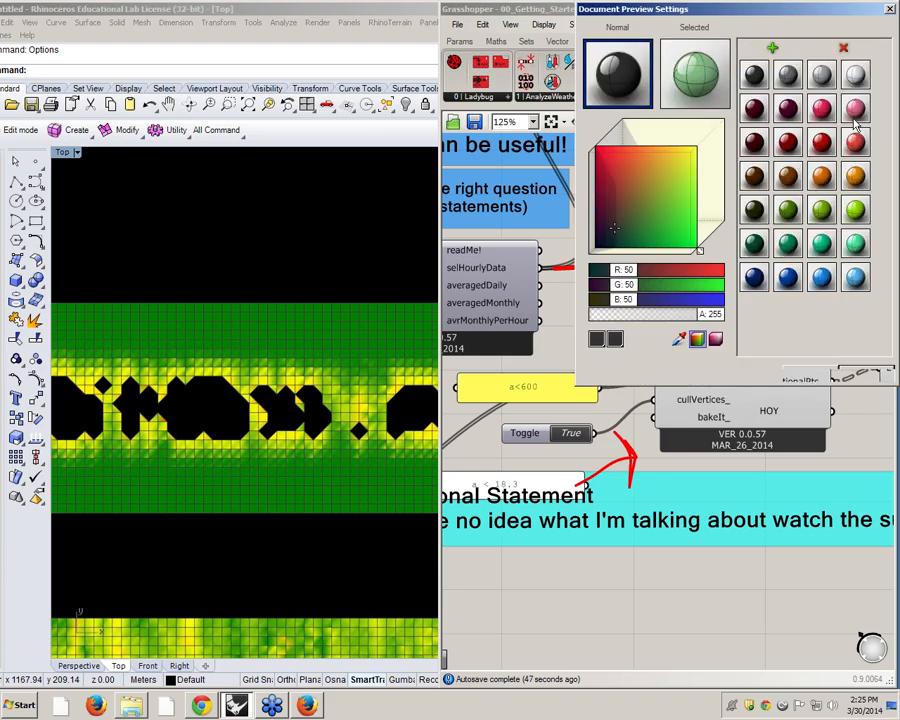
left_click(889, 9)
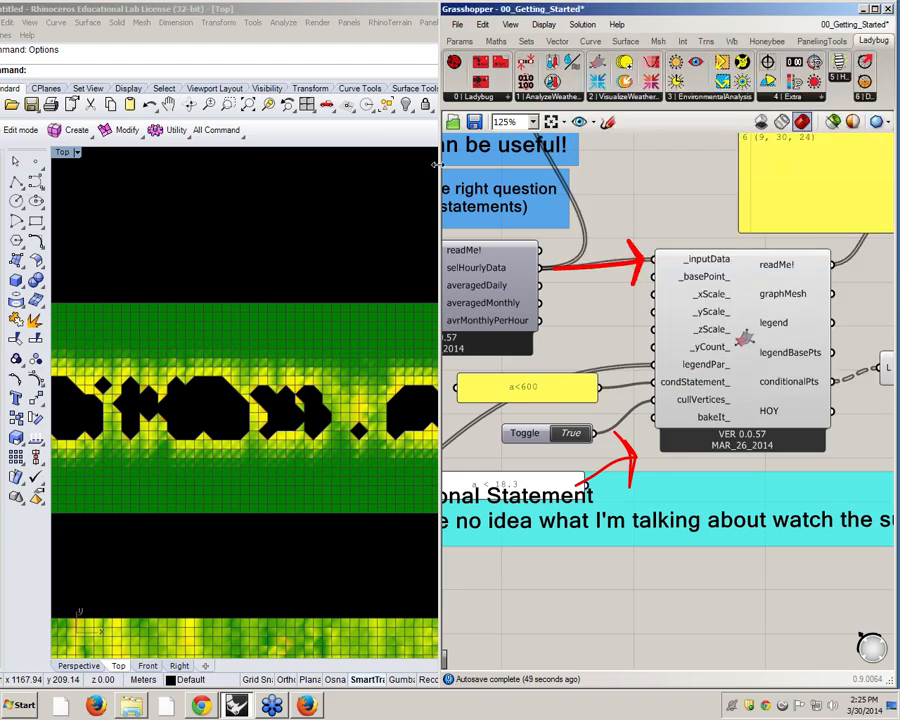
left_click_drag(437, 176, 337, 176)
left_click(852, 124)
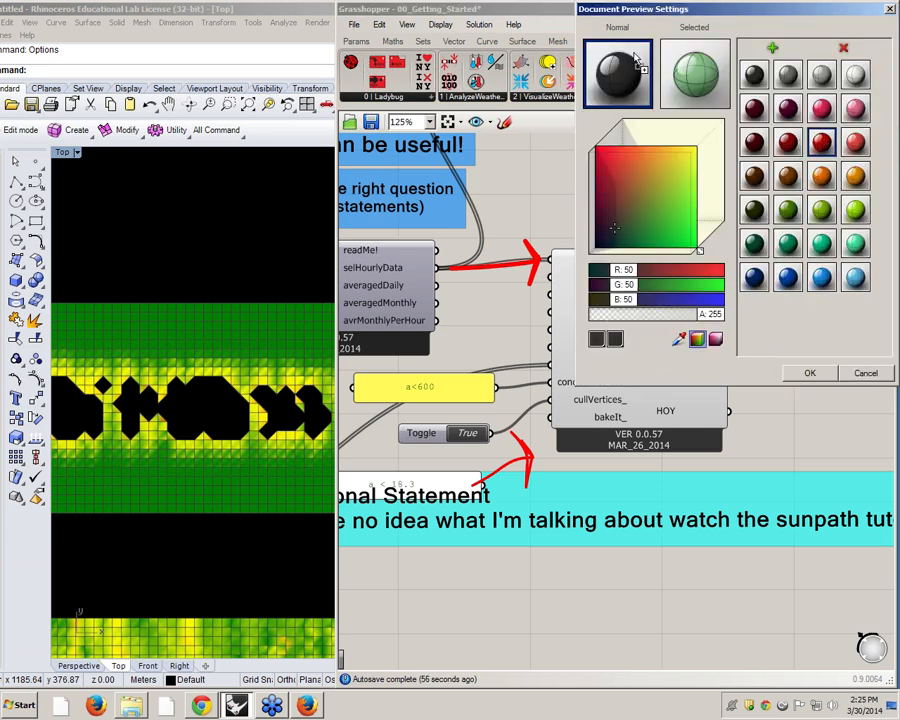
left_click(822, 142)
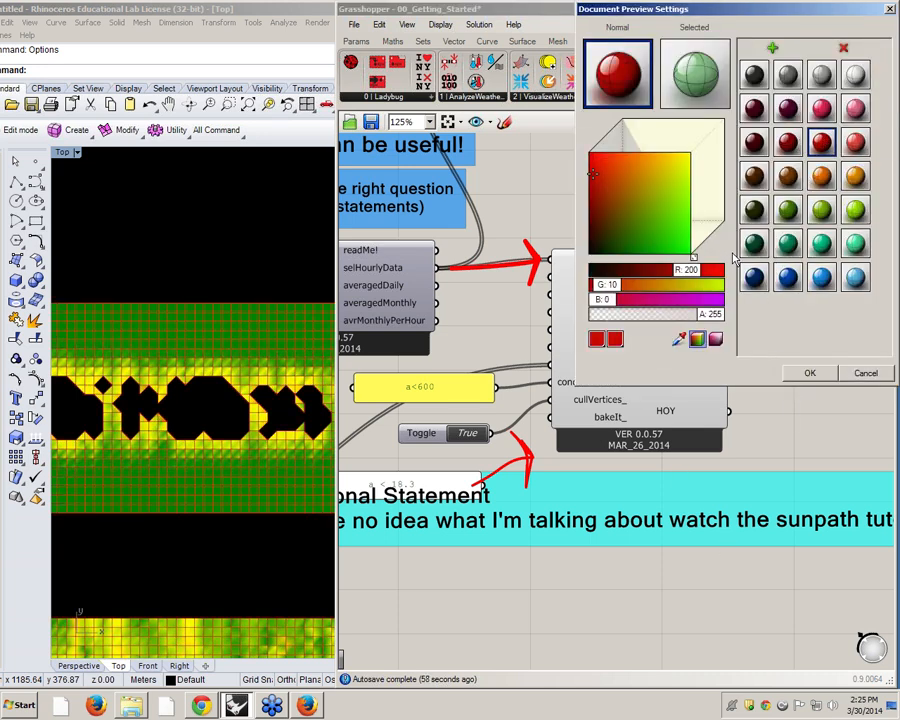
left_click(852, 181)
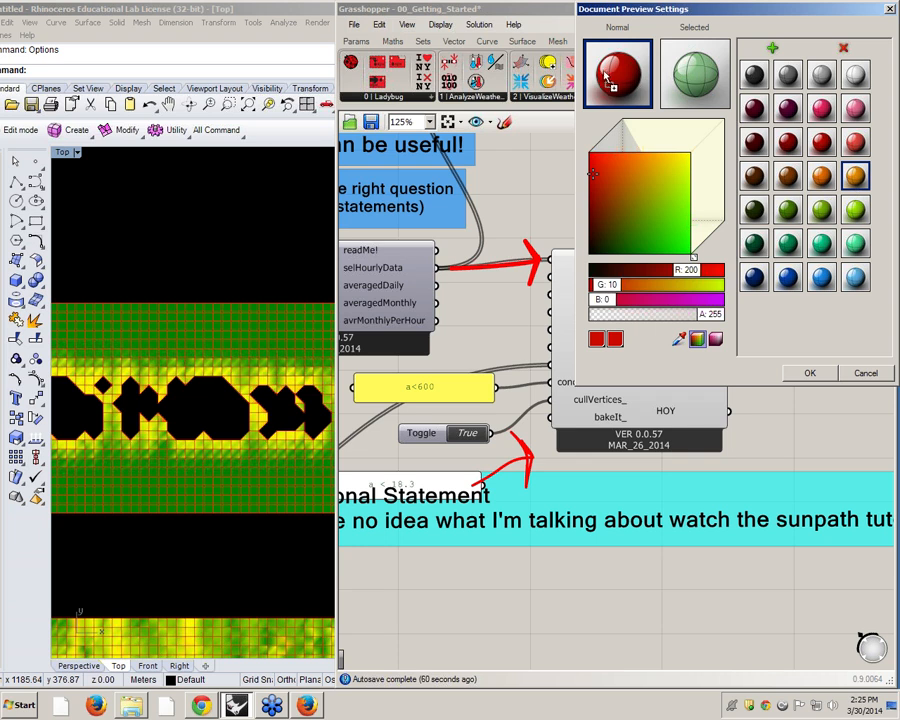
left_click(755, 76)
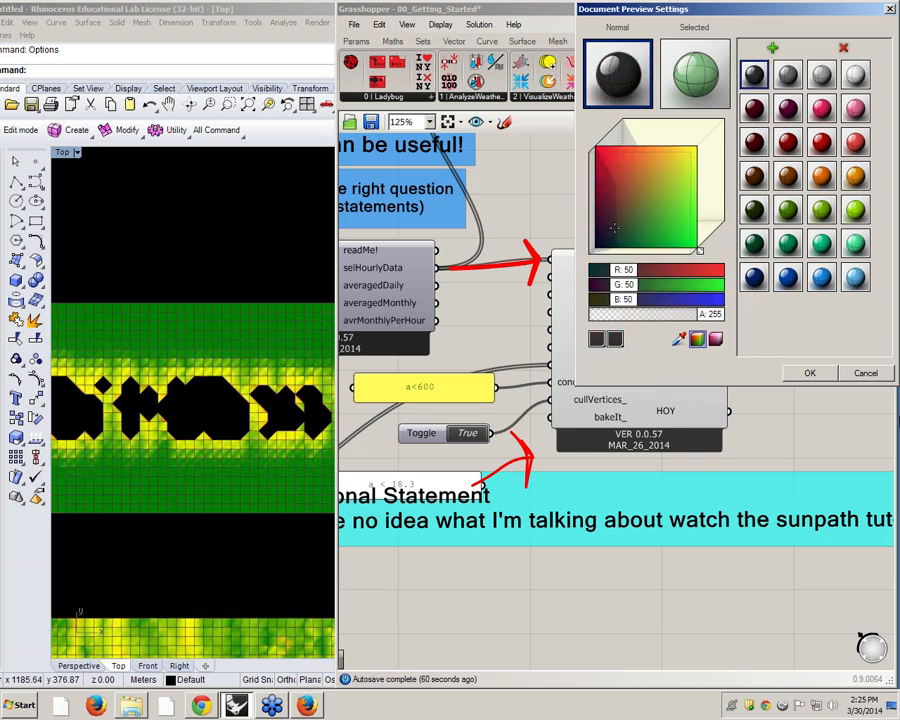
left_click(818, 373)
Step: Widen the Rhino window and set its viewport background colour to White
left_click_drag(333, 200, 479, 200)
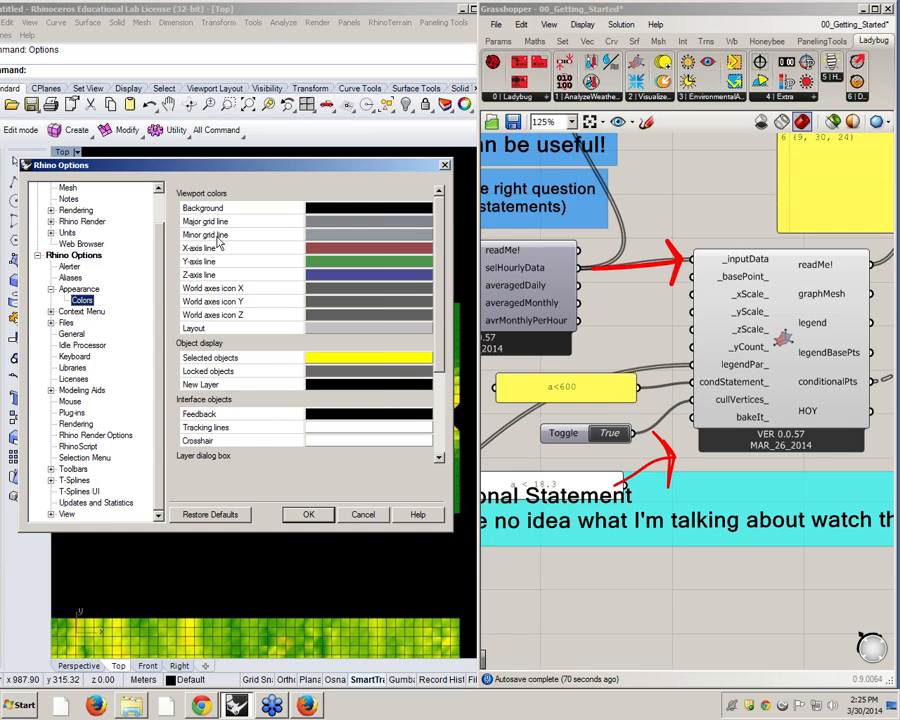
left_click(368, 207)
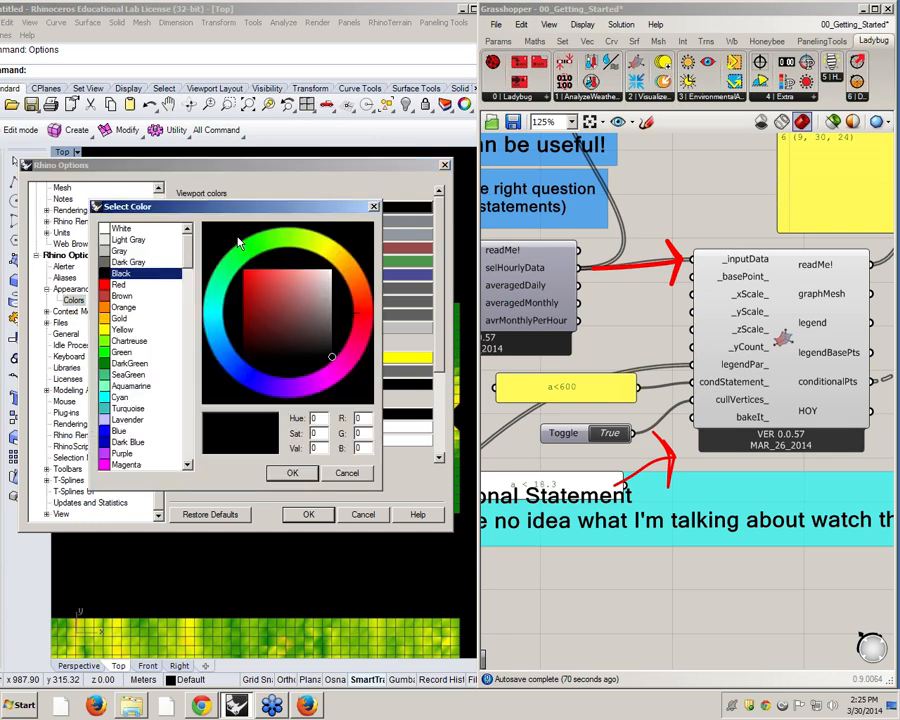
left_click(124, 229)
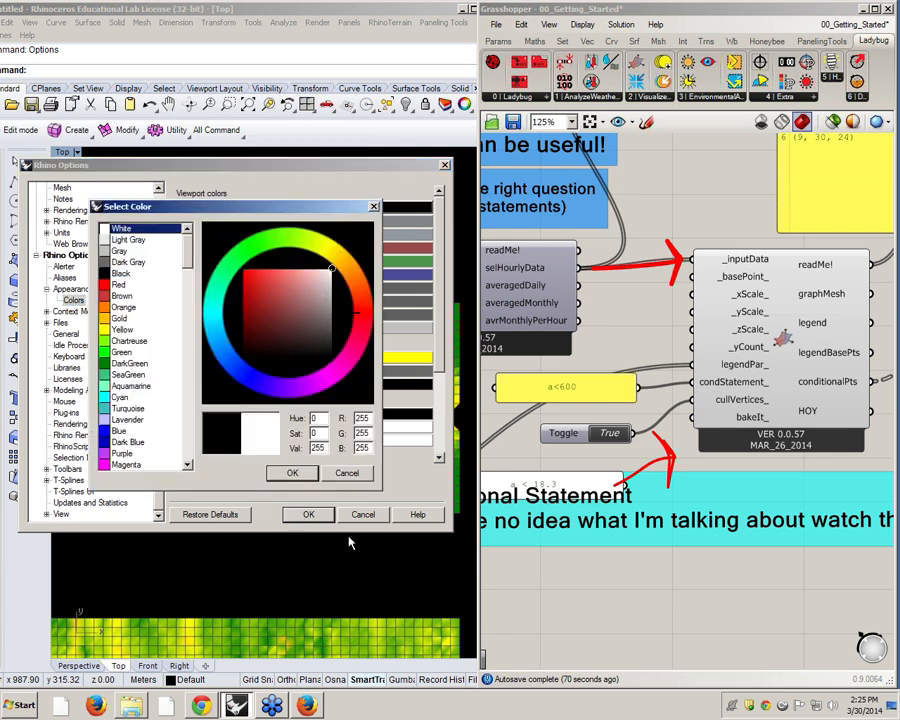
left_click(292, 472)
left_click(309, 514)
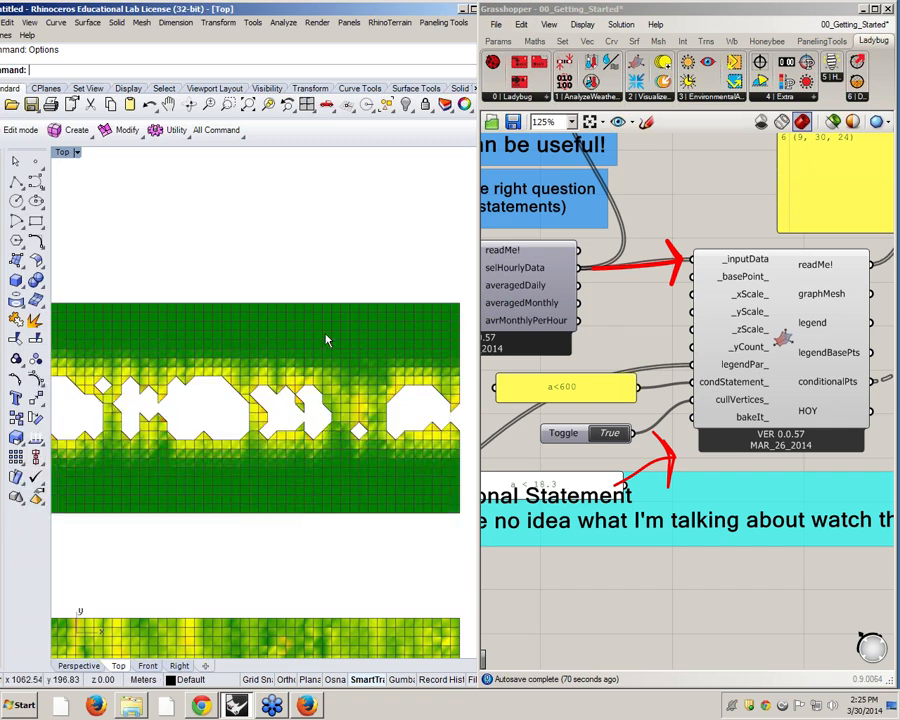
Step: Examine the culled charts against the white background in the Top view and in the Perspective view
scroll(326, 338, "down", 3)
right_click_drag(276, 320, 282, 400)
scroll(282, 400, "up", 3)
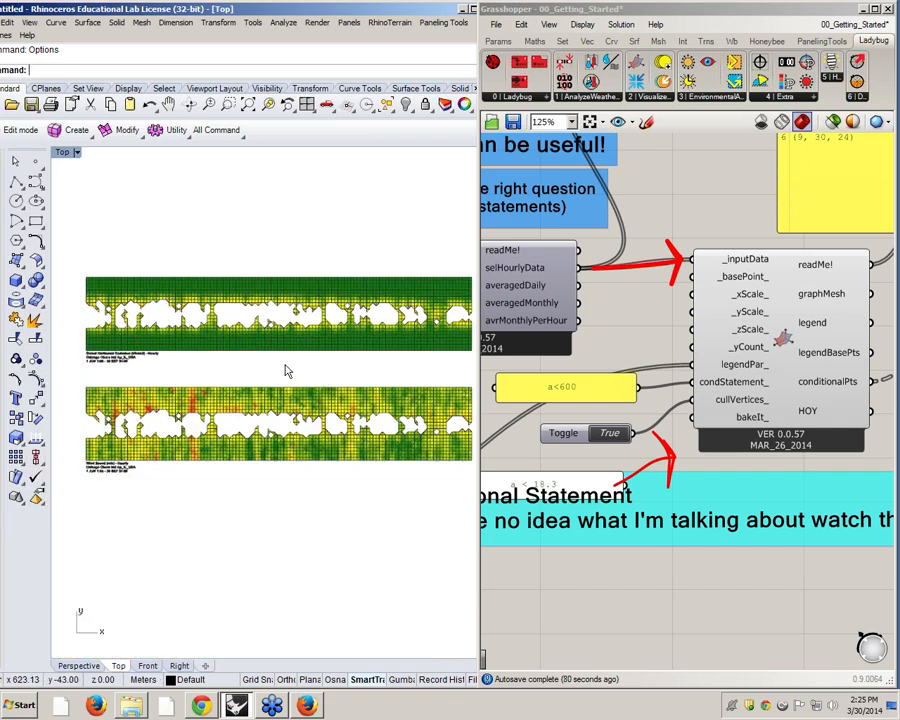
left_click(68, 664)
right_click_drag(168, 592, 238, 422)
right_click_drag(717, 449, 650, 428)
scroll(703, 425, "down", 2)
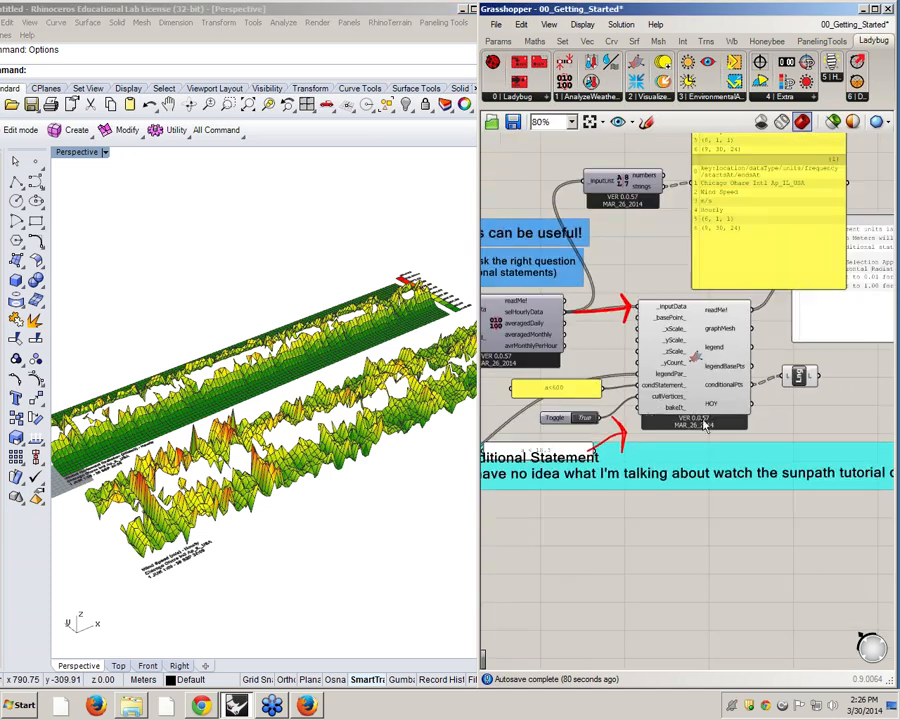
Step: Compare the charts without and with mesh edges and locate the Preview Mesh Edges display option
mouse_move(649, 408)
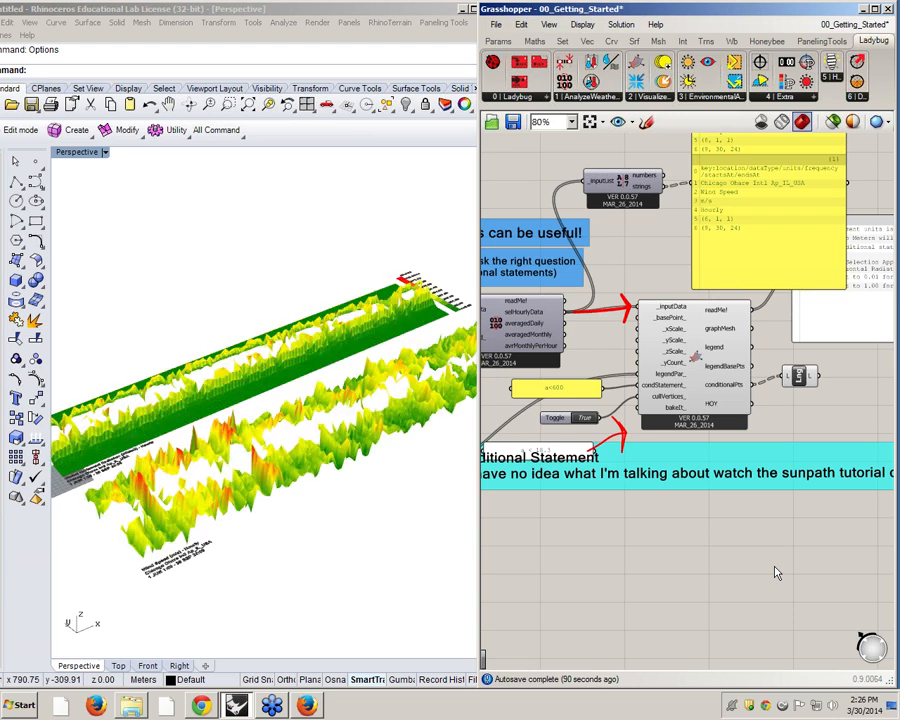
left_click(521, 25)
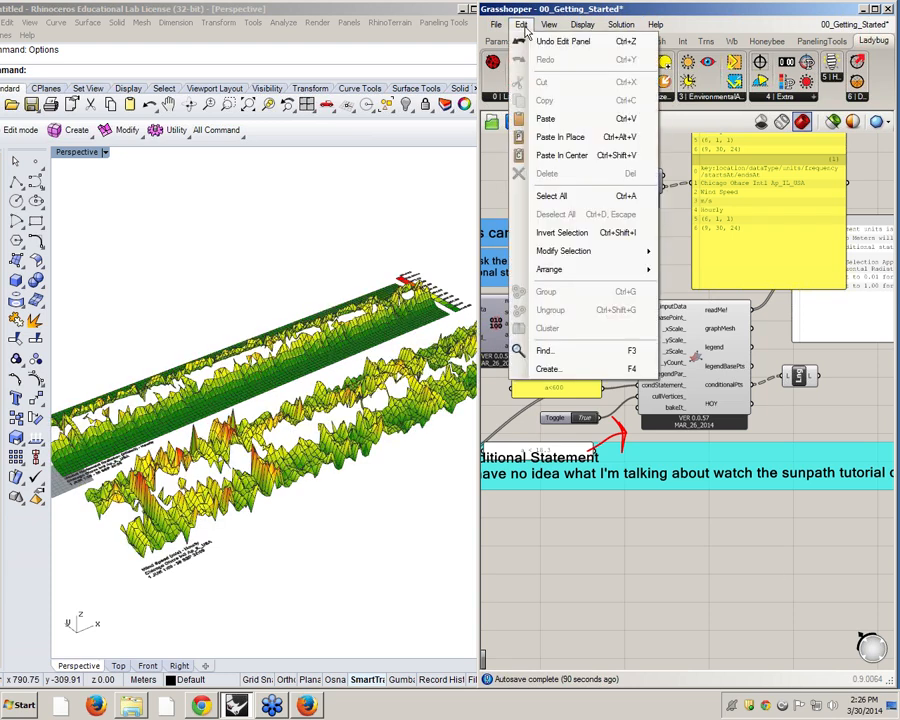
left_click(543, 26)
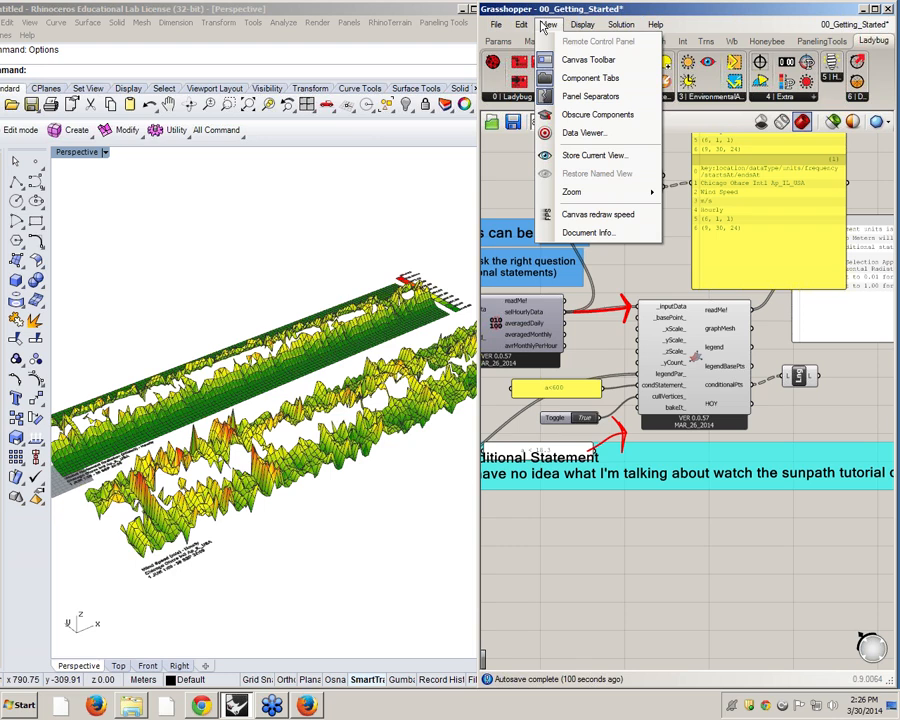
left_click(583, 25)
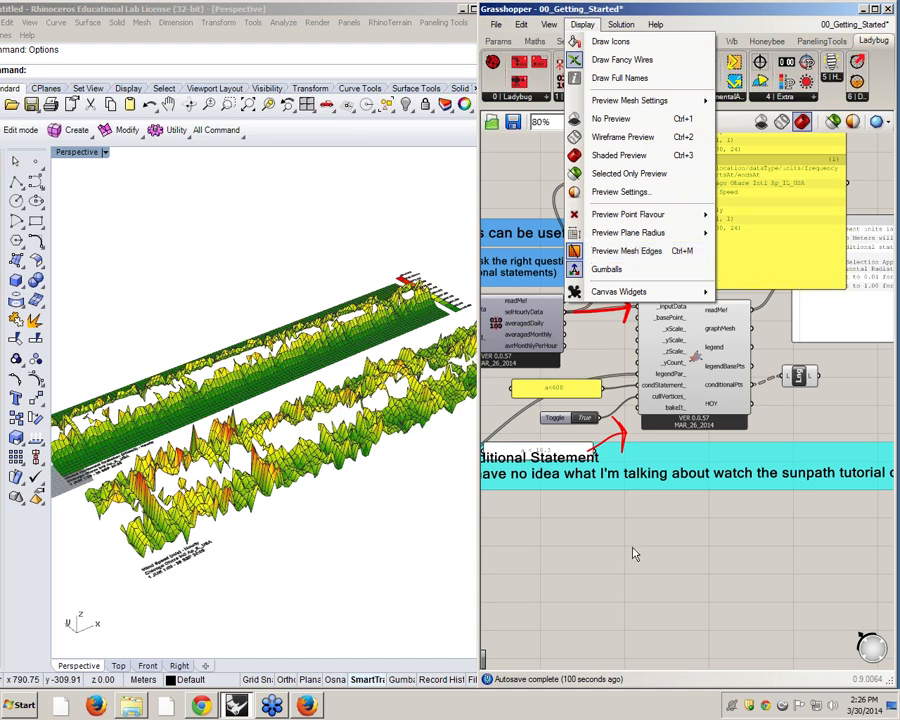
left_click(305, 473)
right_click_drag(305, 473, 239, 560)
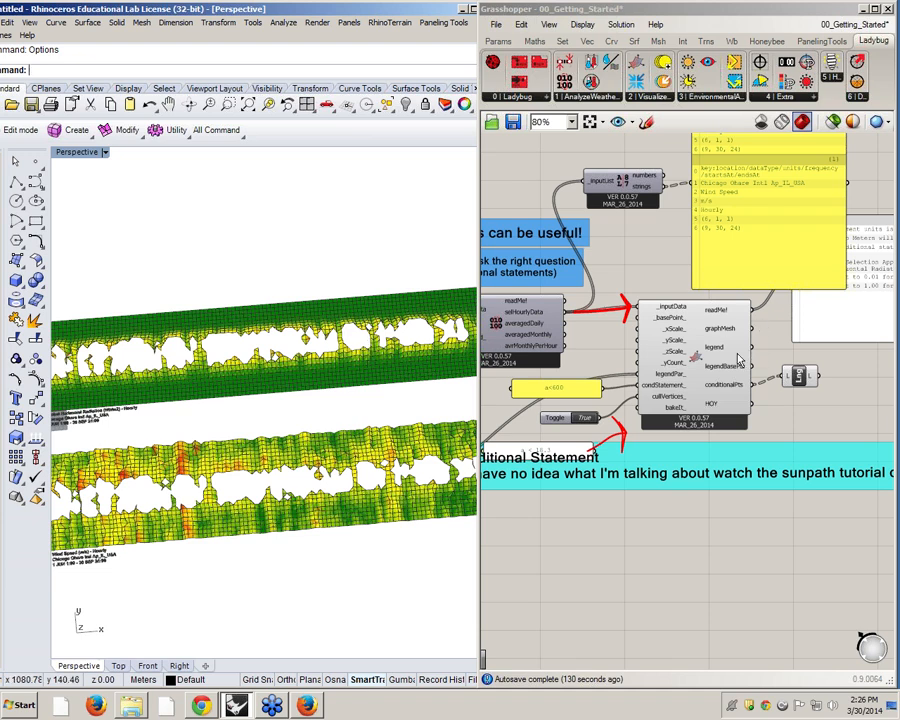
Step: Turn the 3D Chart component's preview off and back on
left_click(686, 372)
right_click(686, 372)
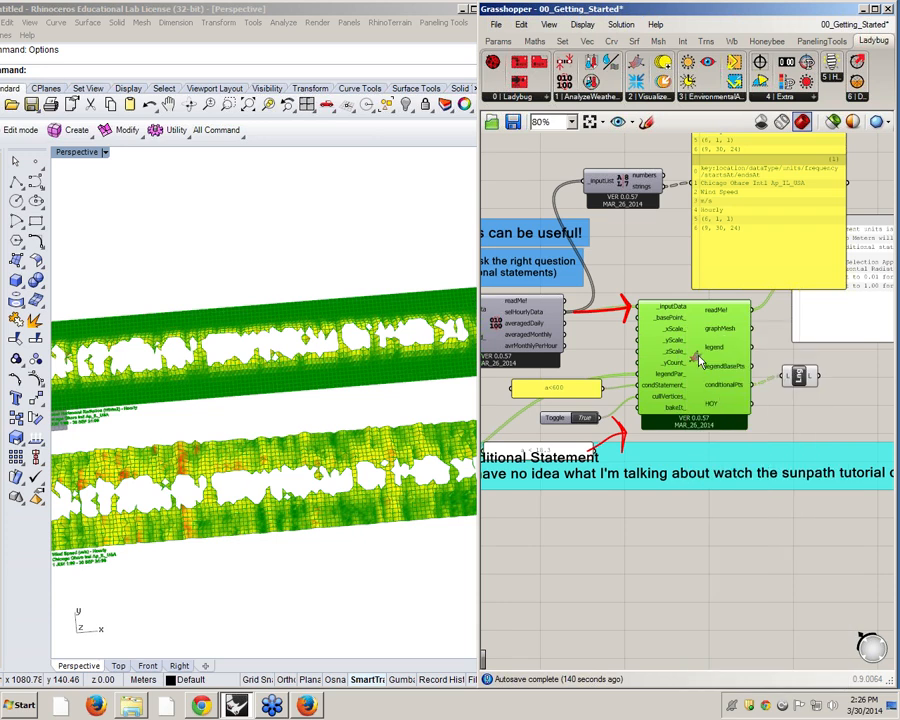
right_click(700, 357)
left_click(740, 446)
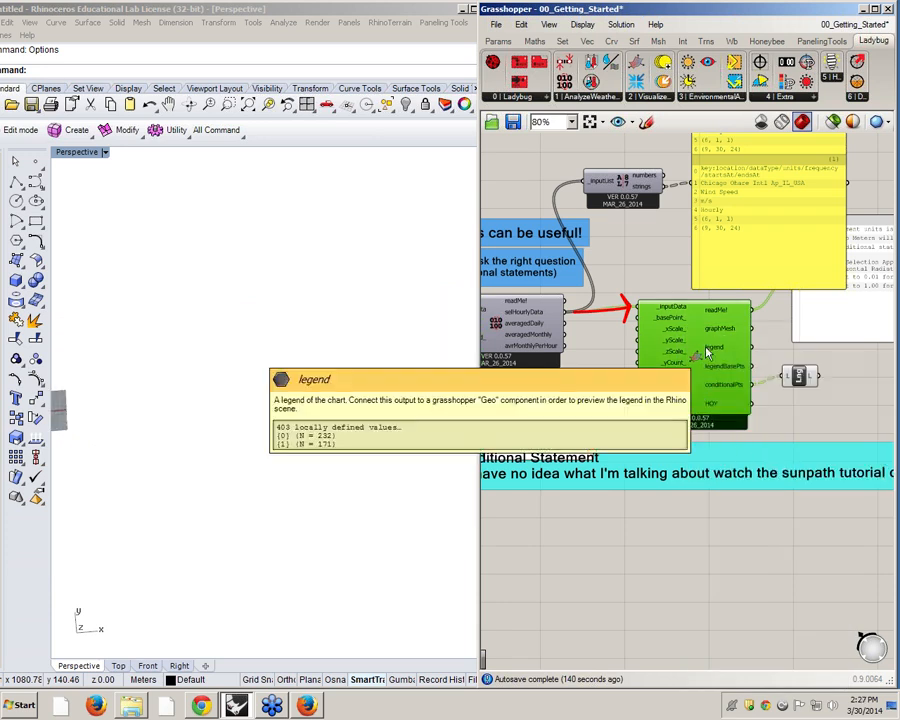
right_click(704, 348)
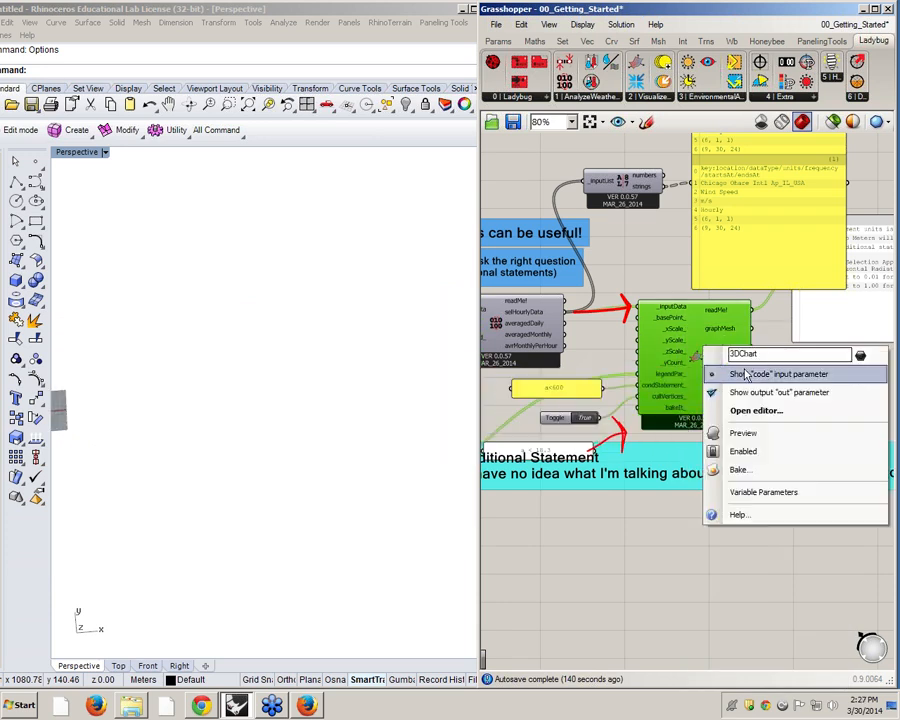
left_click(742, 487)
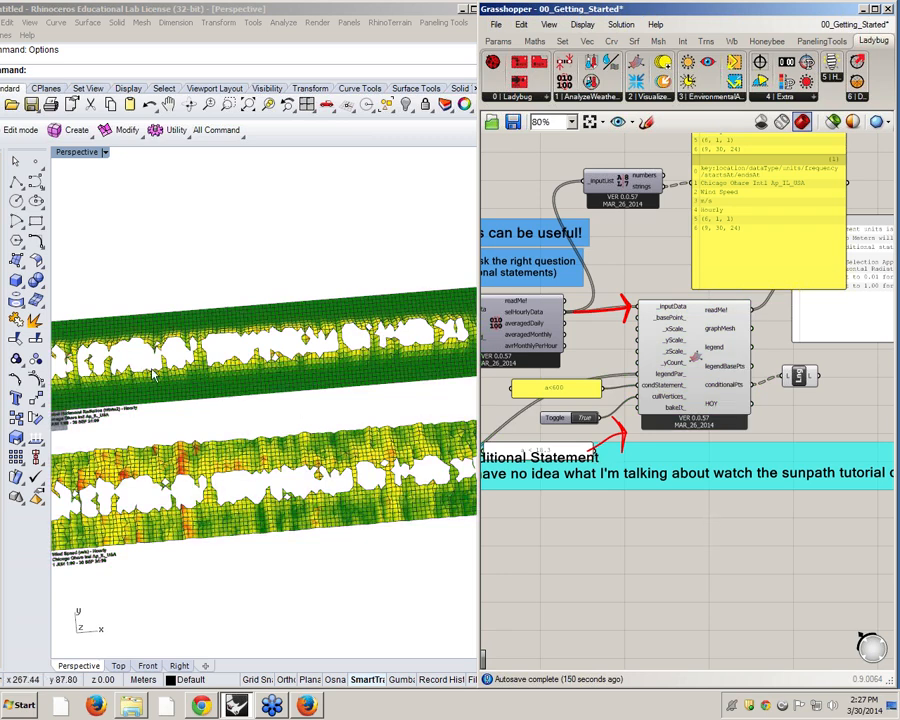
Step: Examine the radiation chart's Wh/m2 legend up close in the Perspective view
left_click(160, 403)
scroll(160, 403, "down", 7)
scroll(236, 368, "up", 15)
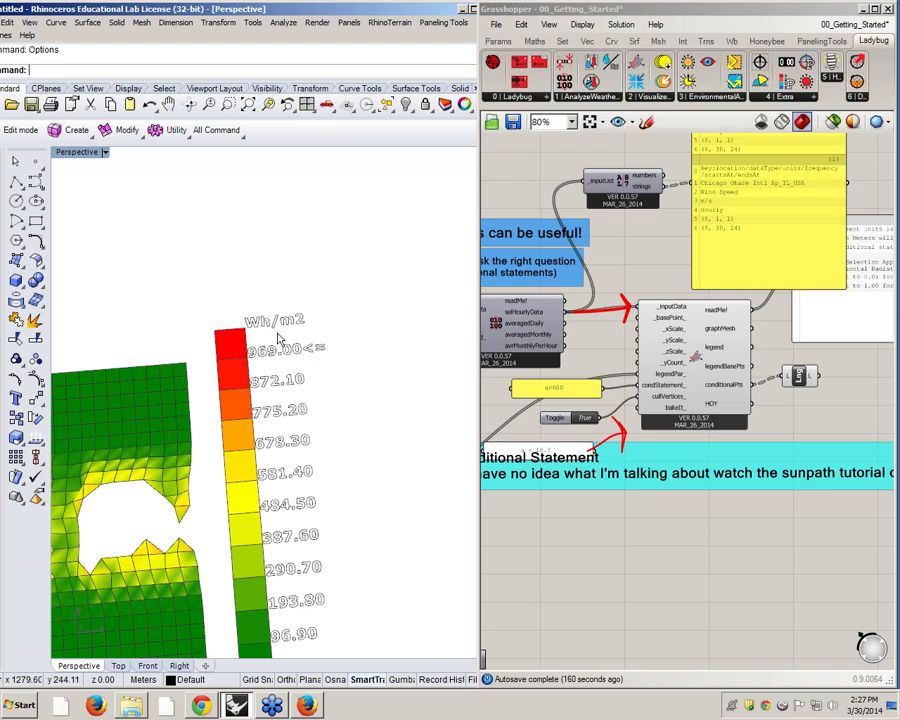
Step: Examine the culled radiation and wind speed charts in the Perspective view against the a<600 conditional statement
right_click_drag(685, 418, 744, 418)
right_click_drag(360, 508, 422, 371)
scroll(422, 371, "down", 10)
right_click_drag(264, 469, 269, 467)
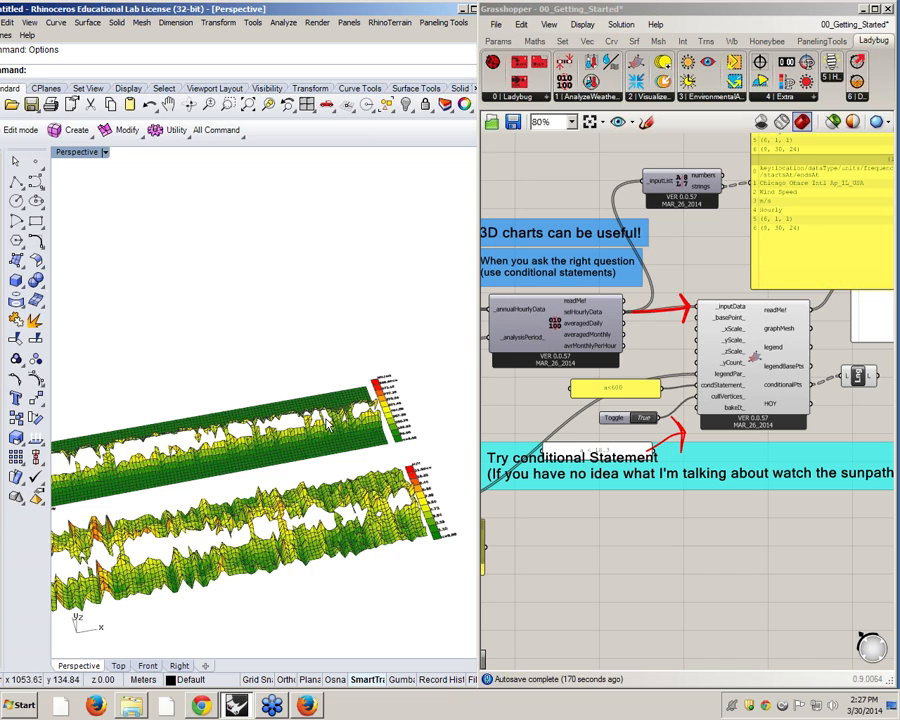
right_click_drag(615, 383, 655, 370)
scroll(655, 370, "up", 1)
scroll(654, 369, "up", 1)
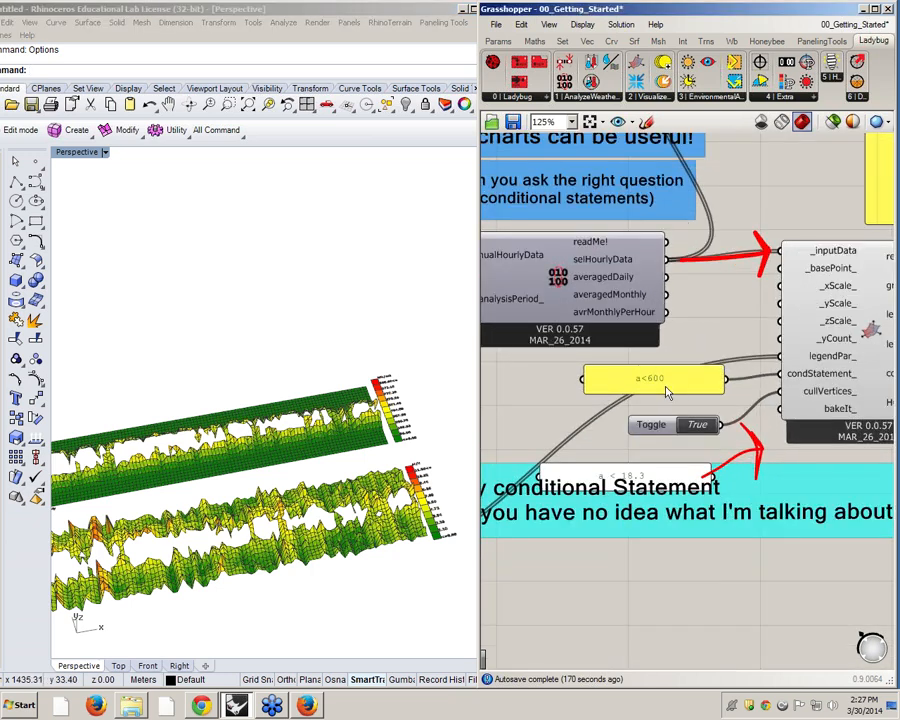
left_click(650, 375)
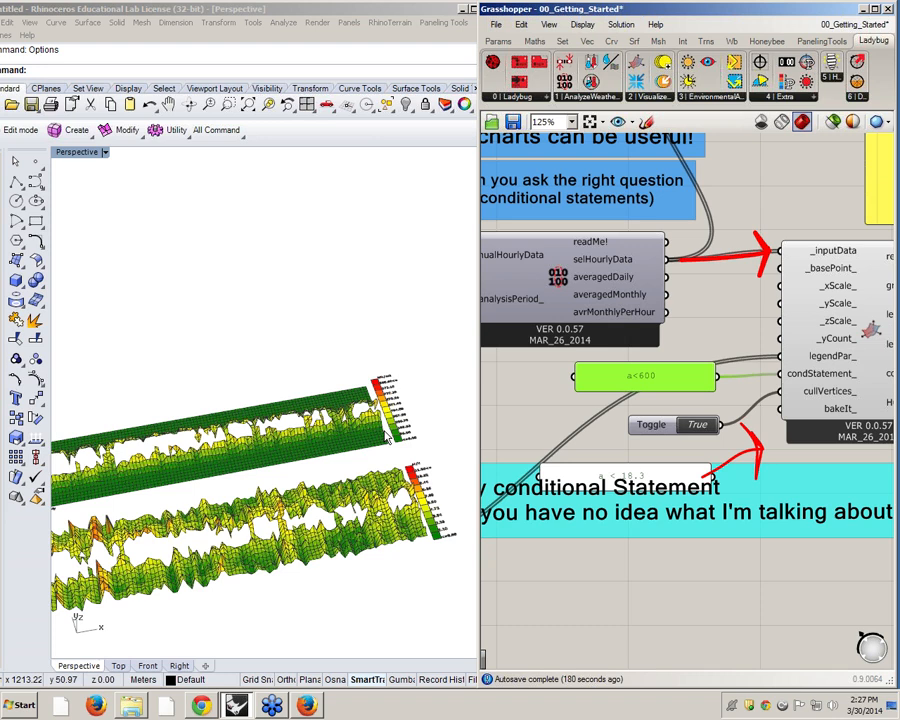
right_click_drag(310, 432, 305, 550)
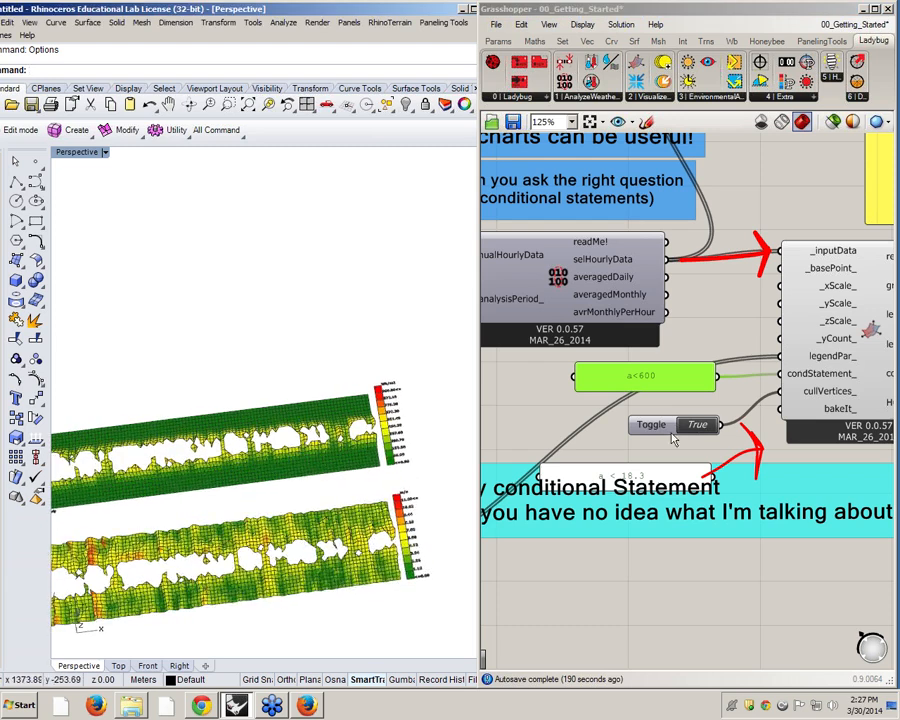
right_click_drag(707, 402, 673, 390)
right_click_drag(236, 588, 280, 540)
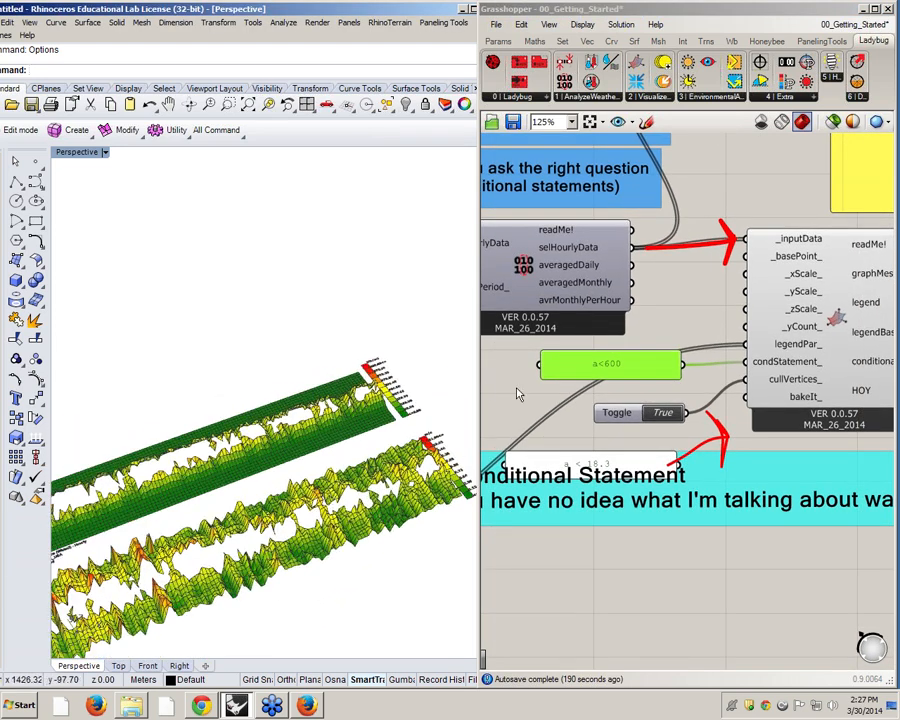
Step: Disconnect the Boolean toggle from the 3D Chart component's cullVertices input
right_click_drag(782, 390, 705, 385)
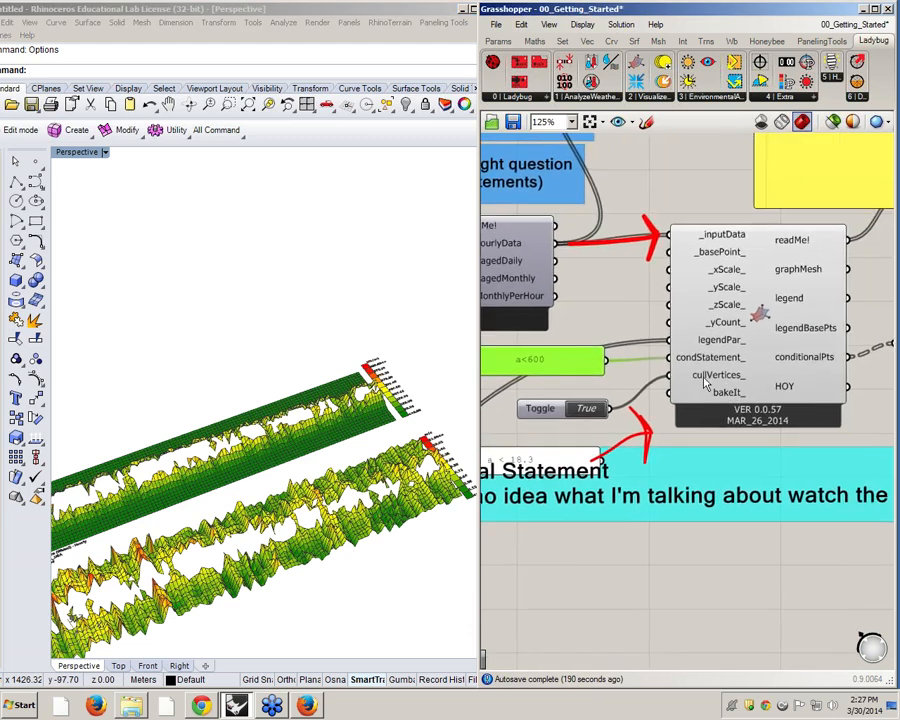
scroll(705, 385, "down", 2)
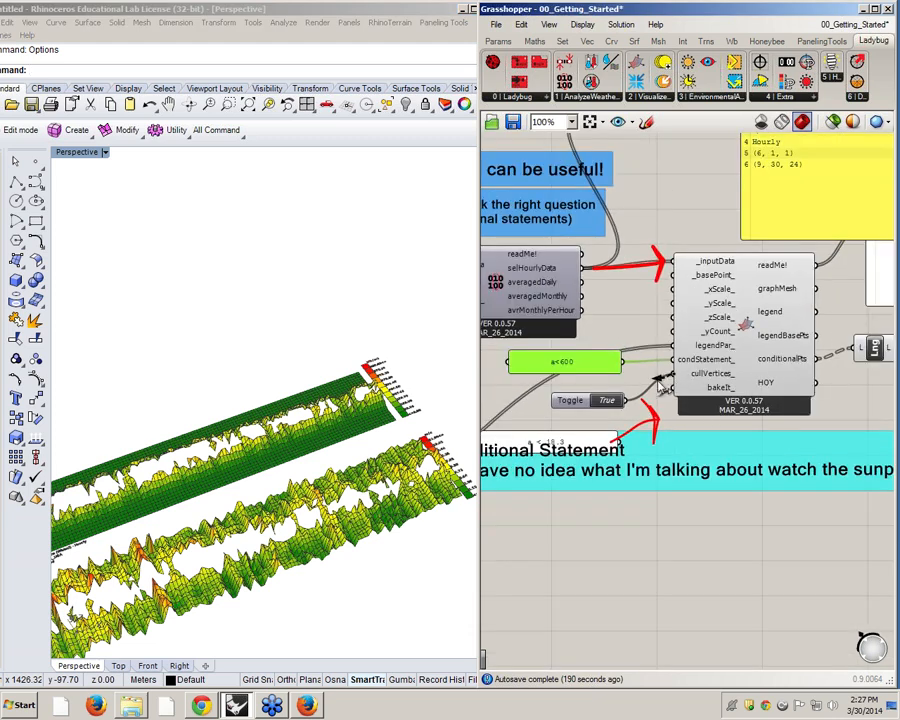
left_click_drag(660, 386, 623, 403)
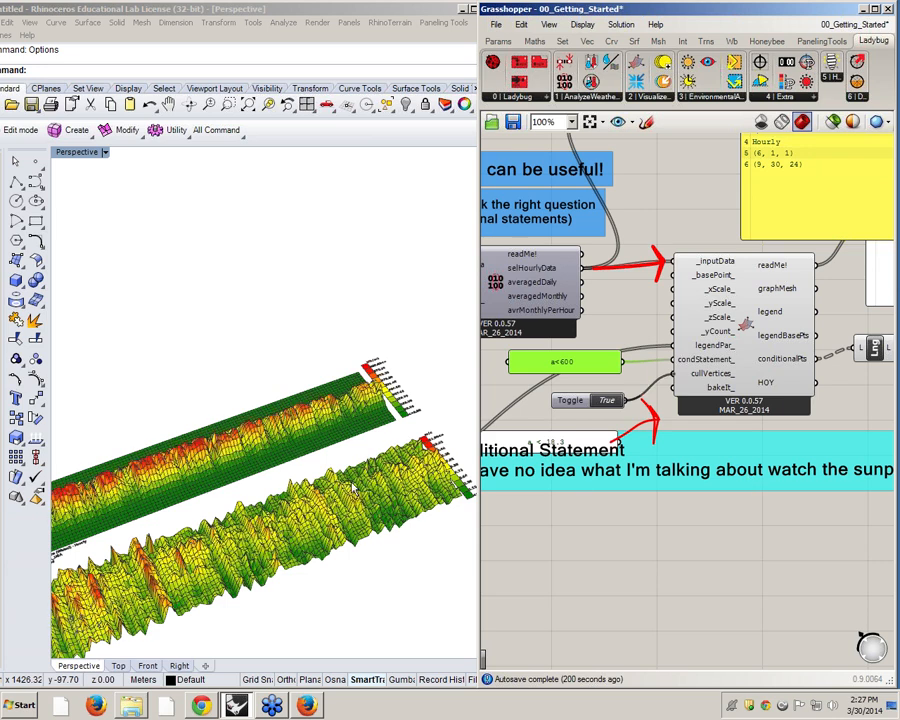
Step: Change the conditional statement panel's text to "a>600 and b>2"
right_click_drag(682, 410, 679, 444)
scroll(575, 397, "up", 2)
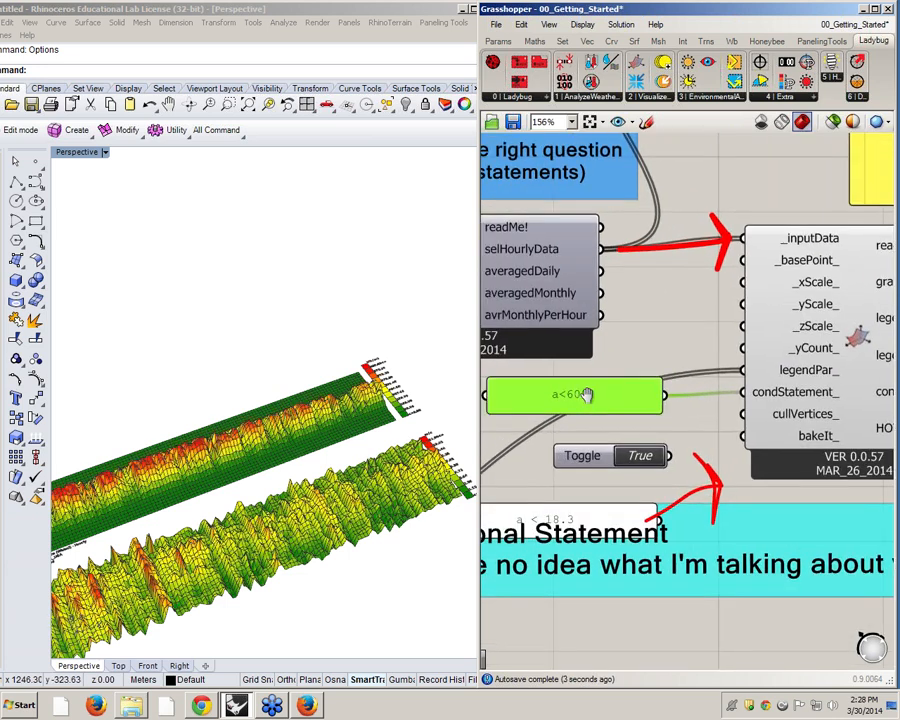
double_click(585, 397)
left_click(521, 314)
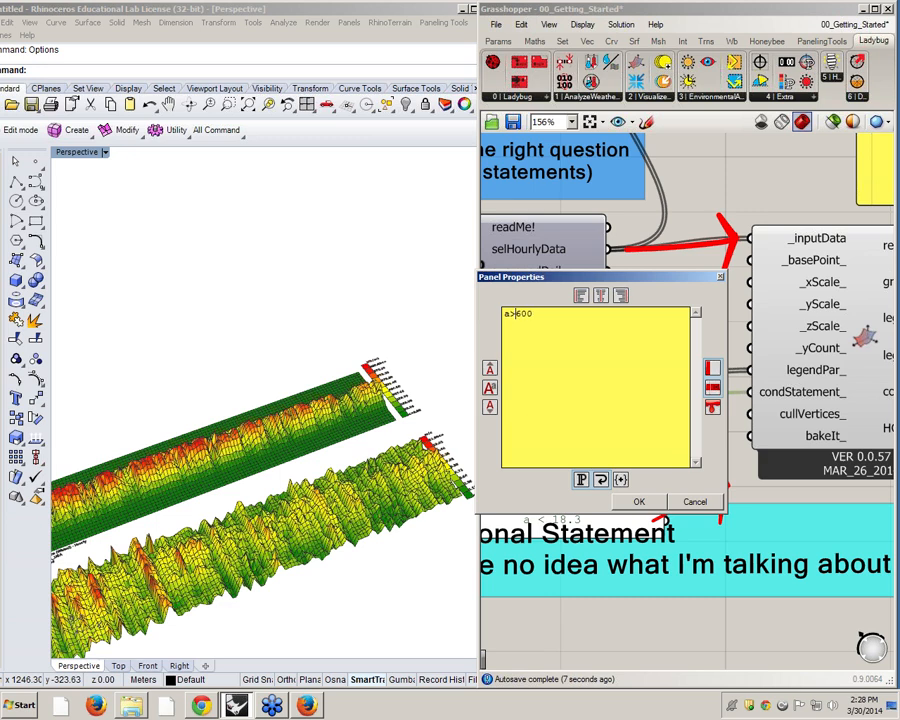
key("BackSpace")
type(">600 and")
type("b>2")
left_click(639, 501)
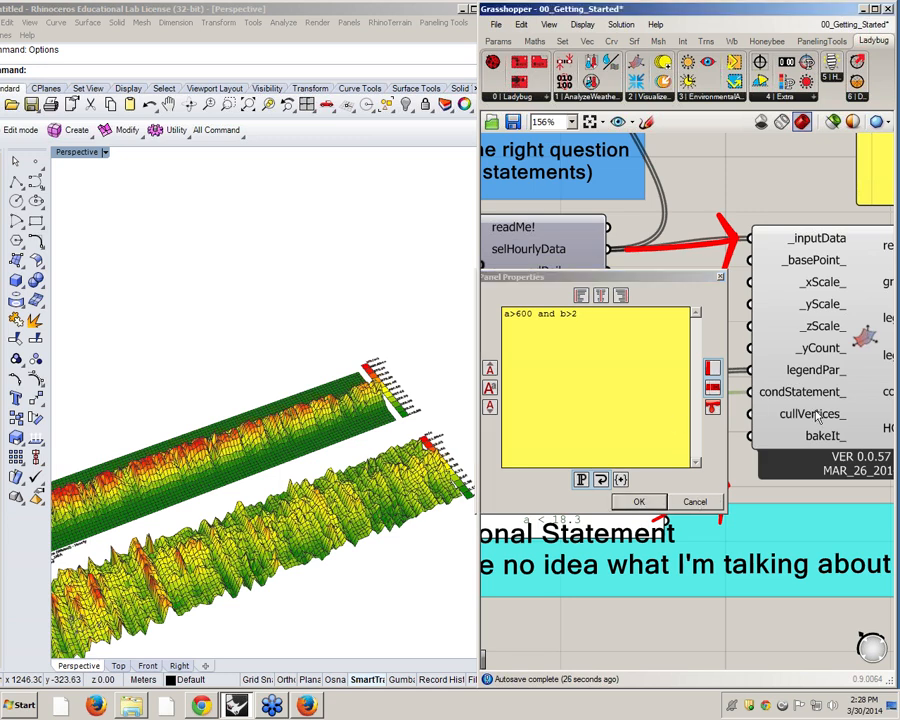
Step: Add a Point parameter beside the 3D Chart component and connect the conditionalPts output to it
right_click_drag(815, 415, 561, 382)
double_click(712, 401)
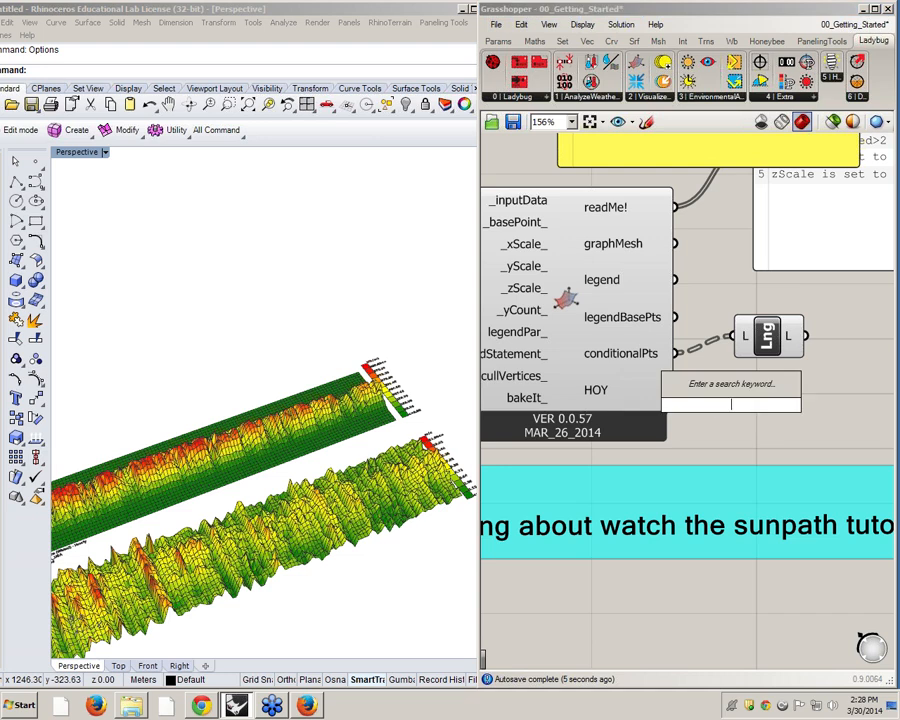
type("pt")
left_click(708, 334)
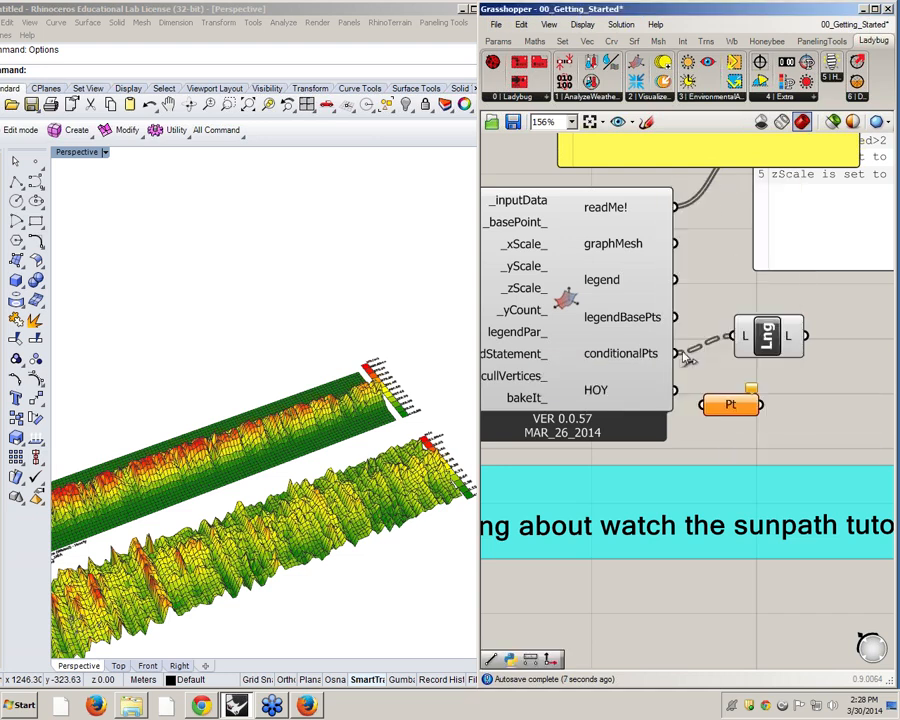
left_click_drag(684, 358, 763, 378)
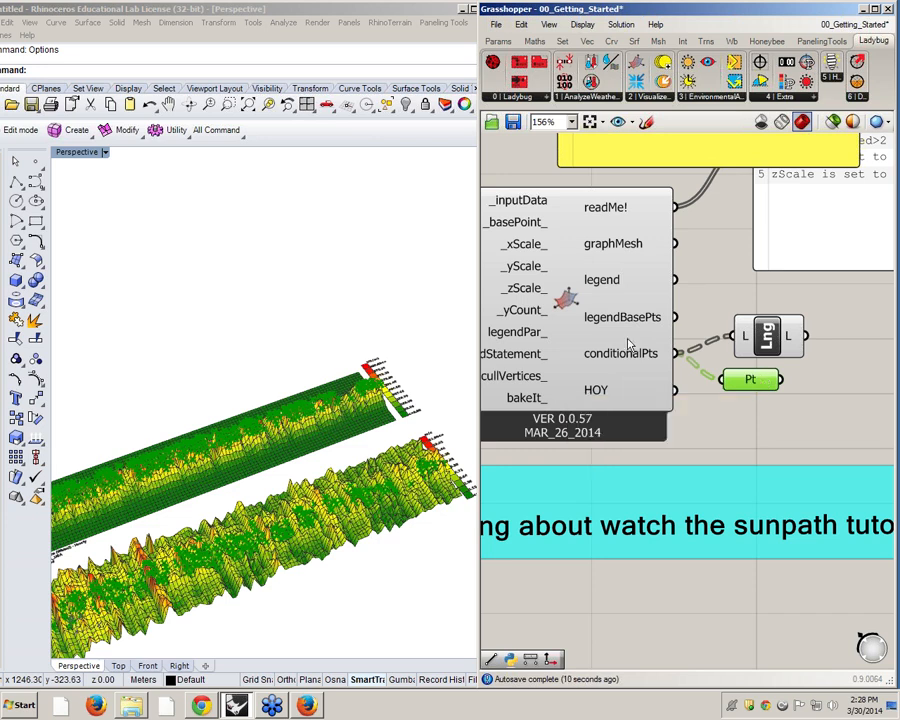
Step: Move the component that separates numbers and strings down, closer to the 3D Chart component, and adjust its strings panel
right_click_drag(625, 339, 786, 372)
scroll(790, 375, "down", 2)
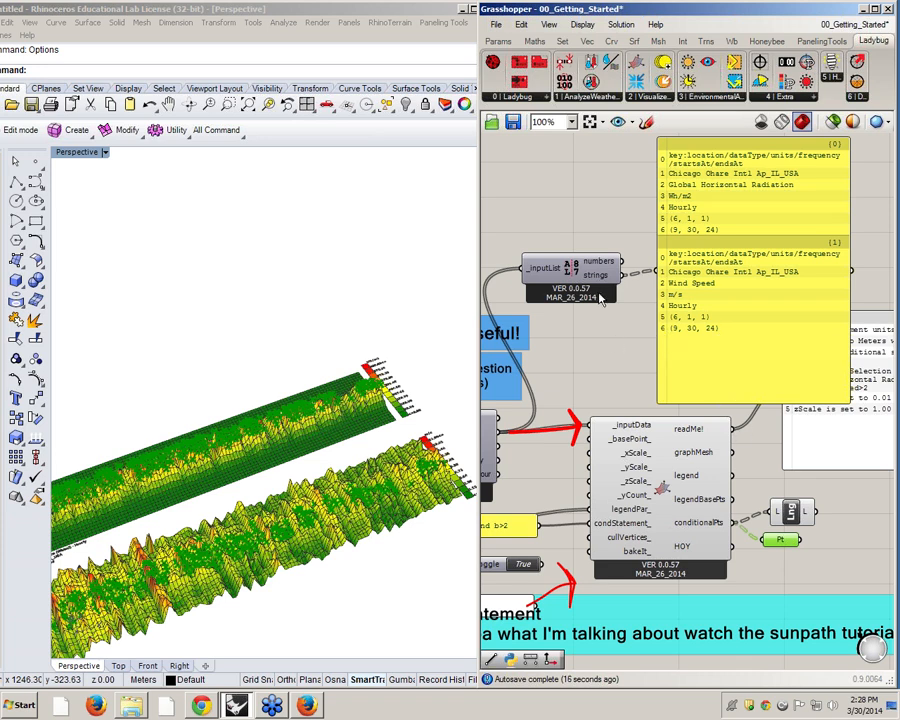
left_click_drag(578, 280, 603, 363)
left_click(760, 321)
Step: Compare the item counts of the separated numbers output and the Point parameter holding the conditional points
scroll(760, 321, "down", 3)
mouse_move(700, 350)
right_mouse_down()
mouse_move(740, 352)
mouse_move(699, 350)
right_mouse_up()
scroll(720, 354, "up", 1)
mouse_move(660, 326)
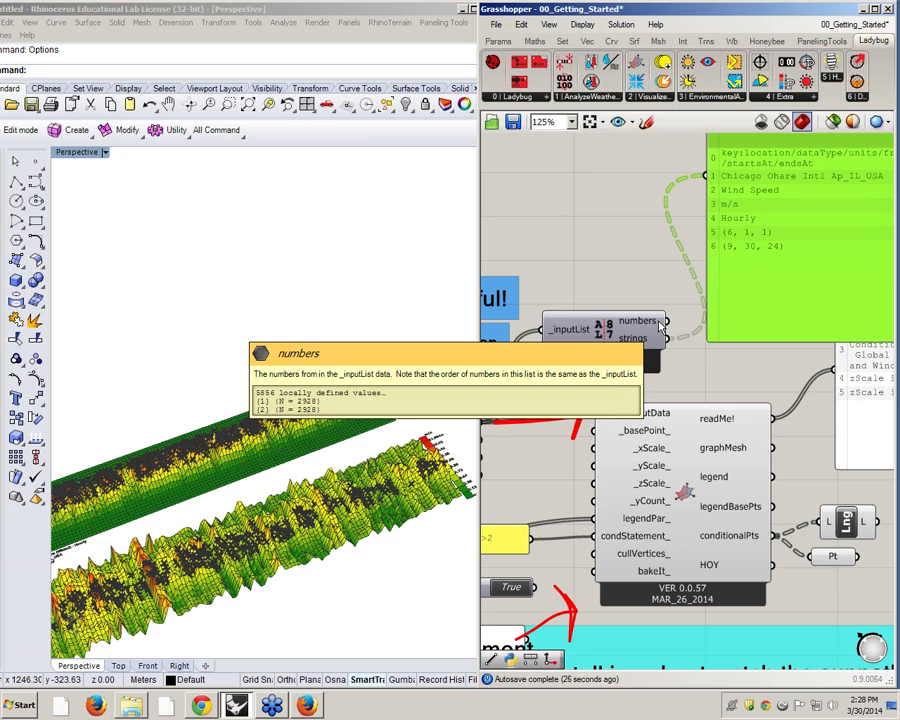
mouse_move(842, 560)
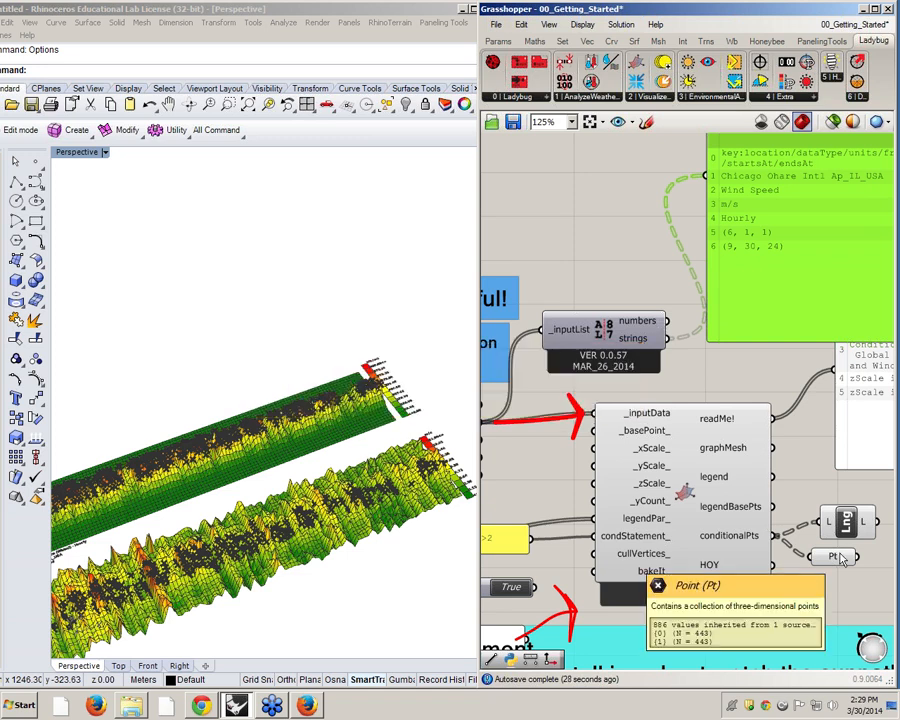